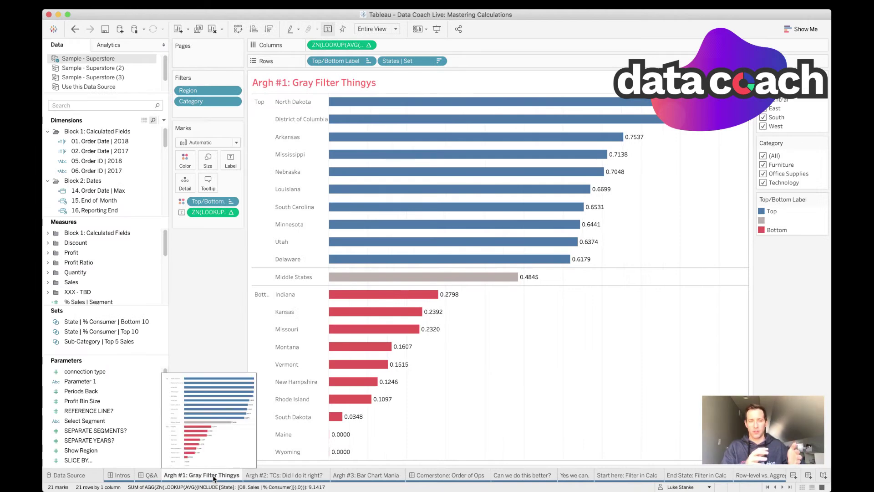
Step: Look through the Argh #2, Argh #3, Order of Ops, and "Yes we can." sheets, ending on the Q&A topics dashboard
{"action": "left_click", "coordinate": [264, 476]}
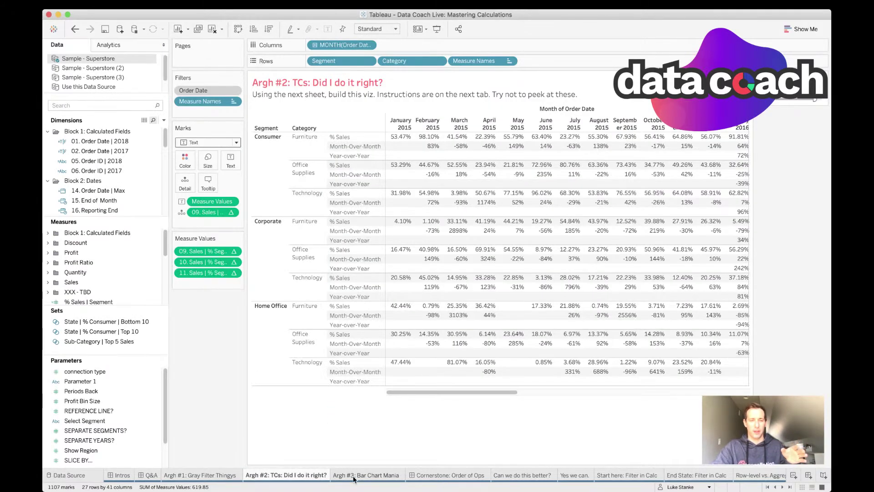
{"action": "left_click", "coordinate": [355, 479]}
{"action": "left_click", "coordinate": [430, 480]}
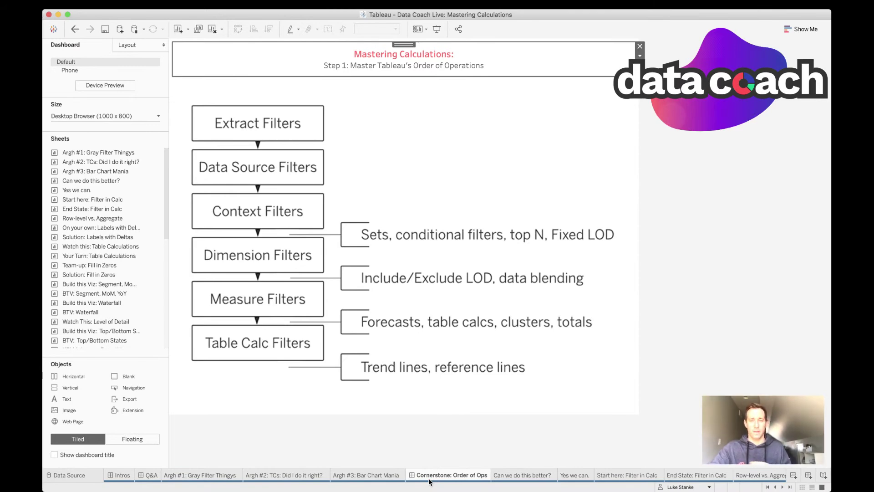
{"action": "left_click", "coordinate": [541, 476]}
{"action": "left_click", "coordinate": [567, 476]}
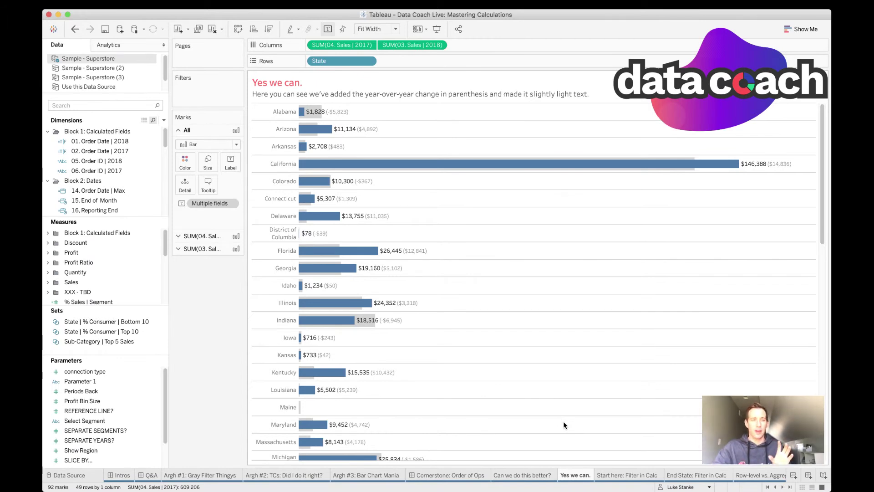
{"action": "left_click", "coordinate": [152, 477]}
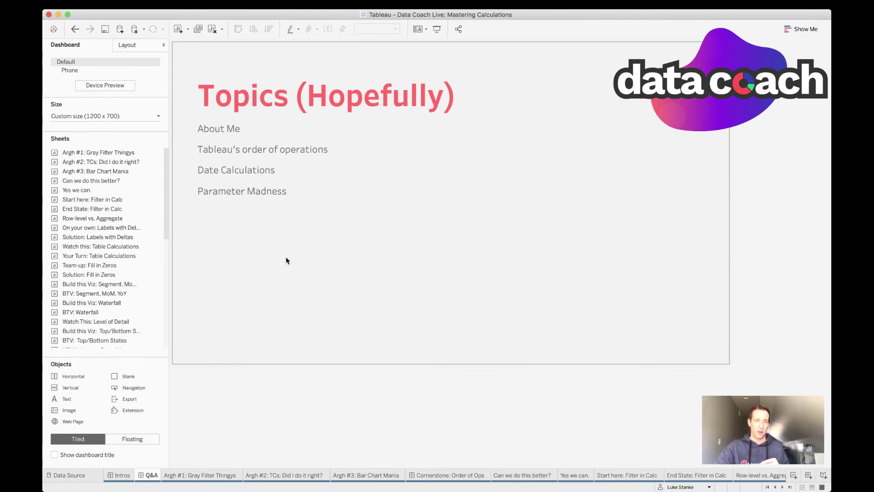
Step: On the "Argh #1: Gray Filter Thingys" sheet, exclude East and South from the Region filter and re-include South
{"action": "left_click", "coordinate": [199, 475]}
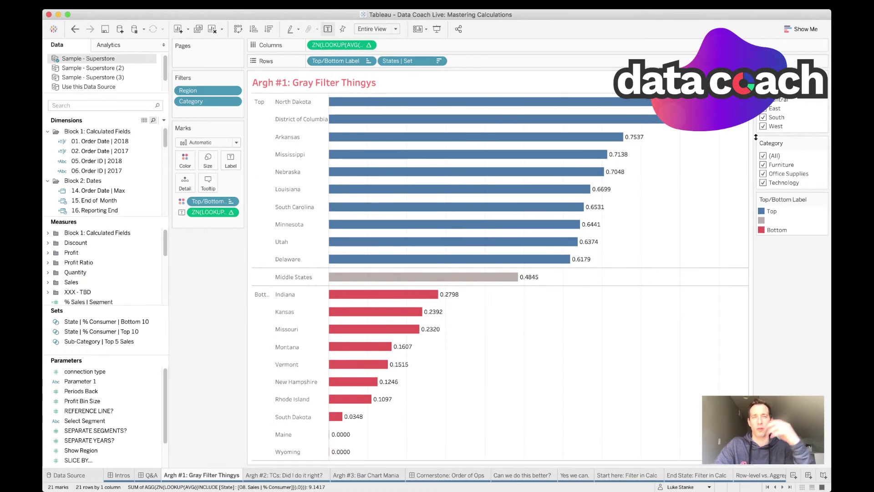
{"action": "left_click", "coordinate": [763, 109]}
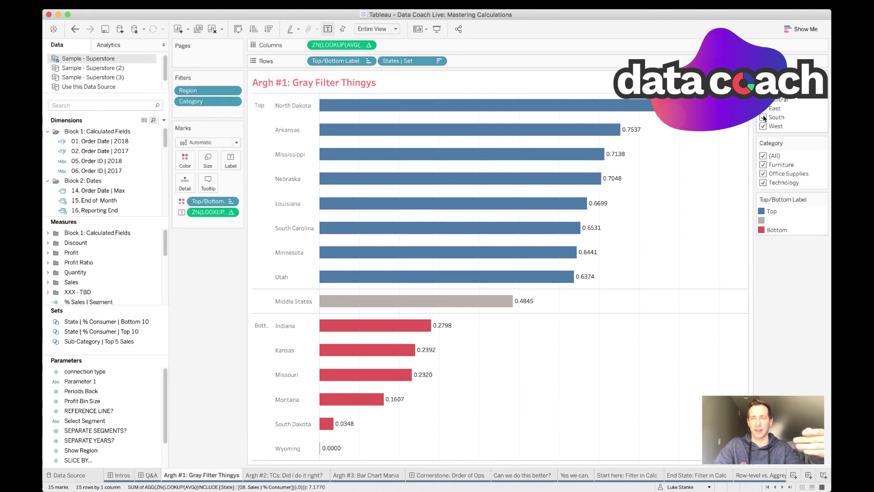
{"action": "left_click", "coordinate": [764, 118]}
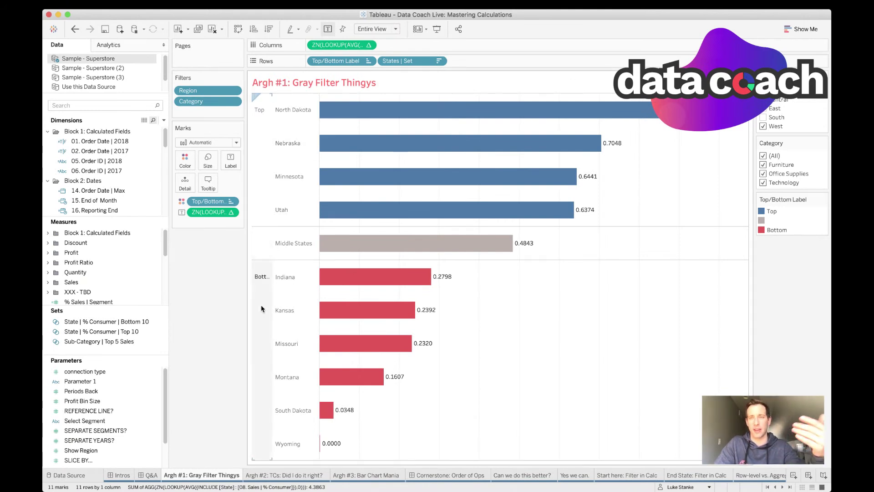
{"action": "left_click", "coordinate": [764, 118]}
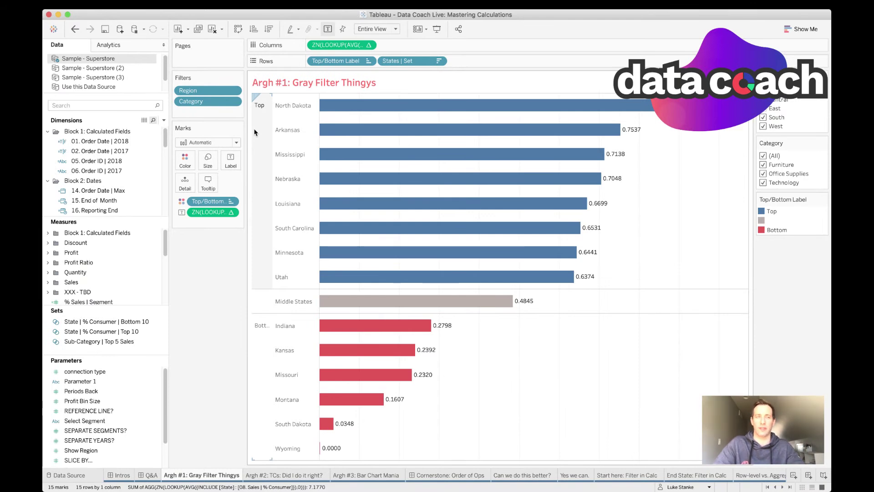
Step: Add the Region filter to context and re-include all regions
{"action": "right_click", "coordinate": [190, 90]}
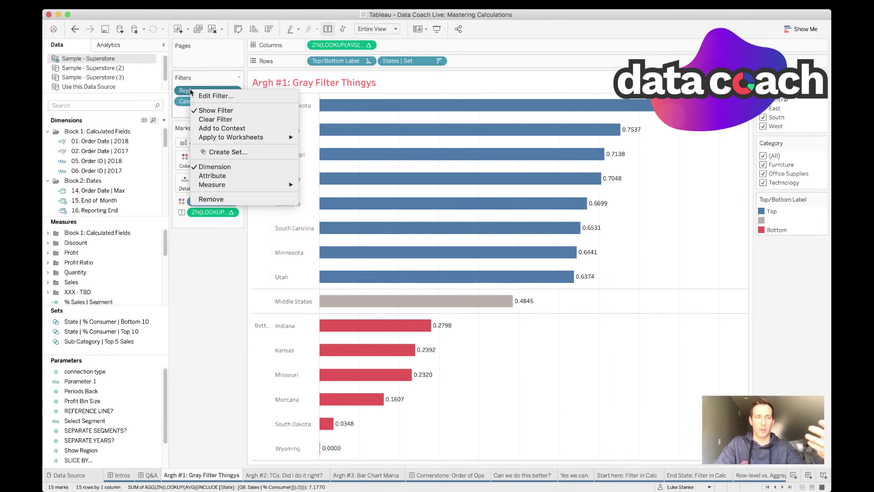
{"action": "left_click", "coordinate": [212, 130]}
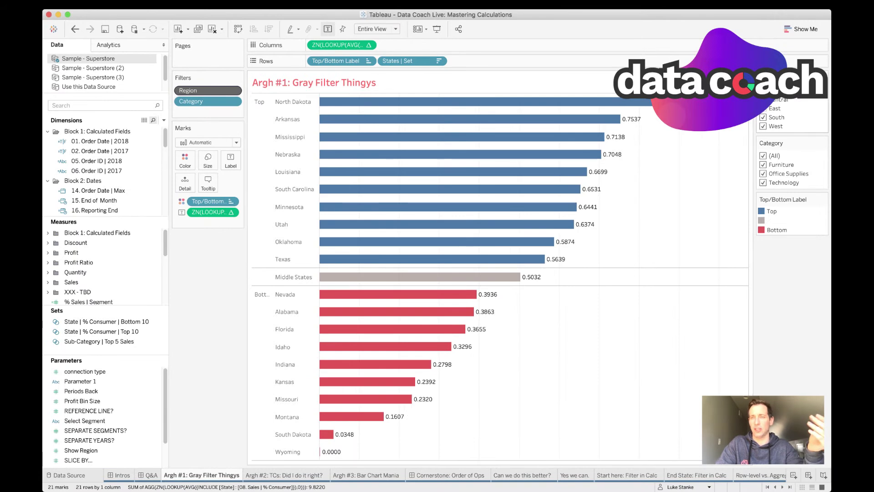
{"action": "left_click", "coordinate": [763, 114]}
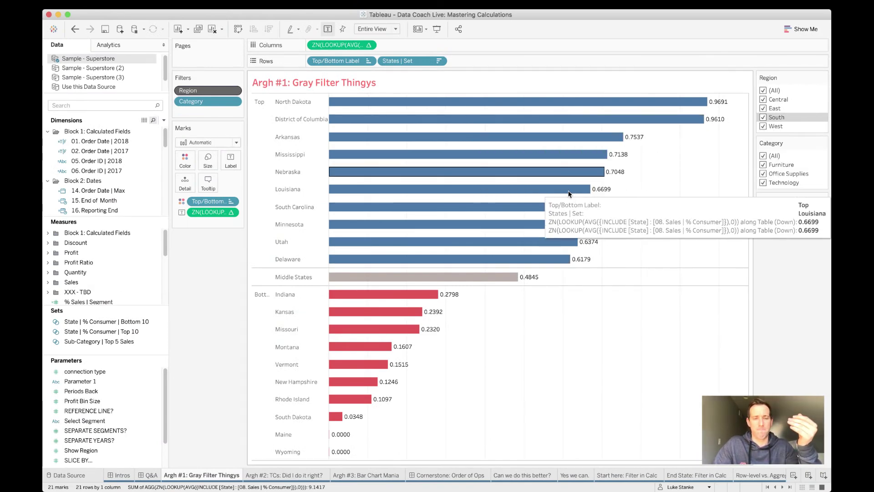
Step: Examine the monthly change table on the Argh #2 sheet and the 2017 and 2018 order and sales bars by state on Argh #3
{"action": "left_click", "coordinate": [284, 475]}
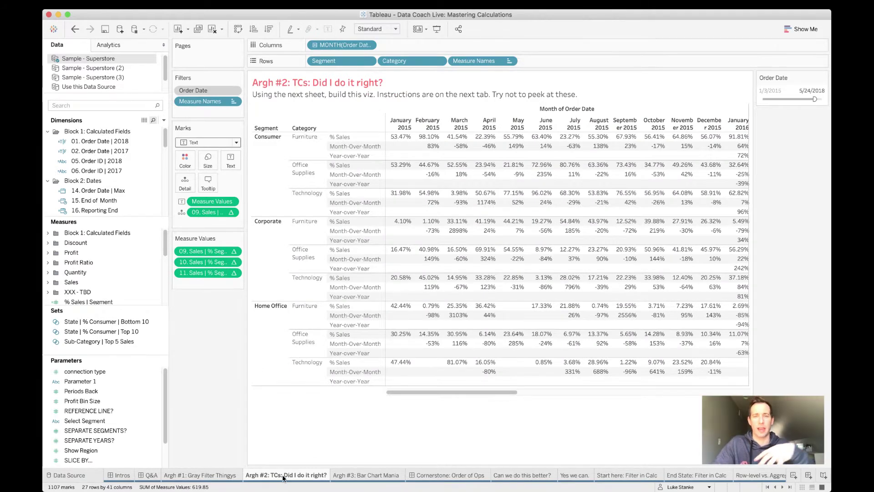
{"action": "left_click_drag", "start_coordinate": [400, 392], "coordinate": [427, 400]}
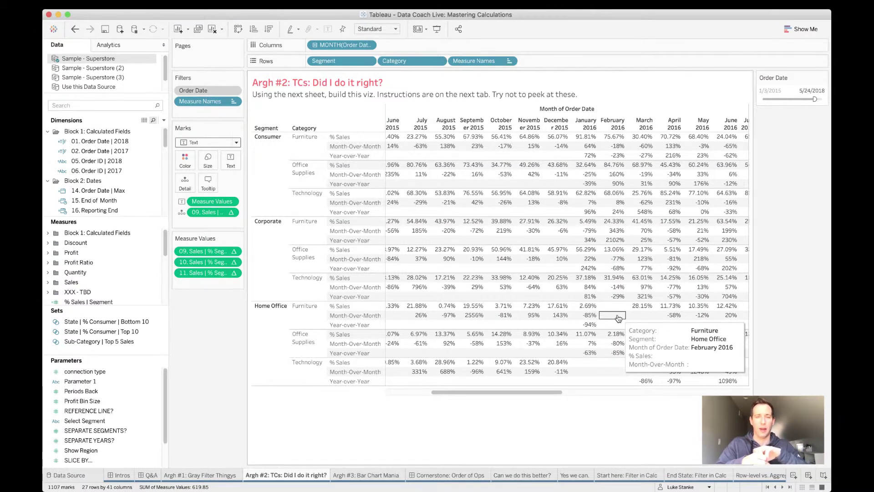
{"action": "left_click", "coordinate": [372, 477]}
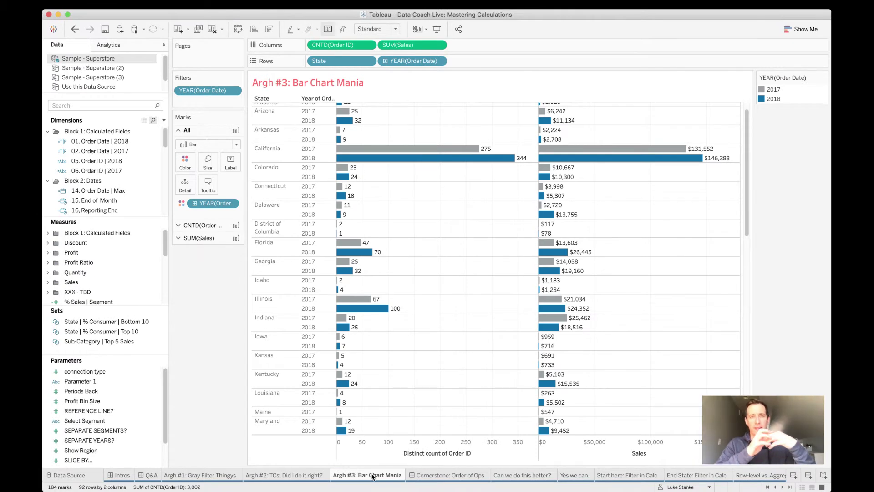
{"action": "scroll", "coordinate": [401, 341], "scroll_direction": "up", "scroll_amount": 1}
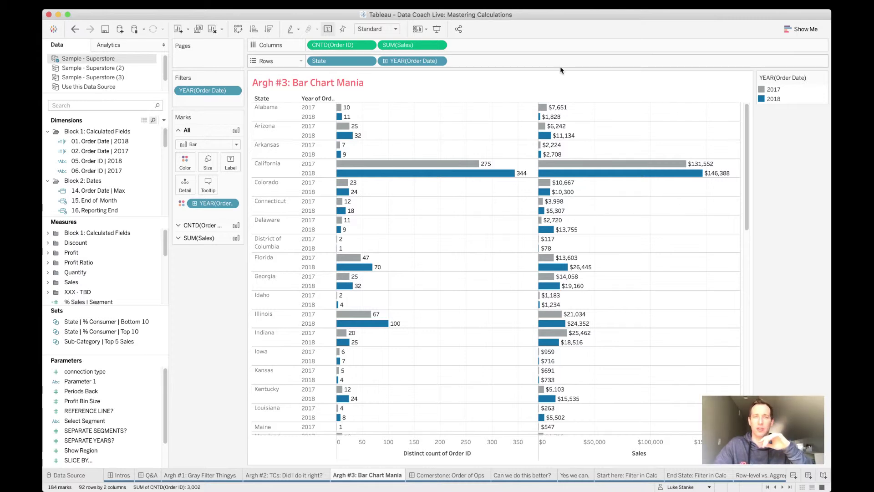
{"action": "mouse_move", "coordinate": [340, 118]}
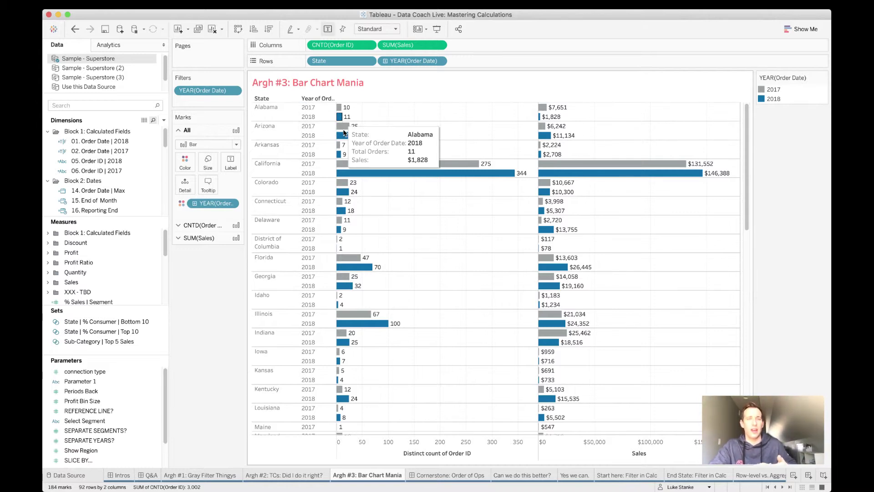
{"action": "mouse_move", "coordinate": [354, 180]}
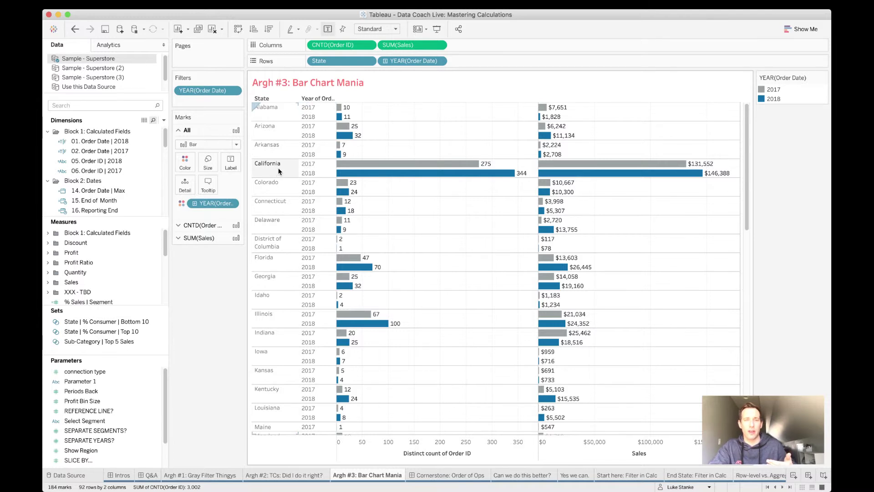
{"action": "mouse_move", "coordinate": [385, 164]}
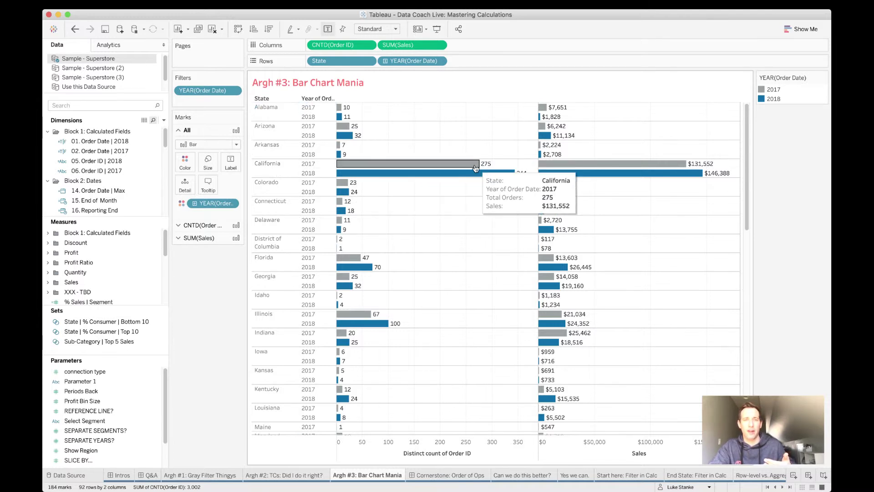
{"action": "mouse_move", "coordinate": [514, 175]}
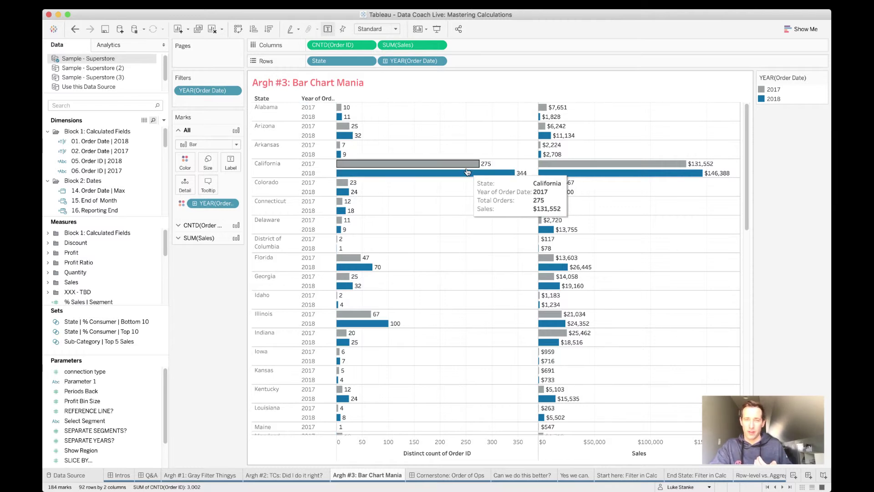
{"action": "mouse_move", "coordinate": [468, 172]}
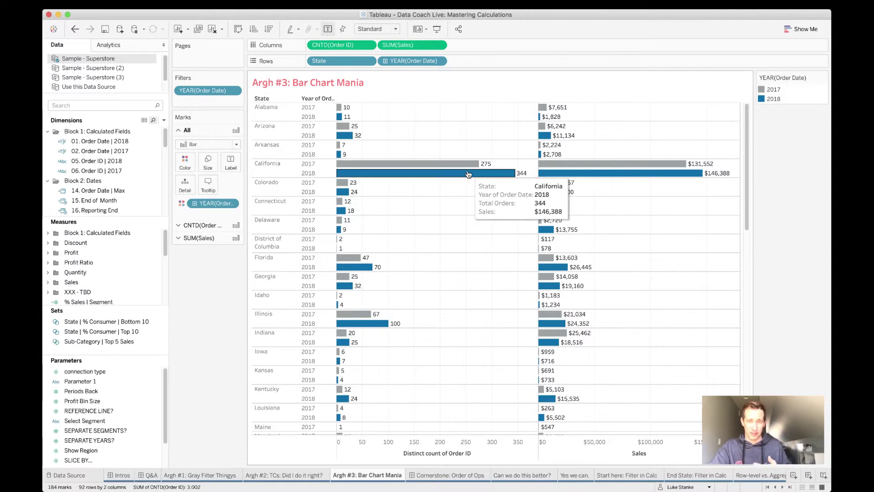
{"action": "scroll", "coordinate": [432, 188], "scroll_direction": "down", "scroll_amount": 2}
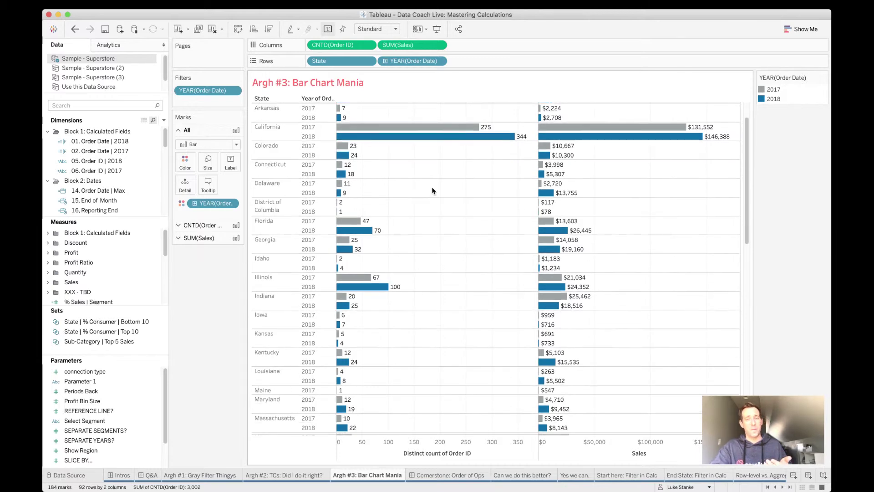
{"action": "scroll", "coordinate": [432, 190], "scroll_direction": "down", "scroll_amount": 3}
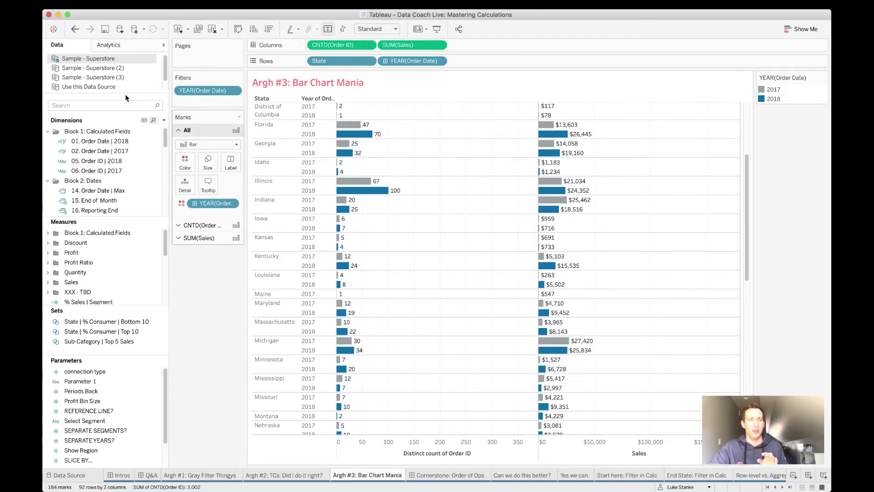
Step: Compare the fields of "Use this Data Source" with those of Sample - Superstore, leaving Sample - Superstore selected
{"action": "left_click", "coordinate": [77, 90]}
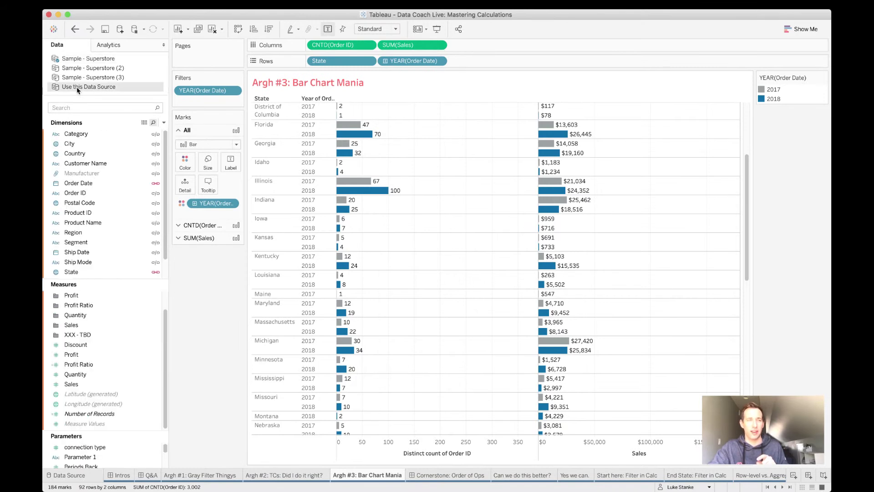
{"action": "left_click", "coordinate": [78, 59]}
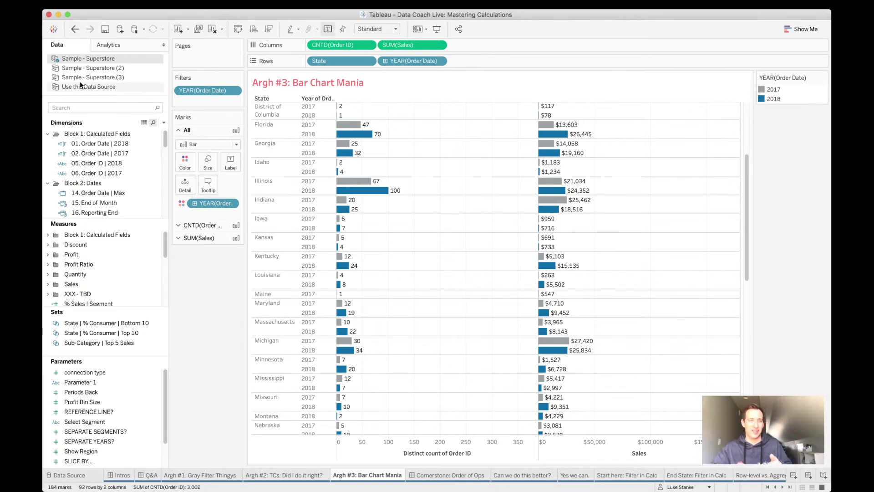
{"action": "left_click", "coordinate": [89, 88]}
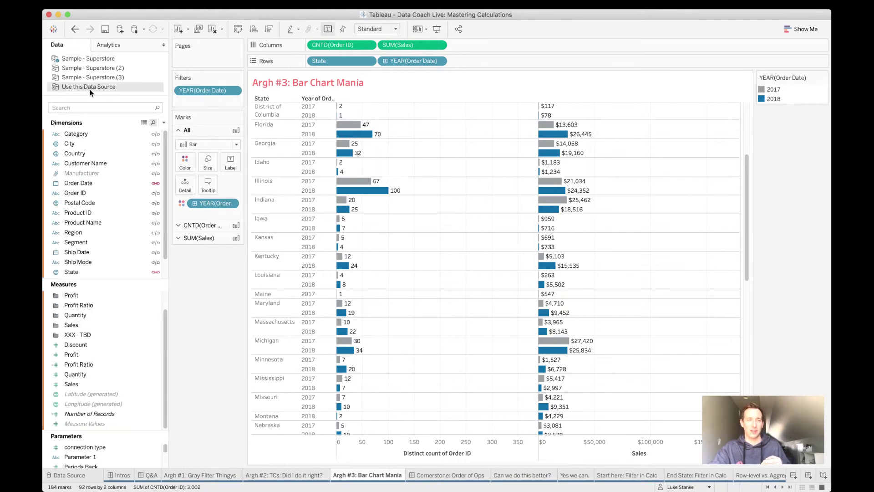
{"action": "left_click", "coordinate": [86, 61]}
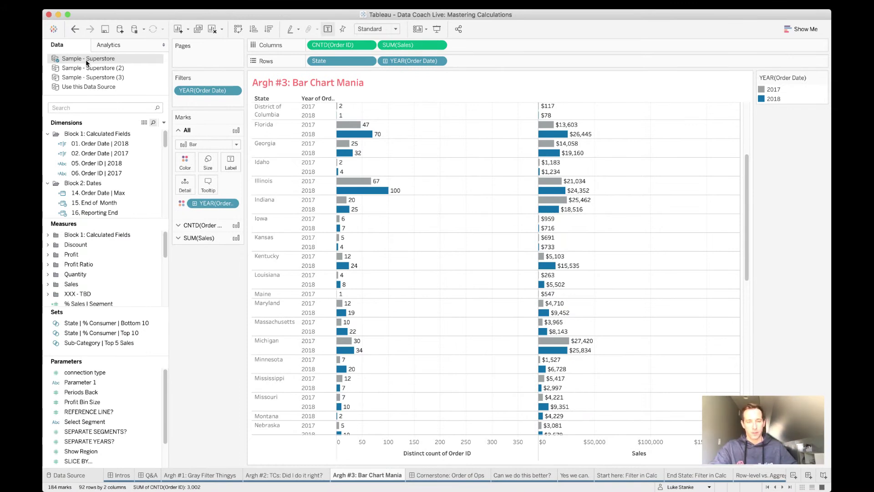
Step: Review the Order of Ops dashboard, the blank "Start here: Filter in Calc" sheet, and the year-over-year sales bars and labels on "Yes we can."
{"action": "left_click", "coordinate": [440, 475]}
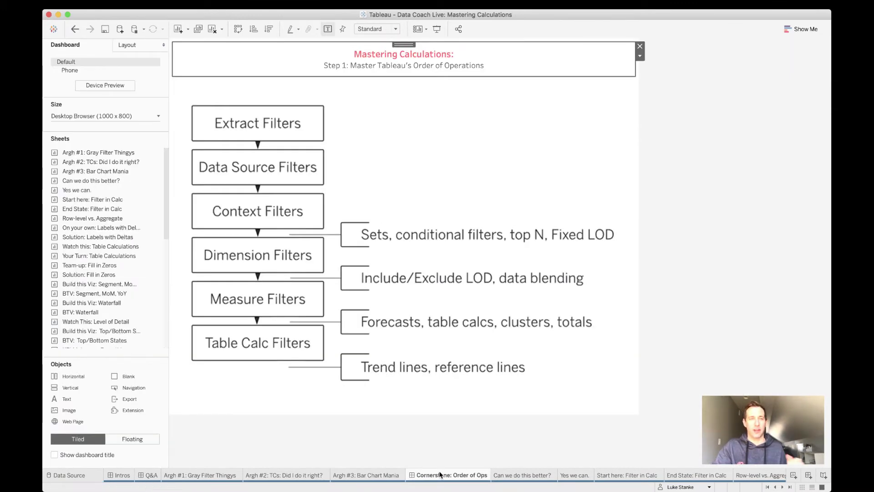
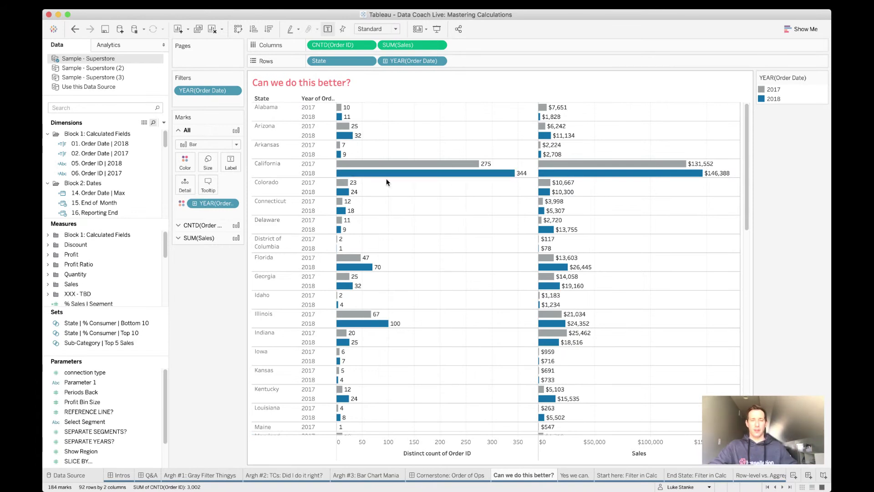
{"action": "left_click", "coordinate": [574, 473]}
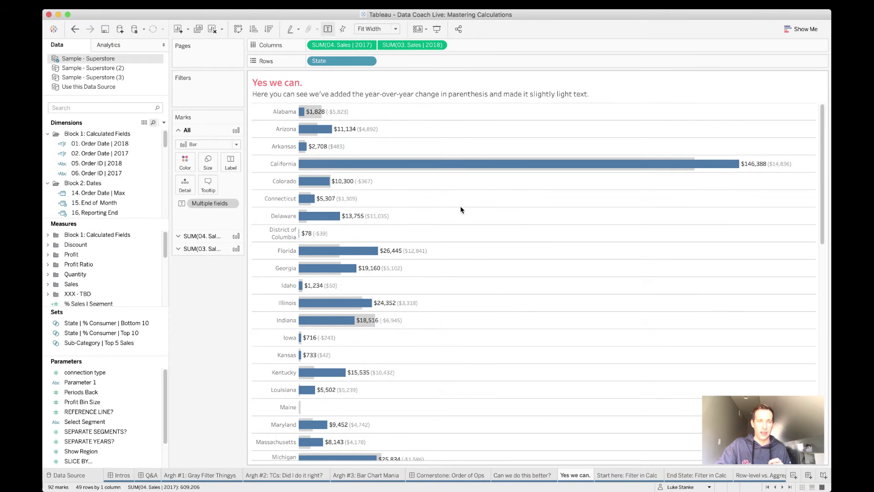
{"action": "mouse_move", "coordinate": [334, 110]}
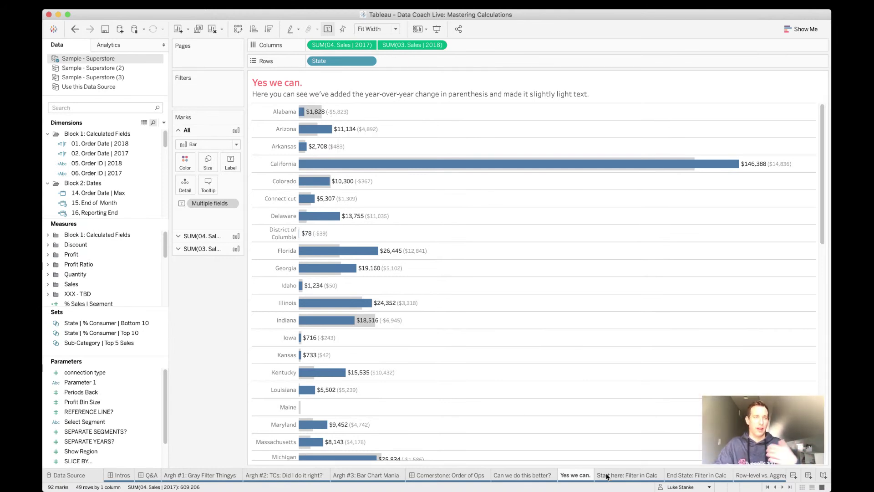
{"action": "mouse_move", "coordinate": [607, 476]}
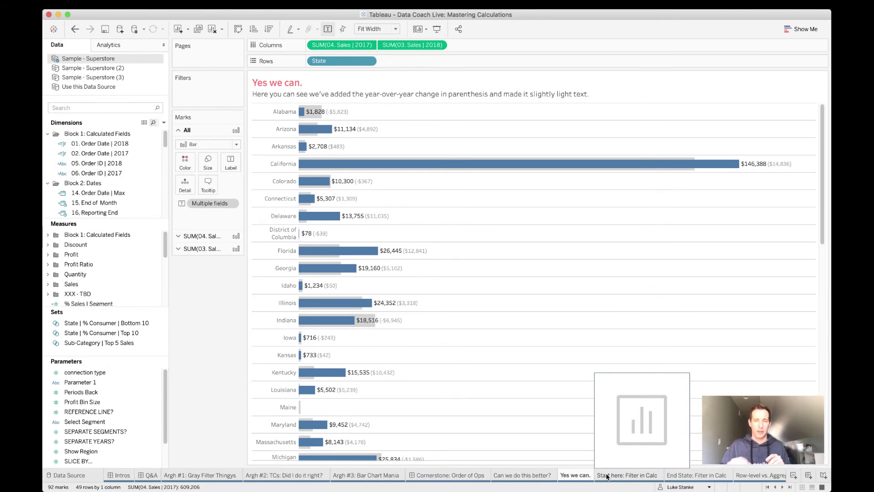
{"action": "left_click", "coordinate": [607, 476]}
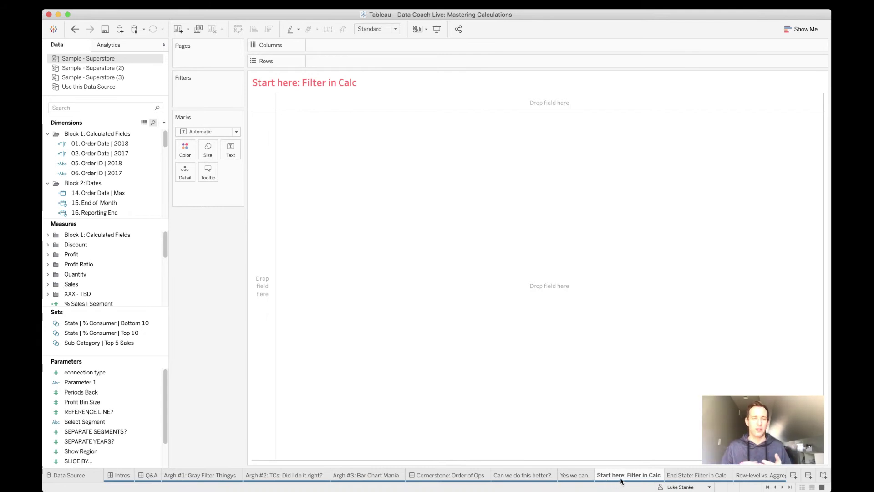
{"action": "mouse_move", "coordinate": [621, 481]}
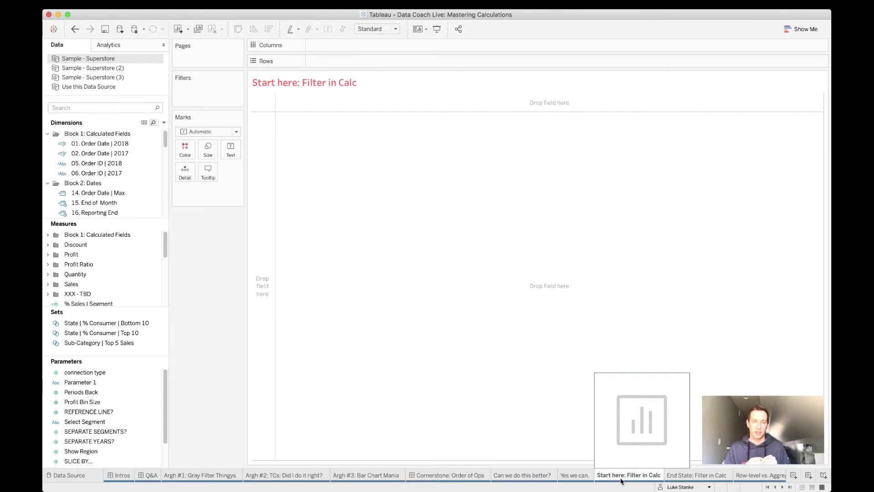
{"action": "left_click", "coordinate": [580, 476]}
{"action": "mouse_move", "coordinate": [315, 119]}
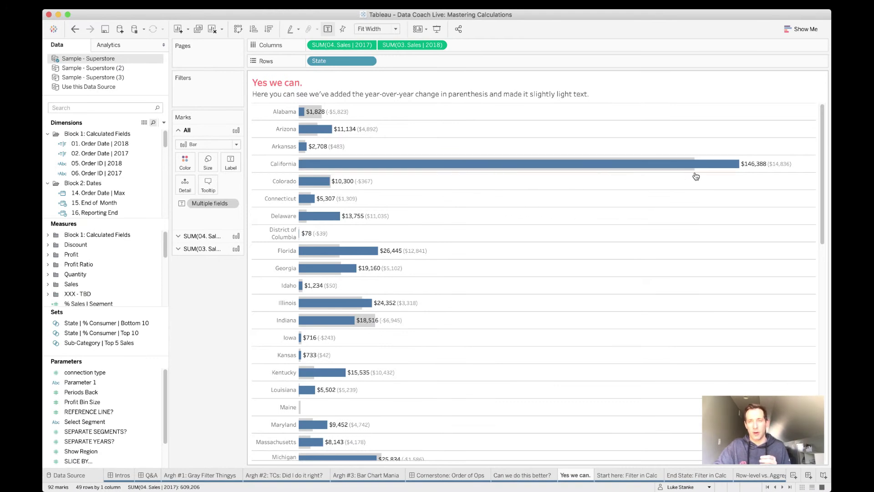
{"action": "mouse_move", "coordinate": [769, 166]}
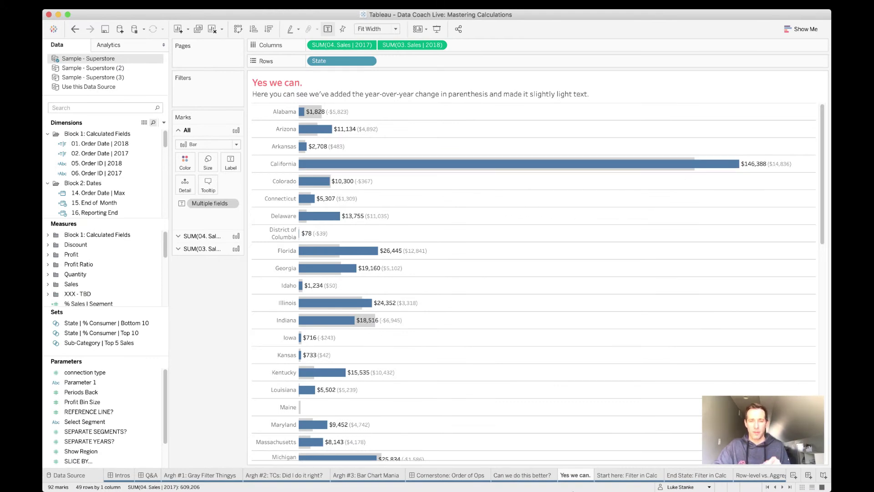
Step: Compare the fields of Sample - Superstore and "Use this Data Source" from the "Start here: Filter in Calc" sheet, and recheck the "Yes we can." chart
{"action": "left_click", "coordinate": [602, 474]}
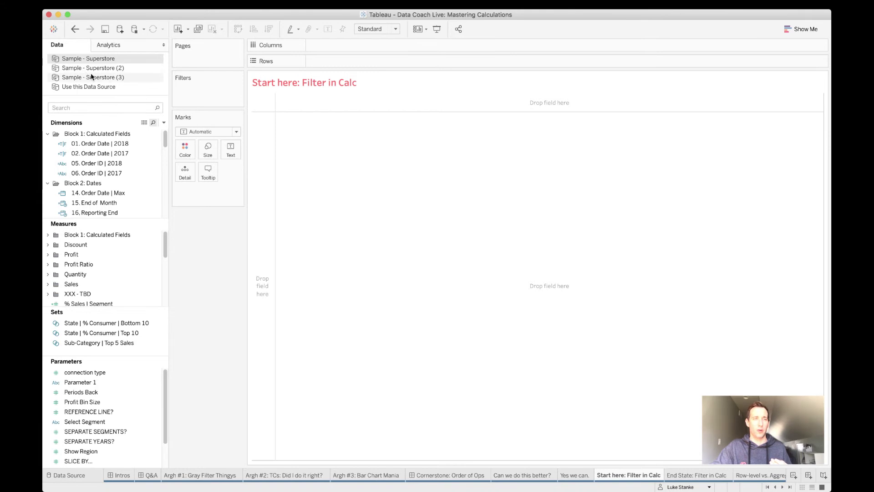
{"action": "left_click", "coordinate": [105, 86]}
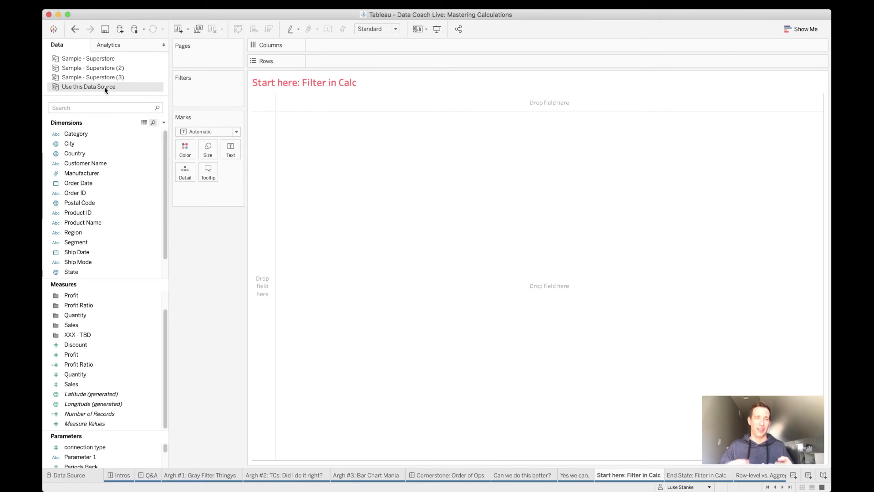
{"action": "left_click", "coordinate": [96, 60]}
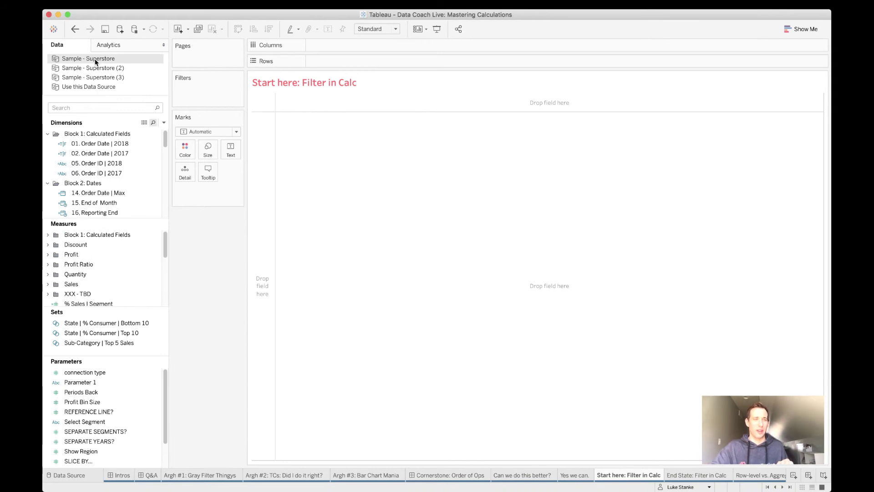
{"action": "left_click", "coordinate": [97, 144]}
{"action": "scroll", "coordinate": [89, 194], "scroll_direction": "down", "scroll_amount": 5}
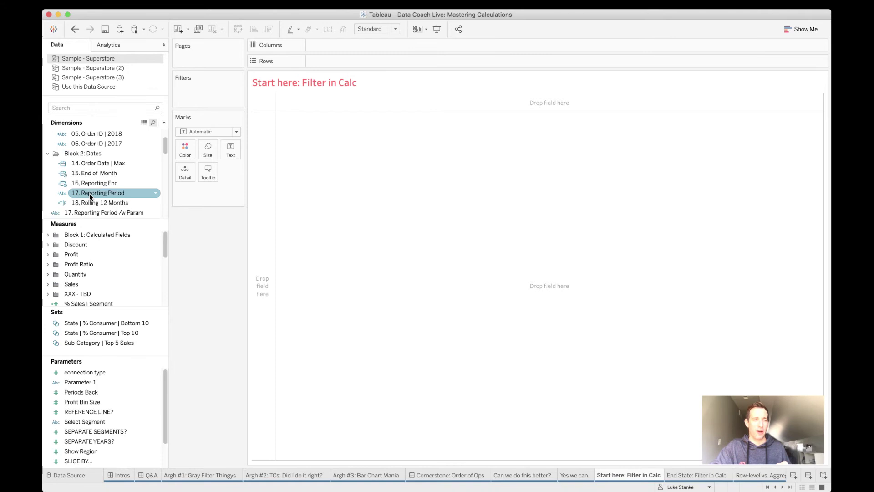
{"action": "left_click", "coordinate": [91, 193]}
{"action": "scroll", "coordinate": [90, 192], "scroll_direction": "up", "scroll_amount": 5}
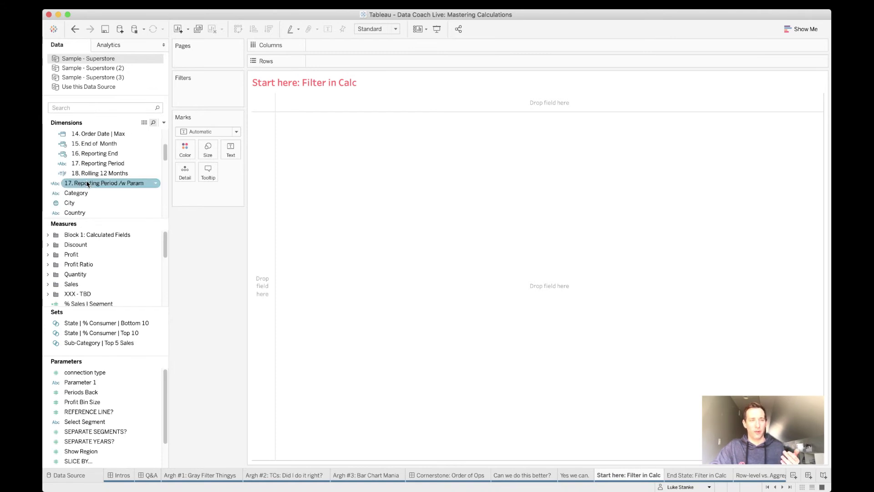
{"action": "left_click", "coordinate": [87, 173]}
{"action": "left_click", "coordinate": [79, 158]}
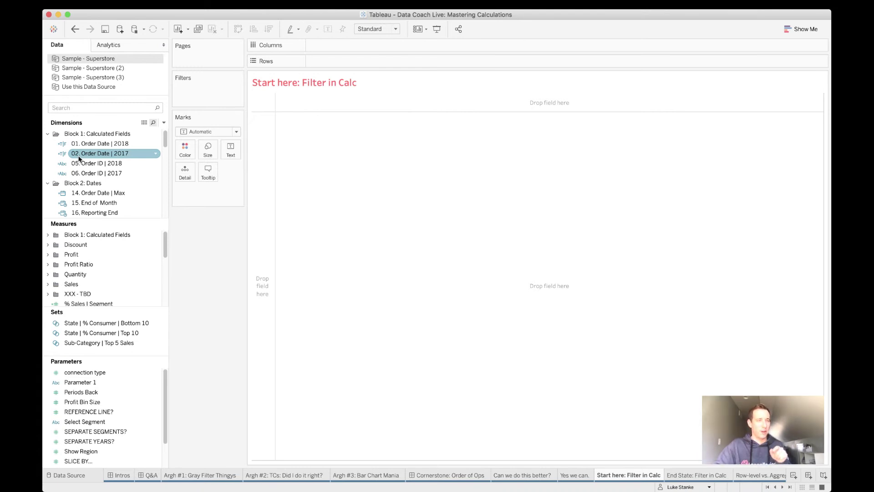
{"action": "left_click", "coordinate": [90, 87]}
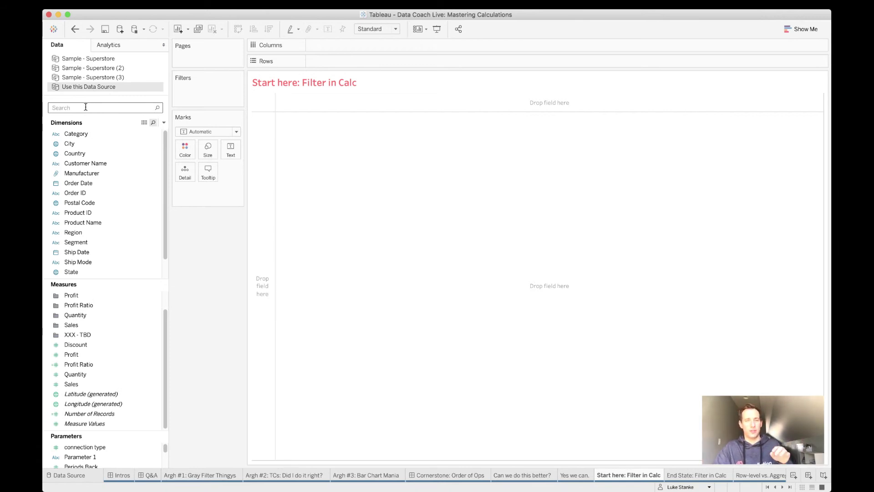
{"action": "left_click", "coordinate": [575, 476]}
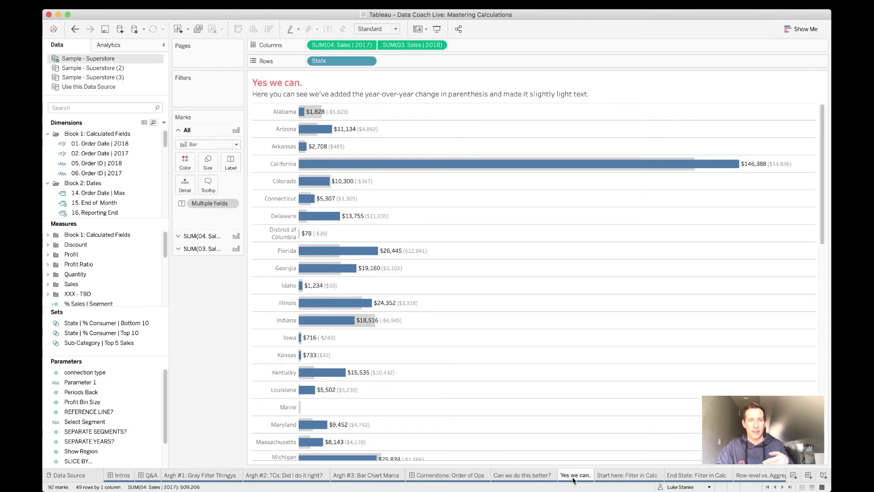
{"action": "left_click", "coordinate": [629, 475]}
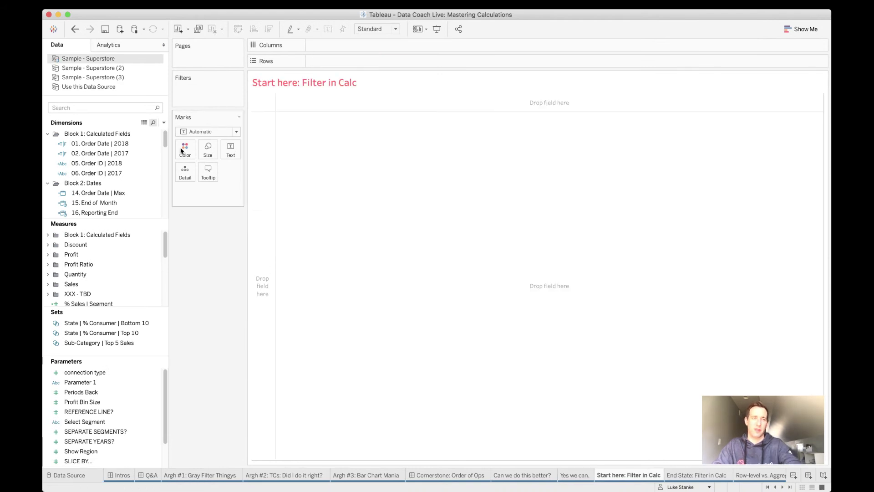
Step: Search the fields for "sta" and switch the blank sheet to "Use this Data Source"
{"action": "left_click", "coordinate": [107, 106]}
{"action": "type", "text": "s"}
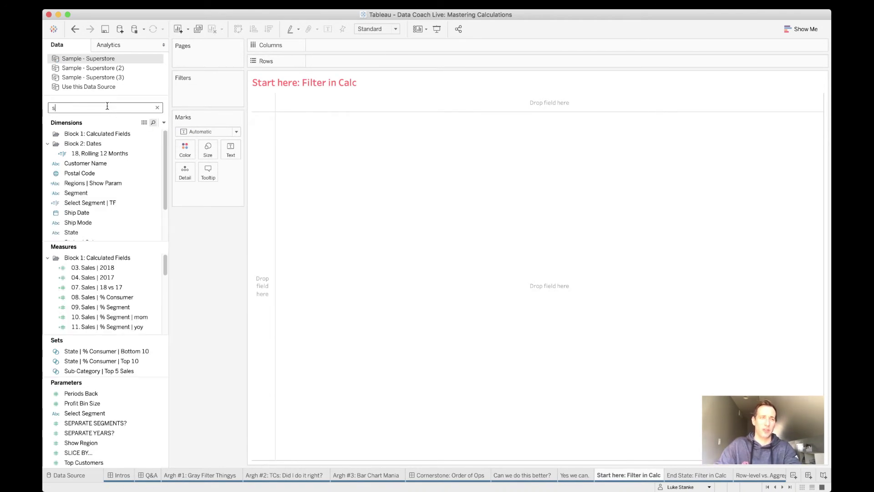
{"action": "key", "text": "BackSpace"}
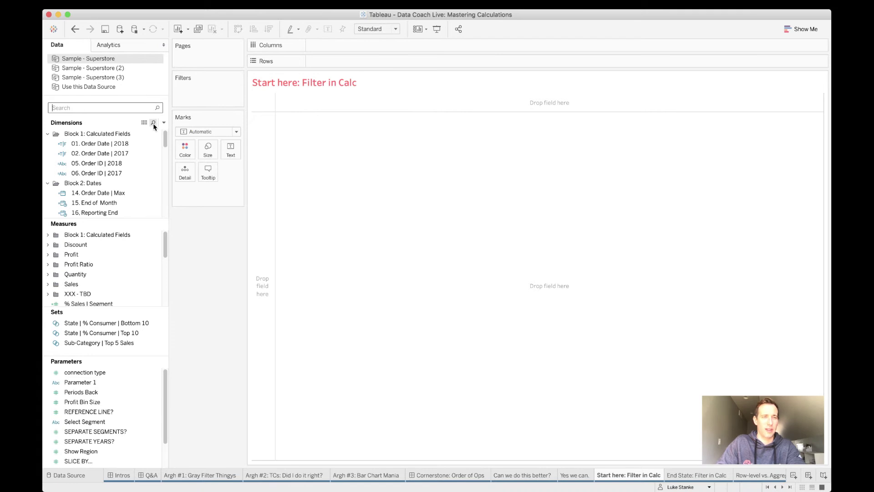
{"action": "type", "text": "sta"}
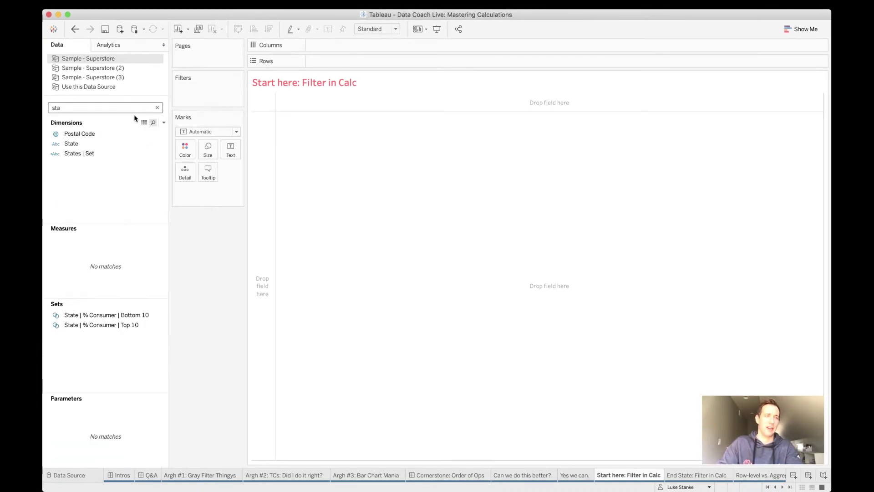
{"action": "left_click", "coordinate": [100, 88]}
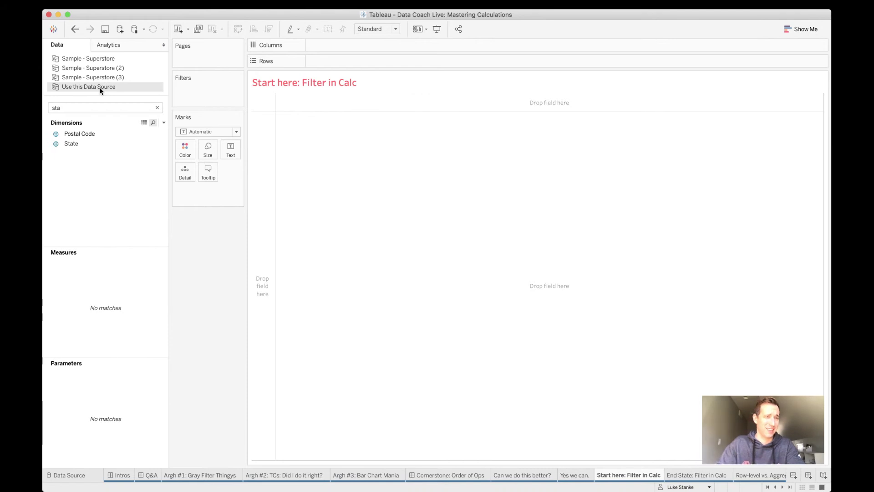
{"action": "left_click_drag", "start_coordinate": [72, 147], "coordinate": [257, 169]}
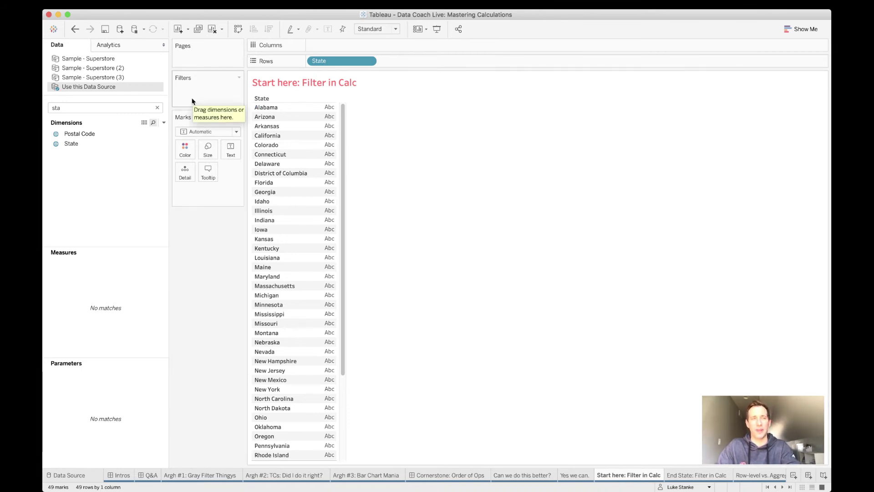
{"action": "left_click", "coordinate": [109, 110]}
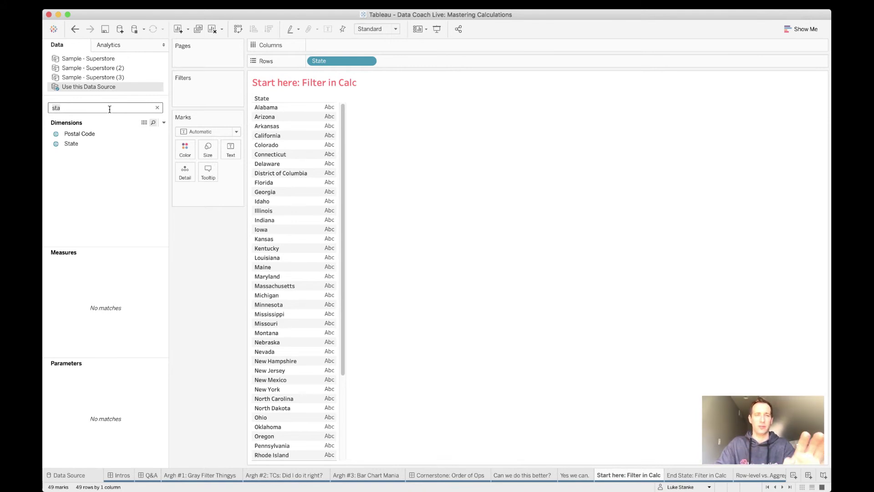
{"action": "left_click_drag", "start_coordinate": [330, 59], "coordinate": [103, 170]}
{"action": "left_click", "coordinate": [157, 108]}
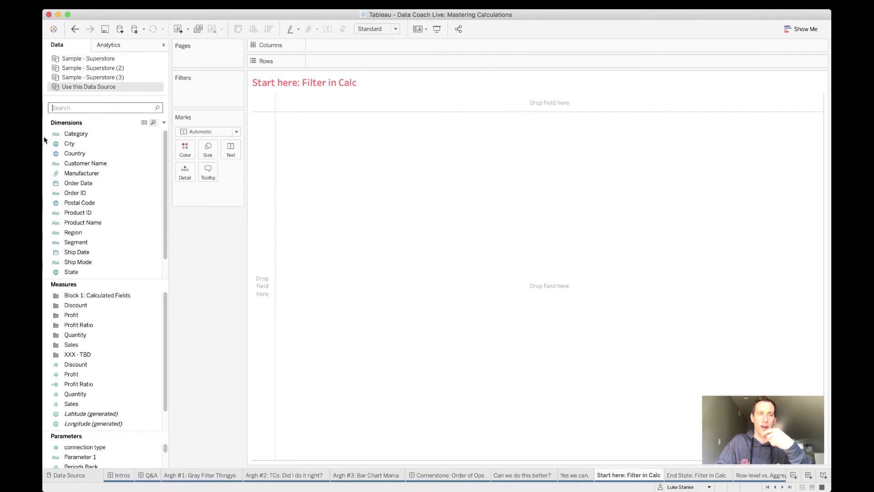
{"action": "left_click", "coordinate": [66, 109]}
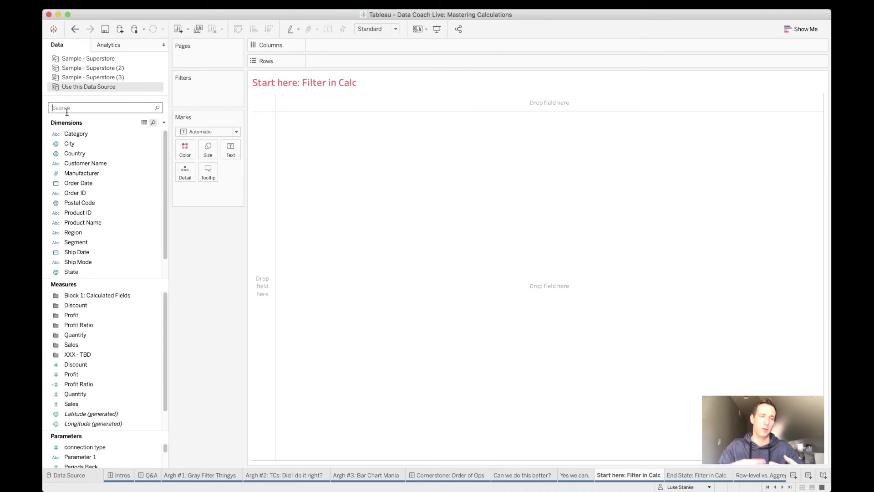
{"action": "left_click", "coordinate": [73, 405]}
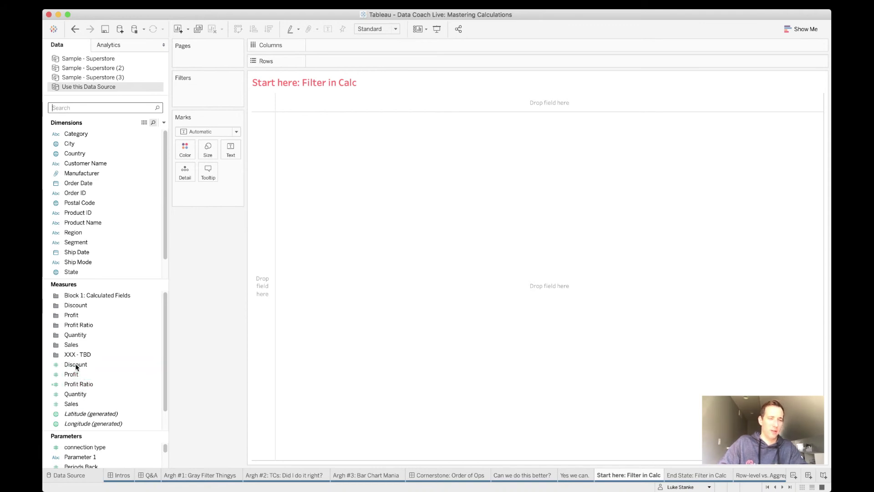
{"action": "scroll", "coordinate": [76, 222], "scroll_direction": "down", "scroll_amount": 2}
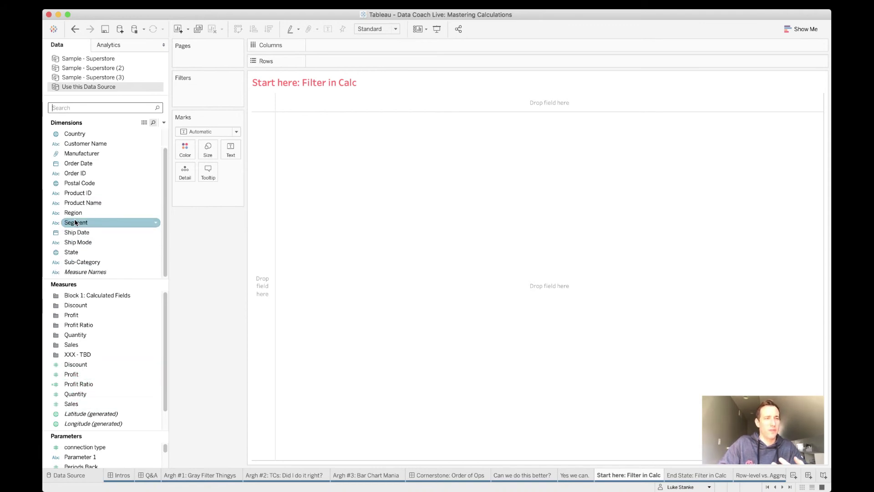
{"action": "scroll", "coordinate": [75, 222], "scroll_direction": "up", "scroll_amount": 2}
{"action": "scroll", "coordinate": [76, 222], "scroll_direction": "down", "scroll_amount": 2}
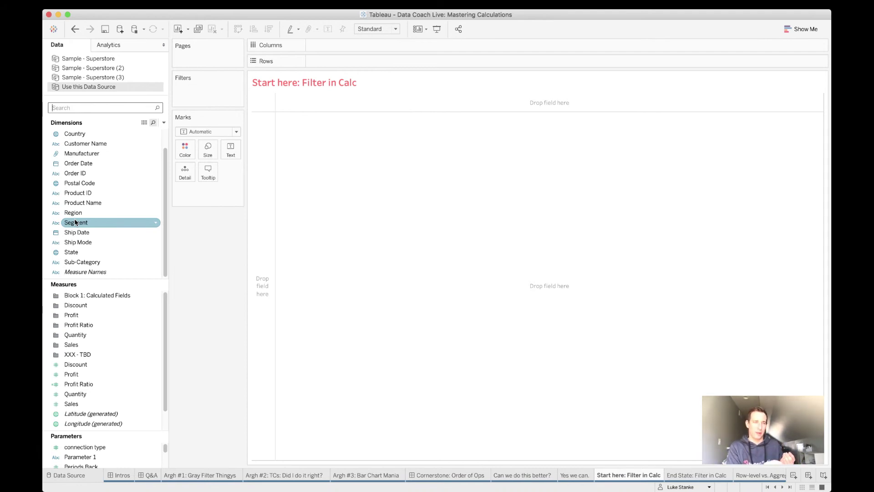
Step: Find the State field by searching for "sta" and place it on the rows of the sheet
{"action": "key", "text": "super+f"}
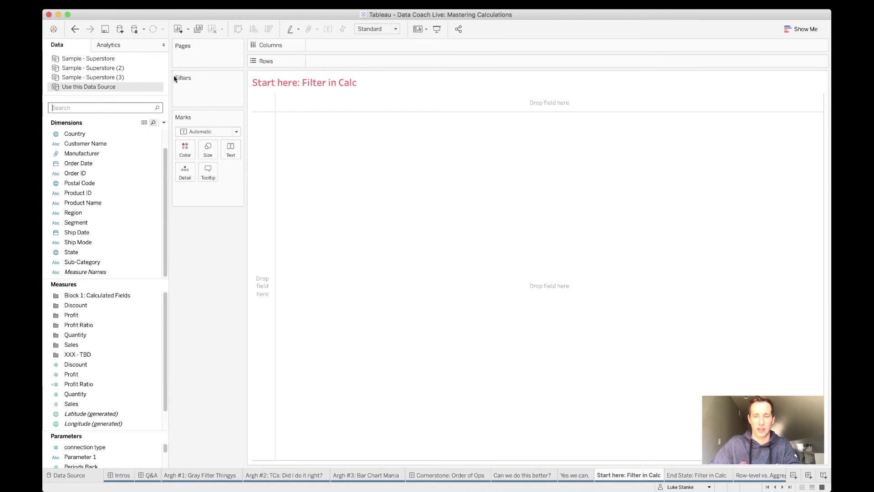
{"action": "left_click", "coordinate": [82, 109]}
{"action": "type", "text": "sta"}
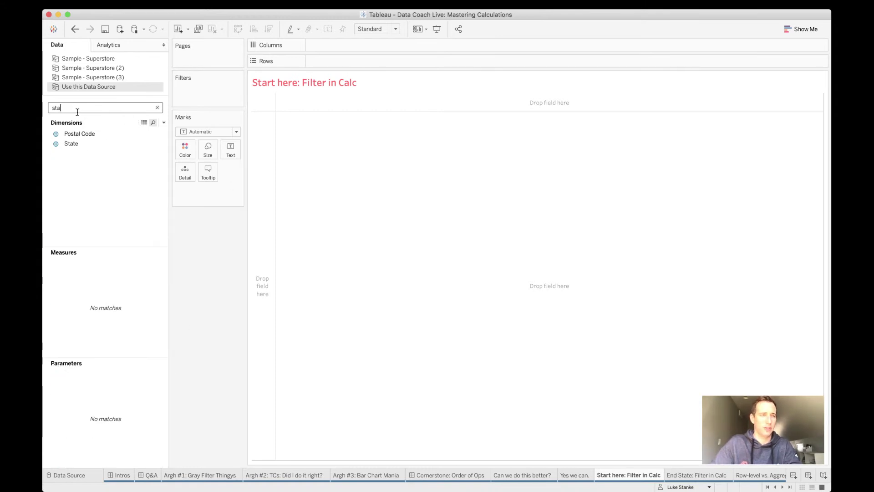
{"action": "left_click", "coordinate": [83, 144]}
{"action": "left_click_drag", "start_coordinate": [84, 144], "coordinate": [258, 154]}
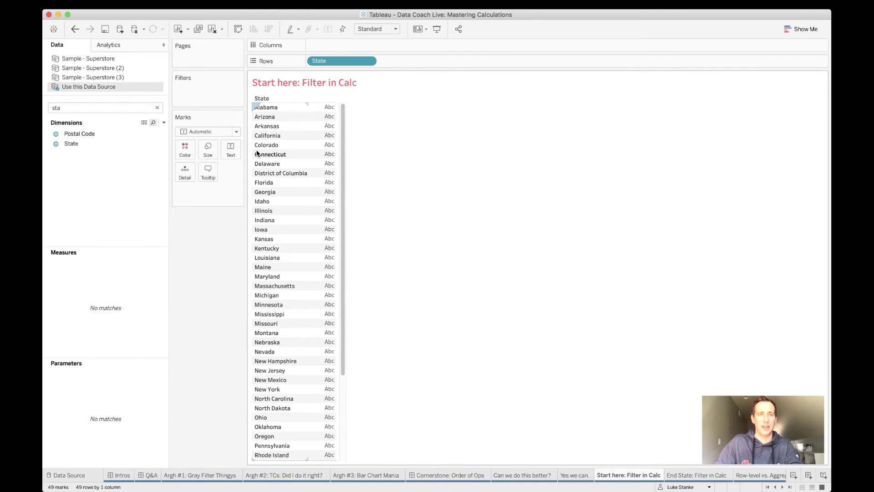
Step: Set the workbook's worksheet font size to 15 and increase the row height of the state list
{"action": "left_click", "coordinate": [320, 5]}
{"action": "left_click", "coordinate": [319, 34]}
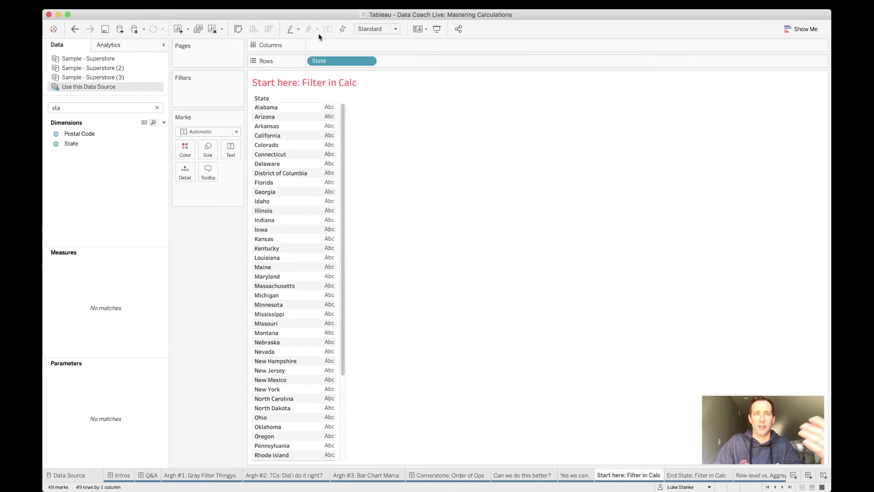
{"action": "left_click", "coordinate": [66, 103]}
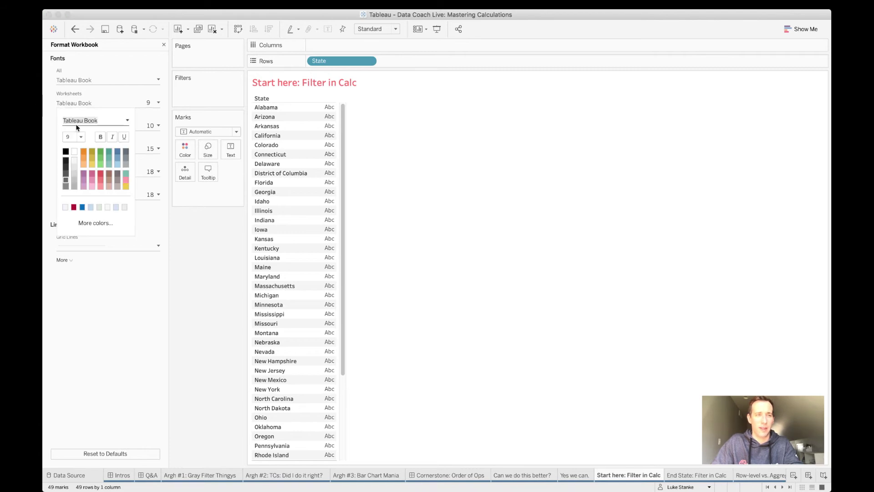
{"action": "left_click", "coordinate": [72, 138]}
{"action": "key", "text": "BackSpace"}
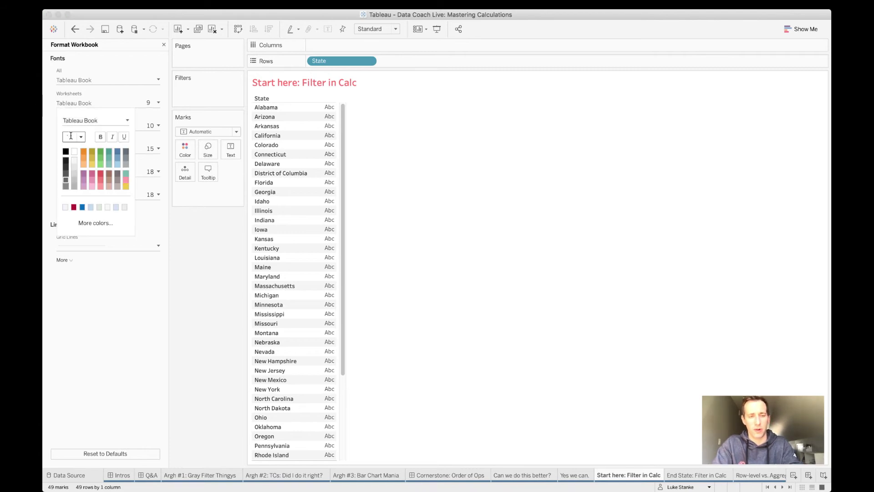
{"action": "type", "text": "15"}
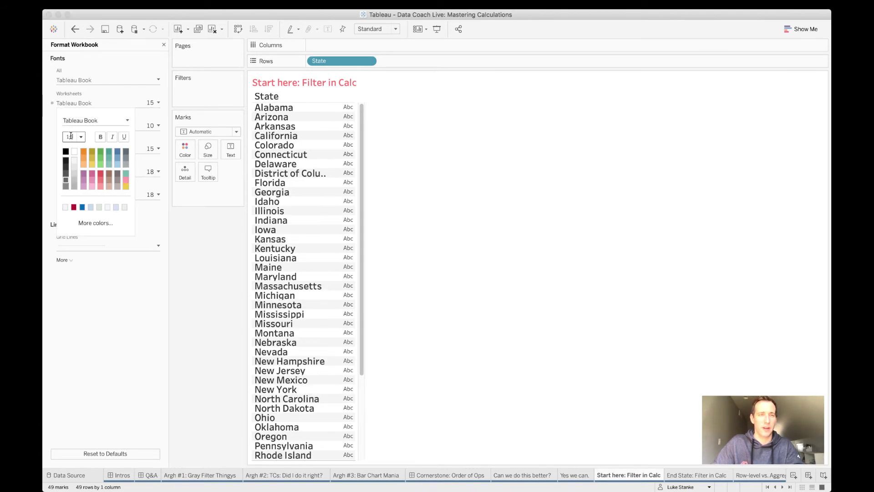
{"action": "left_click", "coordinate": [291, 115]}
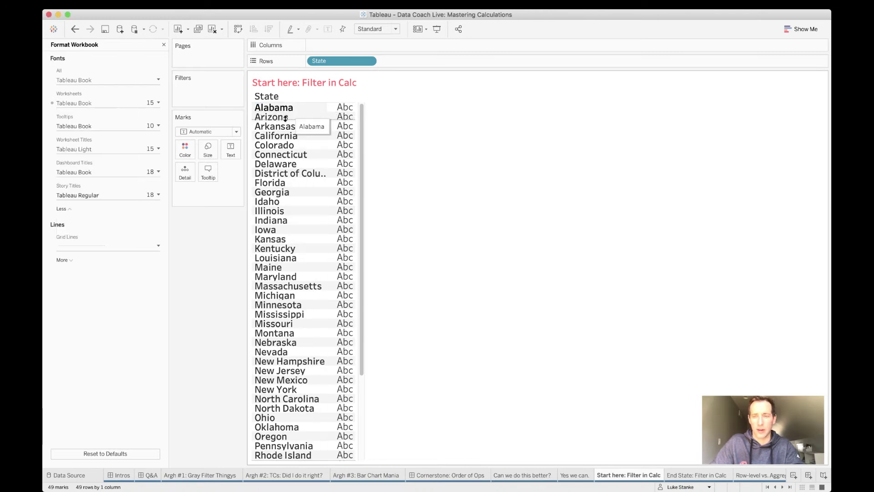
{"action": "left_click_drag", "start_coordinate": [286, 114], "coordinate": [286, 121]}
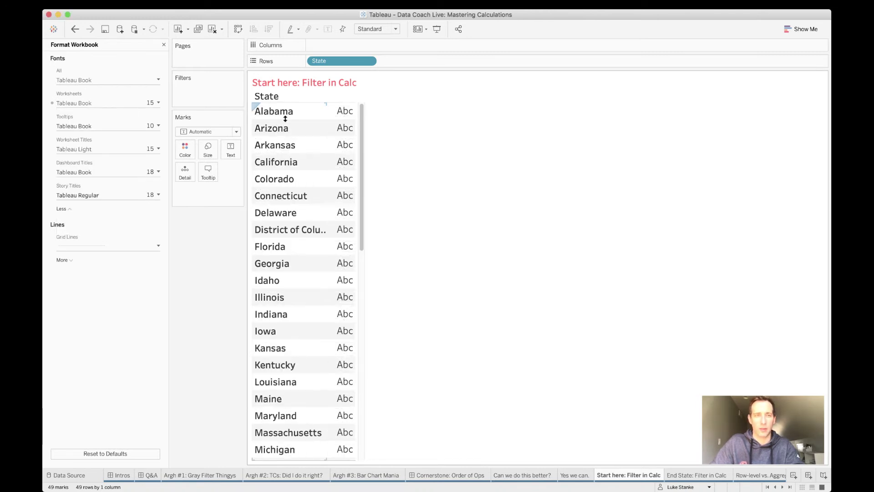
{"action": "left_click", "coordinate": [164, 45]}
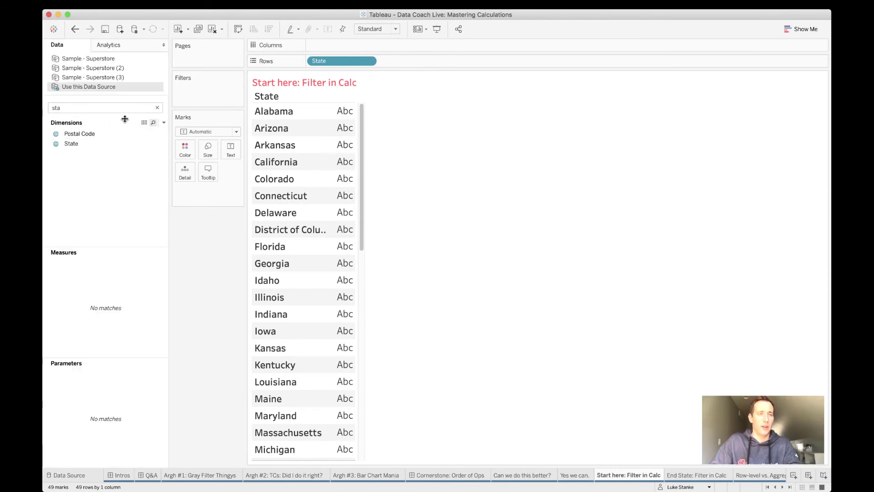
Step: Clear the field search and check the text size on the "Yes we can." chart, returning to "Start here: Filter in Calc"
{"action": "left_click", "coordinate": [157, 107]}
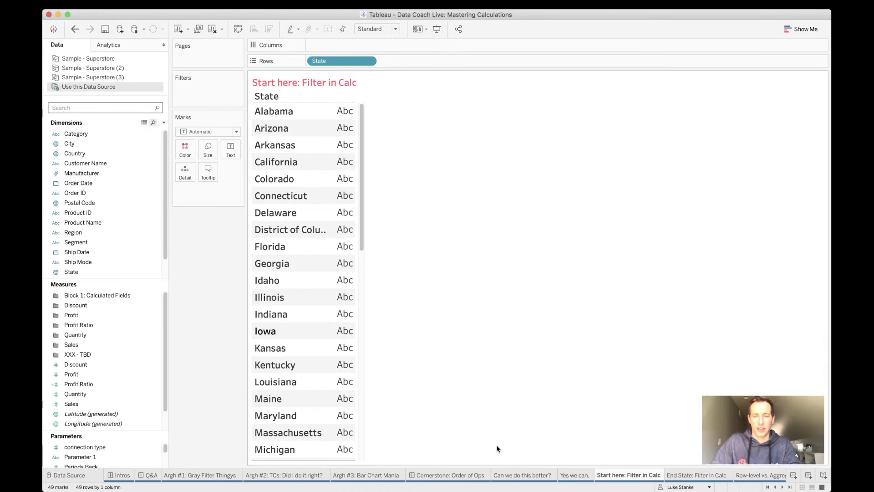
{"action": "left_click", "coordinate": [582, 478]}
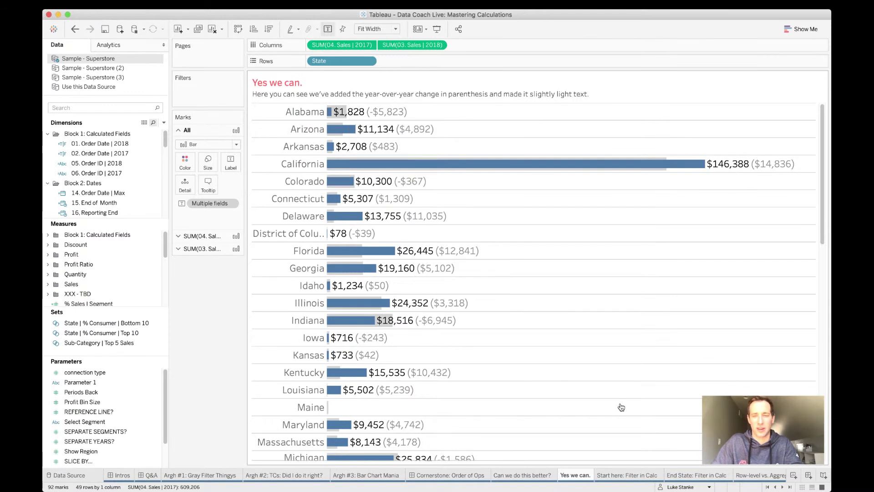
{"action": "left_click", "coordinate": [627, 476]}
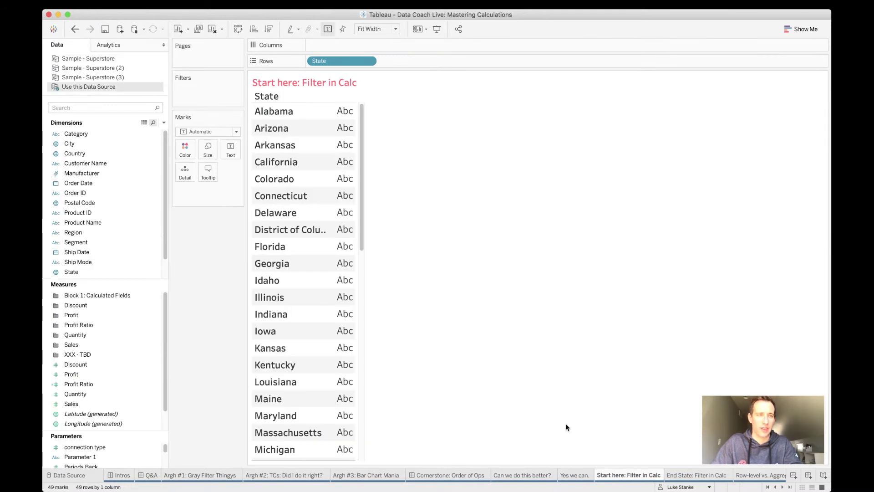
Step: Search the fields for "sa" and place the Sales measure on the columns against State
{"action": "left_click", "coordinate": [109, 108]}
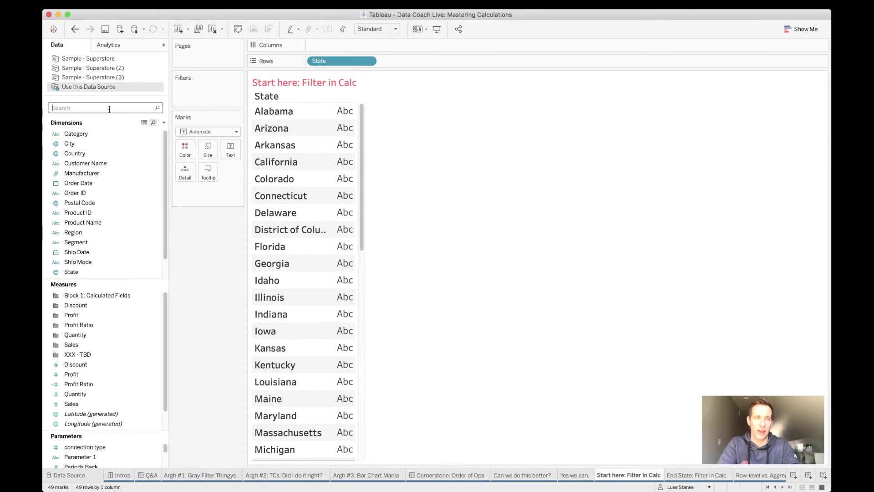
{"action": "type", "text": "sa"}
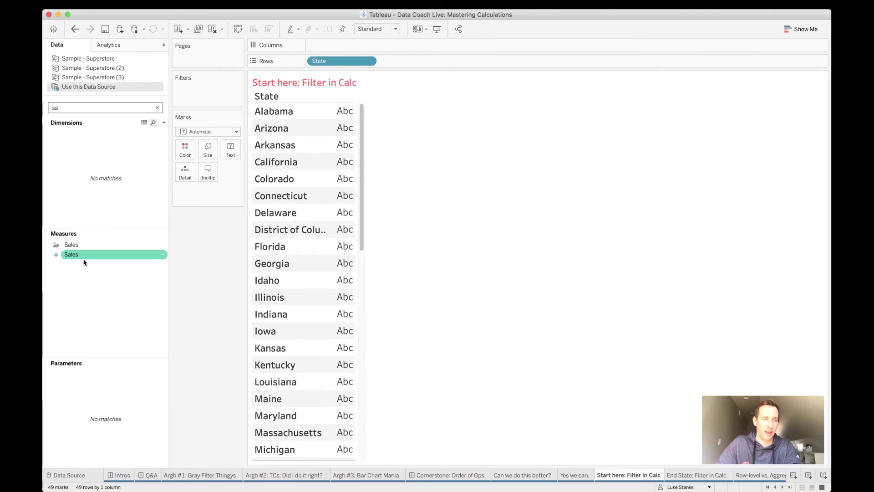
{"action": "left_click_drag", "start_coordinate": [71, 254], "coordinate": [334, 48]}
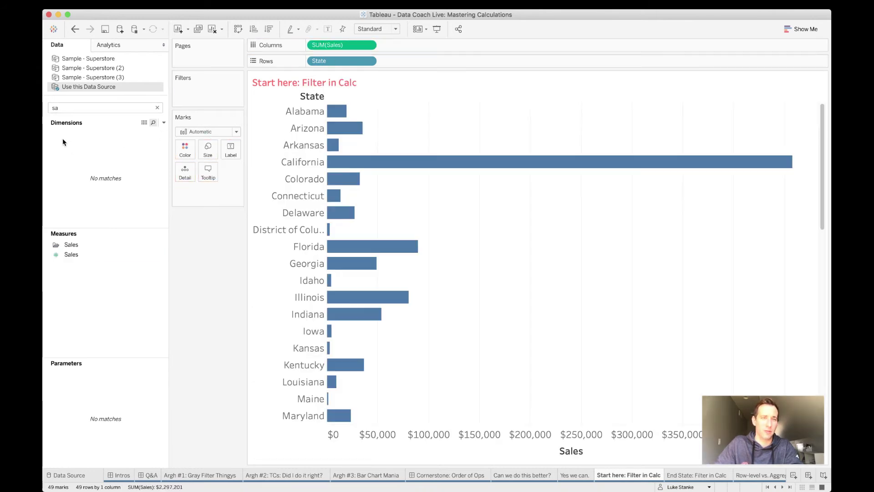
Step: Search the fields for "ord" and color the state sales bars by year of Order Date
{"action": "left_click", "coordinate": [68, 110]}
{"action": "key", "text": "BackSpace"}
{"action": "key", "text": "BackSpace"}
{"action": "type", "text": "y"}
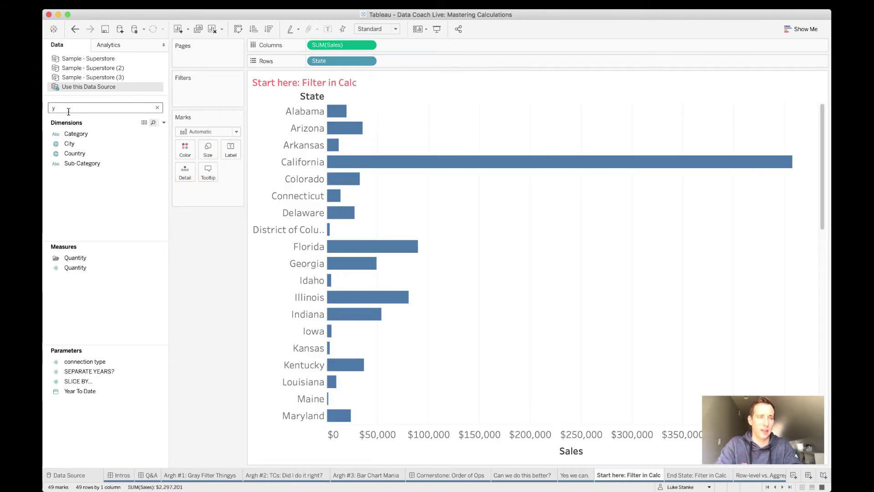
{"action": "key", "text": "BackSpace"}
{"action": "type", "text": "ord"}
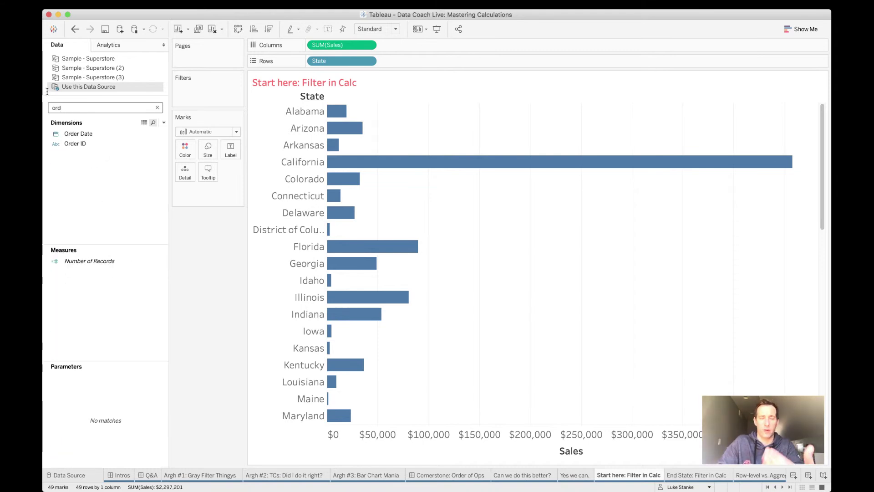
{"action": "left_click_drag", "start_coordinate": [78, 134], "coordinate": [189, 156]}
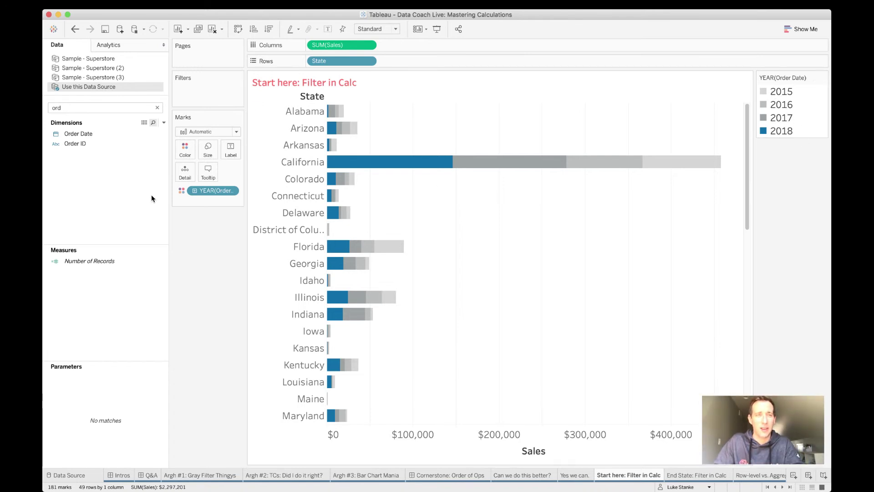
Step: Show mark labels with the sales values on the state bars
{"action": "left_click", "coordinate": [230, 148]}
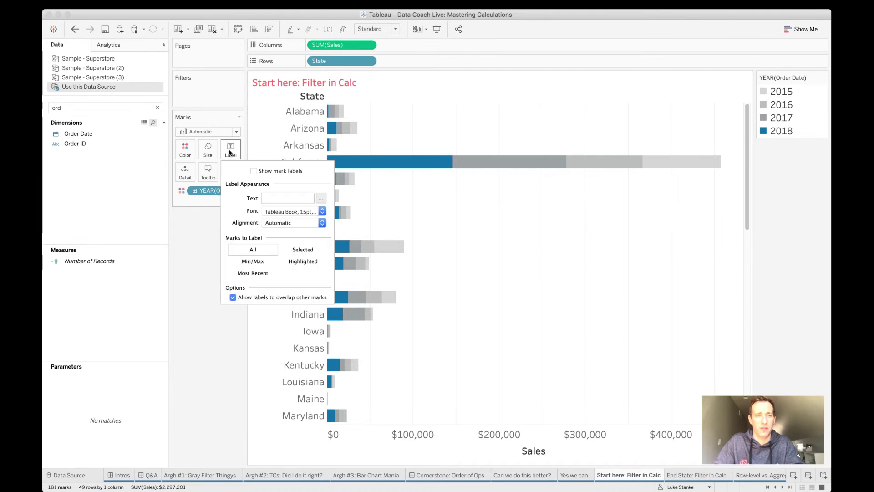
{"action": "left_click", "coordinate": [253, 171]}
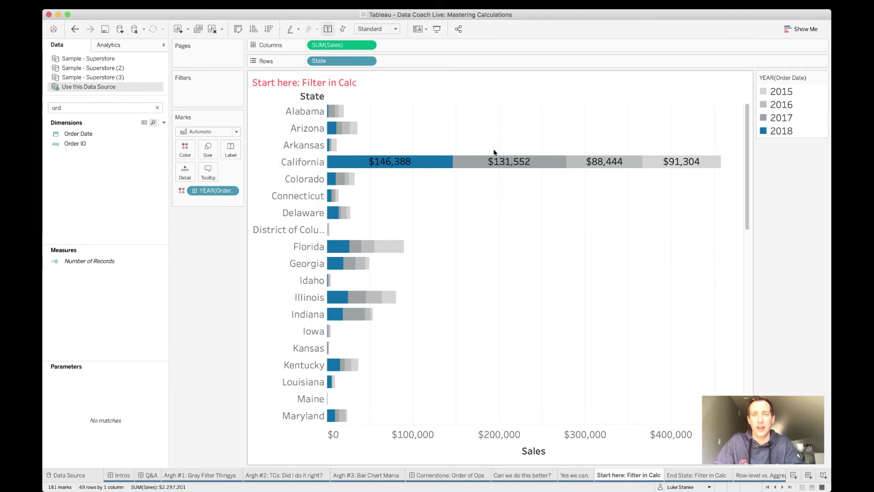
{"action": "mouse_move", "coordinate": [370, 163]}
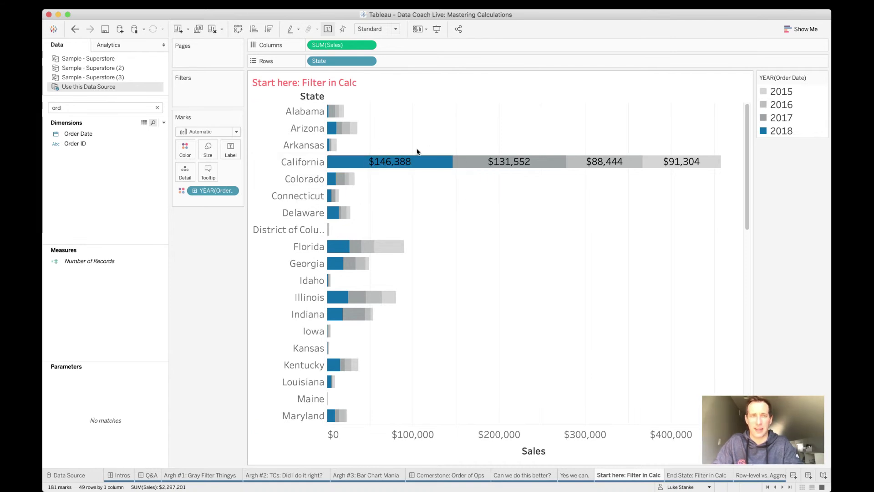
Step: Set Stack Marks to Off so the yearly bars for each state overlap from zero
{"action": "left_click", "coordinate": [279, 5]}
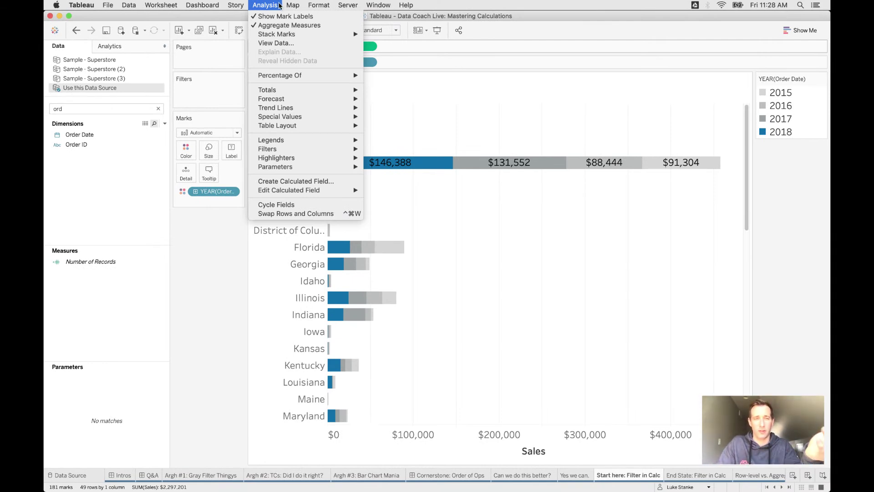
{"action": "mouse_move", "coordinate": [281, 38]}
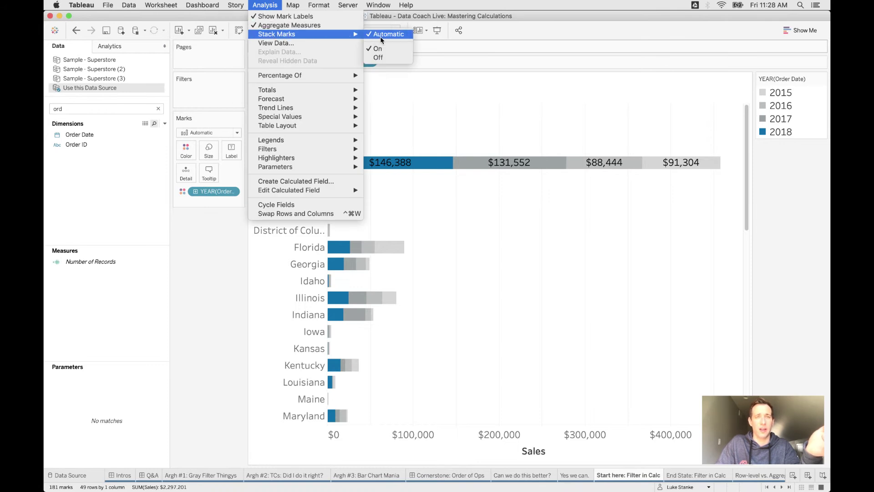
{"action": "left_click", "coordinate": [388, 57]}
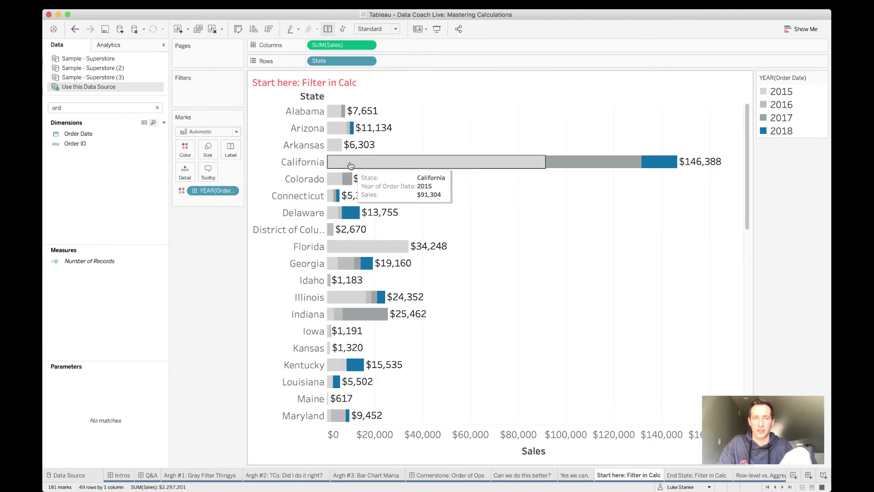
{"action": "mouse_move", "coordinate": [585, 165]}
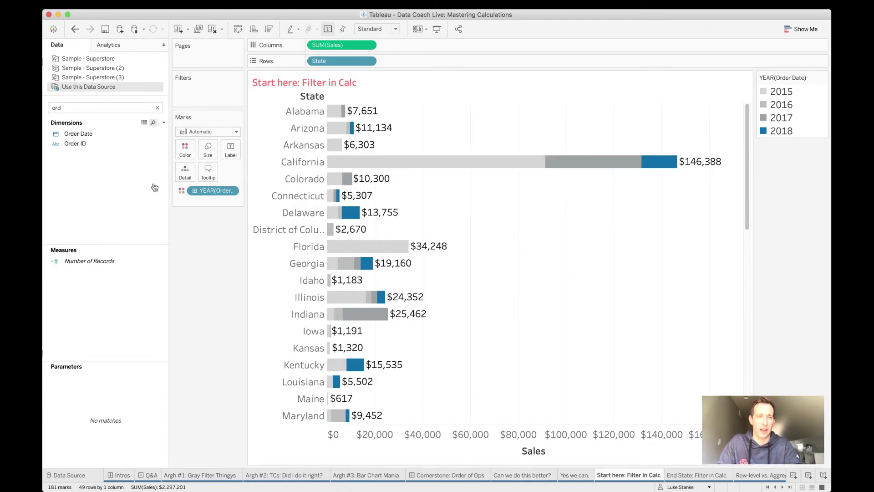
Step: Size the bars by year of Order Date, undo that sizing, and apply it again
{"action": "left_click_drag", "start_coordinate": [214, 191], "coordinate": [208, 153]}
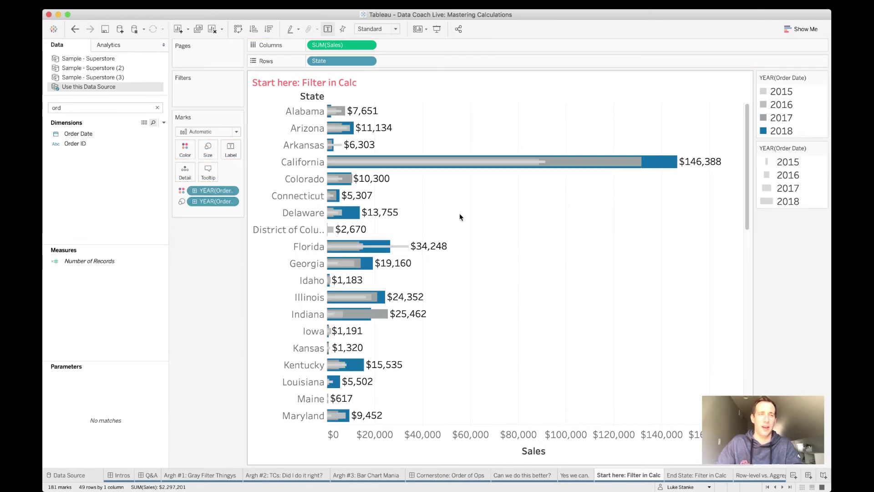
{"action": "key", "text": "super+z"}
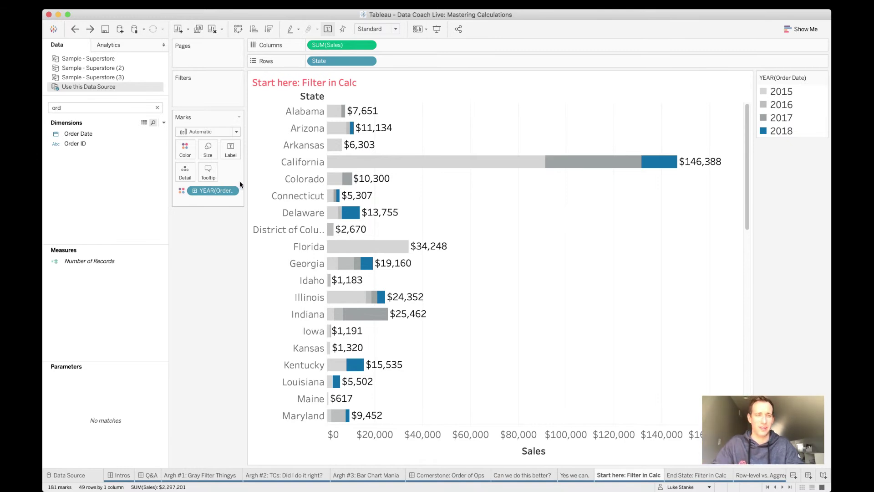
{"action": "left_click_drag", "start_coordinate": [223, 193], "coordinate": [210, 152]}
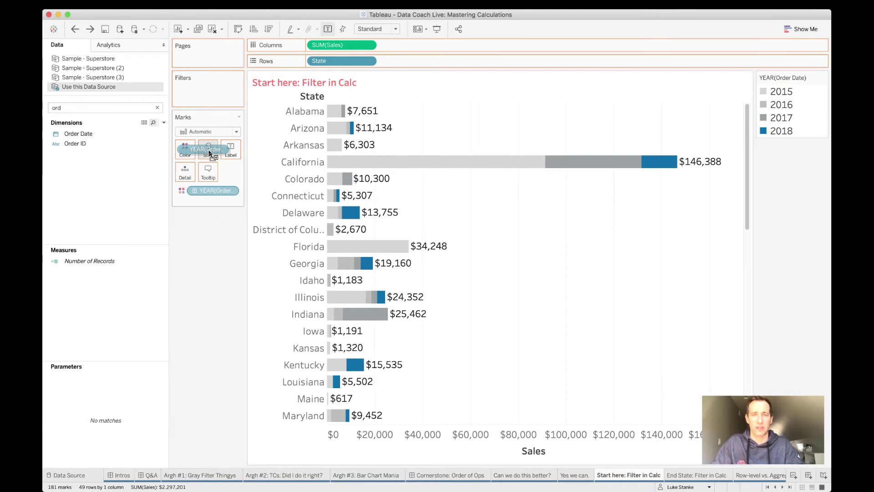
{"action": "left_click_drag", "start_coordinate": [209, 153], "coordinate": [210, 153]}
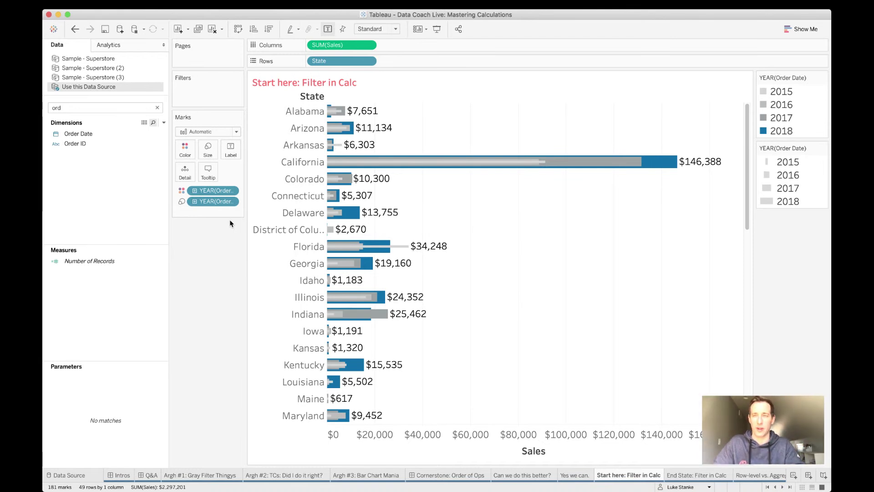
Step: Highlight individual years in the color legend, clear the highlight, and examine California's overlapping yearly bars
{"action": "mouse_move", "coordinate": [607, 168]}
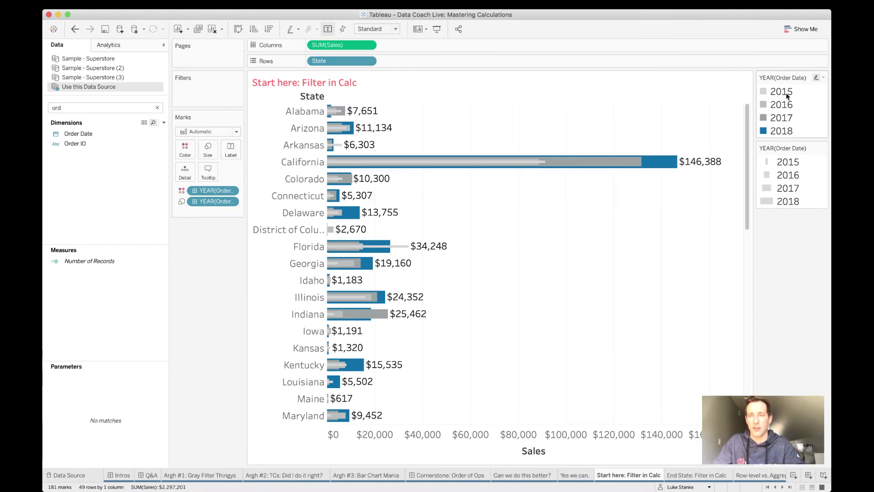
{"action": "right_click", "coordinate": [781, 104]}
{"action": "key", "text": "Escape"}
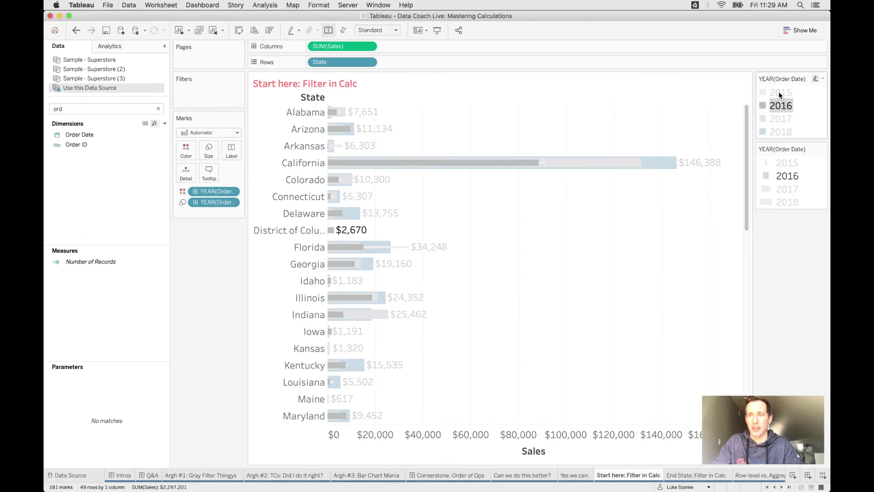
{"action": "left_click", "coordinate": [780, 93]}
{"action": "left_click", "coordinate": [587, 145]}
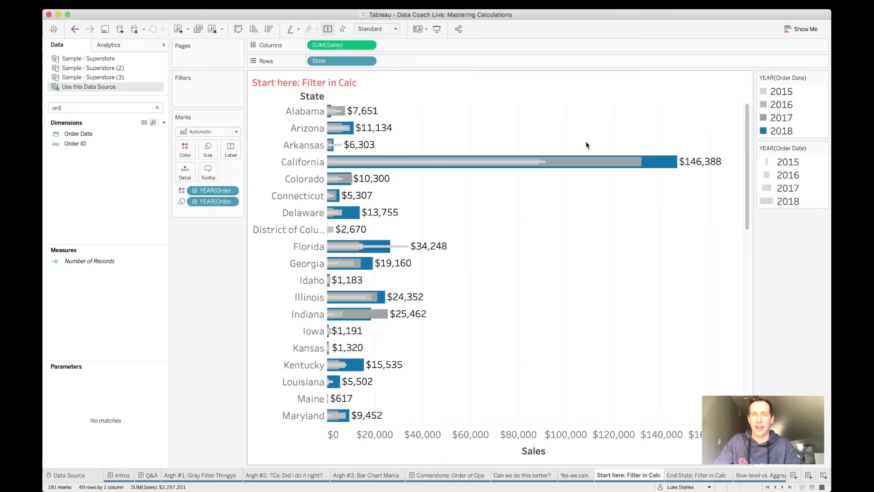
{"action": "mouse_move", "coordinate": [698, 165]}
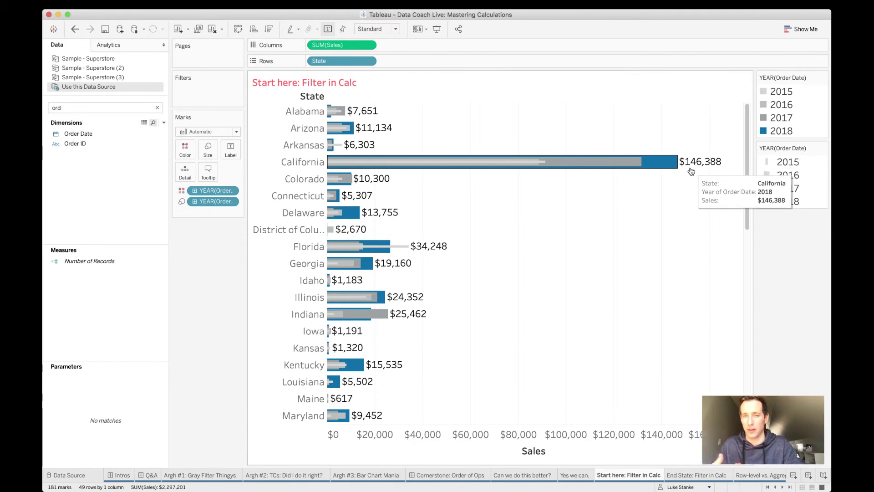
Step: Undo the year sizing, unstacked marks, mark labels and year coloring, returning to the plain Sales by State bars
{"action": "key", "text": "super+z"}
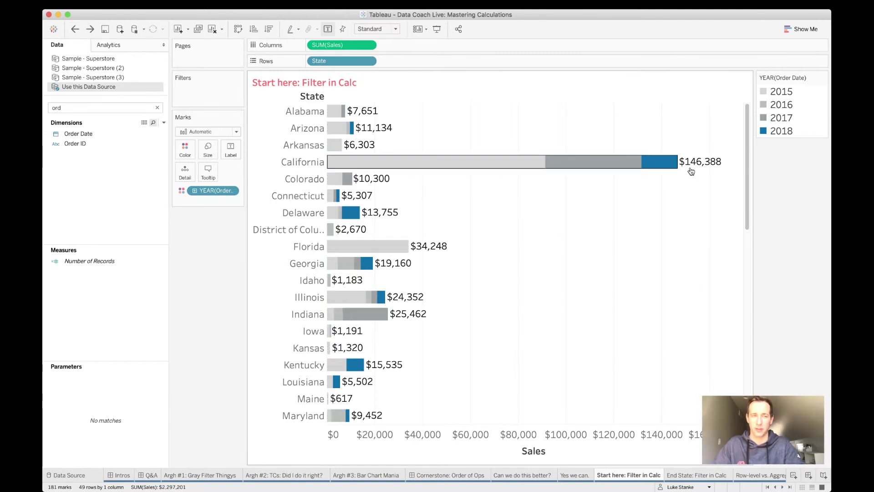
{"action": "key", "text": "super+z"}
{"action": "key", "text": "super+z"}
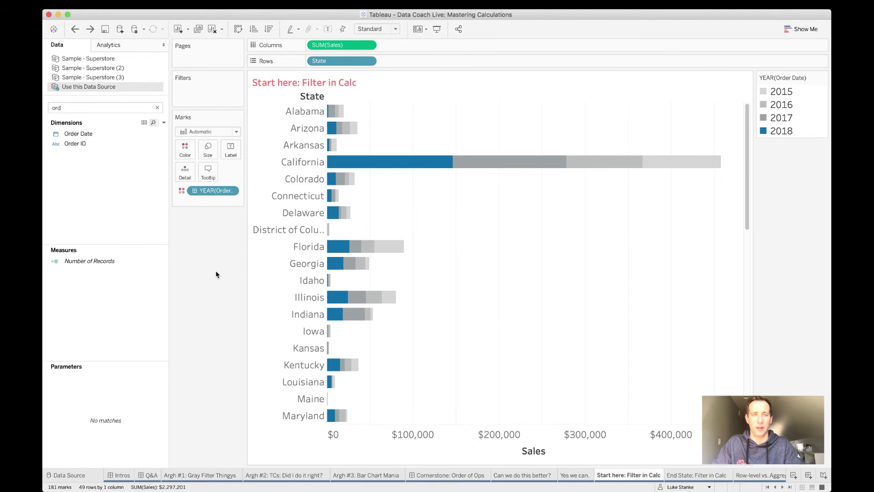
{"action": "key", "text": "super+z"}
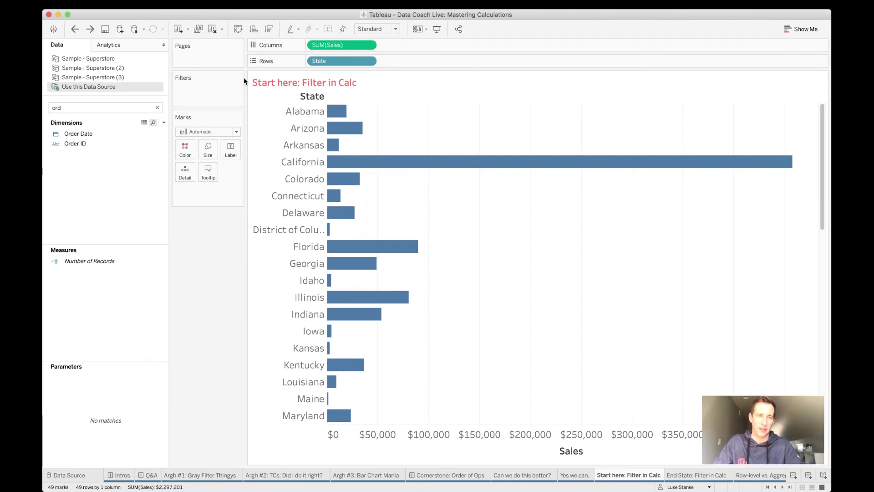
Step: Start a new calculated field and move its empty editor higher over the chart
{"action": "left_click", "coordinate": [164, 123]}
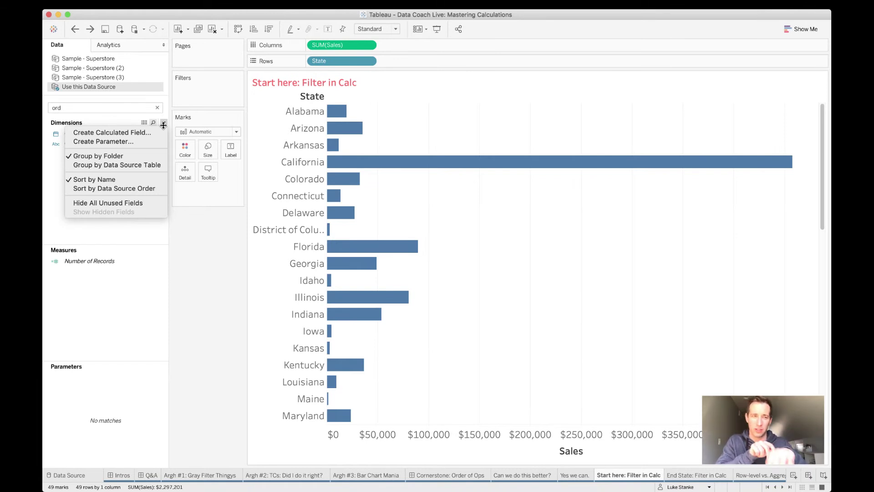
{"action": "left_click", "coordinate": [142, 133]}
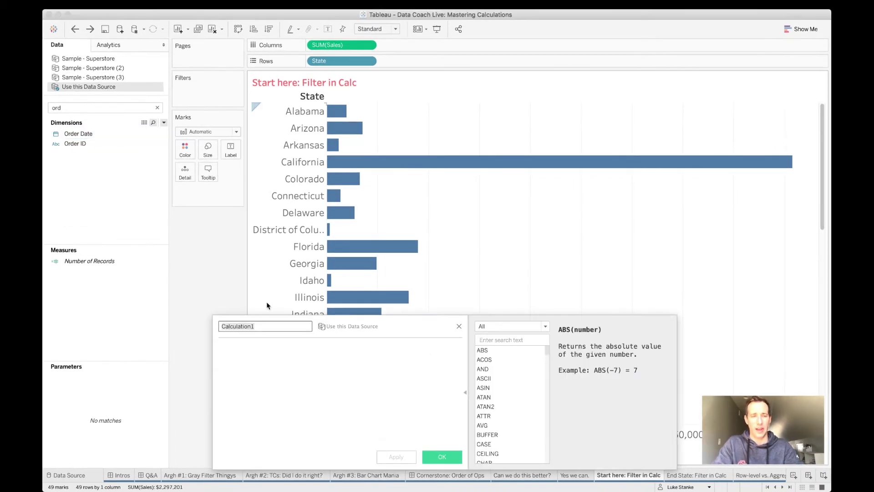
{"action": "left_click", "coordinate": [275, 370]}
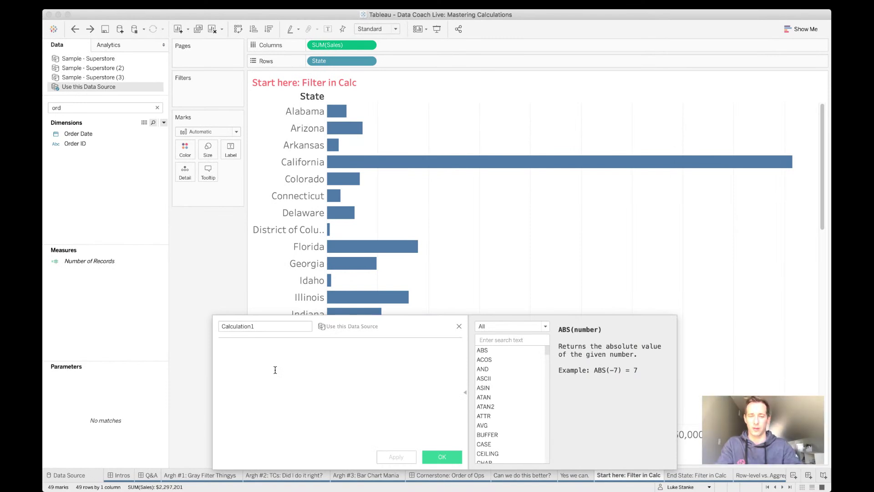
{"action": "type", "text": "e"}
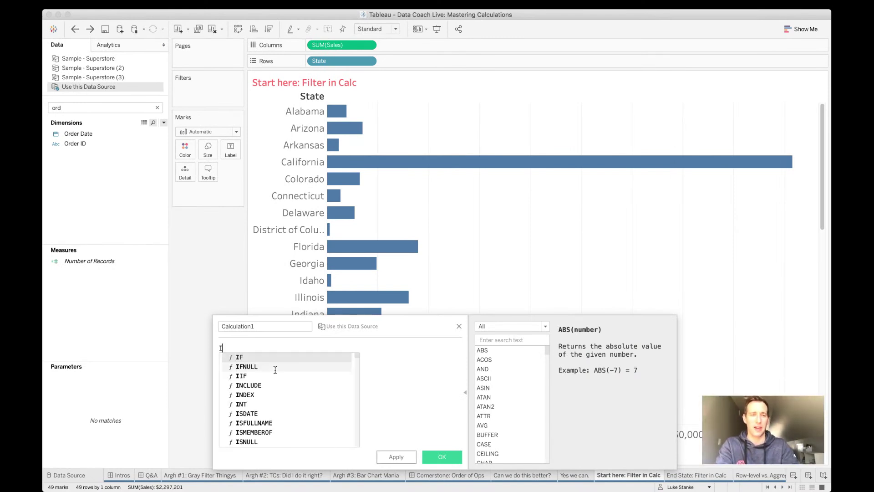
{"action": "key", "text": "BackSpace"}
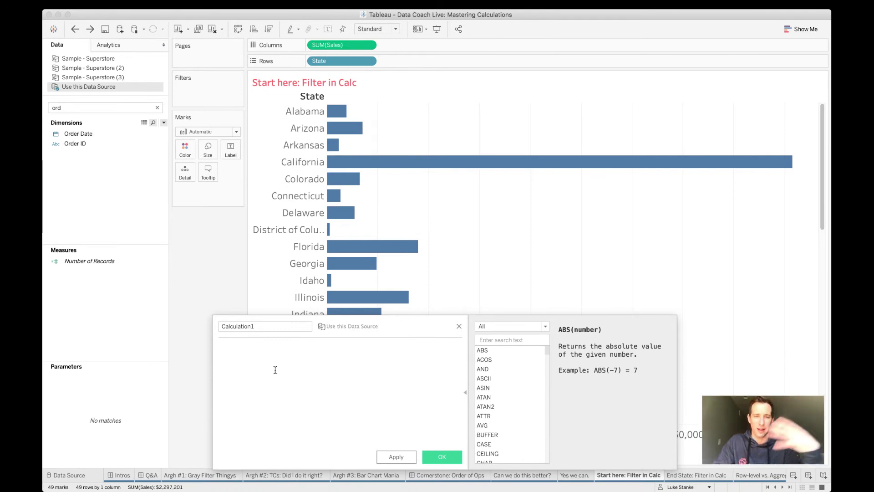
{"action": "left_click_drag", "start_coordinate": [342, 327], "coordinate": [322, 231]}
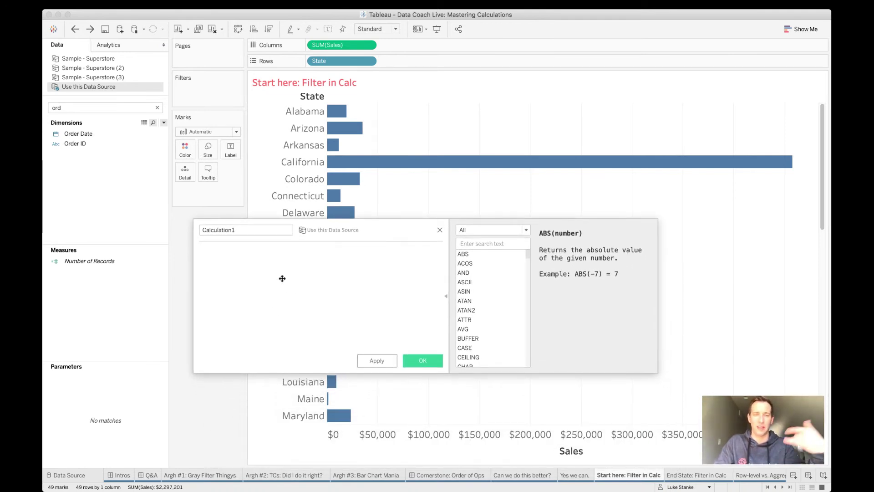
{"action": "left_click", "coordinate": [260, 283]}
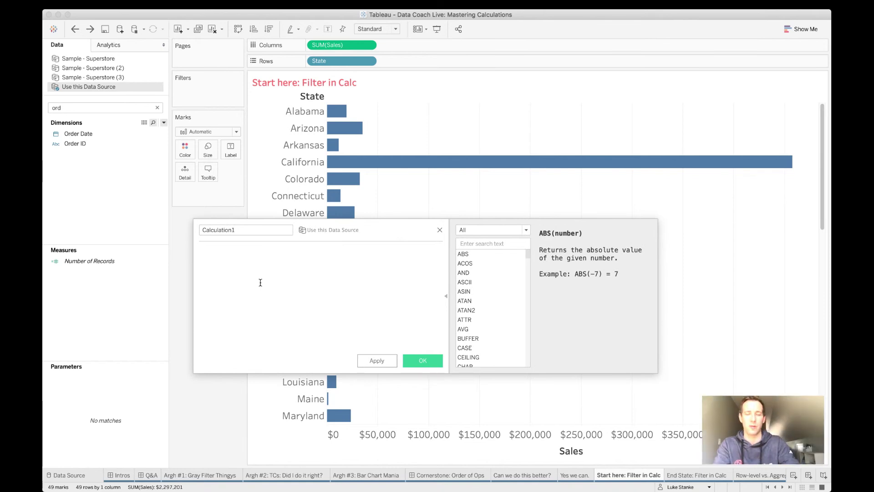
Step: Enter the calculation's condition as IF YEAR([Order Date]) = 2017
{"action": "type", "text": "IF YEA"}
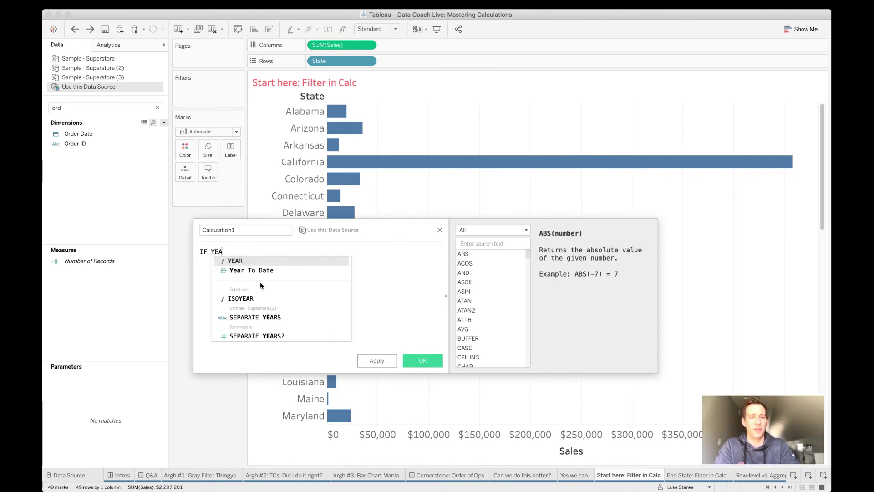
{"action": "type", "text": "RR("}
{"action": "key", "text": "BackSpace"}
{"action": "key", "text": "BackSpace"}
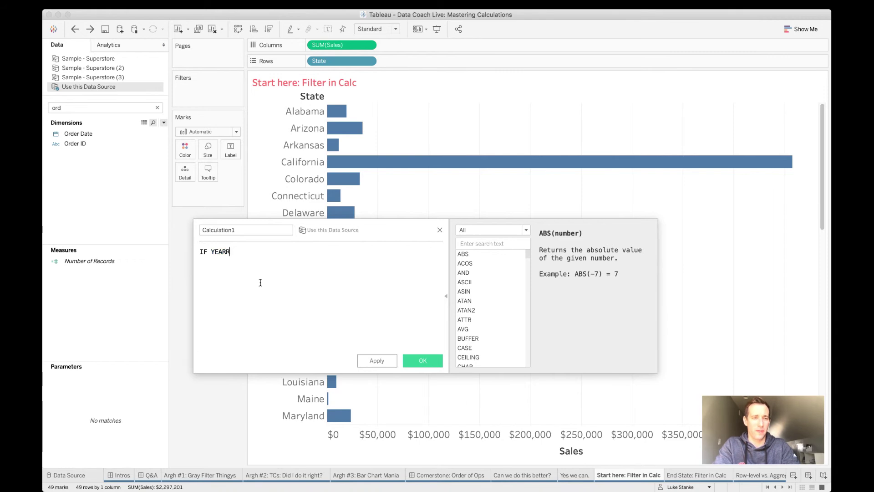
{"action": "type", "text": "(OR"}
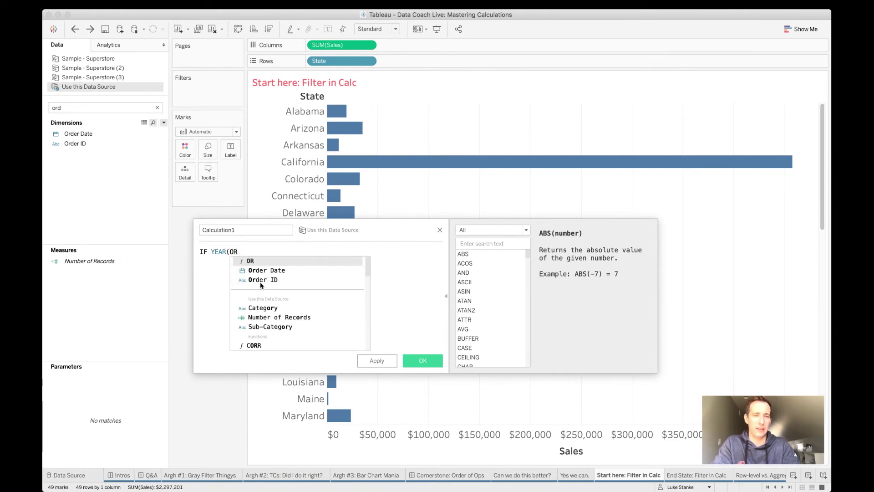
{"action": "key", "text": "Down"}
{"action": "key", "text": "Return"}
{"action": "type", "text": ")"}
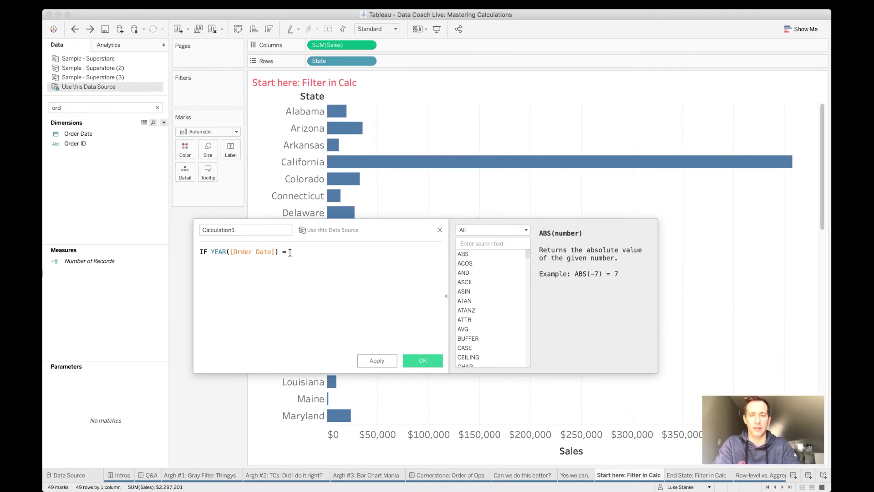
{"action": "type", "text": " = 2017"}
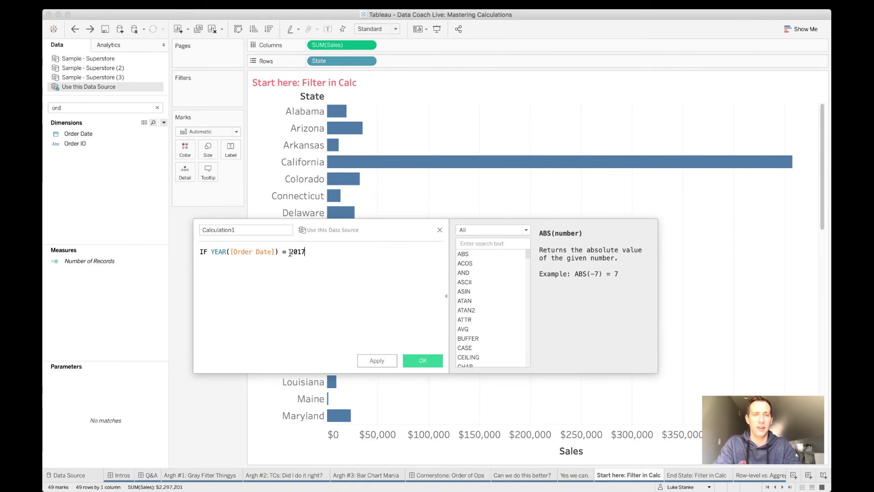
Step: Complete the IF statement with THEN [Sales] and END on separate lines
{"action": "key", "text": "Return"}
{"action": "type", "text": "TJEN"}
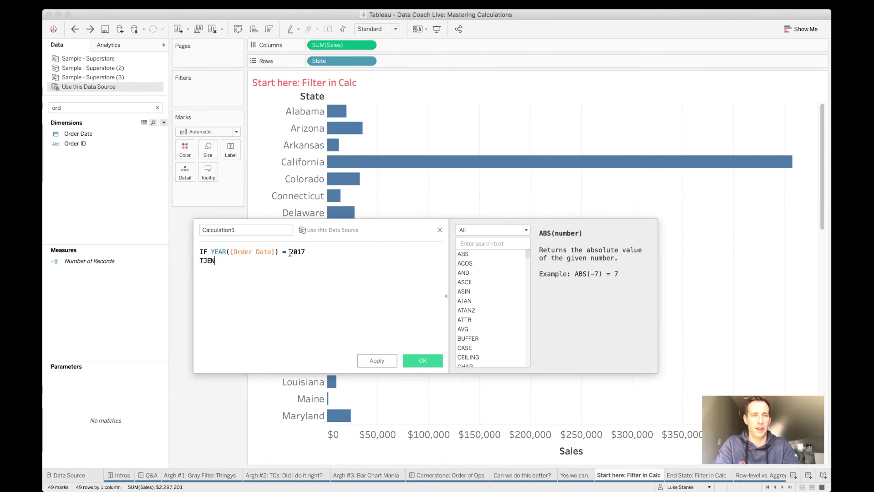
{"action": "key", "text": "BackSpace"}
{"action": "key", "text": "BackSpace"}
{"action": "type", "text": "HNE"}
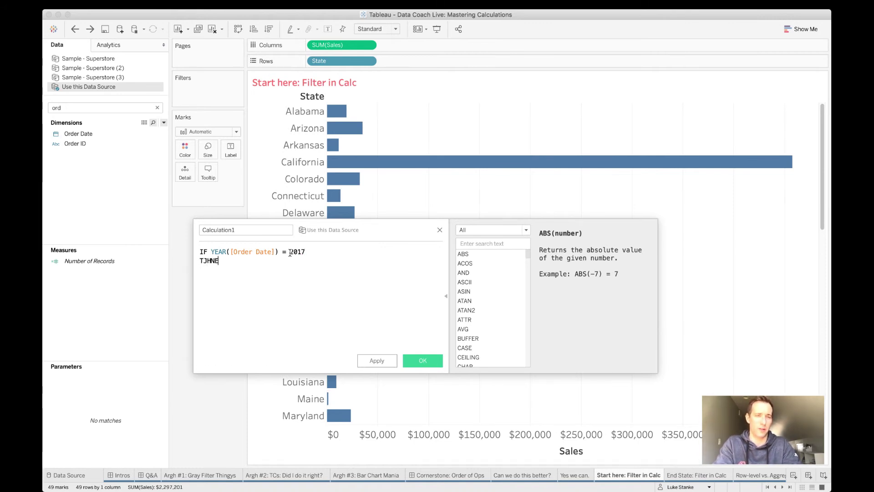
{"action": "key", "text": "BackSpace"}
{"action": "key", "text": "BackSpace"}
{"action": "key", "text": "BackSpace"}
{"action": "key", "text": "BackSpace"}
{"action": "type", "text": "HEN"}
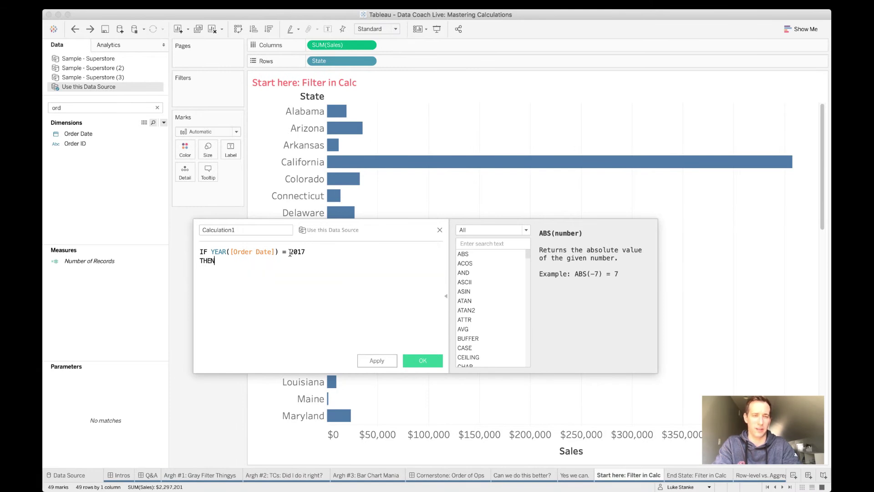
{"action": "type", "text": " [Sales]"}
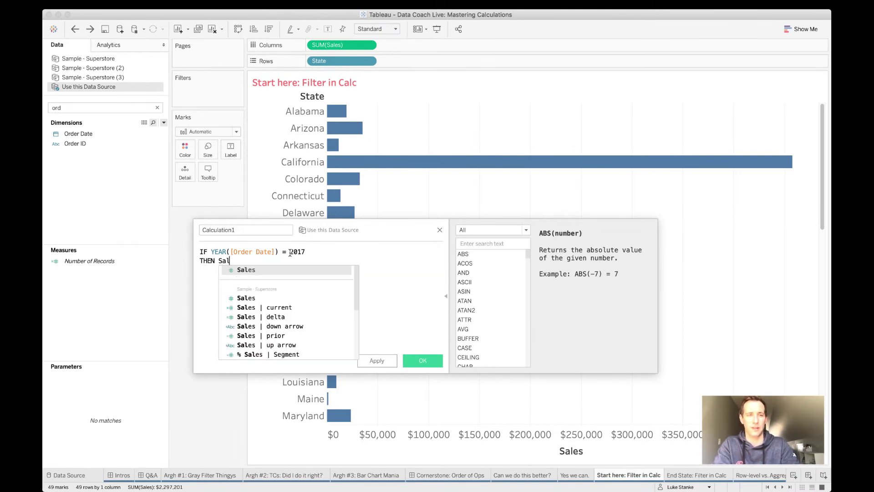
{"action": "key", "text": "Return"}
{"action": "type", "text": "END"}
{"action": "key", "text": "Escape"}
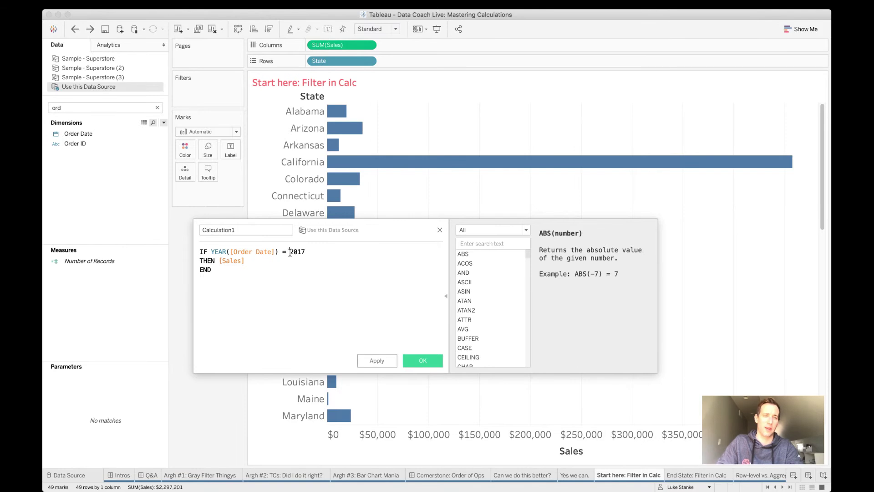
Step: Select the entire formula and enlarge the editor's text by four increments for readability
{"action": "key", "text": "super+a"}
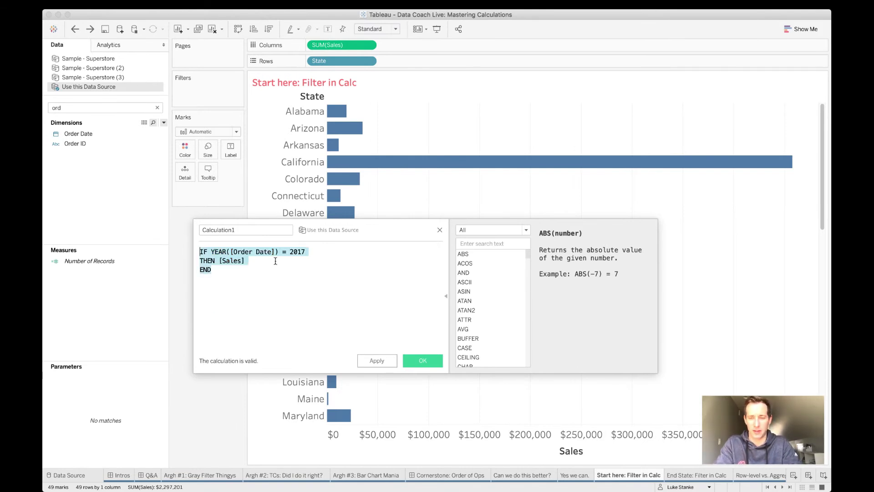
{"action": "key", "text": "super+equal"}
{"action": "key", "text": "super+equal"}
{"action": "key", "text": "super+equal"}
{"action": "key", "text": "super+equal"}
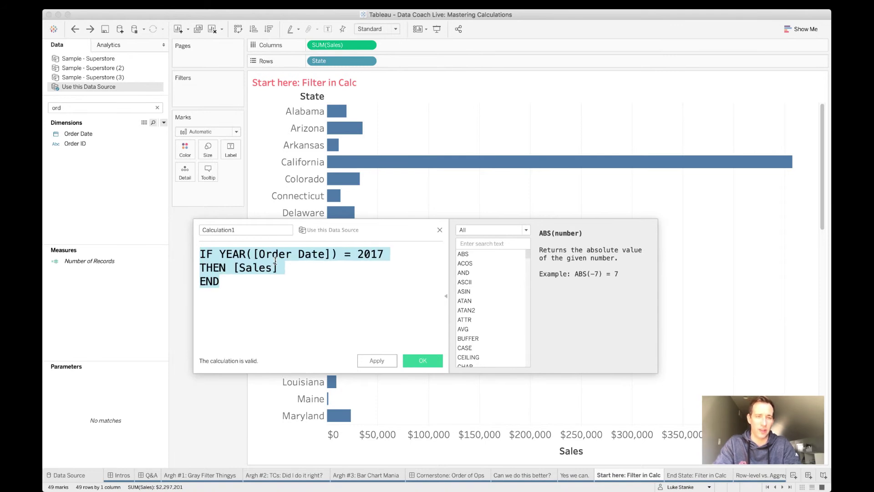
Step: Try wrapping the entire IF formula in SUM, and undo the wrapping
{"action": "type", "text": "SUM("}
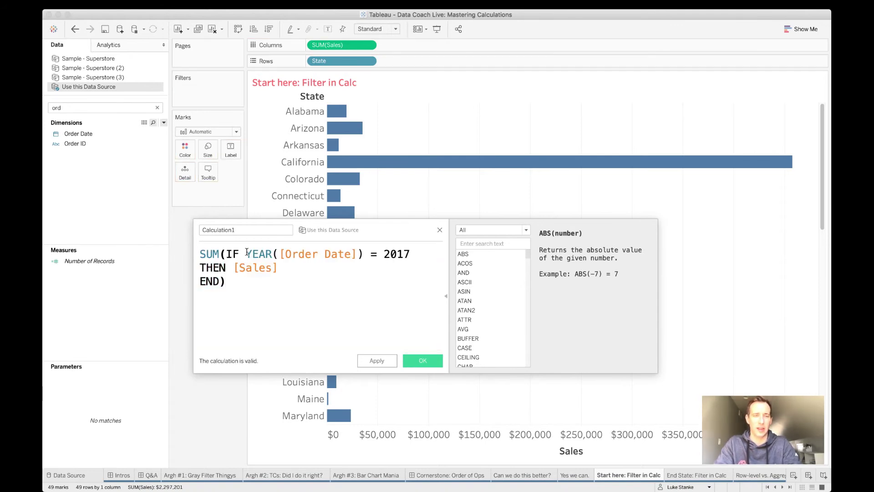
{"action": "key", "text": "super+z"}
{"action": "left_click", "coordinate": [253, 270]}
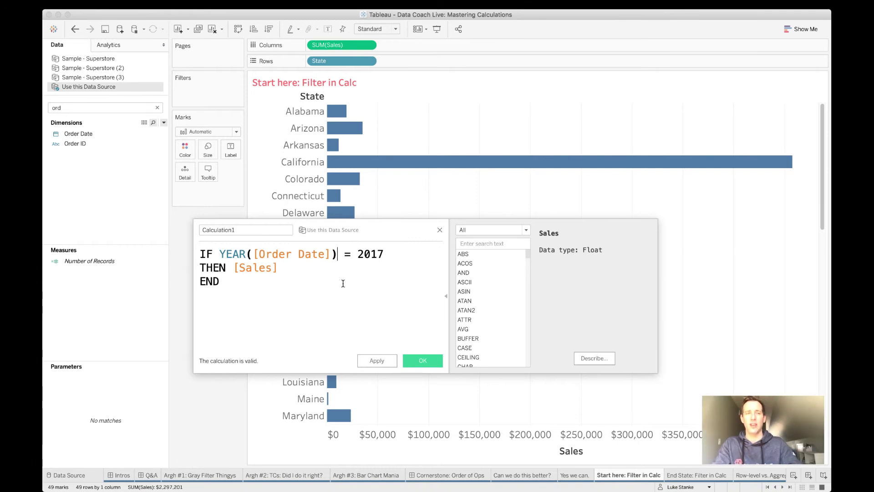
Step: Replace YEAR([Order Date]) in the condition with the DATEPART function, using 'year' as the date part
{"action": "key", "text": "shift+Left"}
{"action": "key", "text": "shift+Left"}
{"action": "key", "text": "shift+Left"}
{"action": "key", "text": "shift+Left"}
{"action": "key", "text": "shift+Left"}
{"action": "key", "text": "shift+Left"}
{"action": "key", "text": "shift+Left"}
{"action": "key", "text": "shift+Left"}
{"action": "key", "text": "shift+Left"}
{"action": "key", "text": "shift+Left"}
{"action": "key", "text": "shift+Left"}
{"action": "key", "text": "shift+Left"}
{"action": "key", "text": "shift+Left"}
{"action": "key", "text": "shift+Left"}
{"action": "key", "text": "shift+Left"}
{"action": "key", "text": "shift+Left"}
{"action": "key", "text": "shift+Left"}
{"action": "key", "text": "shift+Left"}
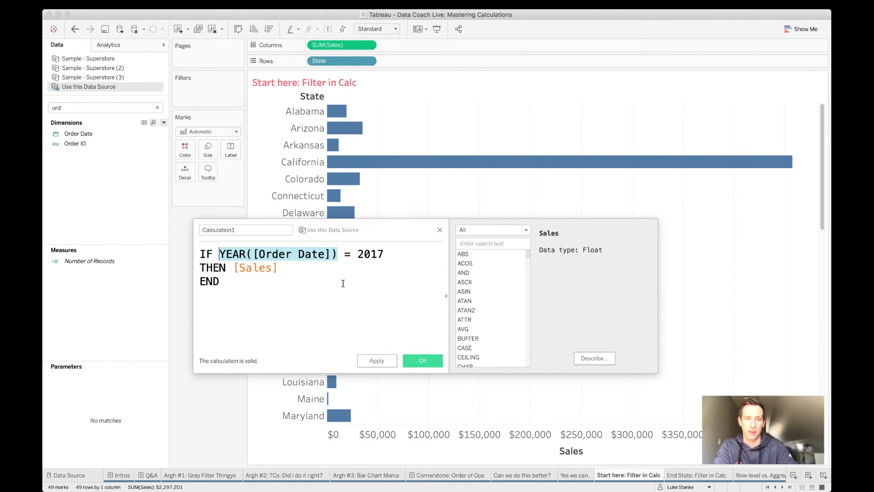
{"action": "type", "text": "DATE"}
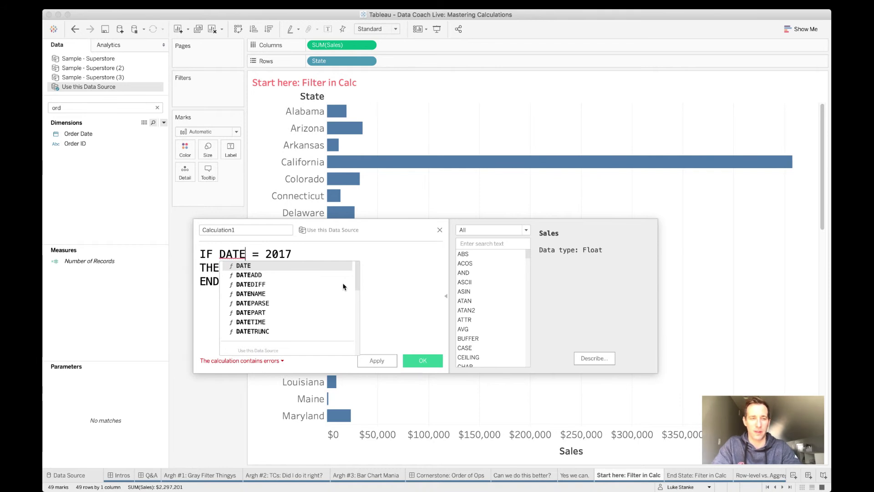
{"action": "key", "text": "Down"}
{"action": "key", "text": "Down"}
{"action": "key", "text": "Down"}
{"action": "key", "text": "Down"}
{"action": "key", "text": "Down"}
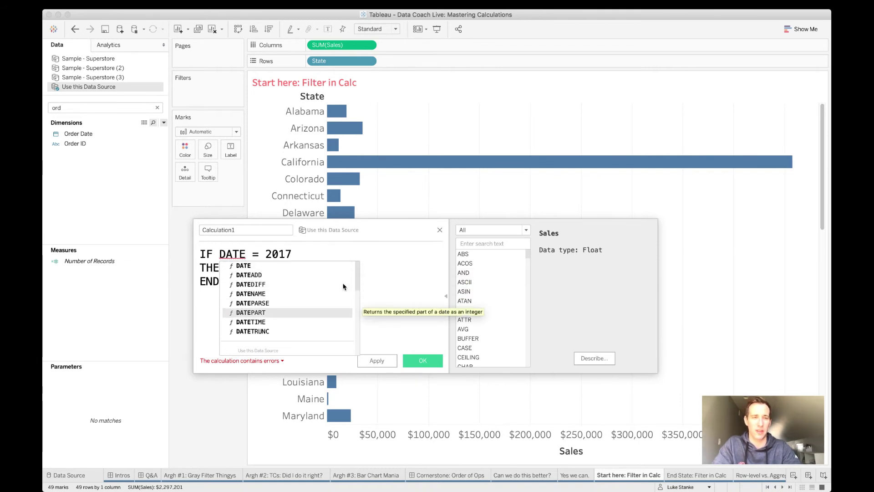
{"action": "key", "text": "Return"}
{"action": "type", "text": "'yea'"}
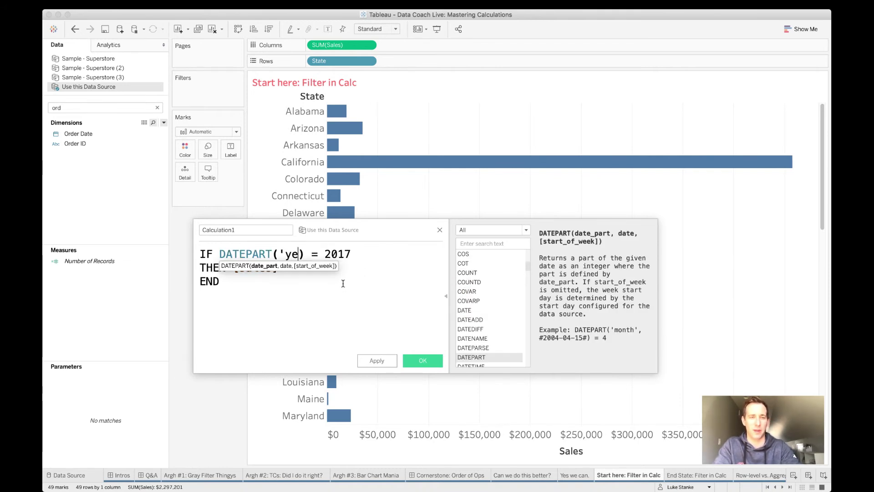
{"action": "type", "text": "r"}
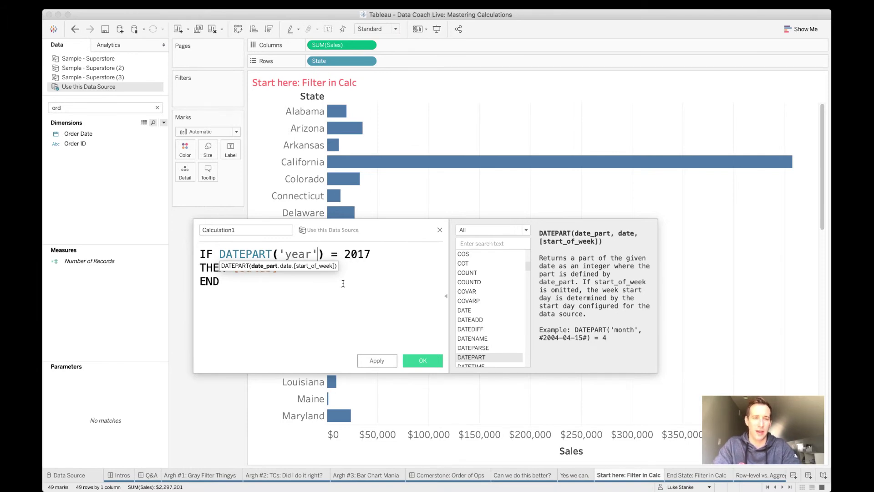
{"action": "key", "text": "Left"}
{"action": "key", "text": "Left"}
{"action": "key", "text": "Left"}
{"action": "key", "text": "Left"}
{"action": "key", "text": "Left"}
{"action": "key", "text": "Left"}
{"action": "key", "text": "Right"}
{"action": "key", "text": "Right"}
{"action": "key", "text": "Right"}
{"action": "key", "text": "Right"}
{"action": "key", "text": "Right"}
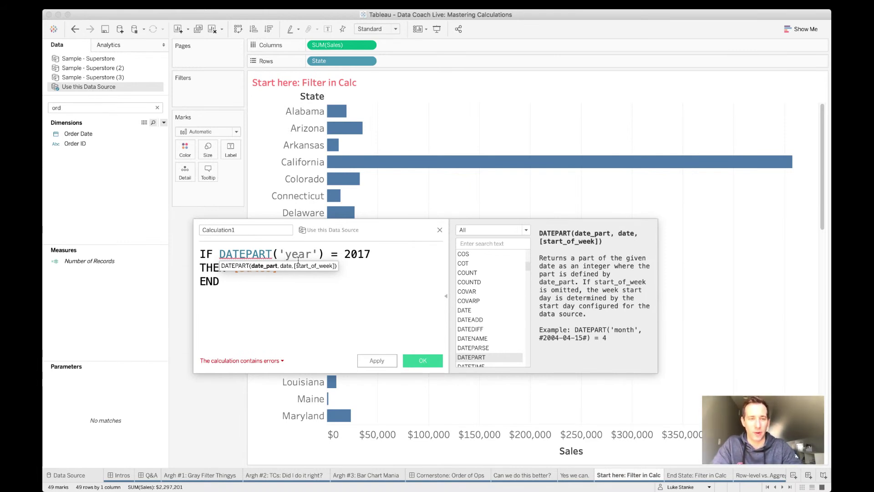
Step: Add [Order Date] as DATEPART's second argument, after 'year'
{"action": "left_click", "coordinate": [317, 254]}
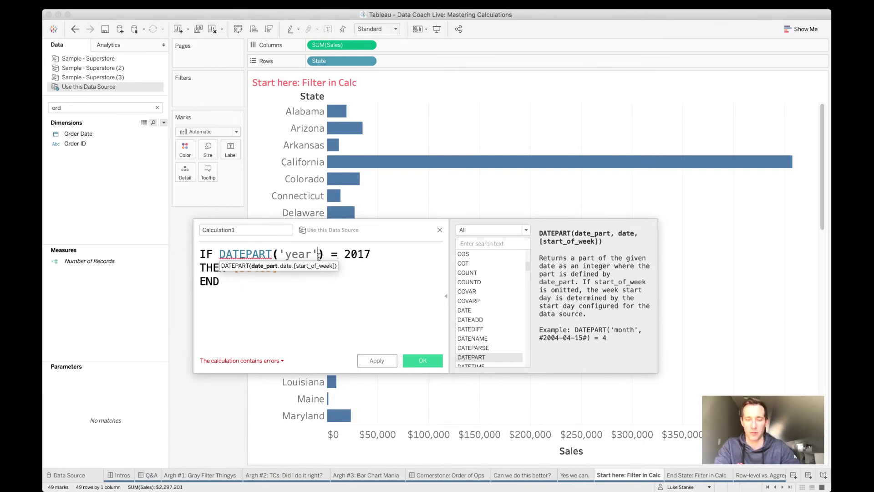
{"action": "type", "text": ","}
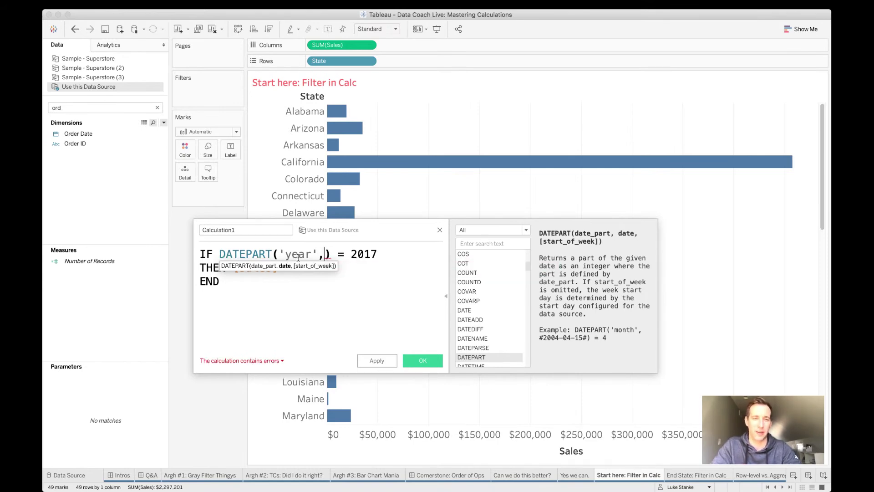
{"action": "type", "text": " Orrd"}
{"action": "key", "text": "BackSpace"}
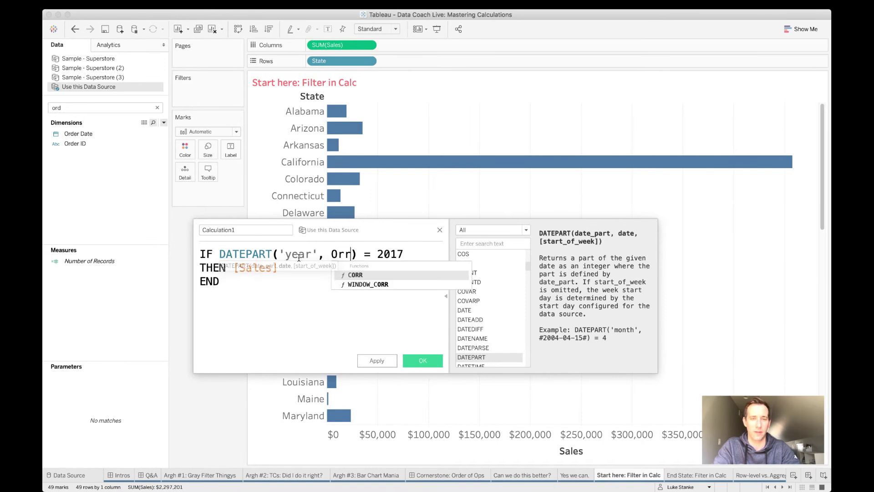
{"action": "key", "text": "BackSpace"}
{"action": "type", "text": "der"}
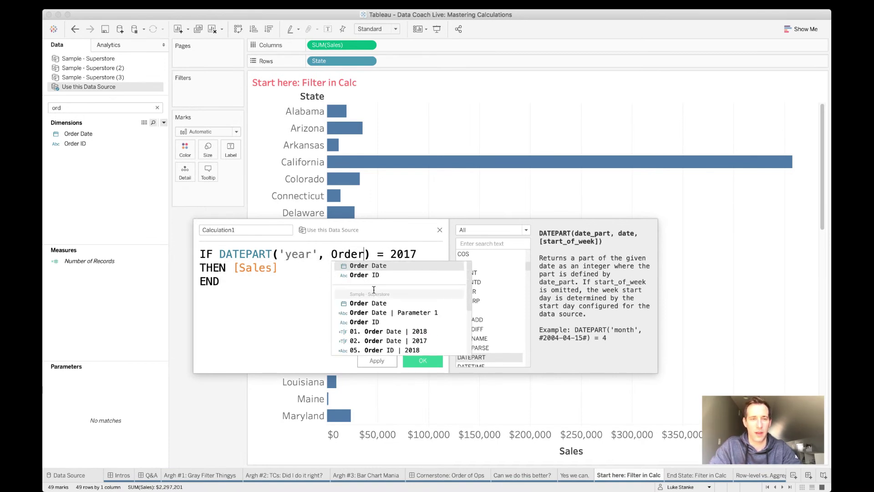
{"action": "left_click", "coordinate": [376, 268]}
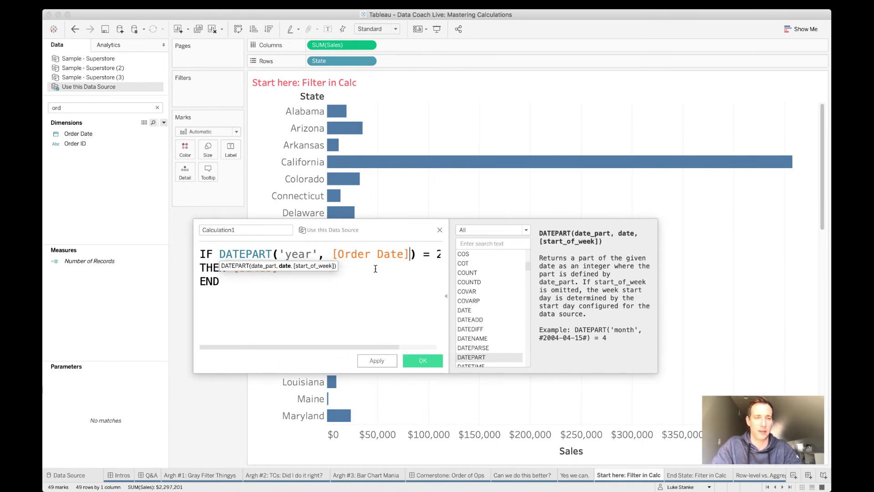
Step: Collapse the function reference and widen the calculation editor to fit the formula's first line
{"action": "left_click", "coordinate": [446, 296]}
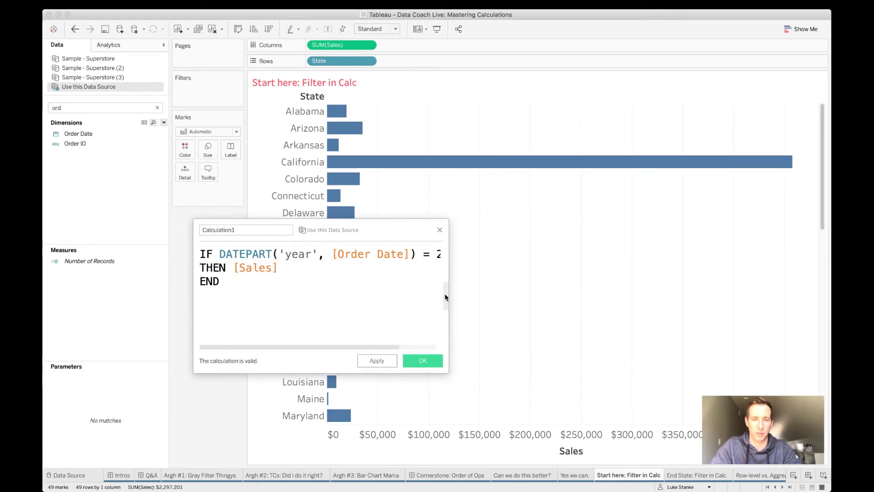
{"action": "left_click_drag", "start_coordinate": [448, 294], "coordinate": [619, 294]}
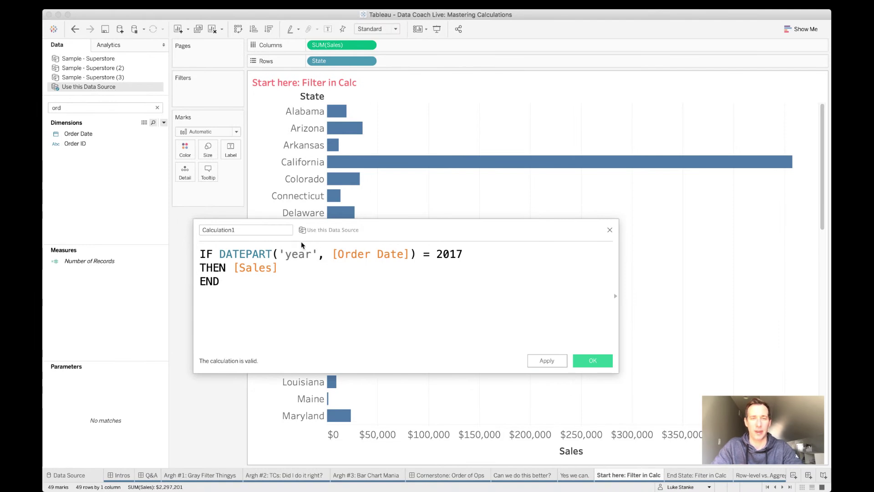
Step: Rename the calculated field to Sales | 2017
{"action": "double_click", "coordinate": [244, 235]}
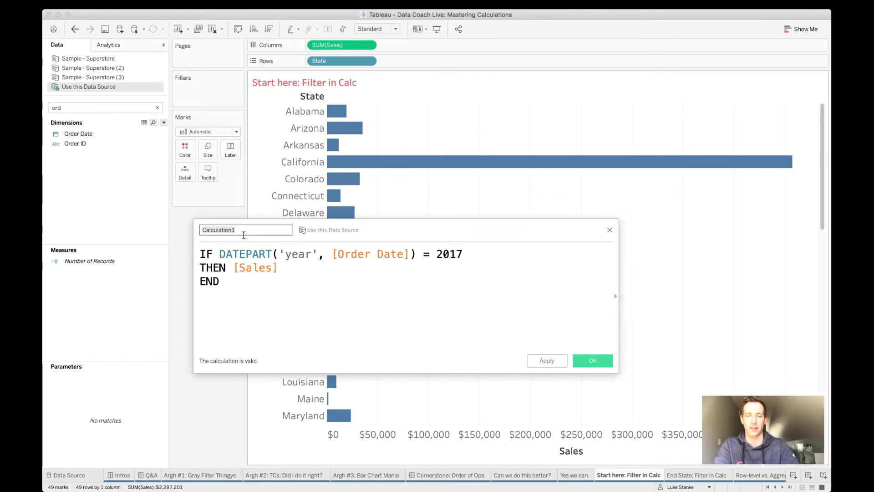
{"action": "type", "text": "Sales"}
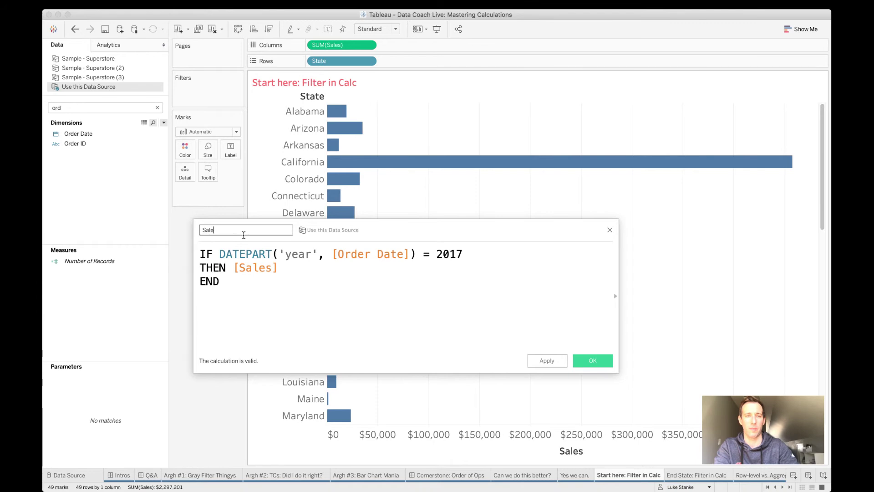
{"action": "double_click", "coordinate": [262, 268]}
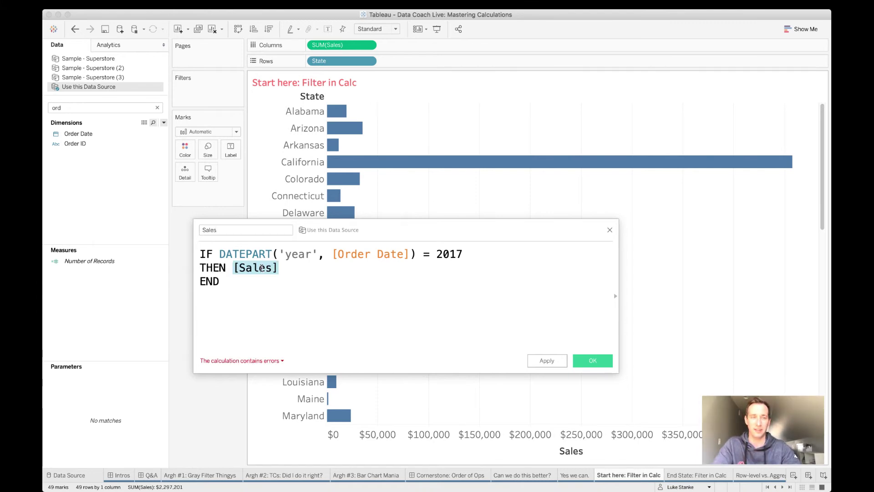
{"action": "left_click", "coordinate": [244, 230]}
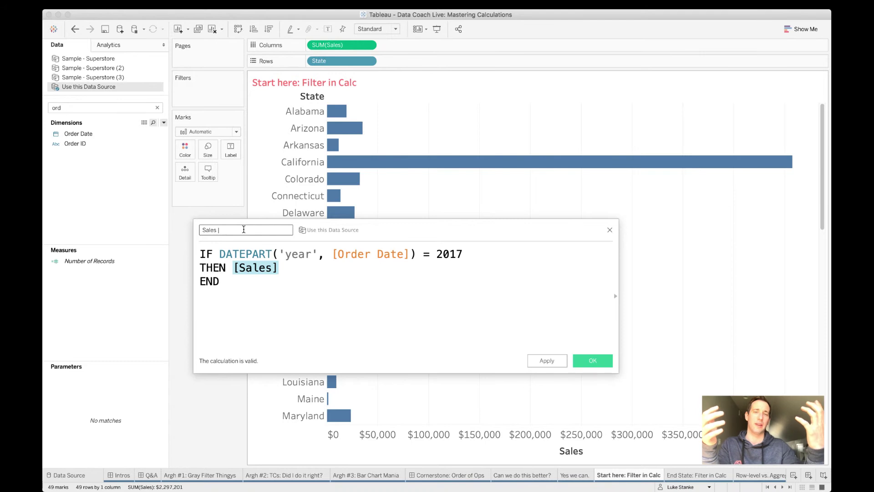
{"action": "type", "text": "| 2017"}
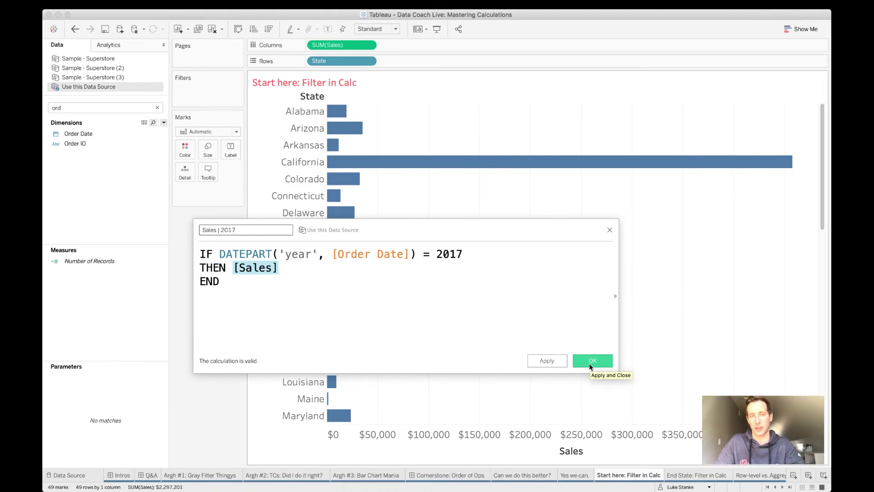
Step: Place the cursor within 'year' in the formula and narrow the calculation editor close to the formula's width
{"action": "left_click", "coordinate": [523, 316]}
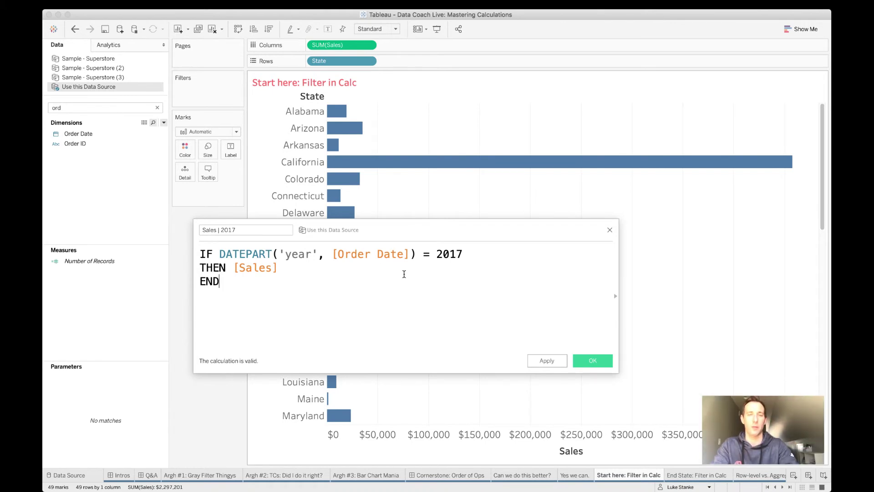
{"action": "left_click", "coordinate": [283, 254]}
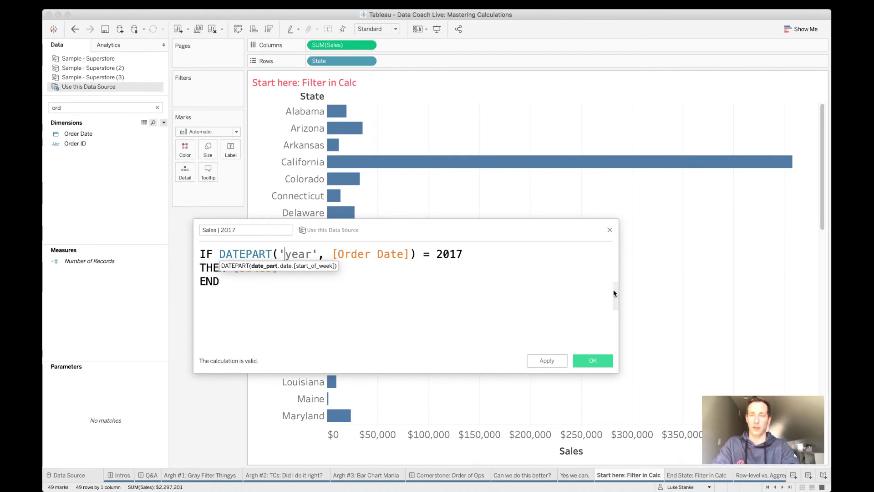
{"action": "left_click_drag", "start_coordinate": [618, 283], "coordinate": [483, 273]}
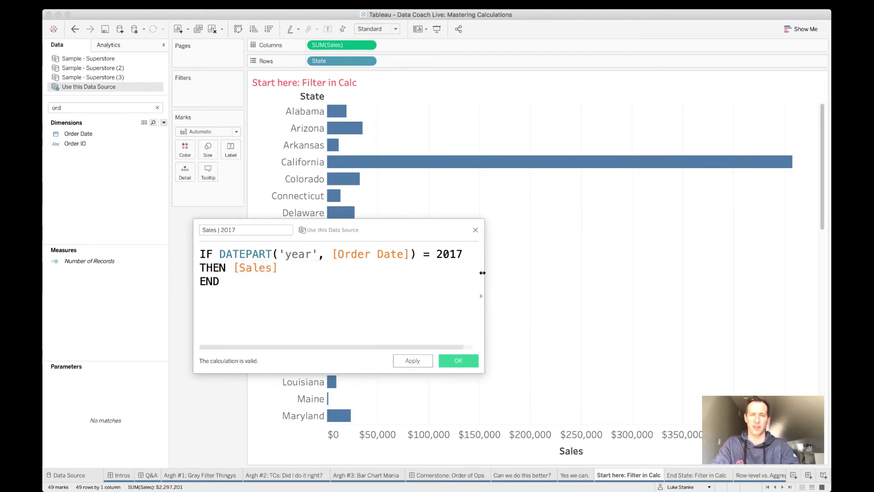
Step: Show the function reference and review DATEPART's description, its 'year' date part and the 2017 comparison in the formula
{"action": "left_click", "coordinate": [480, 297]}
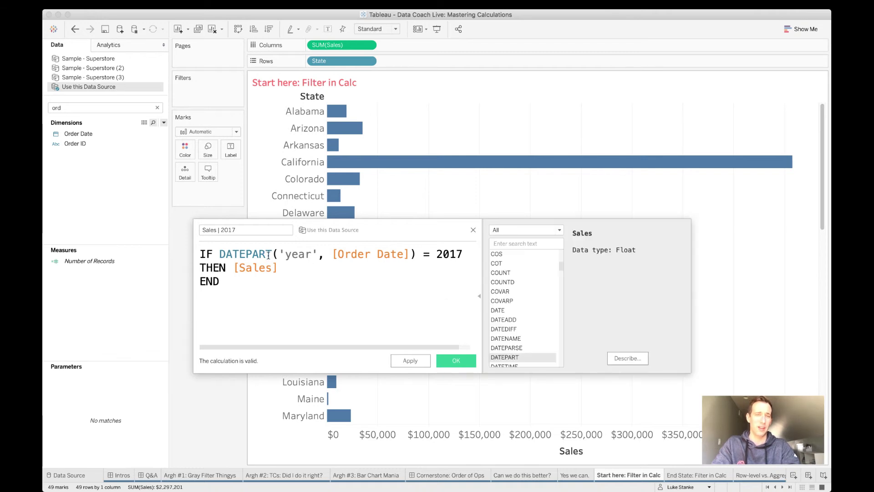
{"action": "left_click", "coordinate": [233, 253]}
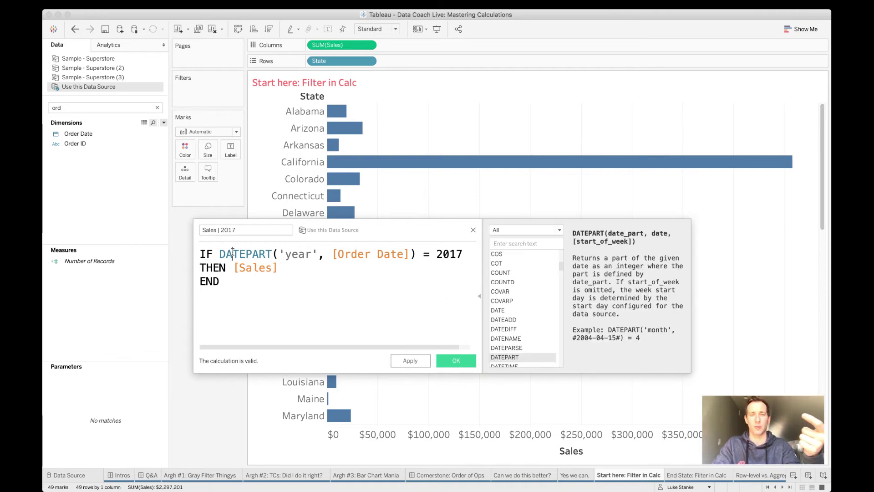
{"action": "left_click", "coordinate": [300, 258]}
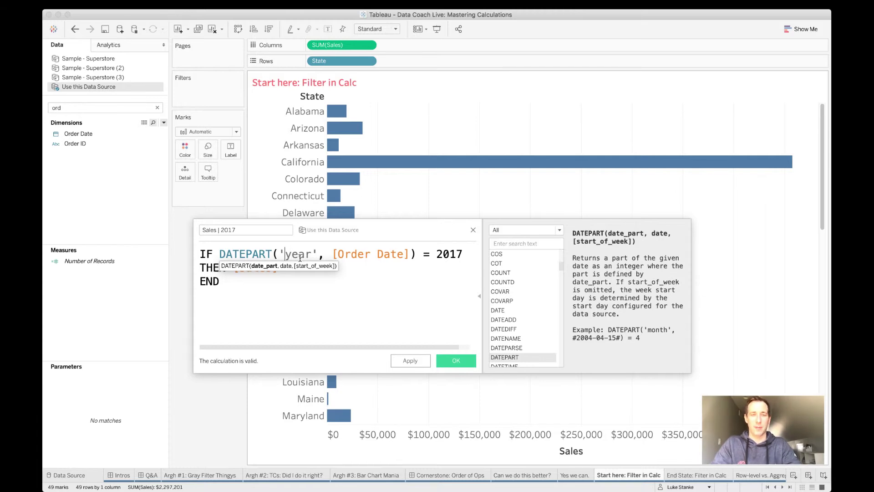
{"action": "double_click", "coordinate": [300, 258]}
{"action": "key", "text": "Right"}
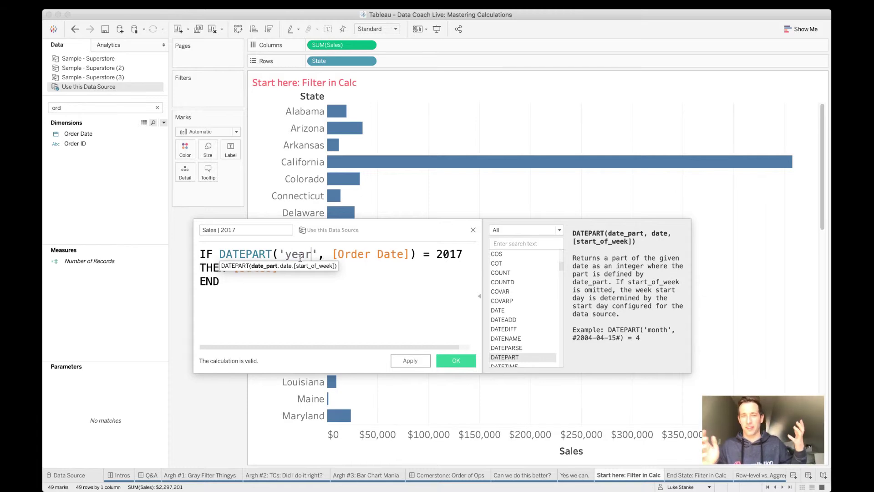
{"action": "left_click", "coordinate": [449, 253]}
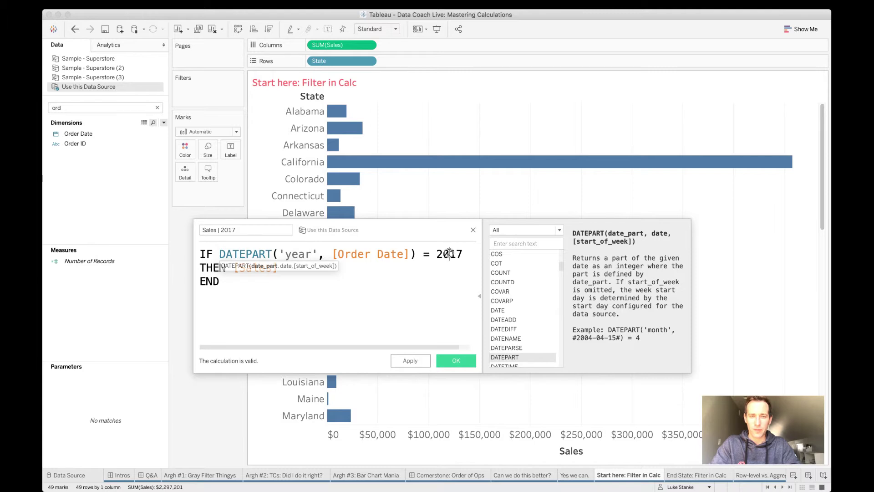
{"action": "double_click", "coordinate": [449, 253]}
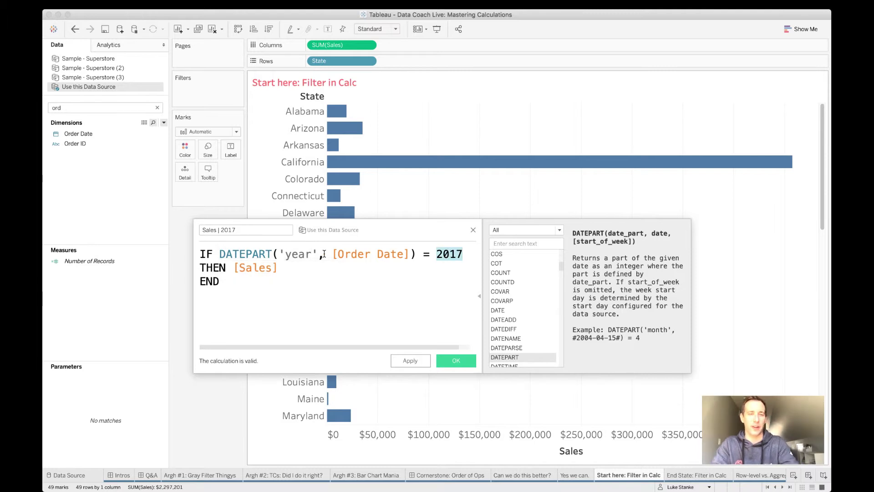
Step: Change DATEPART's date part to 'month' in the Sales | 2017 formula and apply the calculation
{"action": "double_click", "coordinate": [300, 258]}
{"action": "type", "text": "month"}
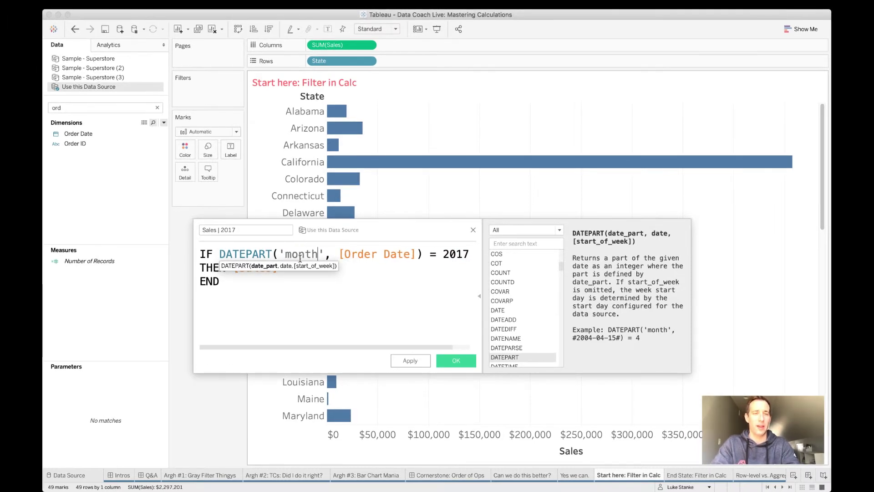
{"action": "double_click", "coordinate": [356, 260]}
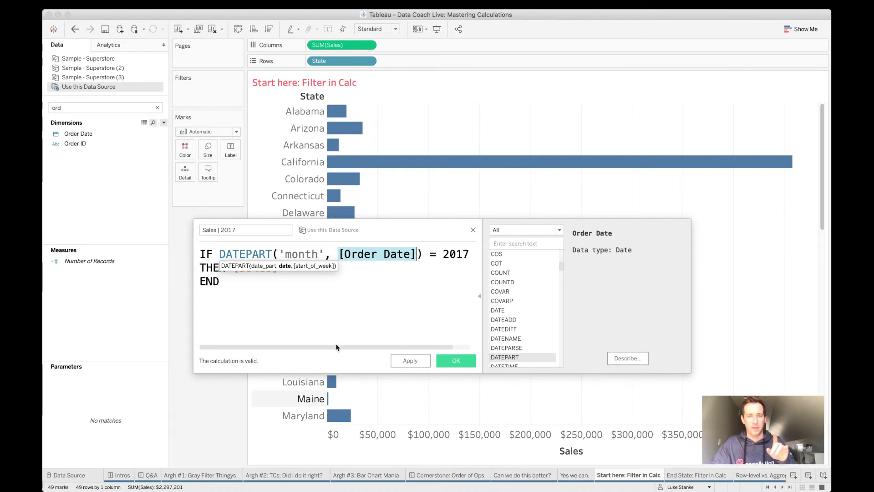
{"action": "left_click", "coordinate": [415, 362]}
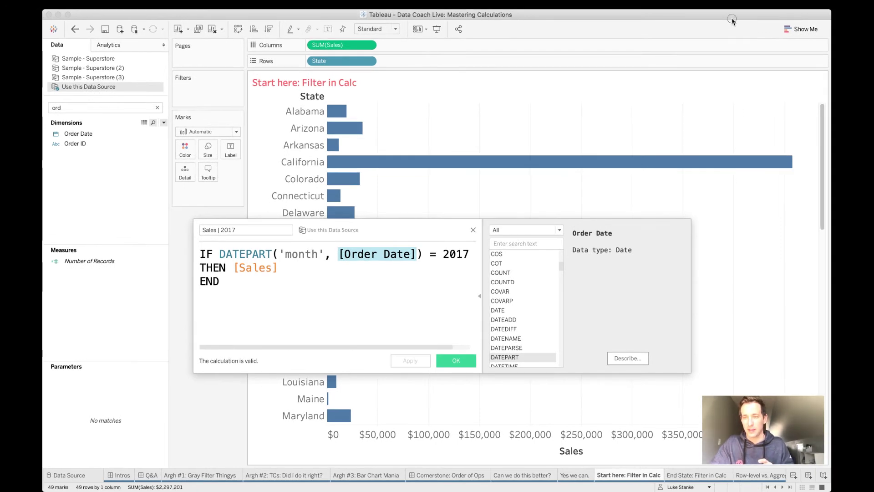
Step: Create a new worksheet listing Order Date in the rows as discrete exact dates, and increase the row height
{"action": "left_click", "coordinate": [794, 475]}
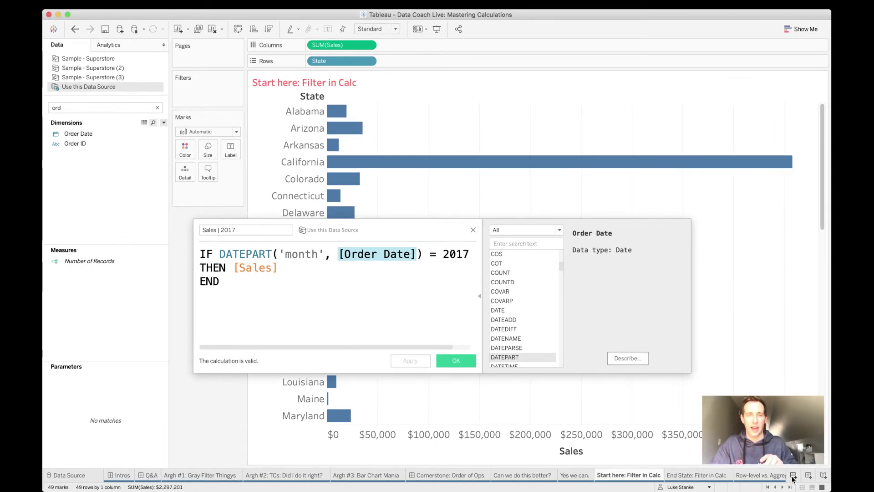
{"action": "left_click_drag", "start_coordinate": [75, 134], "coordinate": [258, 157]}
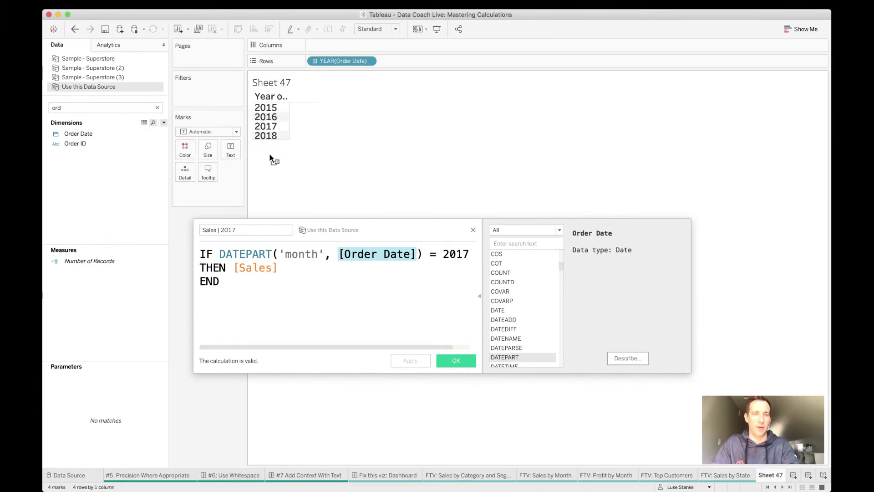
{"action": "left_click", "coordinate": [368, 61]}
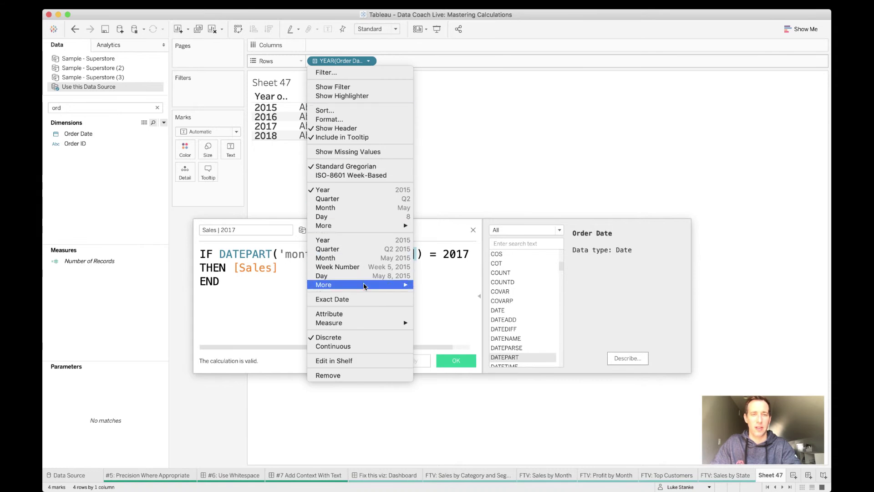
{"action": "left_click", "coordinate": [360, 299]}
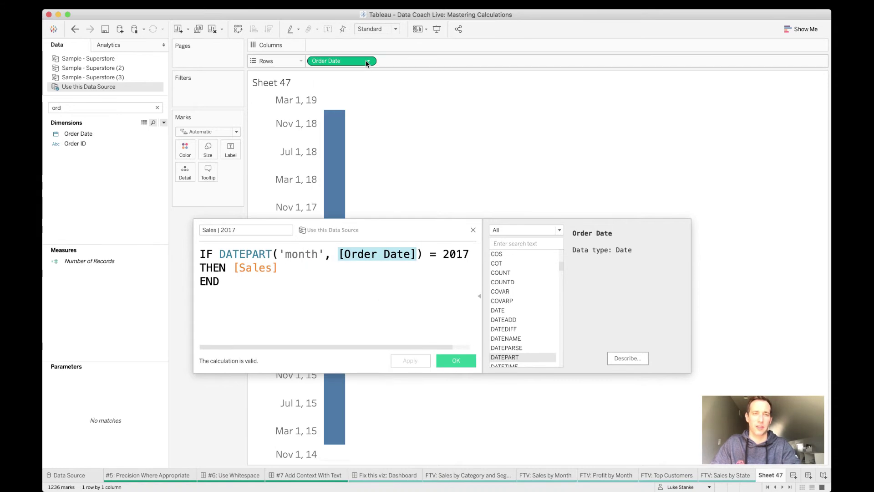
{"action": "left_click", "coordinate": [368, 61]}
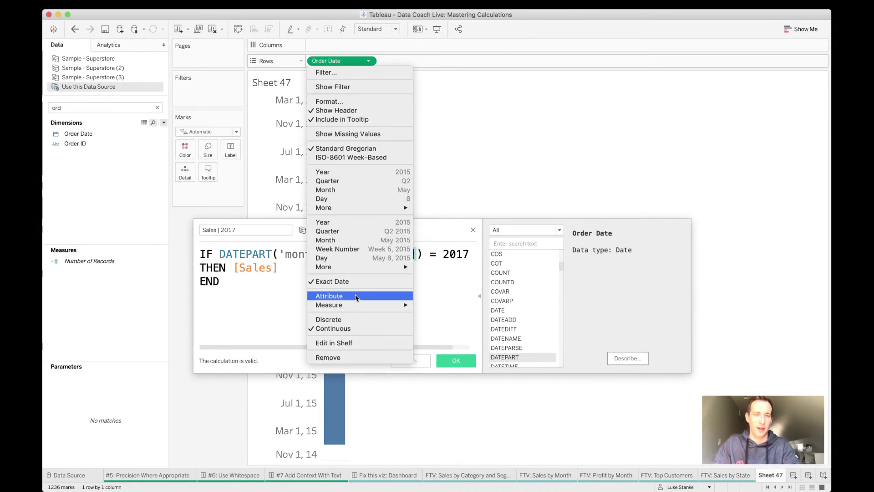
{"action": "left_click", "coordinate": [351, 320]}
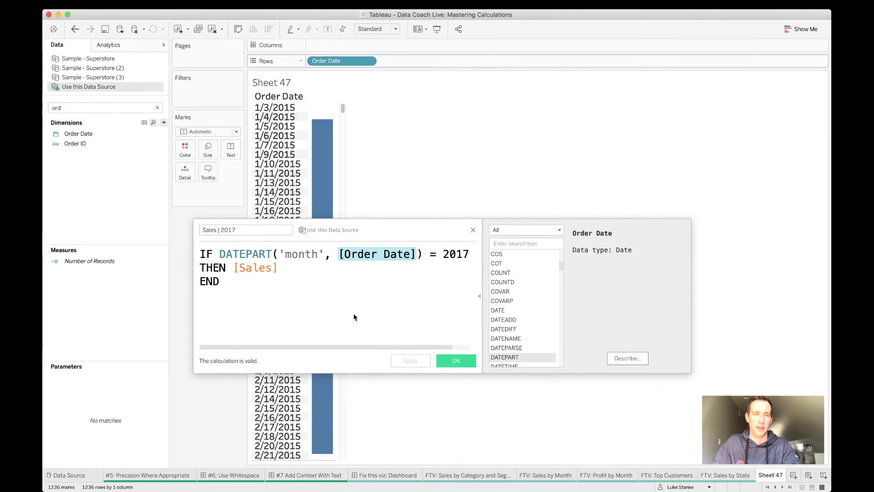
{"action": "left_click_drag", "start_coordinate": [279, 121], "coordinate": [288, 135]}
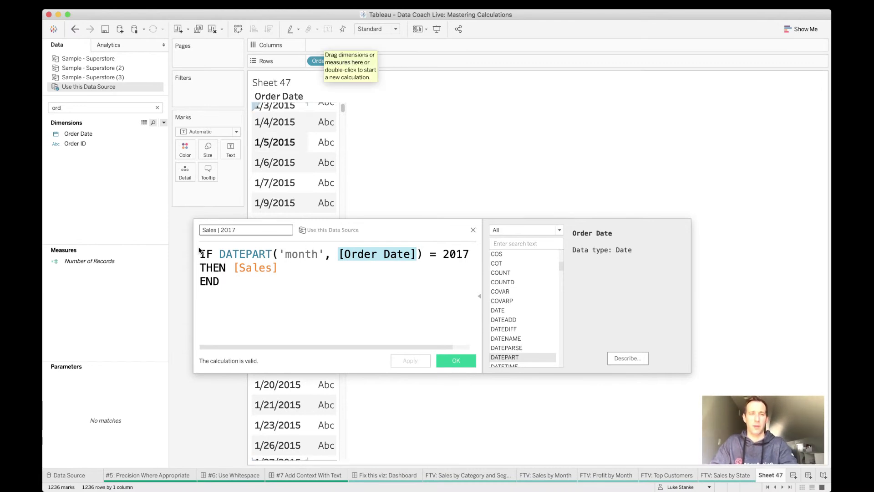
Step: Place the DATEPART('month', [Order Date]) part of the Sales | 2017 formula on Columns as an ad-hoc calculation
{"action": "left_click", "coordinate": [219, 255]}
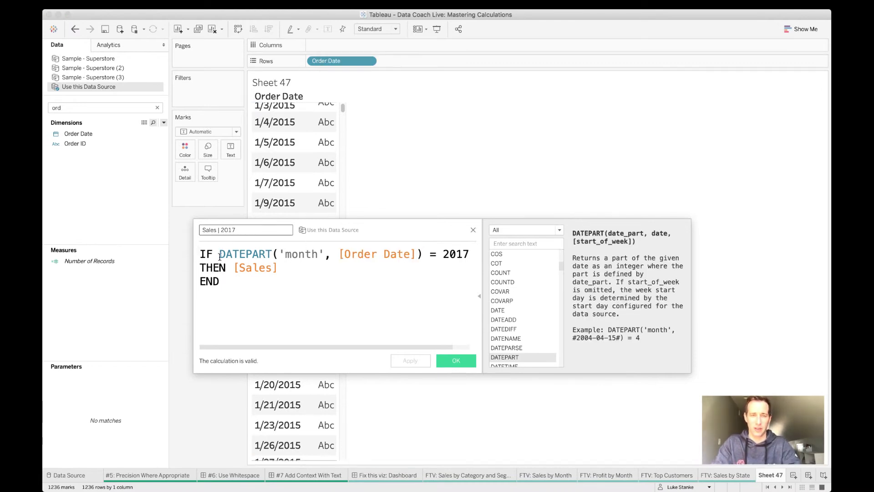
{"action": "key", "text": "shift+End"}
{"action": "key", "text": "shift+Left"}
{"action": "key", "text": "shift+Left"}
{"action": "key", "text": "shift+Left"}
{"action": "key", "text": "shift+Left"}
{"action": "key", "text": "shift+Left"}
{"action": "key", "text": "shift+Left"}
{"action": "key", "text": "shift+Left"}
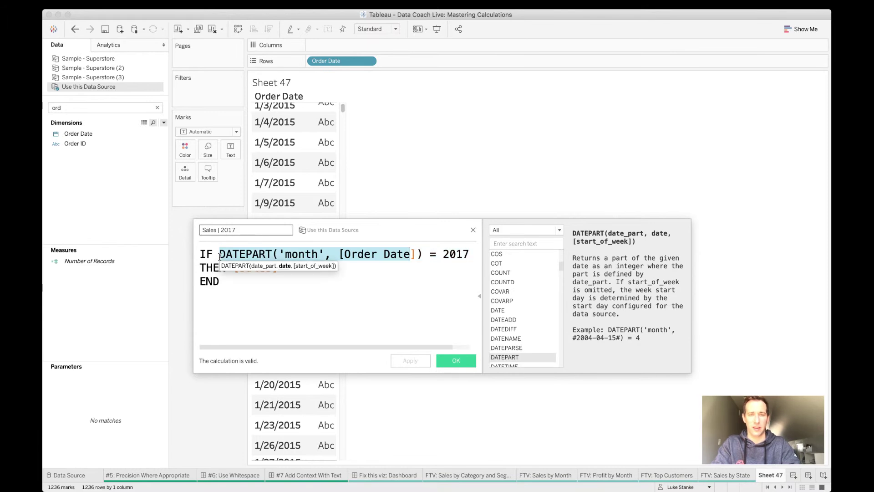
{"action": "left_click_drag", "start_coordinate": [220, 256], "coordinate": [321, 44]}
{"action": "key", "text": "Return"}
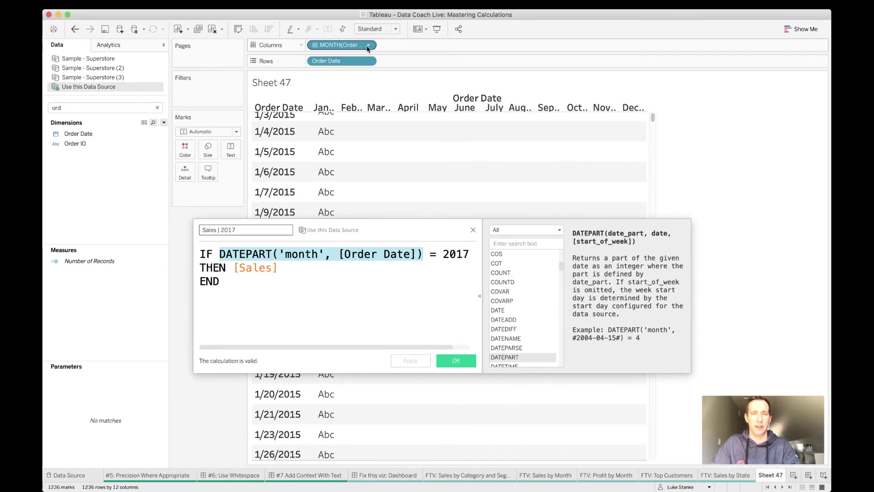
Step: Move the month expression from Columns to Text with a wider values column, and look at its formula
{"action": "left_click_drag", "start_coordinate": [367, 45], "coordinate": [226, 152]}
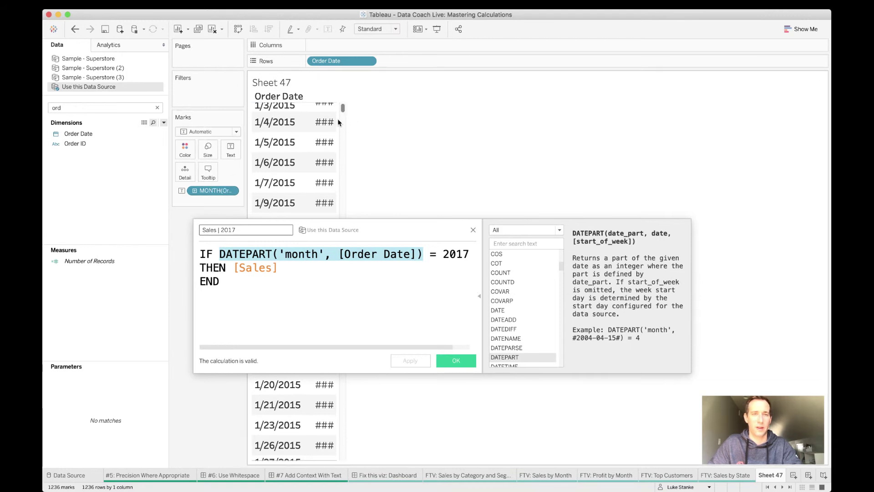
{"action": "left_click_drag", "start_coordinate": [340, 122], "coordinate": [362, 123]}
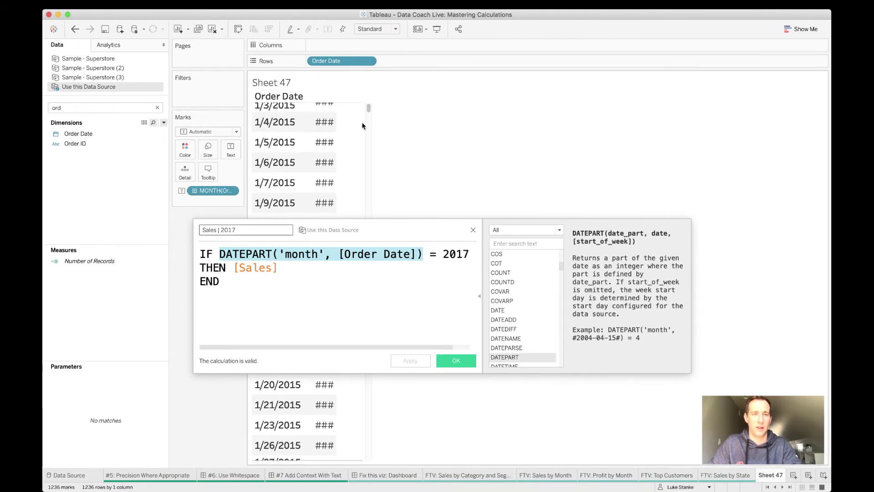
{"action": "double_click", "coordinate": [199, 191]}
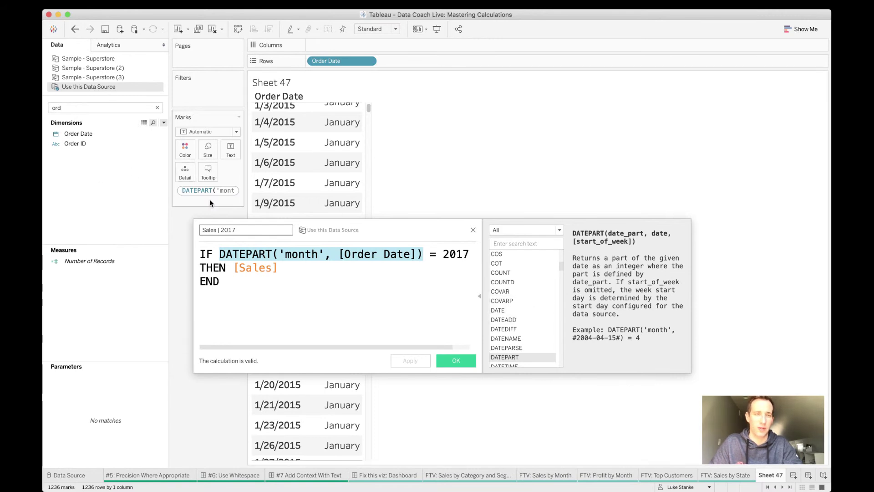
{"action": "left_click", "coordinate": [172, 189]}
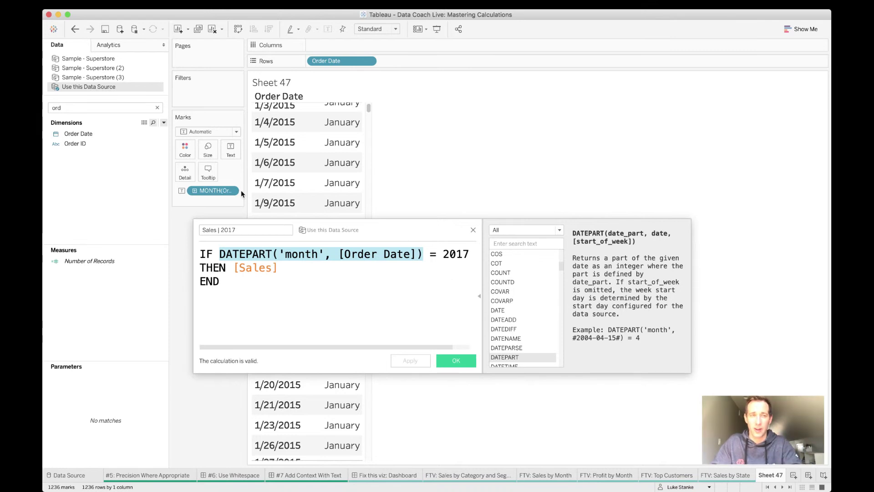
Step: Append = "January" to the DATEPART month expression on Text
{"action": "double_click", "coordinate": [217, 191]}
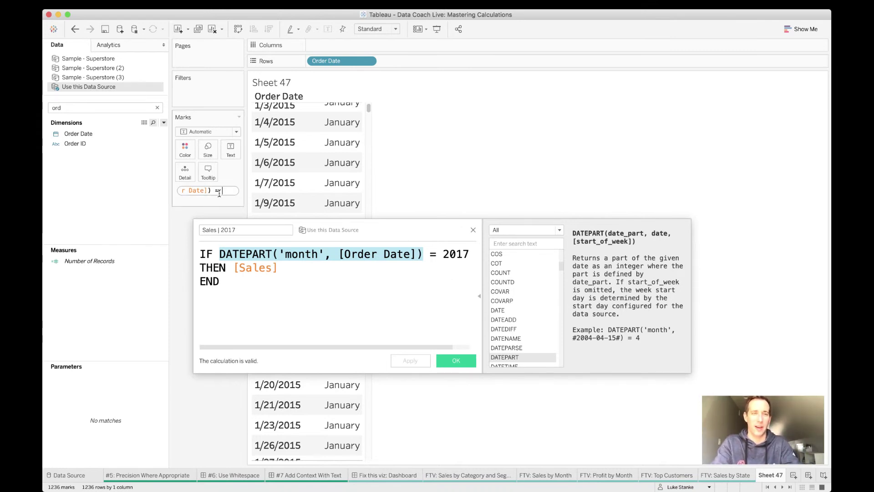
{"action": "type", "text": "= \"January\""}
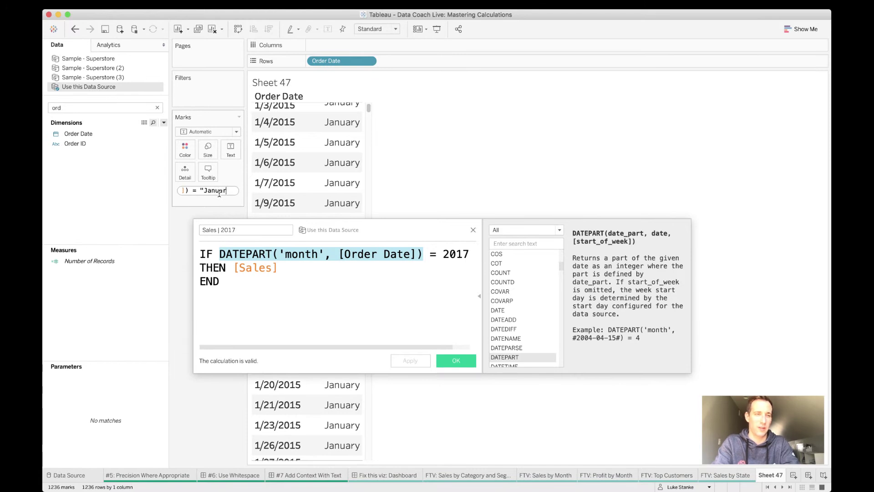
{"action": "key", "text": "super+a"}
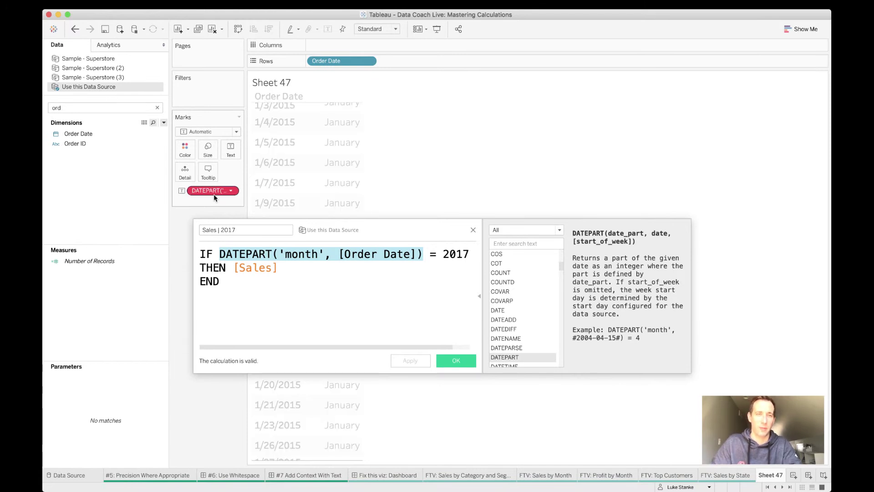
Step: Review the expression up to its "January" comparison, and remove the field from the marks
{"action": "key", "text": "Left"}
{"action": "key", "text": "alt+Right"}
{"action": "key", "text": "alt+Right"}
{"action": "key", "text": "alt+Right"}
{"action": "key", "text": "alt+Right"}
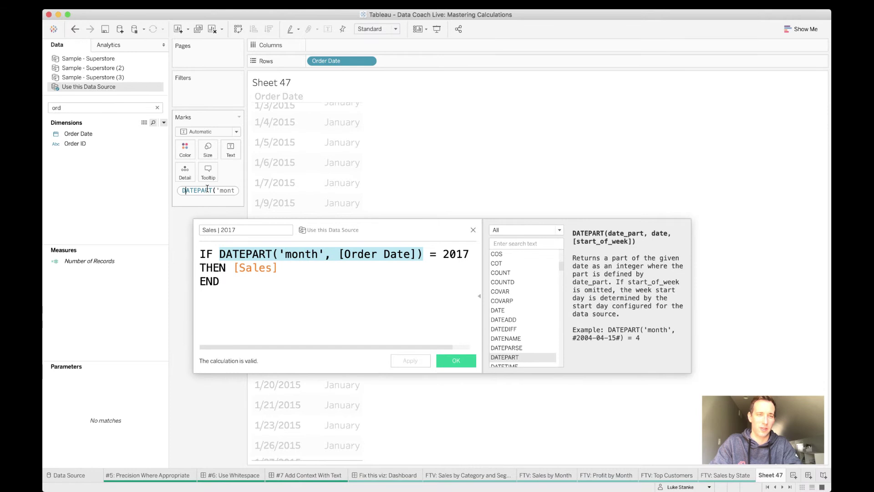
{"action": "key", "text": "alt+Right"}
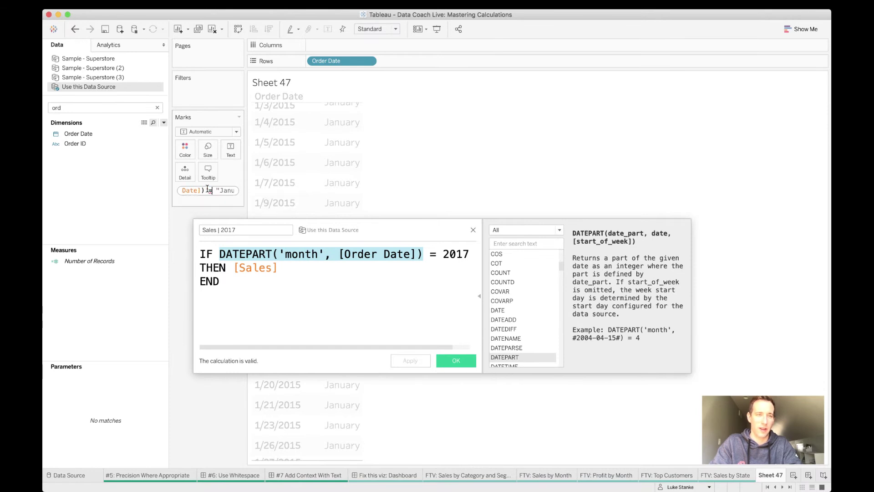
{"action": "key", "text": "Right"}
{"action": "key", "text": "Right"}
{"action": "key", "text": "Right"}
{"action": "key", "text": "Return"}
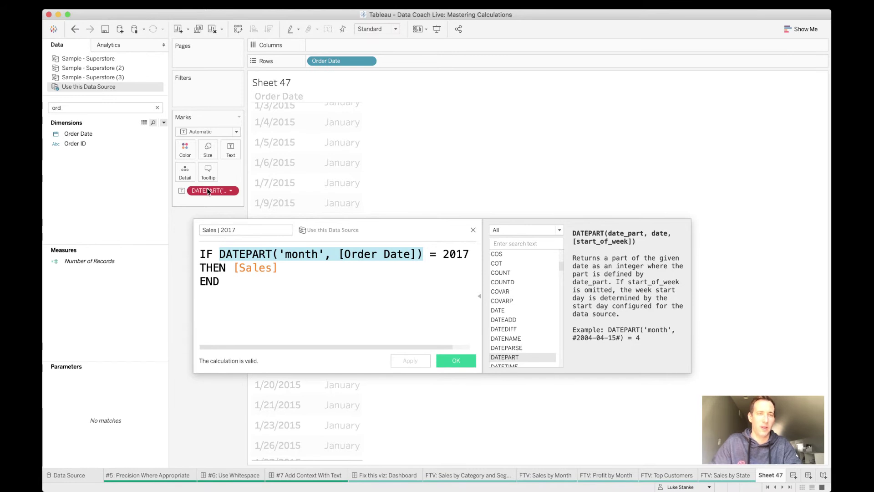
{"action": "left_click_drag", "start_coordinate": [209, 190], "coordinate": [139, 246]}
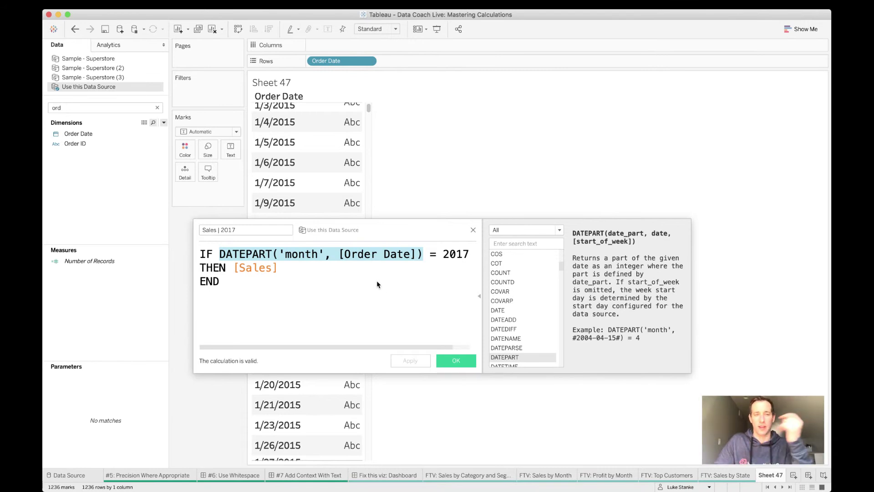
Step: Set DATEPART's date part back to 'year' and save the Sales | 2017 calculated field
{"action": "double_click", "coordinate": [301, 254]}
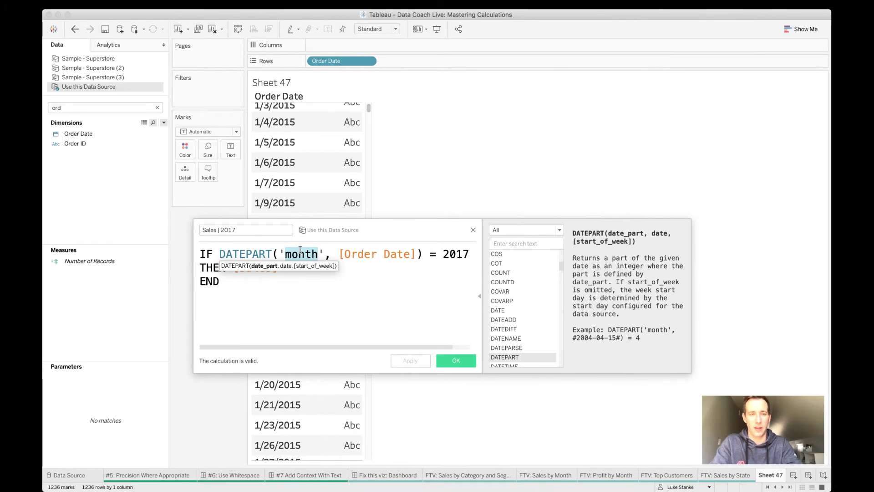
{"action": "type", "text": "year"}
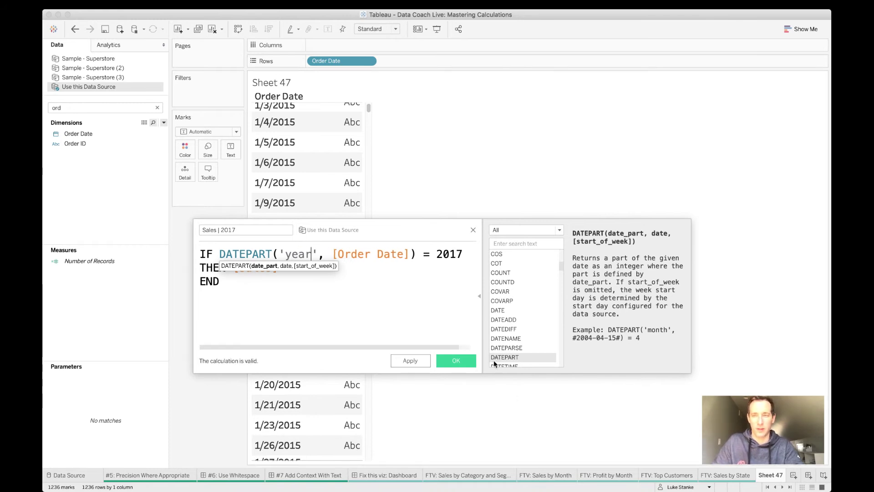
{"action": "left_click", "coordinate": [456, 360]}
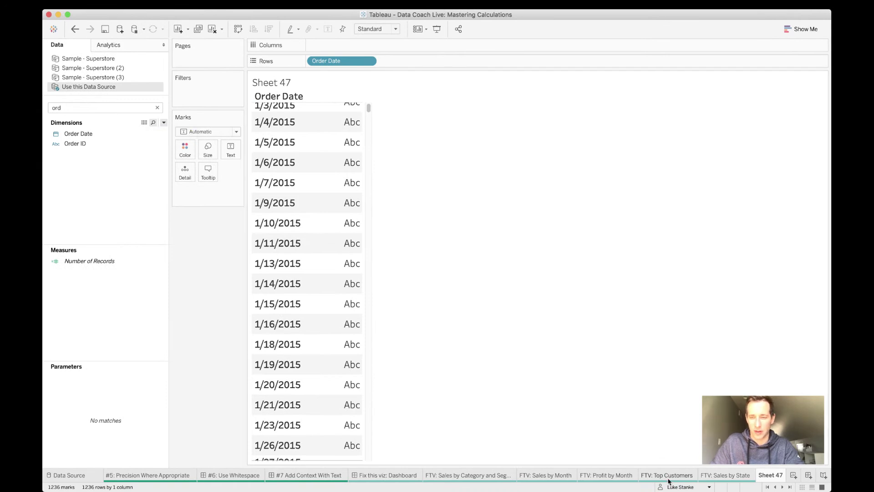
Step: Go back to the first worksheets and open the Yes we can. sheet
{"action": "left_click", "coordinate": [769, 488]}
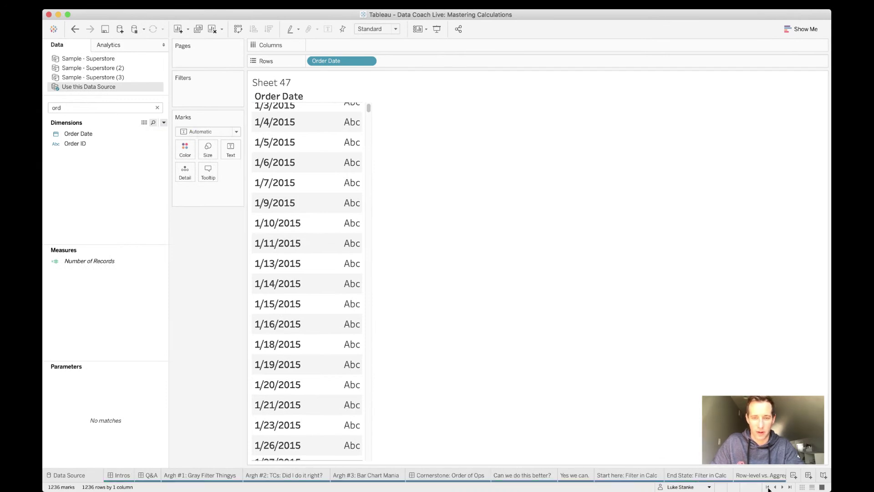
{"action": "left_click", "coordinate": [575, 476]}
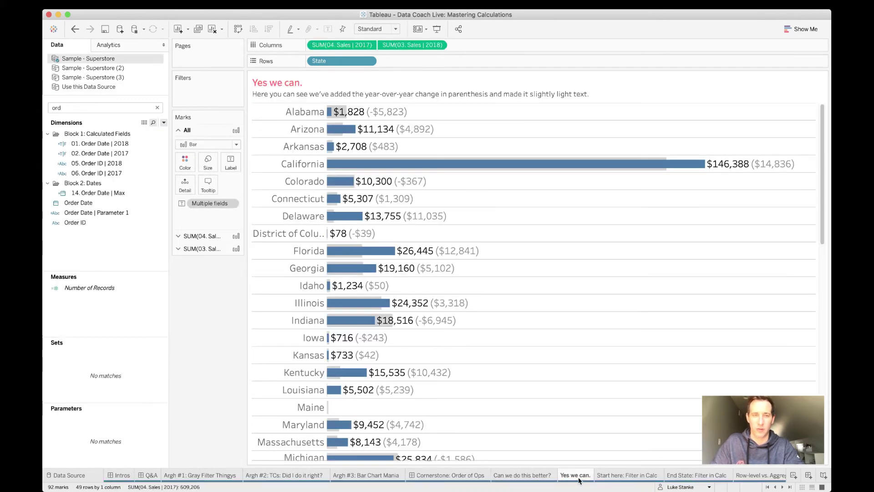
Step: Open the Start here: Filter in Calc sheet and search its data fields for "sal"
{"action": "left_click", "coordinate": [619, 476]}
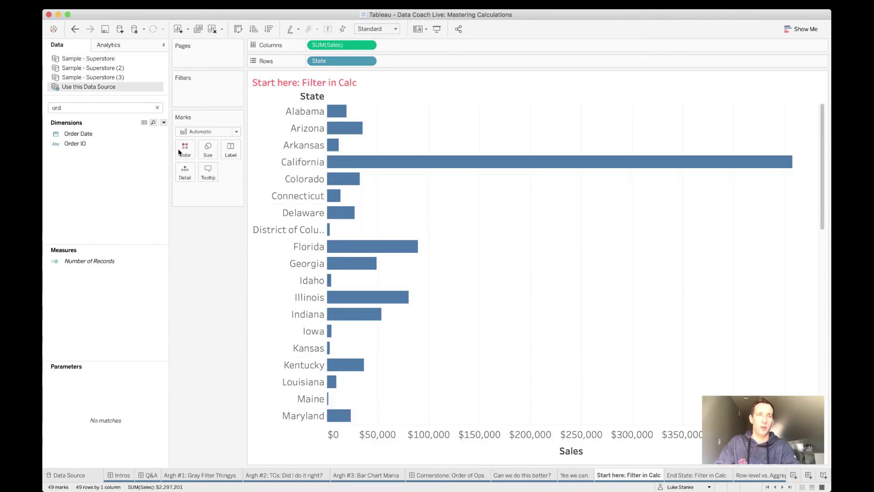
{"action": "left_click", "coordinate": [87, 107]}
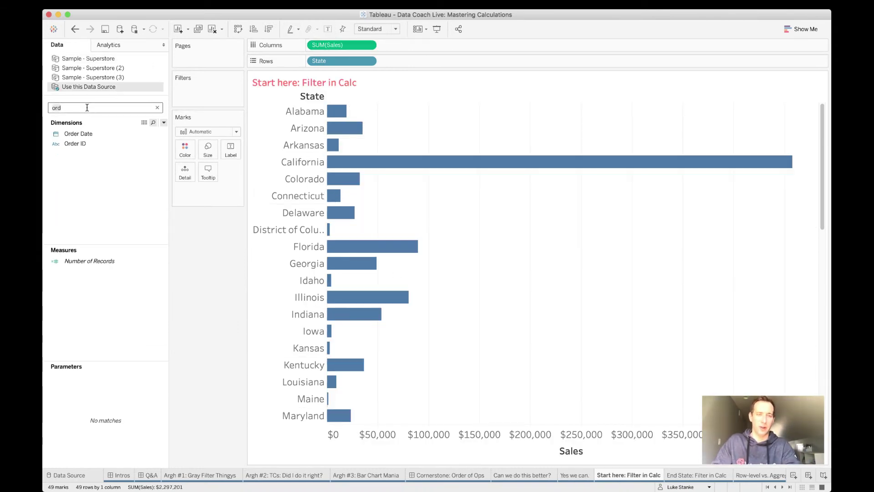
{"action": "key", "text": "BackSpace"}
{"action": "key", "text": "BackSpace"}
{"action": "key", "text": "BackSpace"}
{"action": "type", "text": "or"}
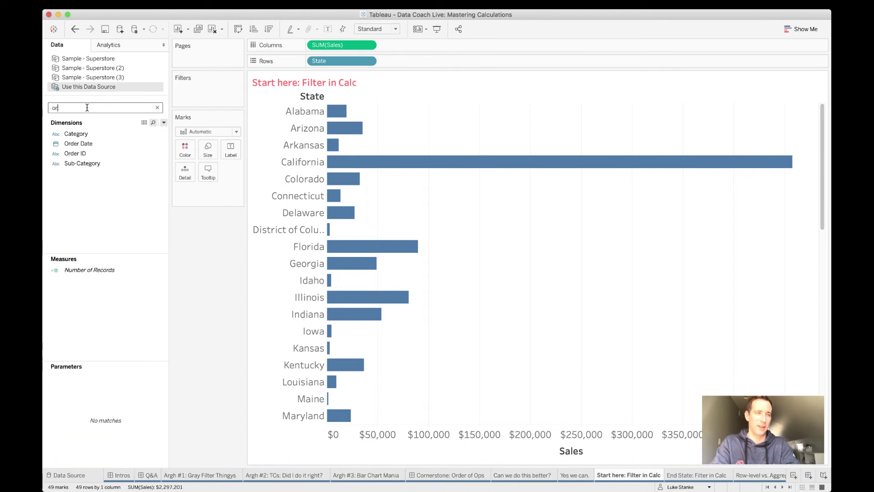
{"action": "key", "text": "BackSpace"}
{"action": "key", "text": "BackSpace"}
{"action": "type", "text": "sal"}
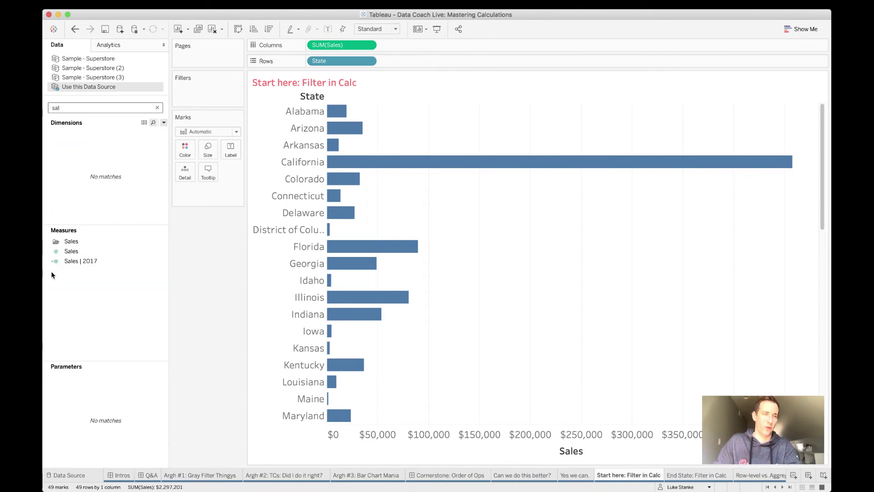
Step: Replace SUM(Sales) on Columns with the Sales | 2017 calculated field
{"action": "left_click", "coordinate": [86, 263]}
{"action": "left_click_drag", "start_coordinate": [87, 262], "coordinate": [347, 51]}
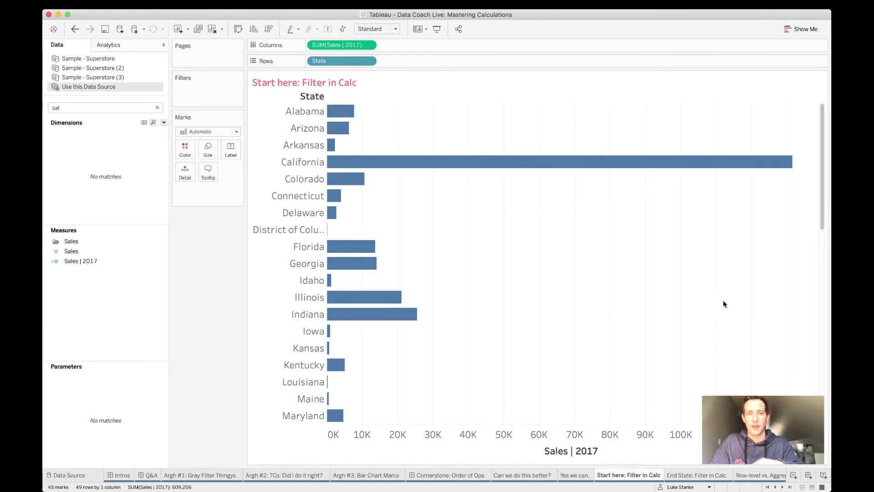
{"action": "mouse_move", "coordinate": [354, 124]}
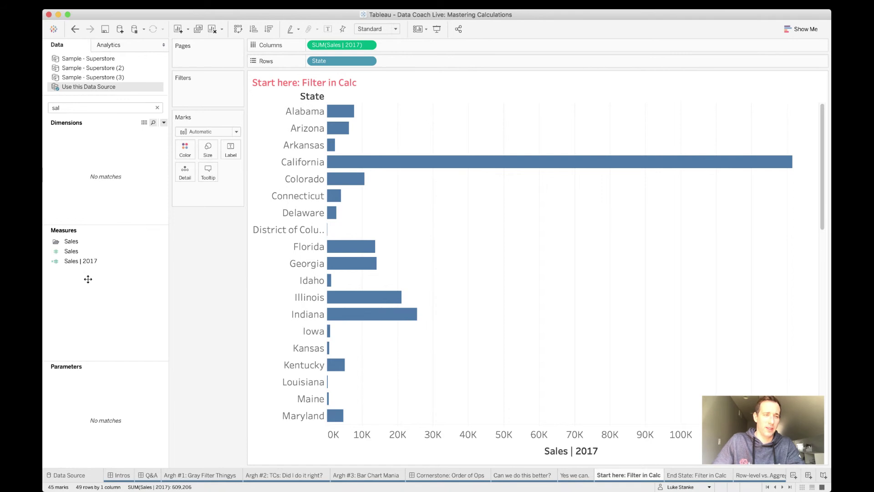
Step: Duplicate the Sales | 2017 calculated field and set the year comparison in the copy's formula to 2018
{"action": "left_click", "coordinate": [91, 262]}
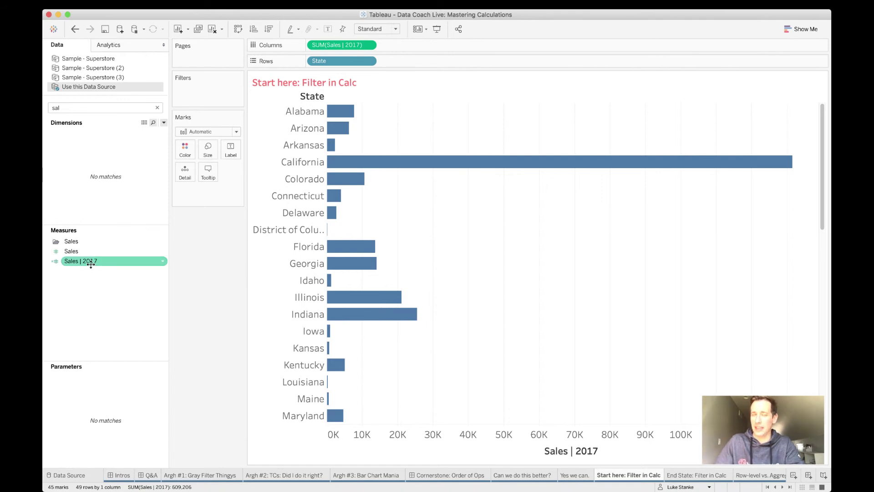
{"action": "right_click", "coordinate": [91, 263]}
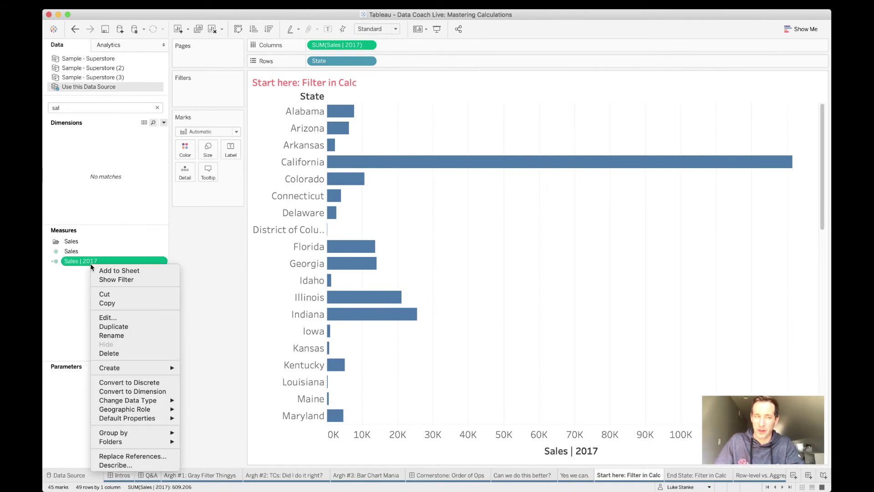
{"action": "left_click", "coordinate": [111, 326]}
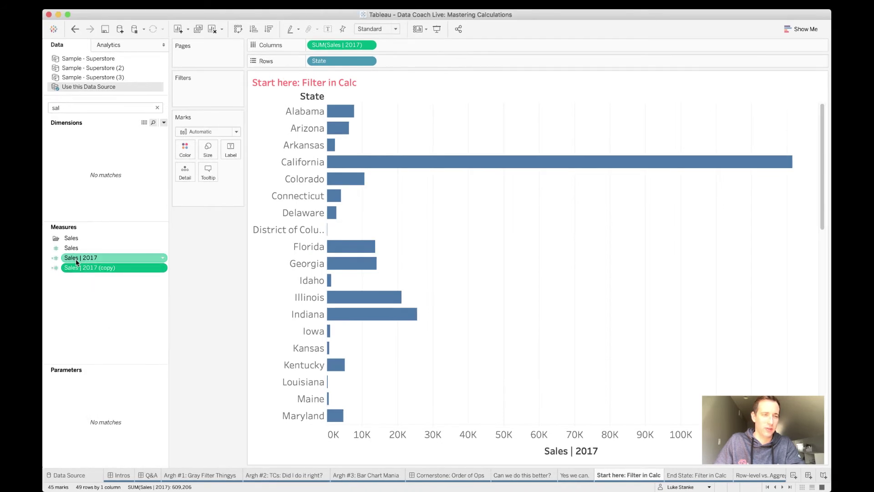
{"action": "right_click", "coordinate": [100, 272]}
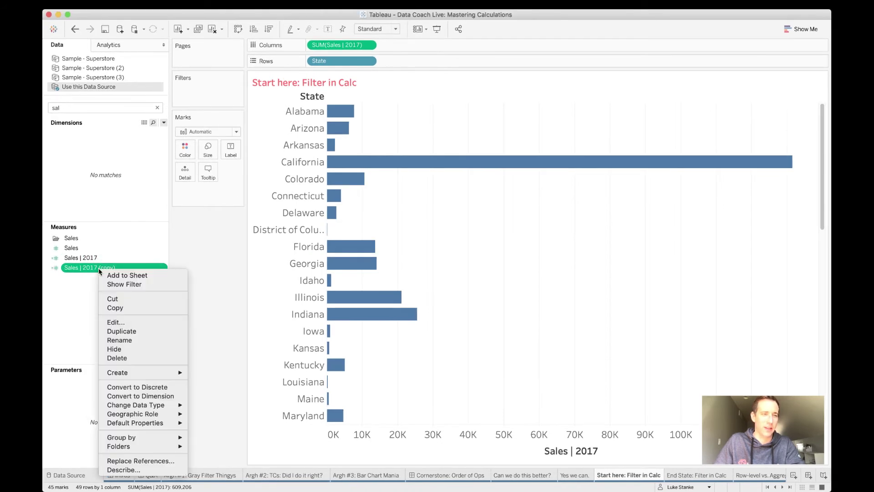
{"action": "left_click", "coordinate": [114, 323]}
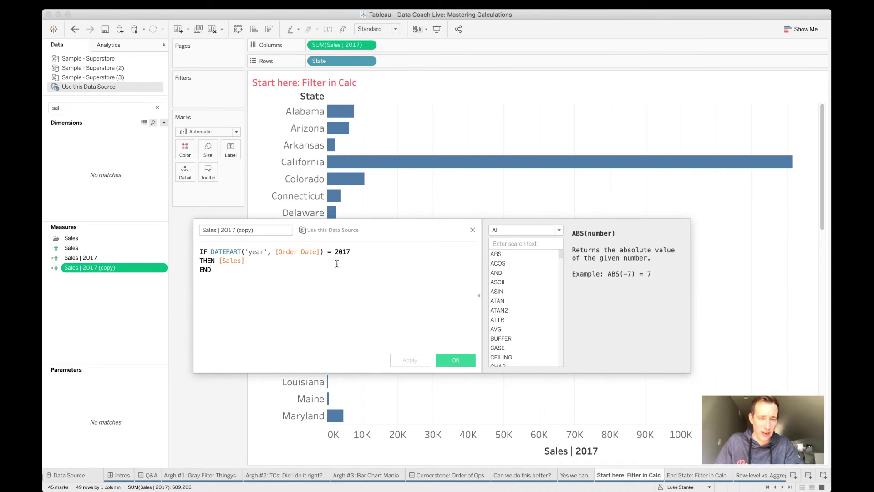
{"action": "left_click", "coordinate": [360, 251]}
{"action": "key", "text": "BackSpace"}
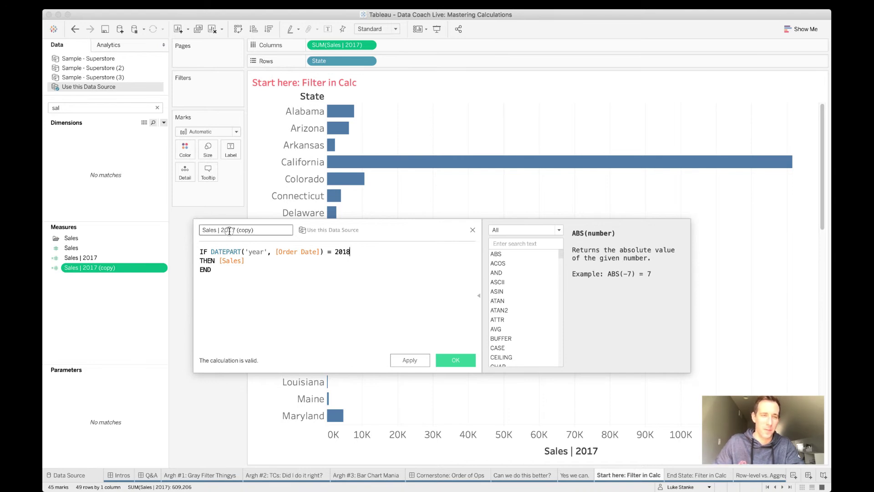
Step: Rename the copied calculation as Sales | 2018, check its DATEPART year condition, and save it
{"action": "key", "text": "BackSpace"}
{"action": "key", "text": "BackSpace"}
{"action": "key", "text": "BackSpace"}
{"action": "key", "text": "BackSpace"}
{"action": "key", "text": "BackSpace"}
{"action": "key", "text": "BackSpace"}
{"action": "key", "text": "BackSpace"}
{"action": "key", "text": "BackSpace"}
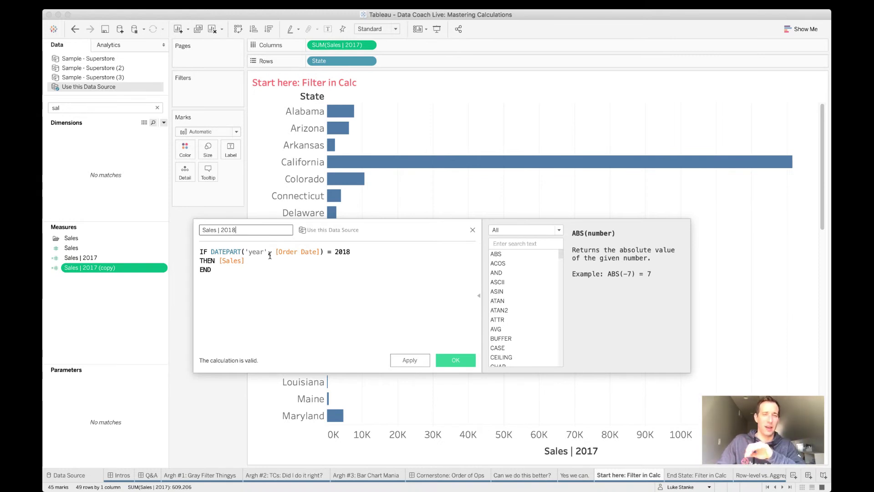
{"action": "double_click", "coordinate": [255, 253]}
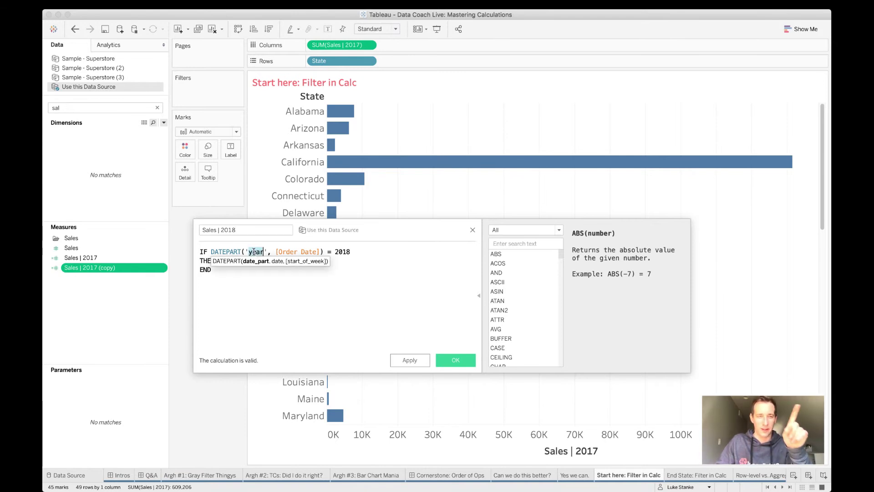
{"action": "left_click", "coordinate": [261, 255]}
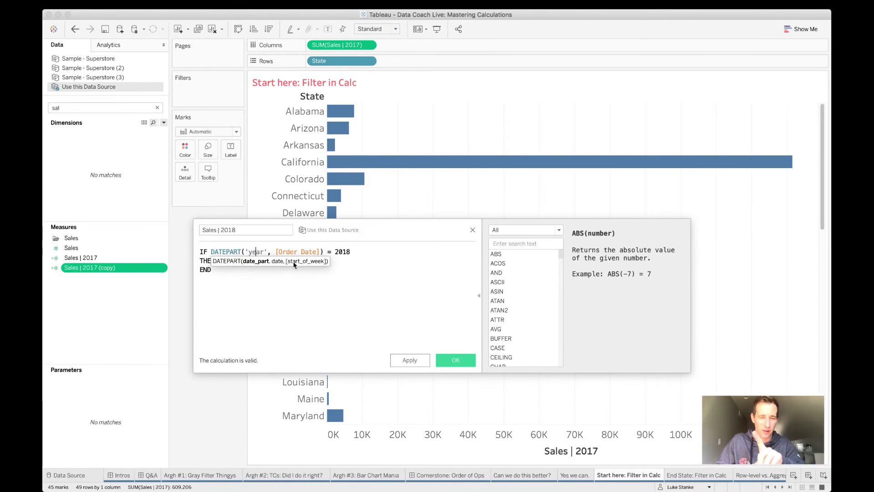
{"action": "double_click", "coordinate": [346, 254]}
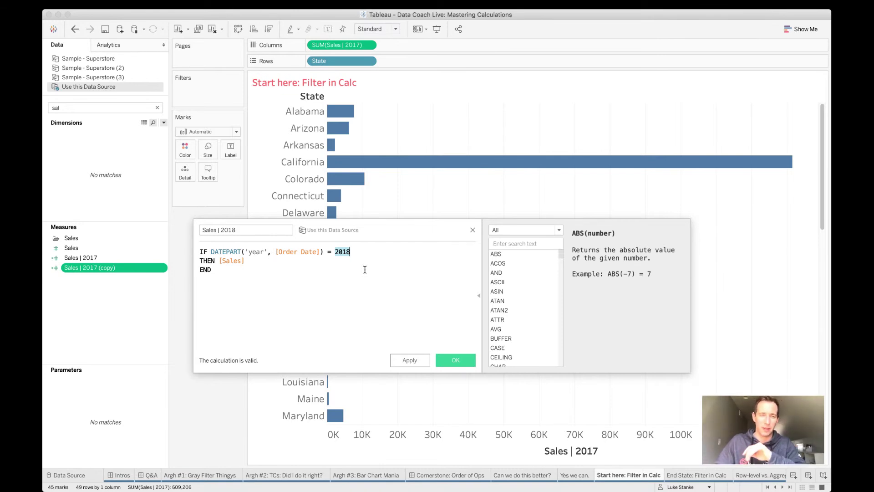
{"action": "left_click", "coordinate": [440, 356]}
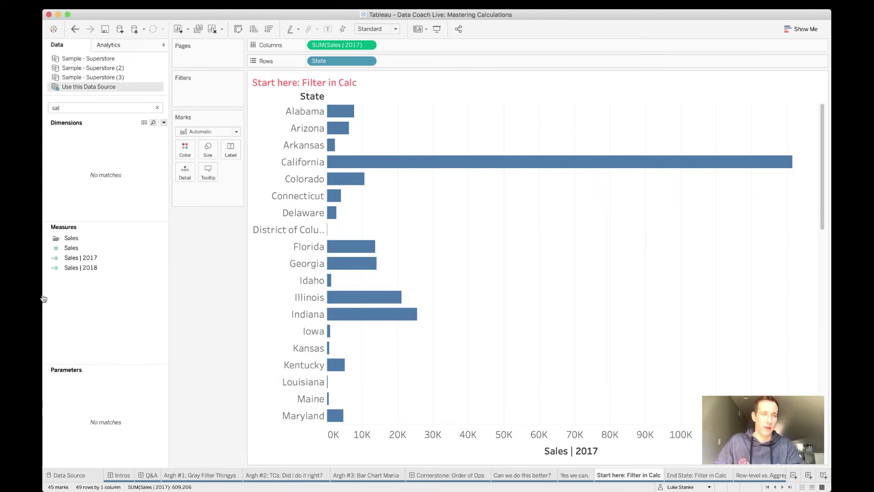
Step: Add Sales | 2018 to Columns, placed after Sales | 2017
{"action": "left_click", "coordinate": [65, 268]}
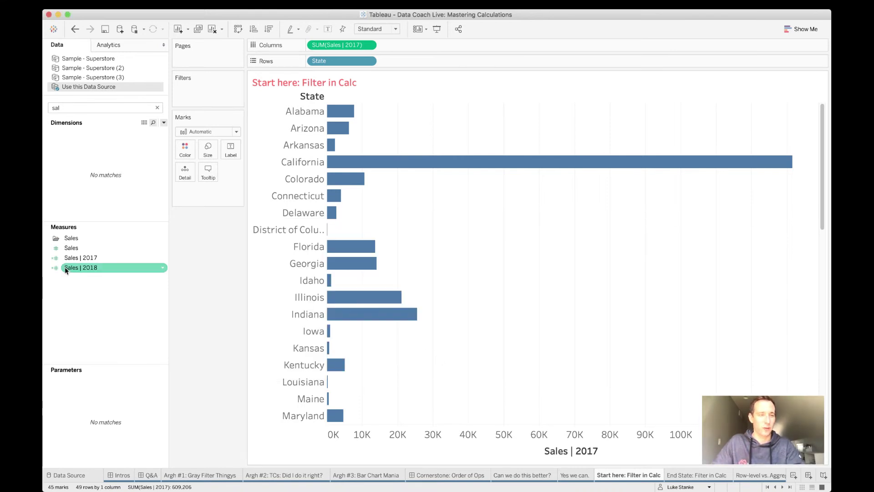
{"action": "left_click_drag", "start_coordinate": [77, 269], "coordinate": [382, 54]}
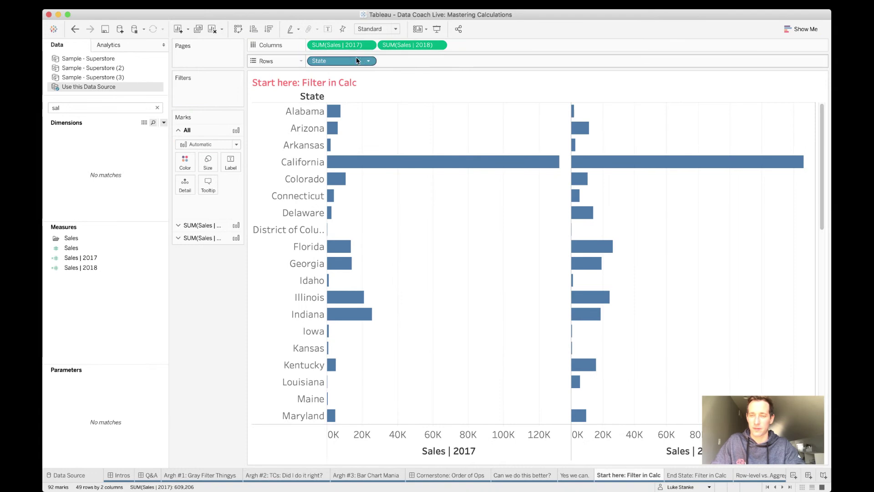
{"action": "left_click_drag", "start_coordinate": [318, 45], "coordinate": [463, 45]}
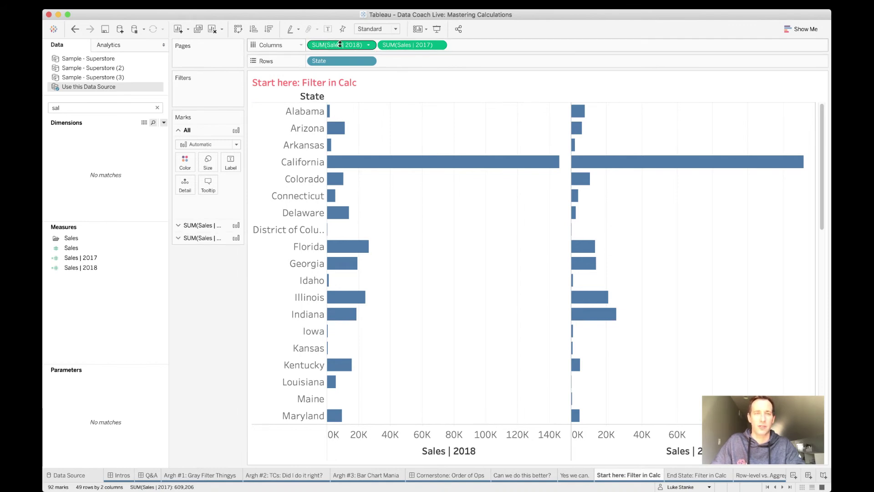
{"action": "left_click_drag", "start_coordinate": [341, 48], "coordinate": [449, 51]}
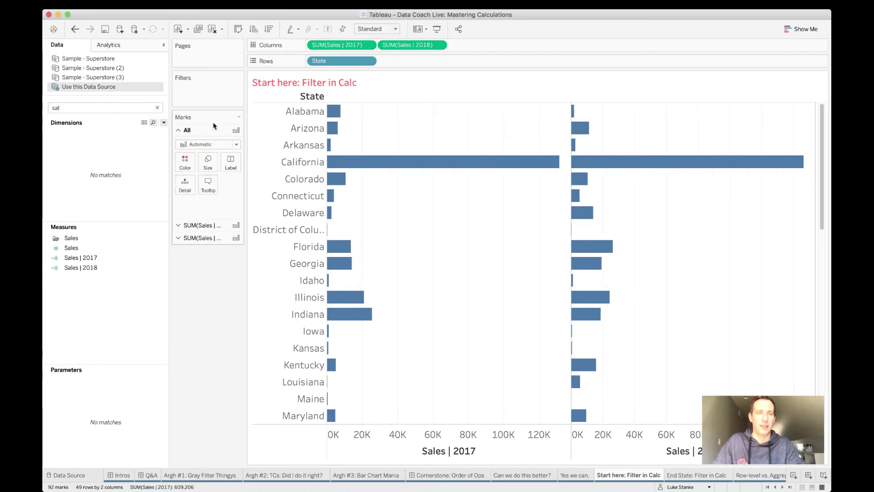
Step: Color only the Sales | 2017 bars gray
{"action": "left_click", "coordinate": [315, 45]}
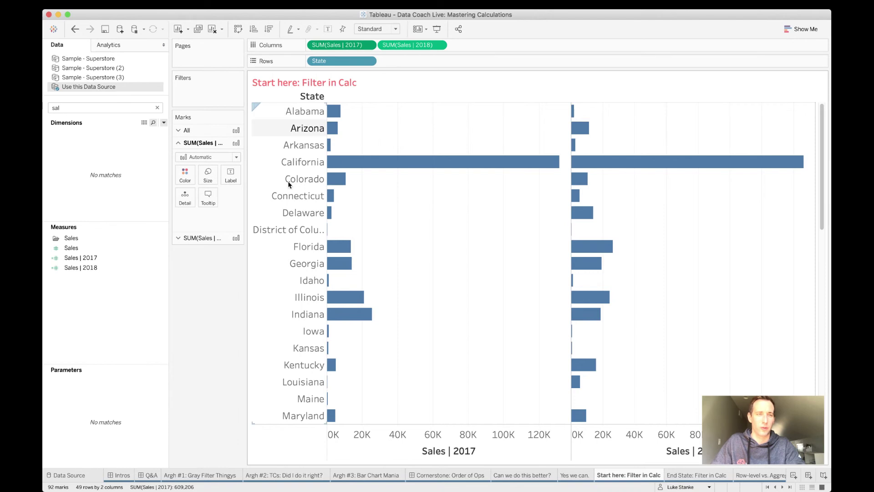
{"action": "left_click", "coordinate": [407, 45]}
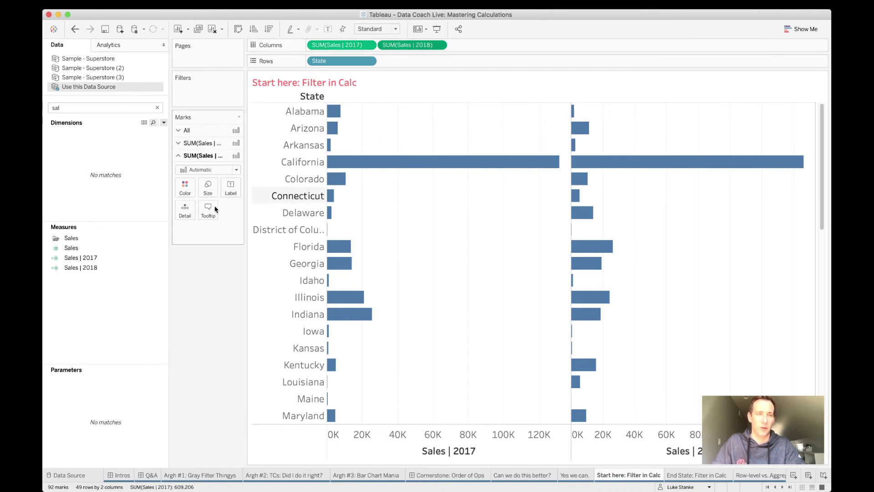
{"action": "left_click", "coordinate": [334, 45]}
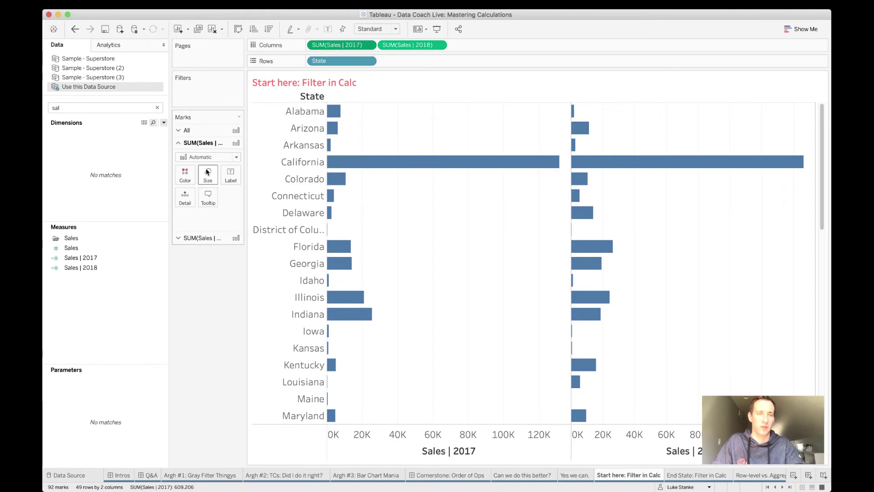
{"action": "left_click", "coordinate": [186, 178]}
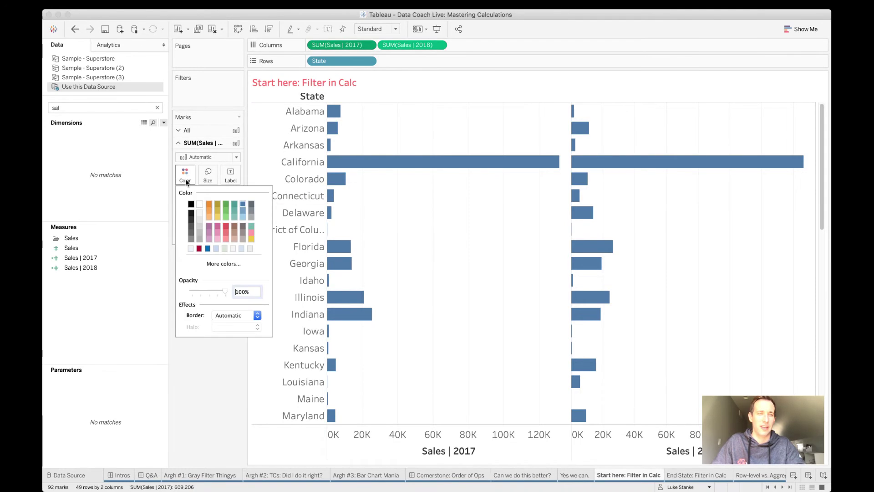
{"action": "left_click", "coordinate": [199, 241]}
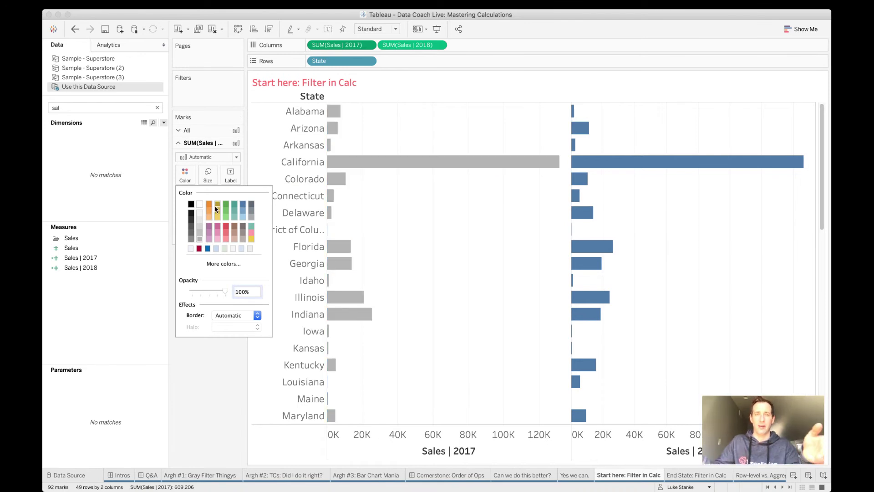
Step: Combine Sales | 2017 and Sales | 2018 in a dual-axis chart and synchronize the axes
{"action": "left_click", "coordinate": [418, 45]}
{"action": "right_click", "coordinate": [418, 46]}
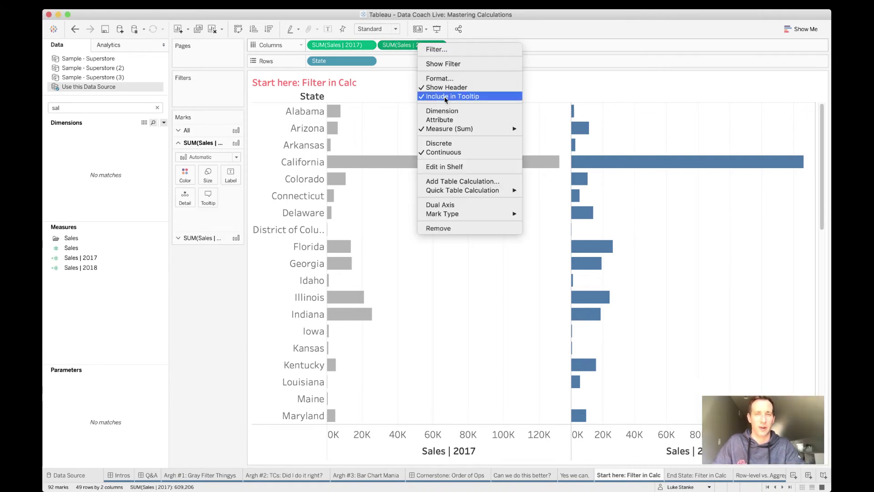
{"action": "left_click", "coordinate": [458, 205]}
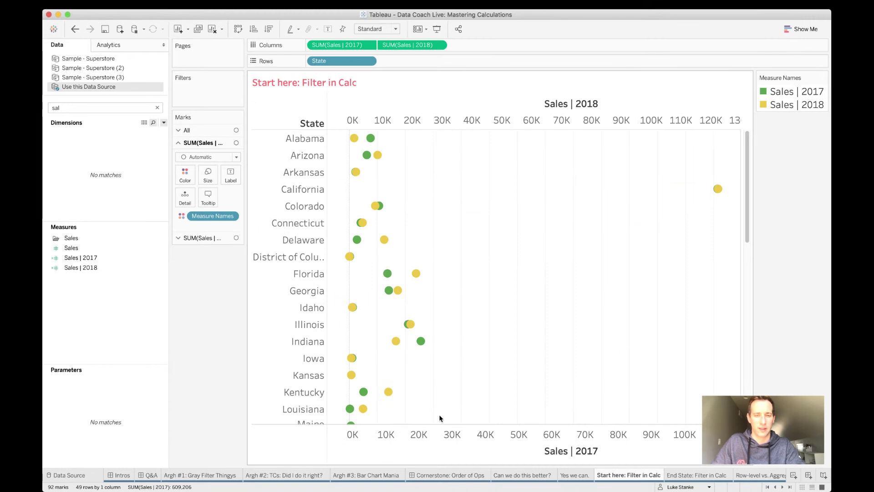
{"action": "right_click", "coordinate": [438, 446]}
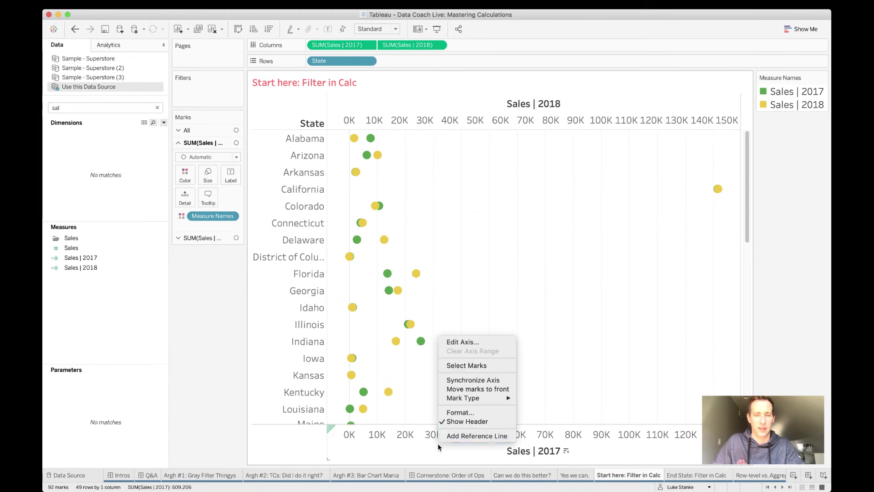
{"action": "left_click", "coordinate": [450, 380]}
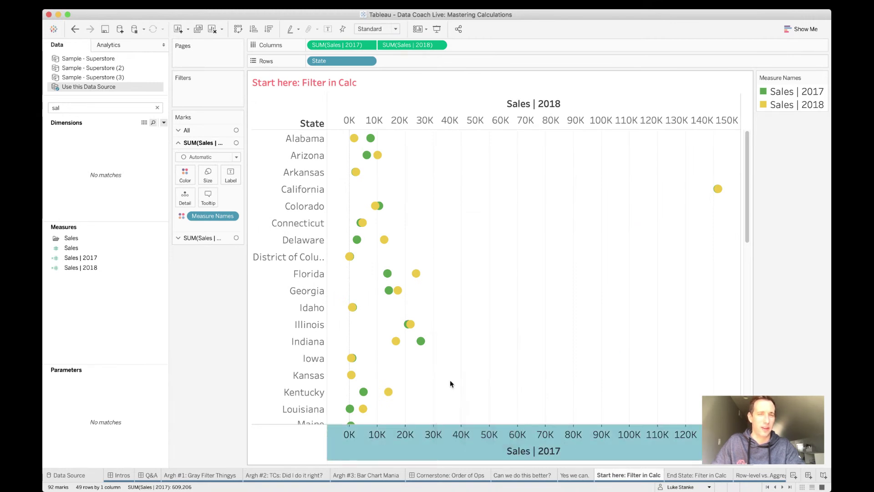
Step: Remove Measure Names from all marks and set the mark type of both measures to Bar
{"action": "left_click", "coordinate": [208, 133]}
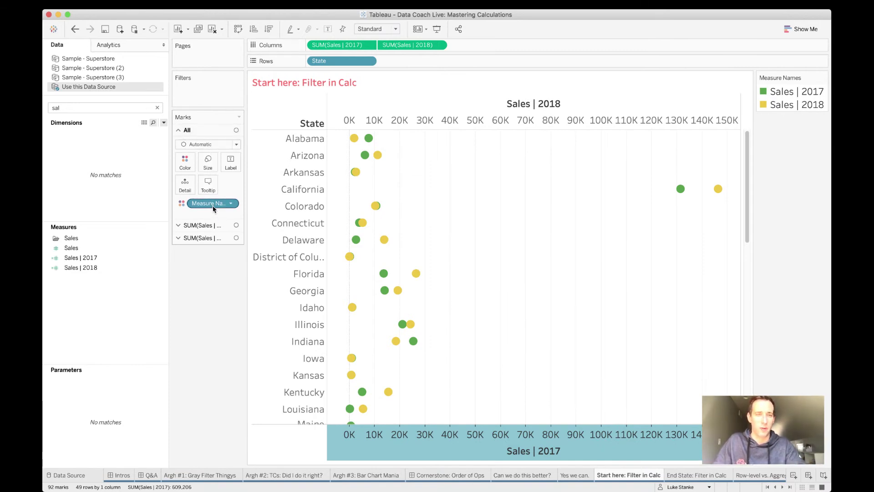
{"action": "left_click_drag", "start_coordinate": [213, 203], "coordinate": [157, 170]}
{"action": "left_click", "coordinate": [186, 144]}
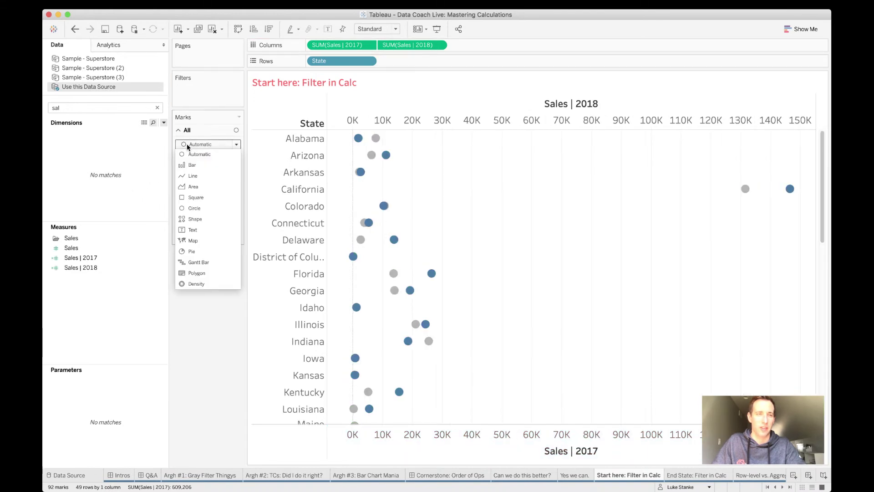
{"action": "left_click", "coordinate": [191, 166]}
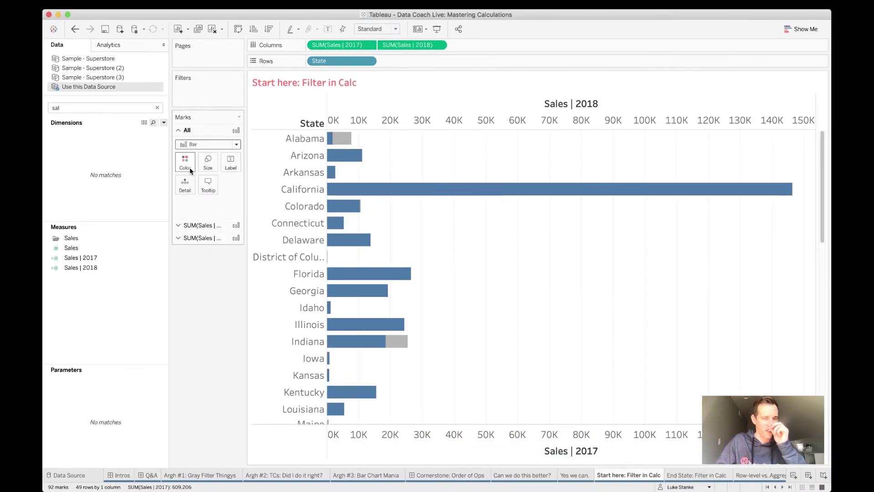
Step: Make the gray Sales | 2017 bars thinner than the Sales | 2018 bars
{"action": "left_click", "coordinate": [207, 226]}
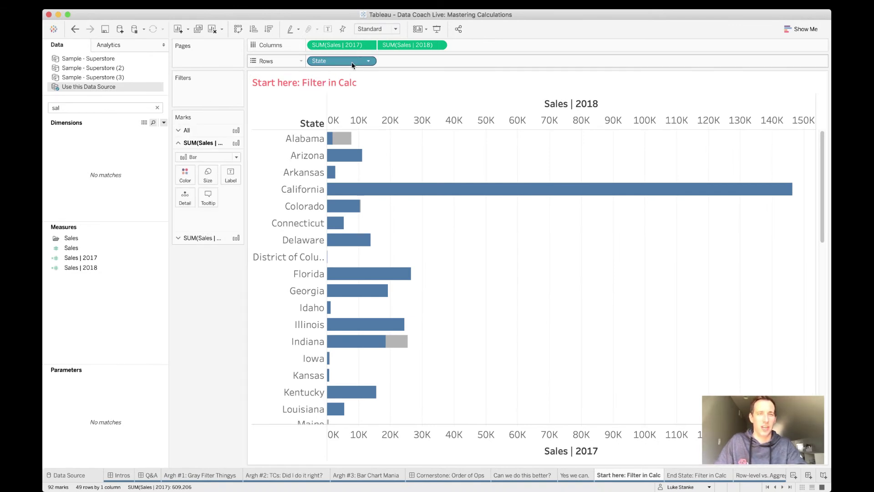
{"action": "left_click", "coordinate": [208, 175]}
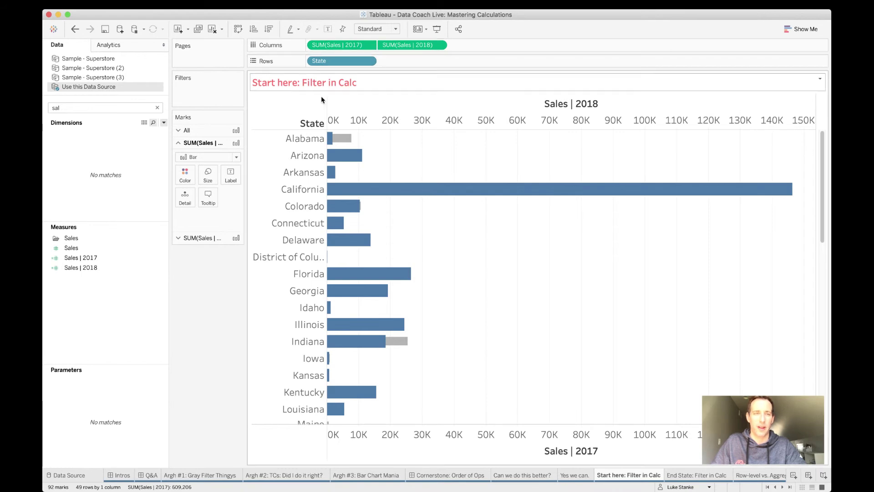
Step: Make the gray Sales | 2017 bars thicker and the blue Sales | 2018 bars thinner so the blue bars sit inside the gray ones
{"action": "left_click", "coordinate": [208, 176]}
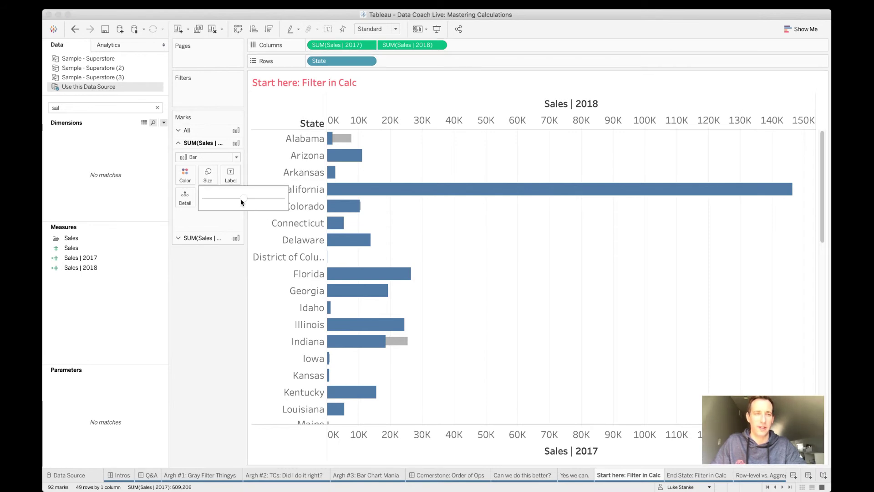
{"action": "mouse_move", "coordinate": [240, 199]}
{"action": "left_mouse_down"}
{"action": "mouse_move", "coordinate": [228, 198]}
{"action": "mouse_move", "coordinate": [253, 199]}
{"action": "mouse_move", "coordinate": [244, 199]}
{"action": "left_mouse_up"}
{"action": "left_click", "coordinate": [202, 238]}
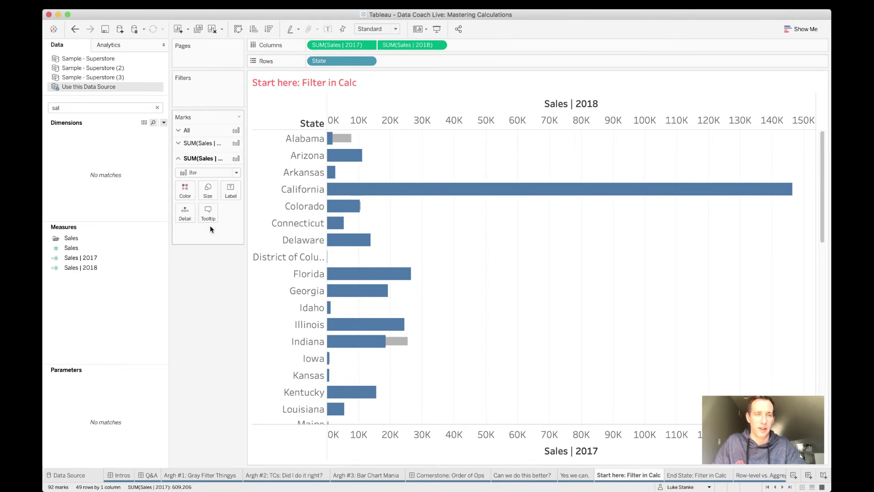
{"action": "left_click", "coordinate": [210, 191]}
{"action": "left_click", "coordinate": [235, 212]}
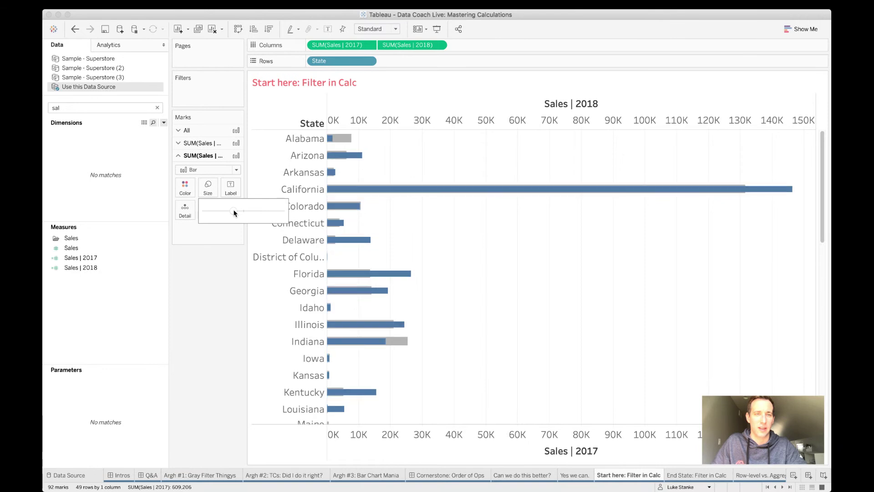
{"action": "left_click_drag", "start_coordinate": [233, 212], "coordinate": [228, 212]}
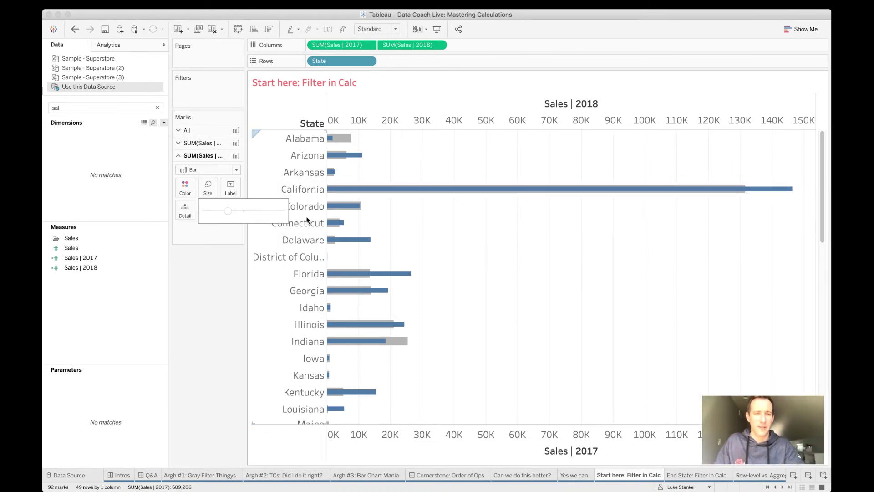
{"action": "mouse_move", "coordinate": [357, 152]}
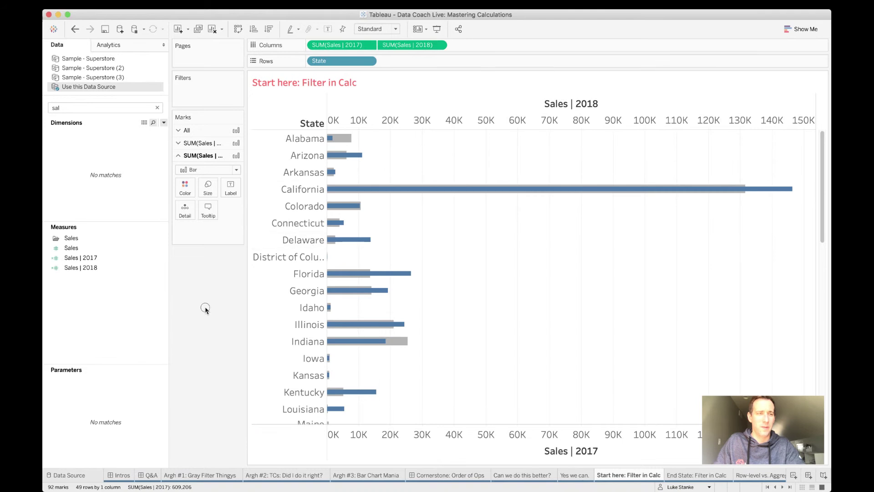
Step: Label the Sales | 2018 bars with the Sales | 2018 measure
{"action": "left_click", "coordinate": [80, 258]}
{"action": "left_click", "coordinate": [82, 270]}
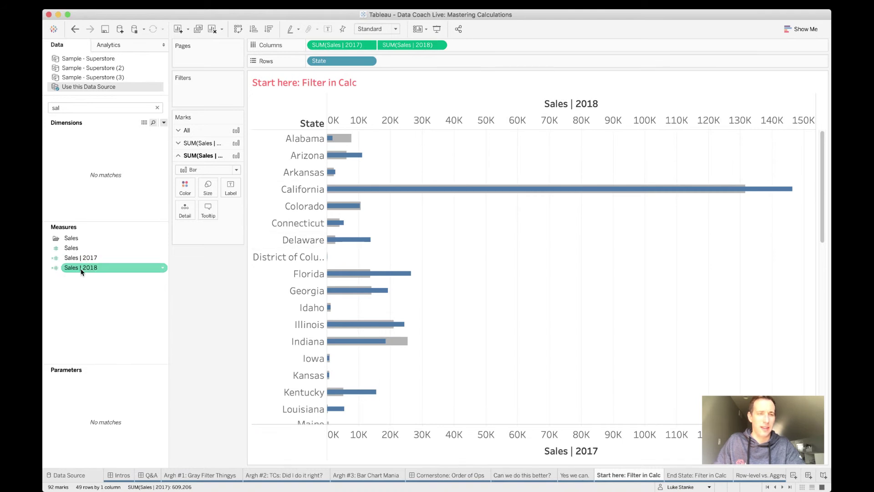
{"action": "left_click_drag", "start_coordinate": [82, 270], "coordinate": [230, 189]}
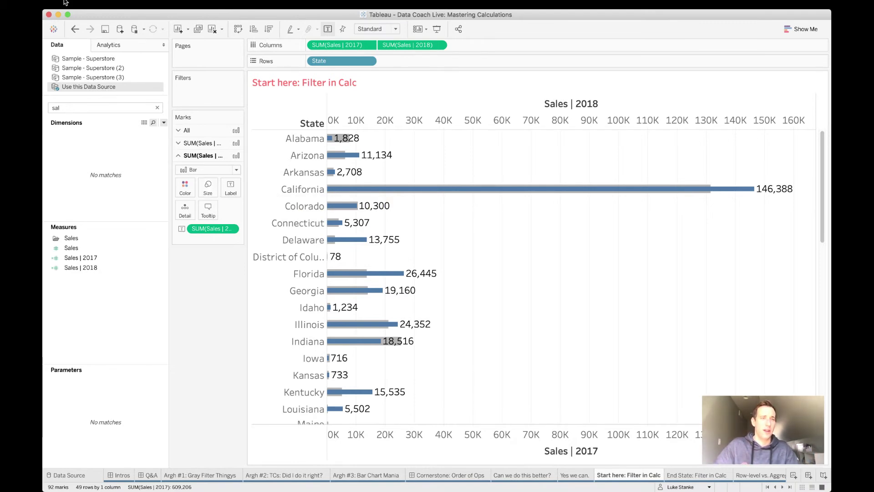
Step: Create a calculated field with the formula [Sales | 2018] - [Sales | 2017]
{"action": "left_click", "coordinate": [86, 268]}
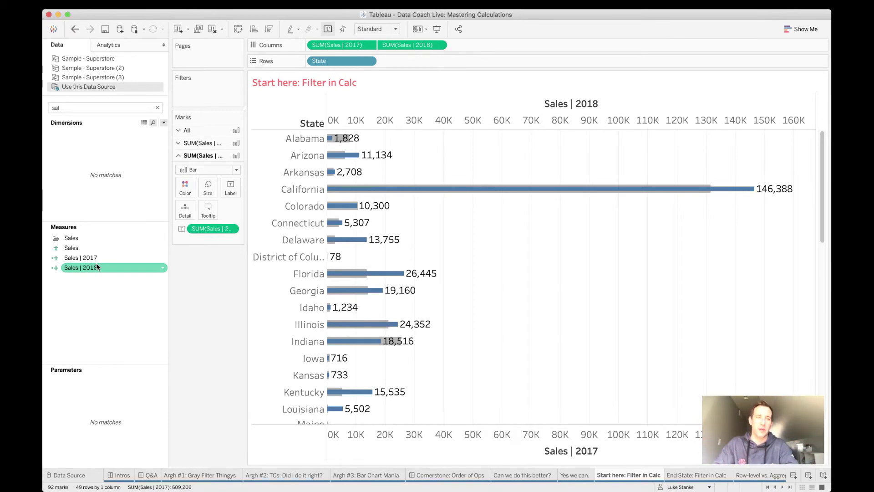
{"action": "left_click_drag", "start_coordinate": [97, 268], "coordinate": [165, 123]}
{"action": "left_click", "coordinate": [165, 123]}
{"action": "left_click", "coordinate": [137, 127]}
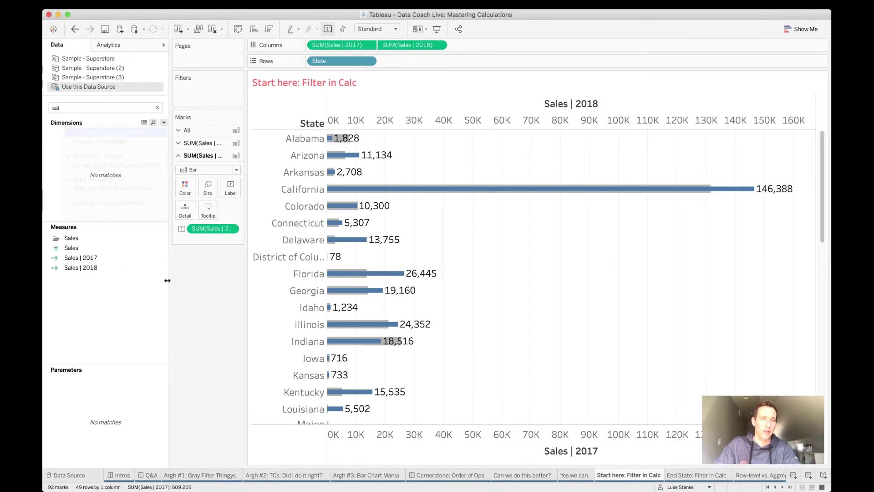
{"action": "left_click", "coordinate": [87, 267]}
{"action": "left_click_drag", "start_coordinate": [85, 268], "coordinate": [250, 273]}
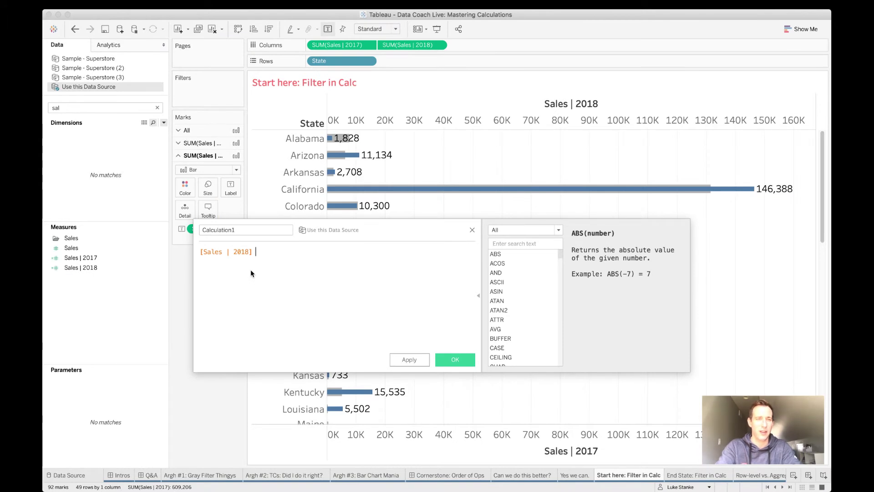
{"action": "type", "text": "-"}
{"action": "left_click_drag", "start_coordinate": [80, 257], "coordinate": [347, 279]}
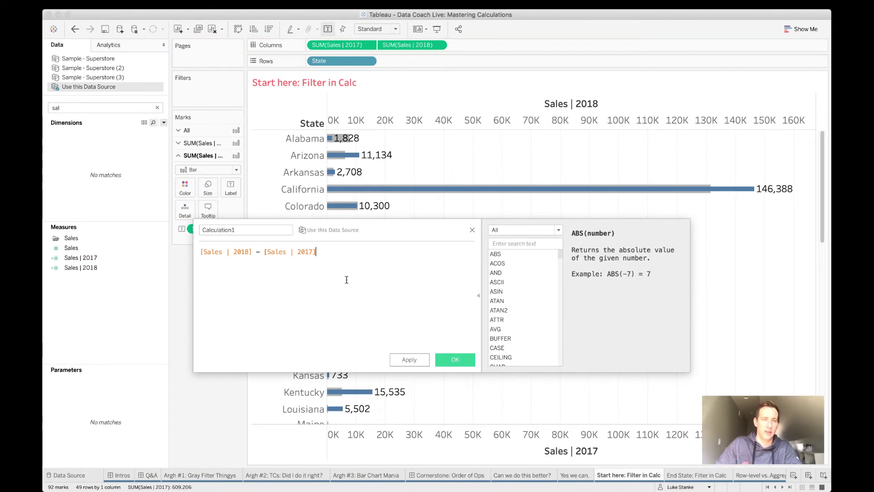
Step: Name the new calculation Sales | 18 v 17 and save it
{"action": "left_click", "coordinate": [219, 230]}
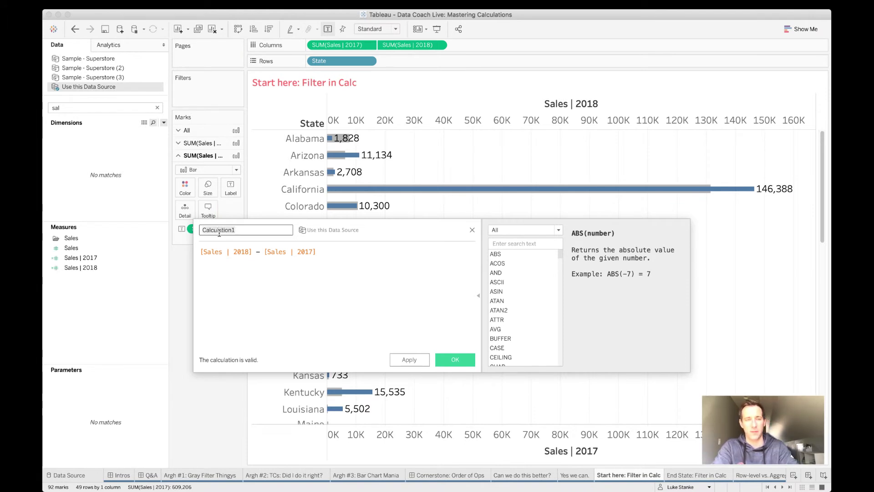
{"action": "type", "text": "S"}
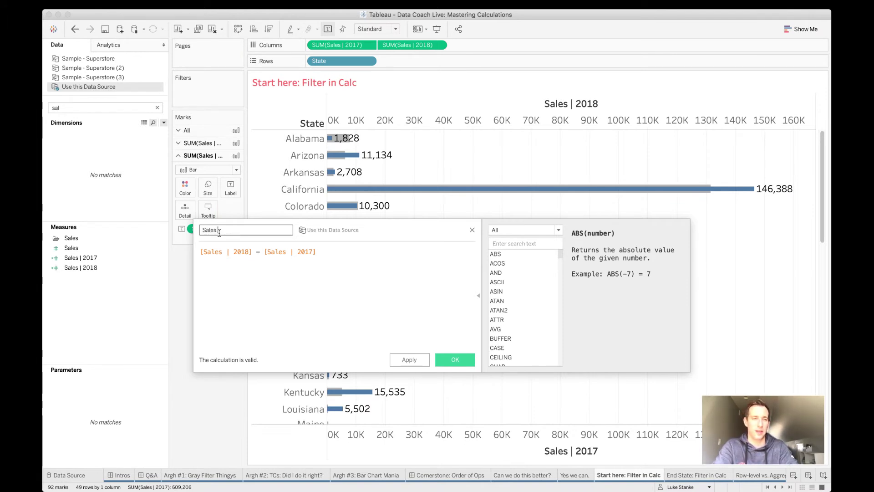
{"action": "type", "text": "ales | 17"}
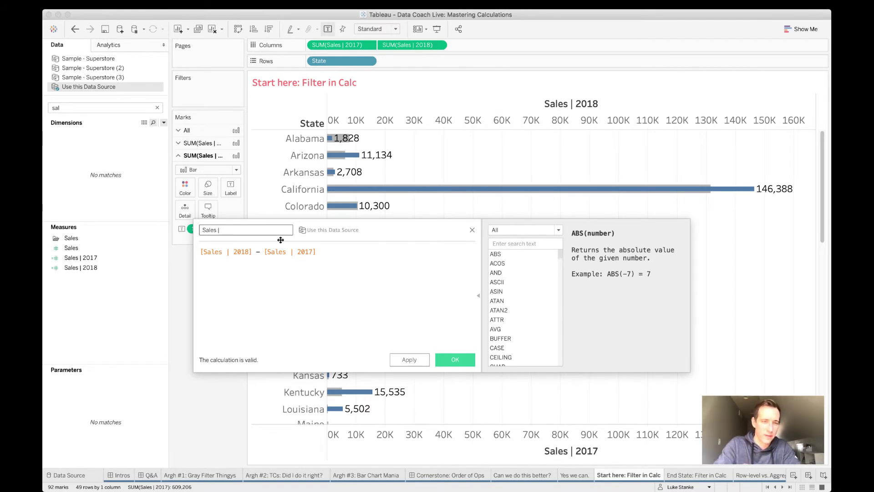
{"action": "type", "text": " v 17"}
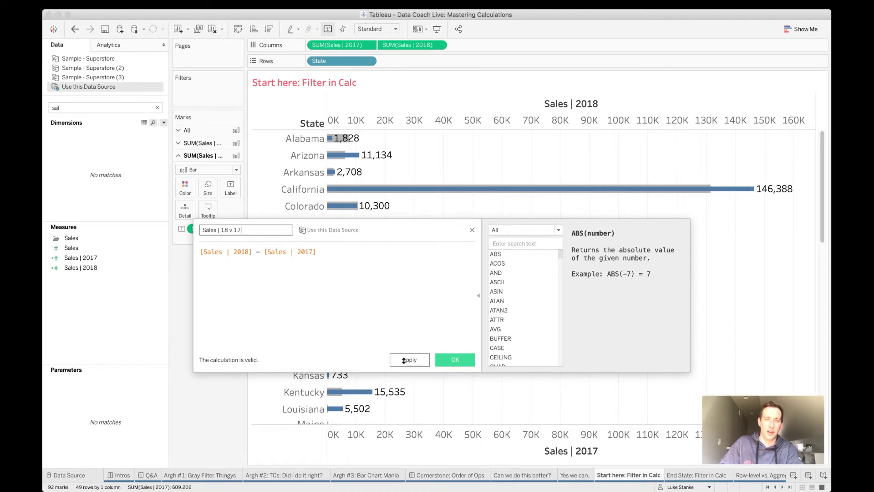
{"action": "left_click", "coordinate": [448, 363]}
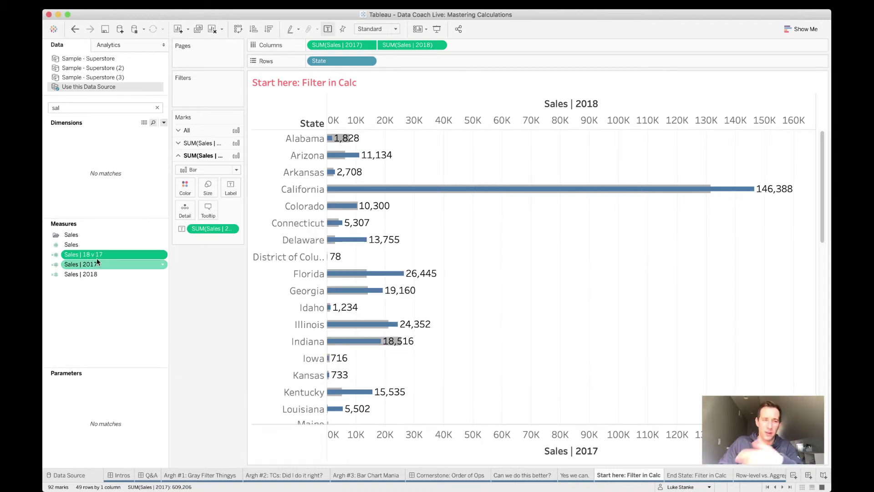
Step: Add Sales | 18 v 17 to the Sales | 2018 bar labels, in parentheses after the 2018 sales on a single line
{"action": "left_click_drag", "start_coordinate": [98, 258], "coordinate": [232, 191]}
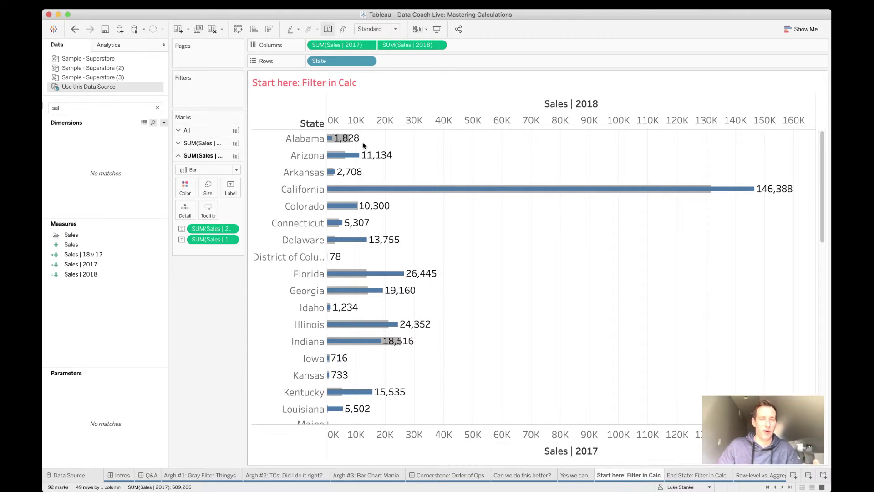
{"action": "left_click", "coordinate": [233, 193]}
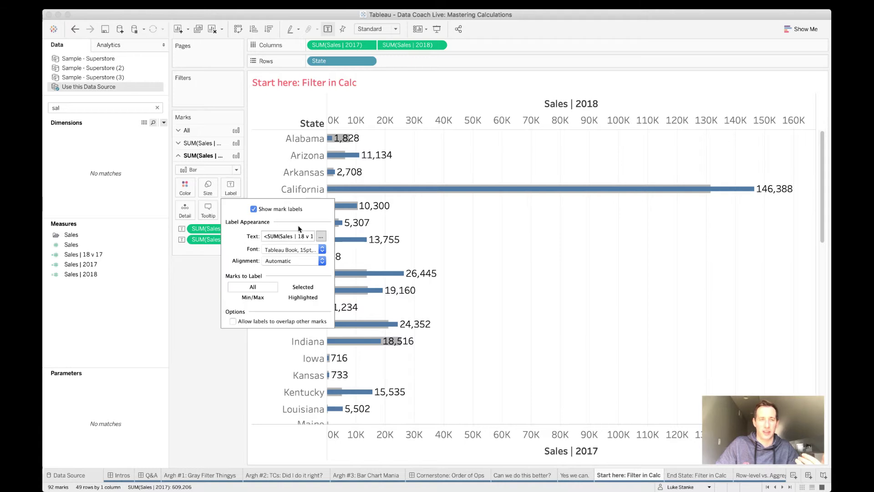
{"action": "left_click", "coordinate": [321, 236]}
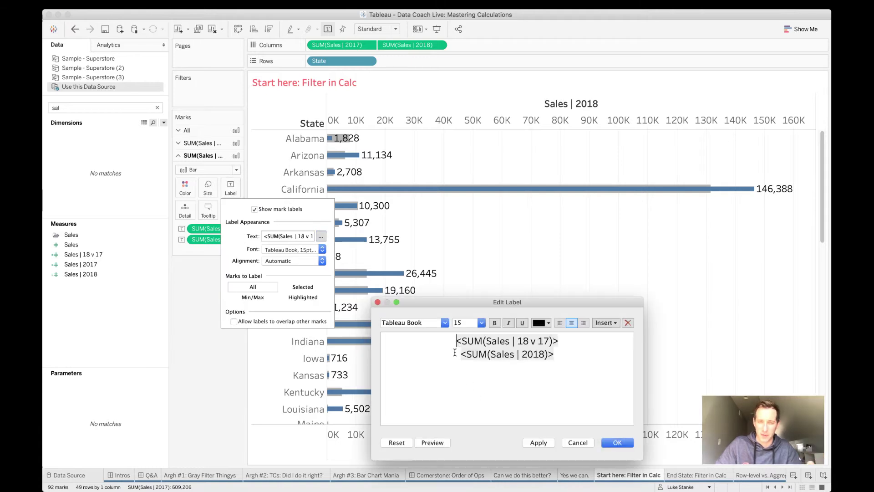
{"action": "left_click_drag", "start_coordinate": [459, 354], "coordinate": [553, 362]}
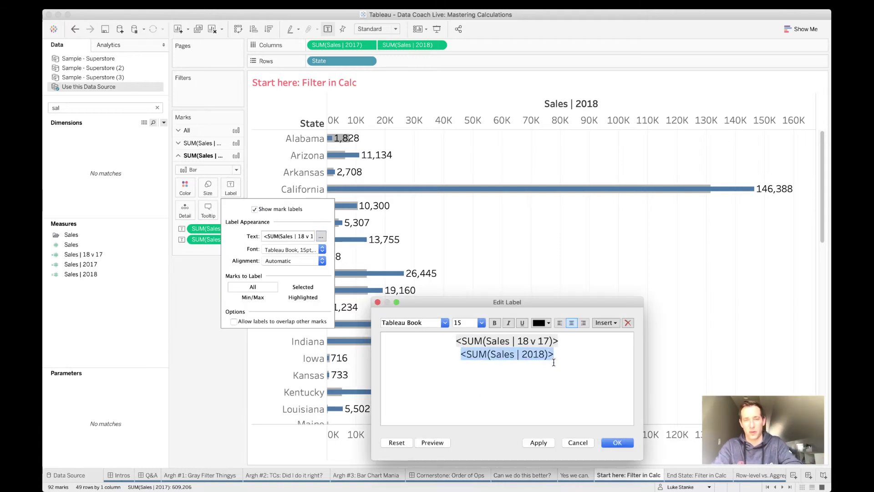
{"action": "key", "text": "super+x"}
{"action": "key", "text": "super+Left"}
{"action": "key", "text": "super+v"}
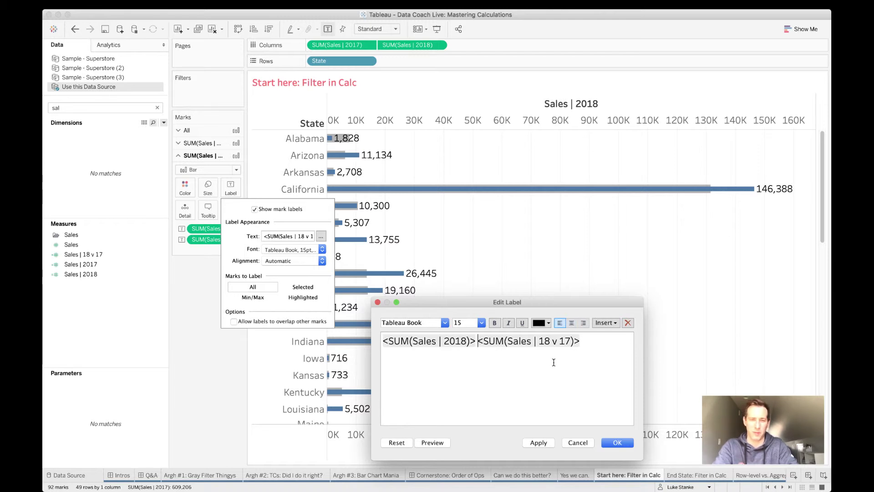
{"action": "type", "text": "("}
{"action": "key", "text": "super+Right"}
{"action": "type", "text": "0"}
Step: Format the parenthesized Sales | 18 v 17 part of the label in size 11 gray text and apply the label
{"action": "key", "text": "shift+Left"}
{"action": "key", "text": "shift+Left"}
{"action": "key", "text": "shift+Left"}
{"action": "key", "text": "shift+Left"}
{"action": "key", "text": "shift+Left"}
{"action": "key", "text": "shift+Left"}
{"action": "key", "text": "shift+Left"}
{"action": "key", "text": "shift+Left"}
{"action": "key", "text": "shift+Left"}
{"action": "key", "text": "shift+Left"}
{"action": "key", "text": "shift+Left"}
{"action": "key", "text": "shift+Left"}
{"action": "key", "text": "shift+Left"}
{"action": "key", "text": "shift+Left"}
{"action": "key", "text": "shift+Left"}
{"action": "key", "text": "shift+Left"}
{"action": "key", "text": "shift+Left"}
{"action": "key", "text": "shift+Left"}
{"action": "key", "text": "shift+Left"}
{"action": "key", "text": "shift+Left"}
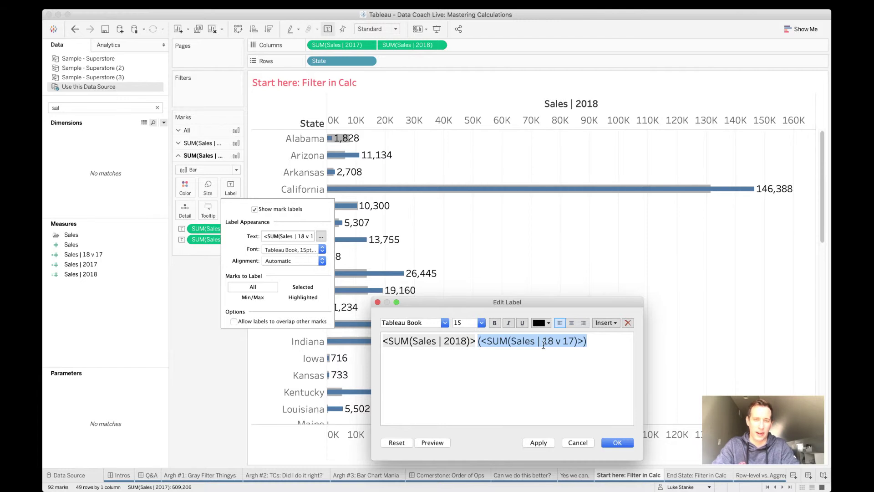
{"action": "left_click", "coordinate": [464, 326]}
{"action": "type", "text": "11"}
{"action": "key", "text": "Return"}
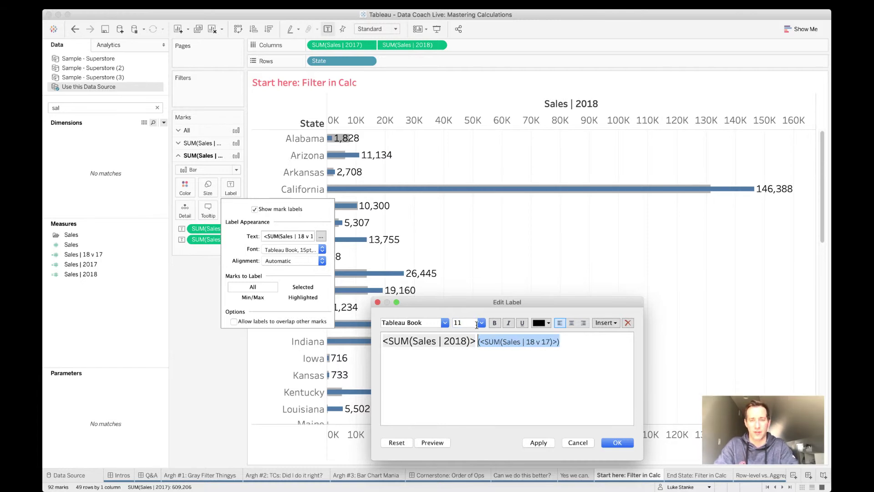
{"action": "left_click", "coordinate": [542, 323]}
{"action": "left_click", "coordinate": [540, 362]}
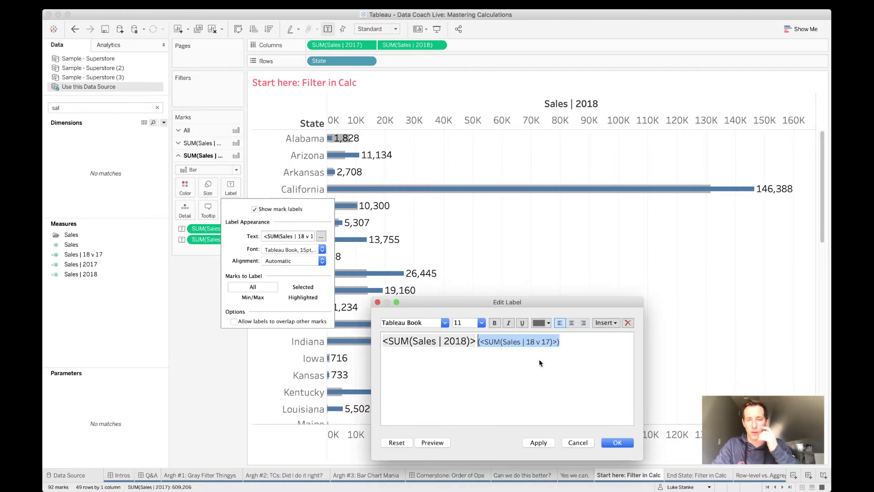
{"action": "left_click", "coordinate": [542, 361]}
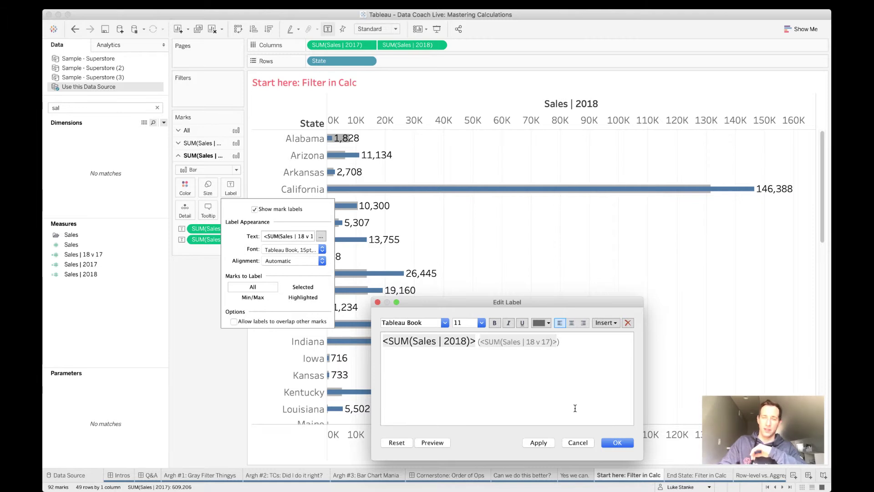
{"action": "left_click", "coordinate": [612, 444]}
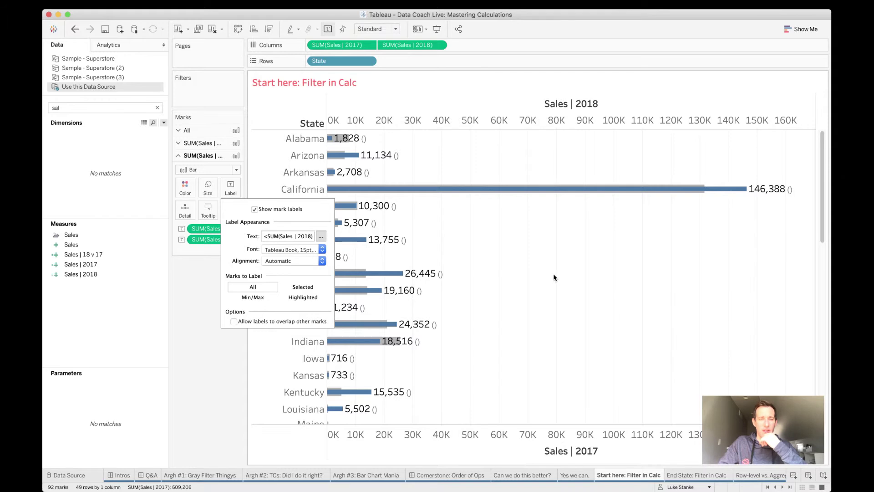
{"action": "left_click", "coordinate": [169, 301]}
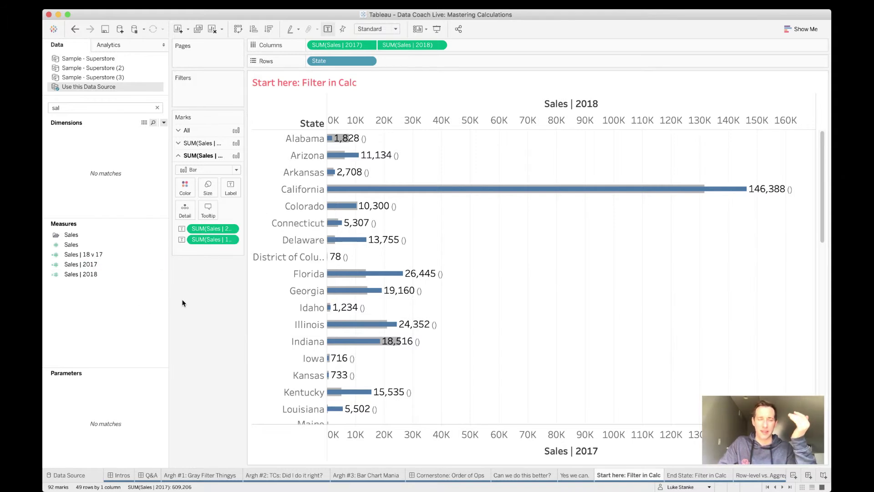
Step: View the data source's underlying rows and compare the Order Date values of individual records by year
{"action": "left_click", "coordinate": [104, 269]}
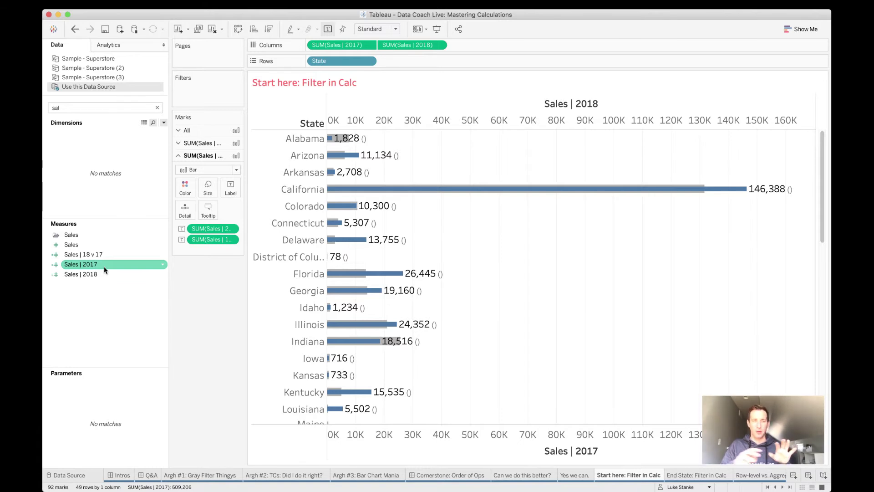
{"action": "left_click", "coordinate": [142, 135]}
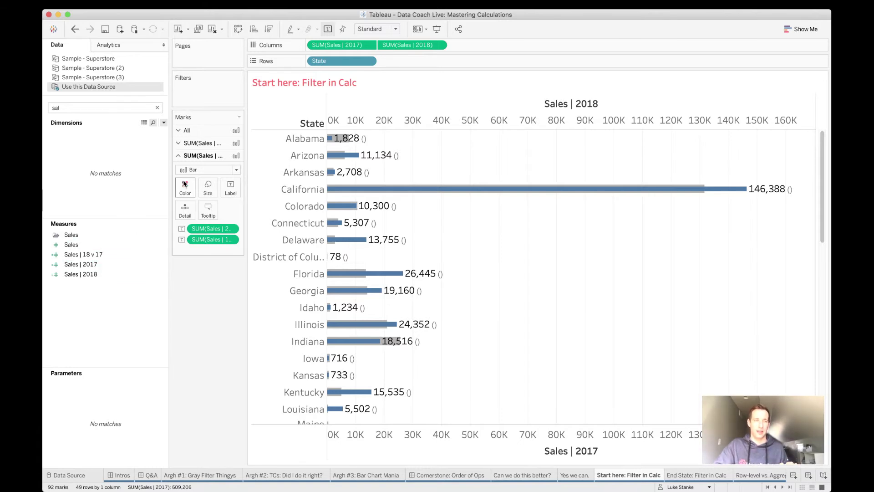
{"action": "left_click", "coordinate": [145, 122]}
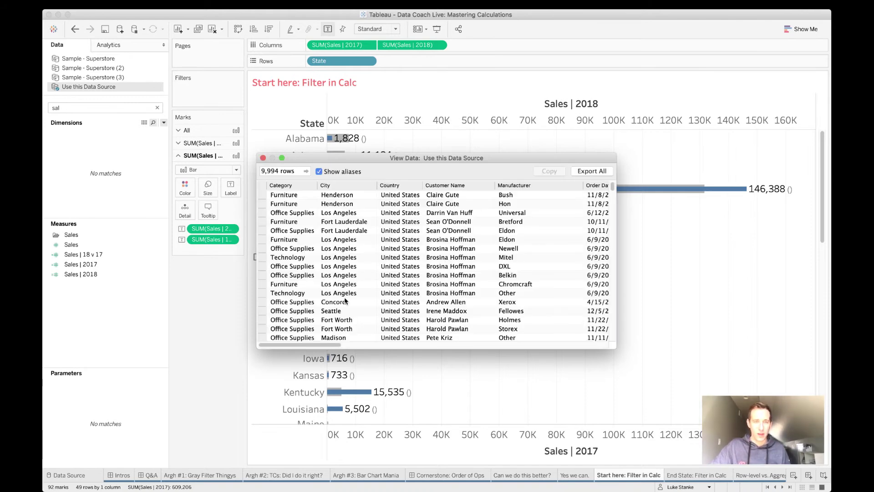
{"action": "left_click_drag", "start_coordinate": [323, 346], "coordinate": [365, 346]}
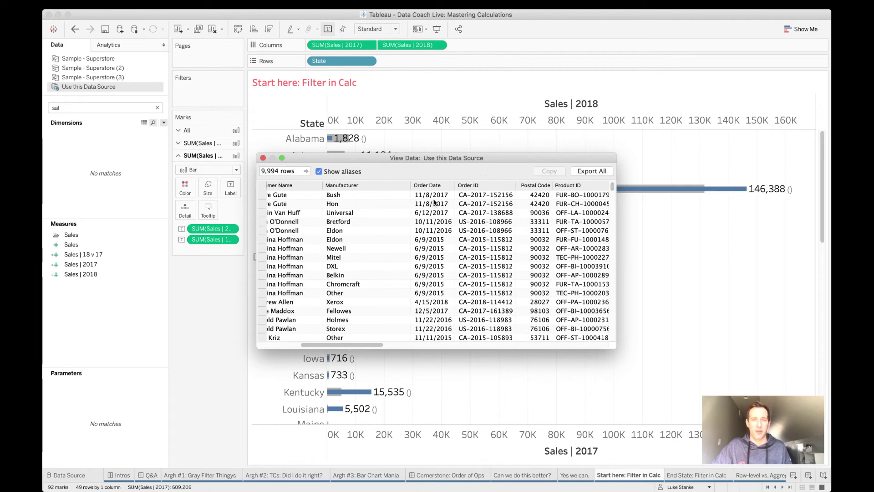
{"action": "left_click_drag", "start_coordinate": [436, 198], "coordinate": [435, 222]}
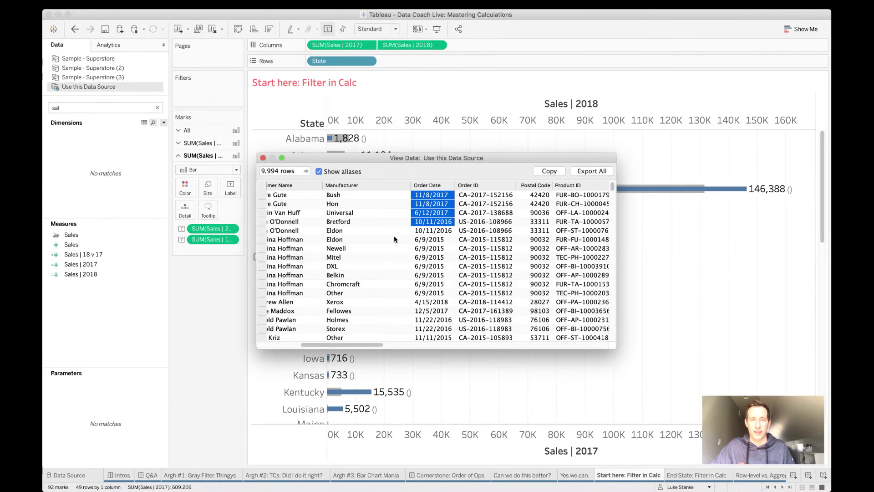
{"action": "left_click_drag", "start_coordinate": [422, 200], "coordinate": [423, 212]}
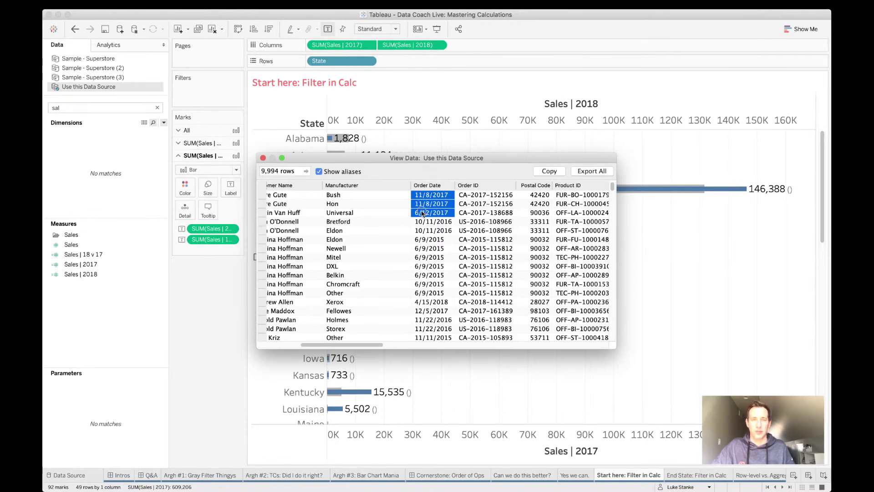
{"action": "scroll", "coordinate": [372, 328], "scroll_direction": "right", "scroll_amount": 2}
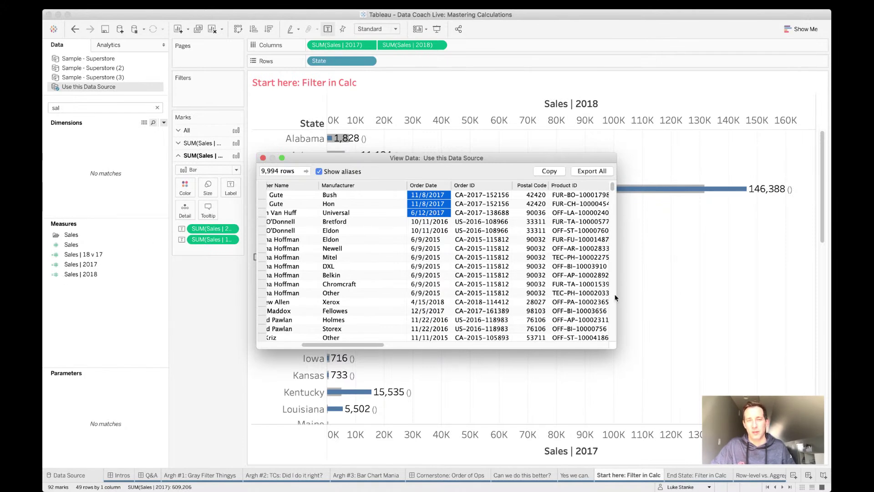
{"action": "left_click_drag", "start_coordinate": [431, 222], "coordinate": [428, 236]}
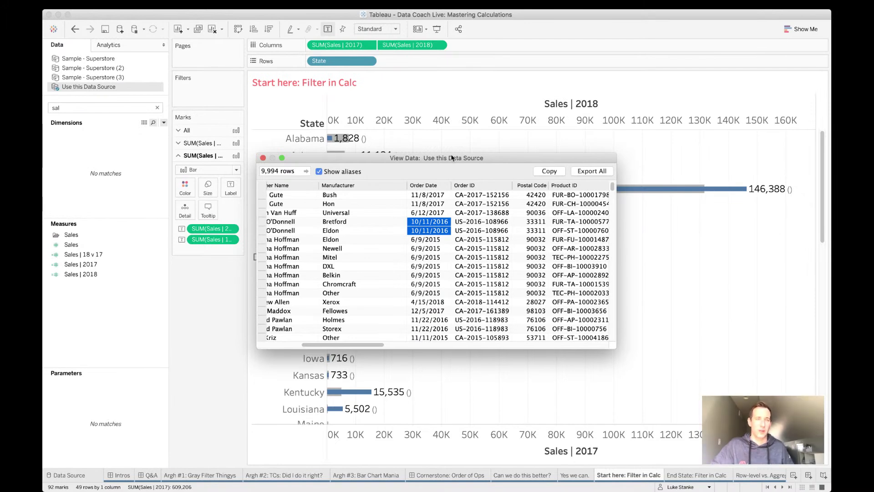
Step: Close the underlying data and edit the Sales | 18 v 17 calculation, wrapping [Sales | 2018] in SUM()
{"action": "left_click", "coordinate": [263, 158]}
{"action": "left_click", "coordinate": [111, 256]}
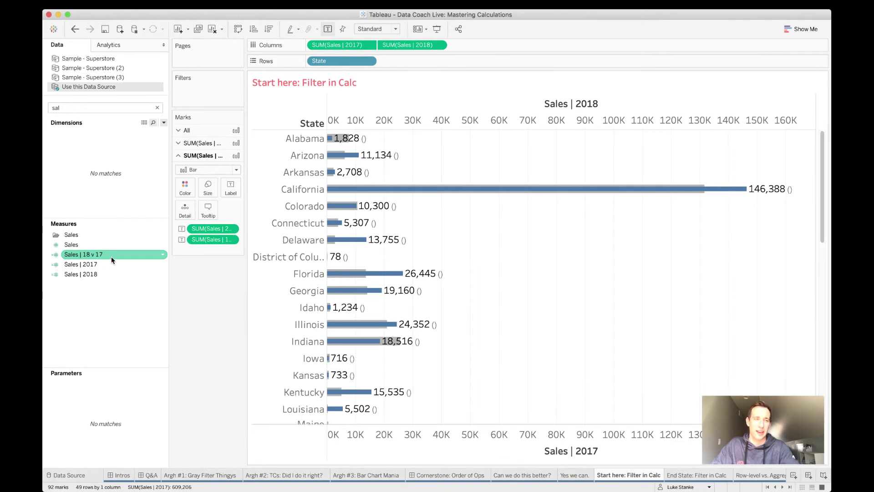
{"action": "right_click", "coordinate": [111, 256]}
{"action": "left_click", "coordinate": [128, 311]}
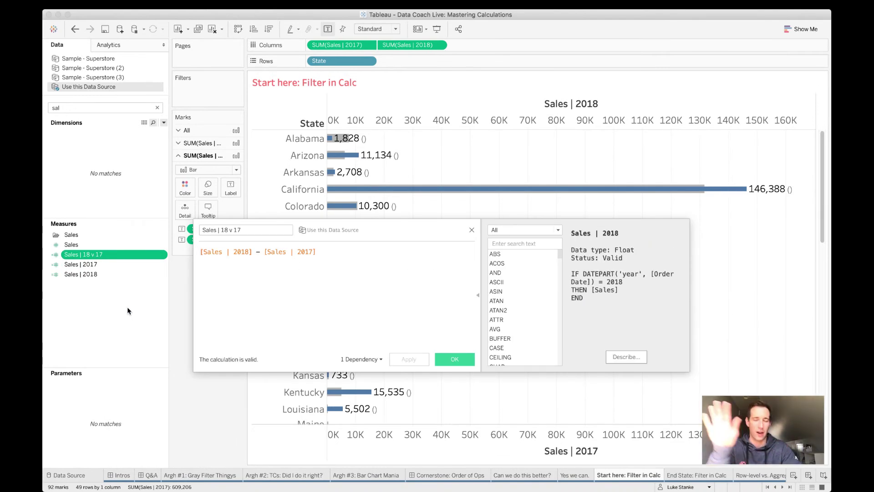
{"action": "type", "text": "S"}
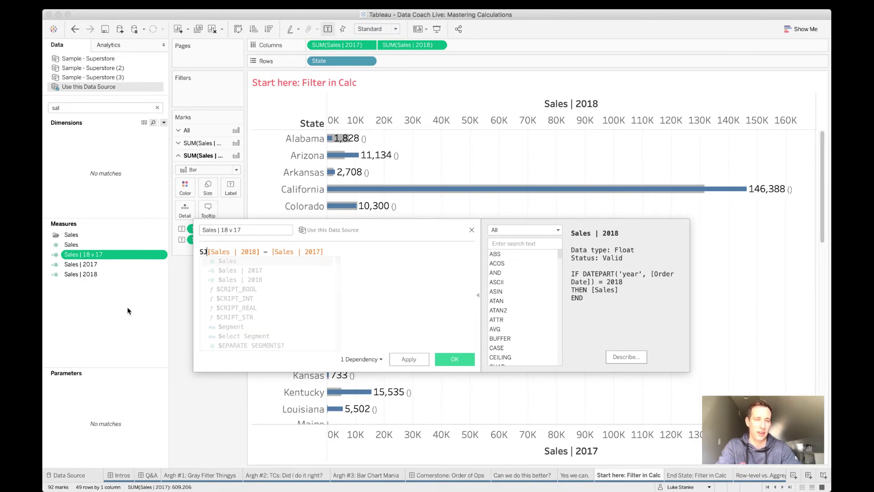
{"action": "type", "text": "UM("}
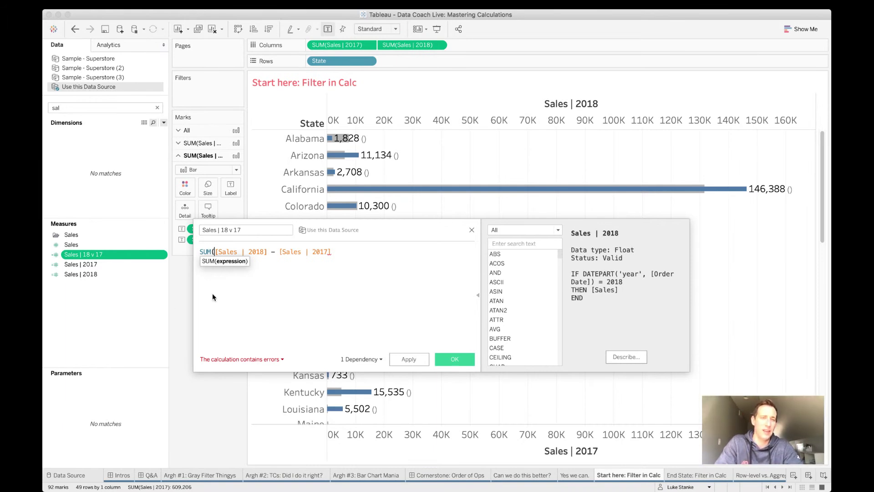
{"action": "left_click", "coordinate": [269, 253]}
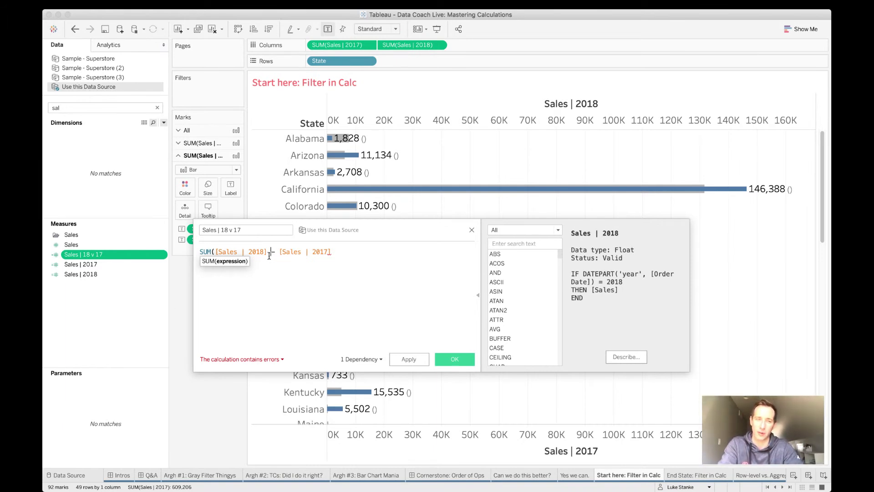
{"action": "type", "text": ")"}
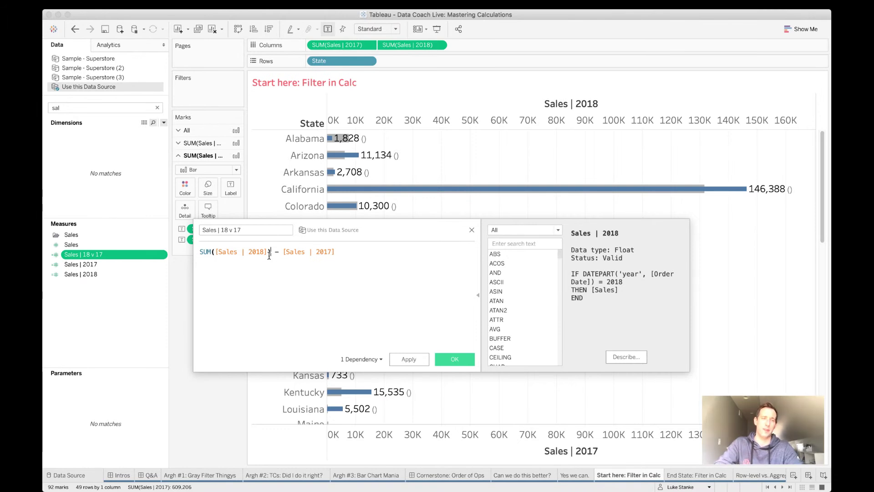
Step: Wrap [Sales | 2017] in SUM() as well, so the formula reads SUM([Sales | 2018]) - SUM([Sales | 2017]), and save the calculation
{"action": "key", "text": "Right"}
{"action": "key", "text": "Right"}
{"action": "key", "text": "Right"}
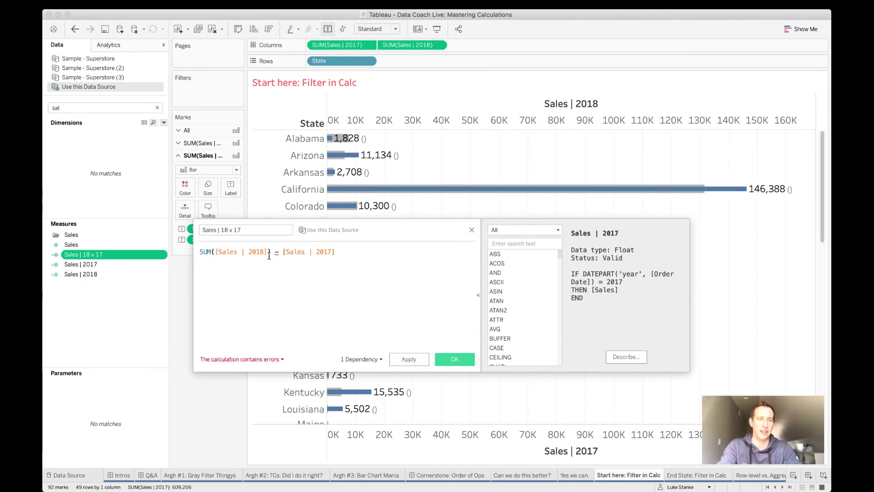
{"action": "type", "text": "SUM"}
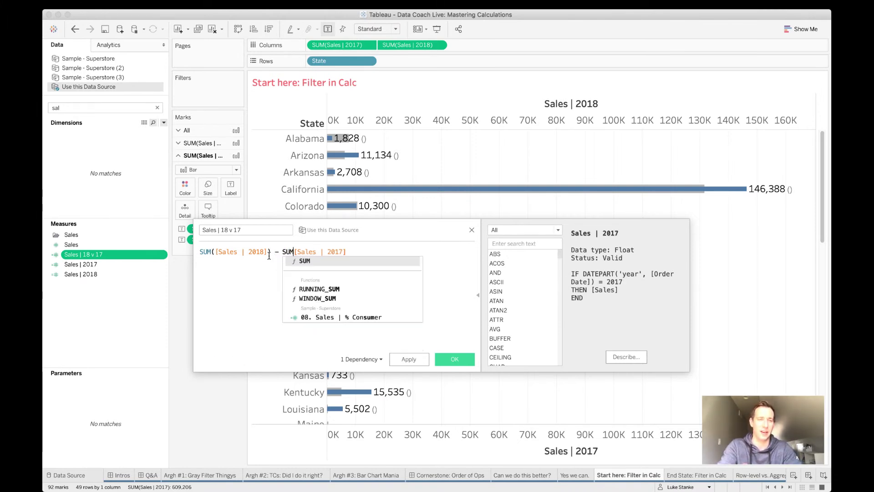
{"action": "type", "text": "("}
{"action": "key", "text": "End"}
{"action": "type", "text": ")"}
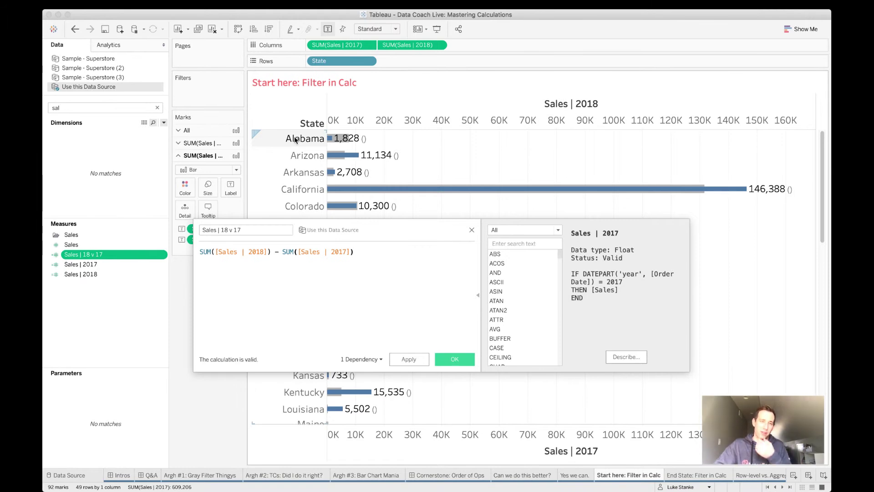
{"action": "left_click_drag", "start_coordinate": [352, 235], "coordinate": [372, 311]}
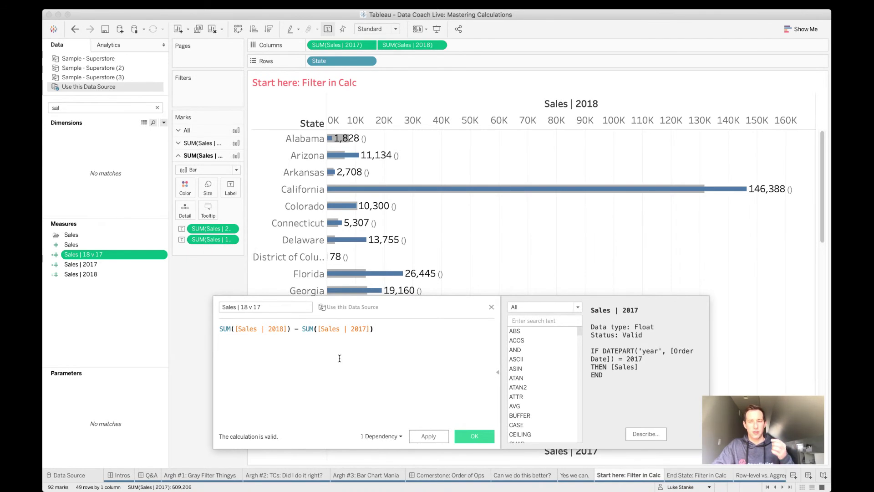
{"action": "left_click", "coordinate": [469, 437]}
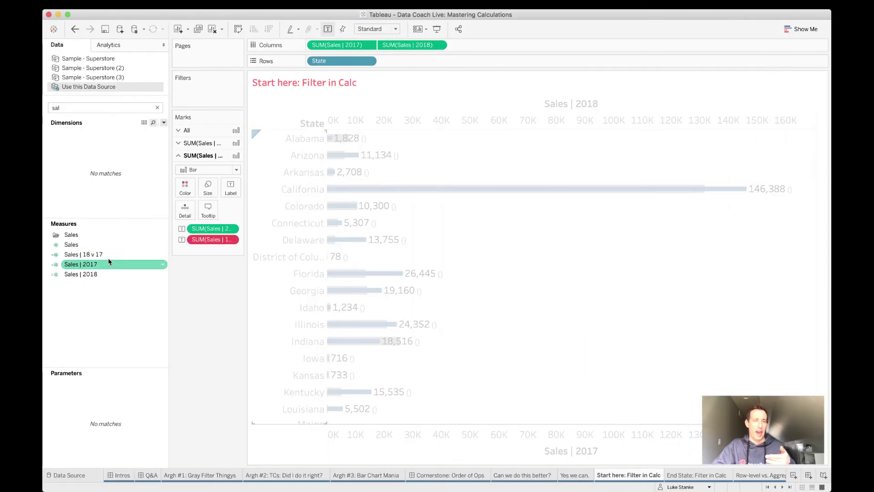
Step: Replace the invalid Sales | 18 v 17 label field on the Sales | 2018 marks with the updated calculation
{"action": "left_click_drag", "start_coordinate": [105, 253], "coordinate": [231, 239]}
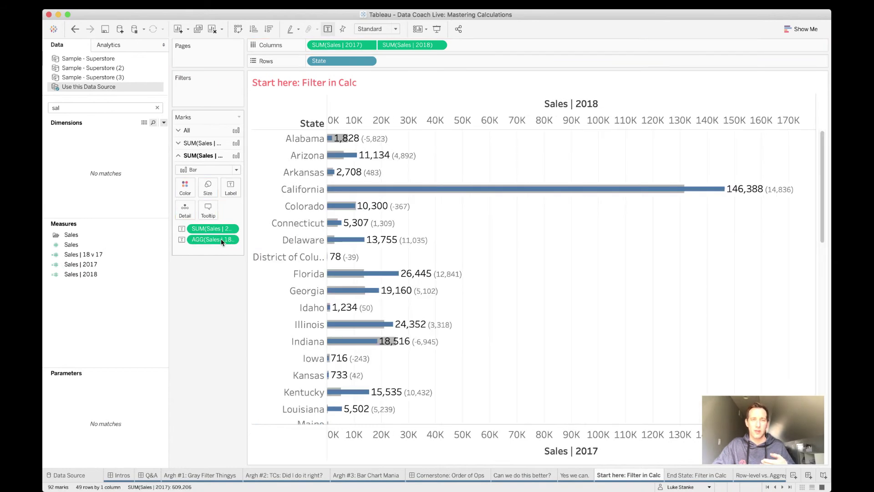
{"action": "mouse_move", "coordinate": [409, 215]}
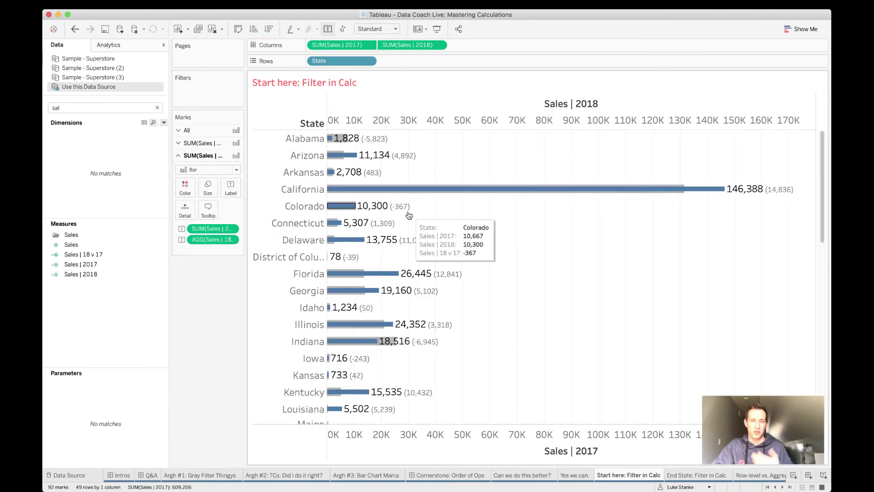
{"action": "mouse_move", "coordinate": [346, 241]}
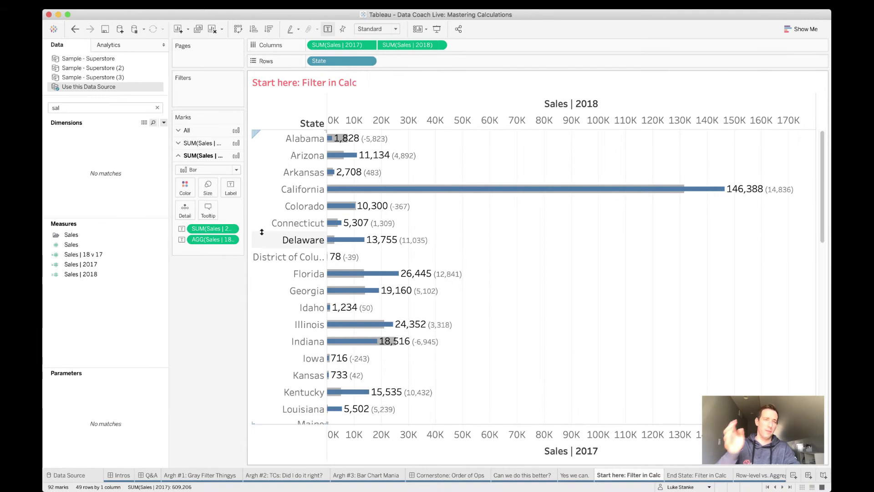
Step: Set the default number format of Sales | 18 v 17, Sales | 2017 and Sales | 2018 to Currency (Custom) with 0 decimal places
{"action": "right_click", "coordinate": [209, 231]}
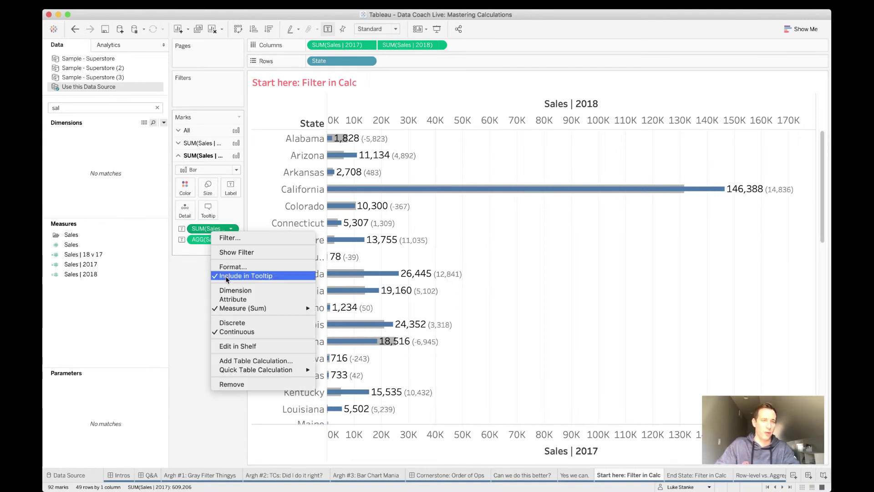
{"action": "left_click", "coordinate": [103, 268]}
{"action": "left_click", "coordinate": [89, 254]}
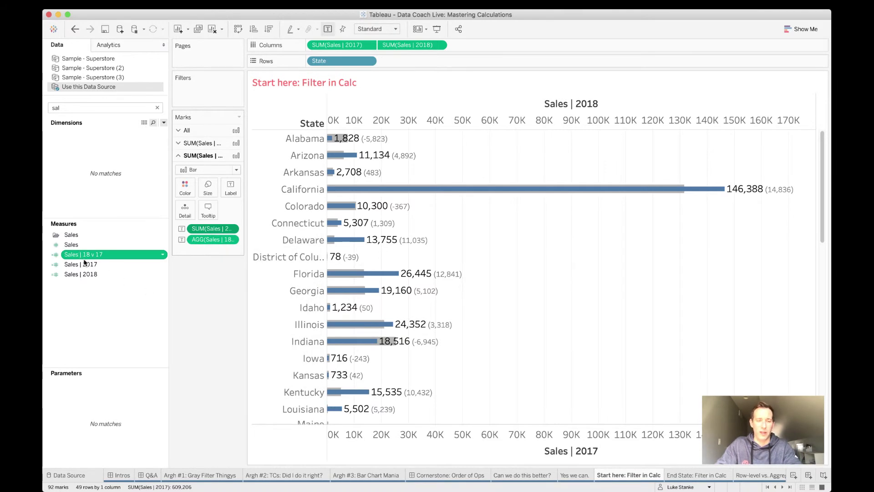
{"action": "left_click", "coordinate": [89, 275], "text": "shift"}
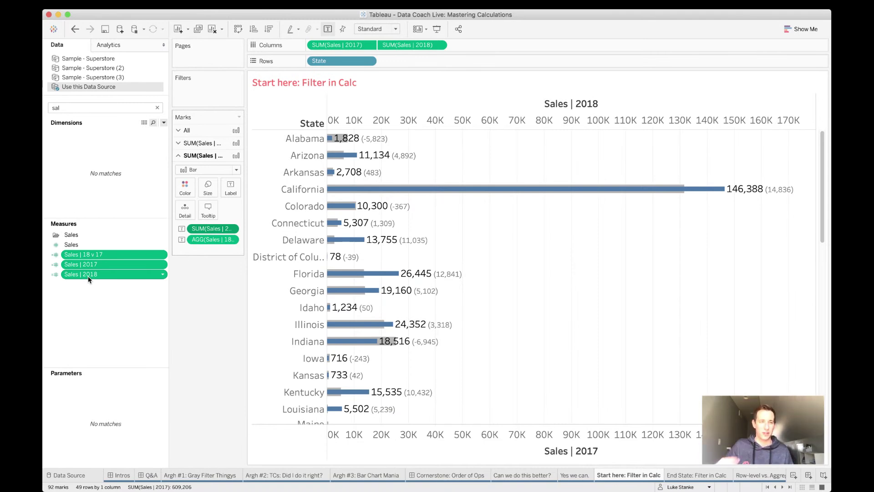
{"action": "right_click", "coordinate": [88, 277]}
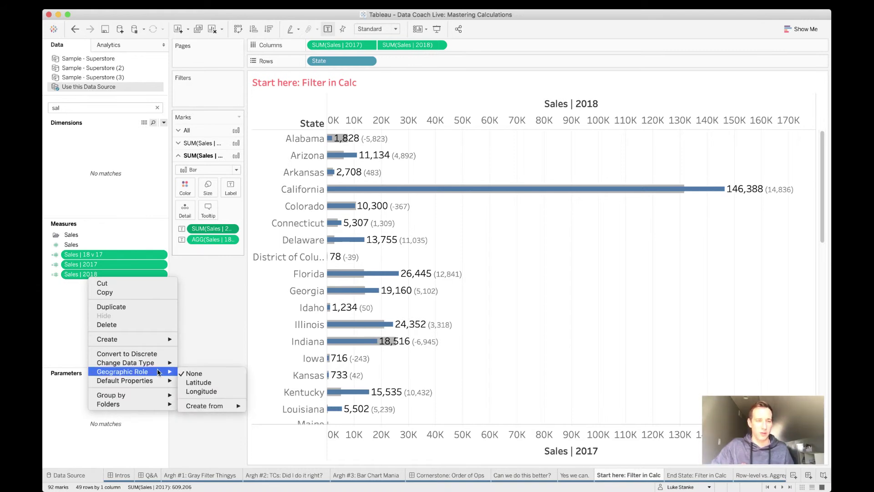
{"action": "mouse_move", "coordinate": [147, 382]}
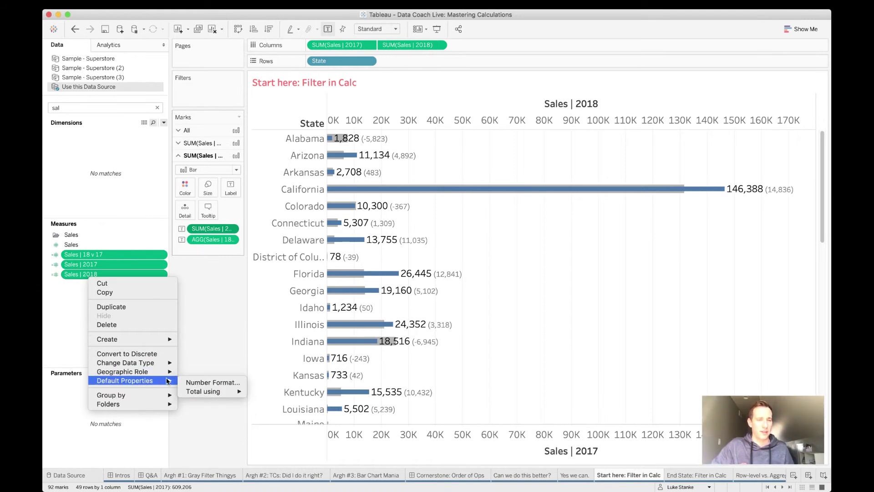
{"action": "left_click", "coordinate": [186, 382]}
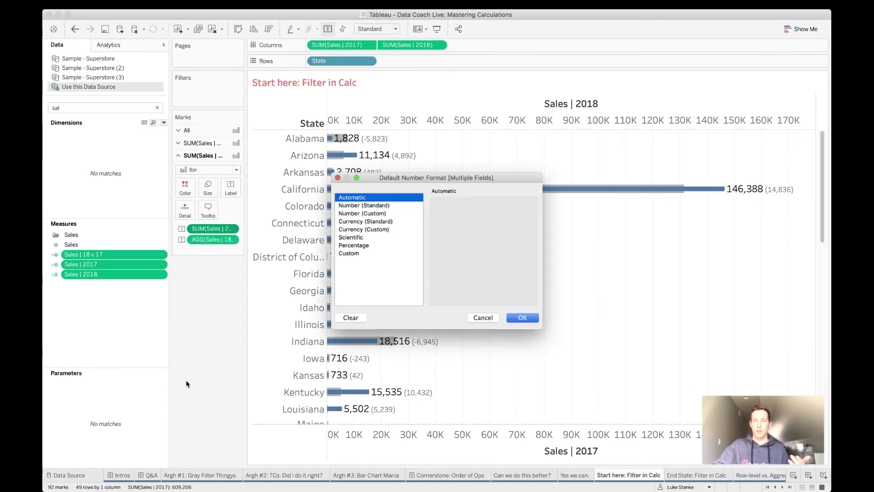
{"action": "left_click", "coordinate": [360, 230]}
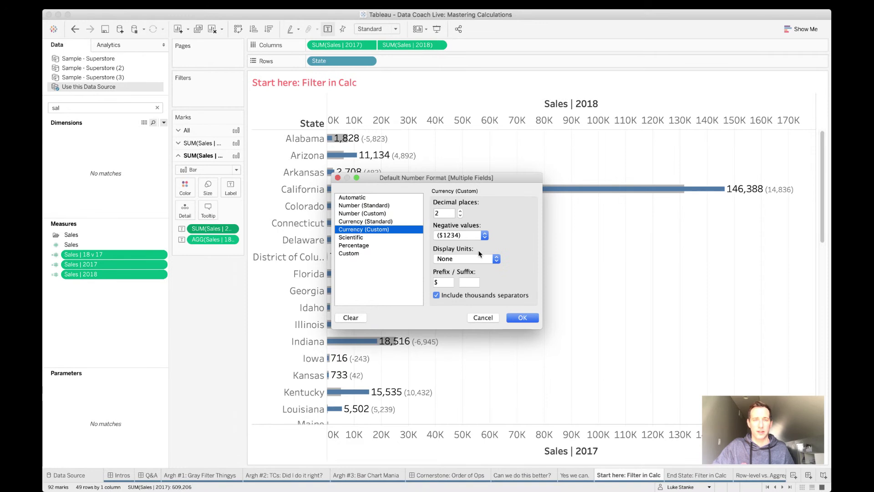
{"action": "left_click", "coordinate": [461, 216]}
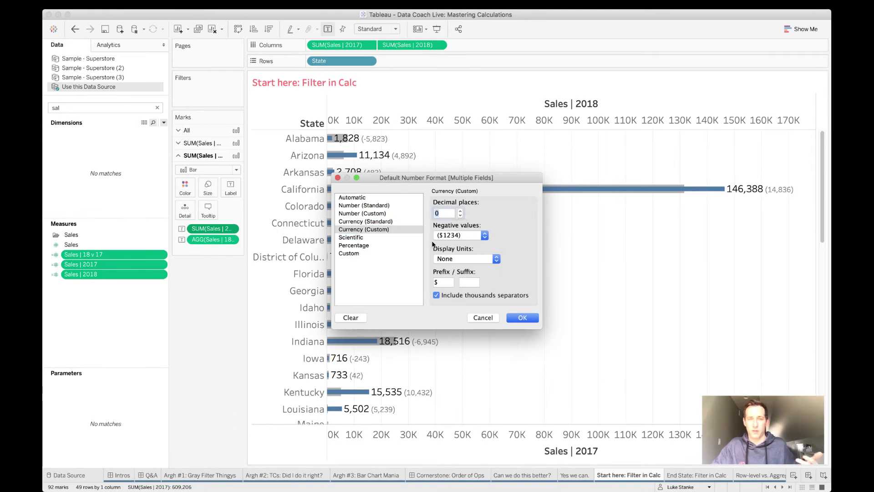
{"action": "left_click", "coordinate": [523, 318]}
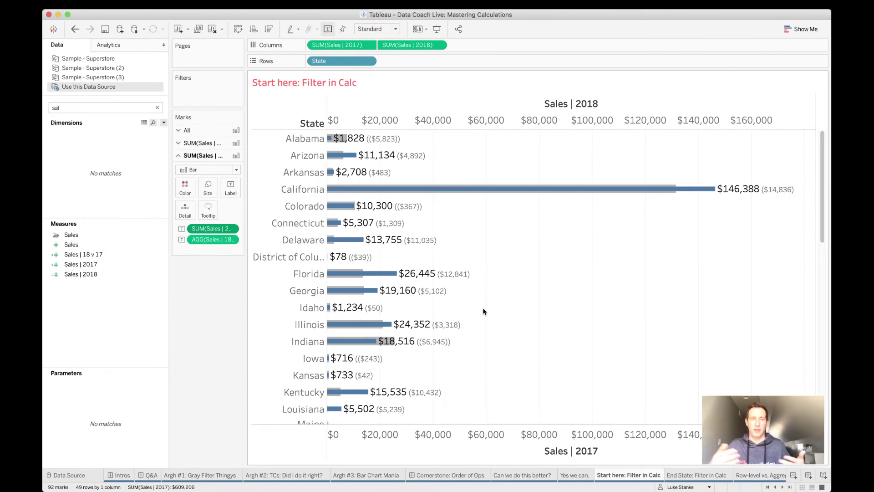
Step: Compare the chart's labels, axes and layout on the Start here sheet with the finished Yes we can. sheet
{"action": "mouse_move", "coordinate": [393, 245]}
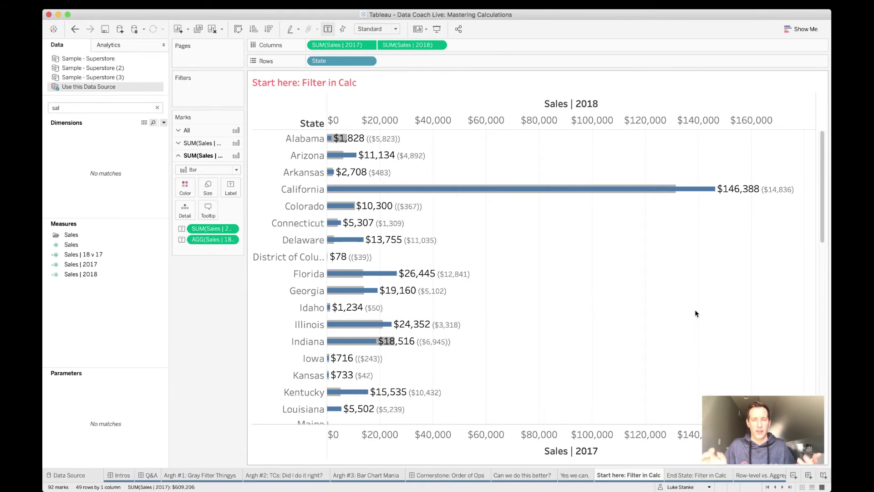
{"action": "left_click", "coordinate": [674, 477]}
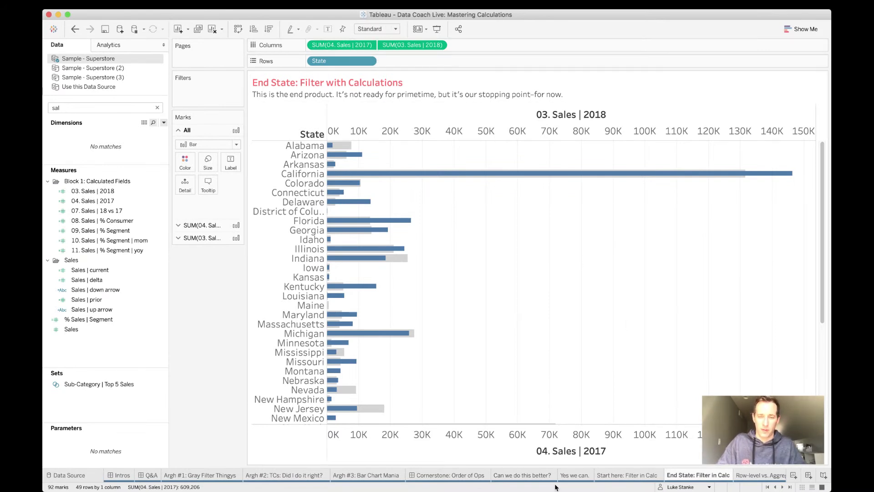
{"action": "left_click", "coordinate": [569, 481]}
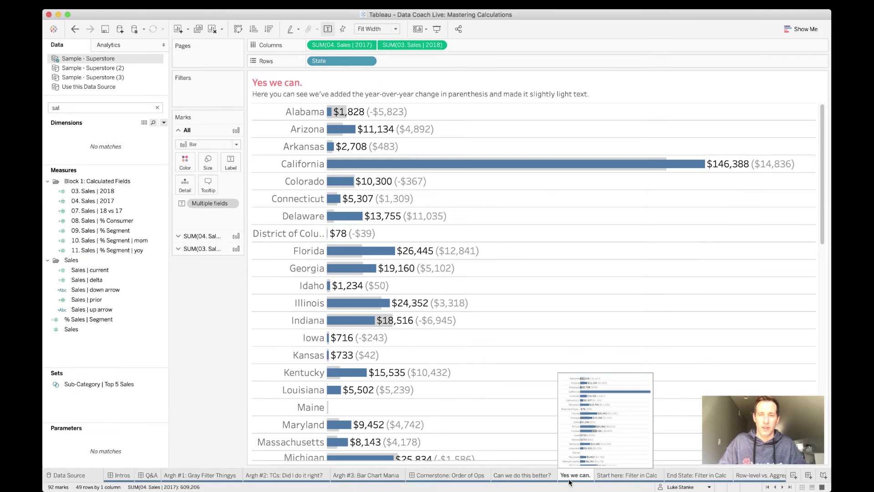
{"action": "left_click", "coordinate": [616, 480]}
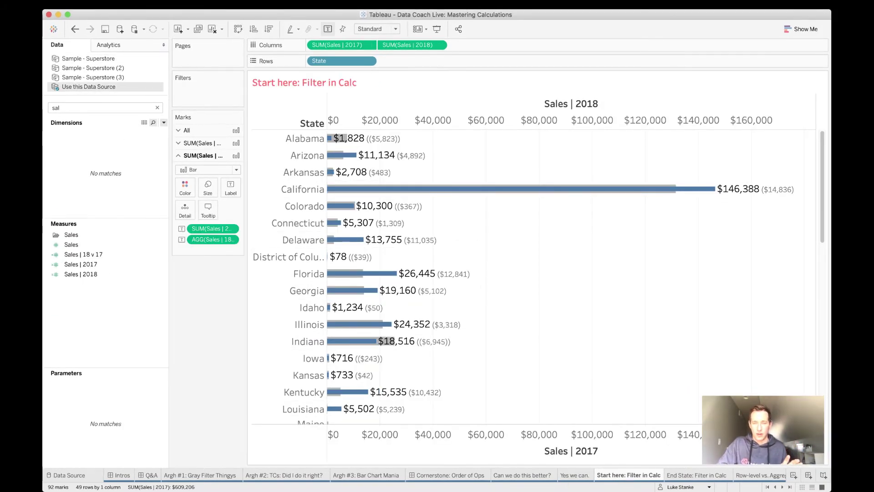
{"action": "left_click", "coordinate": [577, 481]}
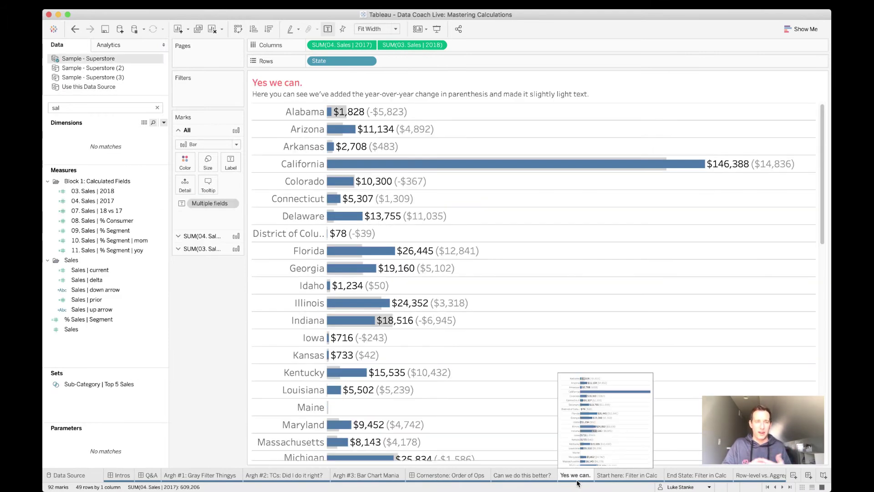
{"action": "left_click", "coordinate": [614, 476]}
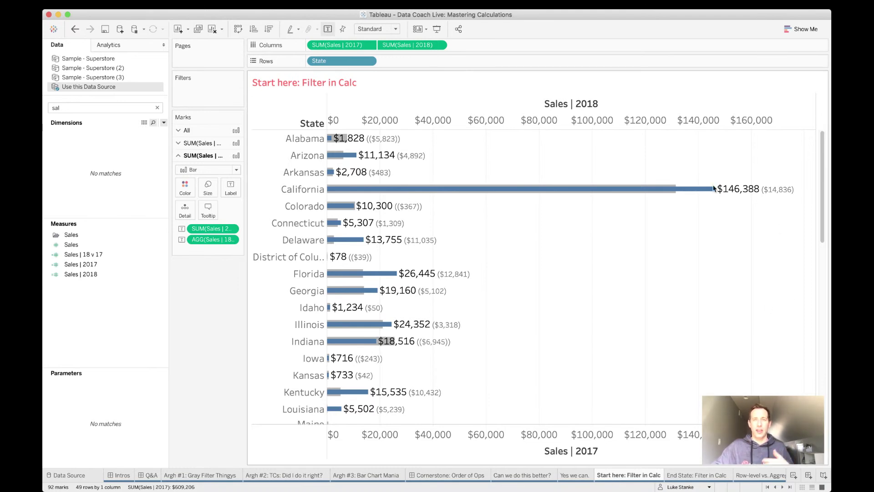
{"action": "mouse_move", "coordinate": [387, 407]}
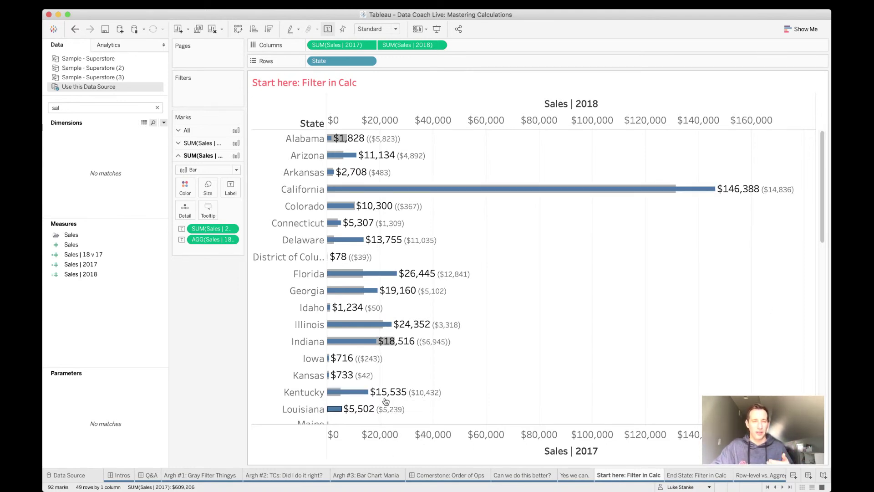
{"action": "mouse_move", "coordinate": [373, 382]}
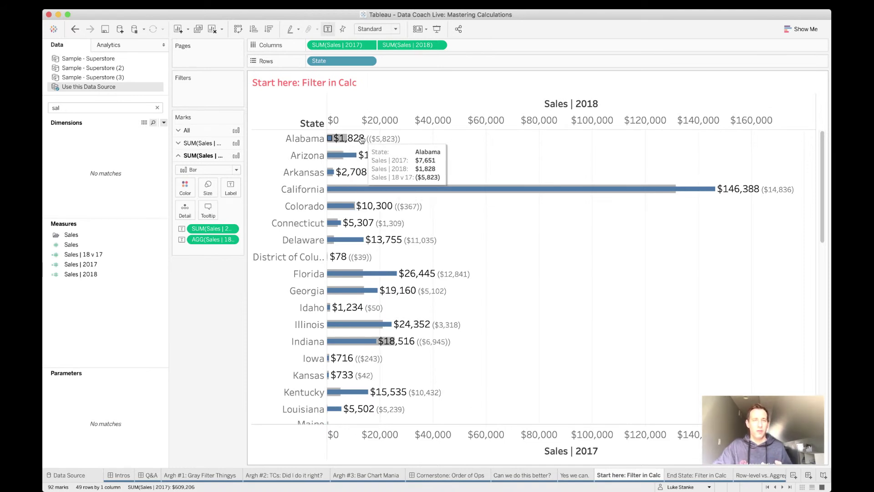
Step: Hide the Sales | 2018 and Sales | 2017 axis headers on the chart
{"action": "right_click", "coordinate": [393, 122]}
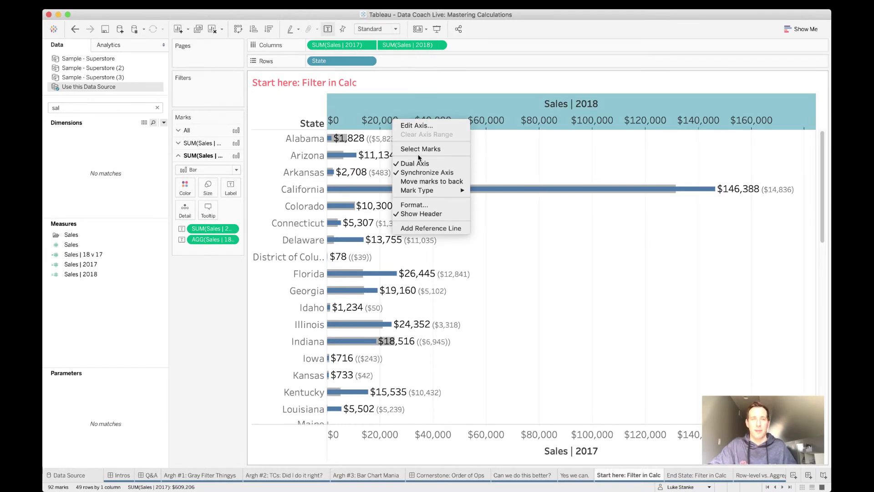
{"action": "right_click", "coordinate": [459, 437]}
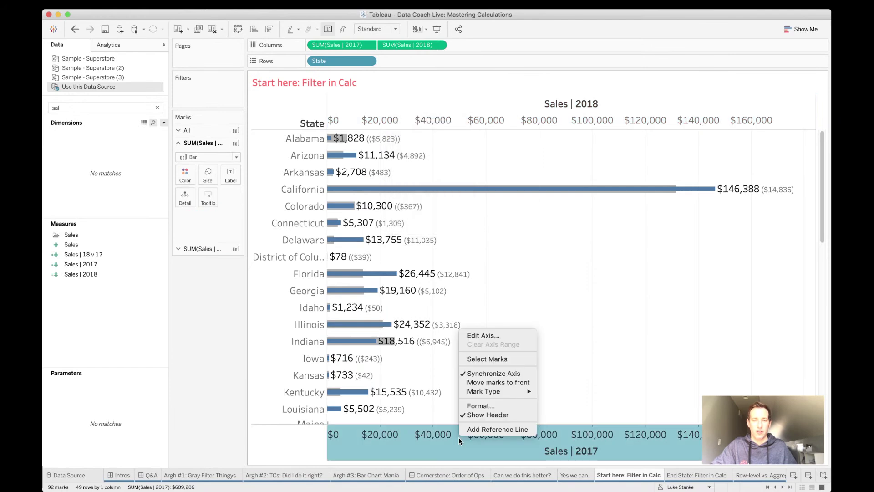
{"action": "left_click", "coordinate": [472, 414]}
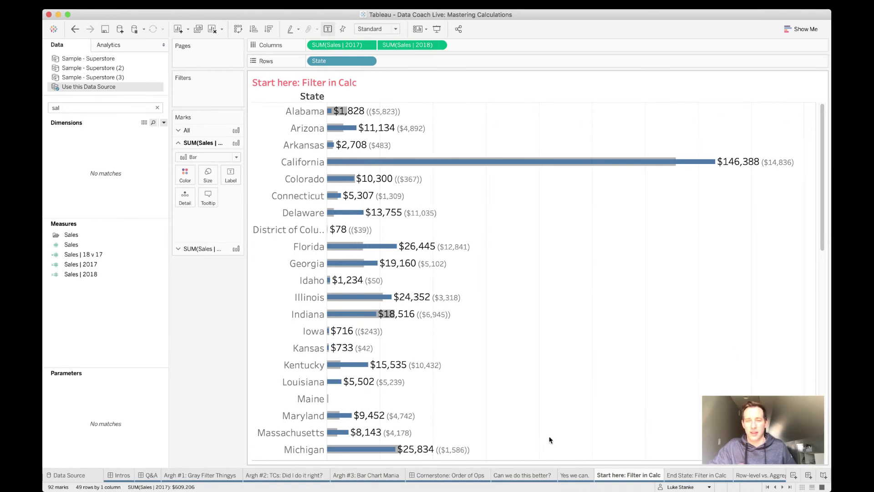
Step: Set the sheet's column divider pane border to None and raise the row divider level to its maximum
{"action": "right_click", "coordinate": [551, 311]}
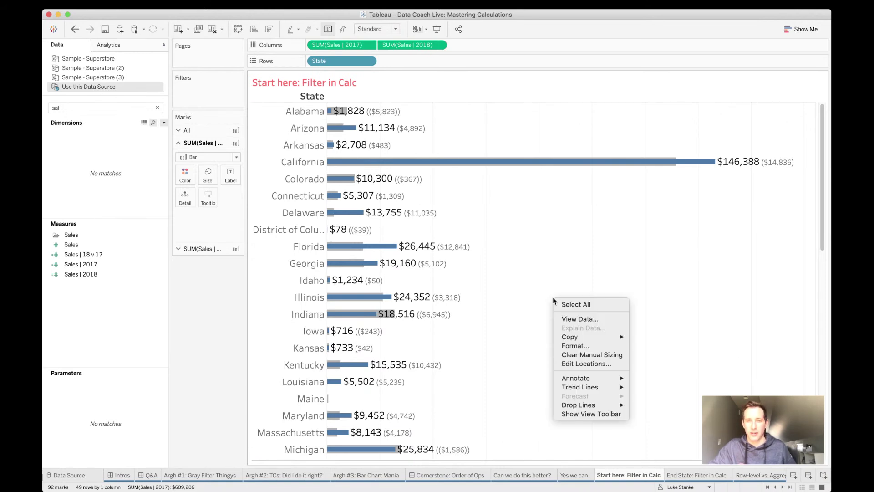
{"action": "left_click", "coordinate": [572, 347]}
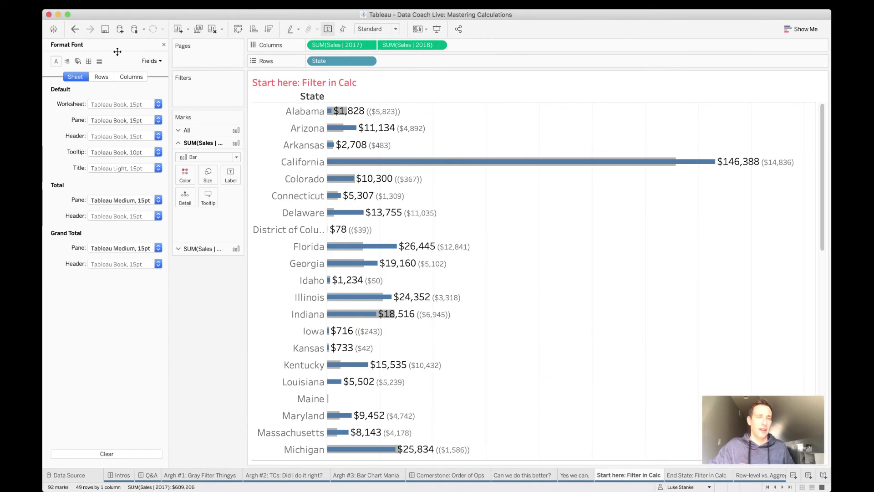
{"action": "left_click", "coordinate": [79, 62]}
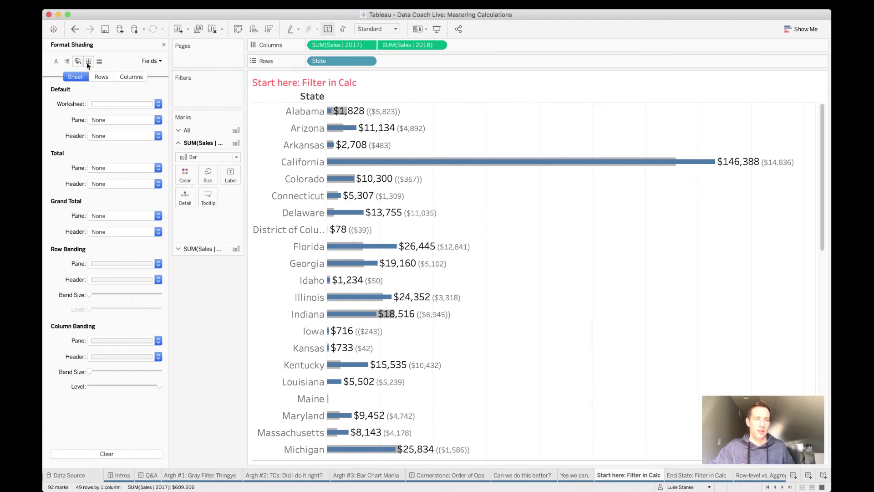
{"action": "left_click", "coordinate": [88, 61]}
{"action": "left_click", "coordinate": [111, 327]}
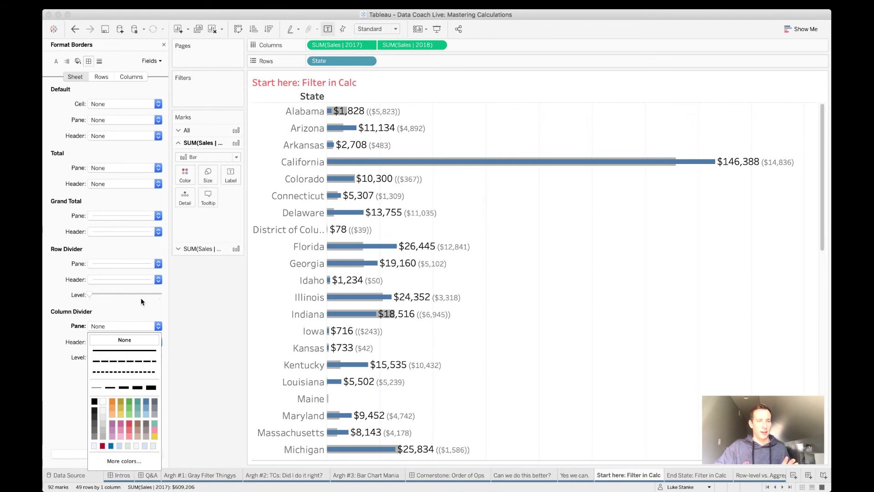
{"action": "left_click", "coordinate": [154, 293]}
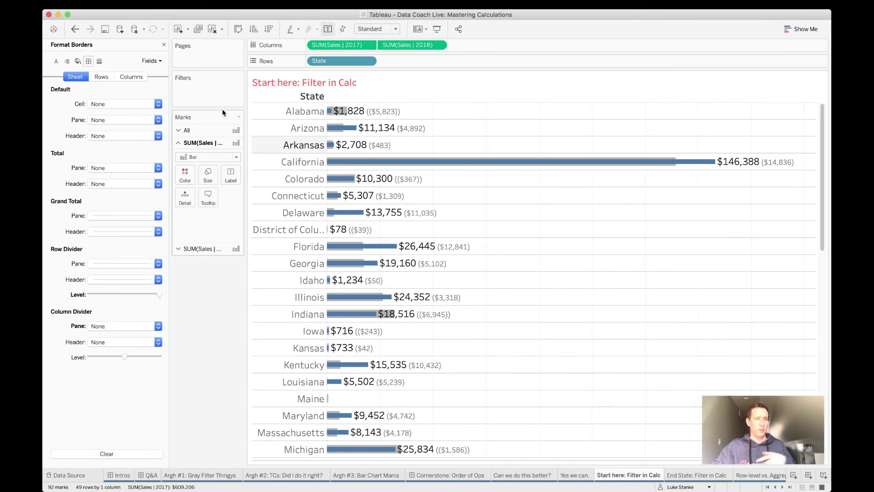
Step: Set the sheet's zero lines and axis ticks to None
{"action": "left_click", "coordinate": [99, 61]}
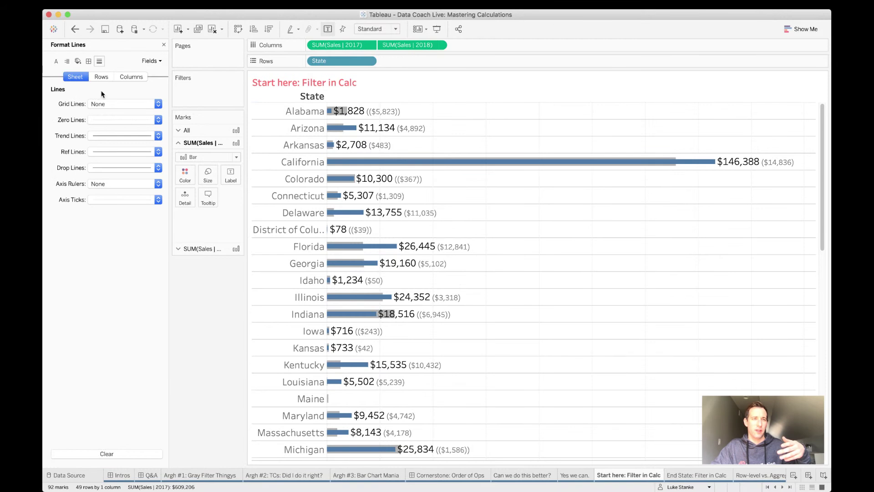
{"action": "left_click", "coordinate": [109, 119]}
{"action": "left_click", "coordinate": [113, 135]}
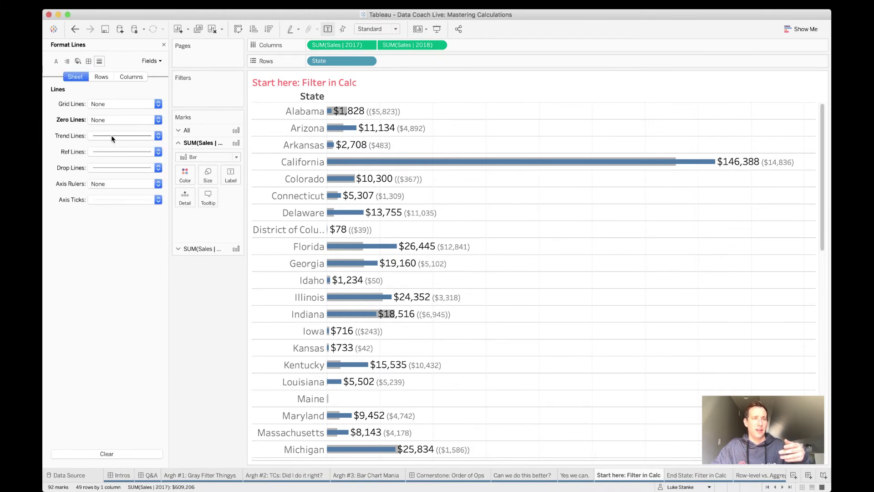
{"action": "left_click", "coordinate": [99, 200]}
{"action": "left_click", "coordinate": [127, 215]}
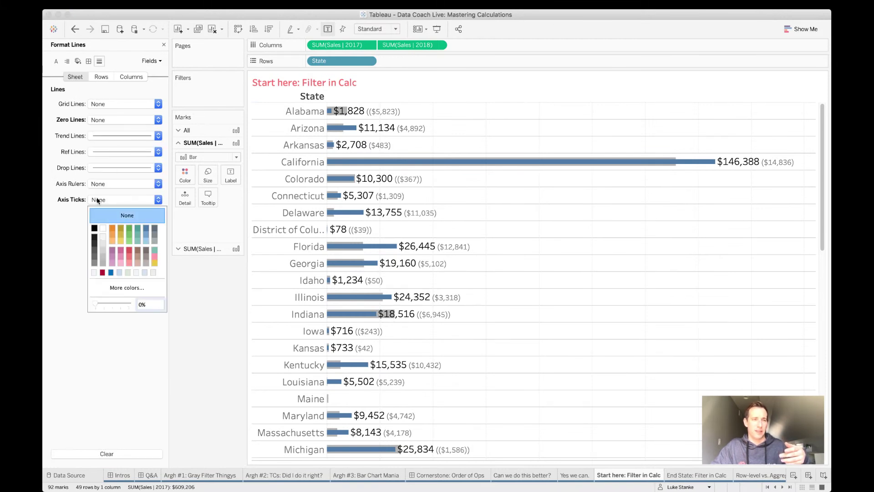
Step: Set the grid lines for the chart's columns to None
{"action": "left_click", "coordinate": [101, 77]}
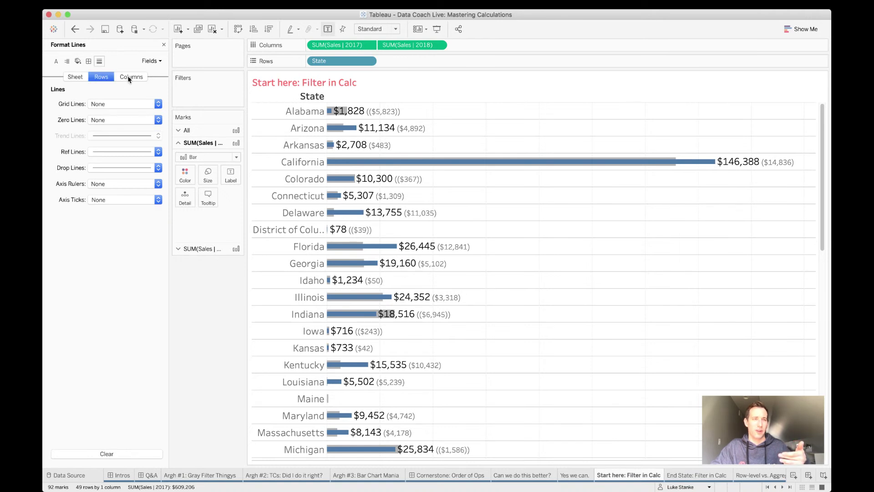
{"action": "left_click", "coordinate": [130, 78]}
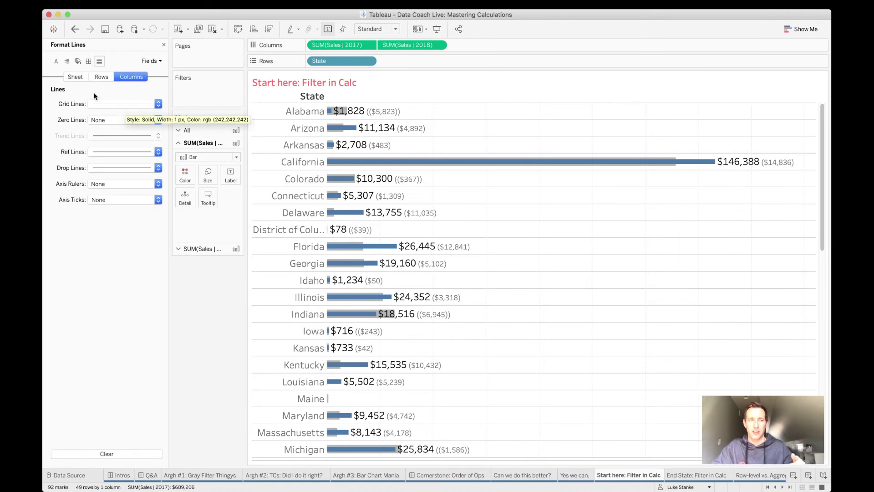
{"action": "left_click", "coordinate": [108, 104]}
{"action": "left_click", "coordinate": [107, 117]}
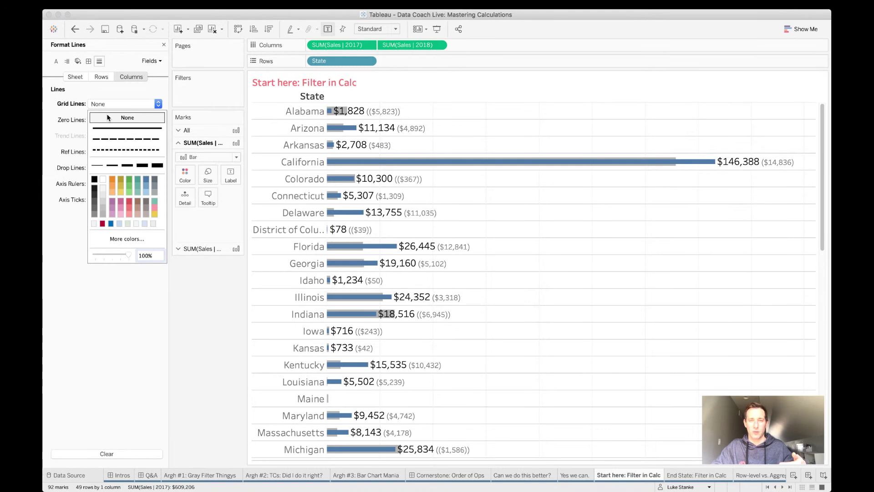
{"action": "left_click", "coordinate": [163, 353]}
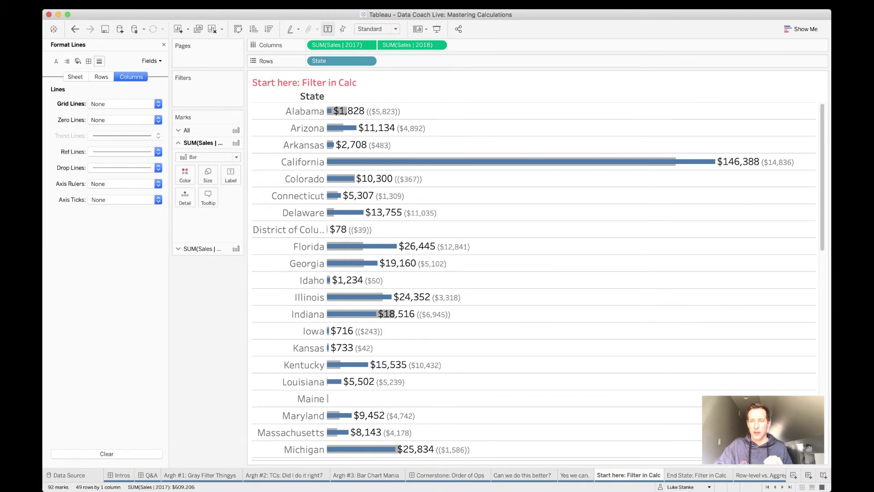
Step: Review the End State: Filter in Calc and Row-level vs. Aggregate sheets, and close the line formatting options
{"action": "mouse_move", "coordinate": [703, 474]}
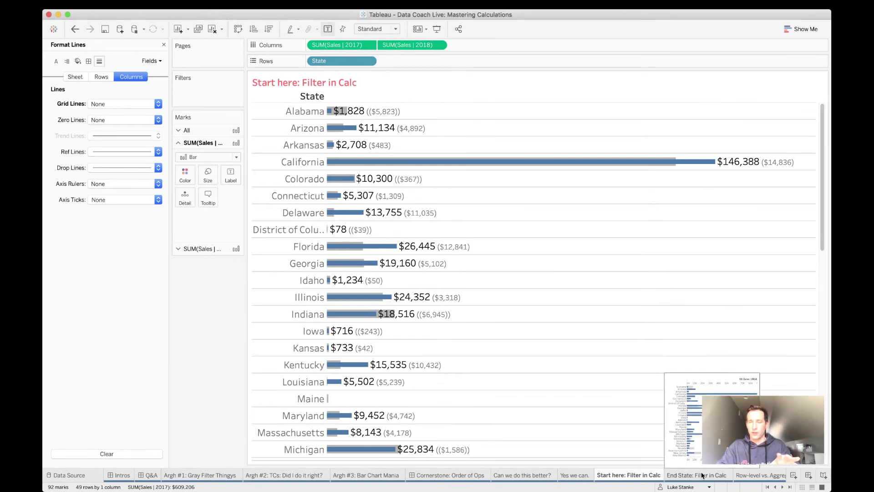
{"action": "left_click", "coordinate": [703, 475]}
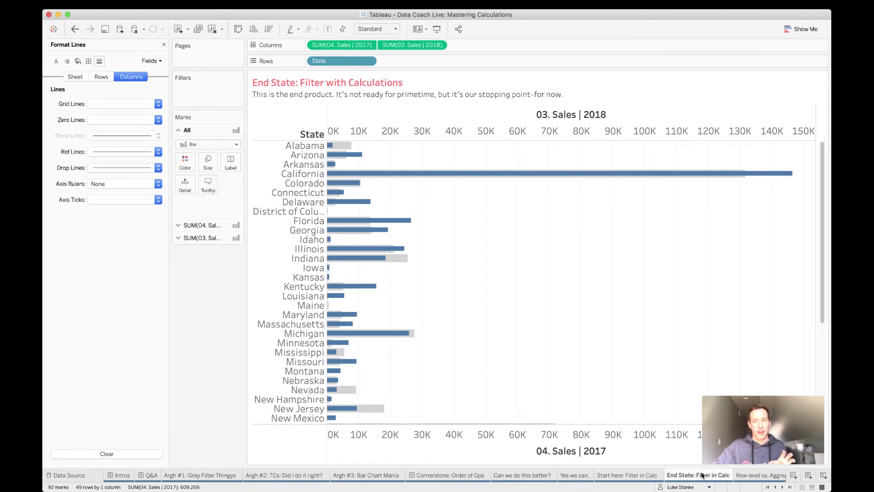
{"action": "left_click", "coordinate": [738, 479]}
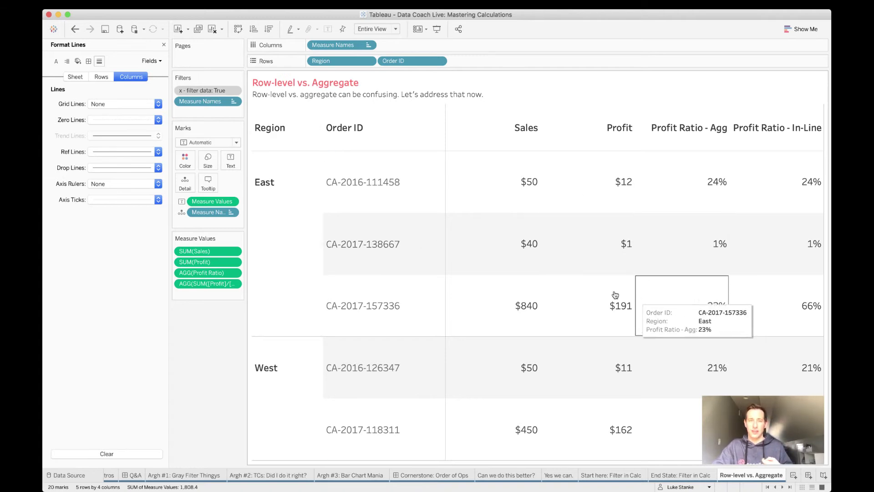
{"action": "left_click", "coordinate": [164, 44]}
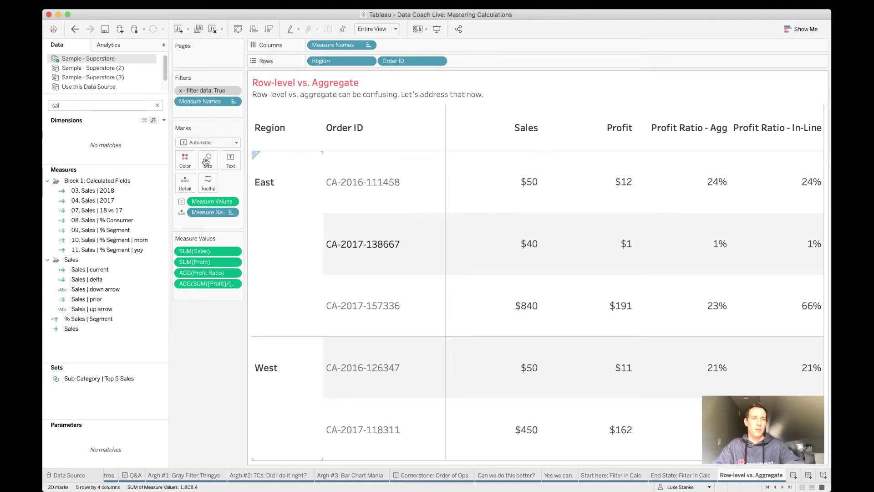
Step: Open the On your own: Labels with Deltas exercise sheet and select Use this Data Source to show its fields
{"action": "left_click", "coordinate": [93, 105]}
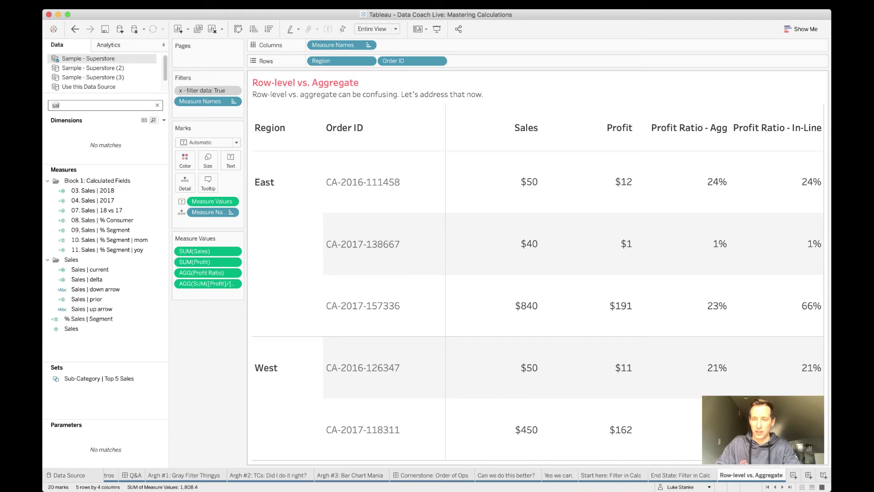
{"action": "left_click", "coordinate": [782, 488]}
{"action": "left_click", "coordinate": [782, 488]}
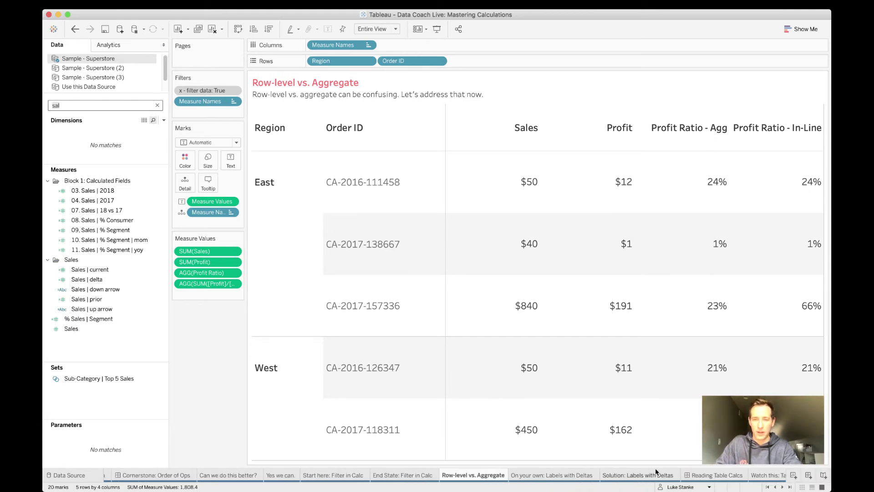
{"action": "left_click", "coordinate": [536, 475]}
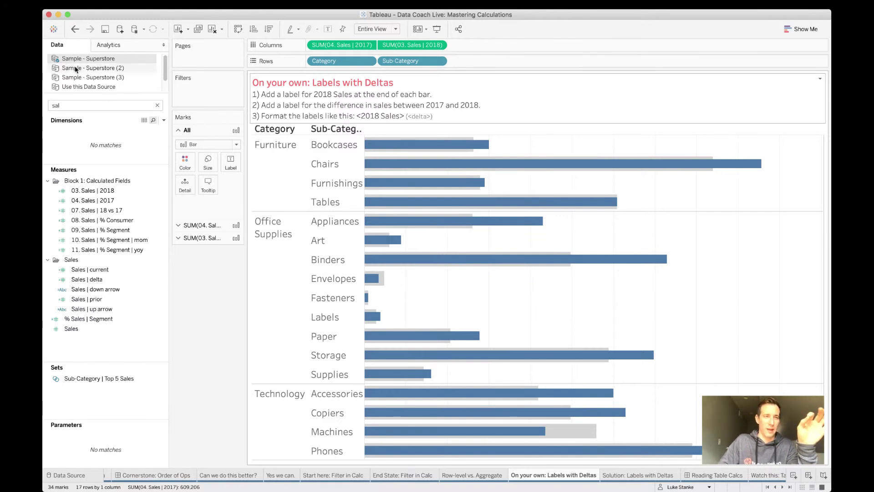
{"action": "left_click", "coordinate": [79, 86]}
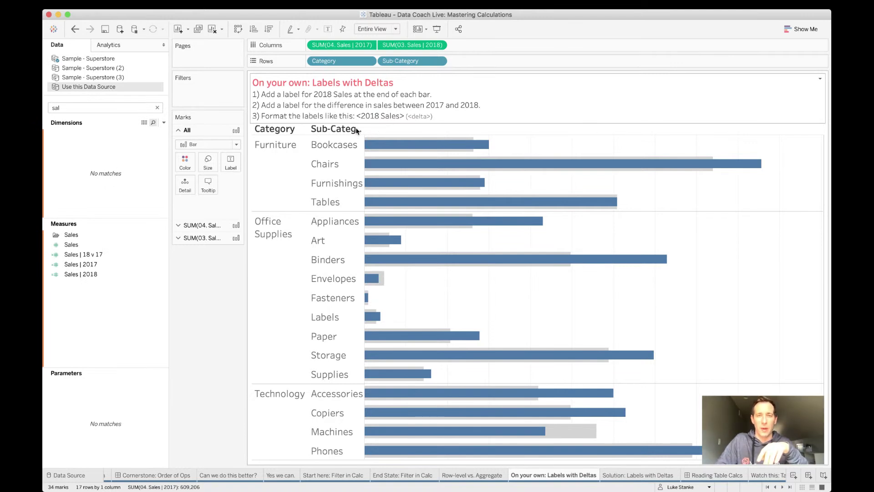
{"action": "mouse_move", "coordinate": [492, 149]}
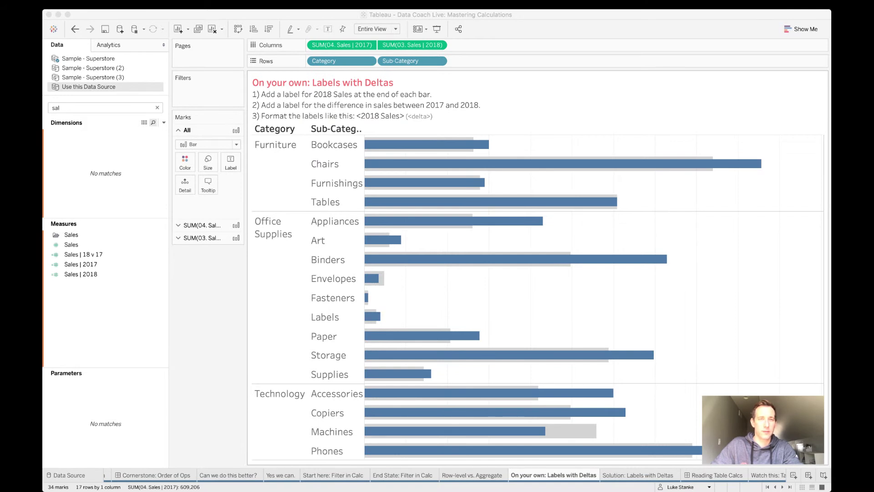
{"action": "left_click", "coordinate": [257, 445]}
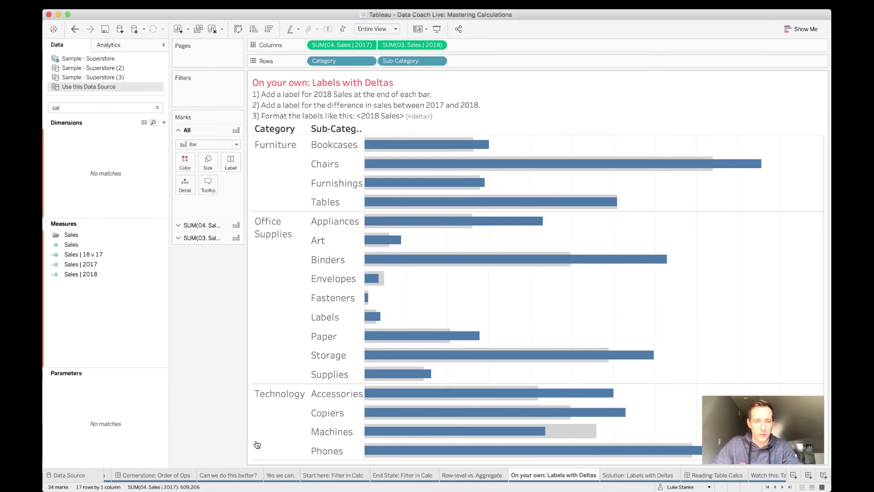
Step: Return to the Start here: Filter in Calc sheet, review the formula of the Sales | 18 v 17 calculation and close it
{"action": "left_click", "coordinate": [394, 476]}
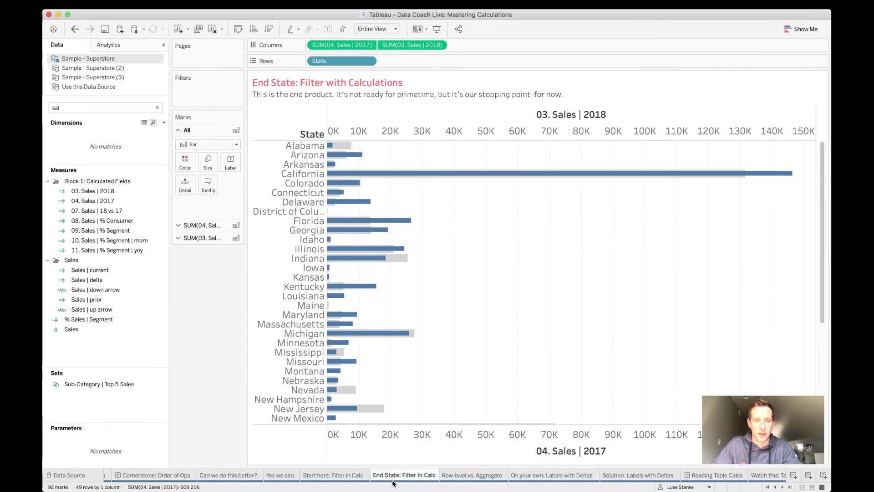
{"action": "left_click", "coordinate": [468, 476]}
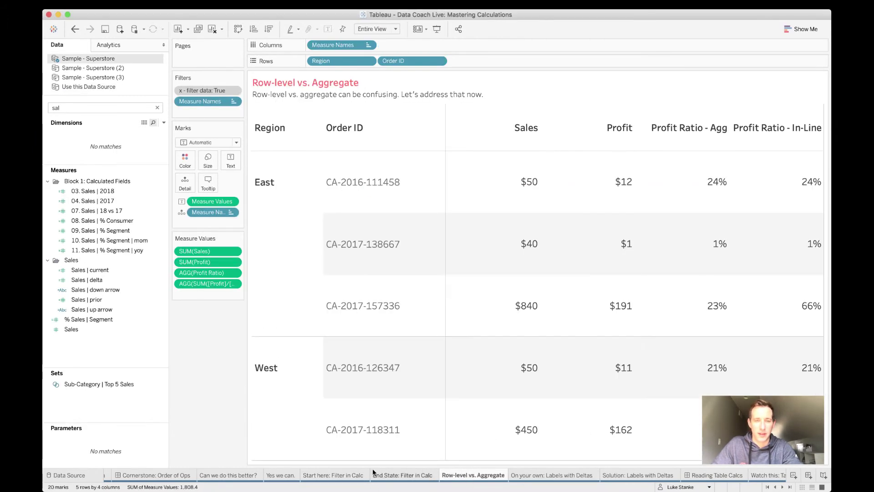
{"action": "left_click", "coordinate": [354, 476]}
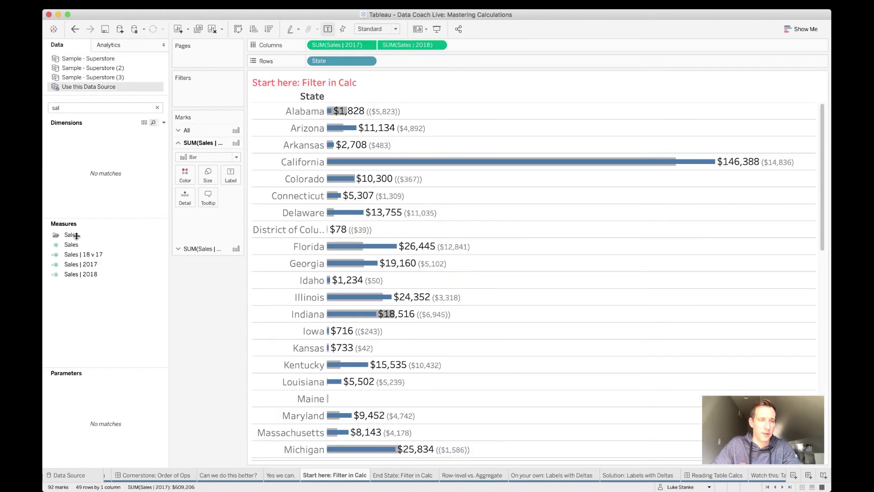
{"action": "right_click", "coordinate": [84, 257]}
{"action": "left_click", "coordinate": [125, 308]}
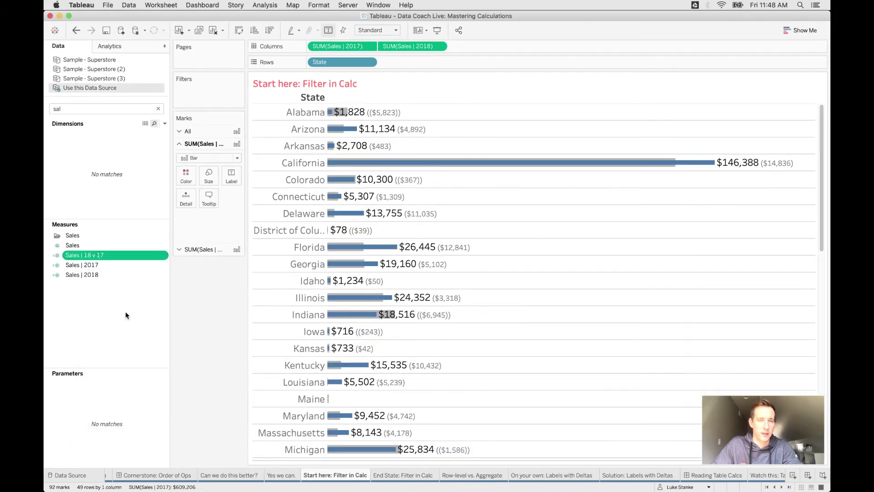
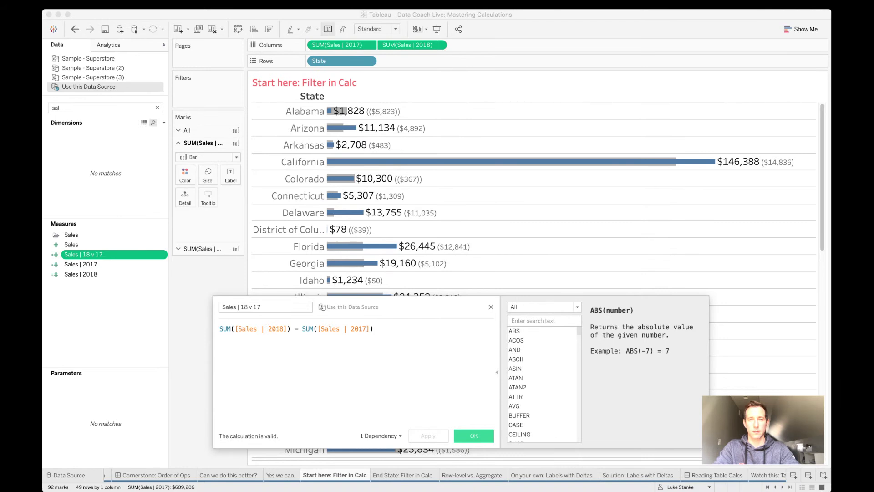
{"action": "left_click", "coordinate": [137, 347]}
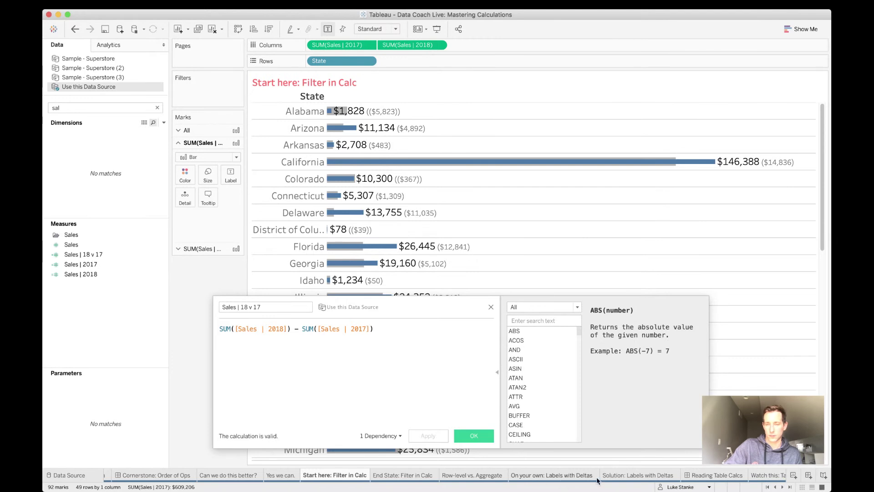
{"action": "mouse_move", "coordinate": [644, 481]}
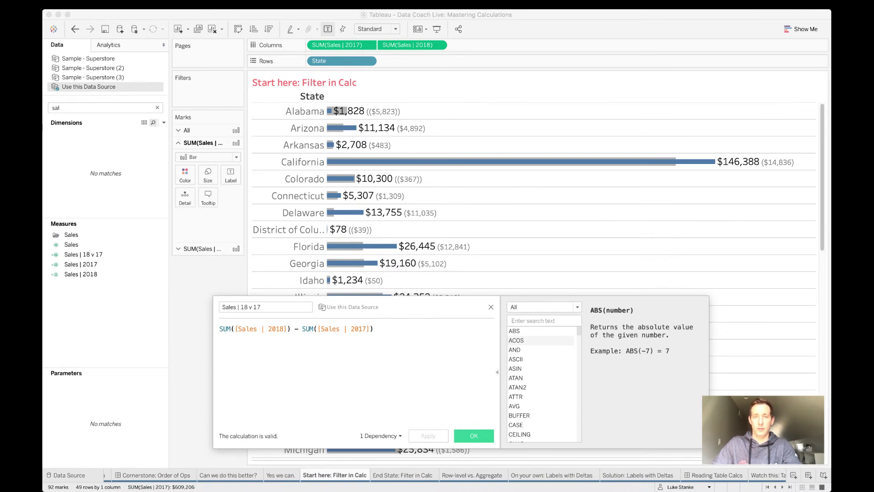
{"action": "left_click", "coordinate": [395, 230]}
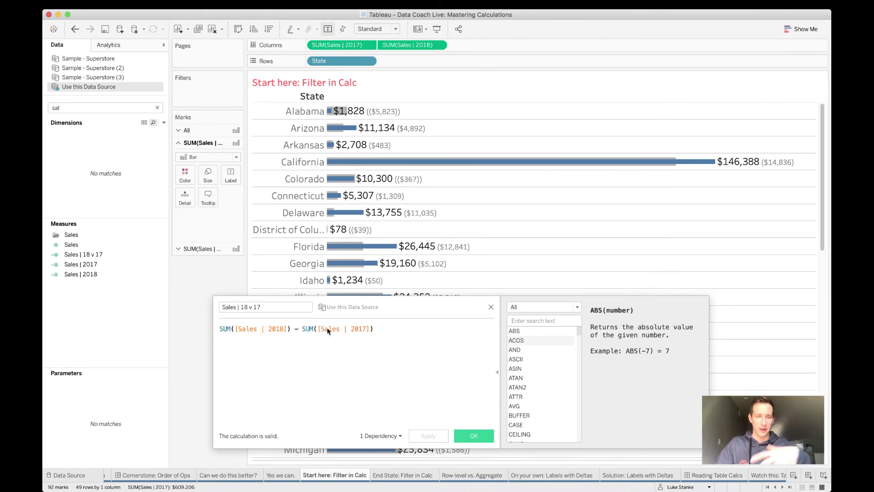
{"action": "left_click", "coordinate": [491, 307]}
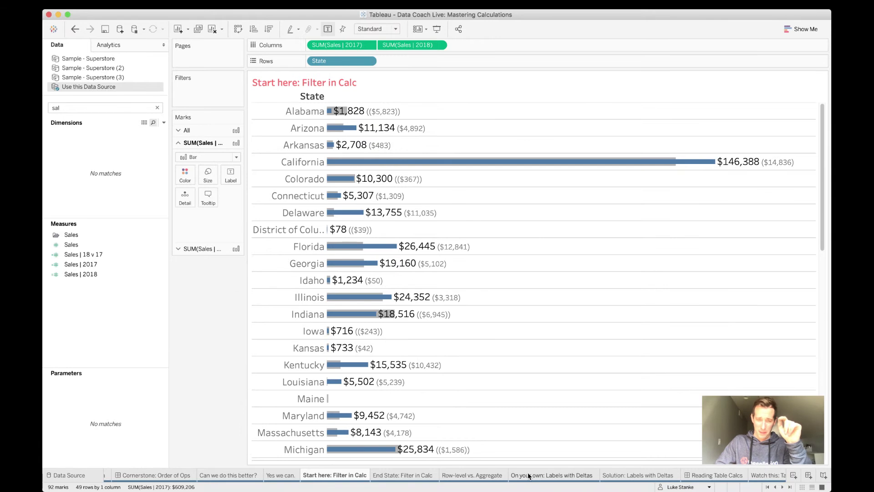
Step: Examine the percent of total settings and the example table on the Reading Table Calcs dashboard
{"action": "mouse_move", "coordinate": [528, 475]}
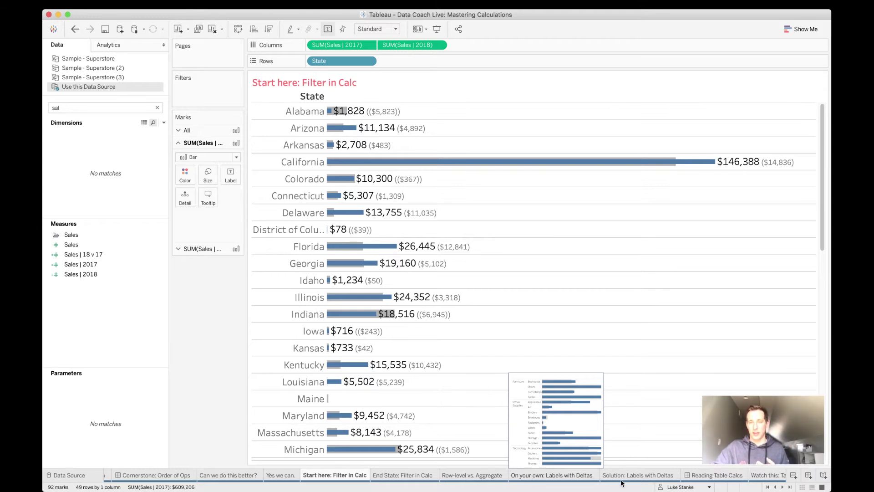
{"action": "left_click", "coordinate": [705, 475]}
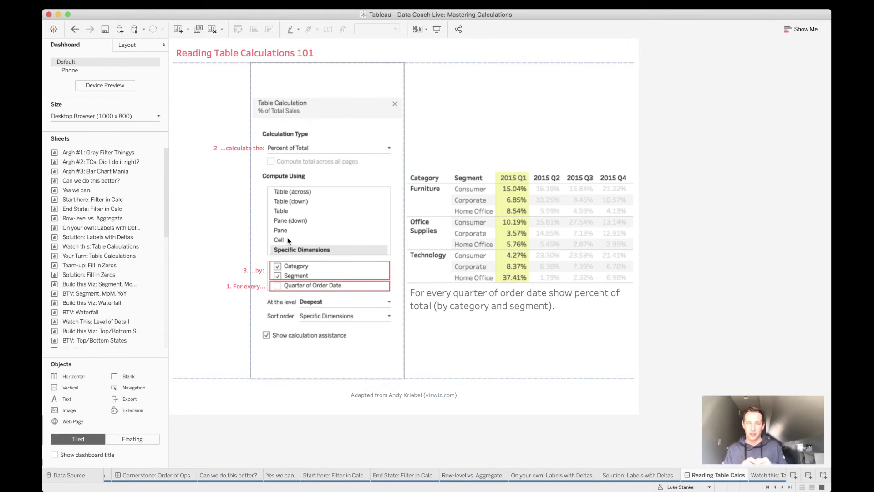
{"action": "left_click", "coordinate": [433, 196]}
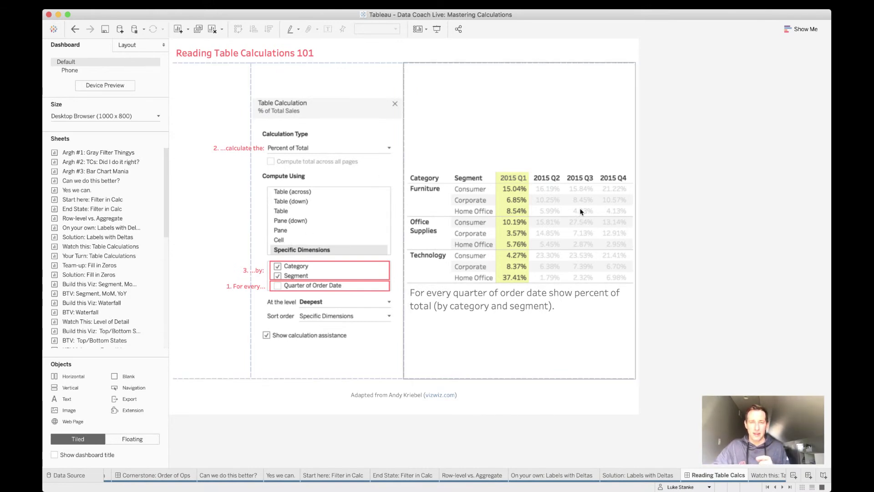
{"action": "left_click", "coordinate": [297, 300]}
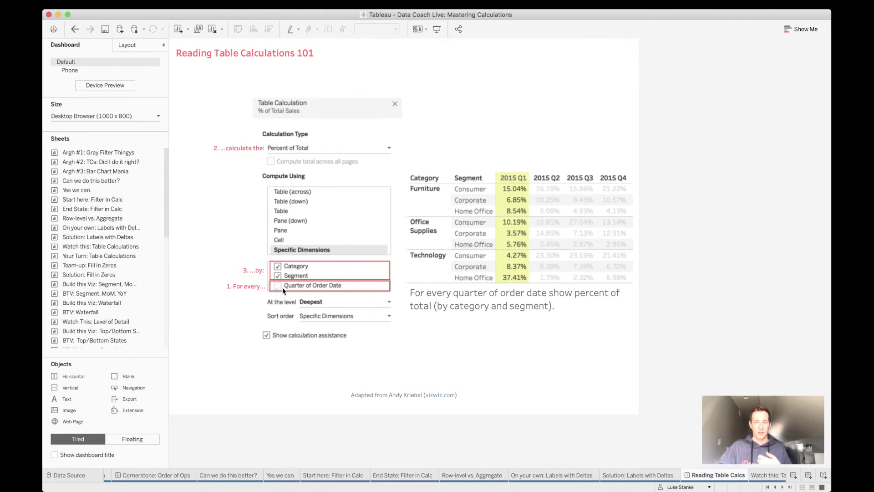
Step: Review the Watch this: Table Calculations sheet and the quick table calculations offered for SUM(Sales), rechecking the Reading Table Calcs dashboard and returning
{"action": "left_click", "coordinate": [770, 475]}
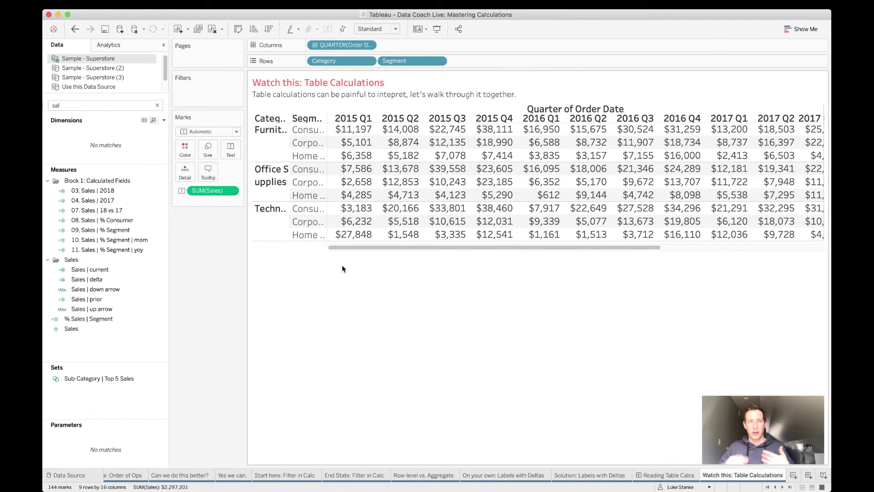
{"action": "right_click", "coordinate": [208, 193]}
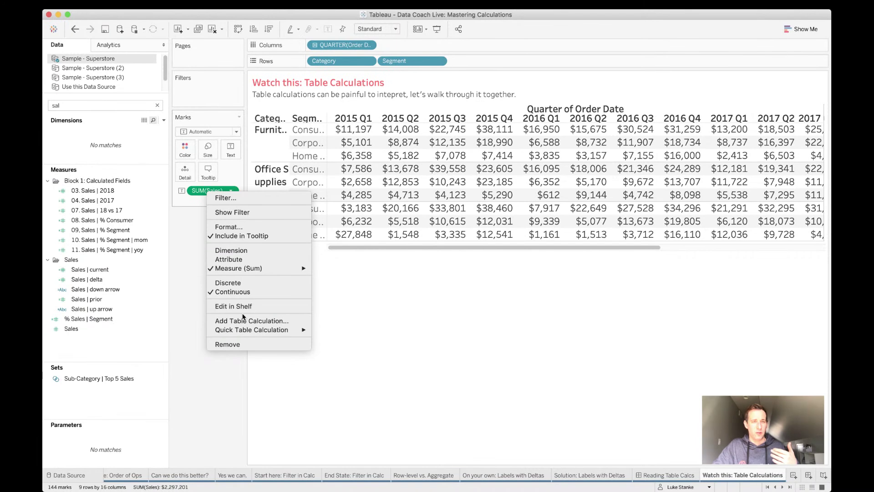
{"action": "mouse_move", "coordinate": [257, 331]}
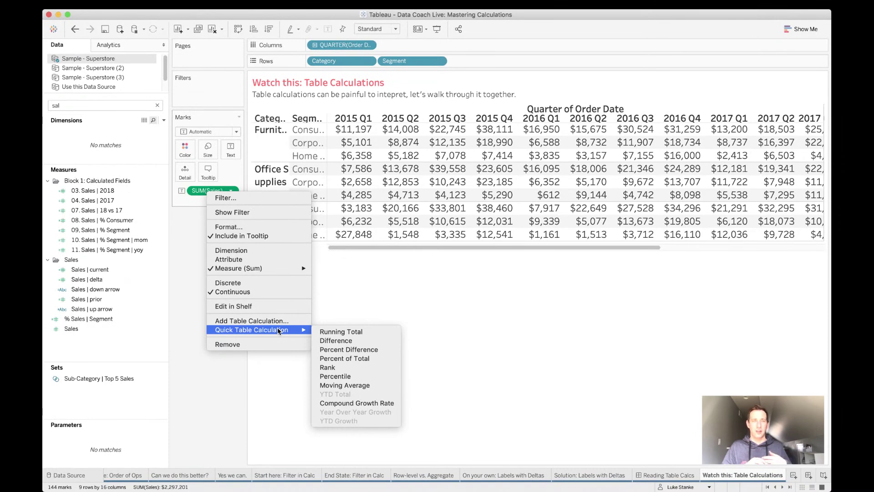
{"action": "left_click", "coordinate": [660, 466]}
{"action": "left_click", "coordinate": [666, 475]}
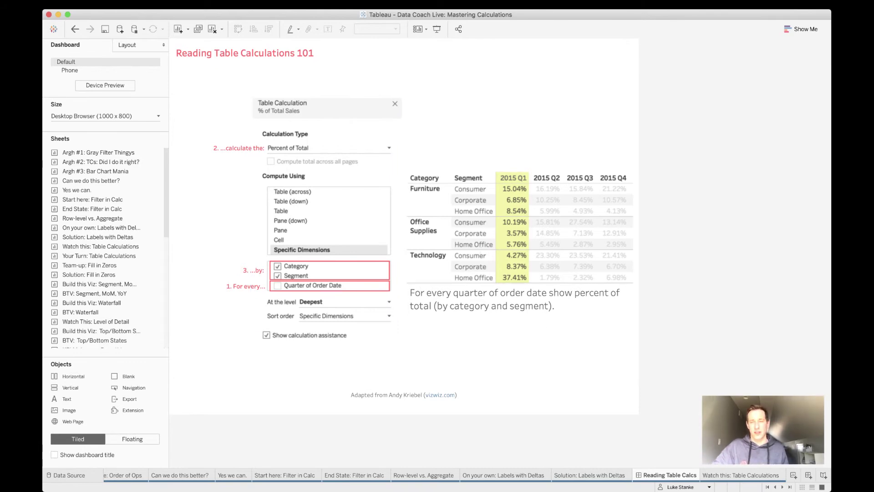
{"action": "left_click", "coordinate": [719, 476]}
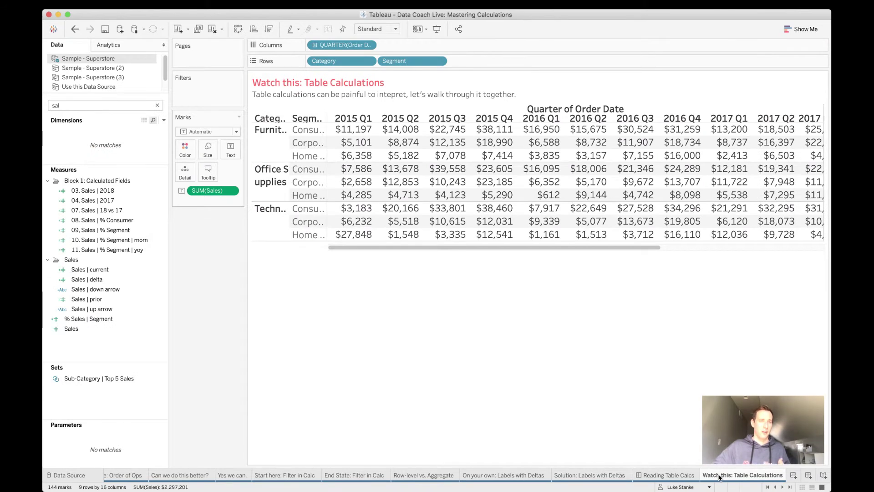
Step: Add a table calculation to SUM(Sales), computed using the specific dimensions Quarter of Order Date and Segment
{"action": "right_click", "coordinate": [208, 191]}
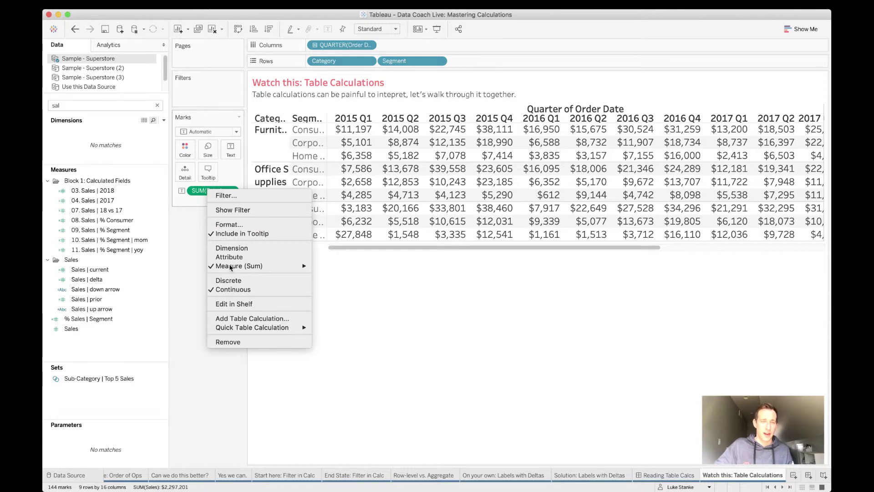
{"action": "left_click", "coordinate": [248, 318]}
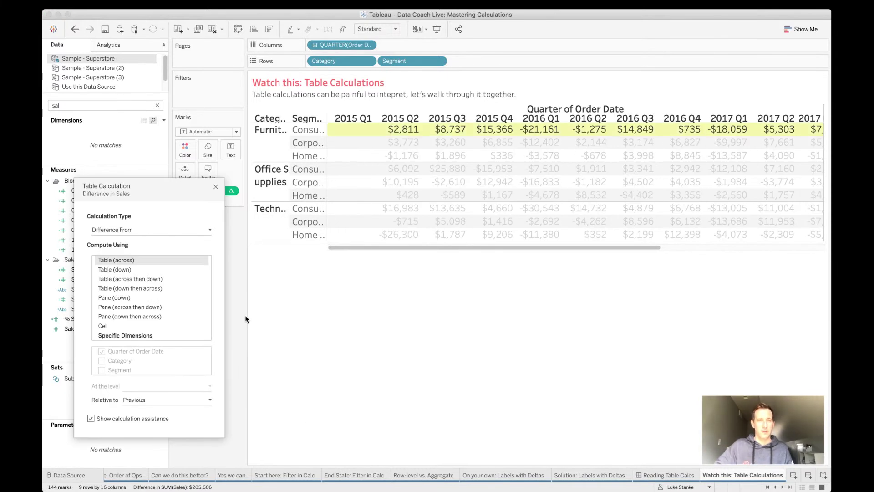
{"action": "left_click_drag", "start_coordinate": [107, 343], "coordinate": [316, 343]}
{"action": "left_click", "coordinate": [313, 330]}
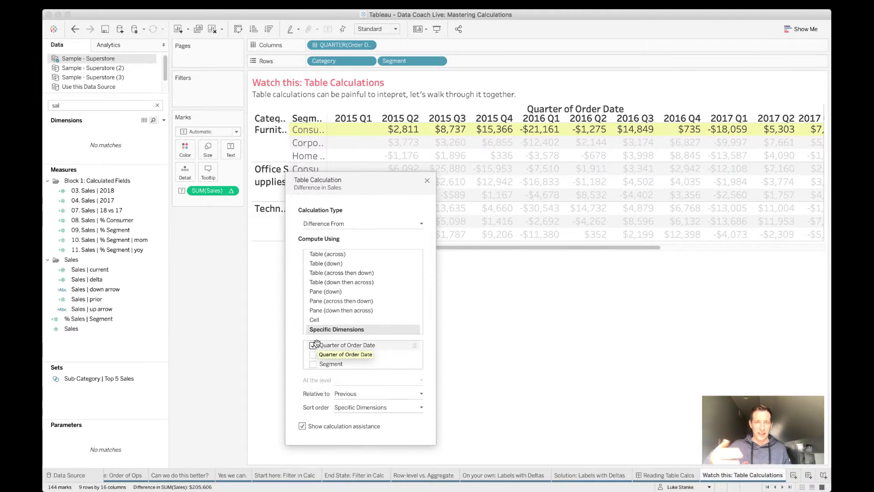
{"action": "left_click_drag", "start_coordinate": [316, 342], "coordinate": [316, 344]}
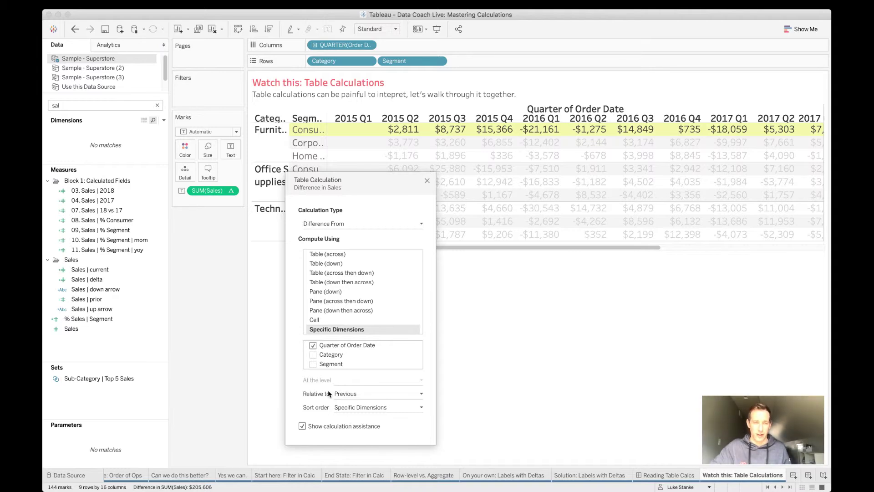
{"action": "left_click", "coordinate": [313, 365]}
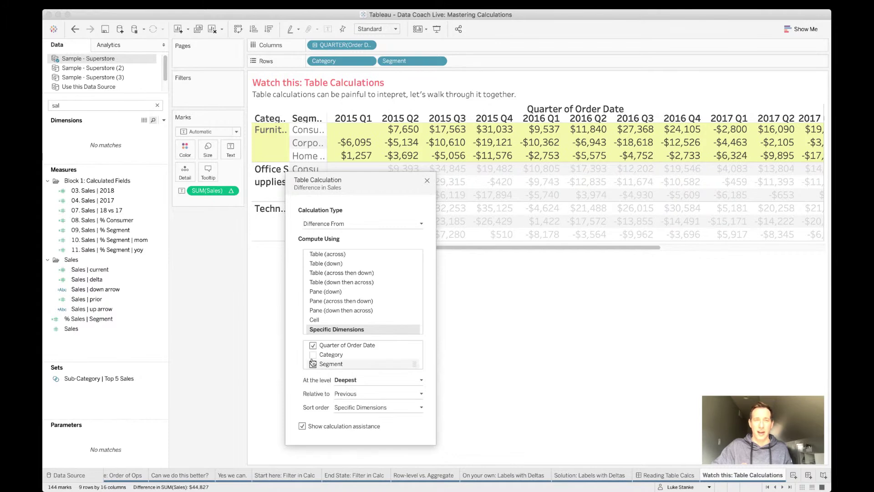
Step: Change the table calculation type to Percent of Total and compute it by Segment only
{"action": "left_click", "coordinate": [325, 225]}
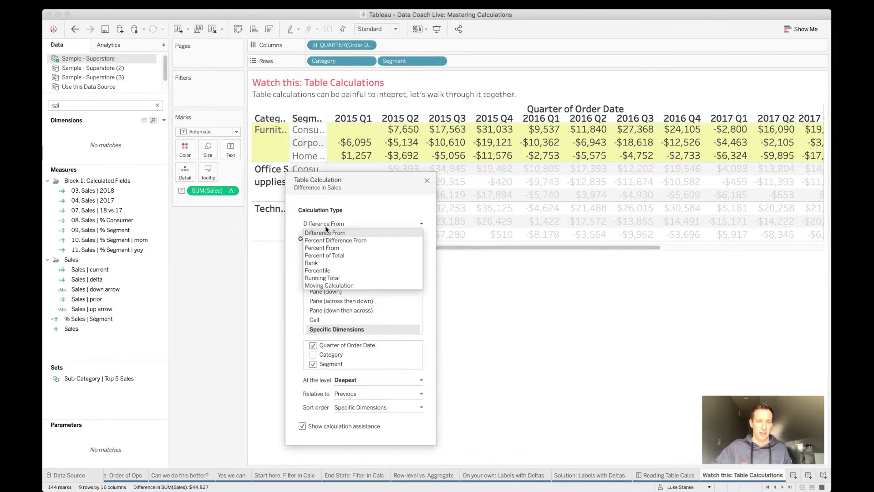
{"action": "left_click", "coordinate": [330, 258]}
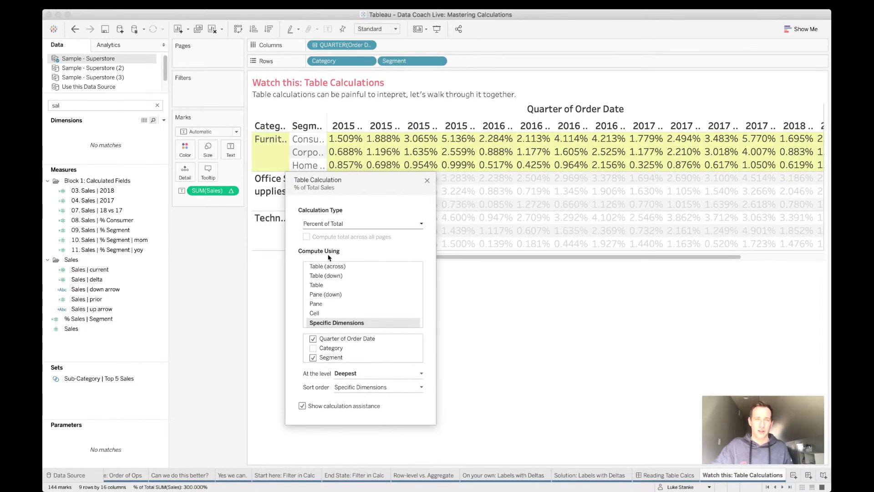
{"action": "left_click_drag", "start_coordinate": [341, 182], "coordinate": [612, 197]}
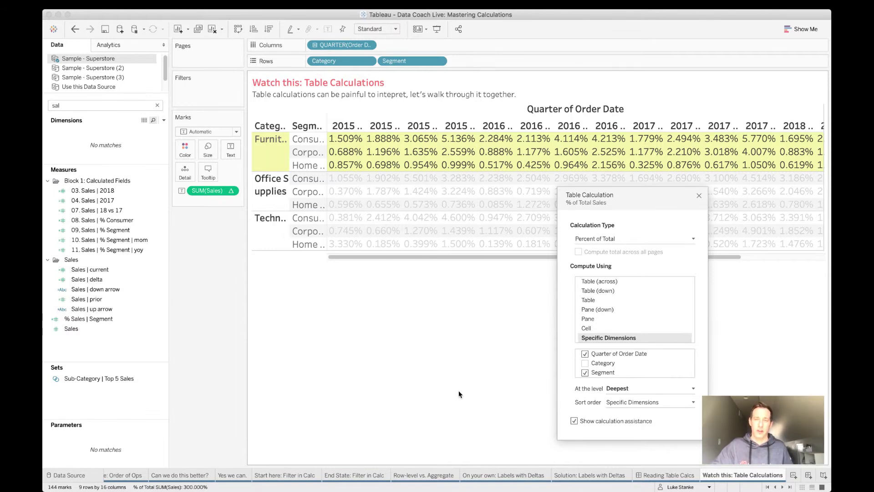
{"action": "left_click", "coordinate": [584, 355]}
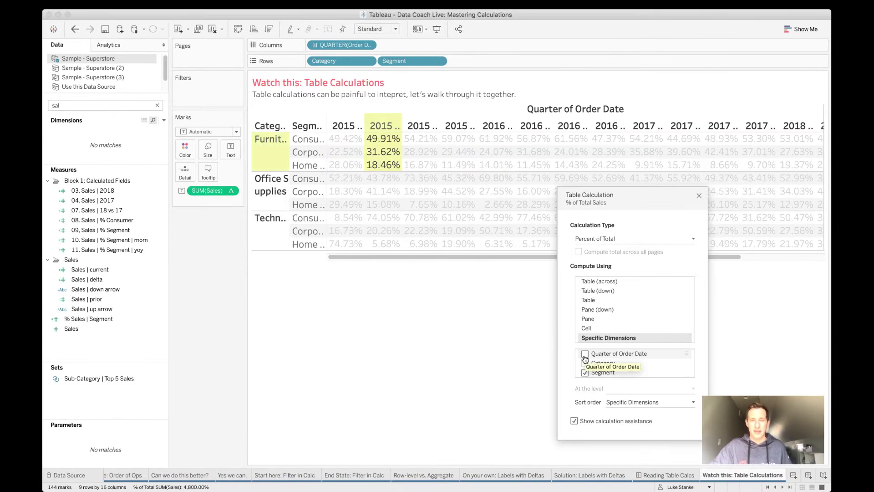
{"action": "mouse_move", "coordinate": [380, 153]}
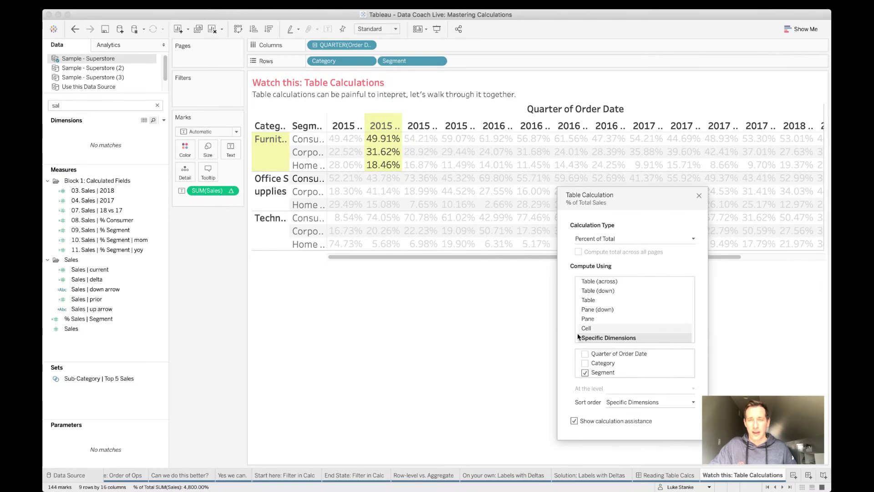
Step: Compute the percent of total by Category instead of Segment
{"action": "left_click", "coordinate": [585, 373]}
{"action": "left_click", "coordinate": [585, 364]}
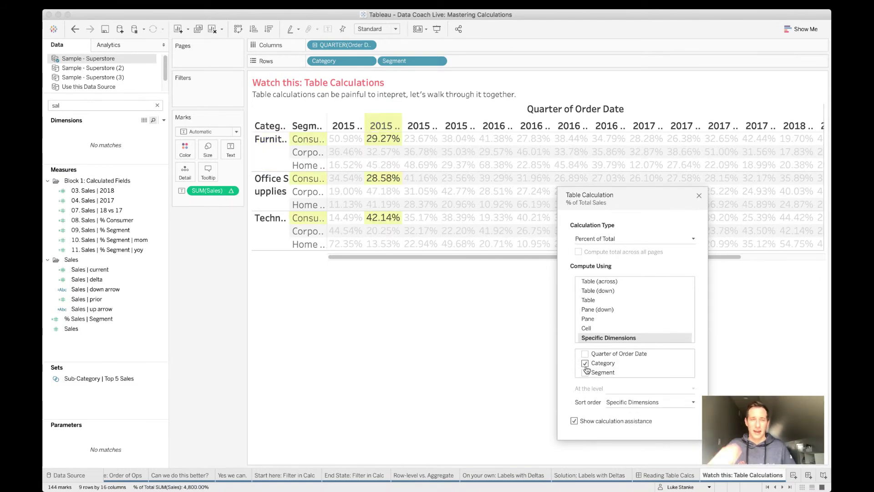
{"action": "left_click", "coordinate": [265, 159]}
{"action": "left_click", "coordinate": [266, 159]}
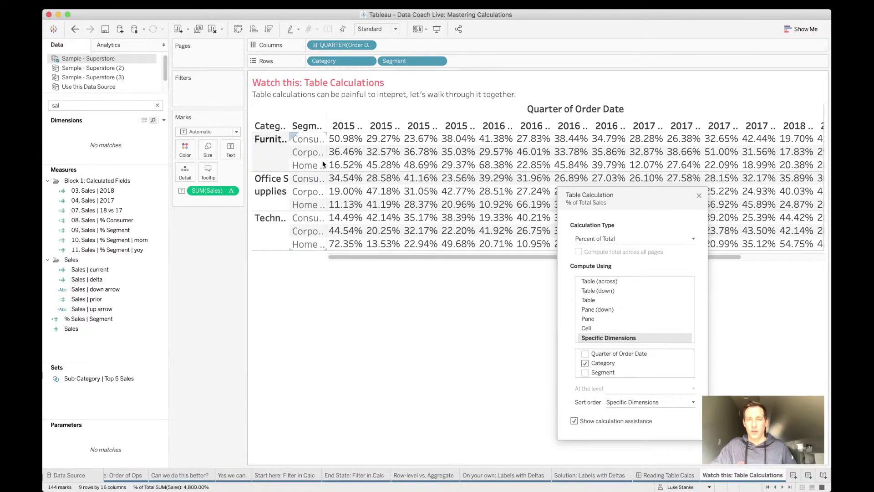
Step: Include Segment alongside Category in the percent of total computation and close the table calculation settings
{"action": "left_click", "coordinate": [585, 363]}
{"action": "left_click", "coordinate": [585, 363]}
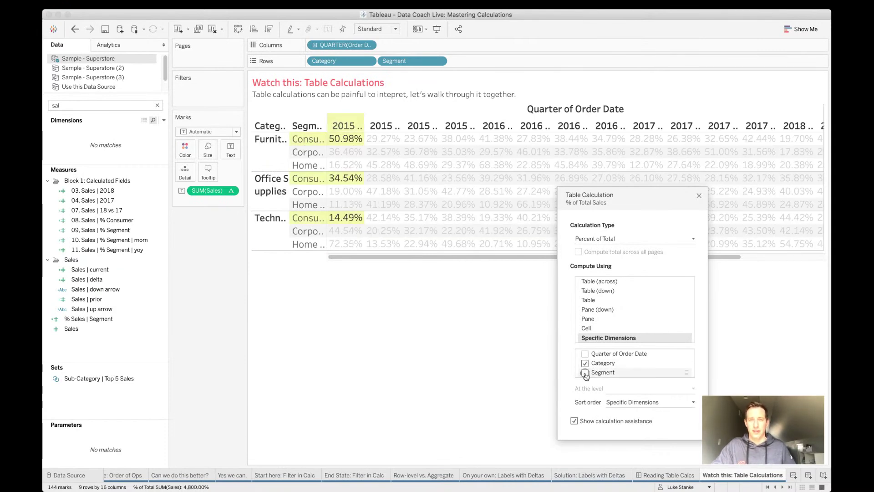
{"action": "left_click", "coordinate": [585, 373]}
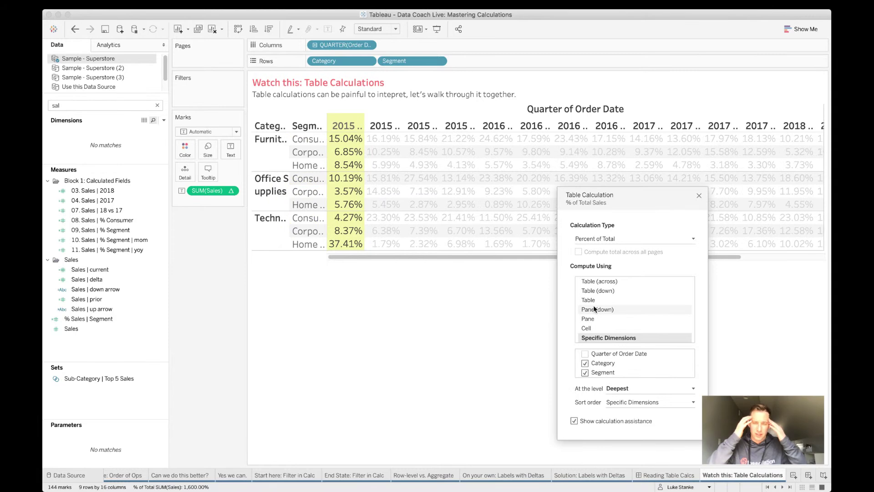
{"action": "left_click", "coordinate": [698, 195]}
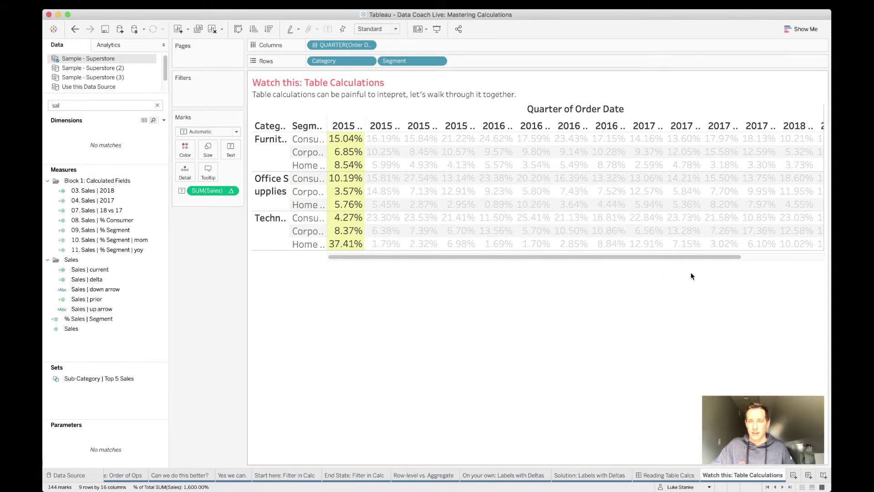
Step: Open the Your Turn: Table Calculations sheet and add a table calculation to SUM(Sales)
{"action": "left_click", "coordinate": [782, 487]}
{"action": "left_click", "coordinate": [782, 487]}
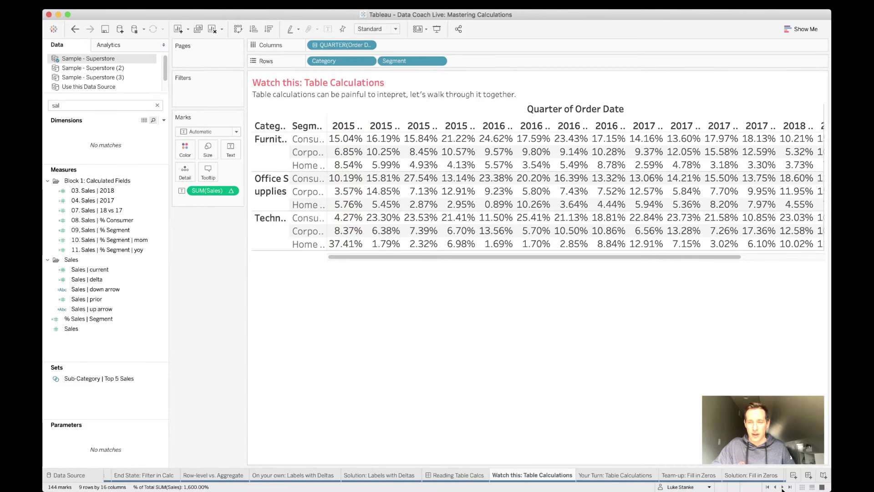
{"action": "left_click", "coordinate": [624, 476]}
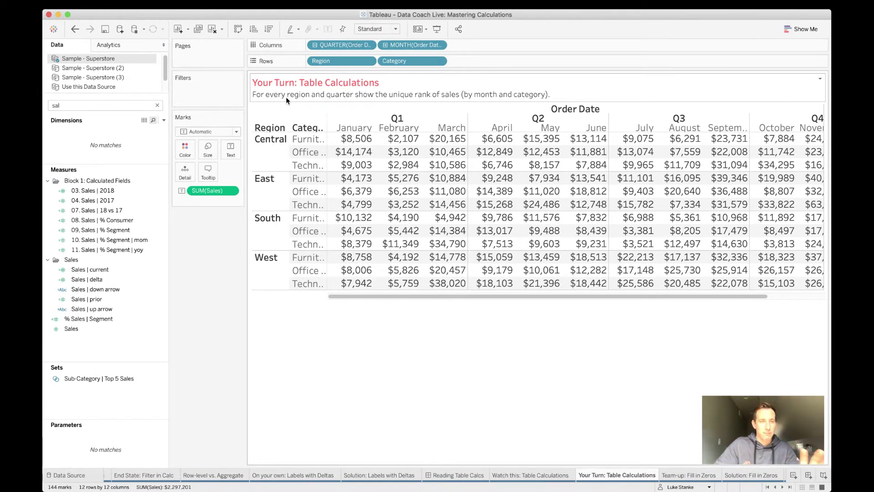
{"action": "right_click", "coordinate": [205, 195]}
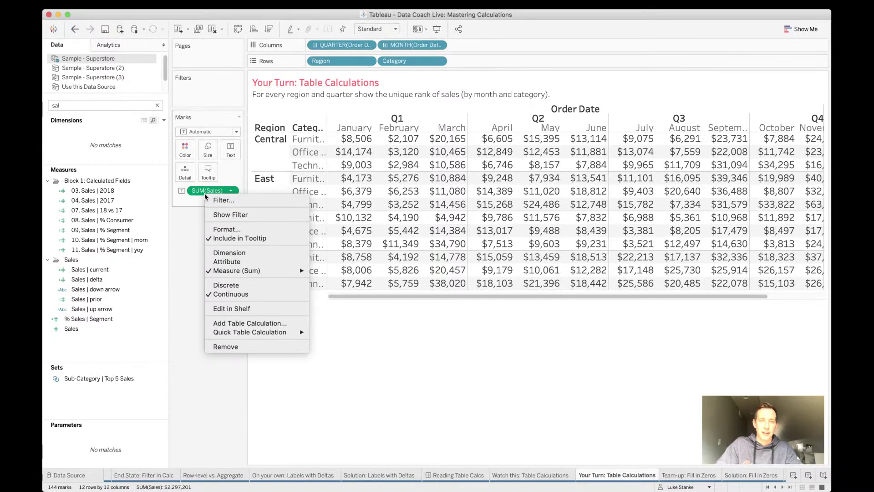
{"action": "left_click", "coordinate": [261, 324]}
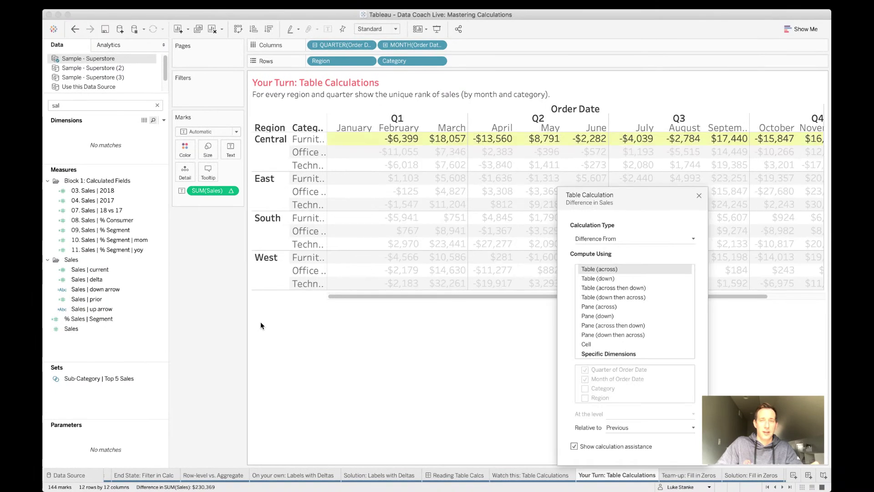
Step: Set the calculation type to Rank with the Unique (1, 2, 3, 4) ranking method
{"action": "left_click", "coordinate": [622, 242]}
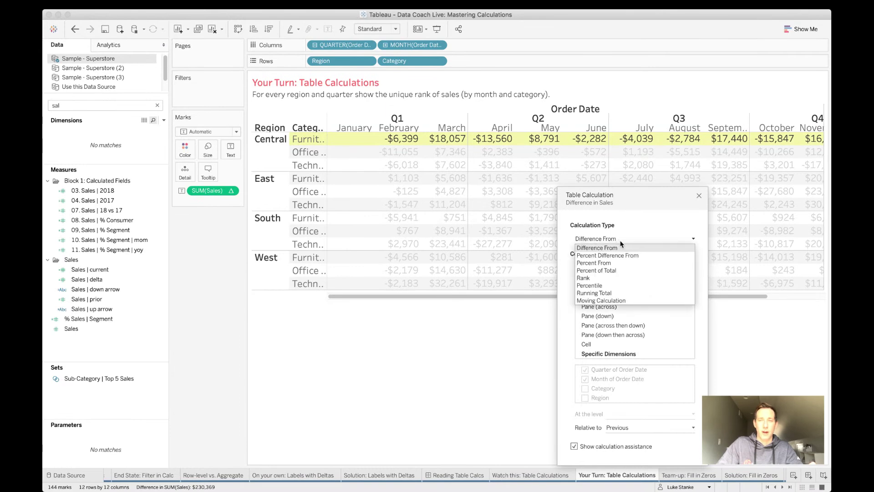
{"action": "left_click", "coordinate": [626, 279]}
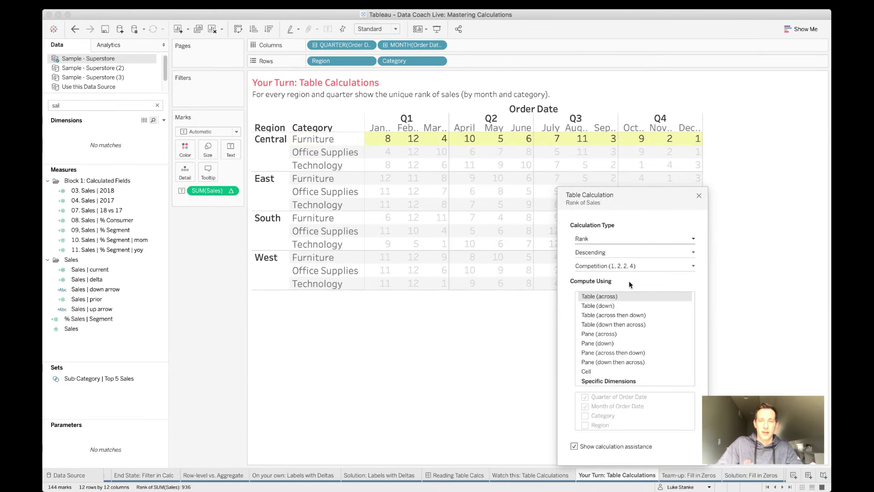
{"action": "left_click", "coordinate": [609, 266]}
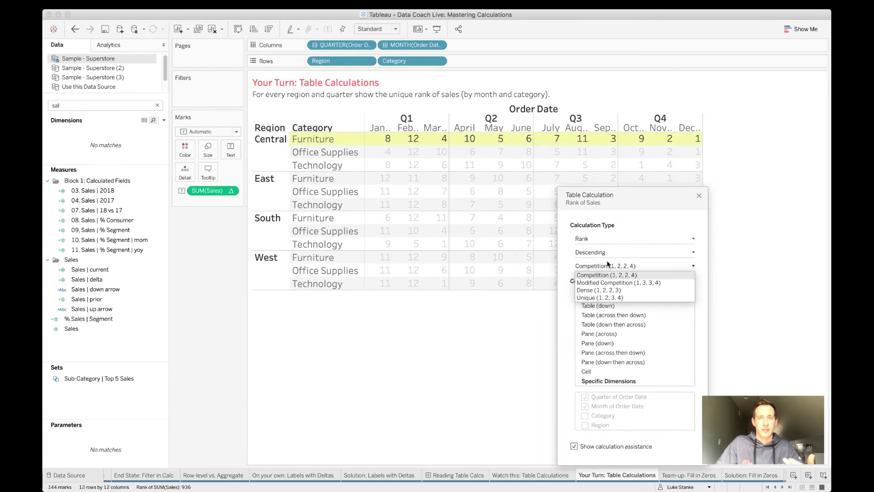
{"action": "left_click", "coordinate": [604, 297]}
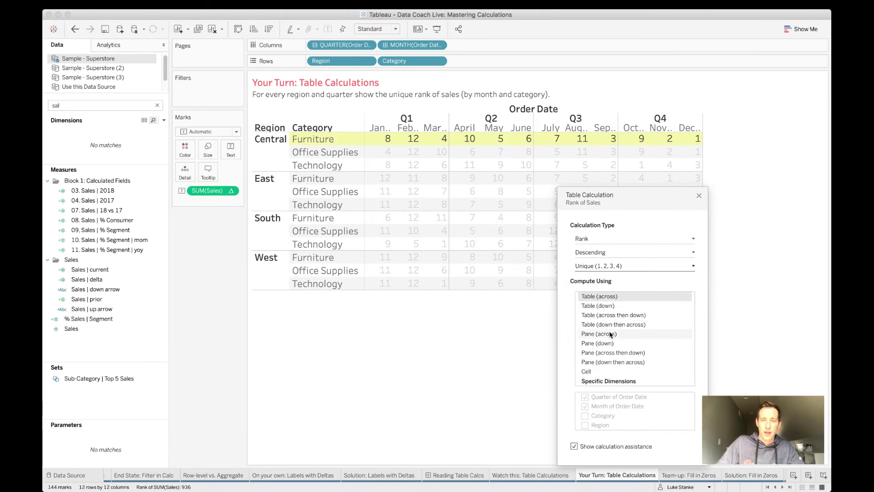
Step: Compute the rank using only Month of Order Date and Category as specific dimensions, and inspect the Central region's Q1 ranks
{"action": "left_click", "coordinate": [599, 382]}
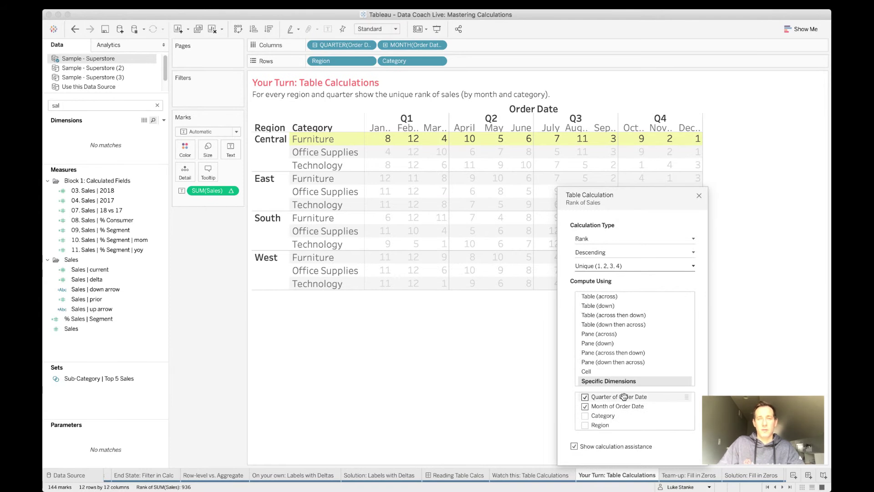
{"action": "left_click", "coordinate": [586, 416]}
{"action": "left_click", "coordinate": [585, 397]}
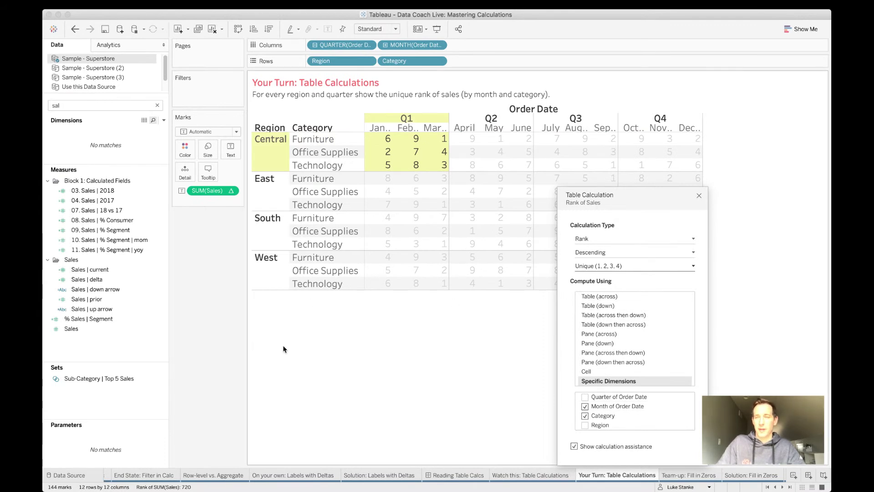
{"action": "left_click_drag", "start_coordinate": [631, 201], "coordinate": [715, 105]}
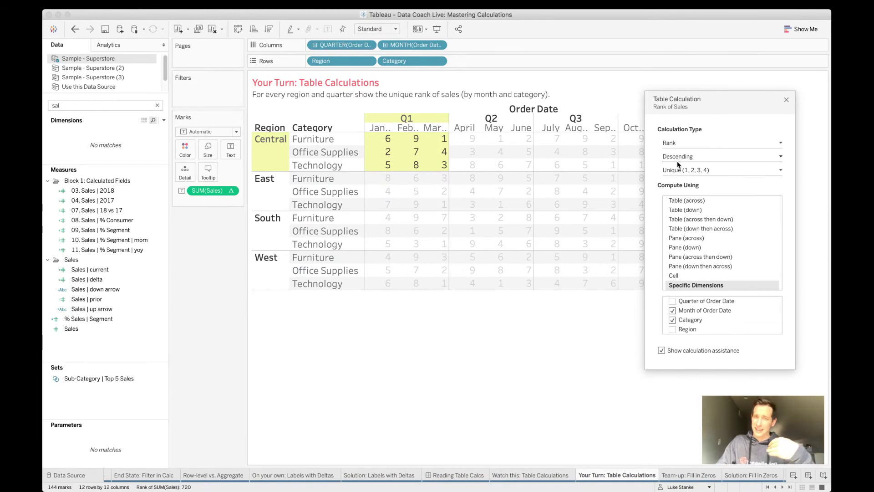
{"action": "mouse_move", "coordinate": [425, 138]}
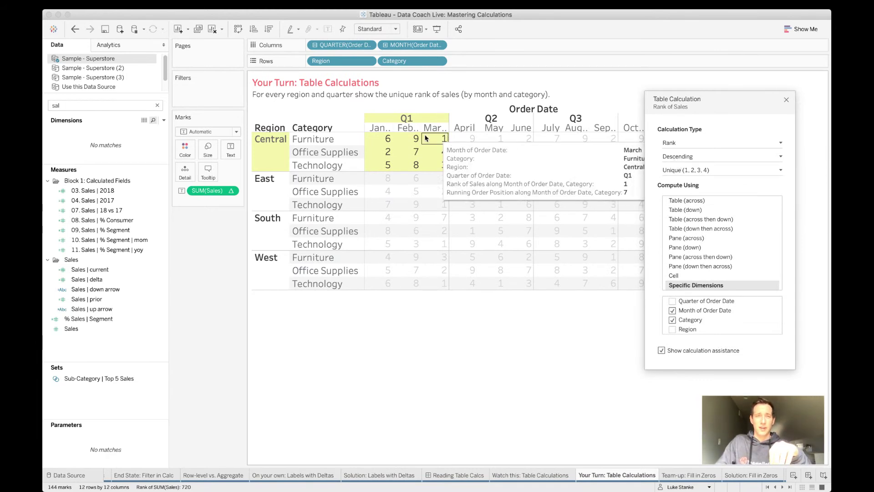
{"action": "mouse_move", "coordinate": [420, 156]}
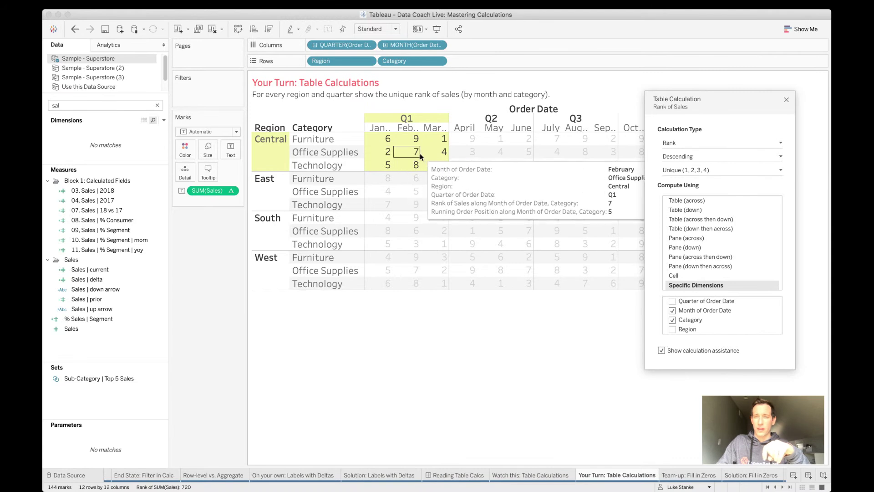
{"action": "mouse_move", "coordinate": [427, 175]}
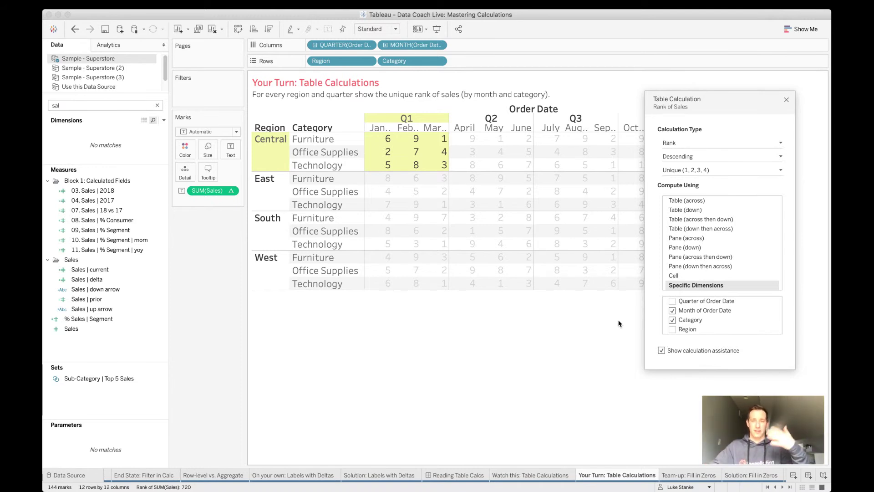
Step: Open the Team-up: Fill in Zeros sheet
{"action": "left_click", "coordinate": [673, 479]}
{"action": "left_click", "coordinate": [673, 479]}
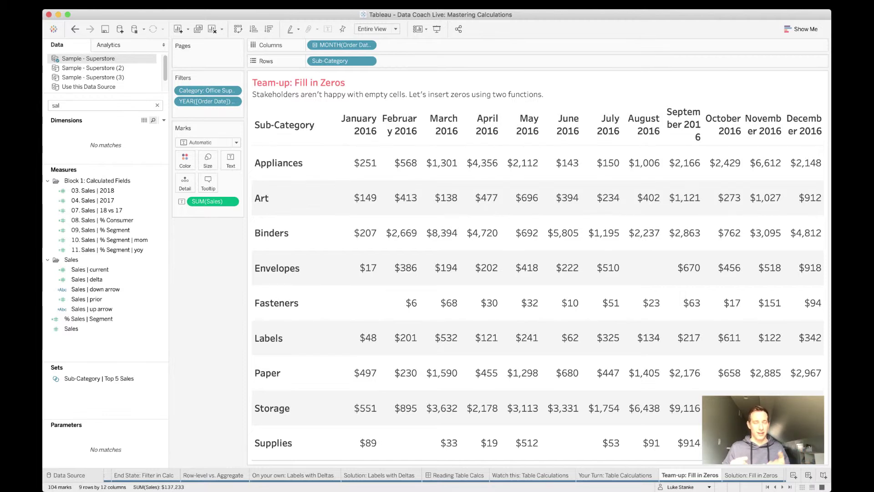
{"action": "left_click", "coordinate": [164, 121]}
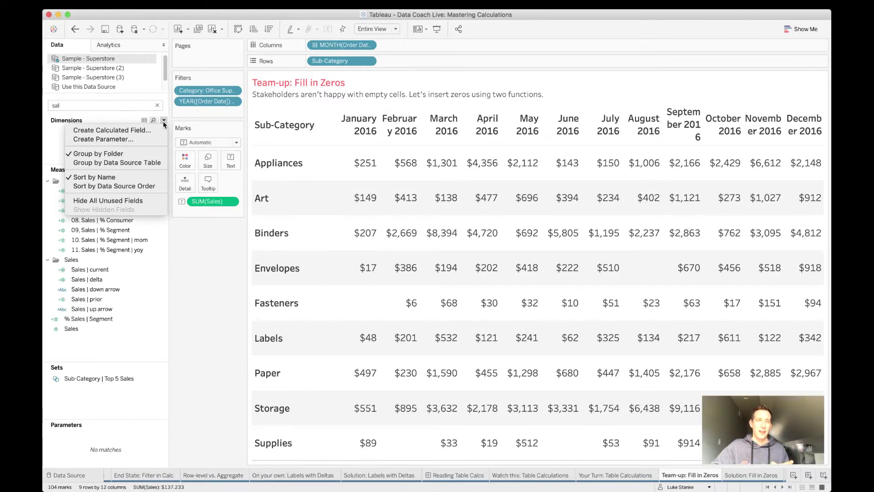
{"action": "left_click", "coordinate": [112, 129]}
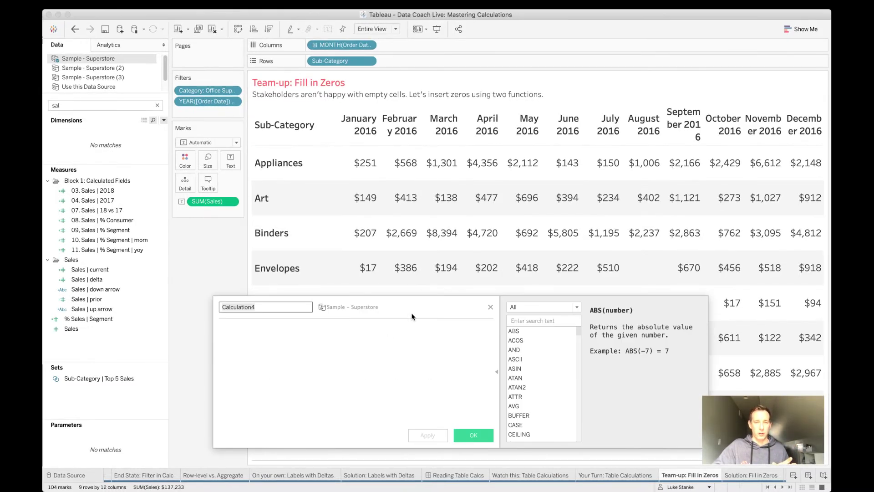
{"action": "left_click", "coordinate": [497, 371]}
{"action": "left_click_drag", "start_coordinate": [420, 307], "coordinate": [338, 142]}
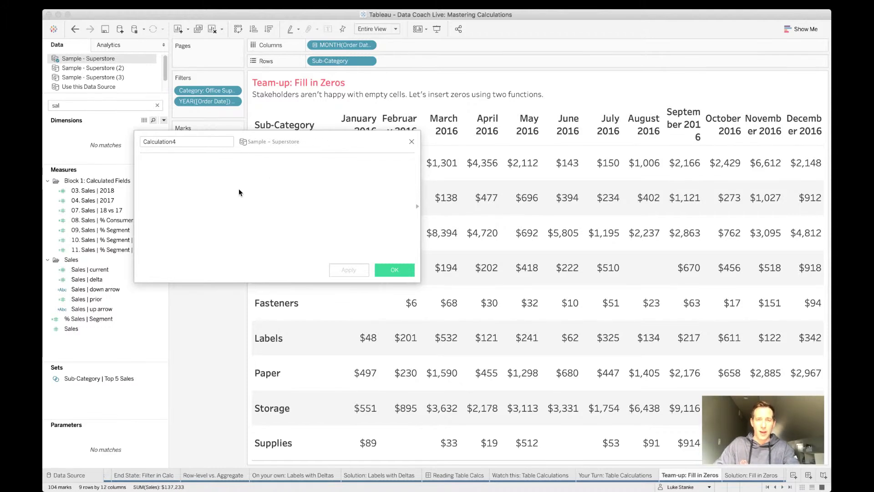
{"action": "left_click", "coordinate": [659, 270]}
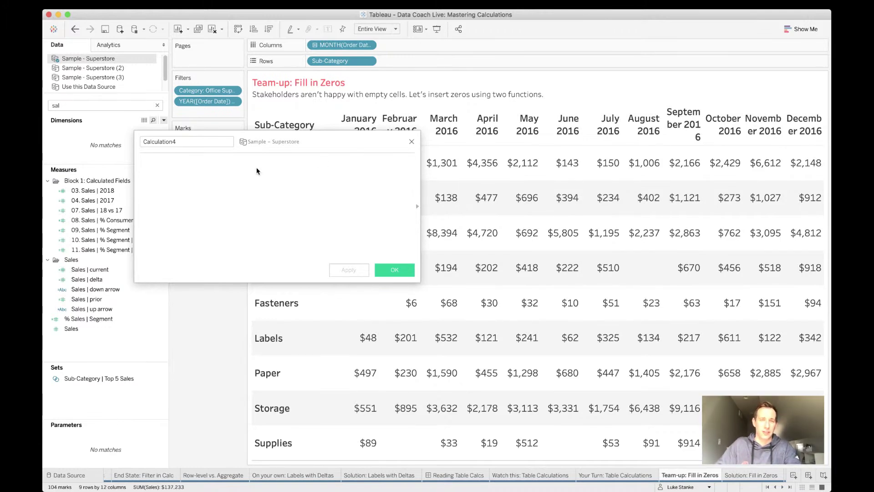
{"action": "left_click", "coordinate": [412, 142]}
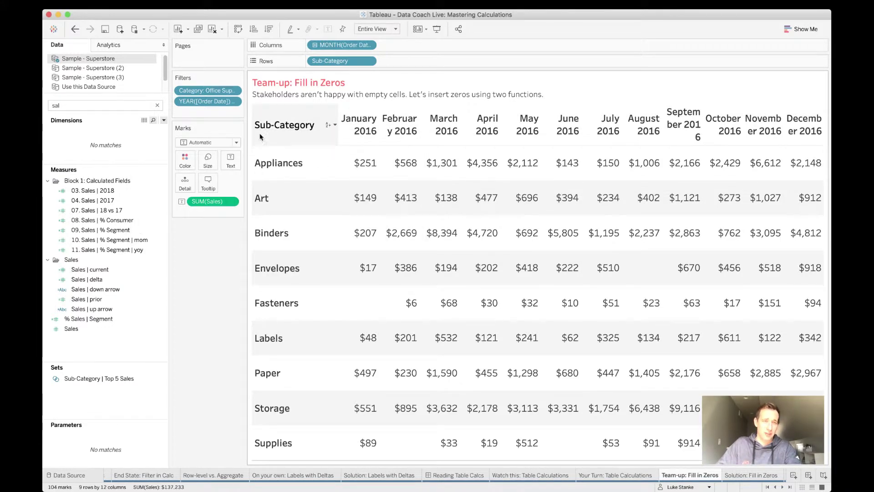
Step: Start creating a calculated field in the Sample - Superstore data source
{"action": "left_click", "coordinate": [164, 120]}
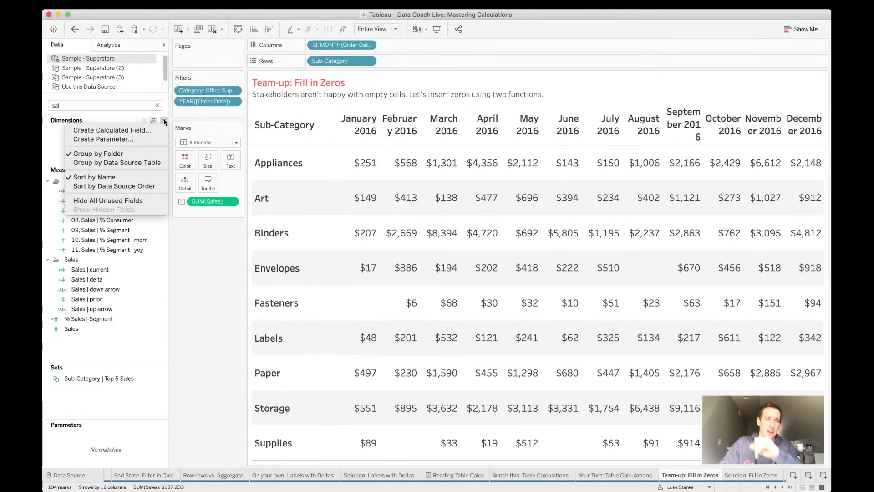
Step: Start a new calculated field and use the SUM(Sales) measure from the view as its formula
{"action": "left_click", "coordinate": [156, 129]}
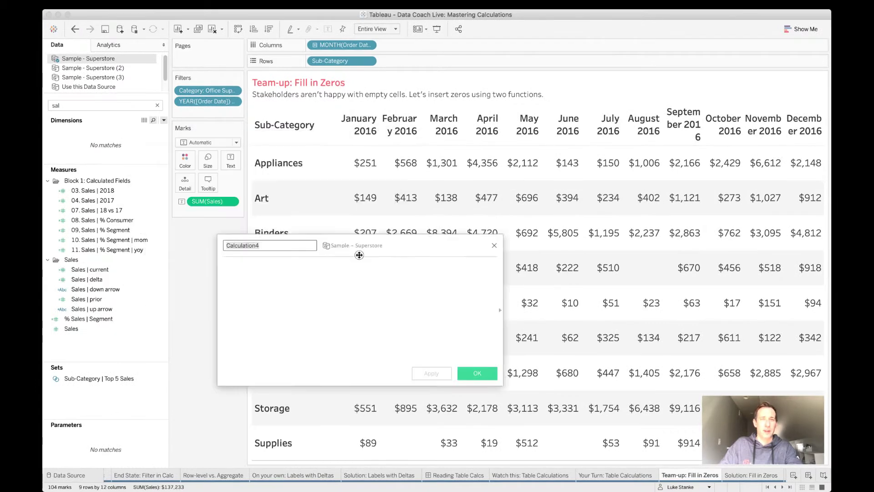
{"action": "left_click_drag", "start_coordinate": [359, 255], "coordinate": [420, 341]}
{"action": "left_click", "coordinate": [374, 353]}
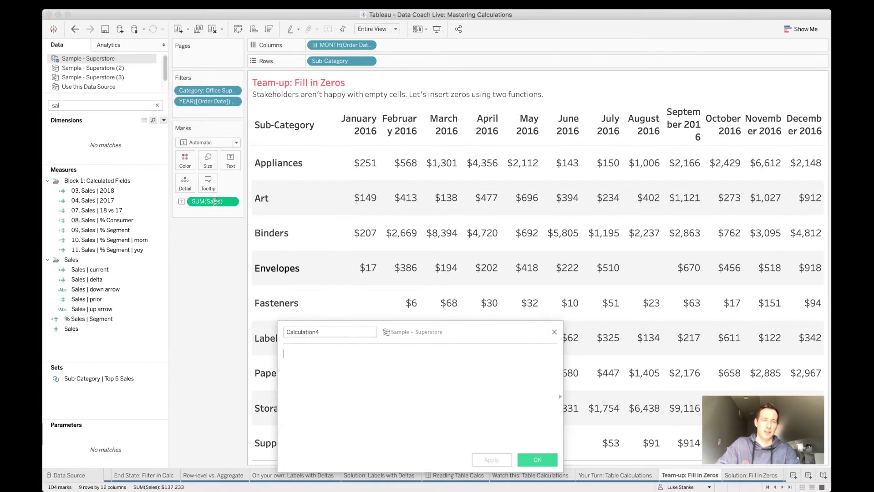
{"action": "left_click_drag", "start_coordinate": [210, 203], "coordinate": [338, 371]}
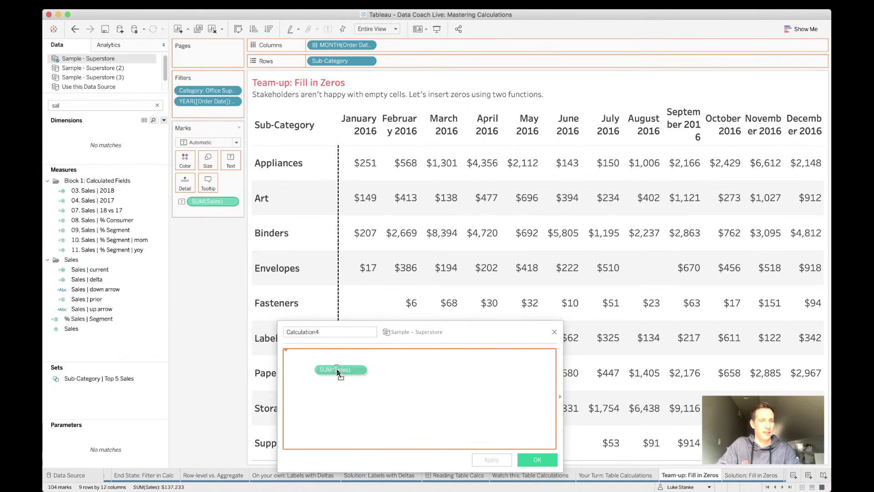
{"action": "left_click_drag", "start_coordinate": [338, 371], "coordinate": [338, 373]}
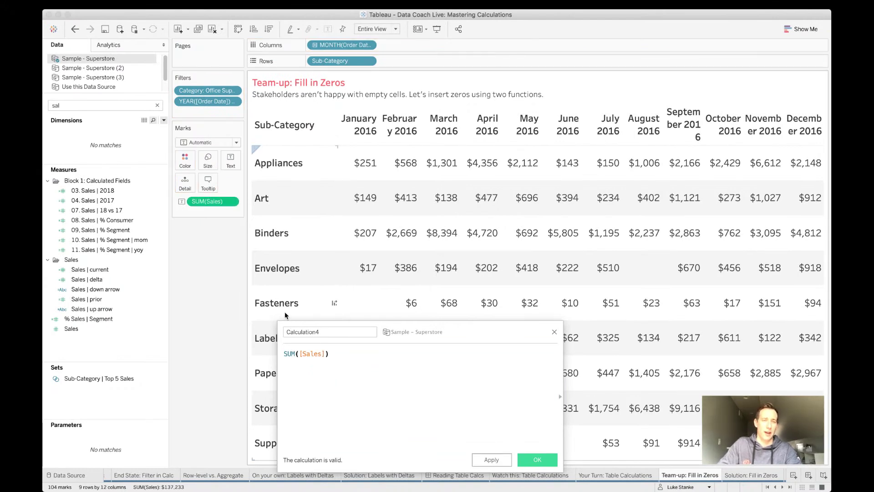
{"action": "left_click_drag", "start_coordinate": [426, 338], "coordinate": [443, 273]}
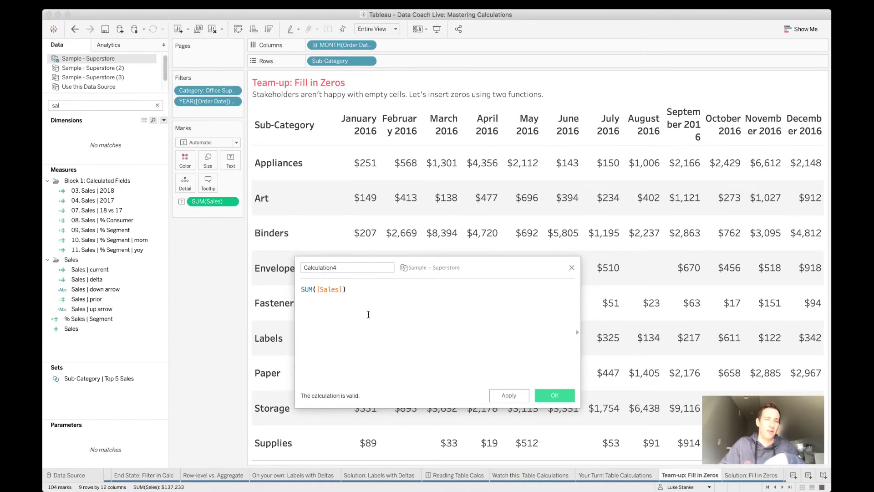
Step: Wrap the formula in LOOKUP with an offset of 0, giving LOOKUP(SUM([Sales]),0)
{"action": "right_click", "coordinate": [204, 204]}
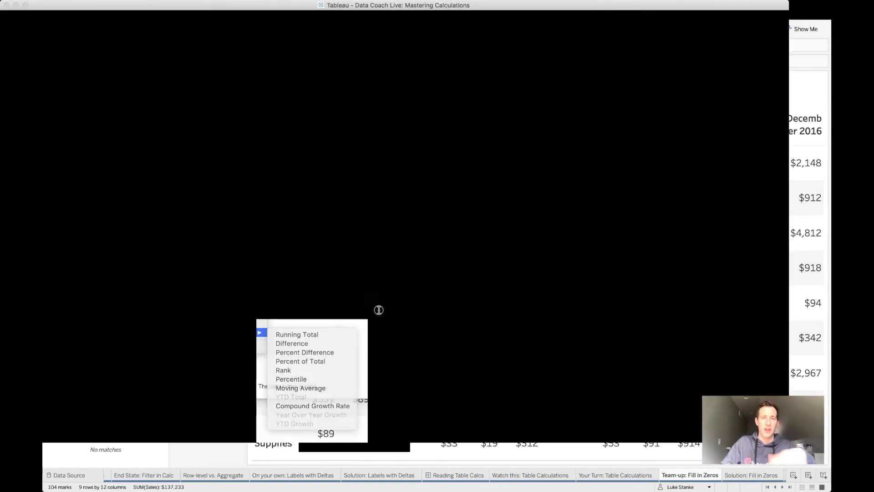
{"action": "left_click", "coordinate": [377, 311]}
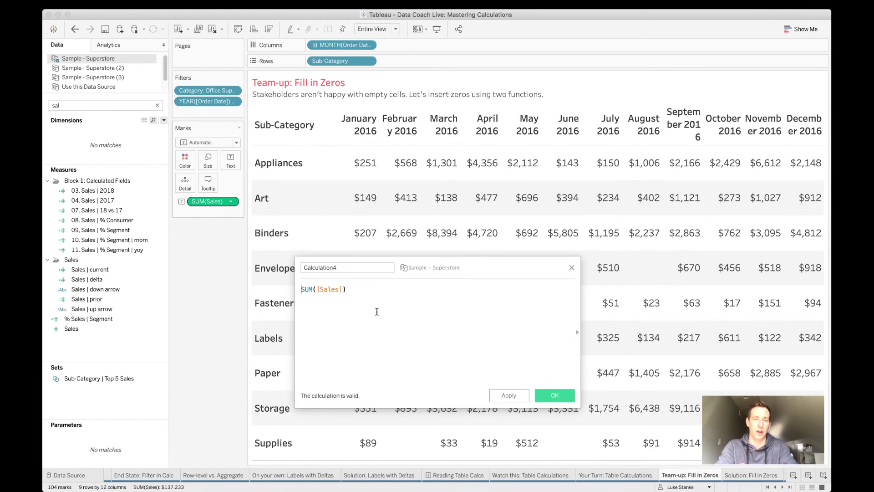
{"action": "type", "text": "LOOKU"}
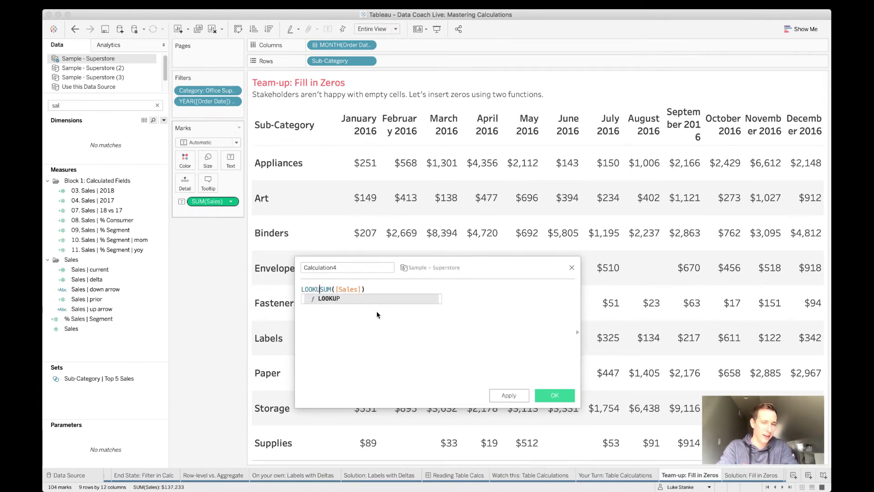
{"action": "type", "text": "P("}
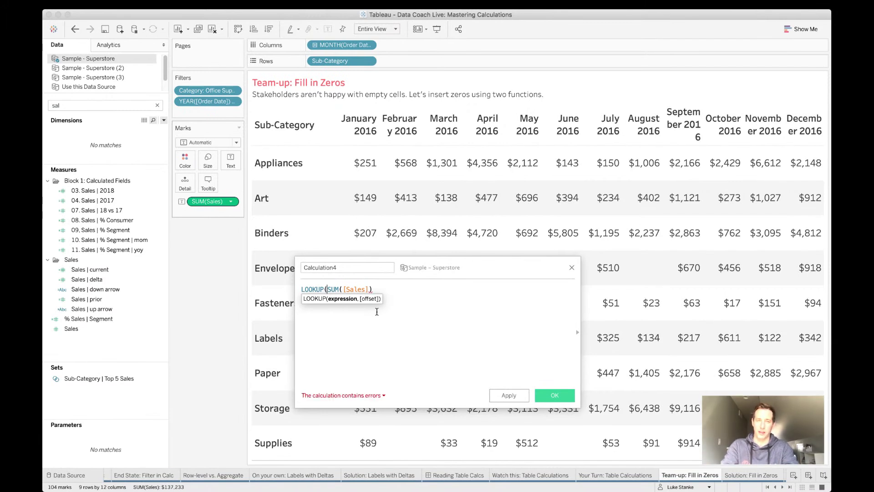
{"action": "key", "text": "End"}
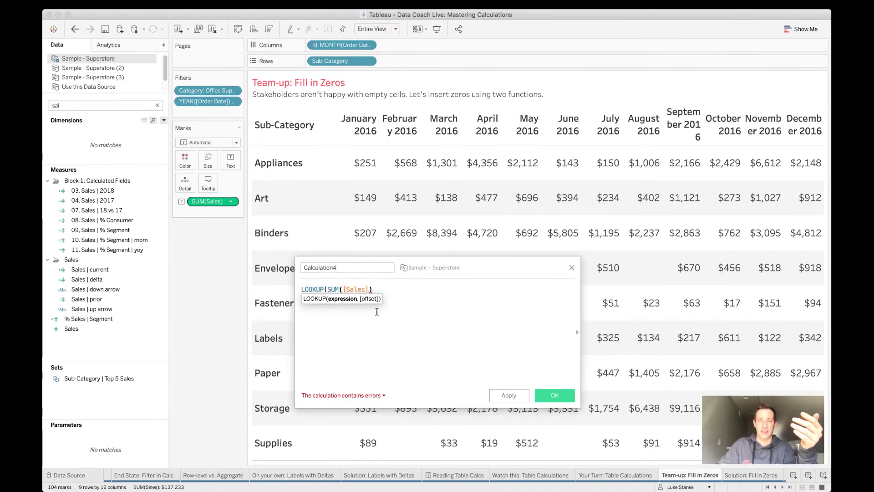
{"action": "mouse_move", "coordinate": [481, 237]}
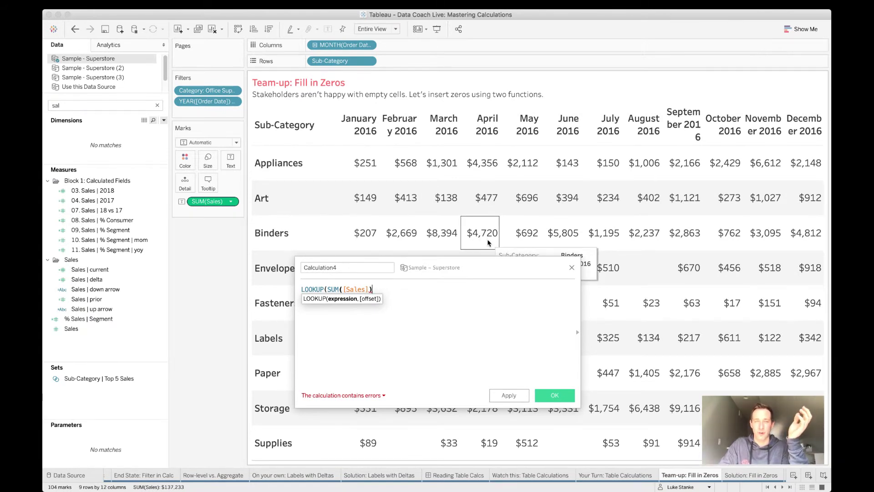
{"action": "mouse_move", "coordinate": [487, 206]}
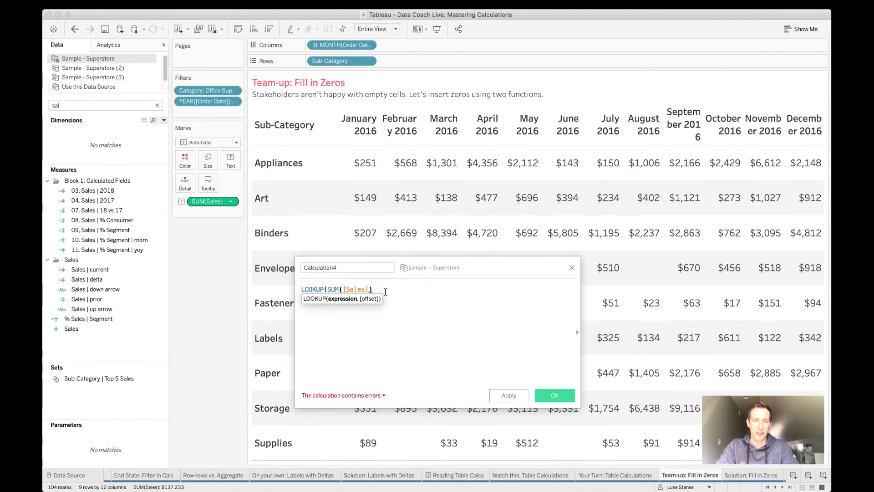
{"action": "type", "text": ","}
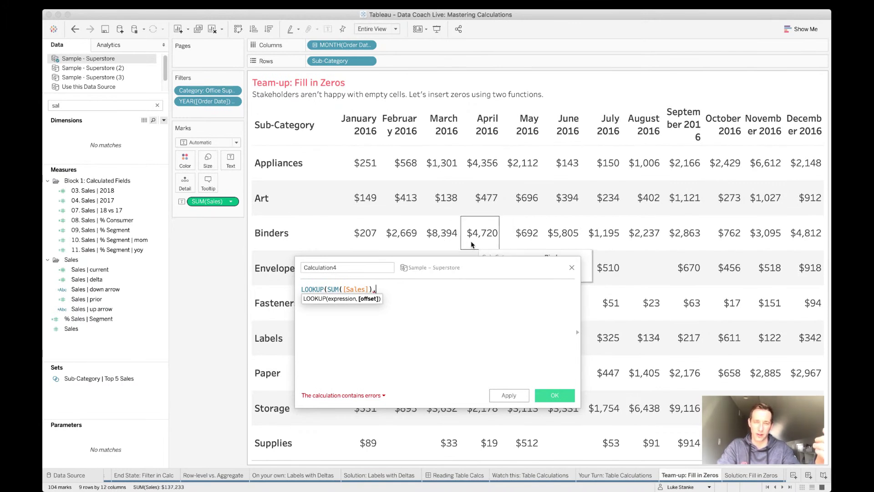
{"action": "type", "text": "0)"}
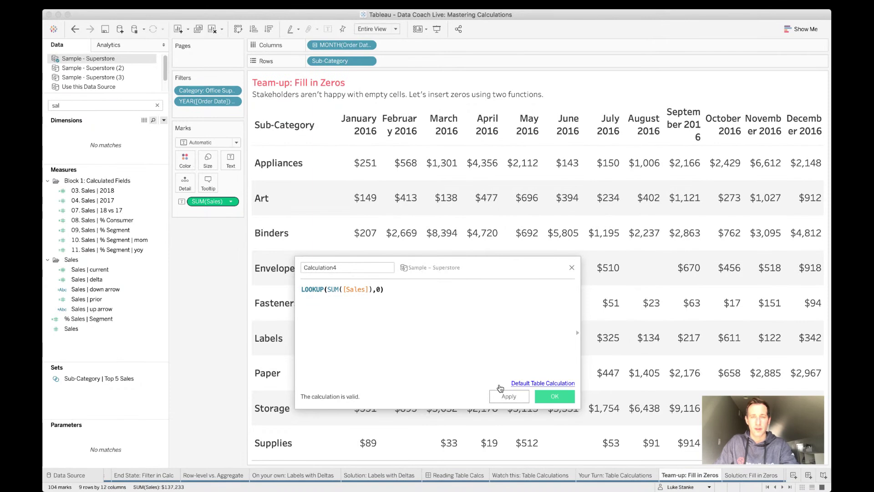
Step: Name the calculated field "Sales | ZN" and apply it
{"action": "double_click", "coordinate": [316, 270]}
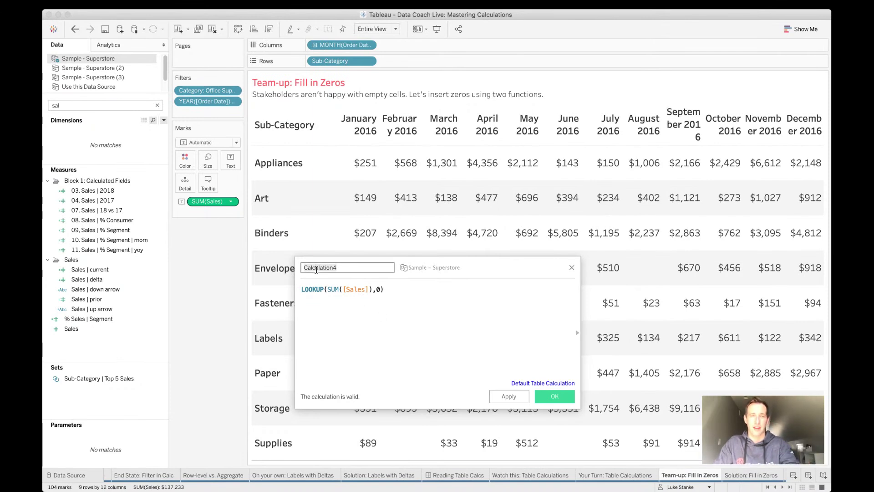
{"action": "type", "text": "Sal"}
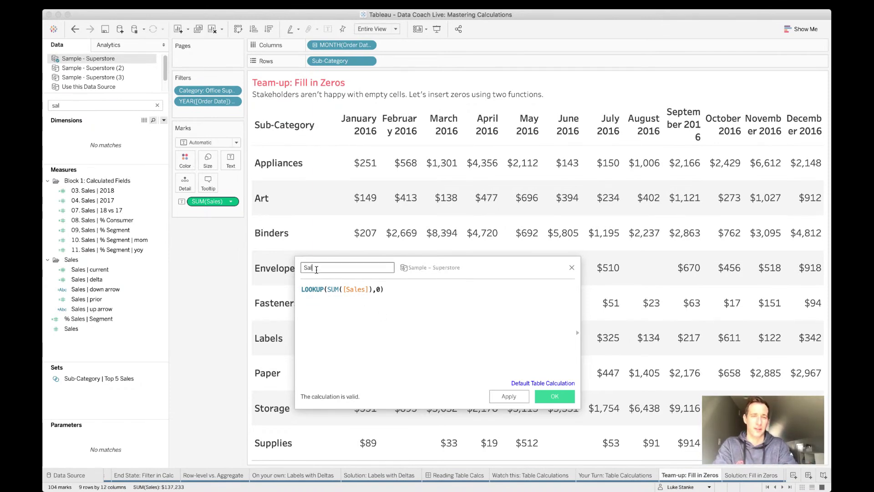
{"action": "type", "text": "es | ZN"}
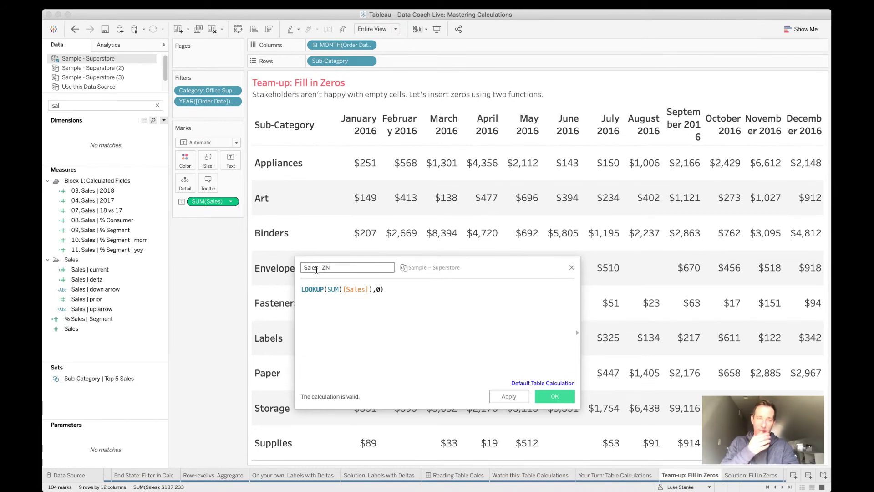
{"action": "left_click", "coordinate": [514, 397]}
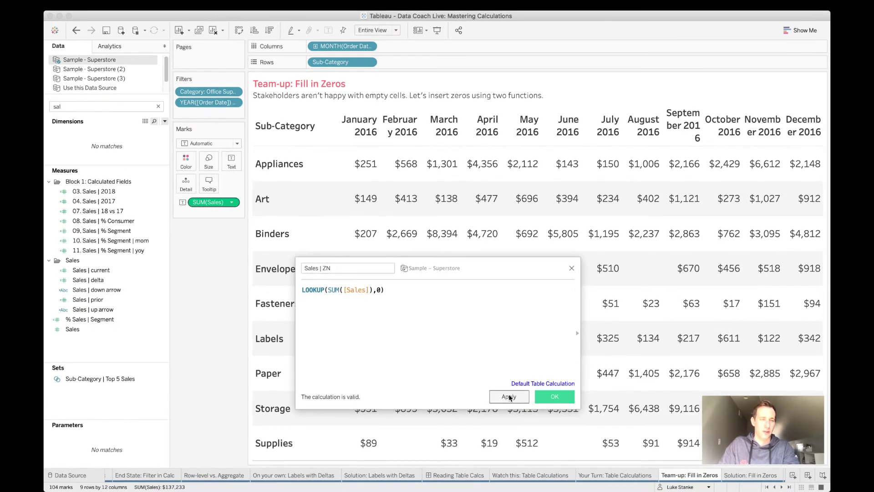
Step: Replace SUM(Sales) with Sales | ZN as the table's text, undoing and redoing the swap to compare the empty cells
{"action": "left_click_drag", "start_coordinate": [94, 337], "coordinate": [224, 220]}
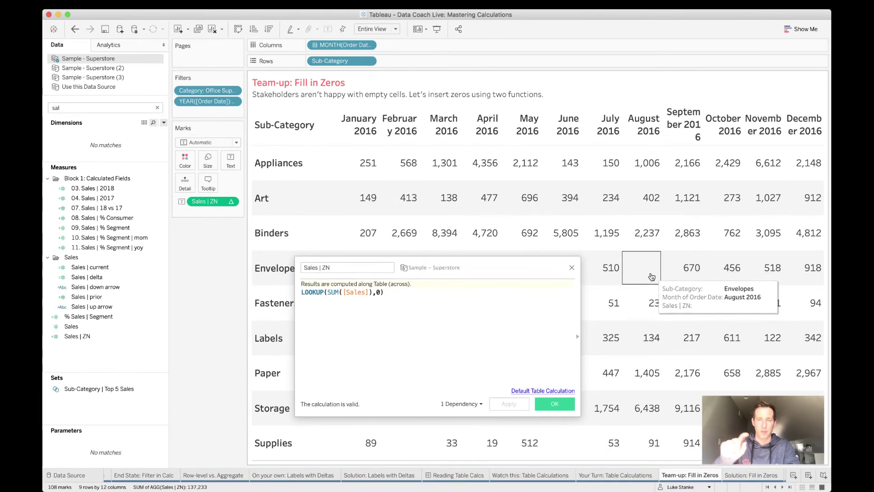
{"action": "key", "text": "ctrl+z"}
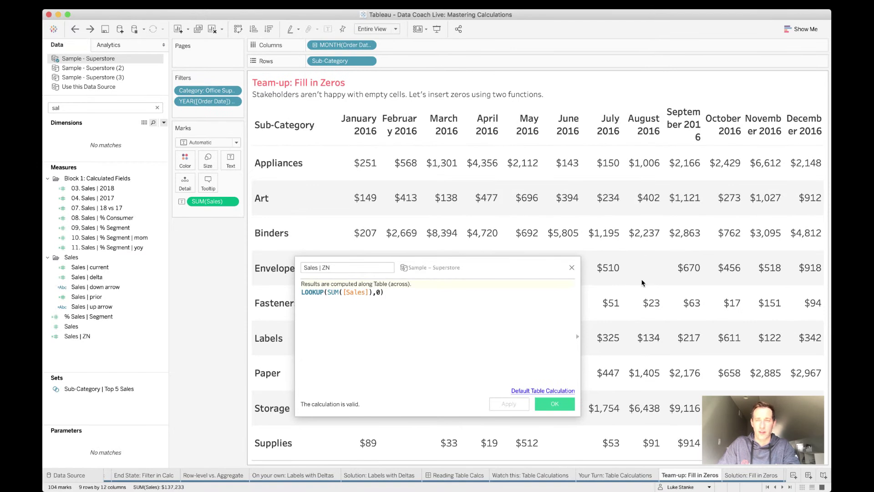
{"action": "key", "text": "ctrl+shift+z"}
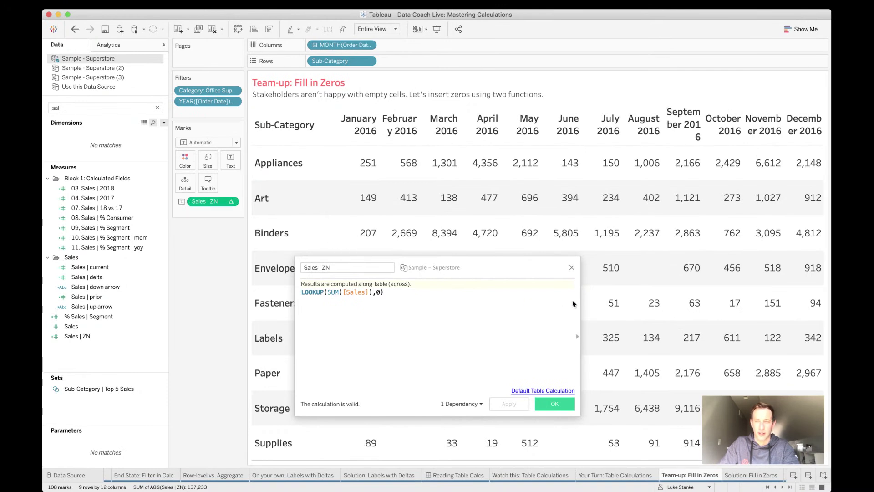
{"action": "mouse_move", "coordinate": [651, 277]}
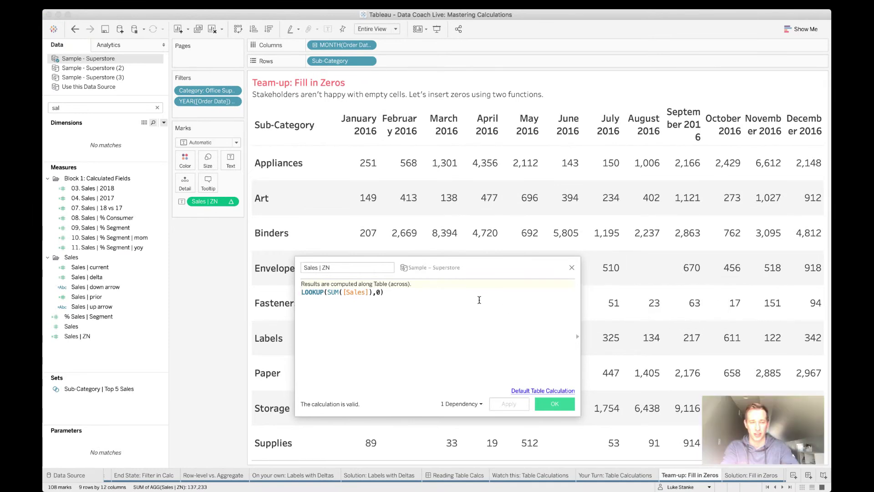
Step: Wrap the Sales | ZN formula in ZN, giving ZN(LOOKUP(SUM([Sales]),0)), and save the calculation
{"action": "type", "text": "ZN("}
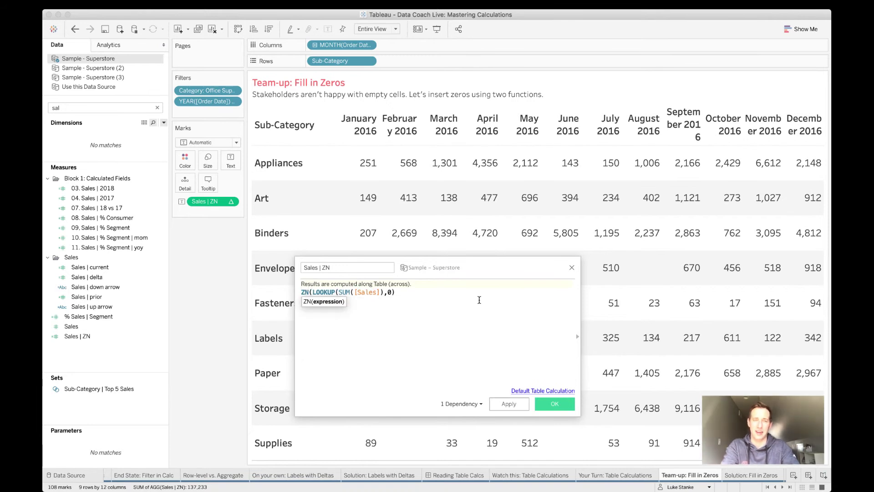
{"action": "type", "text": ")"}
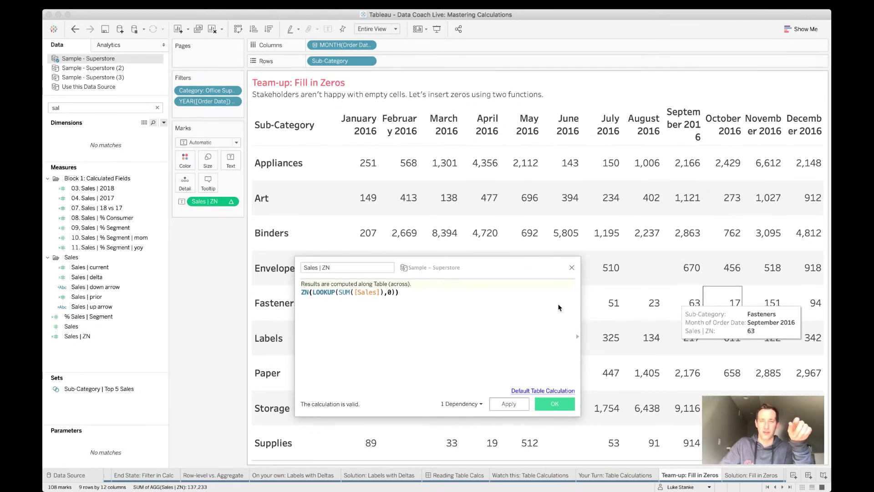
{"action": "left_click", "coordinate": [510, 405]}
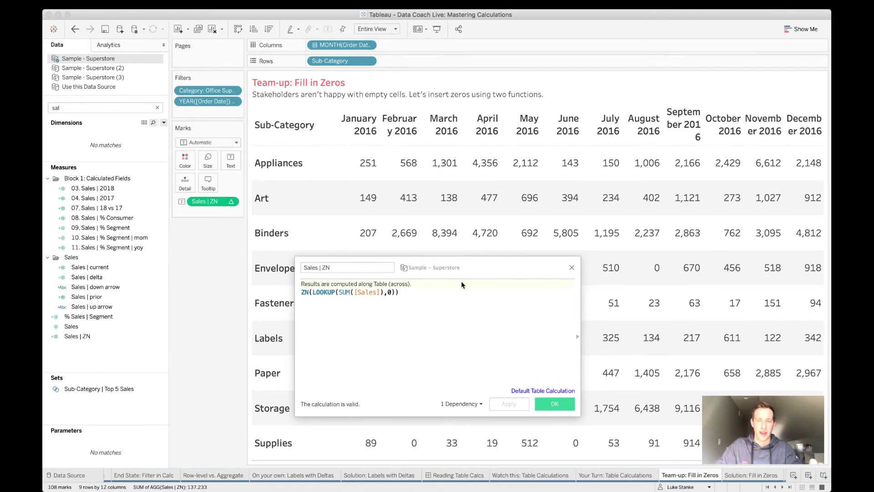
{"action": "left_click", "coordinate": [556, 405]}
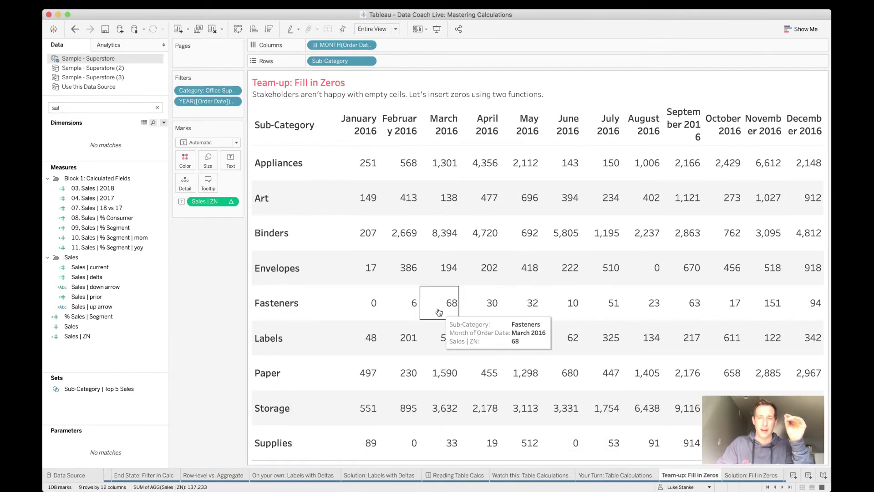
Step: Open the Solution: Fill in Zeros sheet to compare its table with the finished exercise
{"action": "left_click", "coordinate": [743, 476]}
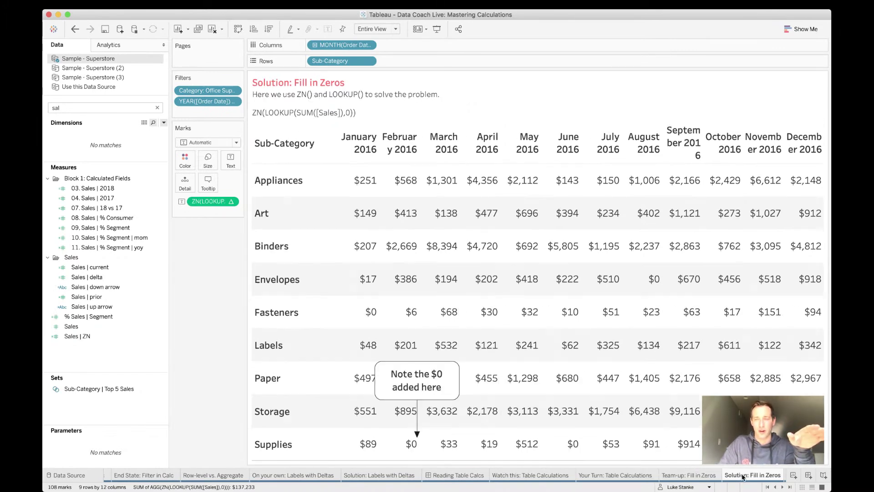
{"action": "left_click", "coordinate": [776, 487]}
{"action": "left_click", "coordinate": [775, 487]}
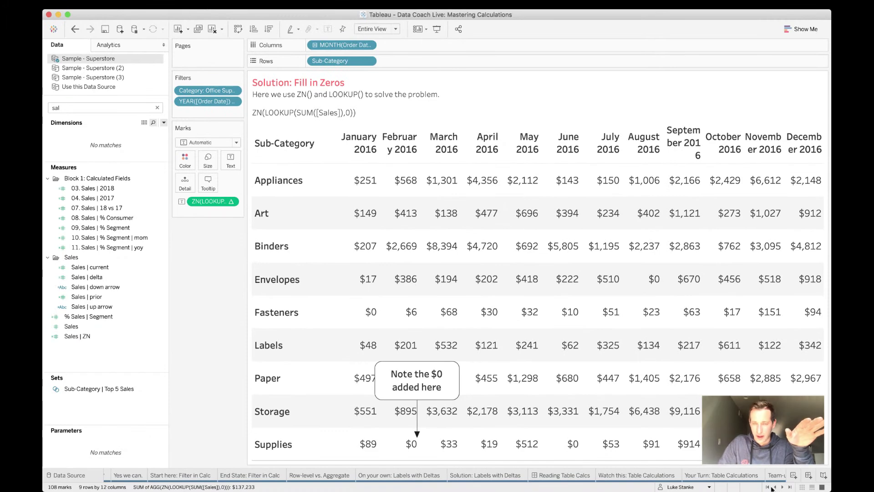
{"action": "left_click", "coordinate": [774, 487]}
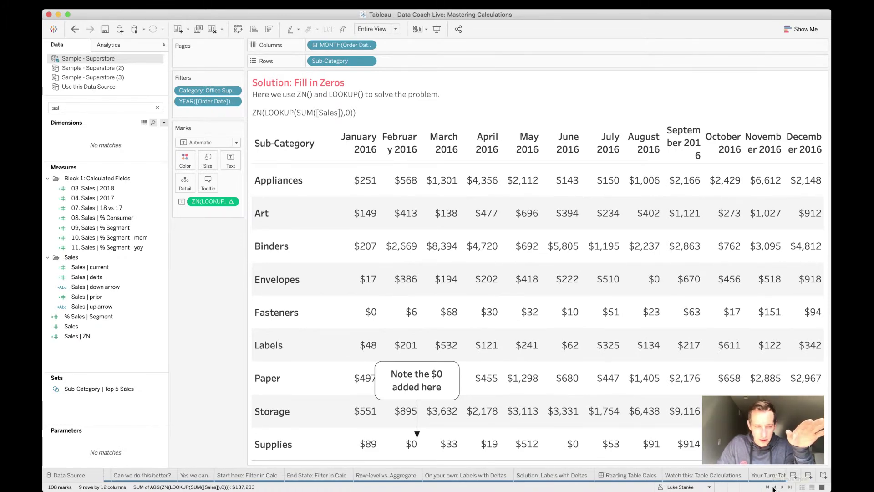
{"action": "left_click", "coordinate": [774, 488]}
{"action": "left_click", "coordinate": [774, 488]}
{"action": "left_click", "coordinate": [775, 488]}
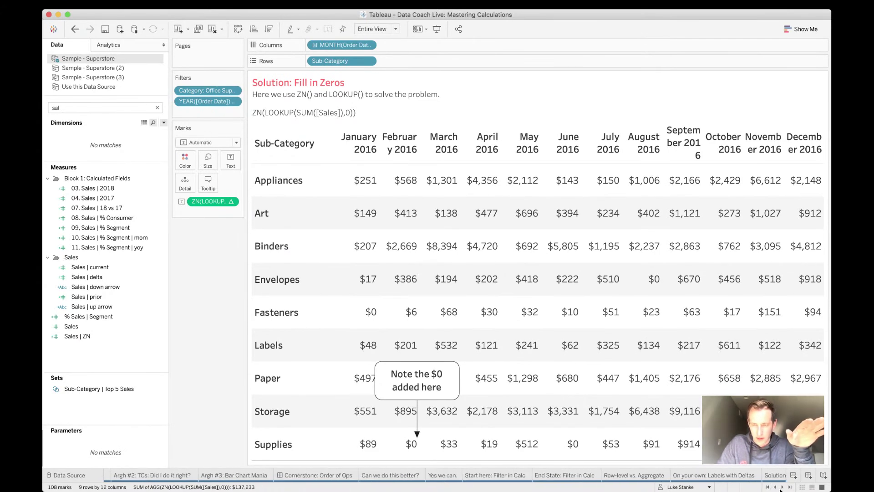
Step: Open the Build this Viz: Segment, MoM, YoY sheet and examine its highlight table
{"action": "left_click", "coordinate": [782, 487]}
{"action": "left_click", "coordinate": [782, 488]}
{"action": "left_click", "coordinate": [782, 487]}
{"action": "left_click", "coordinate": [782, 488]}
{"action": "left_click", "coordinate": [782, 488]}
{"action": "left_click", "coordinate": [782, 487]}
{"action": "left_click", "coordinate": [782, 487]}
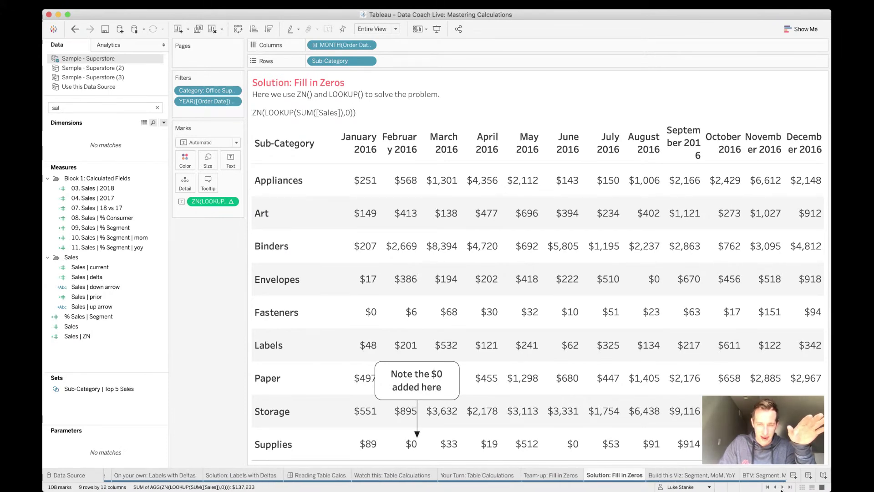
{"action": "left_click", "coordinate": [782, 487]}
{"action": "left_click", "coordinate": [782, 488]}
{"action": "left_click", "coordinate": [782, 488]}
{"action": "left_click", "coordinate": [781, 487]}
{"action": "left_click", "coordinate": [782, 487]}
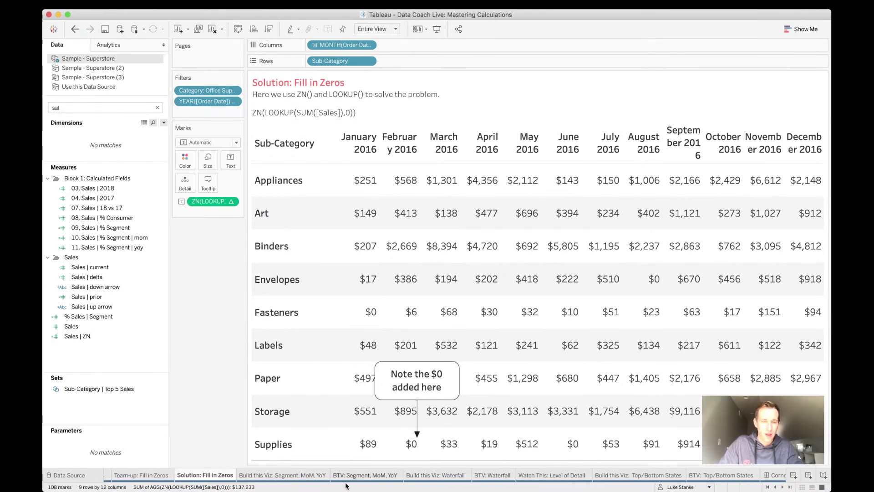
{"action": "left_click", "coordinate": [301, 471]}
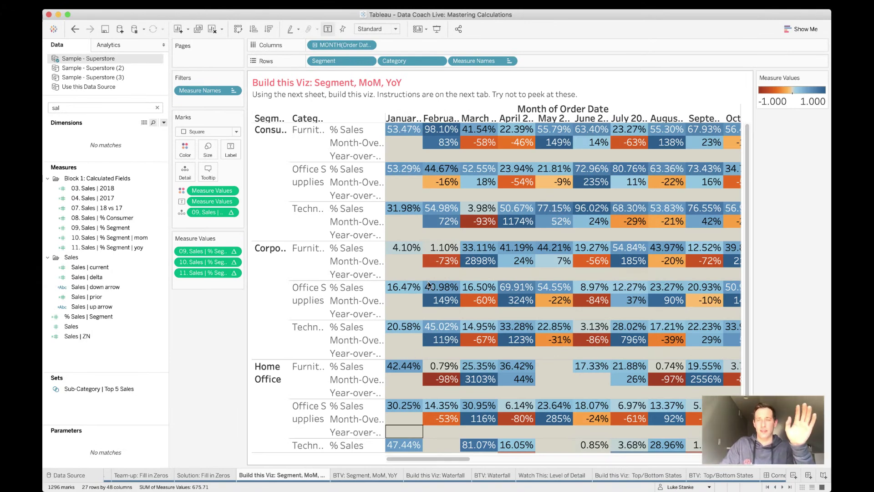
{"action": "mouse_move", "coordinate": [570, 231]}
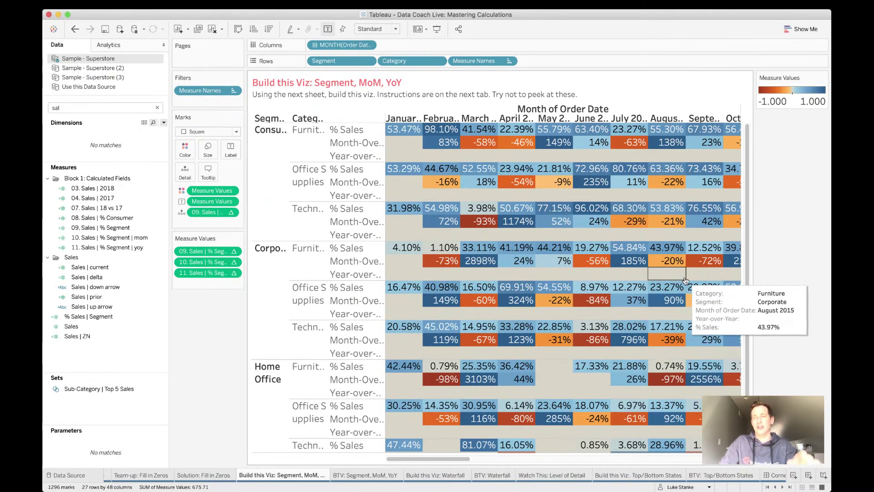
Step: Find and open the Solution: Rolling 12 months sheet further along in the workbook
{"action": "left_click", "coordinate": [784, 487]}
{"action": "left_click", "coordinate": [784, 488]}
{"action": "left_click", "coordinate": [784, 487]}
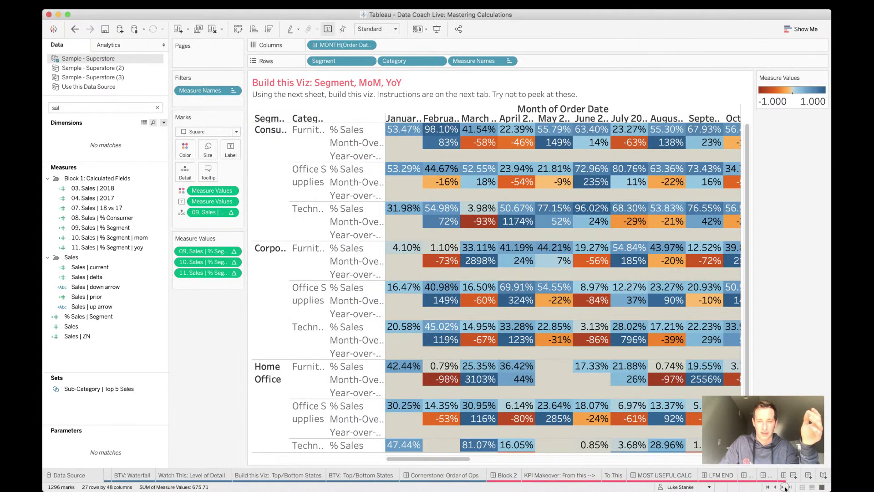
{"action": "left_click", "coordinate": [784, 488]}
{"action": "left_click", "coordinate": [784, 487]}
{"action": "left_click", "coordinate": [784, 488]}
{"action": "left_click", "coordinate": [784, 488]}
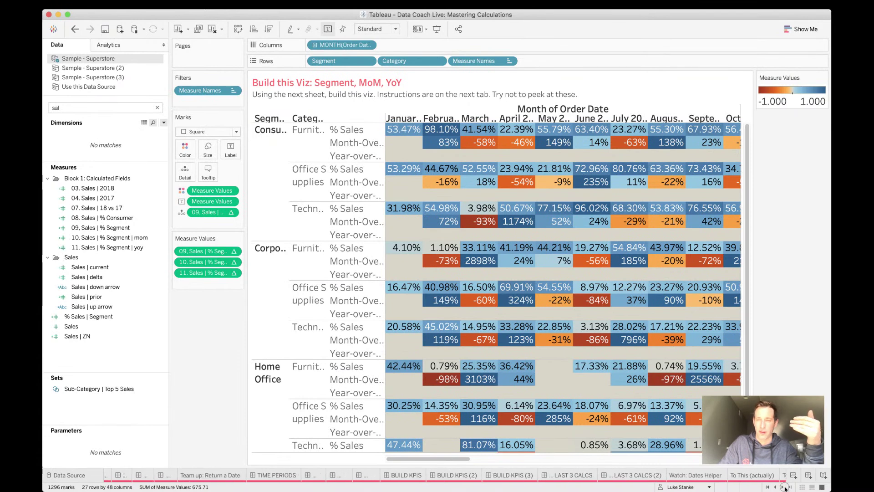
{"action": "left_click", "coordinate": [784, 488]}
{"action": "left_click", "coordinate": [784, 488]}
{"action": "left_click", "coordinate": [784, 487]}
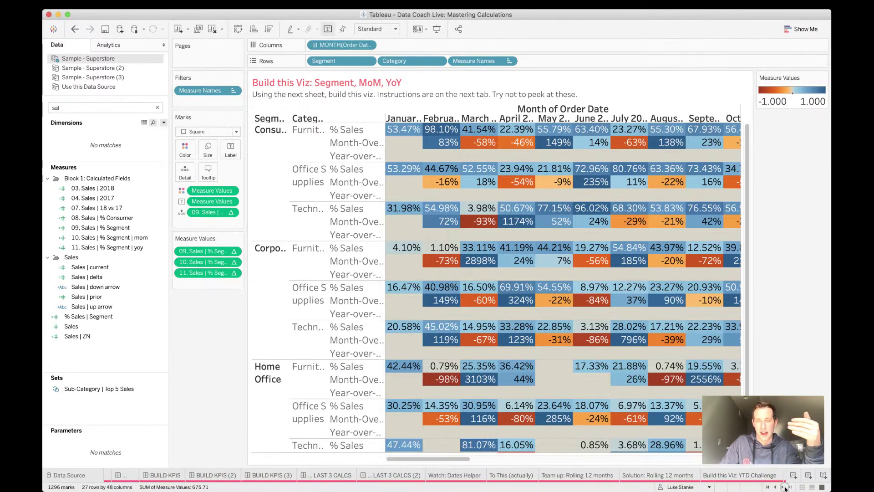
{"action": "left_click", "coordinate": [785, 488]}
{"action": "left_click", "coordinate": [784, 488]}
{"action": "left_click", "coordinate": [785, 488]}
{"action": "left_click", "coordinate": [785, 488]}
{"action": "left_click", "coordinate": [784, 488]}
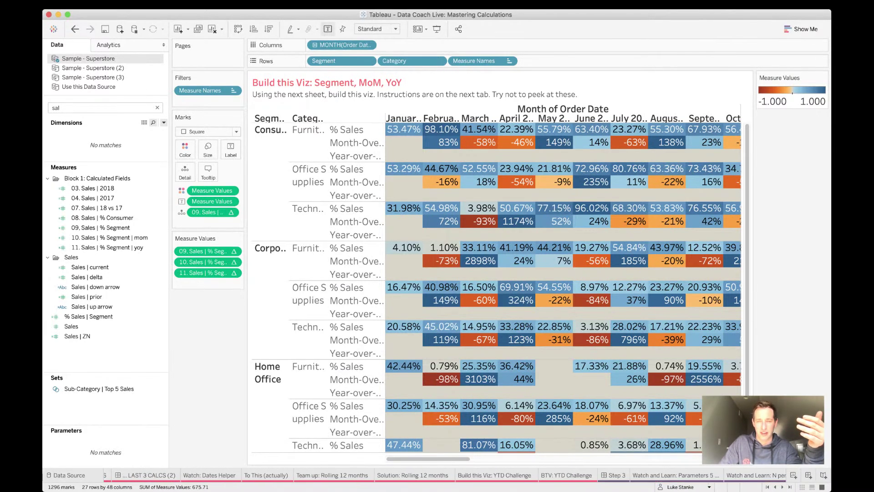
{"action": "left_click", "coordinate": [557, 477]}
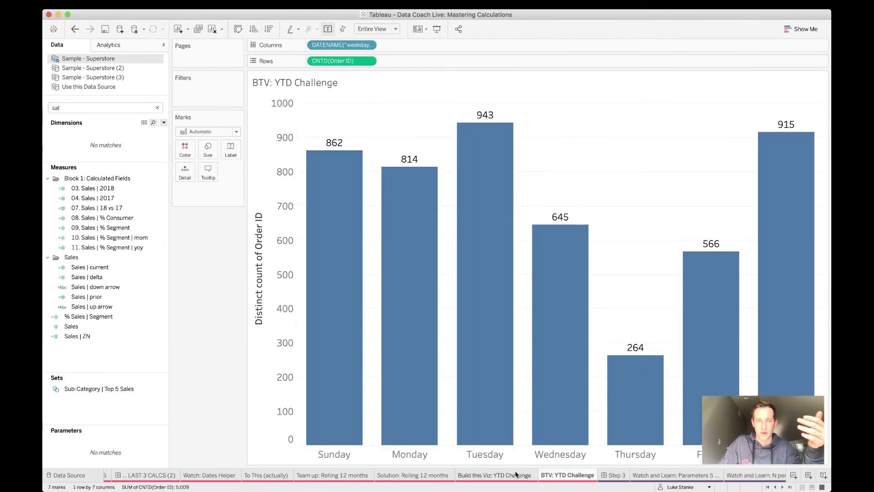
{"action": "left_click", "coordinate": [517, 475]}
{"action": "left_click", "coordinate": [444, 475]}
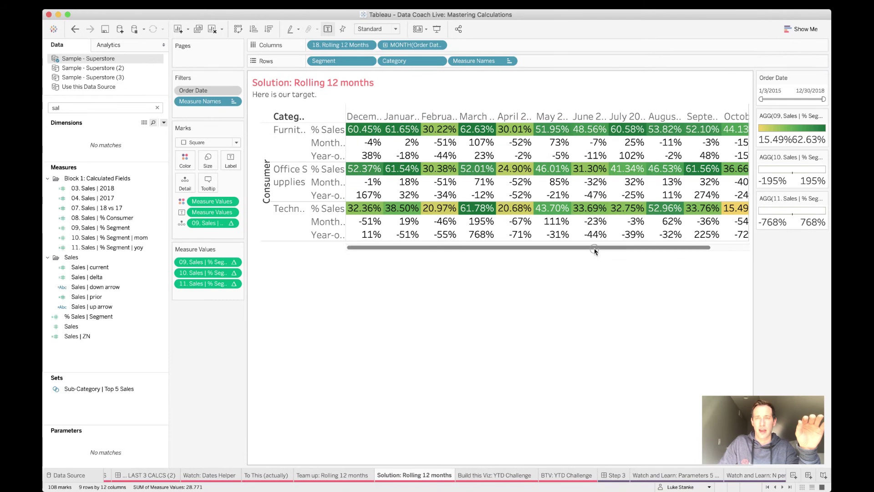
Step: Widen the measure names column to fit its full labels and rotate the month header labels to vertical
{"action": "left_click_drag", "start_coordinate": [594, 250], "coordinate": [671, 255]}
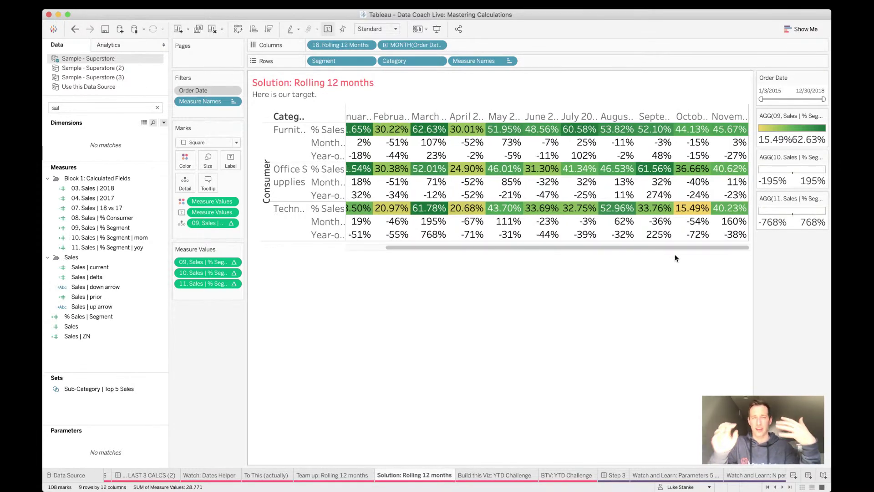
{"action": "left_click", "coordinate": [326, 136]}
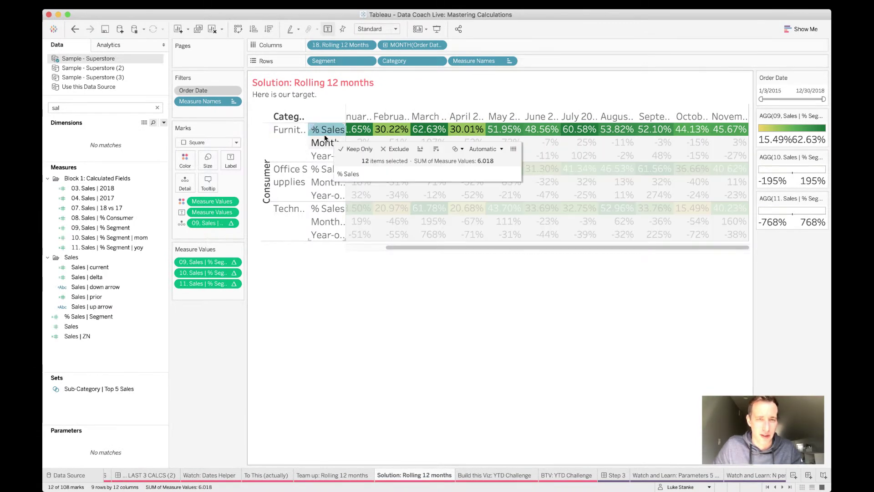
{"action": "left_click_drag", "start_coordinate": [325, 137], "coordinate": [418, 167]}
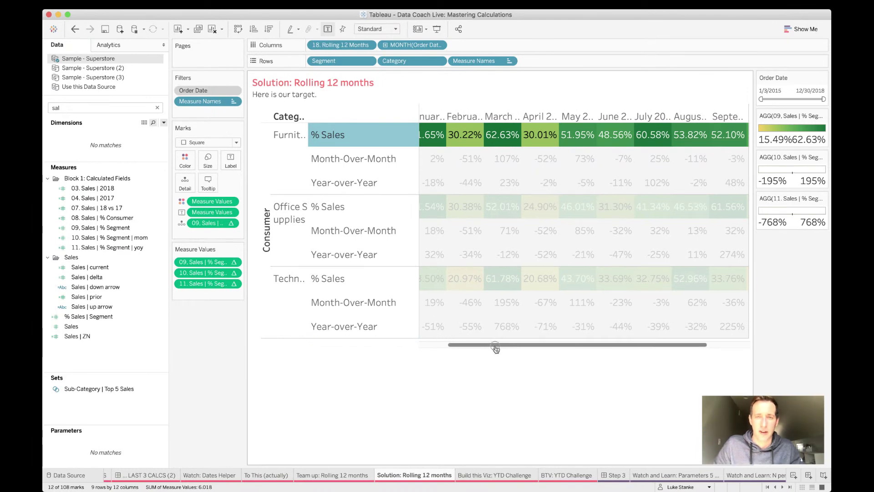
{"action": "left_click_drag", "start_coordinate": [495, 345], "coordinate": [379, 371]}
{"action": "right_click", "coordinate": [438, 117]}
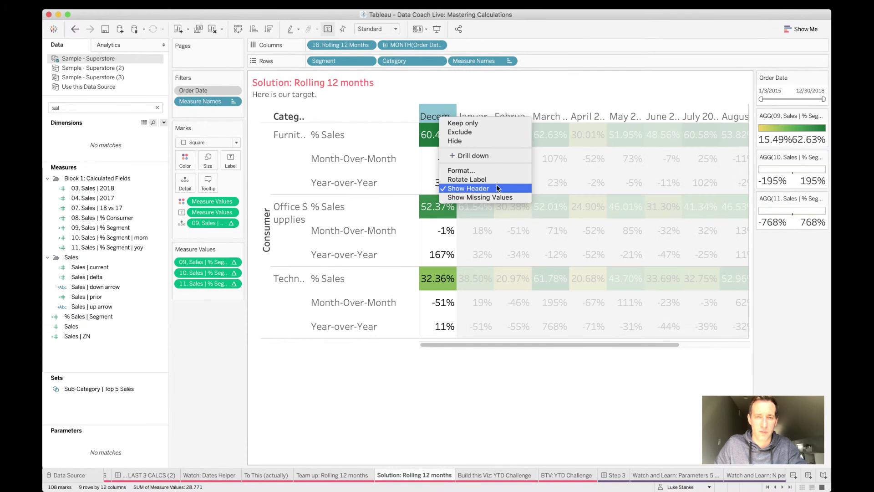
{"action": "key", "text": "Escape"}
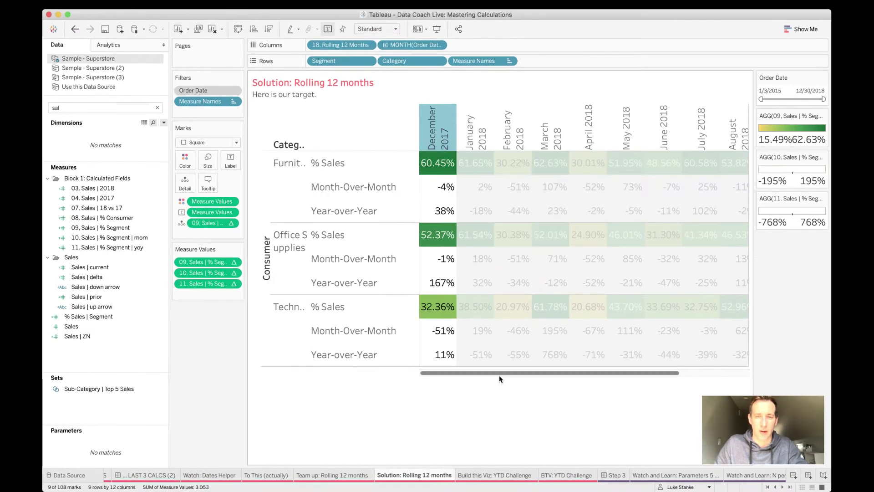
Step: Try fitting the rolling 12-month table to Entire View, and undo the change
{"action": "left_click", "coordinate": [377, 28]}
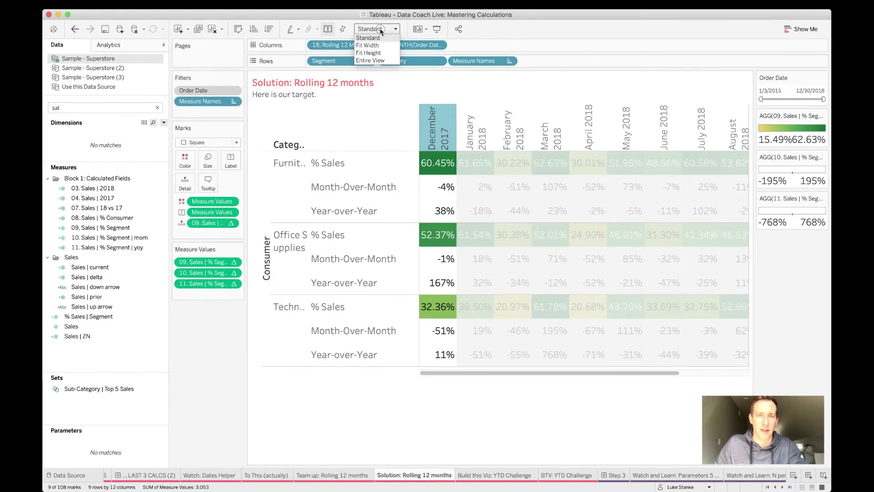
{"action": "left_click", "coordinate": [377, 60]}
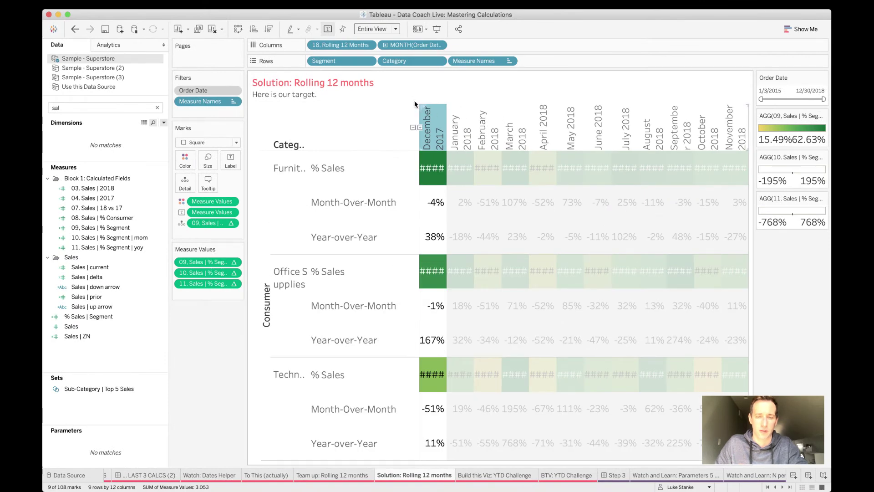
{"action": "key", "text": "super+z"}
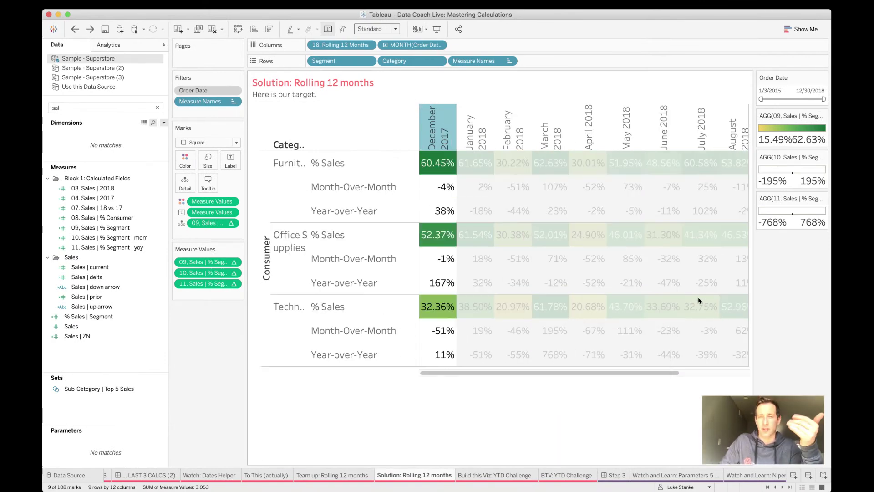
Step: Move the end of the Order Date filter range to 6/16/2018 and review the months in the rolling table
{"action": "left_click", "coordinate": [437, 127]}
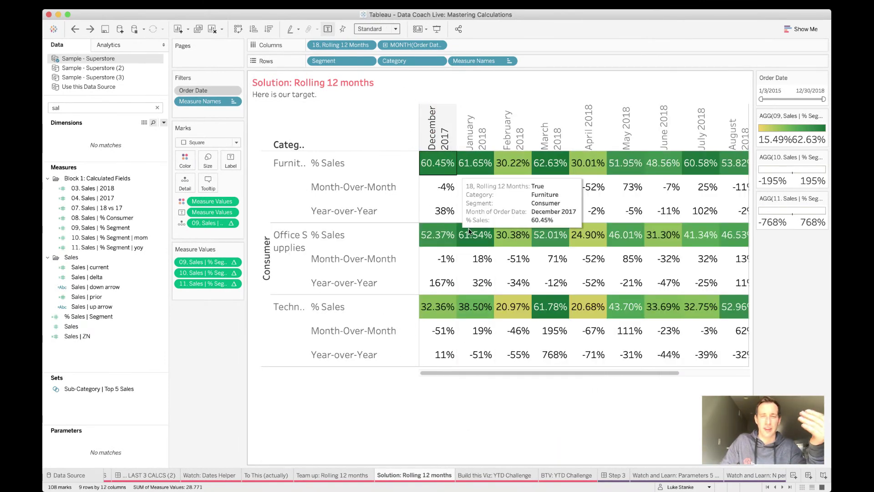
{"action": "left_click_drag", "start_coordinate": [451, 373], "coordinate": [600, 393]}
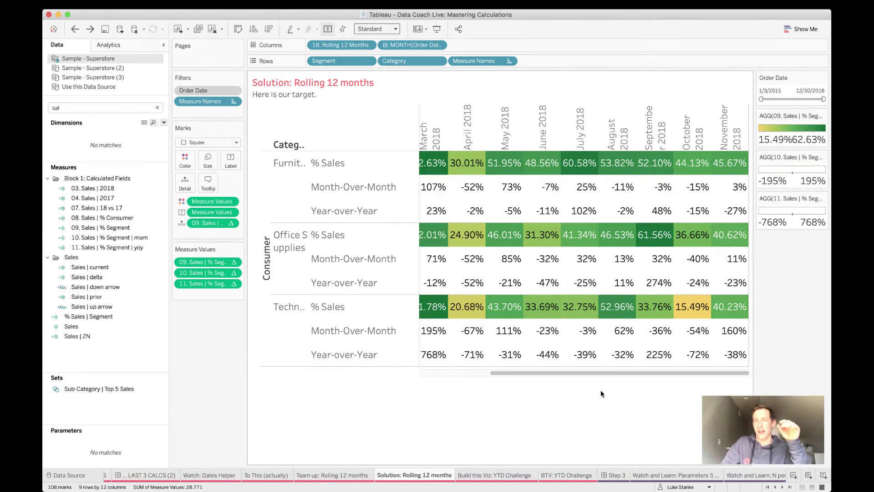
{"action": "left_click_drag", "start_coordinate": [824, 100], "coordinate": [815, 99]}
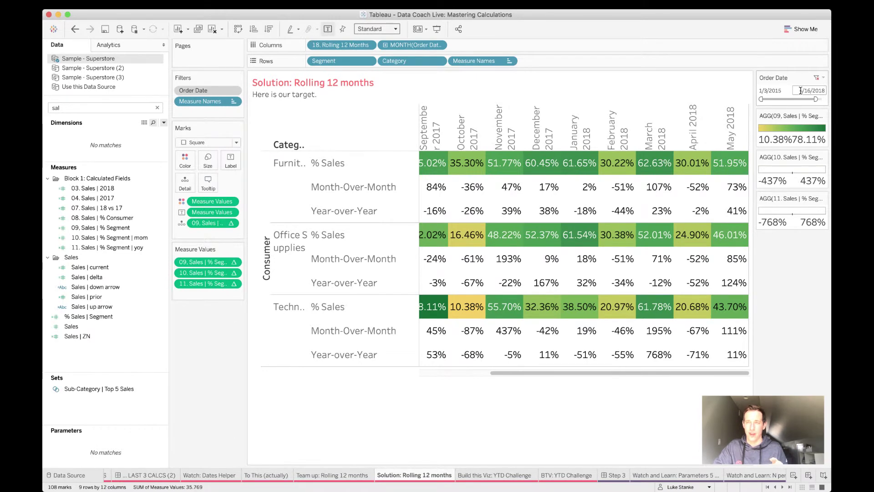
{"action": "left_click", "coordinate": [801, 91]}
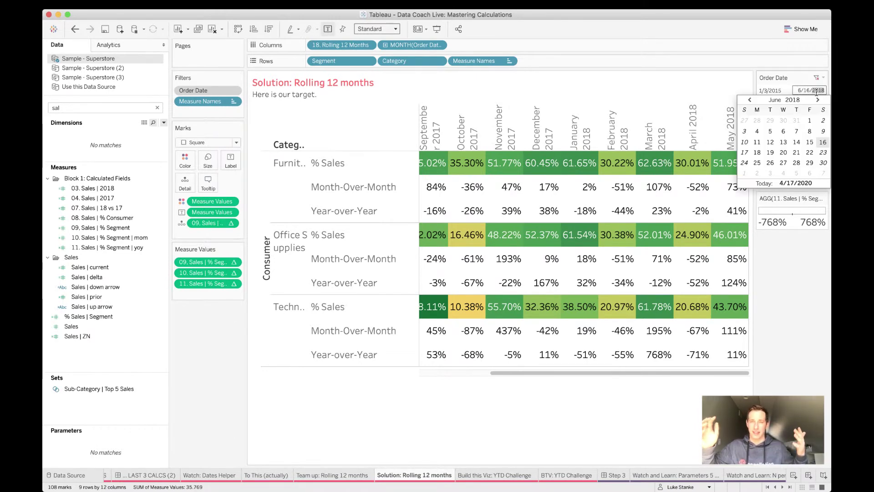
{"action": "left_click", "coordinate": [732, 50]}
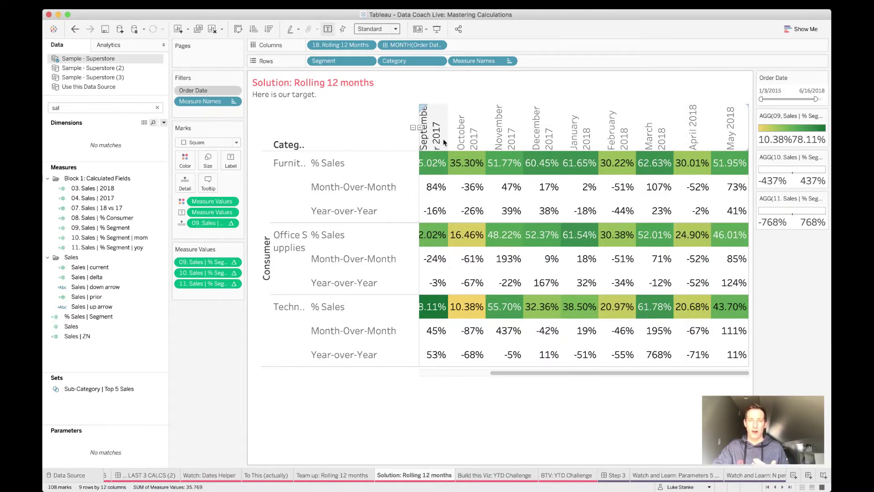
{"action": "left_click_drag", "start_coordinate": [559, 373], "coordinate": [488, 373]}
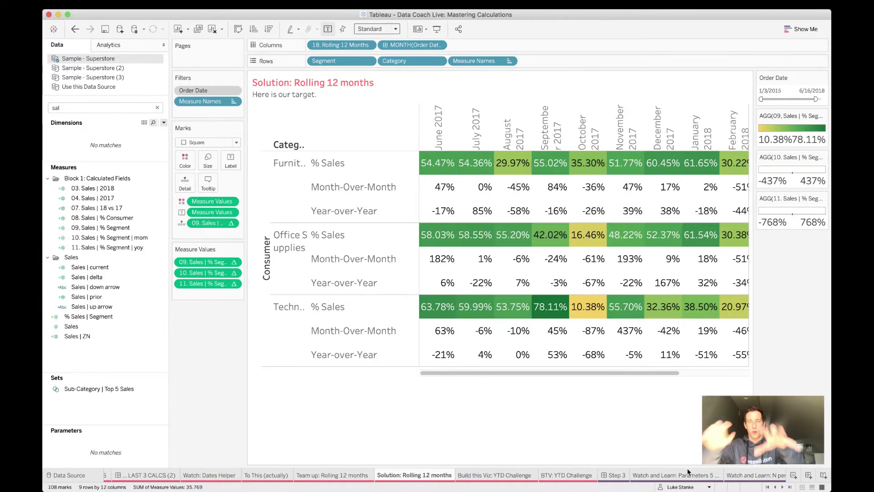
Step: Return to the workbook's early sheets and open Solution: Labels with Deltas
{"action": "left_click", "coordinate": [768, 487]}
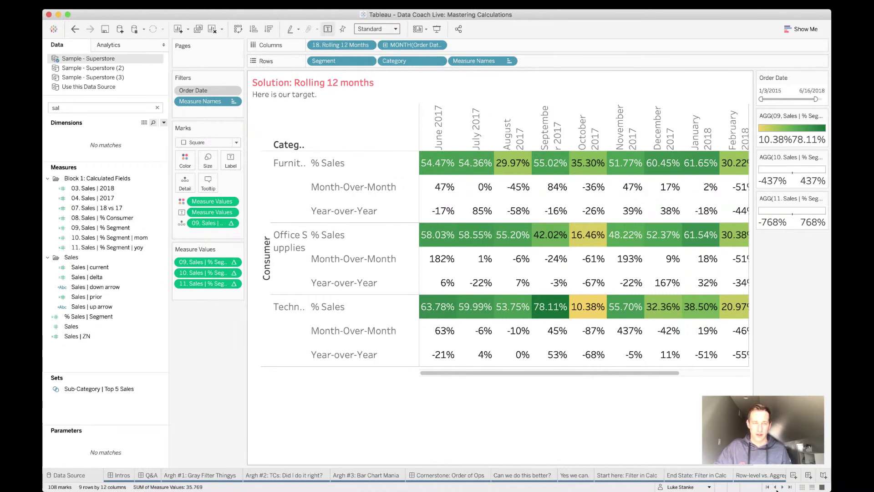
{"action": "left_click", "coordinate": [780, 487]}
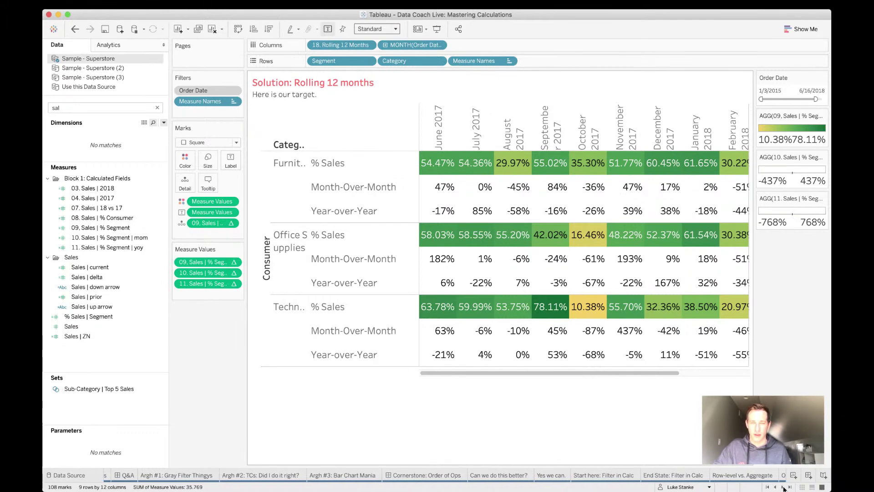
{"action": "left_click", "coordinate": [780, 487]}
{"action": "left_click", "coordinate": [780, 487]}
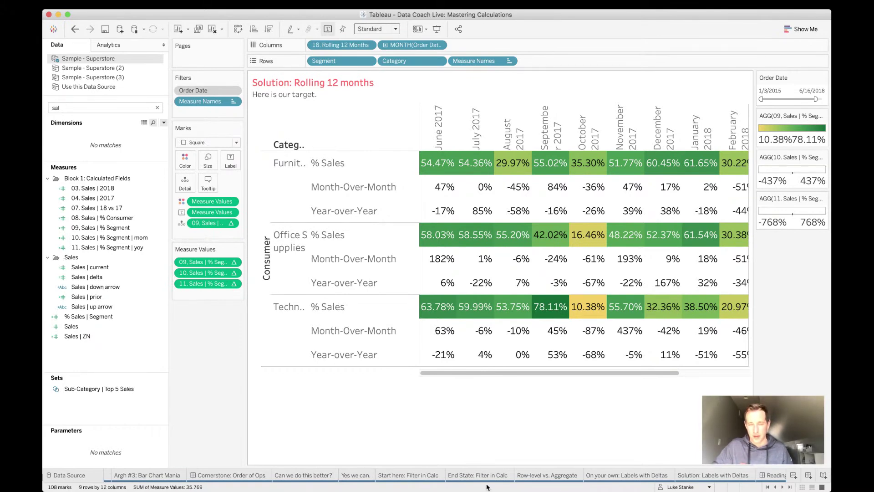
{"action": "mouse_move", "coordinate": [480, 480]}
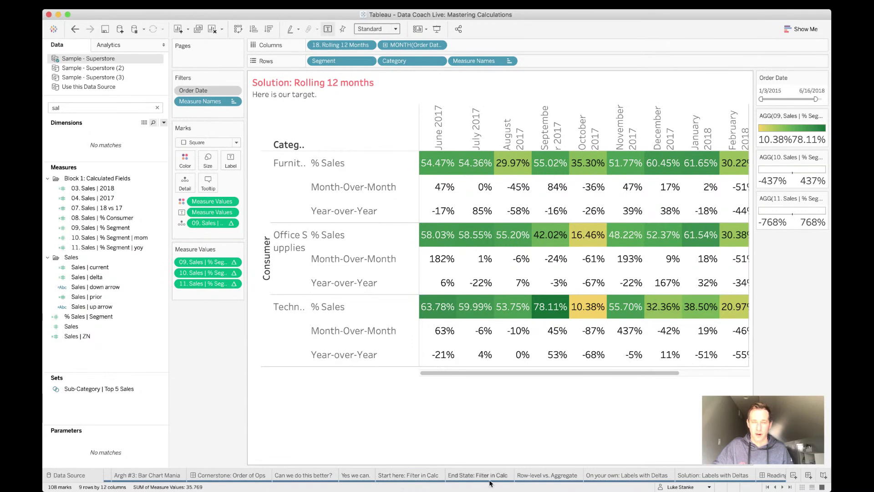
{"action": "left_click", "coordinate": [704, 477]}
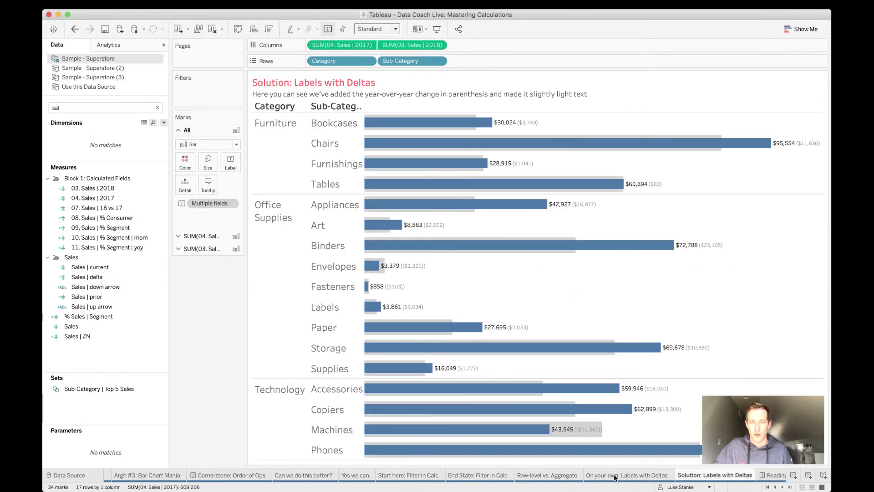
Step: Revisit the Team-up: Fill in Zeros and Solution: Fill in Zeros sheets, and open Build this Viz: Segment, MoM, YoY
{"action": "left_click", "coordinate": [783, 487]}
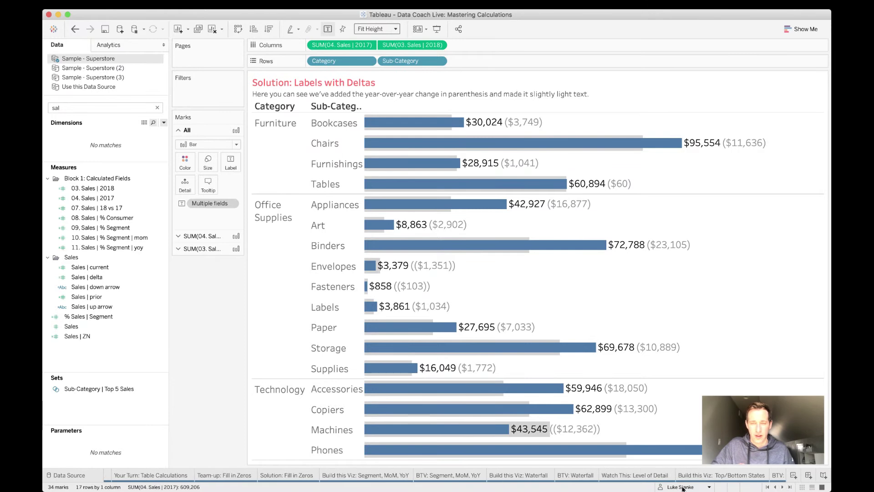
{"action": "left_click", "coordinate": [519, 475]}
{"action": "left_click", "coordinate": [230, 476]}
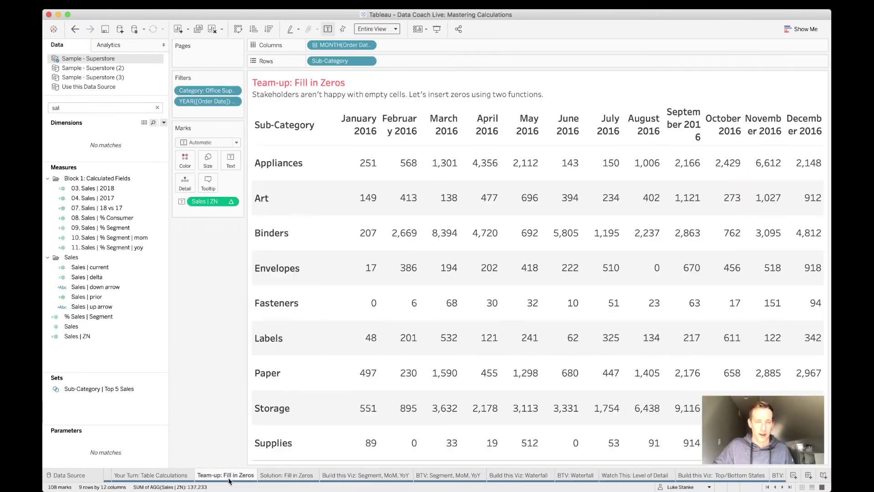
{"action": "left_click", "coordinate": [287, 475]}
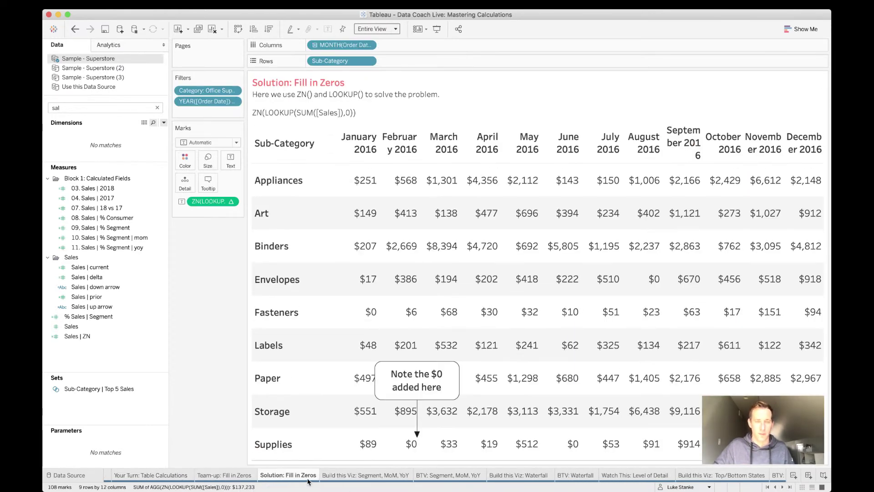
{"action": "left_click", "coordinate": [354, 481]}
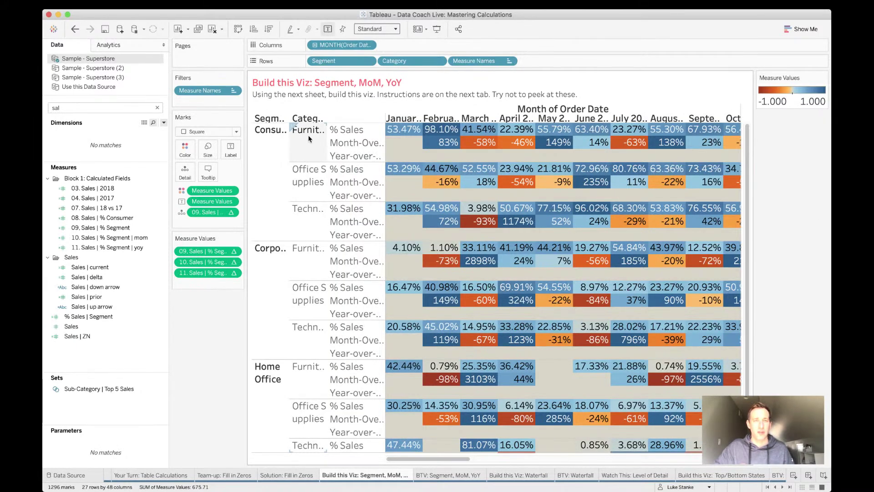
Step: Widen the highlight table's row header columns to show the full segment, category and measure labels, and inspect the February 2015 cells
{"action": "mouse_move", "coordinate": [439, 137]}
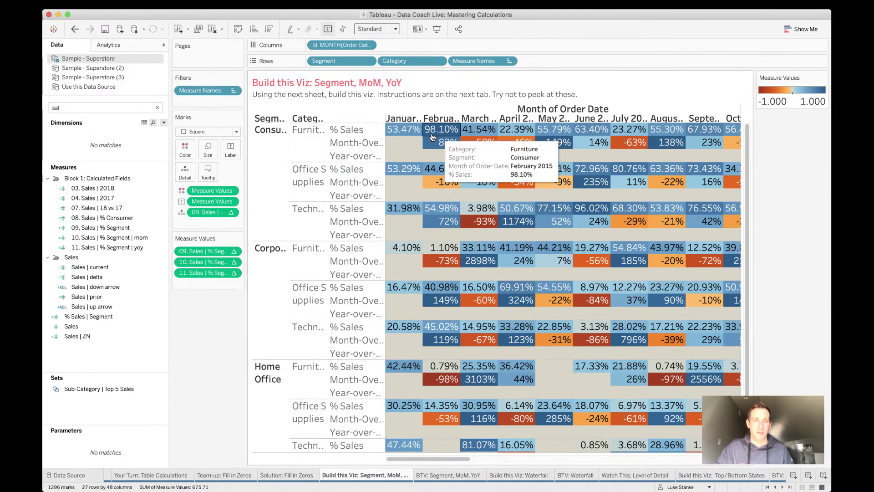
{"action": "left_click_drag", "start_coordinate": [290, 145], "coordinate": [388, 161]}
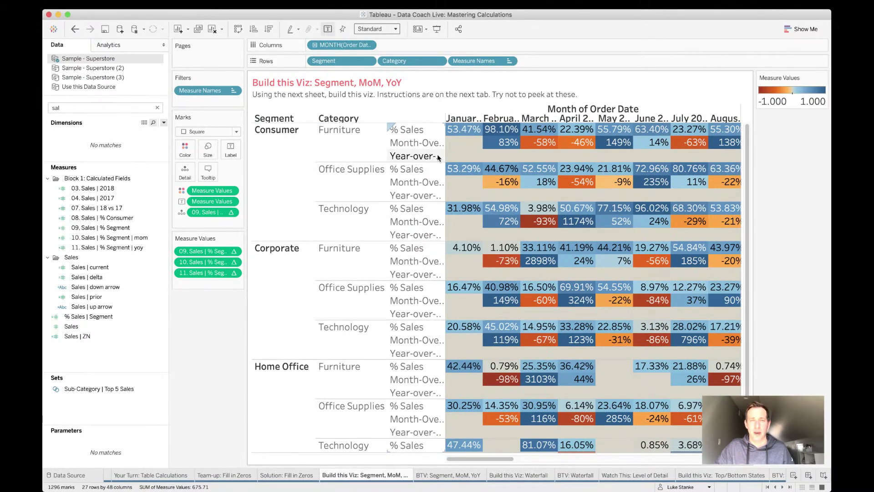
{"action": "left_click_drag", "start_coordinate": [446, 156], "coordinate": [518, 158]}
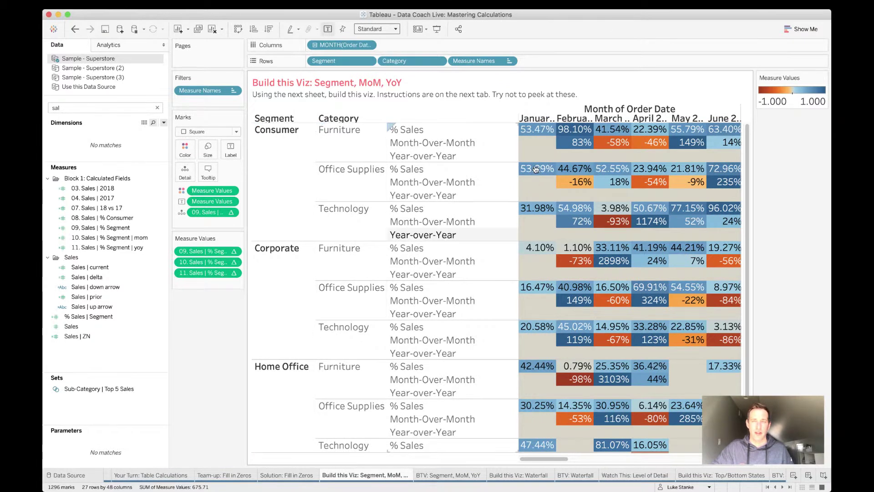
{"action": "mouse_move", "coordinate": [566, 134]}
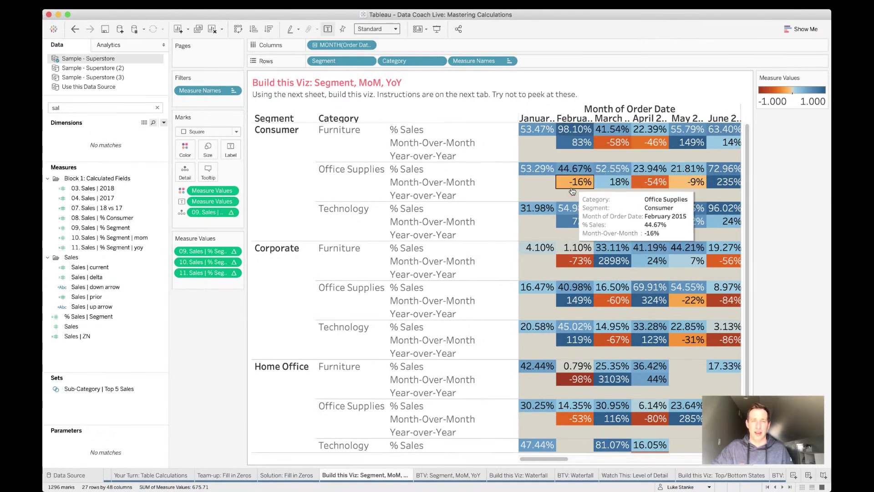
{"action": "mouse_move", "coordinate": [574, 253]}
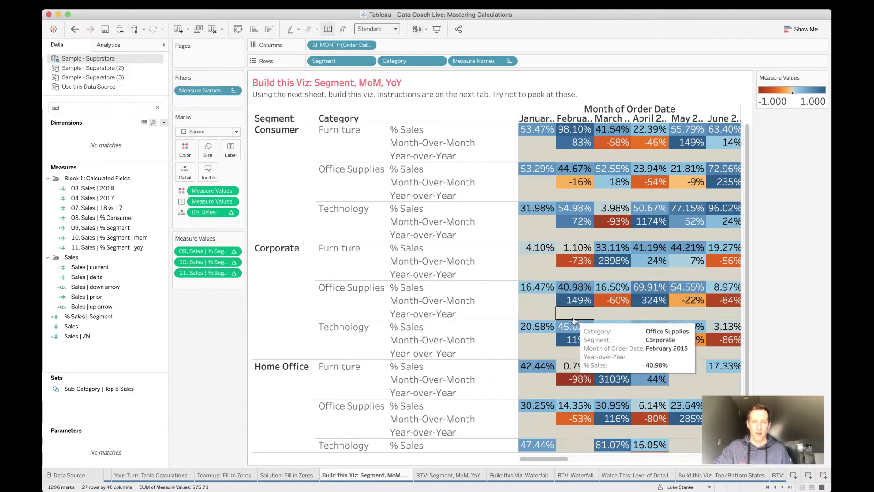
{"action": "mouse_move", "coordinate": [572, 371]}
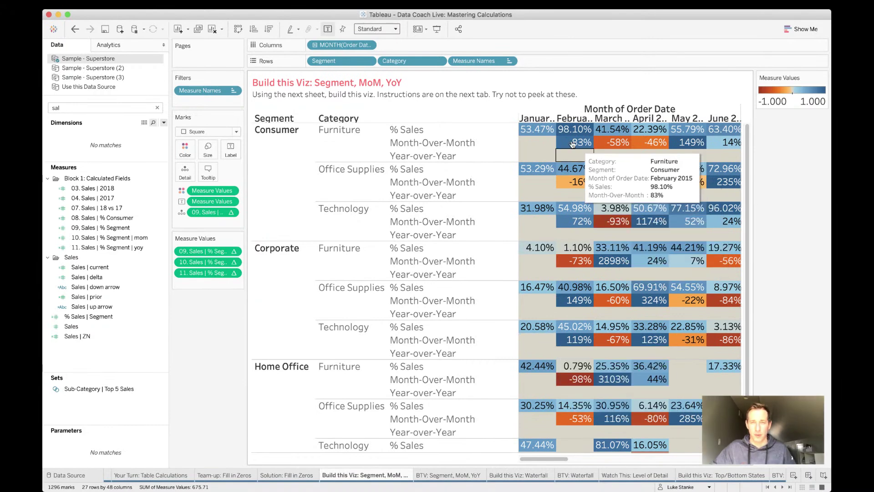
Step: Review the Segment, MoM, YoY highlight table through its December column, and open the BTV: Segment, MoM, YoY sheet
{"action": "mouse_move", "coordinate": [627, 150]}
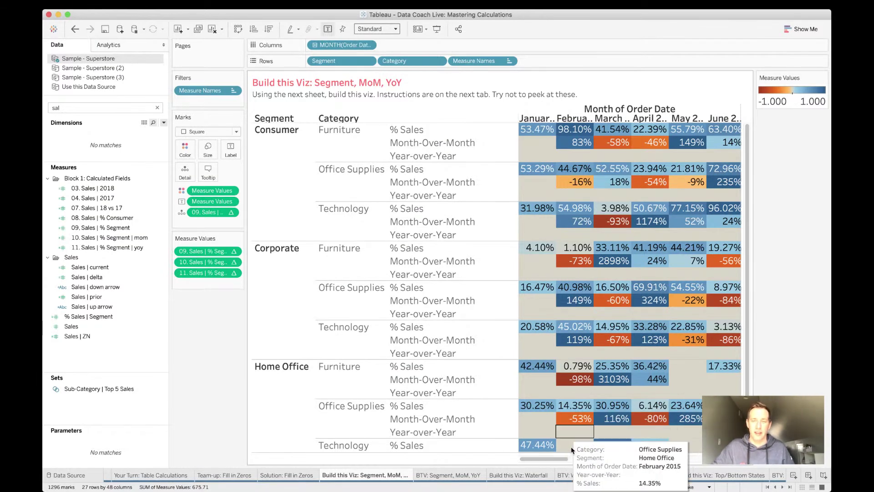
{"action": "left_click_drag", "start_coordinate": [558, 460], "coordinate": [695, 460]}
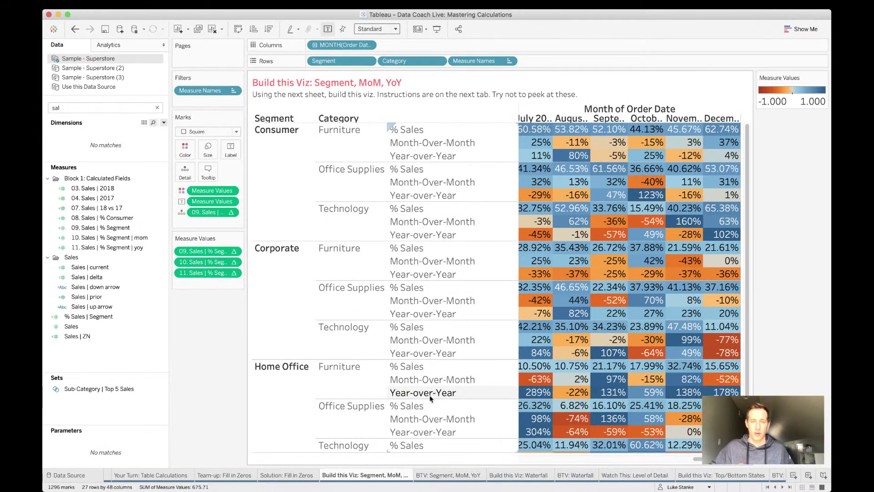
{"action": "mouse_move", "coordinate": [450, 477]}
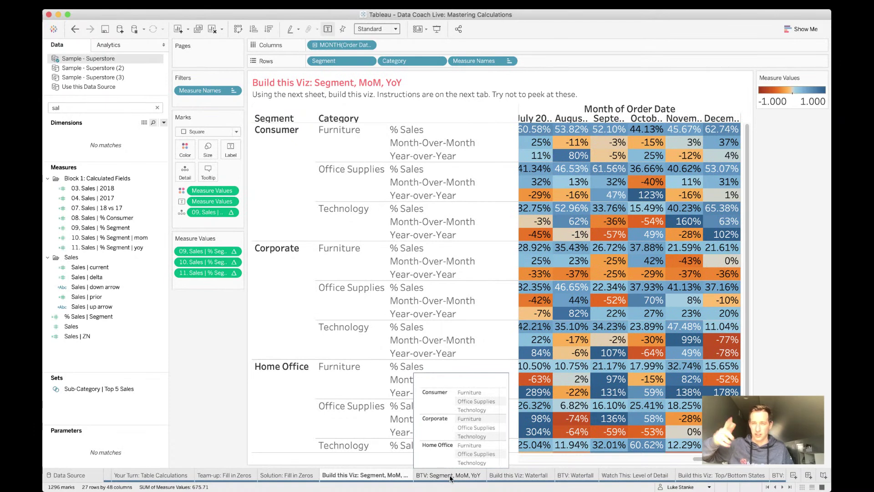
{"action": "left_click", "coordinate": [450, 477]}
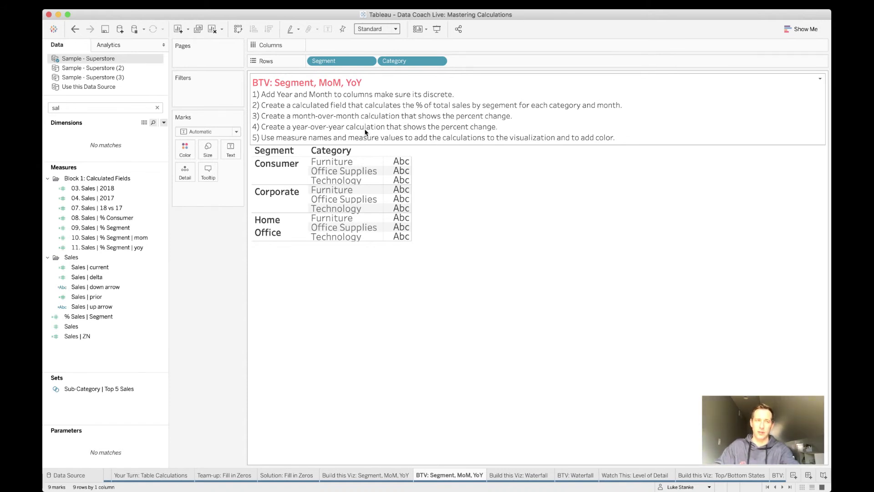
{"action": "left_click", "coordinate": [129, 106]}
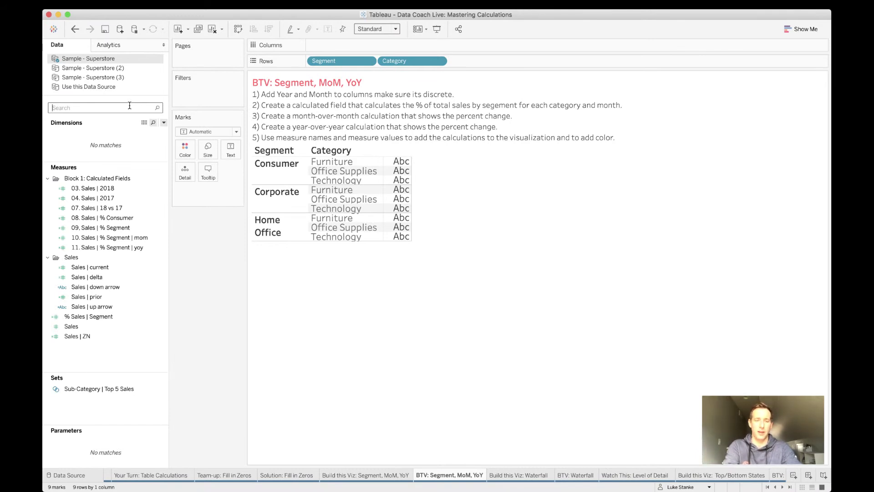
{"action": "type", "text": "or"}
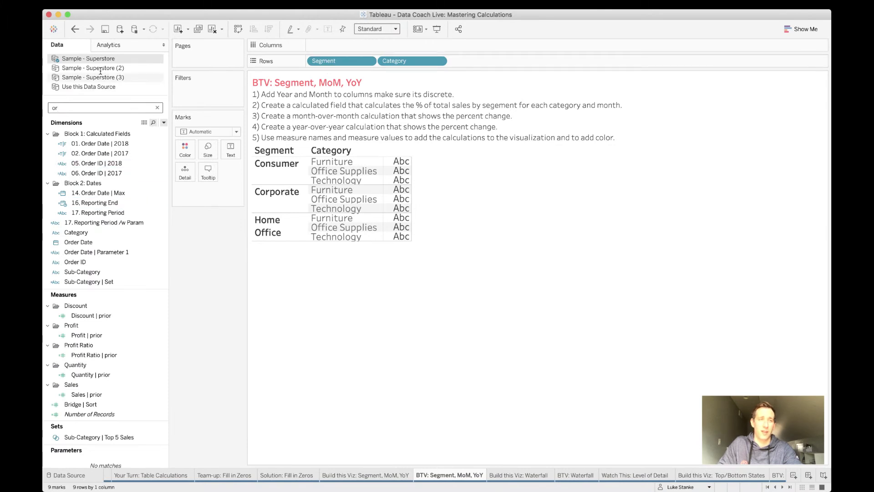
{"action": "left_click", "coordinate": [111, 143]}
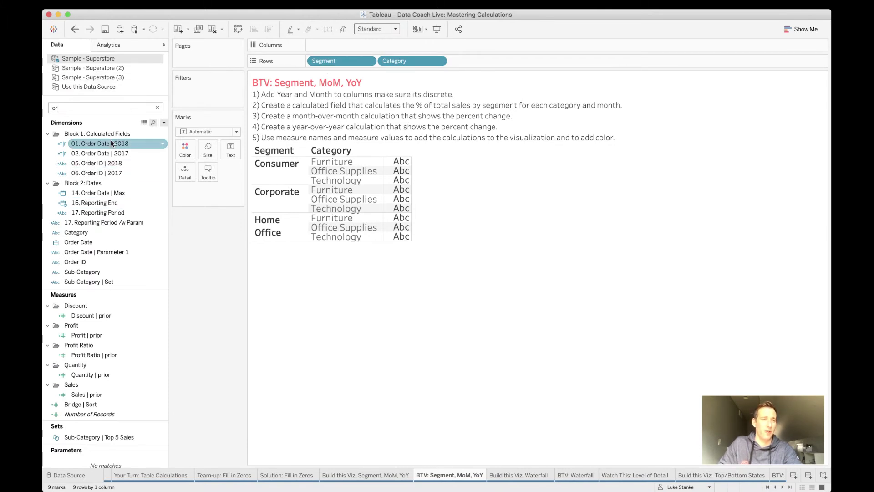
{"action": "left_click_drag", "start_coordinate": [324, 61], "coordinate": [250, 291]}
{"action": "key", "text": "super+z"}
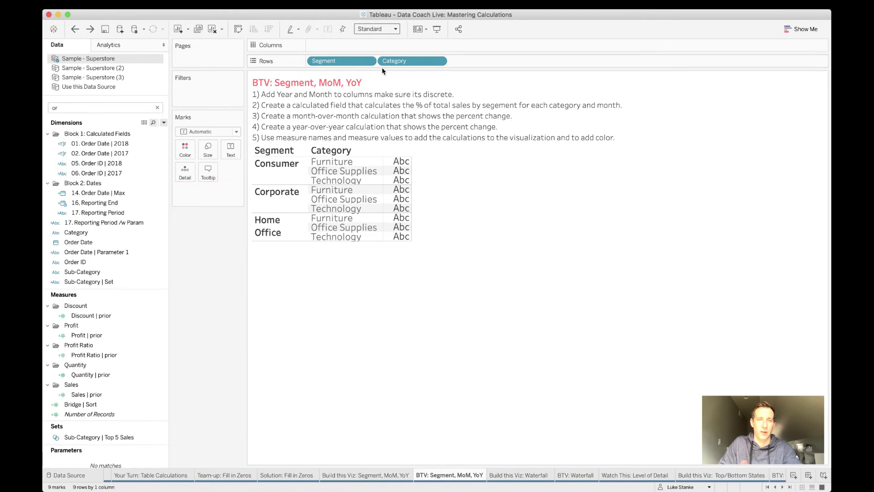
Step: Remove Segment and Category from Rows and switch the sheet to the "Use this Data Source" data source
{"action": "left_click", "coordinate": [400, 64], "text": "shift"}
{"action": "left_click_drag", "start_coordinate": [400, 64], "coordinate": [42, 78]}
{"action": "left_click", "coordinate": [80, 90]}
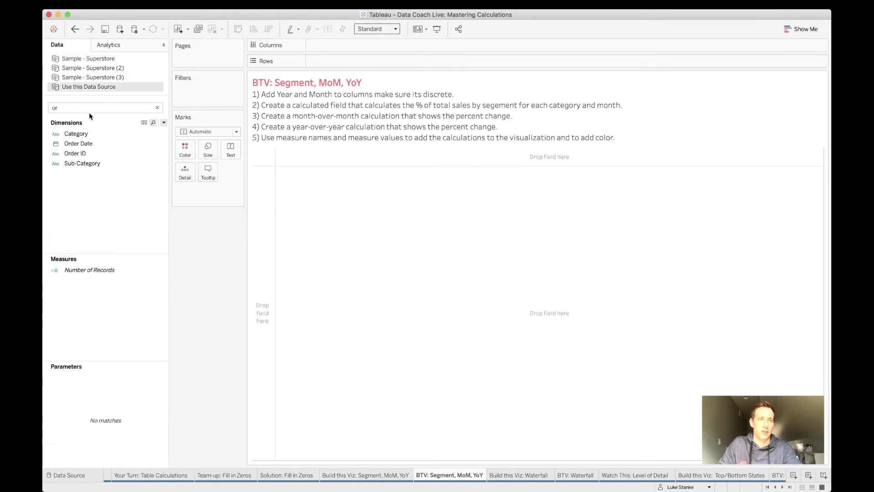
Step: Search the fields for "seg" and place the Segment dimension on Rows
{"action": "key", "text": "BackSpace"}
{"action": "key", "text": "BackSpace"}
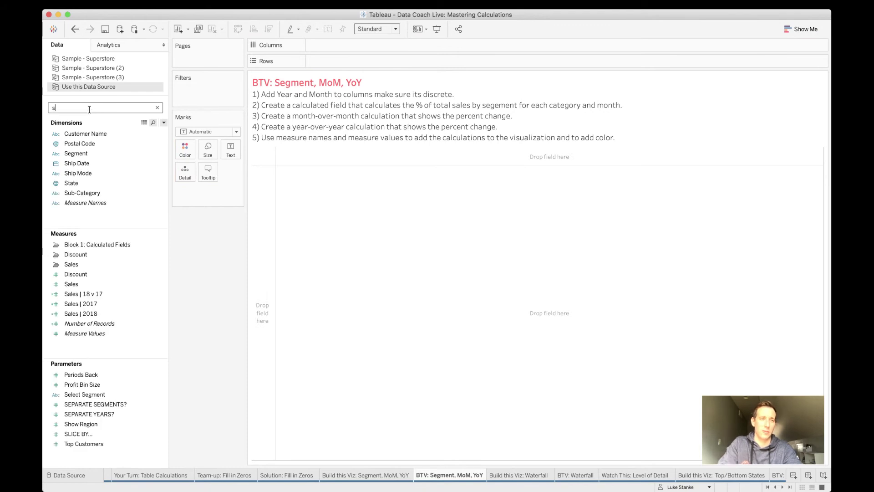
{"action": "type", "text": "seg"}
{"action": "left_click_drag", "start_coordinate": [84, 129], "coordinate": [321, 61]}
Step: Search the fields for "cat", add Category to Rows after Segment, and make the table rows taller
{"action": "left_click", "coordinate": [84, 108]}
{"action": "key", "text": "BackSpace"}
{"action": "key", "text": "BackSpace"}
{"action": "key", "text": "BackSpace"}
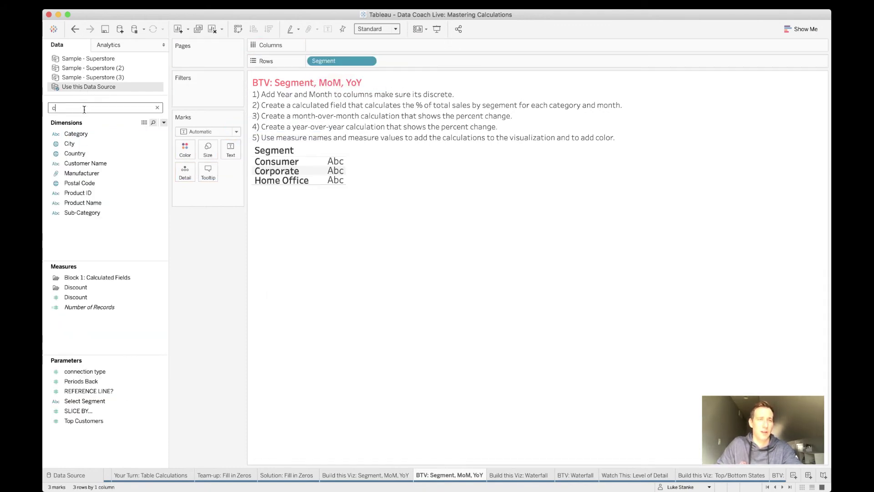
{"action": "type", "text": "cag"}
{"action": "key", "text": "BackSpace"}
{"action": "type", "text": "t"}
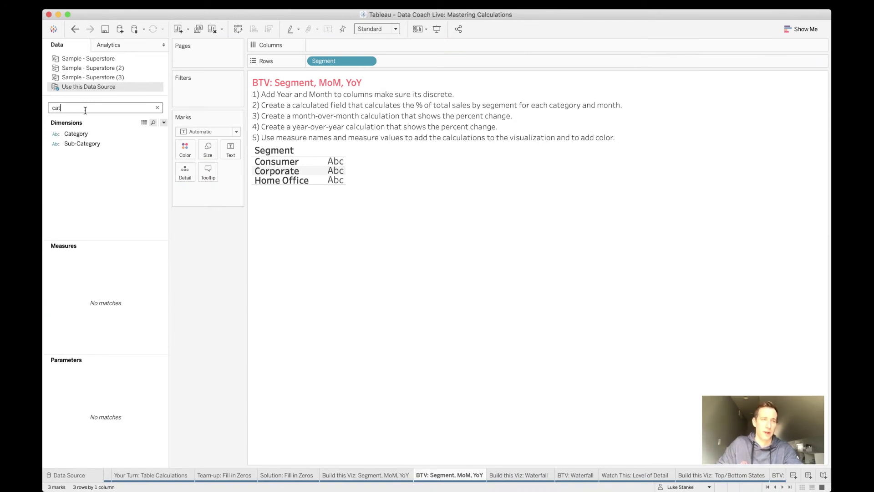
{"action": "left_click", "coordinate": [97, 135]}
{"action": "left_click_drag", "start_coordinate": [97, 135], "coordinate": [396, 62]}
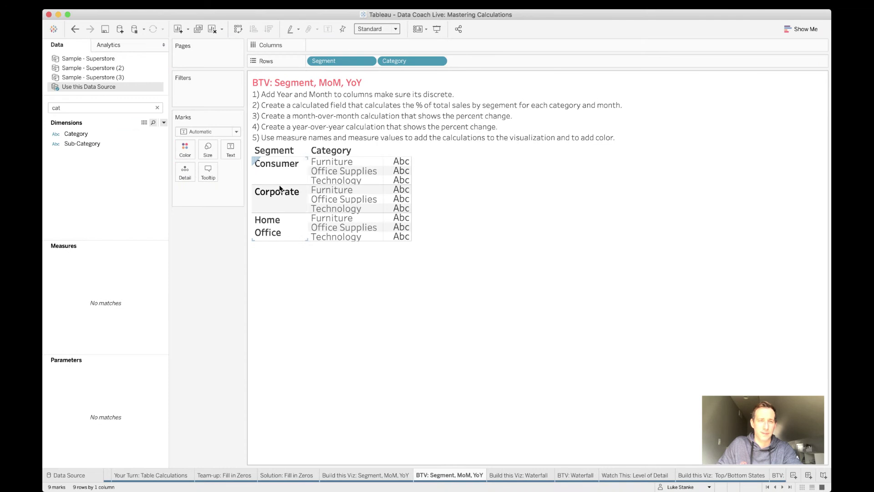
{"action": "left_click", "coordinate": [279, 192]}
{"action": "left_click_drag", "start_coordinate": [334, 166], "coordinate": [333, 179]}
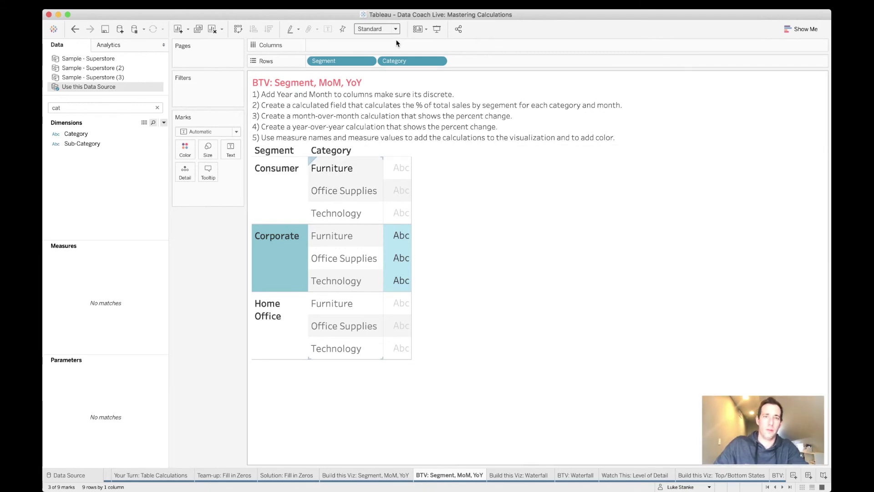
Step: Search the data source's fields for "ord"
{"action": "left_click", "coordinate": [112, 110]}
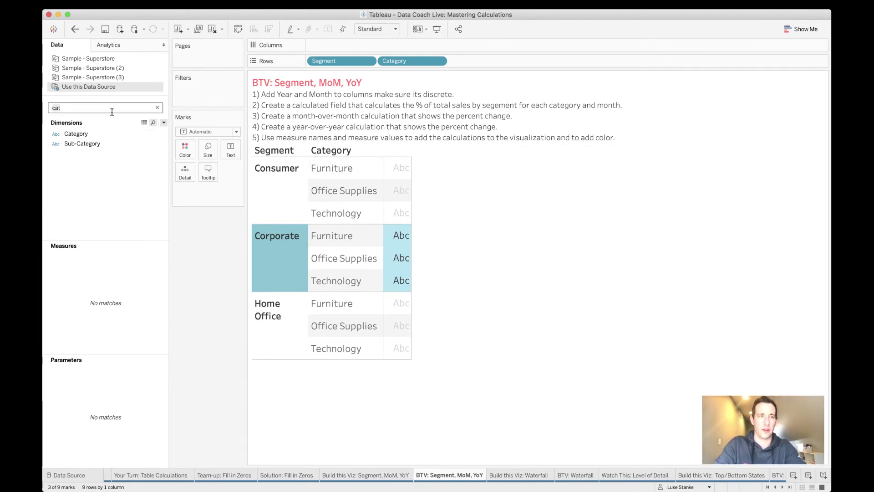
{"action": "type", "text": "od\\rd"}
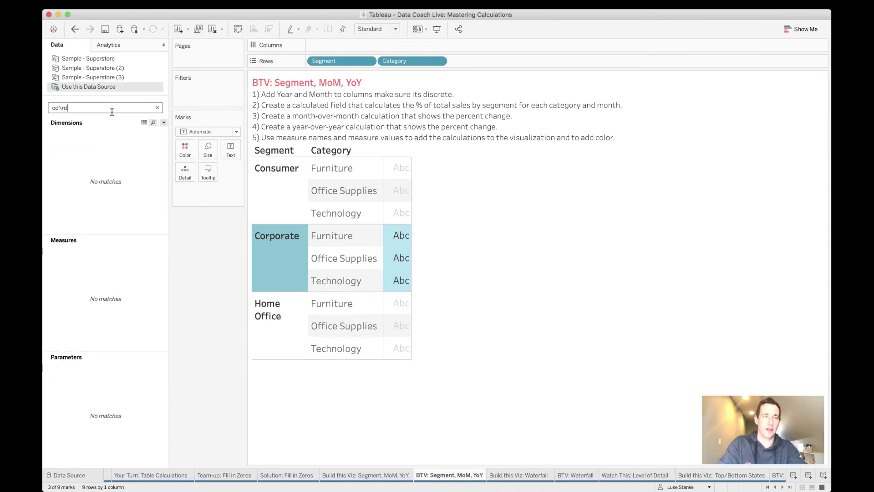
{"action": "key", "text": "BackSpace"}
{"action": "key", "text": "BackSpace"}
{"action": "key", "text": "BackSpace"}
{"action": "key", "text": "BackSpace"}
{"action": "type", "text": "rd"}
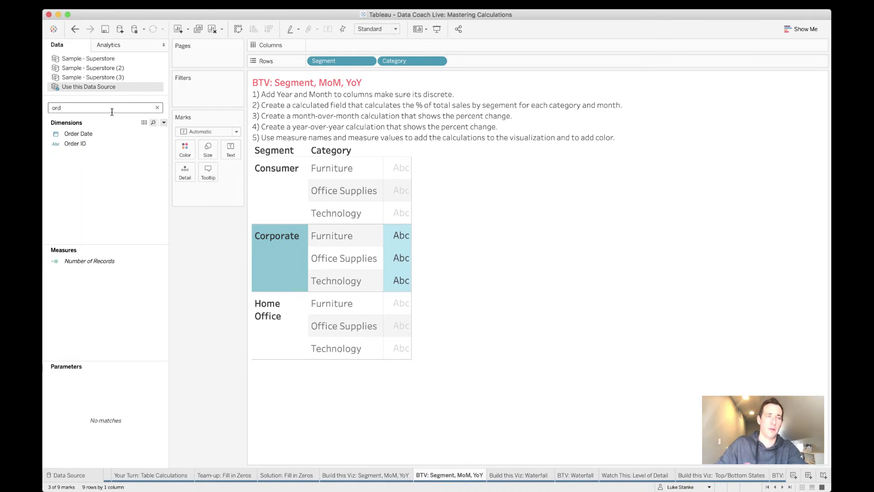
{"action": "right_click", "coordinate": [91, 135]}
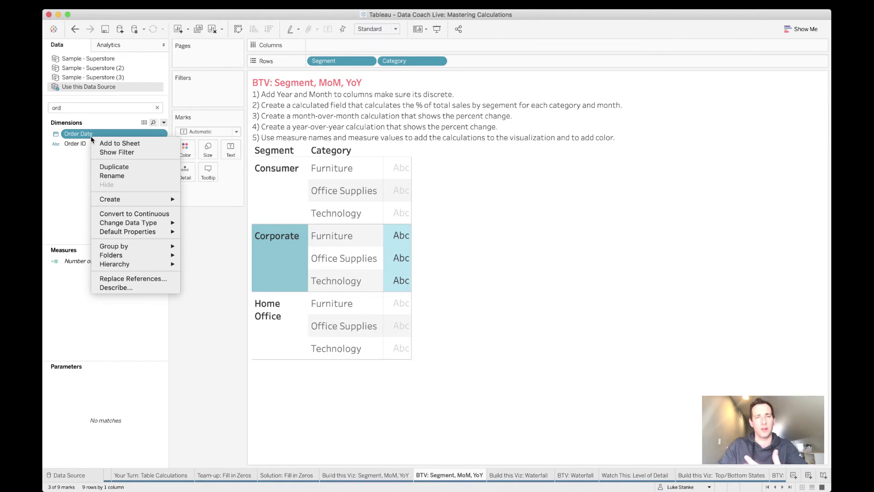
{"action": "left_click", "coordinate": [89, 137]}
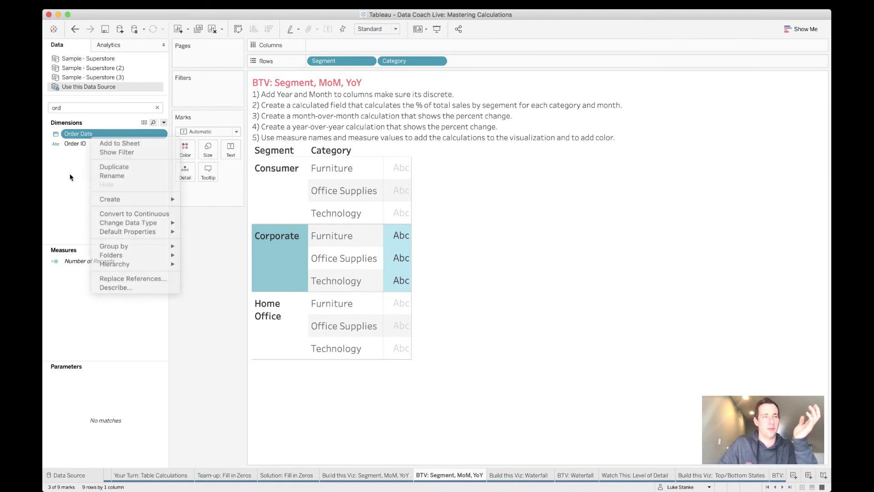
{"action": "left_click_drag", "start_coordinate": [87, 139], "coordinate": [192, 200]}
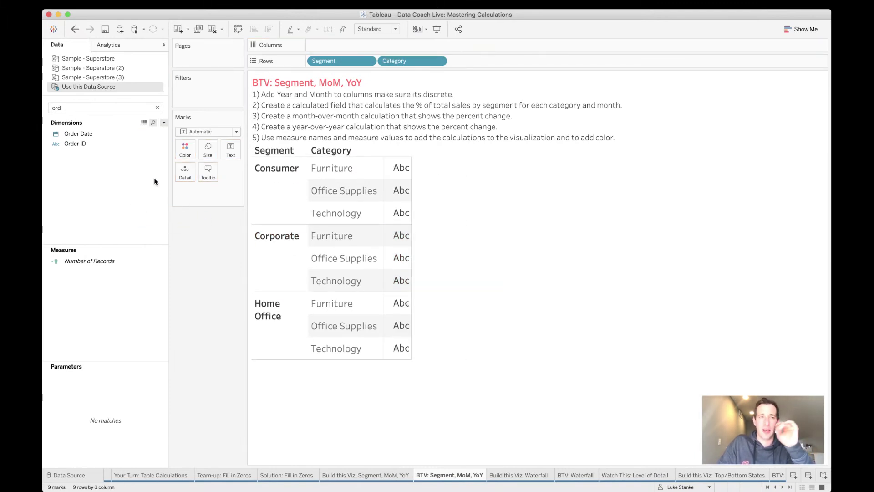
Step: Set up a custom date from Order Date named "Order Date (YM)" with Month / Year as its detail
{"action": "left_click", "coordinate": [124, 133]}
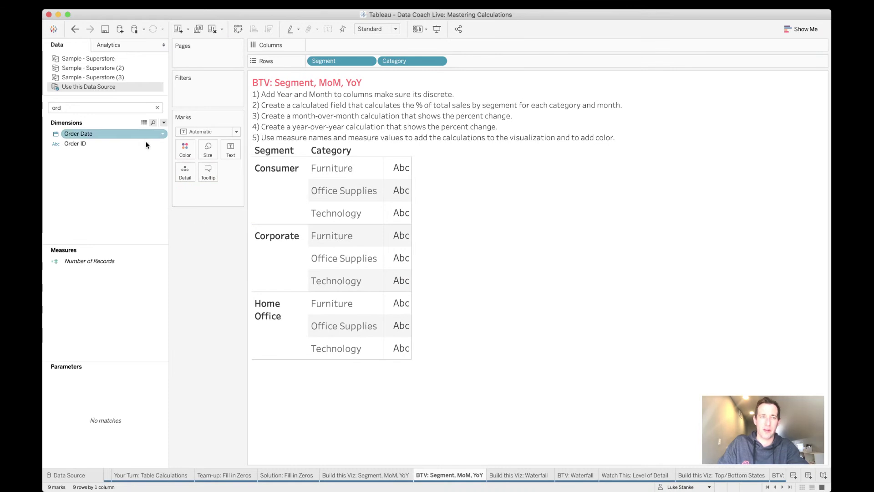
{"action": "right_click", "coordinate": [124, 133]}
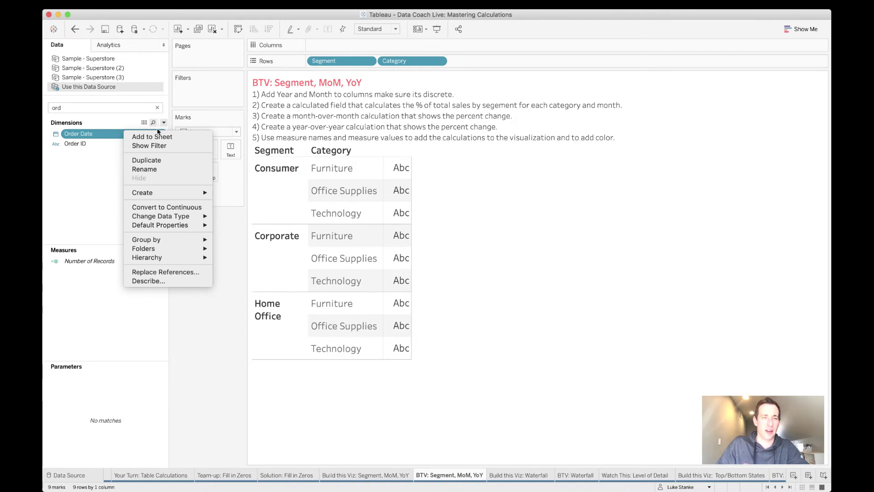
{"action": "mouse_move", "coordinate": [189, 191]}
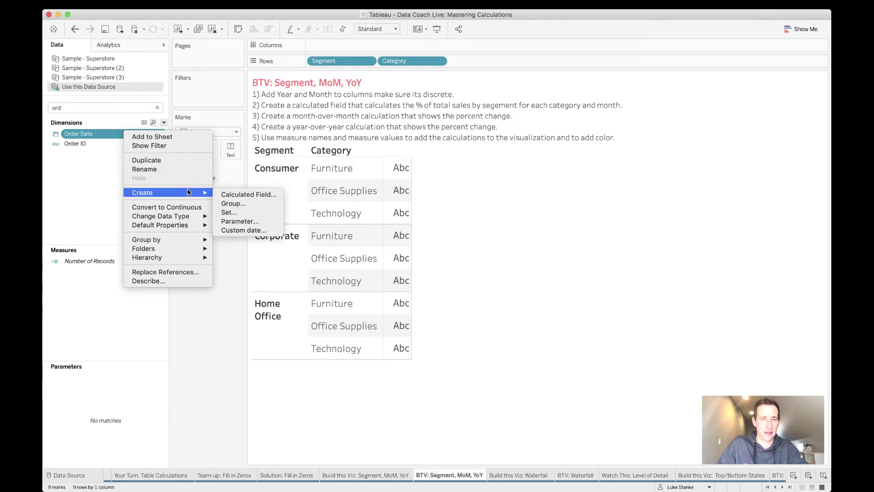
{"action": "left_click", "coordinate": [243, 231]}
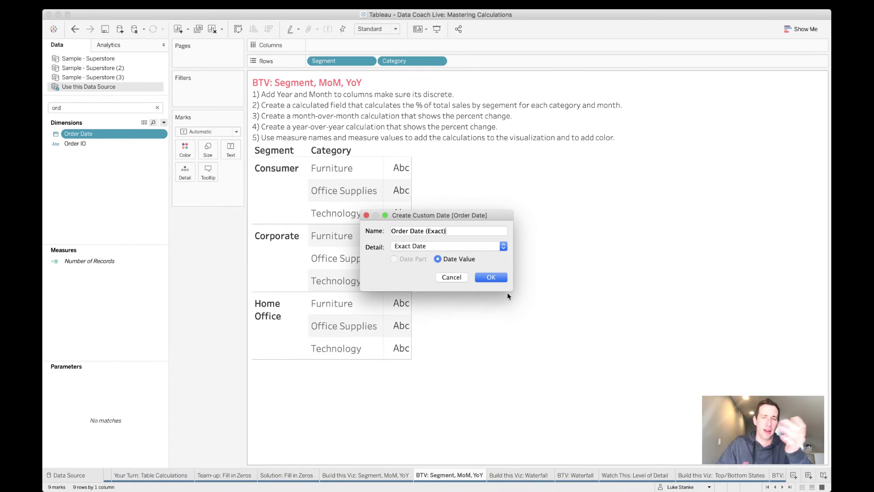
{"action": "double_click", "coordinate": [431, 231]}
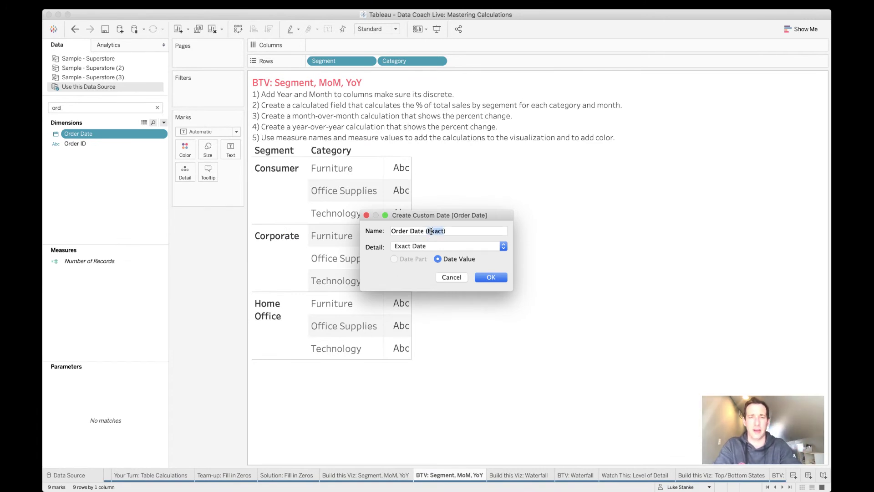
{"action": "type", "text": "MY"}
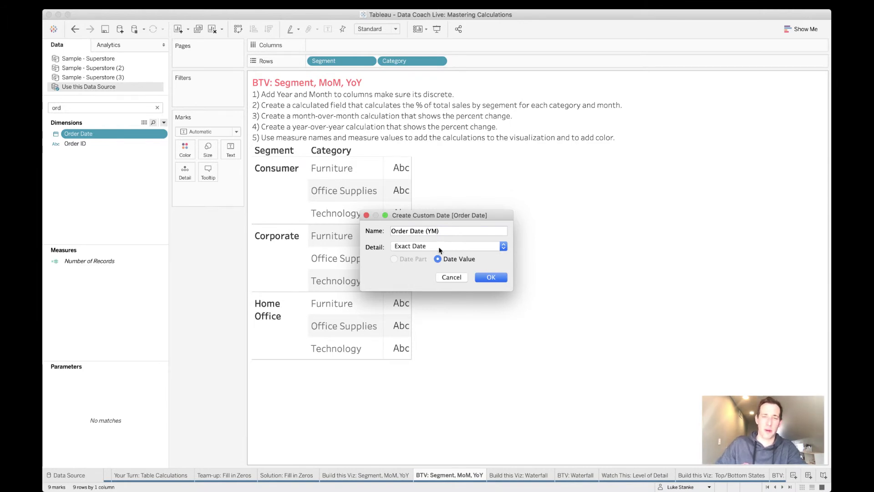
{"action": "left_click", "coordinate": [435, 247]}
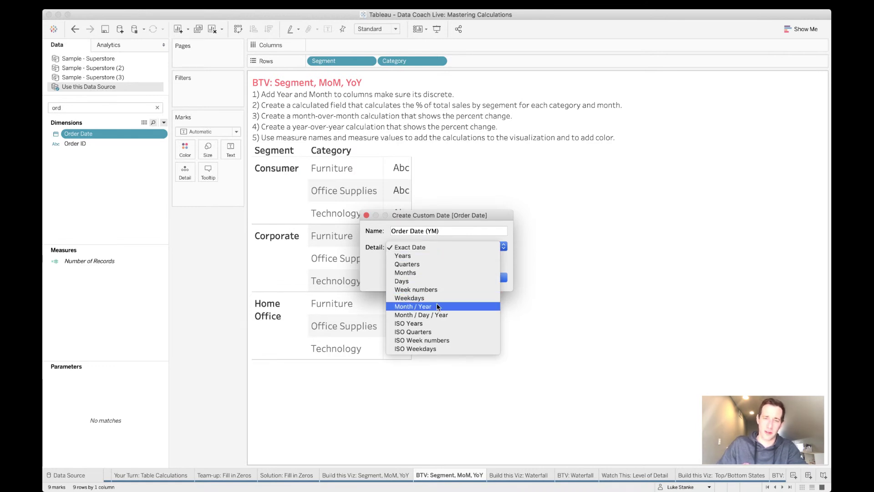
{"action": "left_click", "coordinate": [438, 307]}
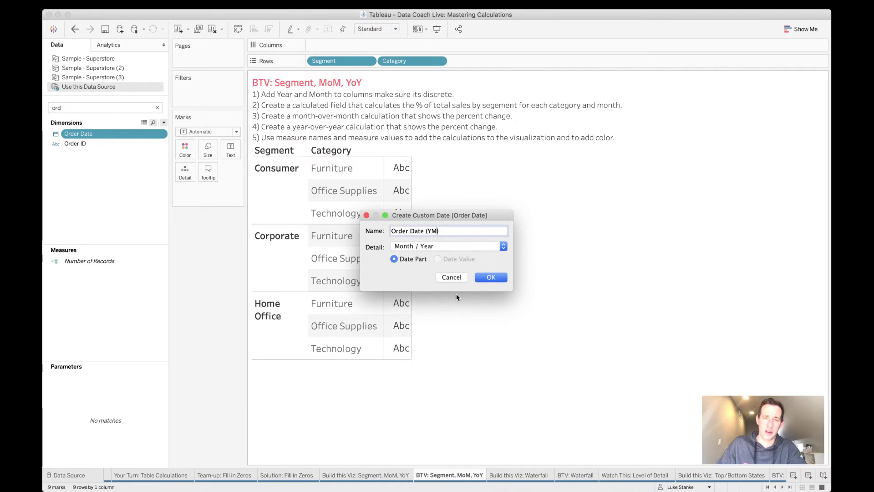
Step: Try the Months detail as a Date Value for the custom date
{"action": "left_click", "coordinate": [414, 248]}
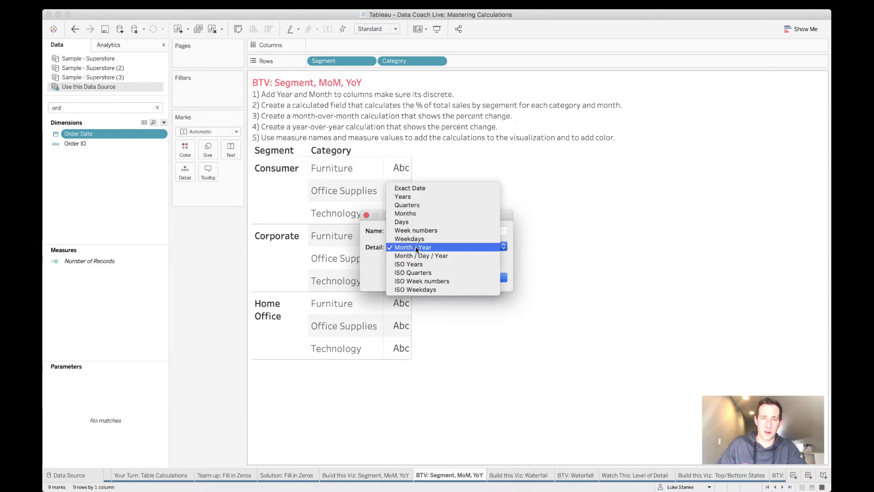
{"action": "left_click", "coordinate": [420, 214]}
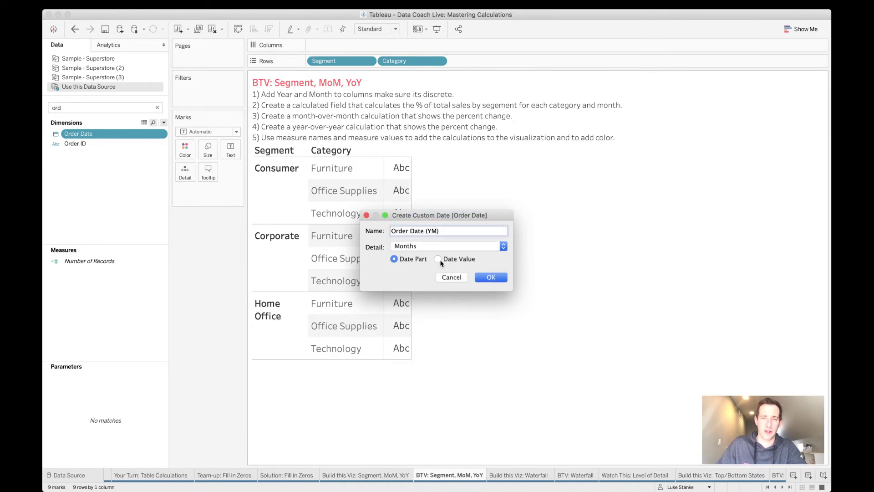
{"action": "left_click", "coordinate": [440, 260]}
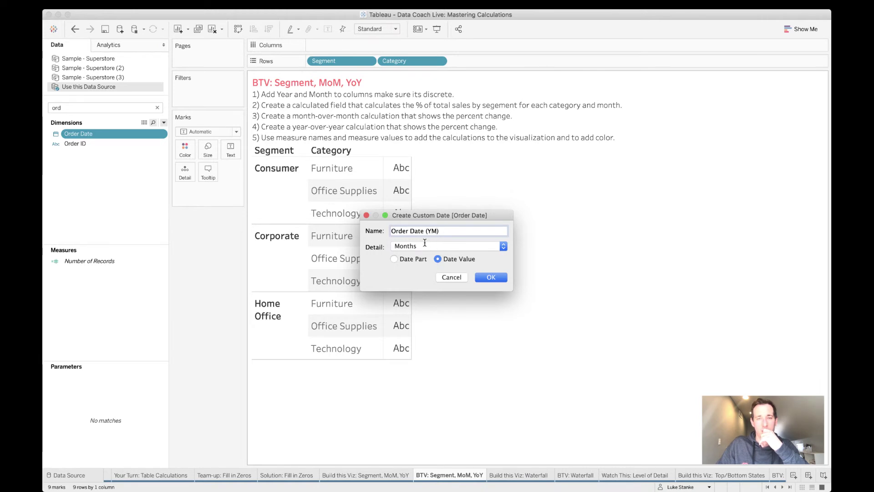
Step: Create the Order Date (YM) custom date with Month / Year detail, and undo its creation
{"action": "left_click", "coordinate": [424, 246]}
{"action": "left_click", "coordinate": [417, 278]}
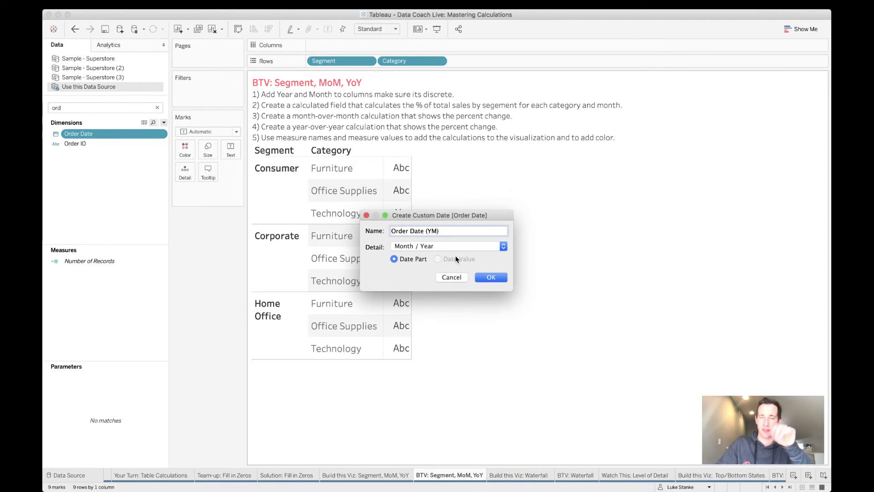
{"action": "left_click", "coordinate": [491, 278]}
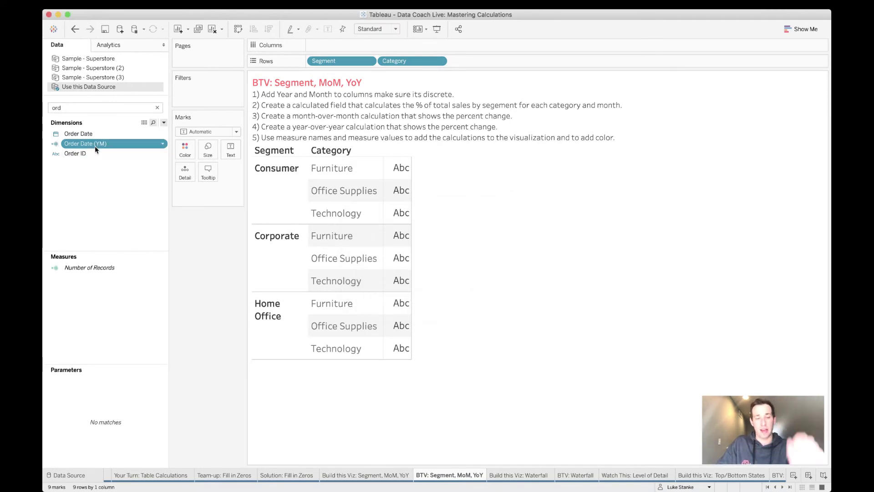
{"action": "key", "text": "super+z"}
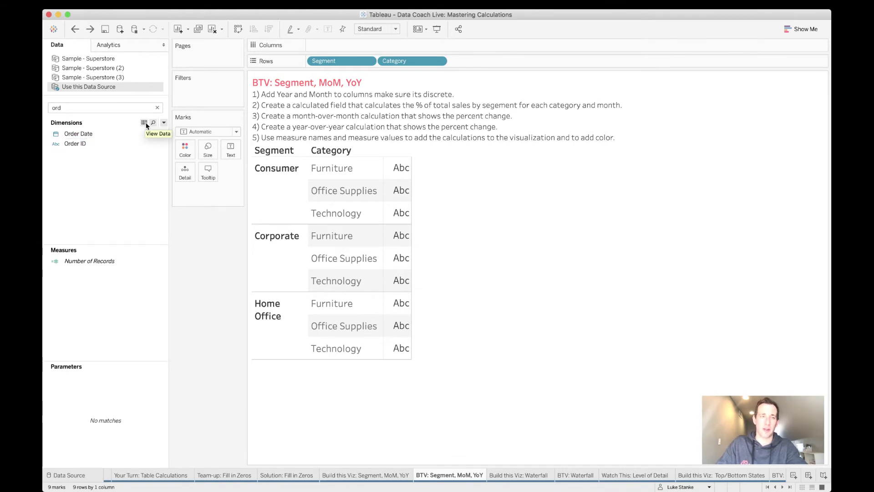
Step: Create a custom date from Order Date named "Order Date (MY)" with Months as its detail, set as a Date Value
{"action": "right_click", "coordinate": [121, 135]}
{"action": "mouse_move", "coordinate": [193, 246]}
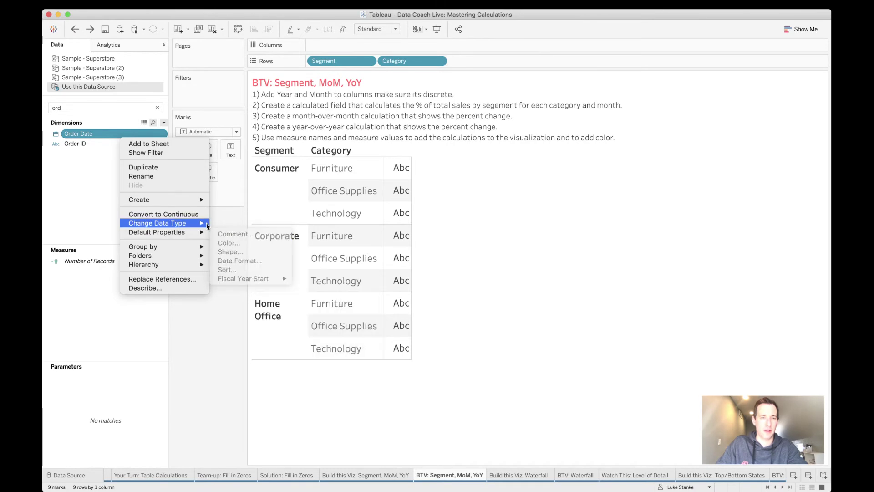
{"action": "mouse_move", "coordinate": [191, 199]}
{"action": "left_click", "coordinate": [234, 239]}
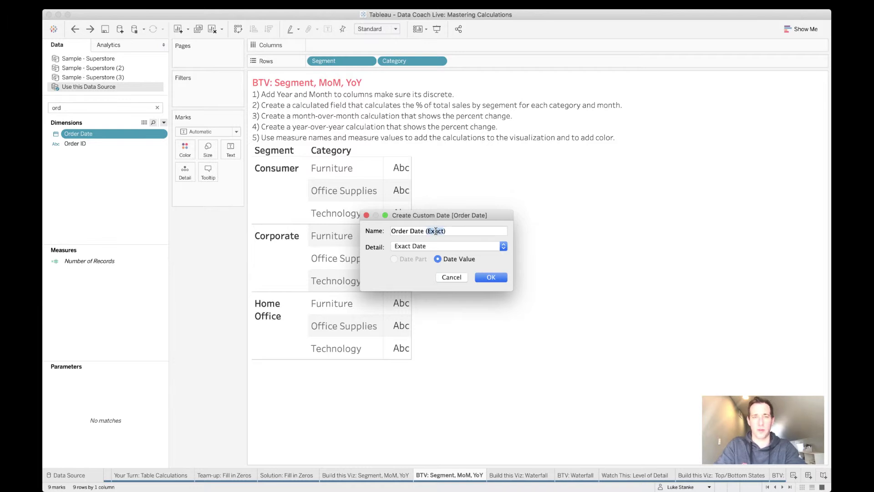
{"action": "left_click", "coordinate": [400, 248]}
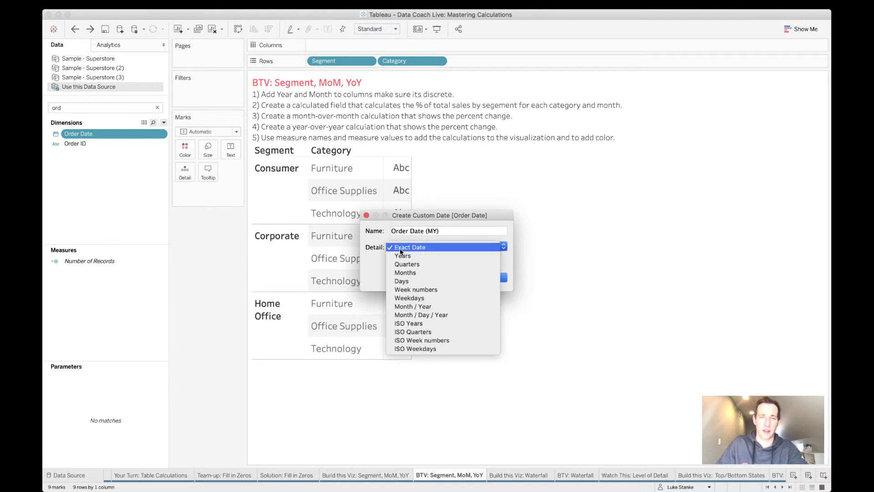
{"action": "left_click", "coordinate": [421, 273]}
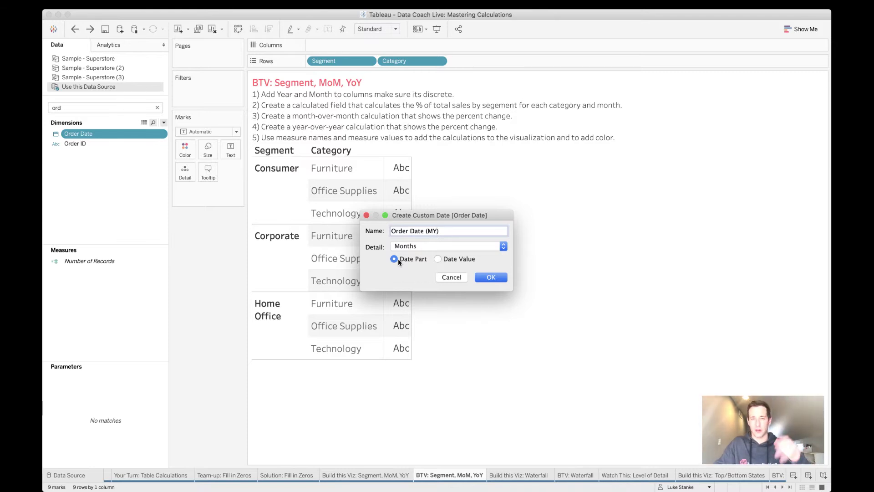
{"action": "left_click", "coordinate": [484, 280]}
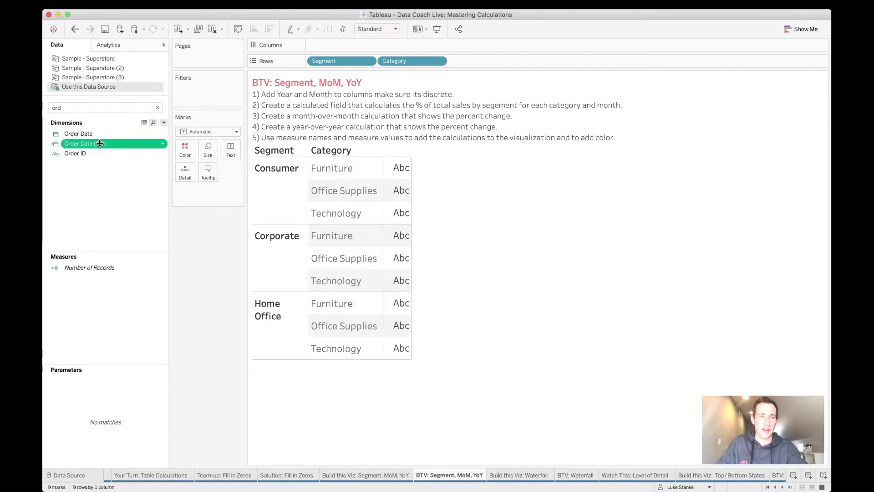
Step: Add Order Date (MY) to Columns, try it as a discrete field, and undo that conversion
{"action": "left_click_drag", "start_coordinate": [100, 143], "coordinate": [334, 50]}
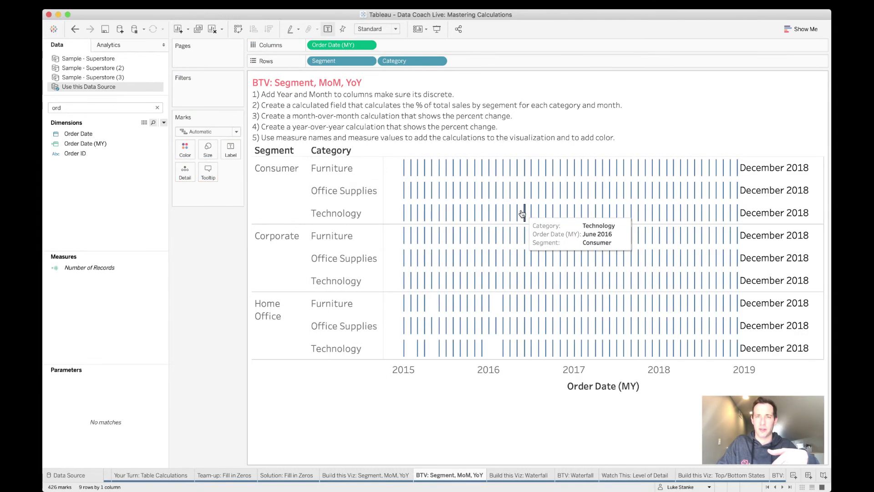
{"action": "left_click", "coordinate": [368, 45]}
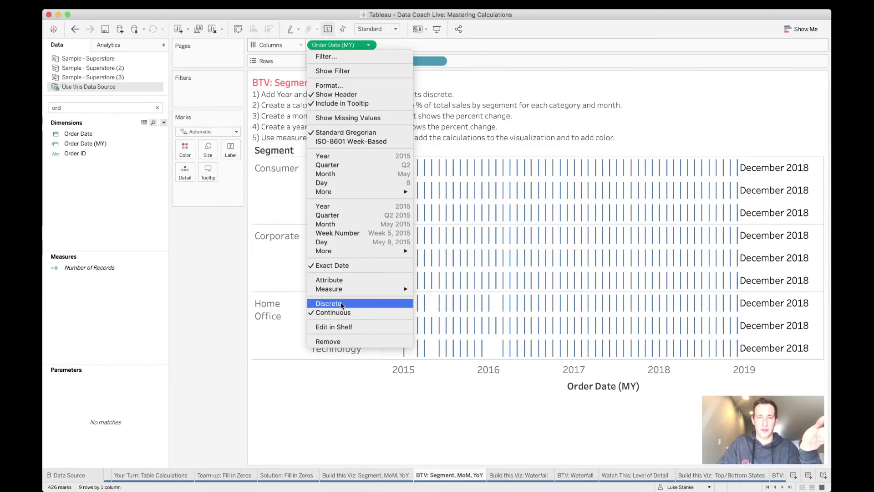
{"action": "left_click", "coordinate": [339, 304]}
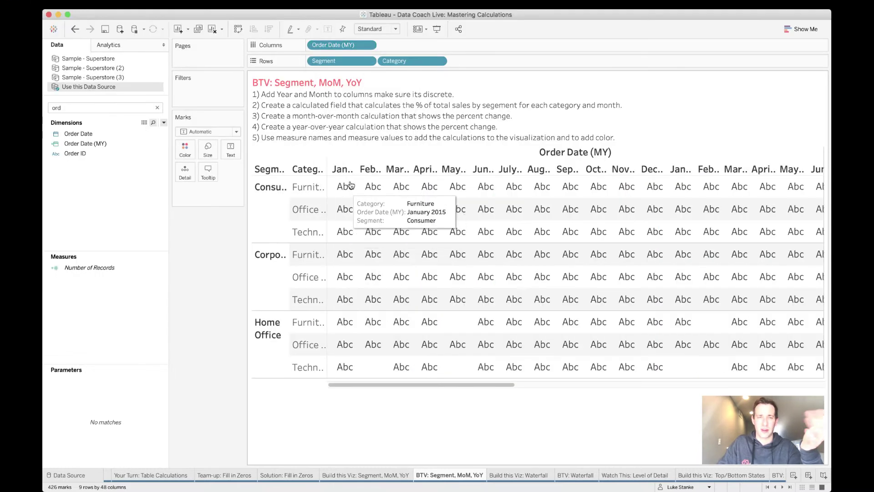
{"action": "key", "text": "super+z"}
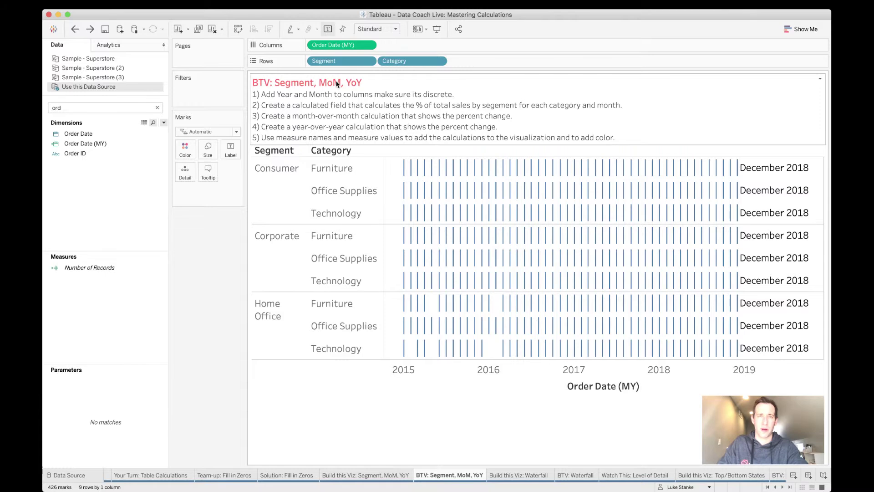
{"action": "left_click", "coordinate": [367, 45]}
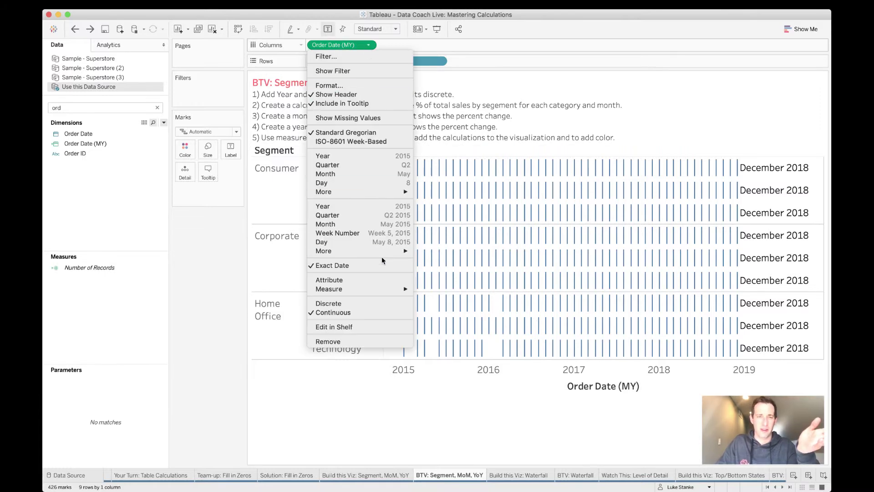
Step: Change the detail of the Order Date (MY) custom date to Month / Year
{"action": "right_click", "coordinate": [90, 144]}
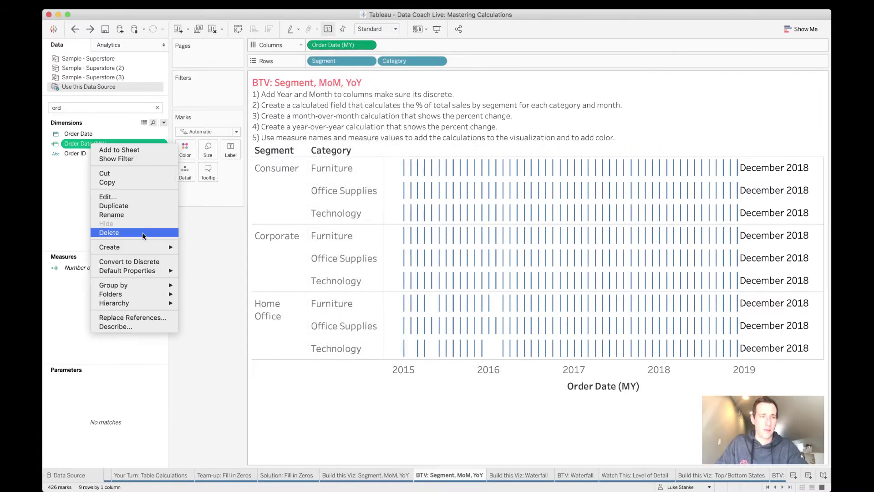
{"action": "mouse_move", "coordinate": [158, 270]}
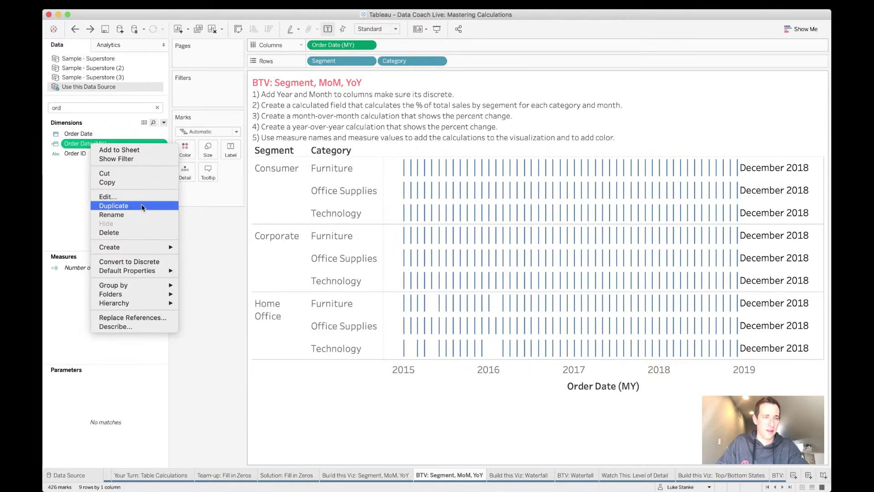
{"action": "left_click", "coordinate": [141, 198]}
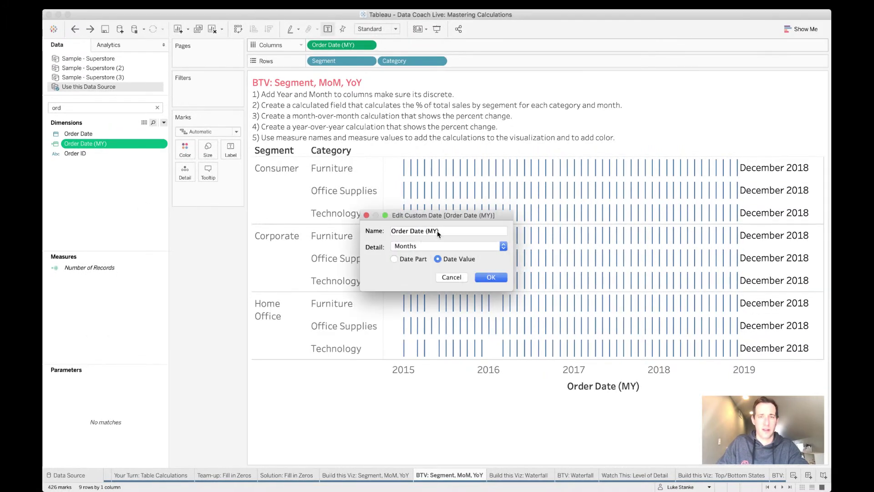
{"action": "left_click", "coordinate": [435, 246]}
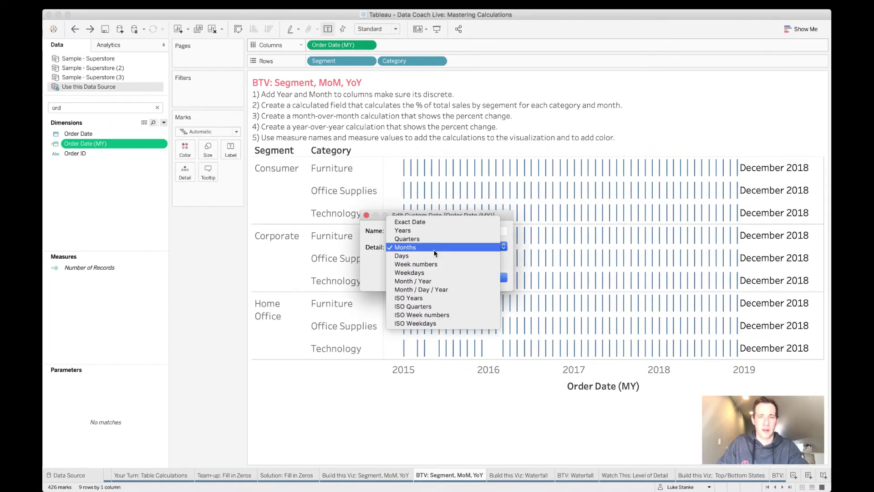
{"action": "left_click", "coordinate": [426, 282]}
{"action": "left_click", "coordinate": [490, 276]}
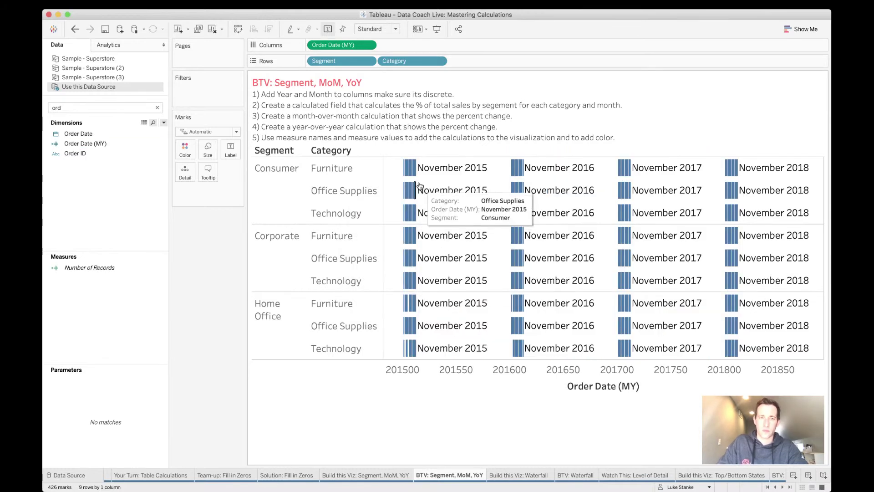
Step: Replace the continuous Order Date (MY) on Columns with the edited discrete field, and widen the month columns
{"action": "left_click_drag", "start_coordinate": [332, 45], "coordinate": [99, 222]}
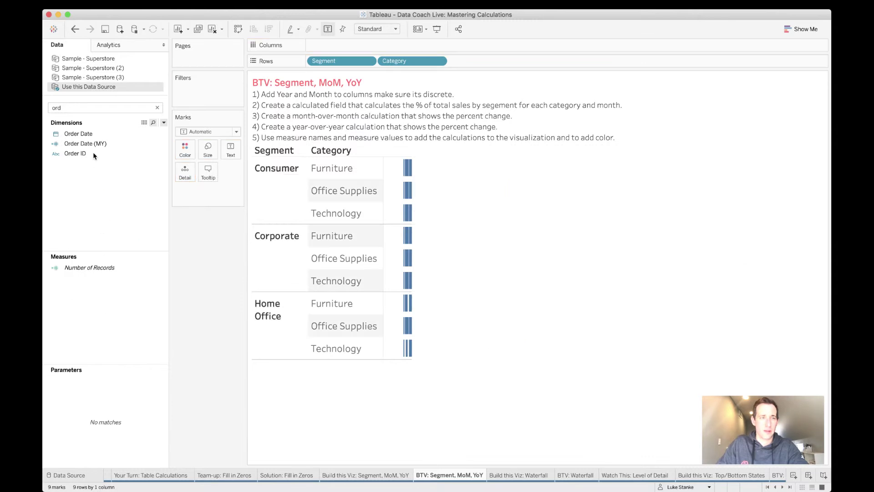
{"action": "left_click_drag", "start_coordinate": [98, 144], "coordinate": [406, 43]}
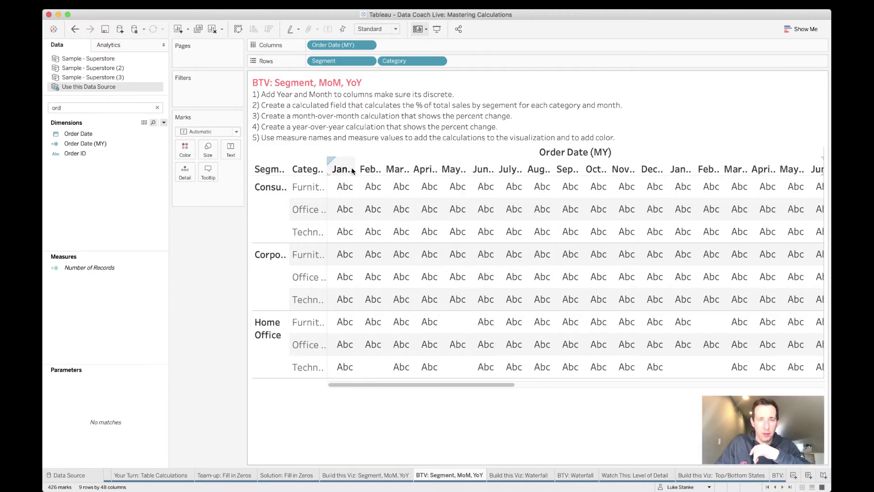
{"action": "left_click_drag", "start_coordinate": [369, 169], "coordinate": [392, 169]}
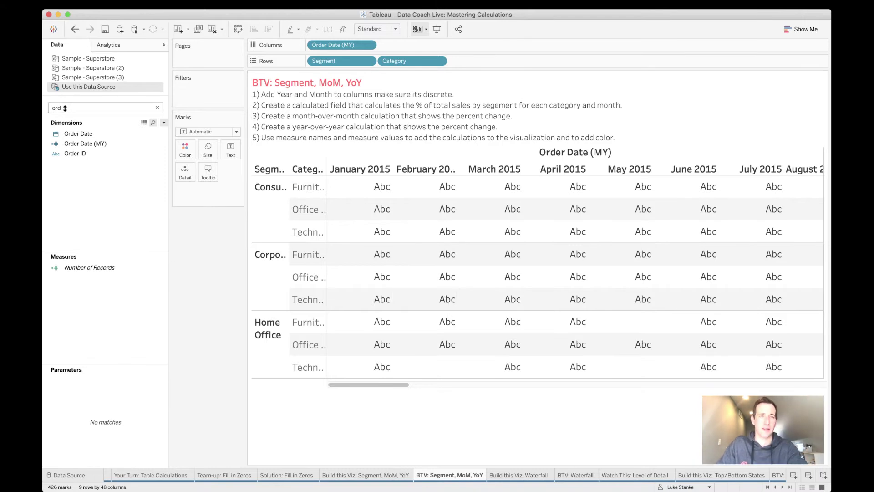
Step: Widen the Category and Segment columns, and show Sales as the table's text after searching the fields for "sa"
{"action": "type", "text": "sa"}
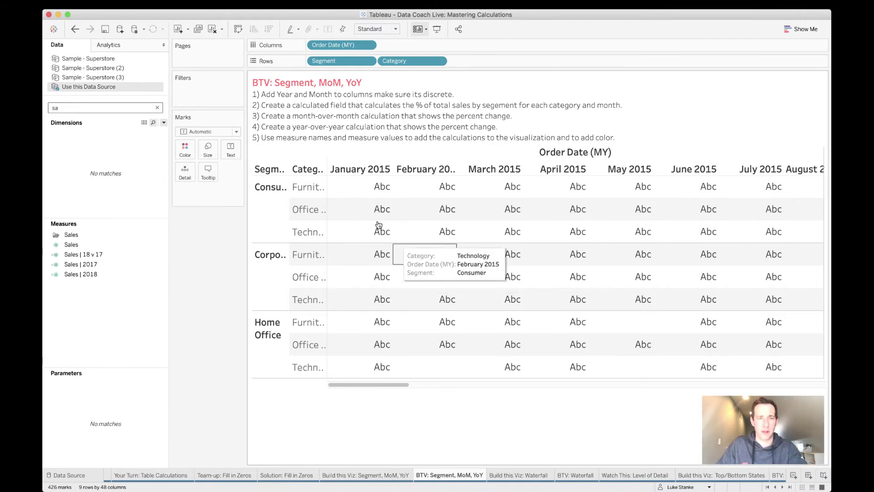
{"action": "left_click_drag", "start_coordinate": [328, 188], "coordinate": [367, 192]}
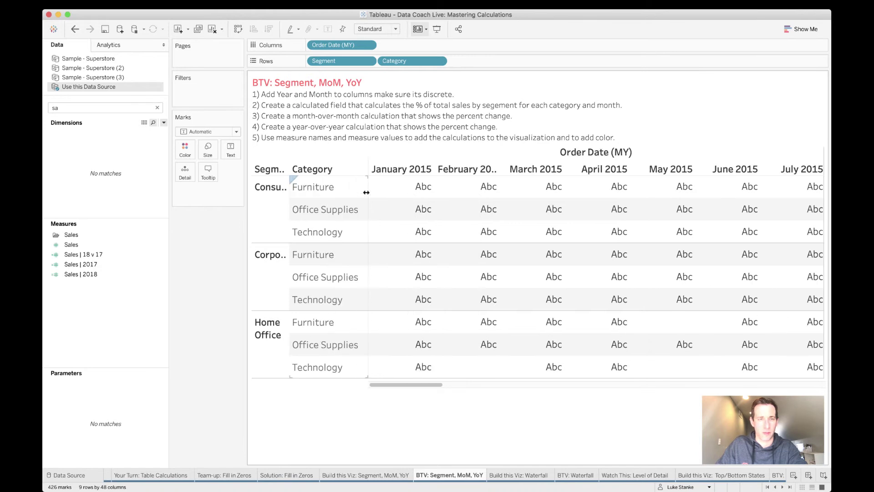
{"action": "left_click_drag", "start_coordinate": [288, 187], "coordinate": [329, 187]}
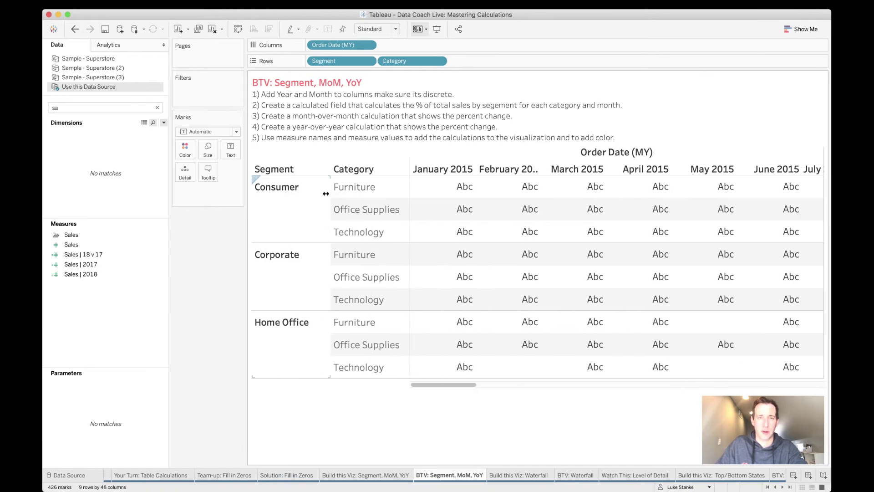
{"action": "left_click", "coordinate": [108, 255]}
{"action": "left_click_drag", "start_coordinate": [101, 249], "coordinate": [238, 152]}
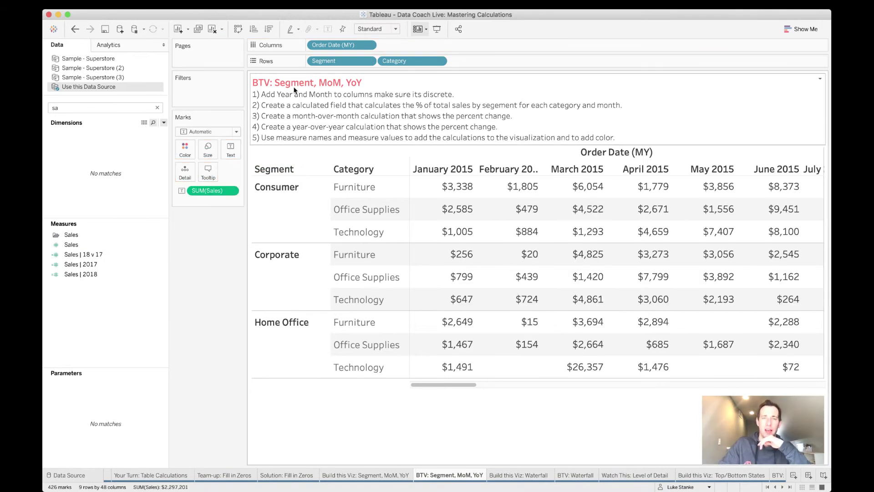
Step: Compare the January 2015 Furniture sales across the Consumer, Corporate and Home Office segments
{"action": "mouse_move", "coordinate": [469, 186]}
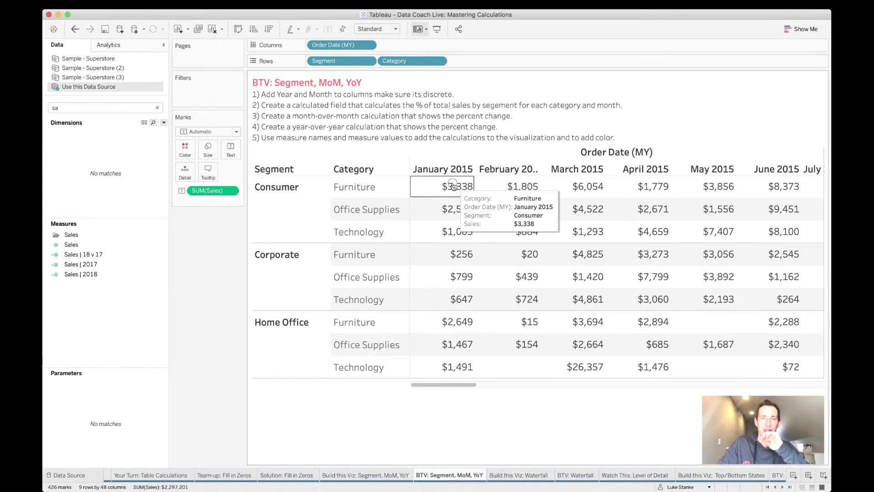
{"action": "left_click", "coordinate": [453, 186]}
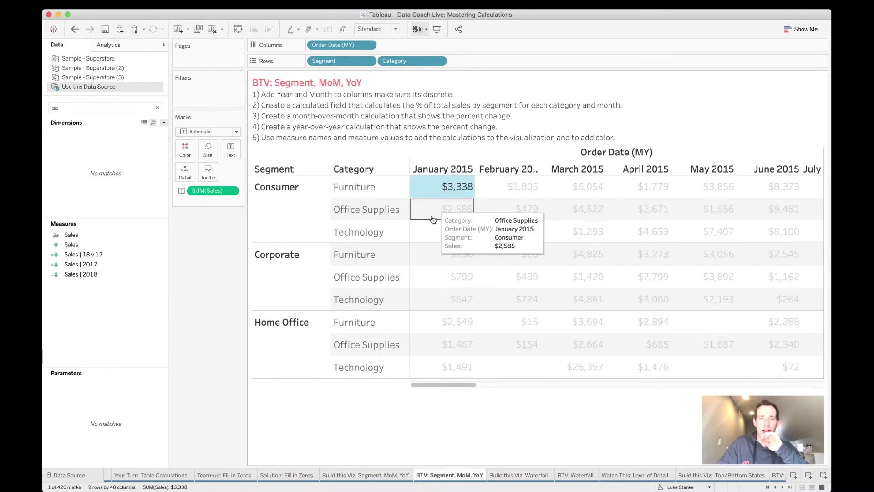
{"action": "left_click", "coordinate": [434, 256]}
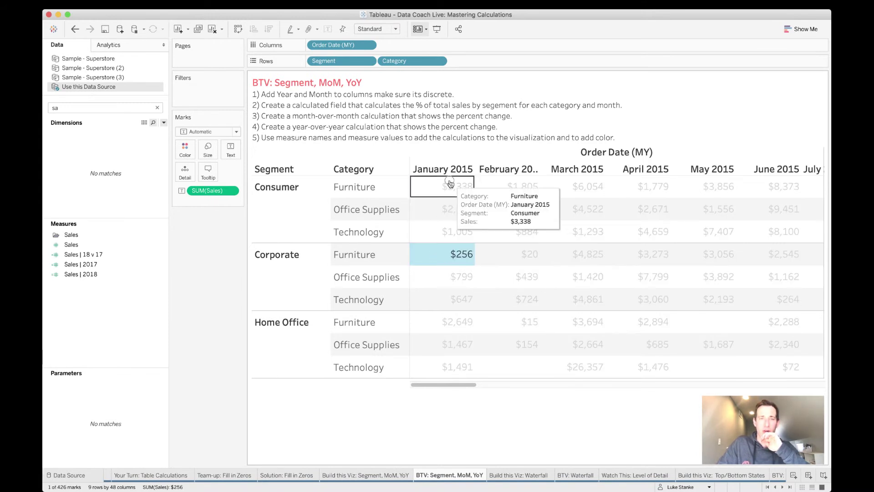
{"action": "left_click", "coordinate": [433, 184]}
{"action": "left_click", "coordinate": [430, 257]}
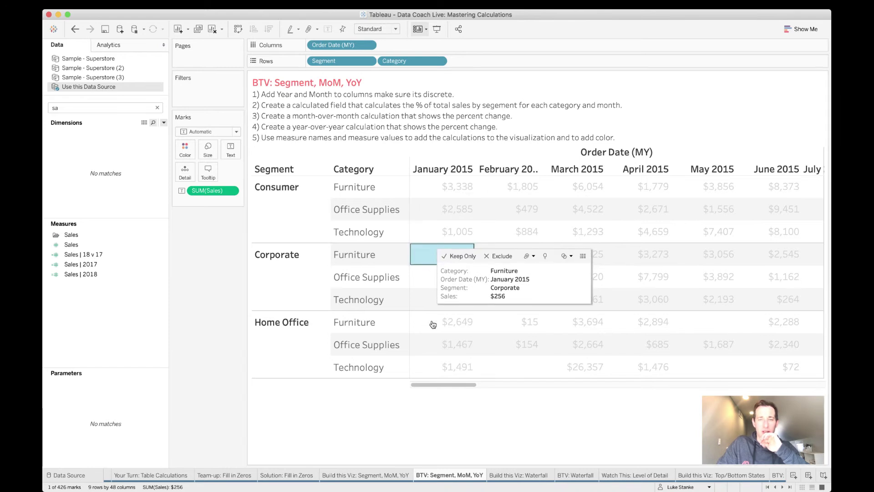
{"action": "left_click", "coordinate": [421, 324]}
{"action": "left_click", "coordinate": [432, 193]}
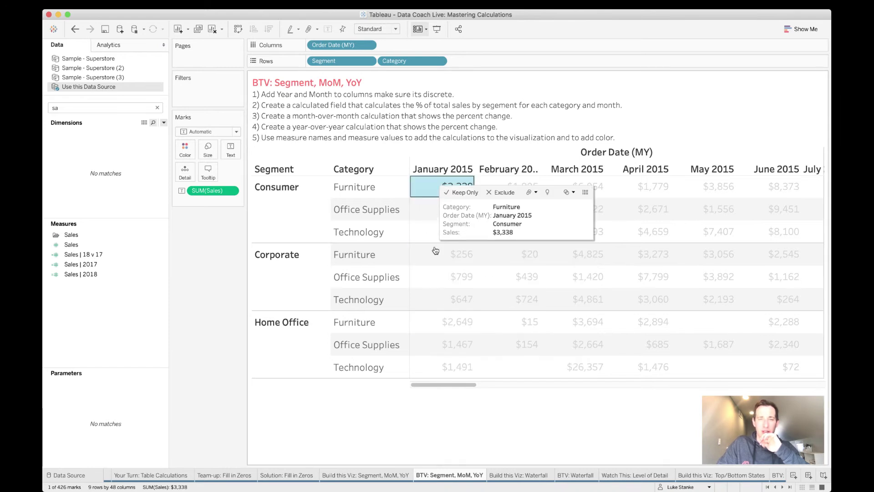
{"action": "left_click", "coordinate": [434, 259]}
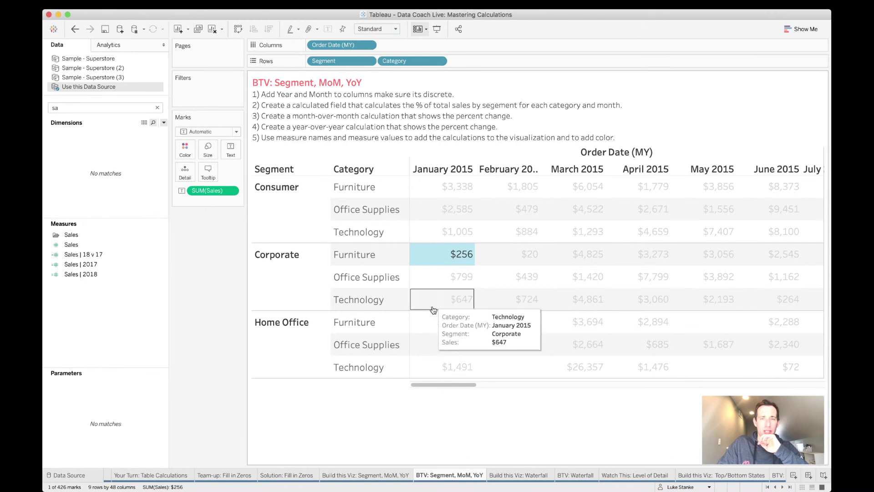
{"action": "left_click", "coordinate": [437, 327]}
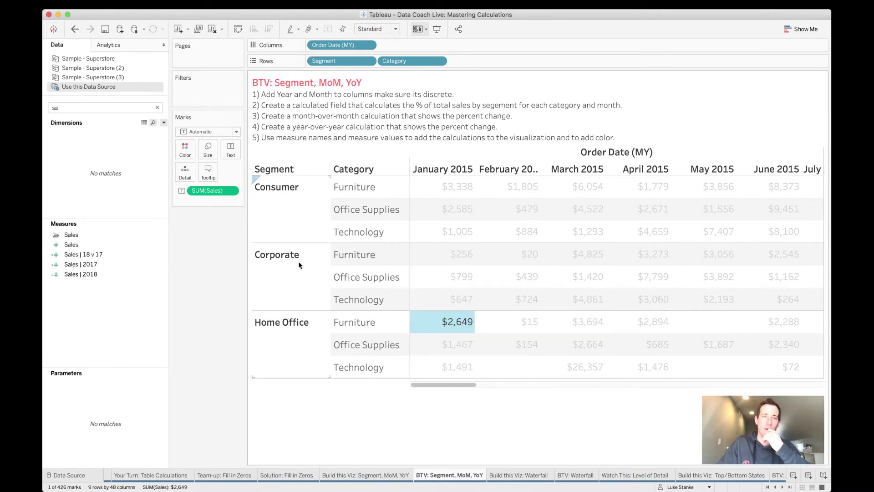
Step: Add a Percent of Total table calculation to Sales, computed using Specific Dimensions with Order Date (MY)
{"action": "right_click", "coordinate": [219, 192]}
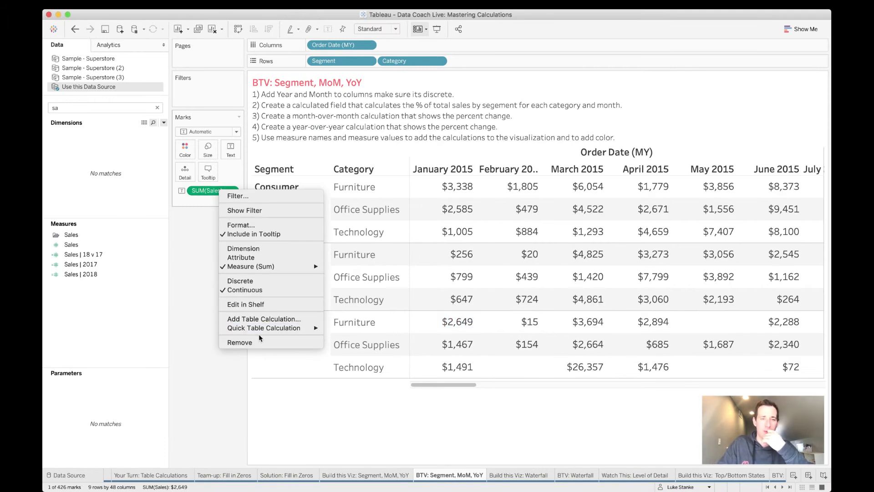
{"action": "mouse_move", "coordinate": [262, 328]}
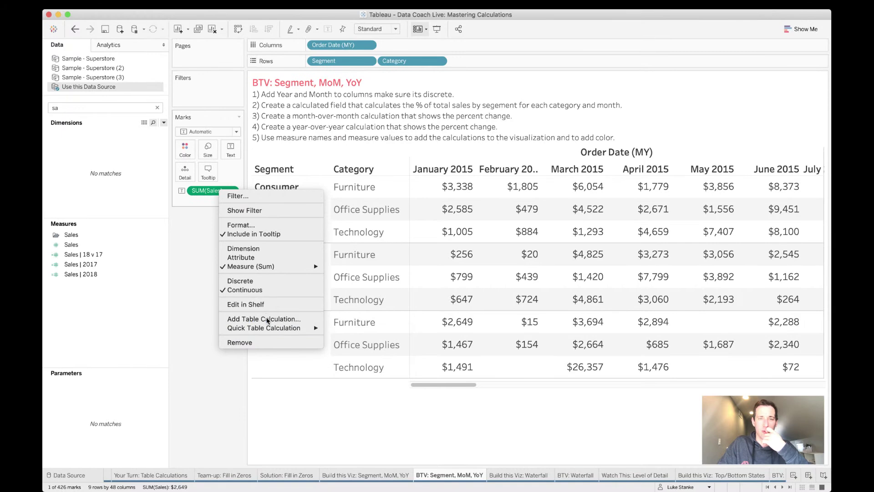
{"action": "left_click", "coordinate": [264, 319]}
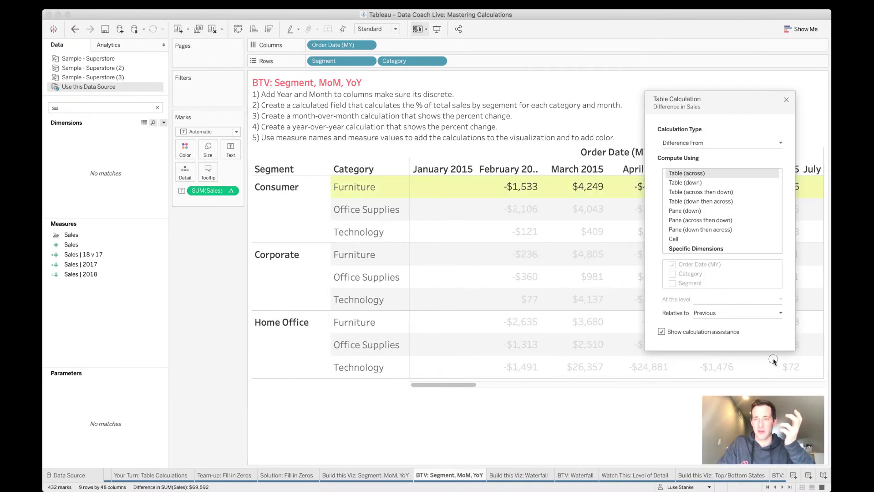
{"action": "left_click", "coordinate": [689, 143]}
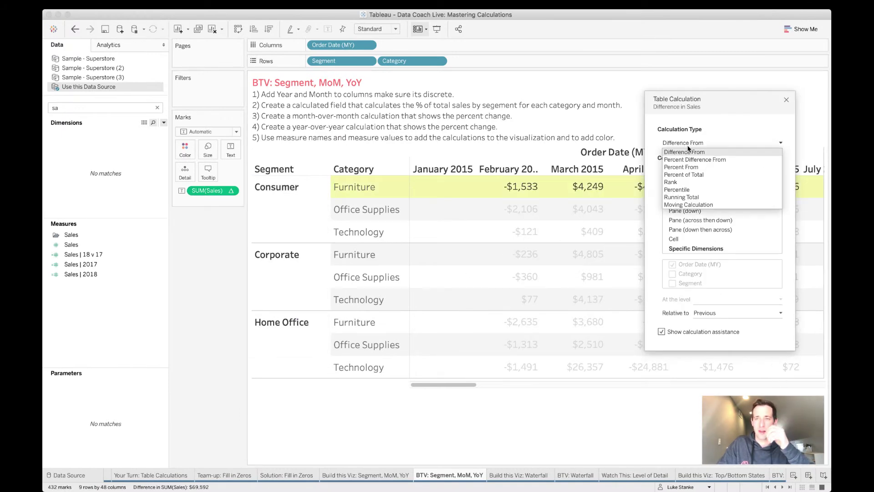
{"action": "left_click", "coordinate": [697, 172]}
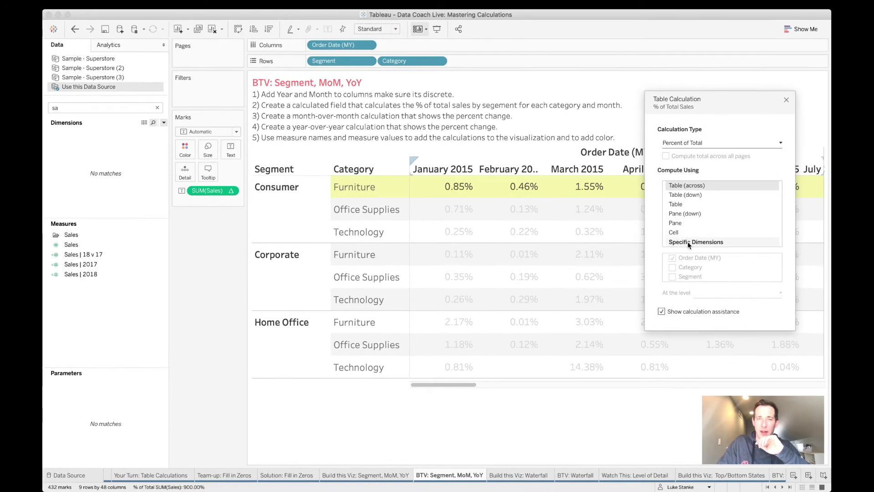
{"action": "left_click", "coordinate": [688, 243]}
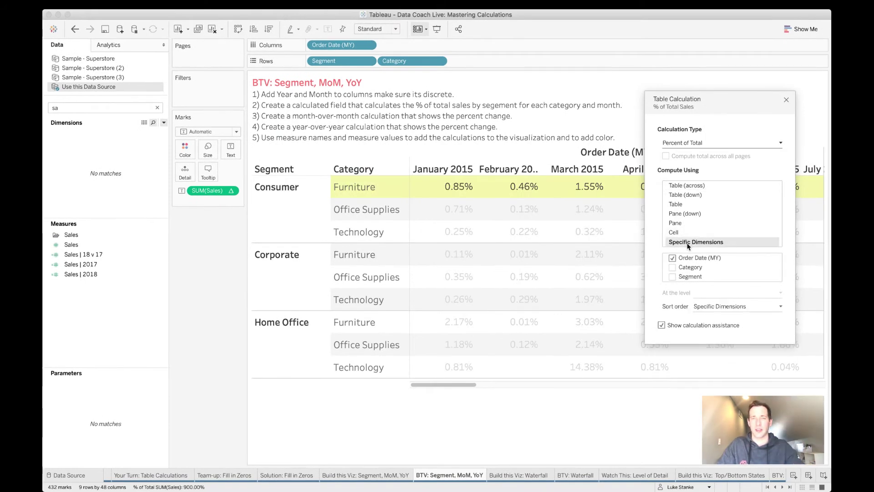
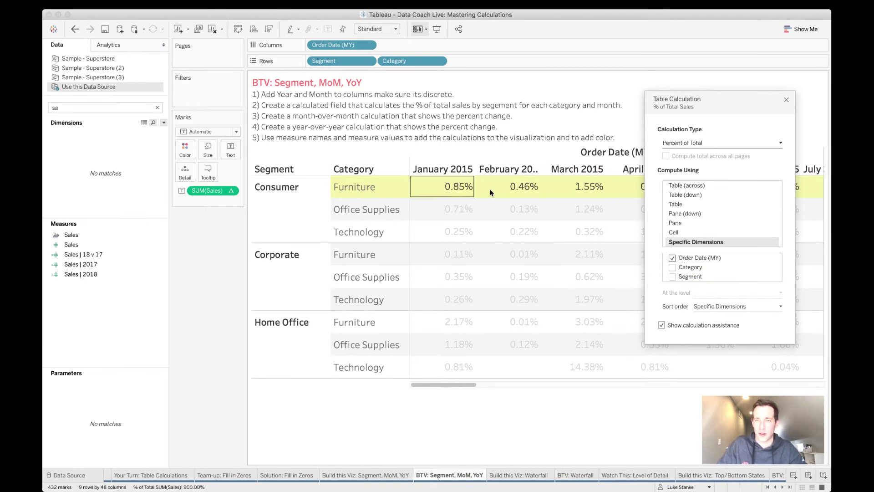
Step: Try computing the percent of total along both Order Date (MY) and Category, checking the January 2015 Furniture cell in each segment
{"action": "mouse_move", "coordinate": [604, 189]}
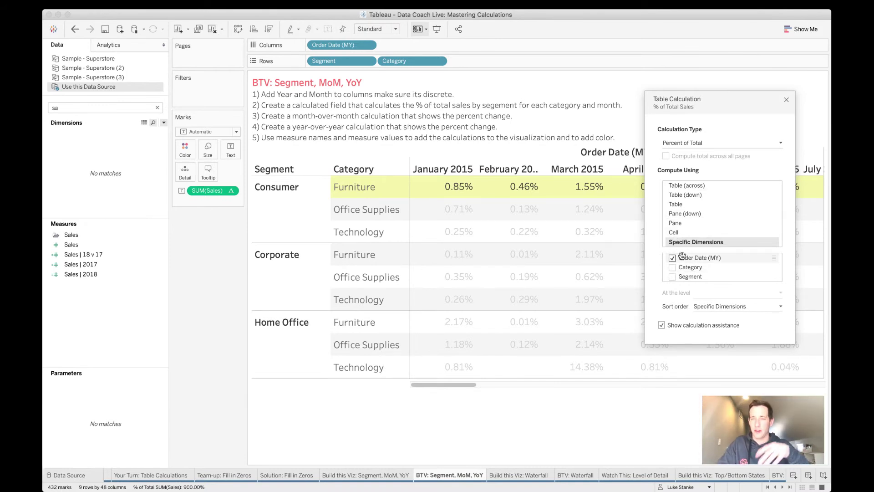
{"action": "left_click", "coordinate": [673, 268]}
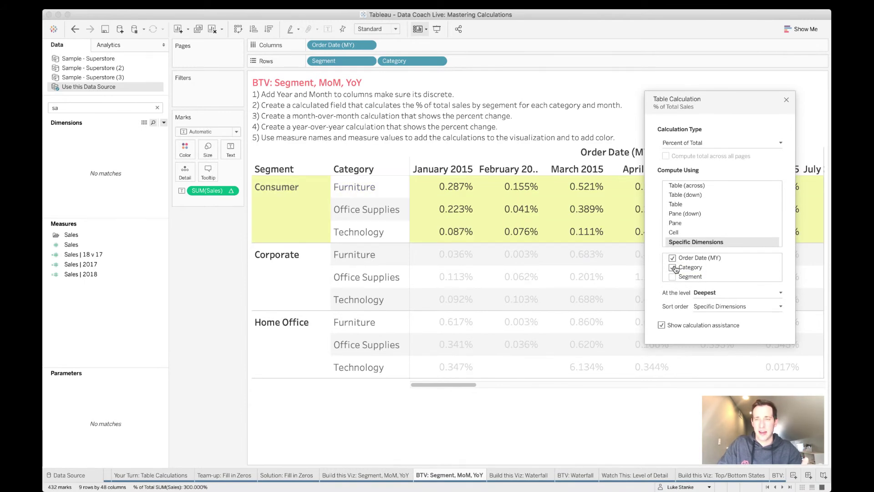
{"action": "left_click", "coordinate": [450, 187]}
{"action": "left_click", "coordinate": [451, 254]}
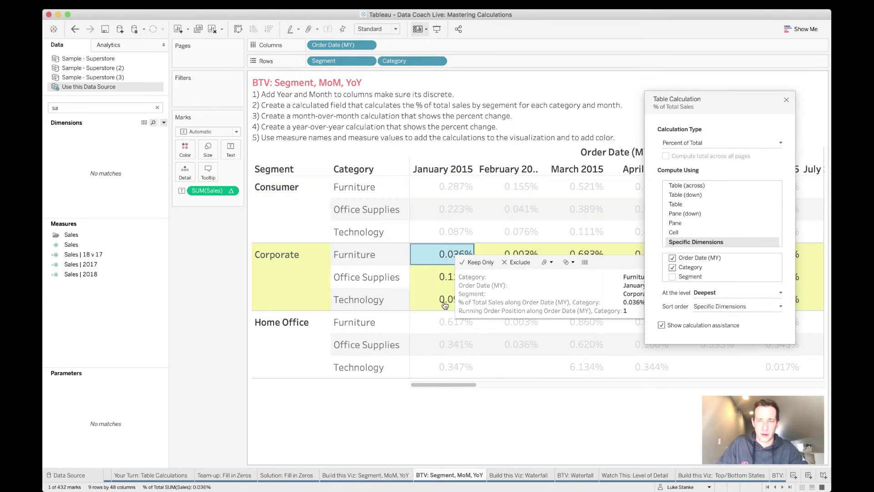
{"action": "left_click", "coordinate": [451, 322]}
Step: Restrict the percent-of-total calculation to the Segment dimension only, and close the table calculation settings
{"action": "left_click", "coordinate": [673, 258]}
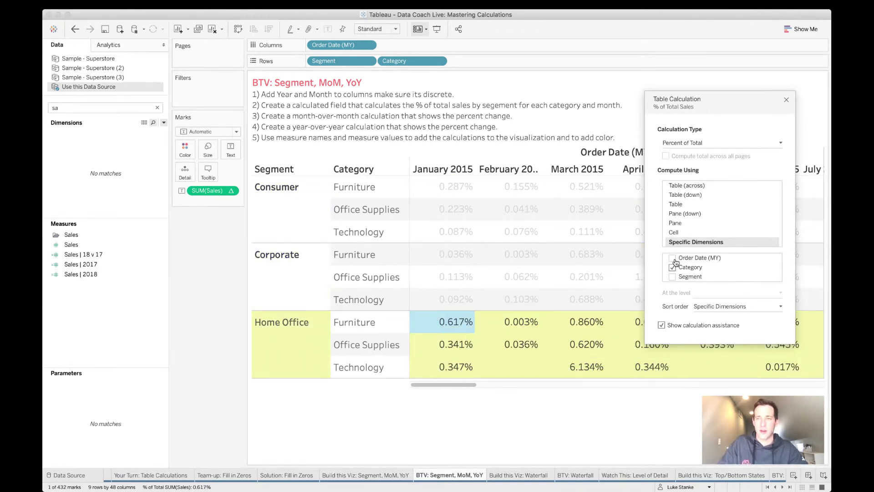
{"action": "left_click", "coordinate": [673, 268]}
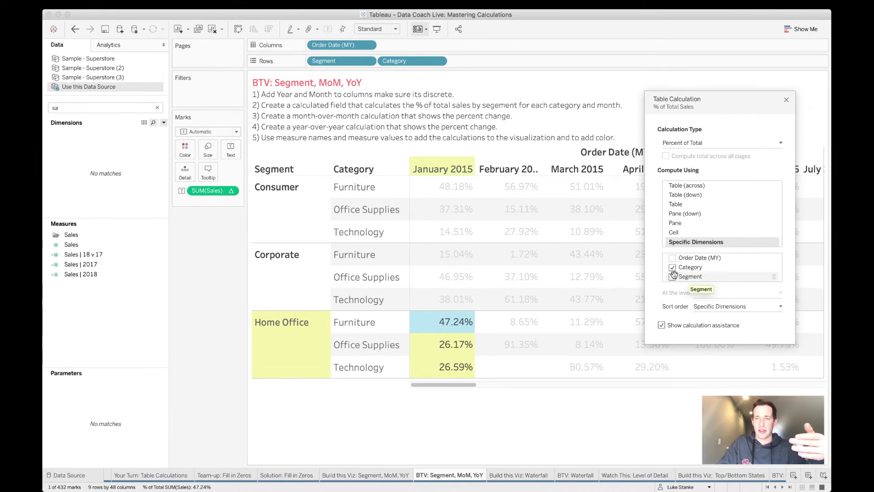
{"action": "left_click", "coordinate": [673, 276]}
{"action": "left_click", "coordinate": [672, 276]}
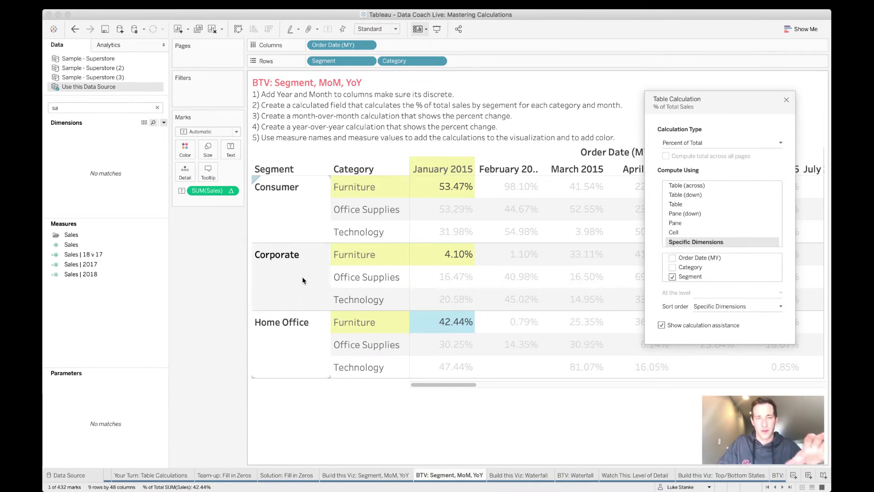
{"action": "left_click", "coordinate": [299, 203]}
{"action": "left_click", "coordinate": [300, 202]}
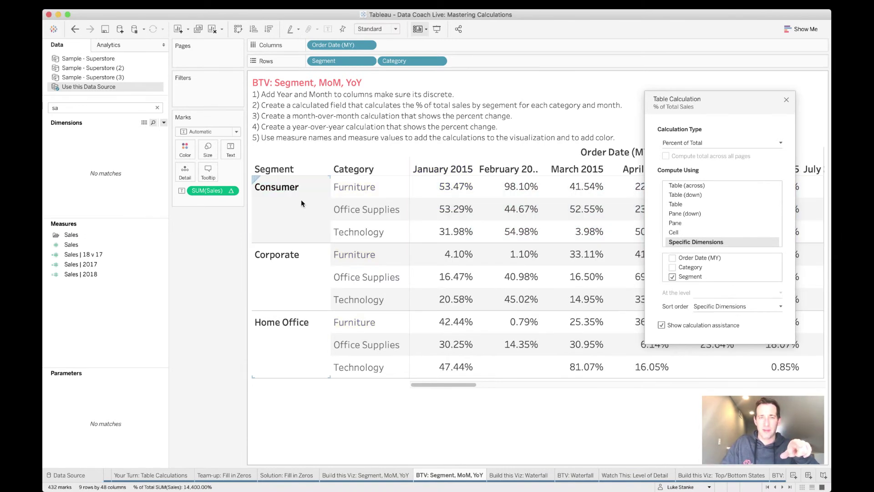
{"action": "left_click", "coordinate": [672, 277]}
{"action": "left_click", "coordinate": [672, 277]}
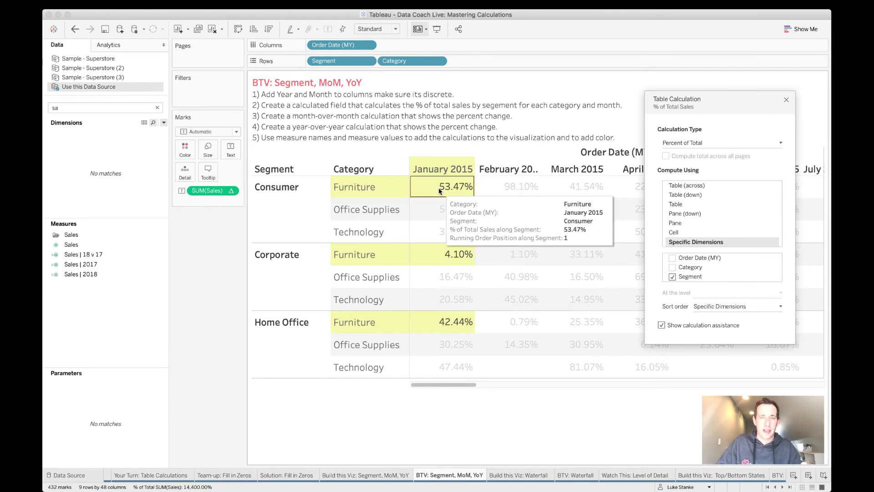
{"action": "left_click", "coordinate": [788, 99]}
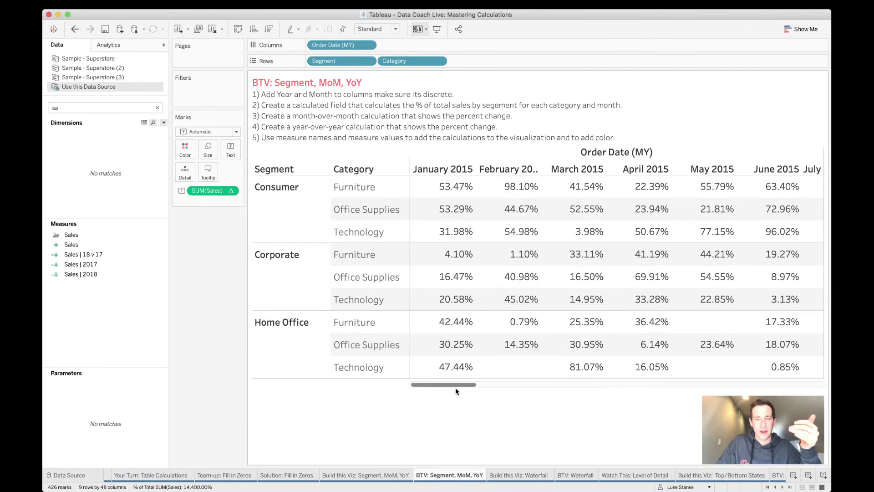
Step: Examine the December 2018 percentages by segment and the description of the Sales table calculation
{"action": "left_click_drag", "start_coordinate": [454, 386], "coordinate": [831, 397]}
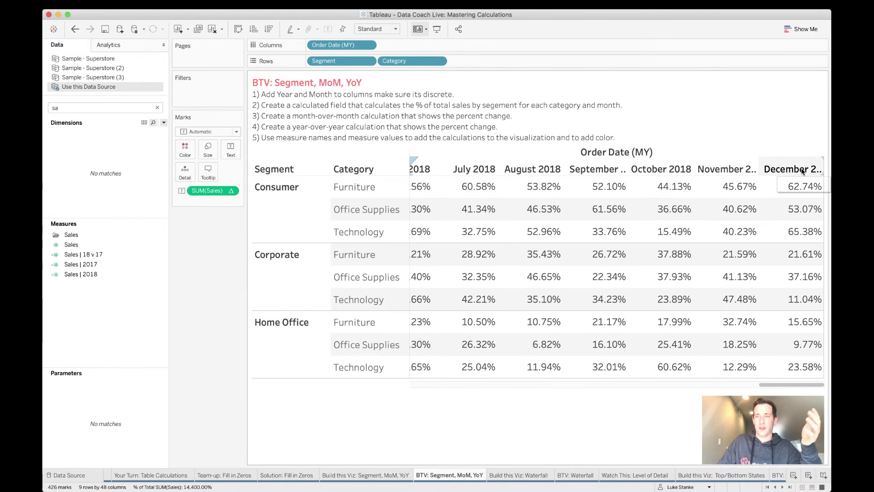
{"action": "mouse_move", "coordinate": [801, 212]}
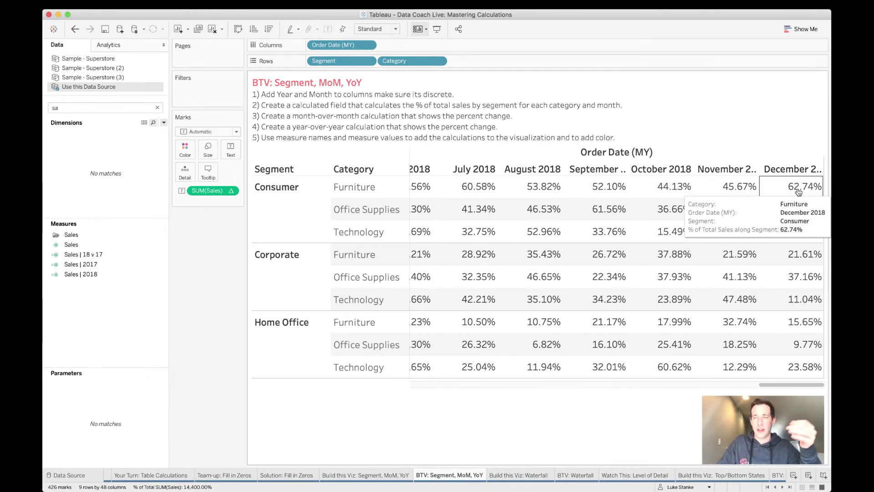
{"action": "mouse_move", "coordinate": [781, 191]}
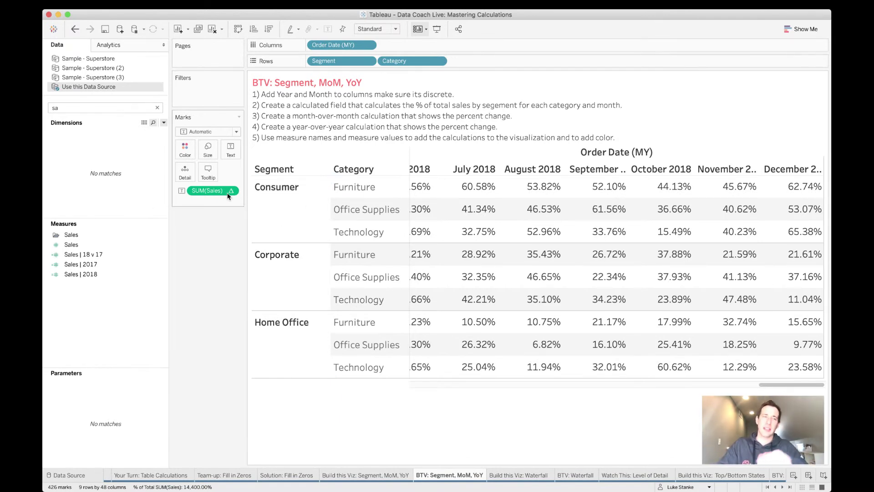
{"action": "mouse_move", "coordinate": [211, 198]}
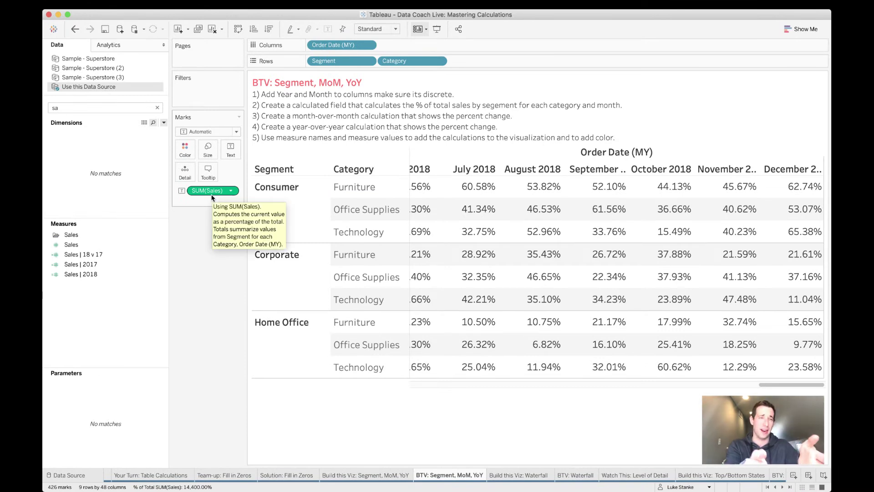
{"action": "right_click", "coordinate": [211, 195]}
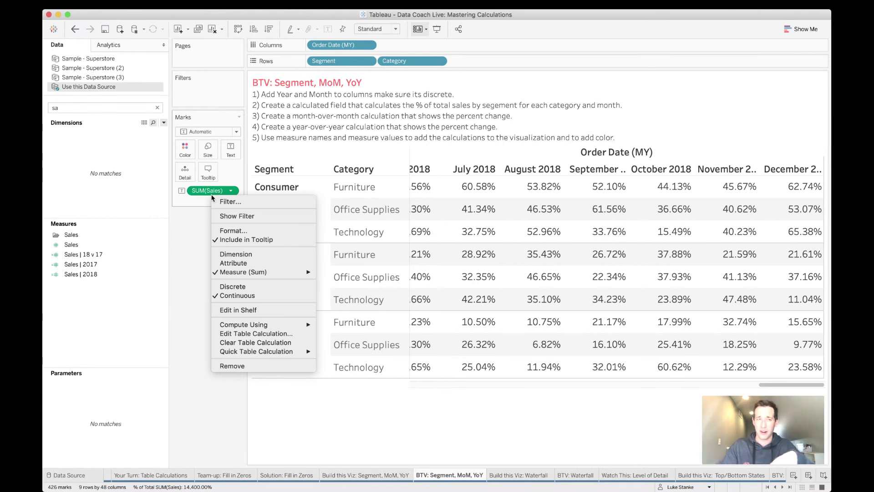
{"action": "left_click", "coordinate": [201, 214]}
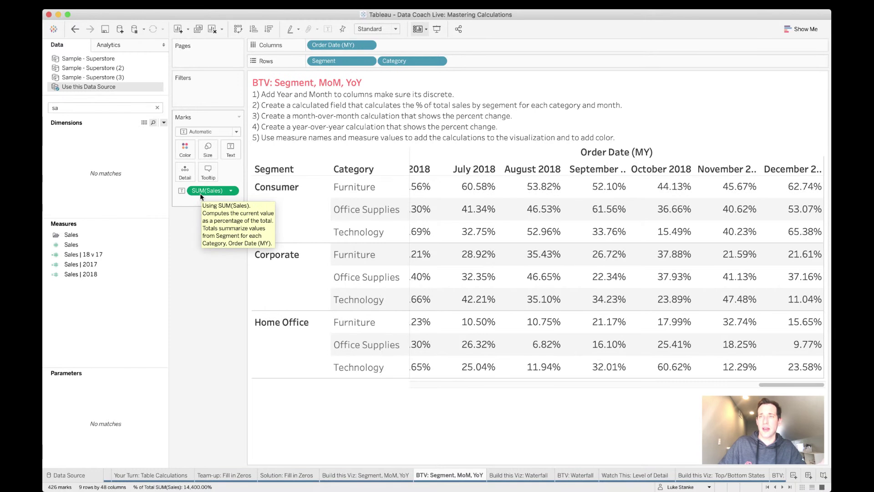
{"action": "left_click_drag", "start_coordinate": [200, 193], "coordinate": [108, 202]}
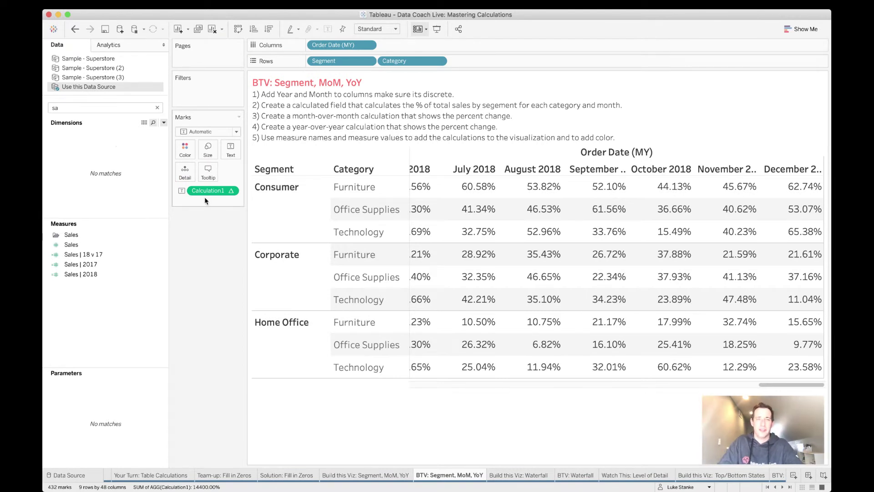
{"action": "left_click", "coordinate": [62, 107]}
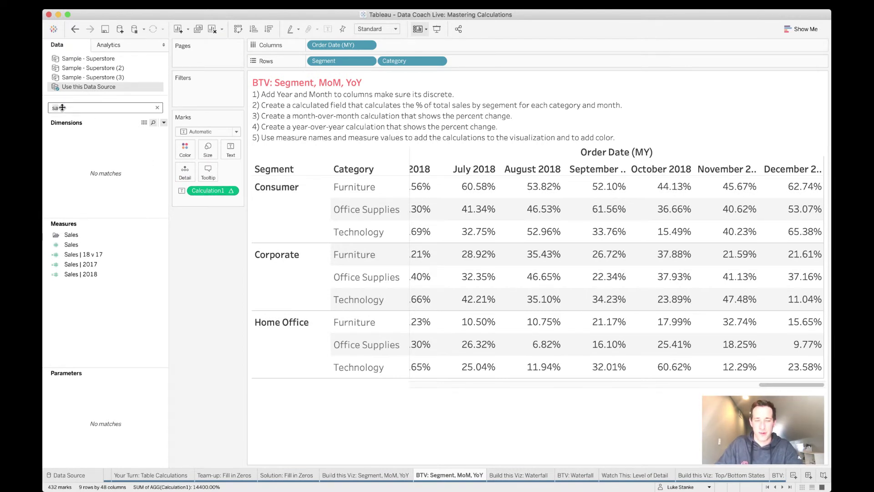
{"action": "type", "text": "ca"}
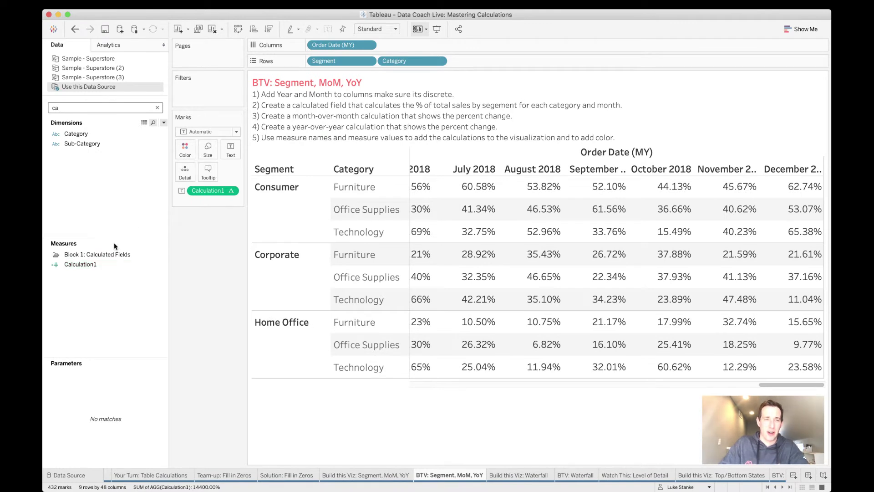
{"action": "key", "text": "BackSpace"}
{"action": "key", "text": "BackSpace"}
{"action": "type", "text": "sa"}
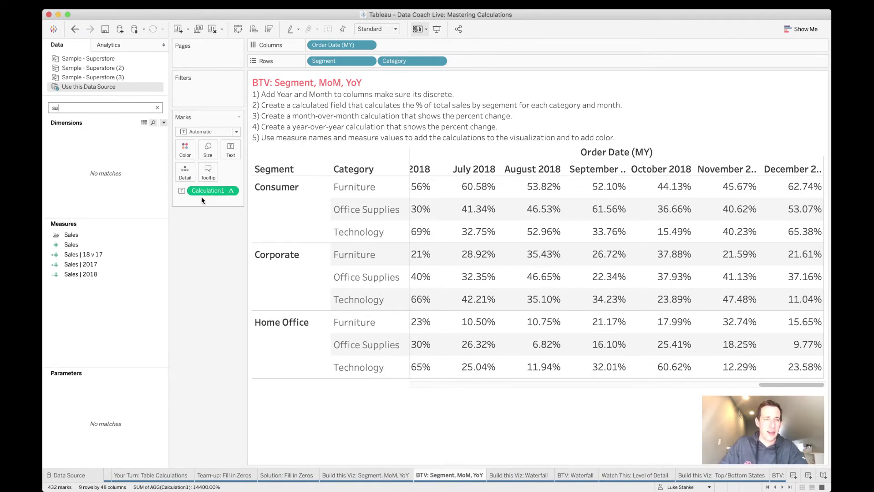
{"action": "key", "text": "BackSpace"}
{"action": "key", "text": "BackSpace"}
{"action": "type", "text": "ord"}
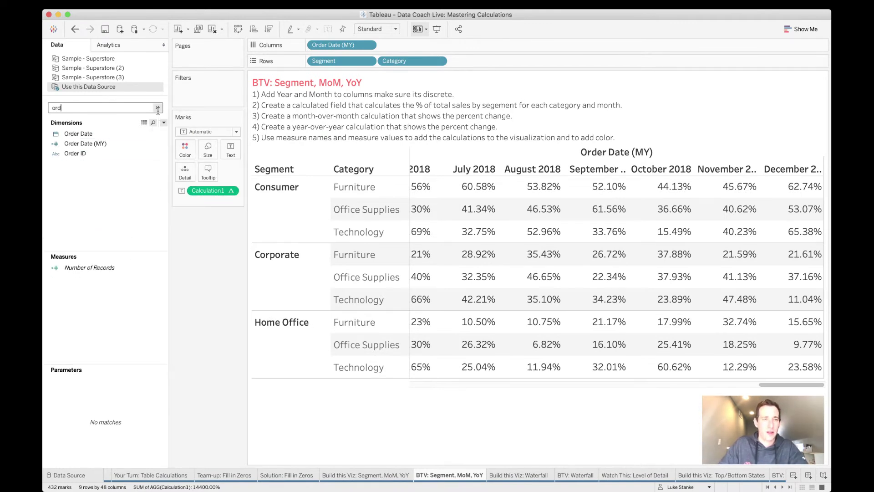
{"action": "key", "text": "BackSpace"}
{"action": "key", "text": "BackSpace"}
{"action": "type", "text": "d\rd"}
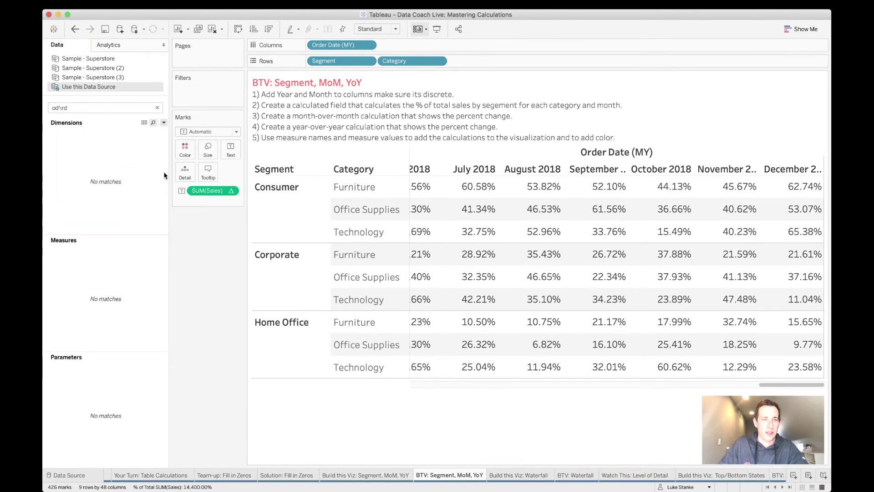
Step: Clear the field search and save the Sales percent-of-total calculation as a measure named "% of Sales"
{"action": "left_click", "coordinate": [157, 107]}
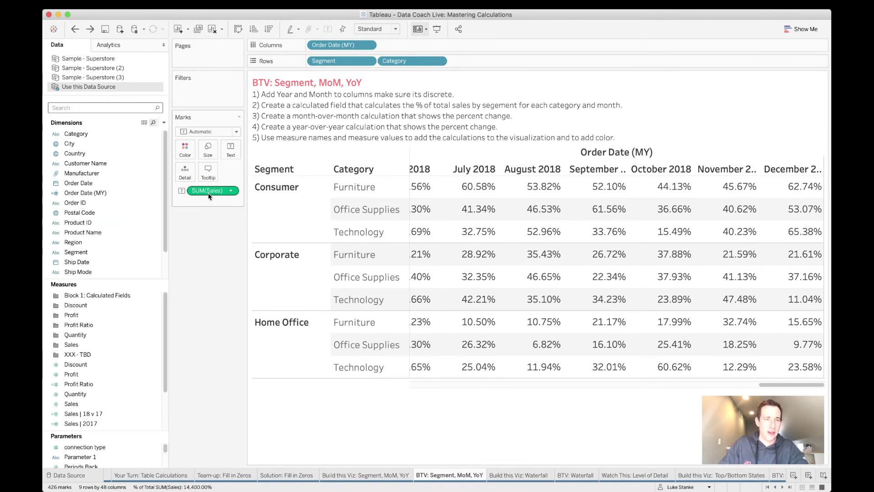
{"action": "mouse_move", "coordinate": [207, 194]}
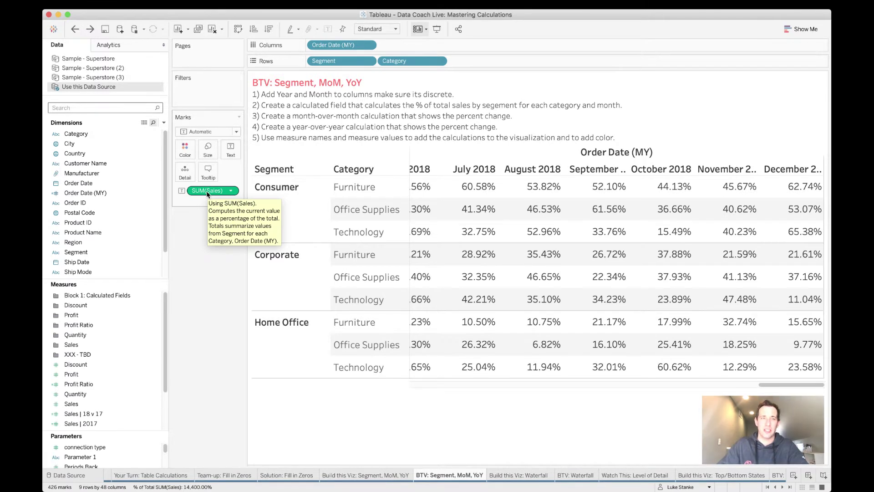
{"action": "double_click", "coordinate": [207, 202]}
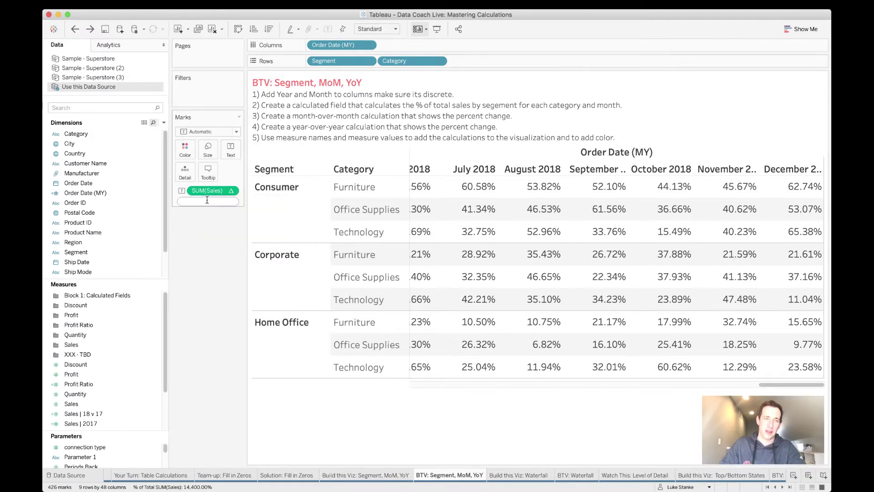
{"action": "key", "text": "Escape"}
{"action": "mouse_move", "coordinate": [194, 192]}
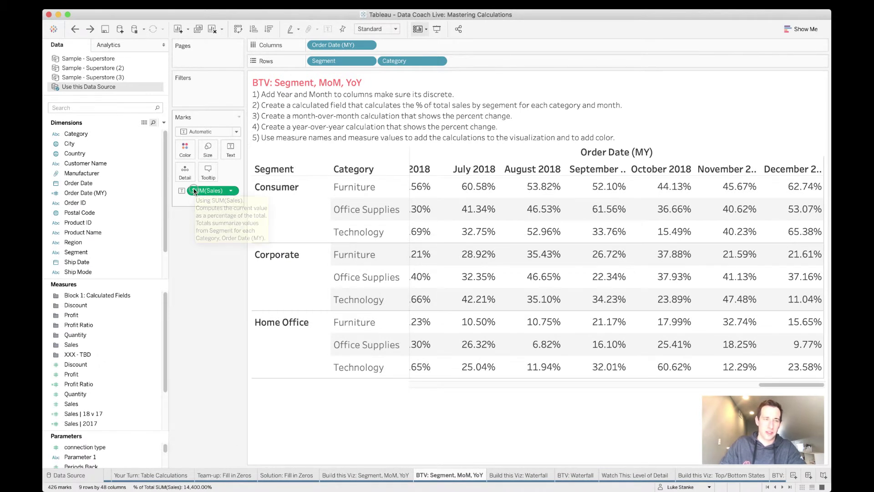
{"action": "left_click_drag", "start_coordinate": [195, 191], "coordinate": [98, 350]}
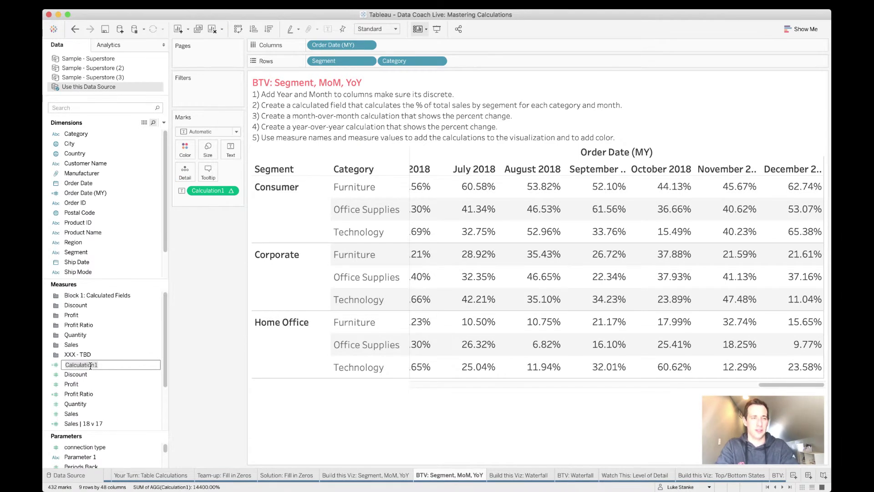
{"action": "type", "text": "% of Sales"}
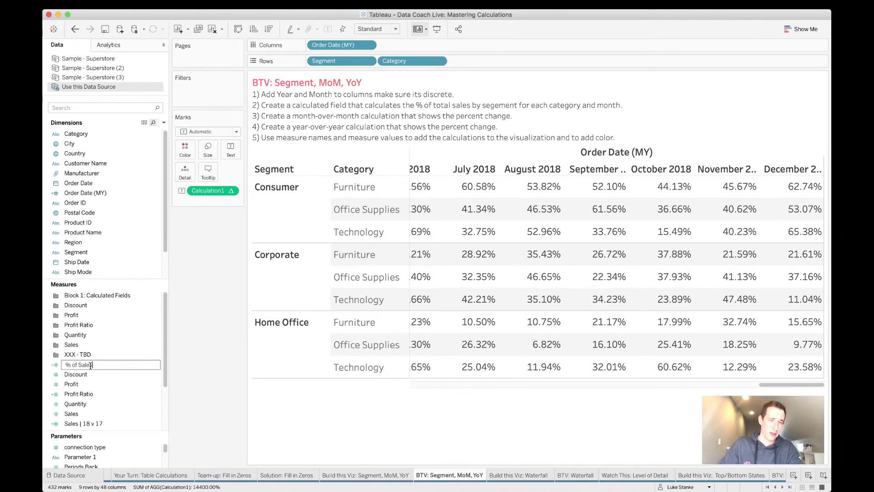
{"action": "key", "text": "Return"}
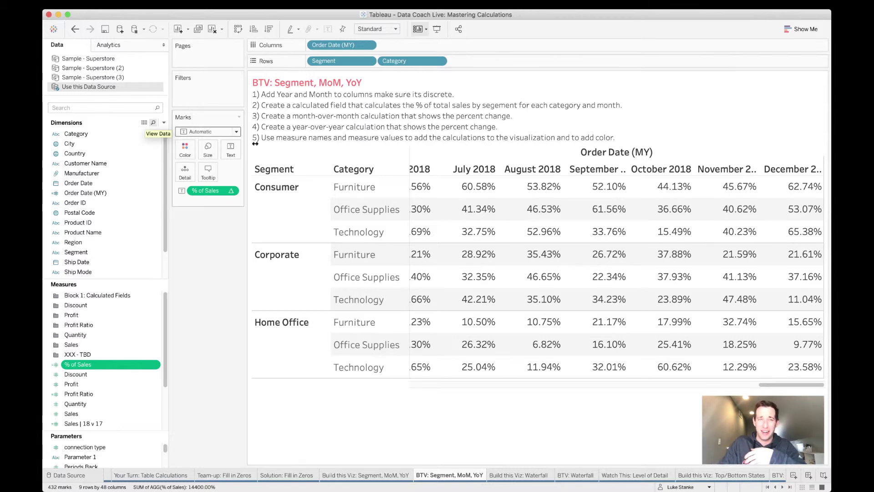
Step: Review the table calculation settings of the % of Sales measure in the view and close them
{"action": "right_click", "coordinate": [216, 191]}
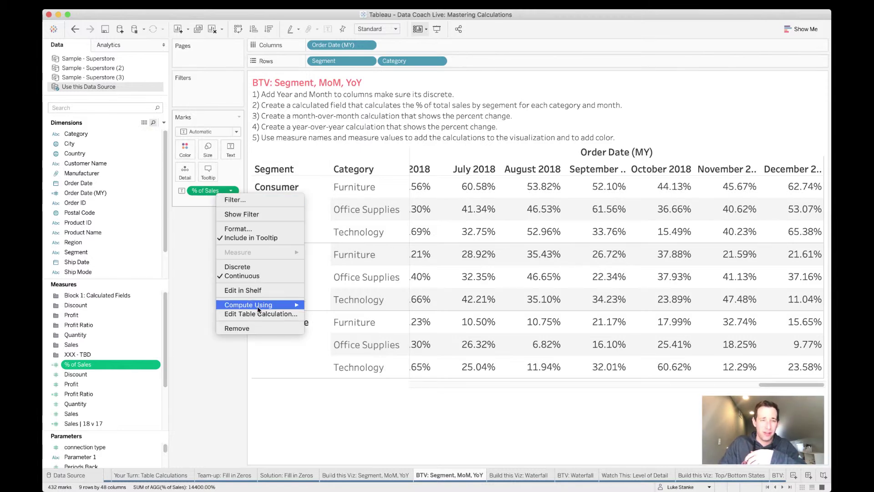
{"action": "left_click", "coordinate": [260, 313]}
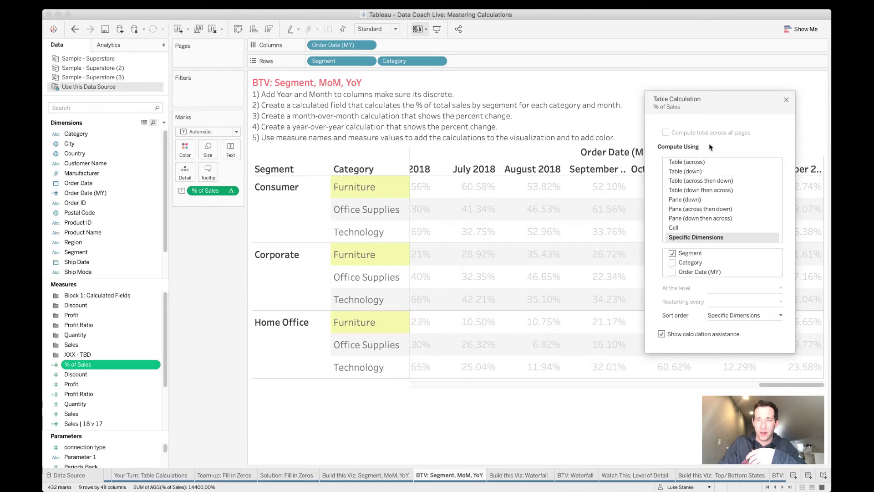
{"action": "left_click", "coordinate": [786, 100]}
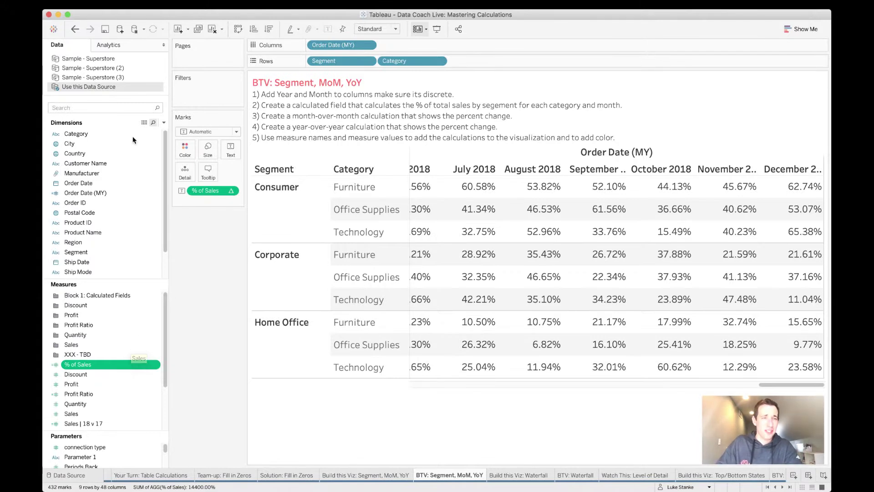
{"action": "mouse_move", "coordinate": [783, 191]}
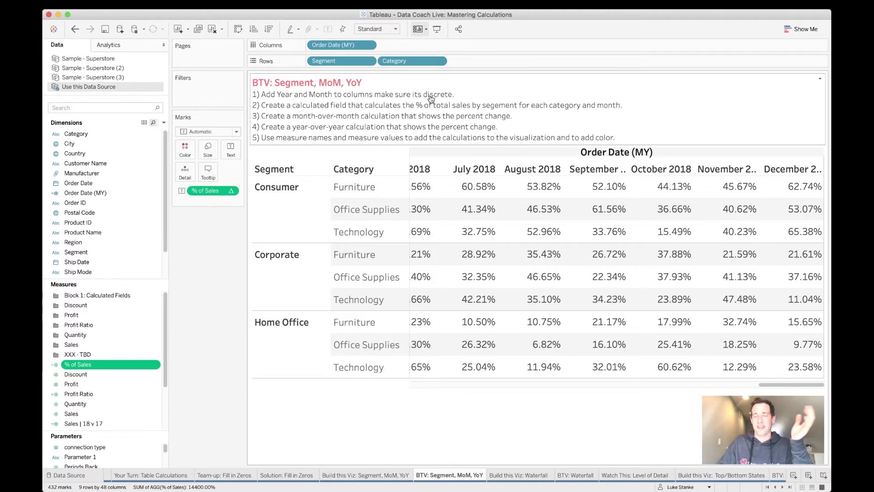
Step: Start a new calculated field with the % of Sales measure as the beginning of its formula
{"action": "left_click", "coordinate": [164, 122]}
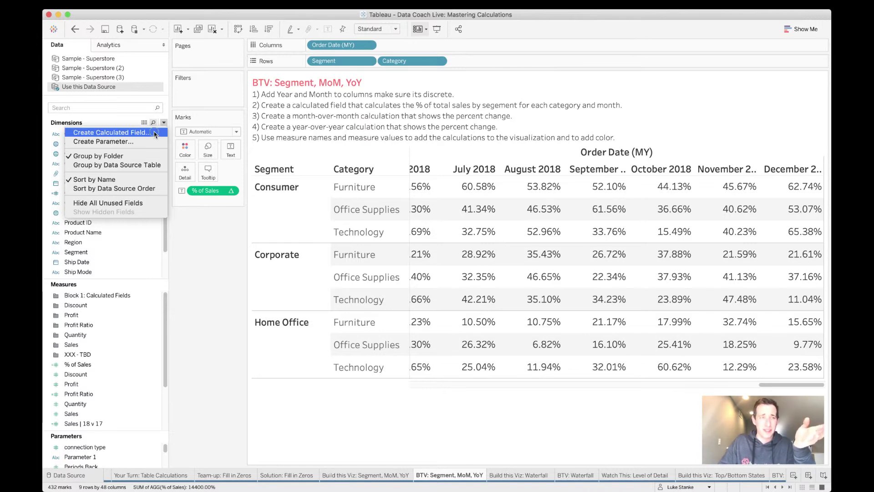
{"action": "left_click", "coordinate": [154, 132]}
{"action": "left_click", "coordinate": [432, 321]}
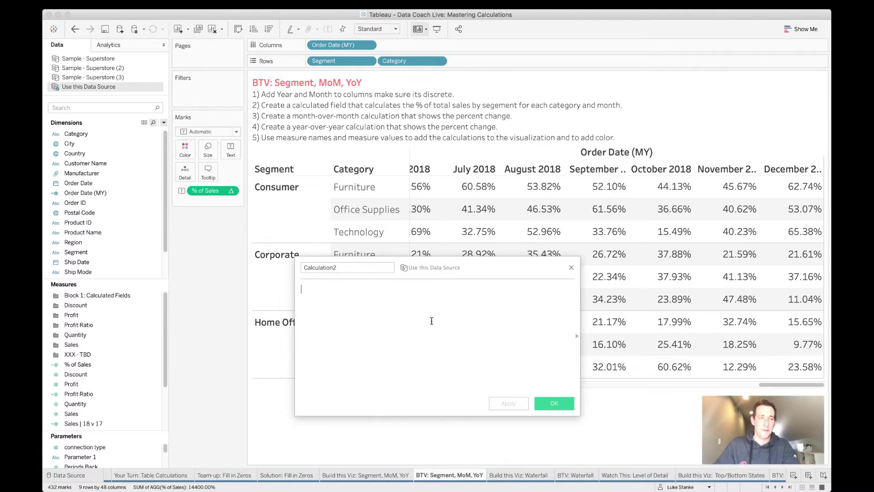
{"action": "left_click", "coordinate": [79, 365]}
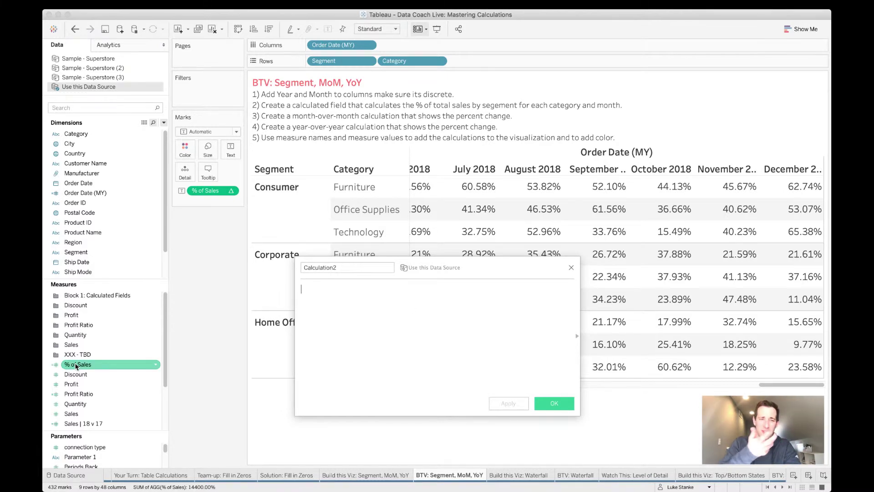
{"action": "left_click_drag", "start_coordinate": [76, 365], "coordinate": [342, 326]}
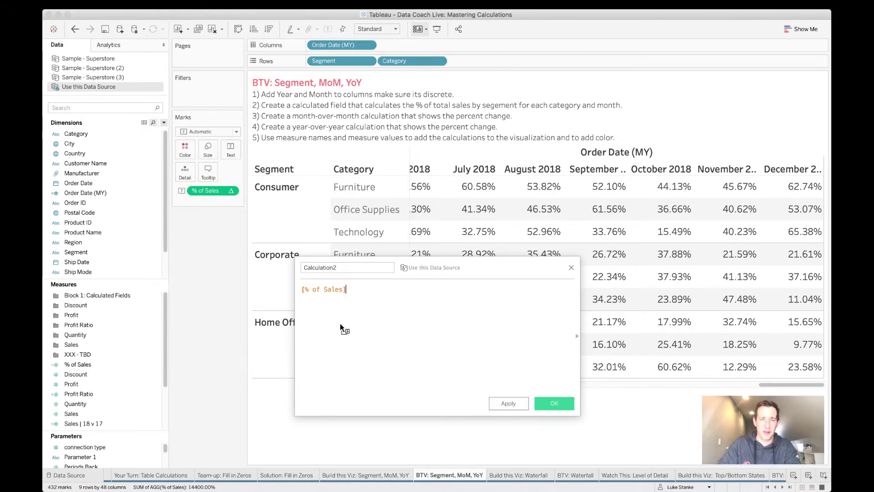
Step: Extend the formula to subtract the prior value, giving [% of Sales] - LOOKUP([% of Sales], -1)
{"action": "type", "text": "-"}
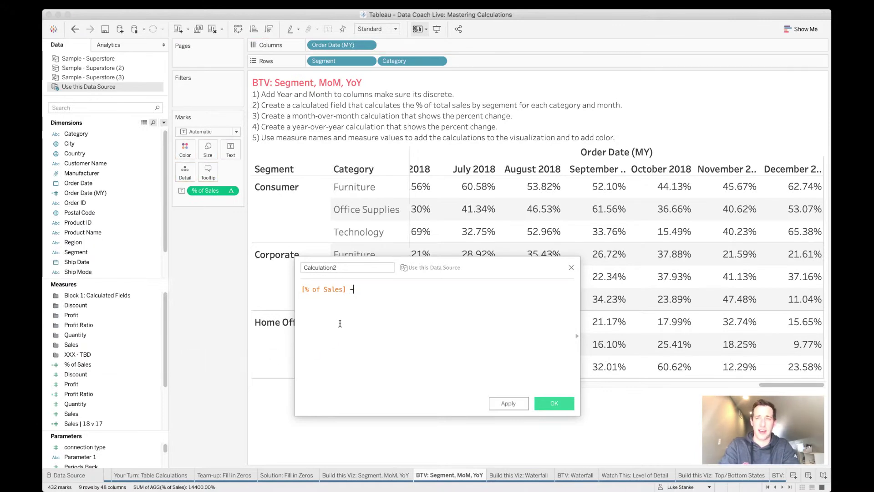
{"action": "key", "text": "BackSpace"}
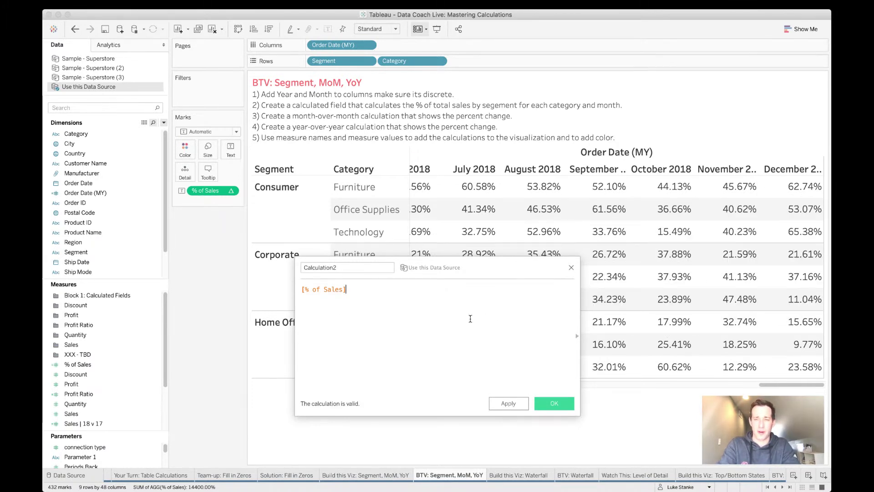
{"action": "type", "text": "-"}
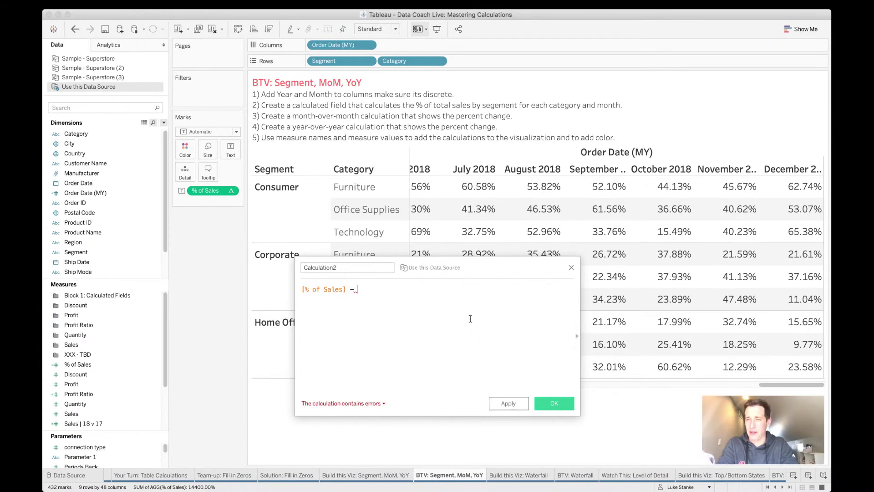
{"action": "type", "text": " LUK"}
{"action": "key", "text": "BackSpace"}
{"action": "key", "text": "BackSpace"}
{"action": "key", "text": "BackSpace"}
{"action": "key", "text": "BackSpace"}
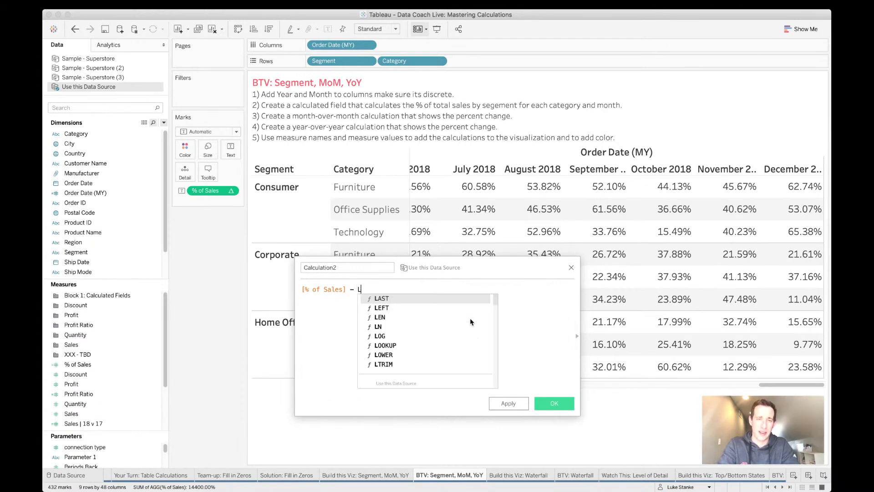
{"action": "type", "text": "OOKUP("}
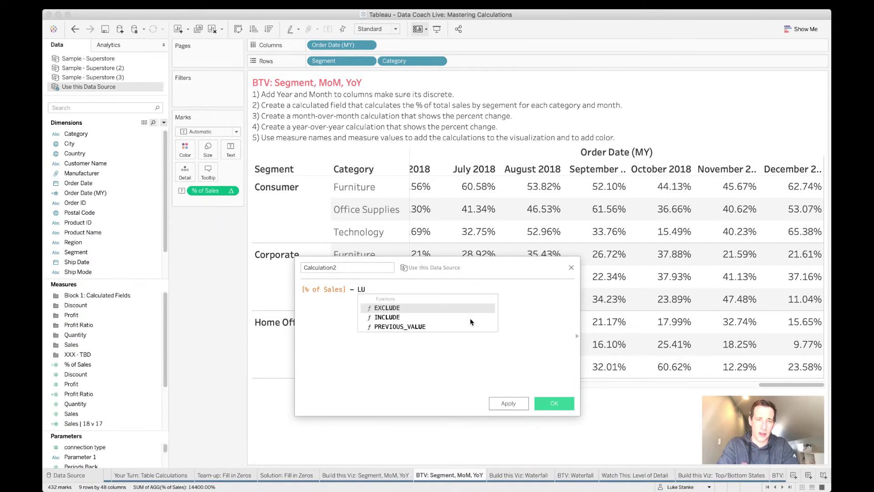
{"action": "key", "text": "BackSpace"}
{"action": "key", "text": "BackSpace"}
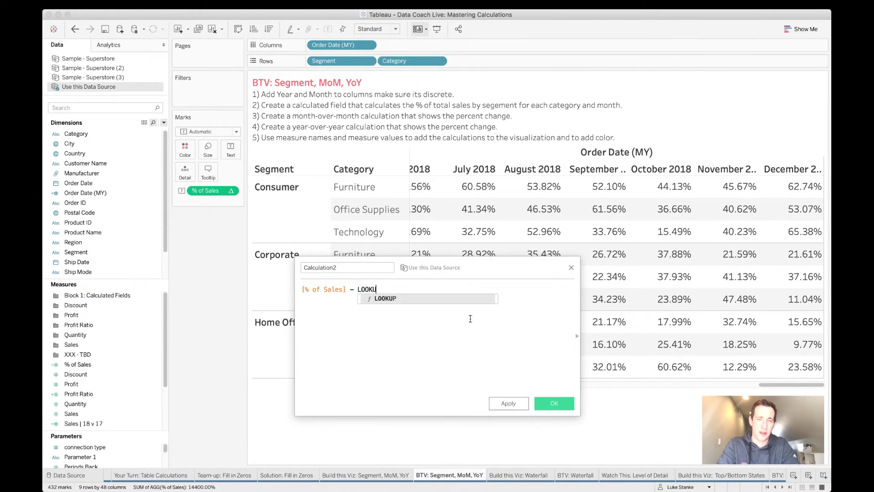
{"action": "key", "text": "Return"}
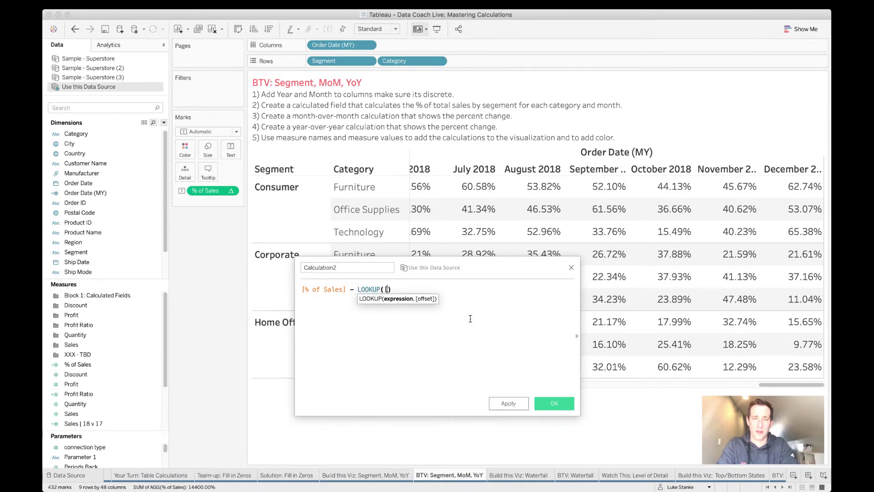
{"action": "type", "text": "[%"}
{"action": "key", "text": "Return"}
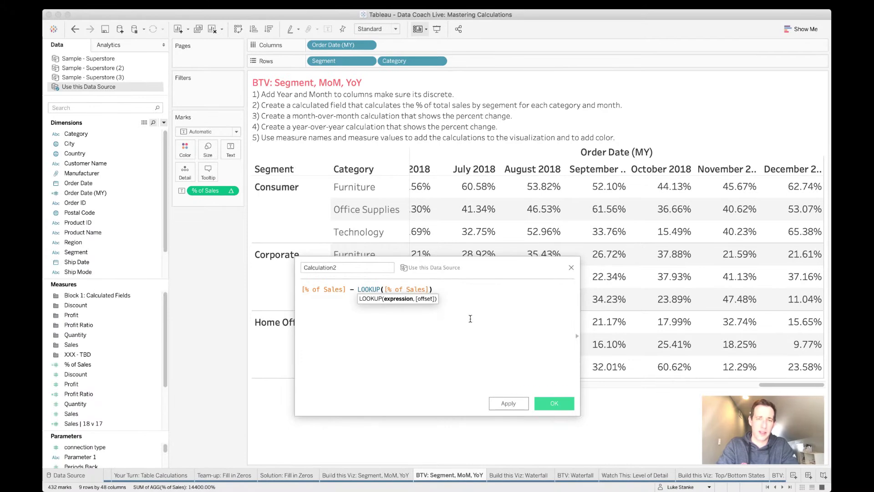
{"action": "type", "text": ", -1"}
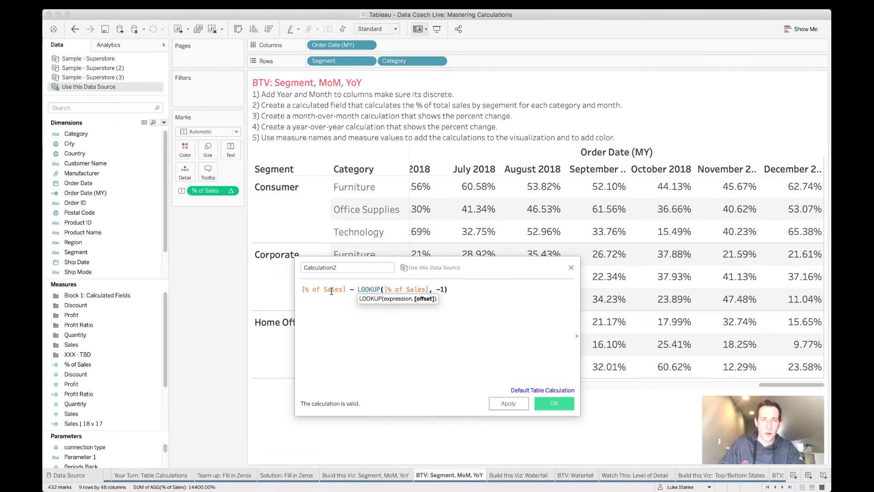
Step: Wrap the LOOKUP expression in ZN so the subtracted term reads ZN(LOOKUP([% of Sales], -1))
{"action": "left_click", "coordinate": [363, 306]}
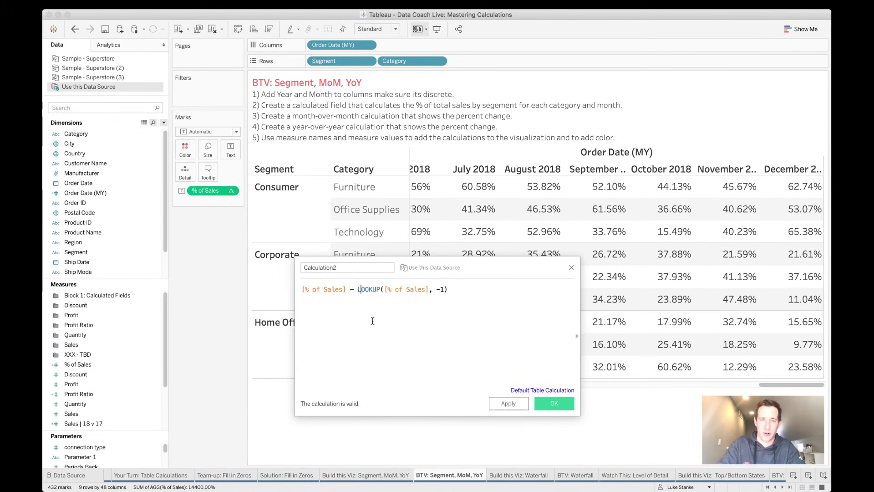
{"action": "type", "text": "ZN("}
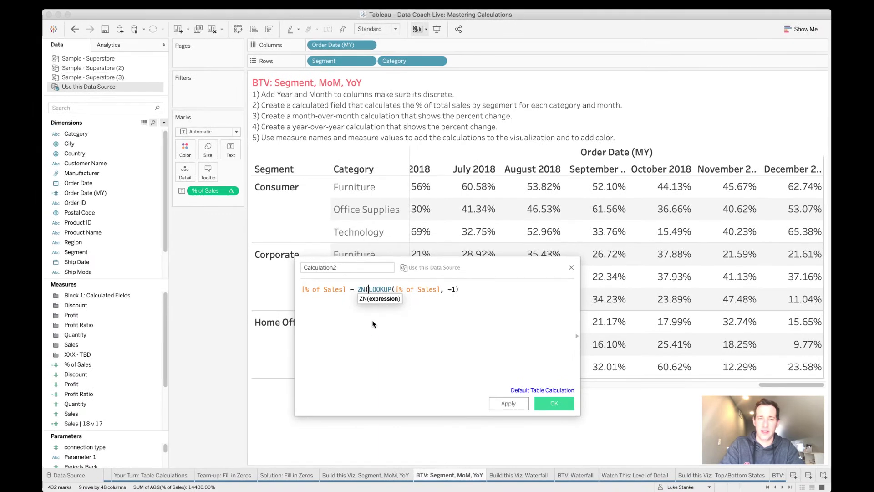
{"action": "type", "text": ")"}
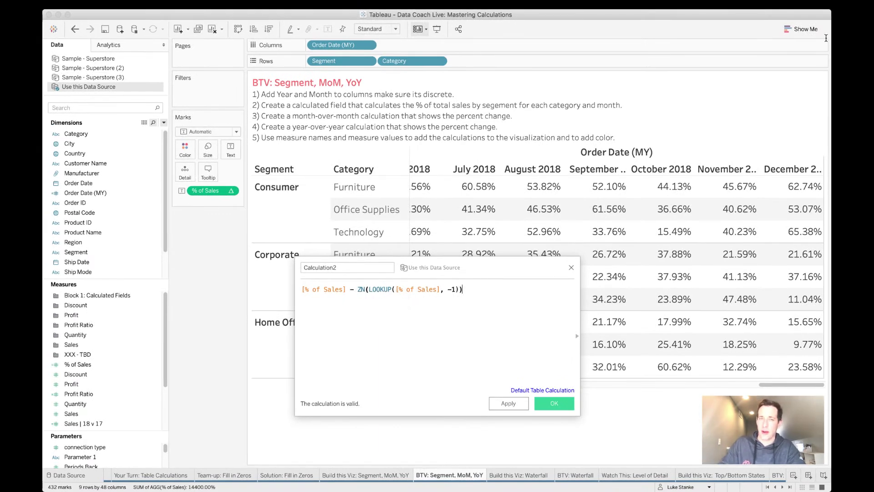
Step: Replace the formula's first [% of Sales] with a copy of the ZN(LOOKUP) expression and set that copy's offset to 0
{"action": "left_click", "coordinate": [357, 295]}
{"action": "key", "text": "shift+super+Right"}
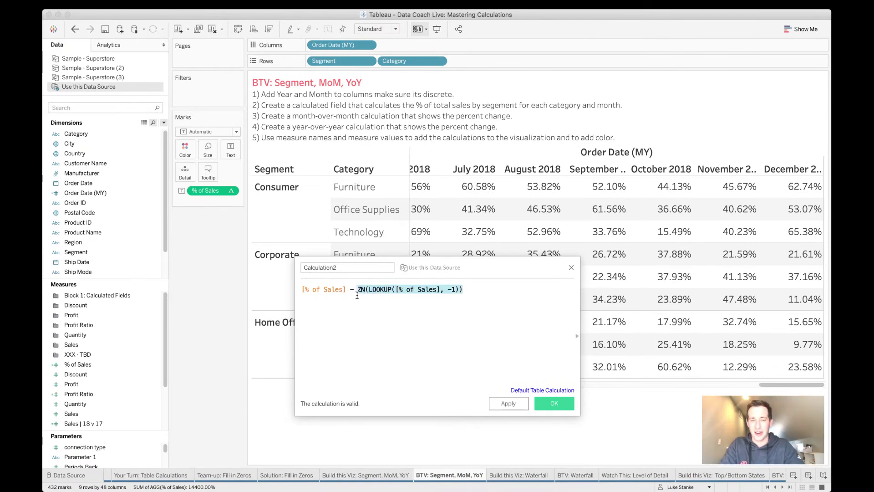
{"action": "key", "text": "super+c"}
{"action": "left_click", "coordinate": [346, 291]}
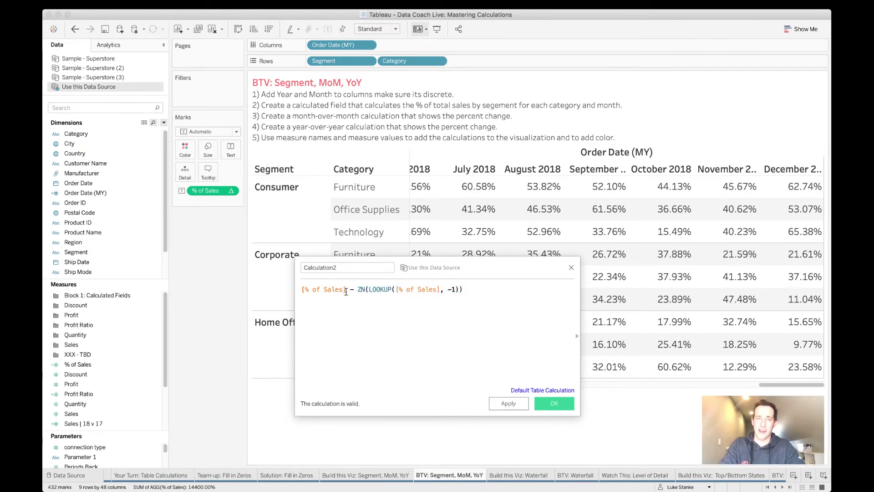
{"action": "key", "text": "shift+super+Left"}
{"action": "key", "text": "super+v"}
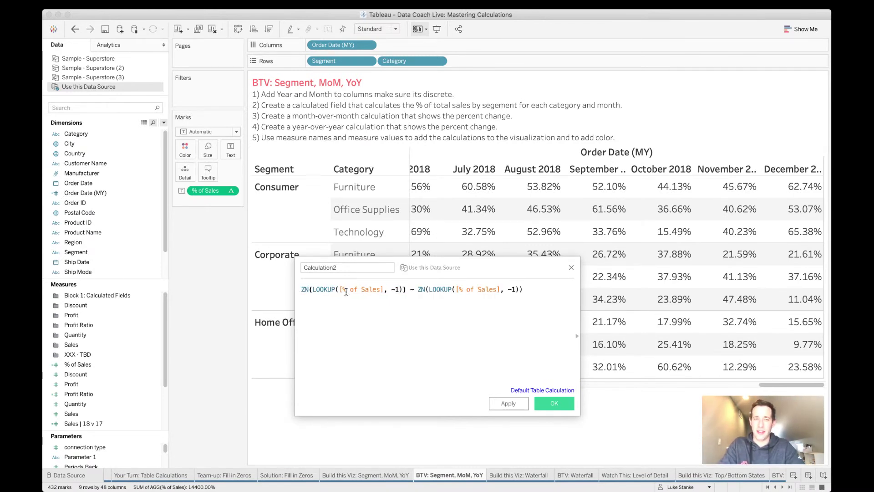
{"action": "left_click", "coordinate": [394, 290]}
{"action": "key", "text": "Delete"}
{"action": "key", "text": "BackSpace"}
{"action": "type", "text": "0"}
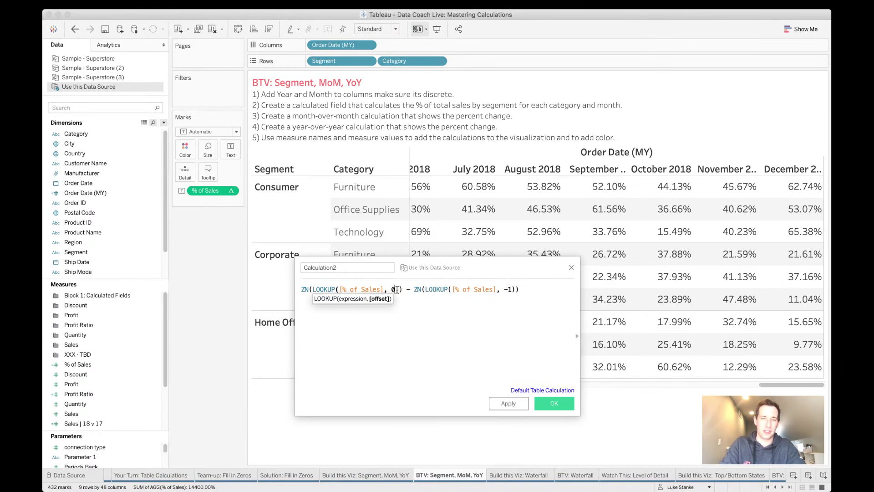
{"action": "left_click", "coordinate": [382, 333]}
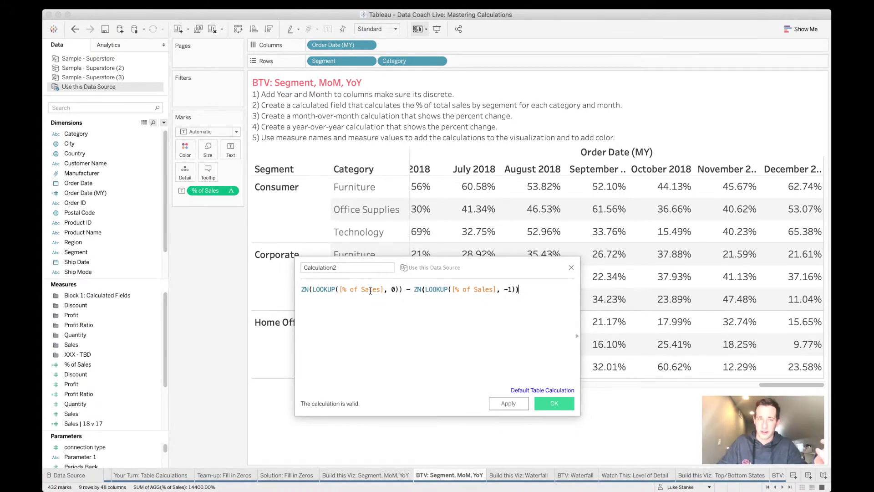
Step: Name the calculated field "% of Sales | Back 1 value" and save it
{"action": "key", "text": "shift+Tab"}
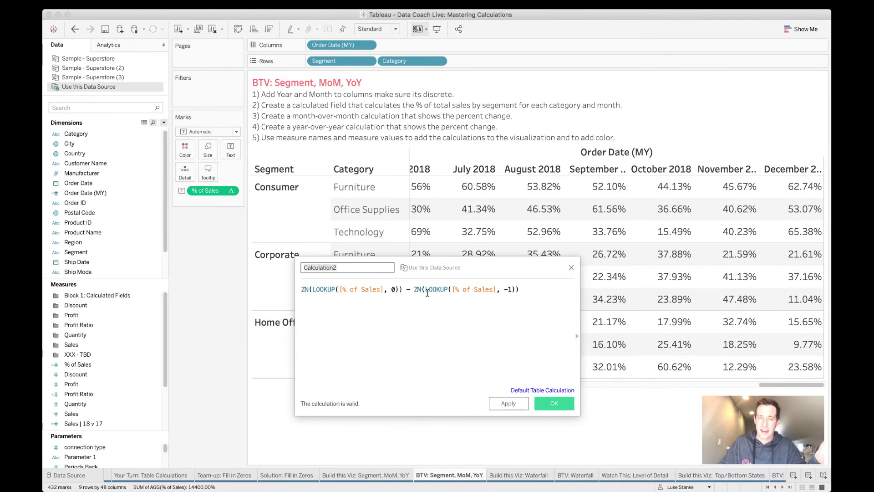
{"action": "key", "text": "BackSpace"}
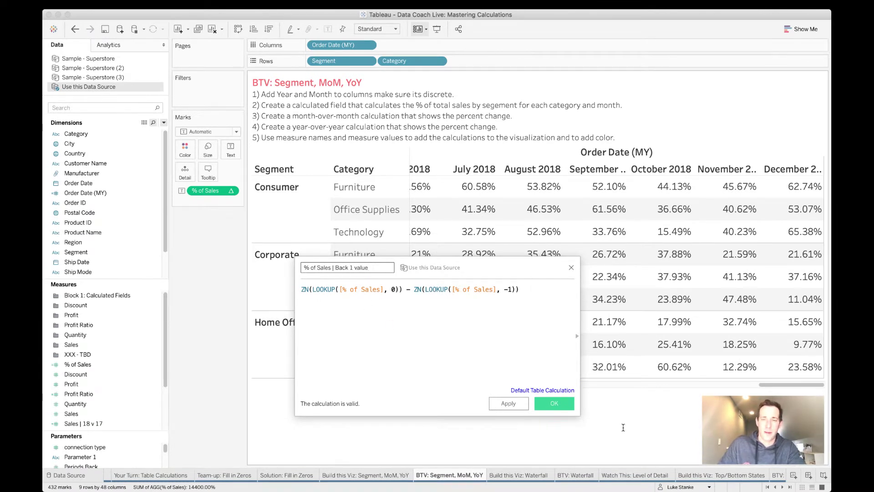
{"action": "left_click", "coordinate": [548, 403]}
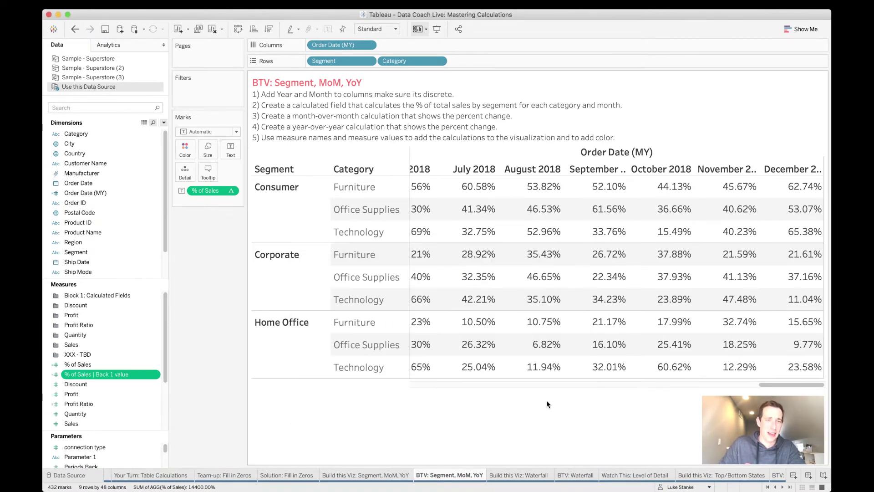
Step: Add the % of Sales | Back 1 value measure to the table and check its 2018 columns
{"action": "double_click", "coordinate": [90, 374]}
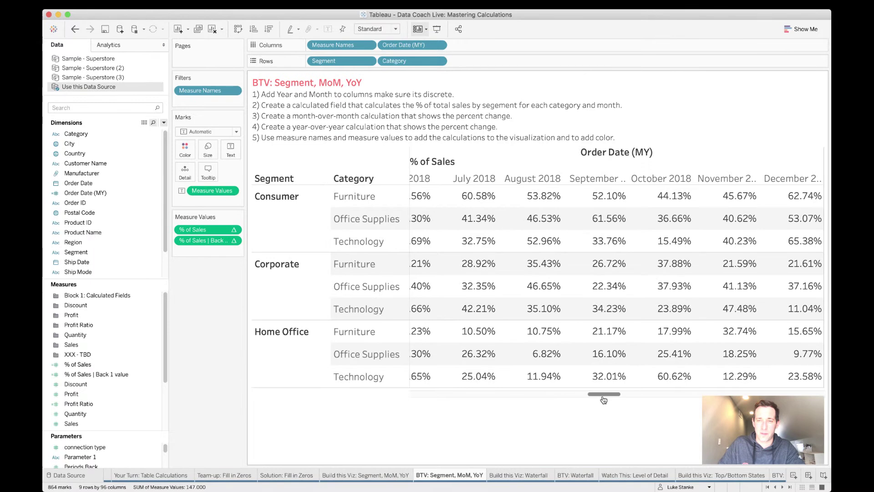
{"action": "left_click_drag", "start_coordinate": [605, 396], "coordinate": [832, 421]}
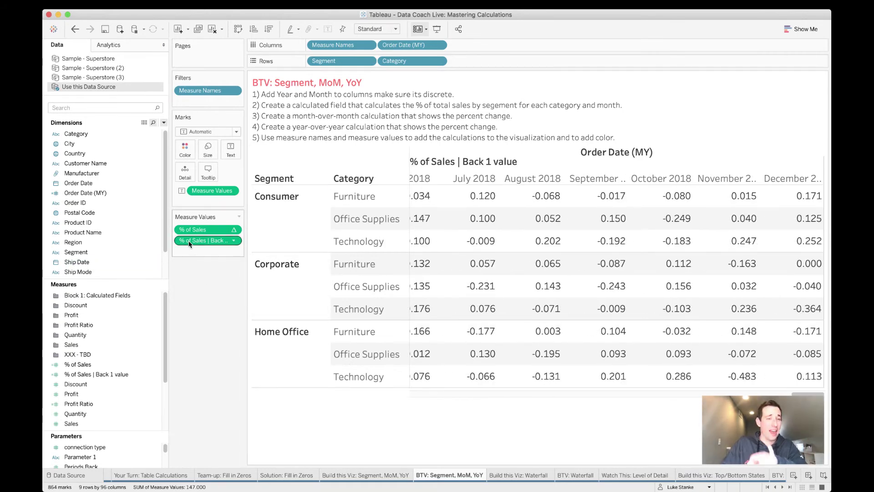
{"action": "mouse_move", "coordinate": [189, 244]}
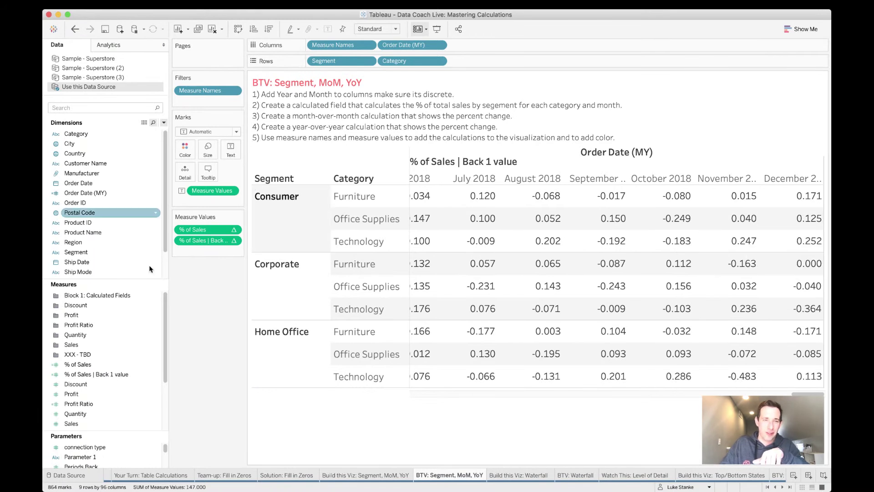
Step: Review the compute-using settings of both nested calculations in the % of Sales | Back 1 value table calculation
{"action": "right_click", "coordinate": [196, 241]}
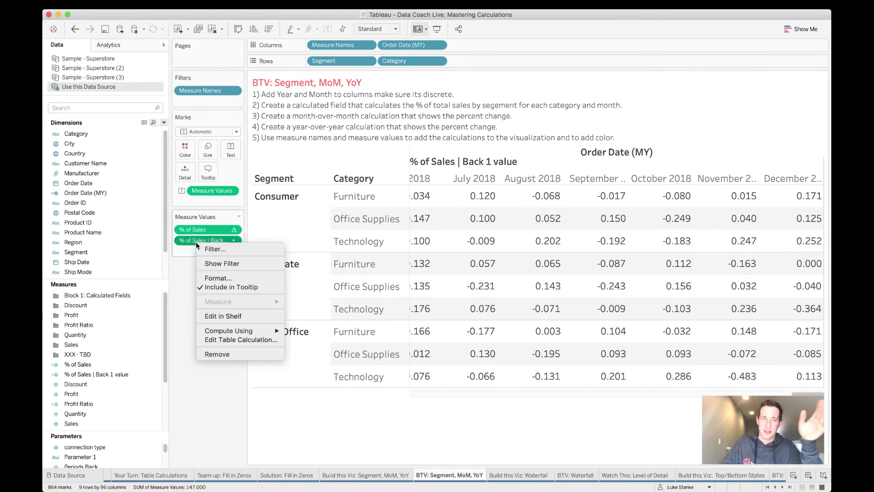
{"action": "left_click", "coordinate": [228, 340]}
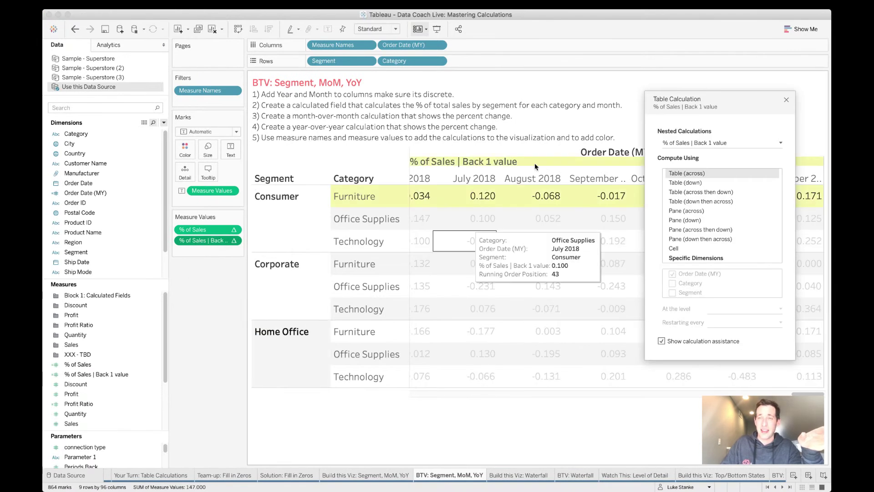
{"action": "left_click_drag", "start_coordinate": [671, 102], "coordinate": [180, 96]}
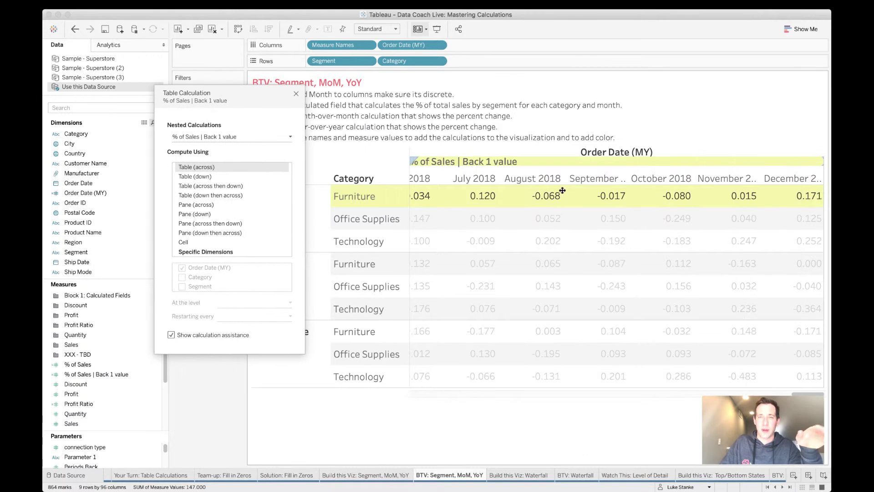
{"action": "left_click", "coordinate": [200, 138]}
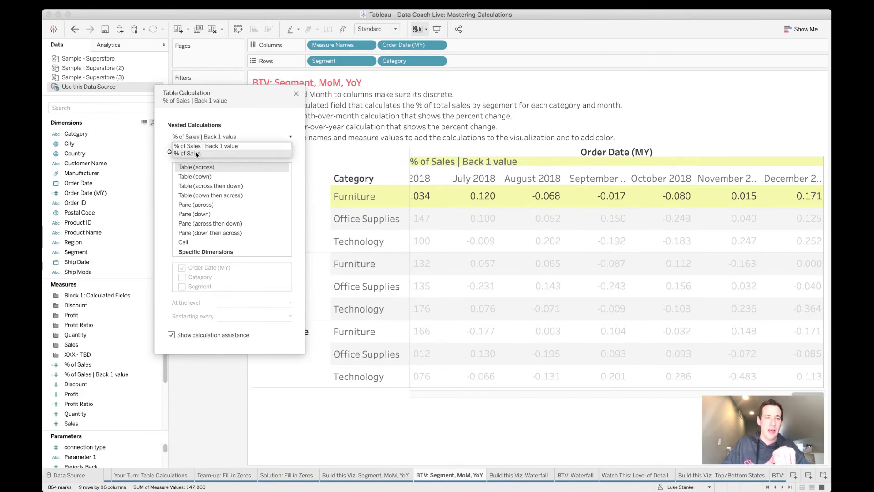
{"action": "left_click", "coordinate": [222, 153]}
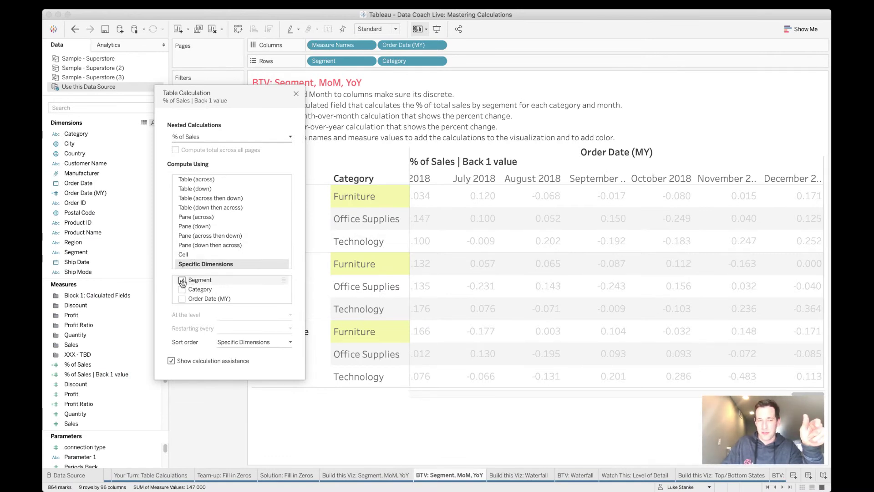
{"action": "mouse_move", "coordinate": [431, 225]}
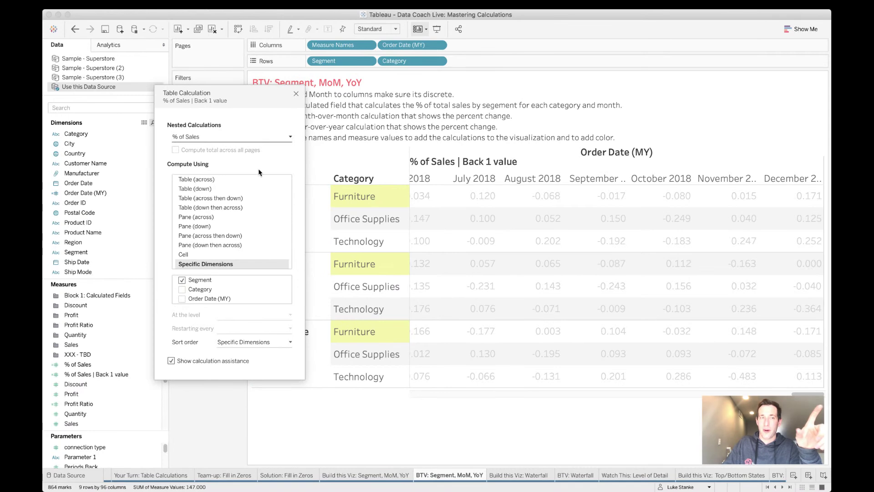
{"action": "left_click", "coordinate": [223, 137]}
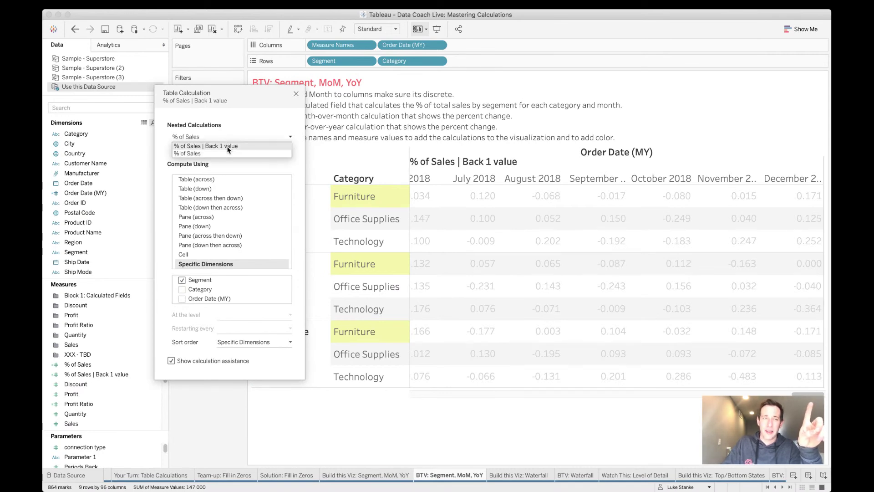
{"action": "left_click", "coordinate": [228, 146]}
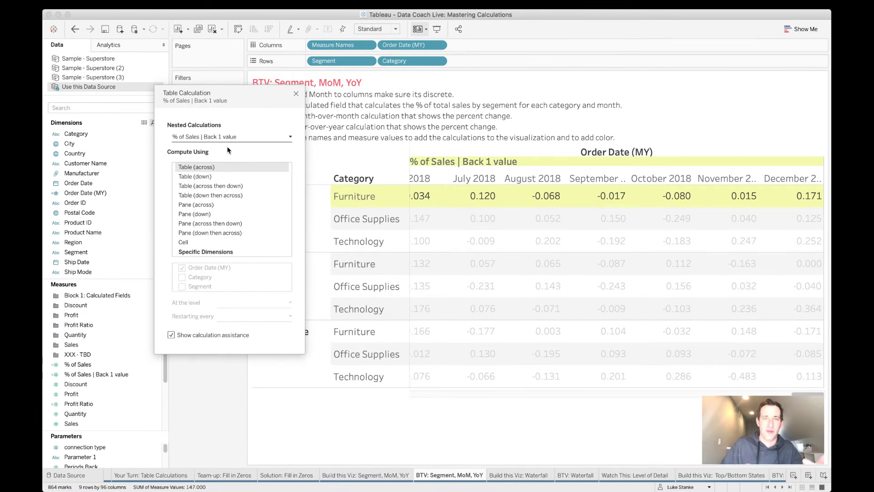
{"action": "left_click", "coordinate": [297, 93]}
Step: Move Measure Names to Rows after Category and compute % of Sales | Back 1 value along the specific dimension Order Date (MY)
{"action": "left_click_drag", "start_coordinate": [330, 45], "coordinate": [469, 67]}
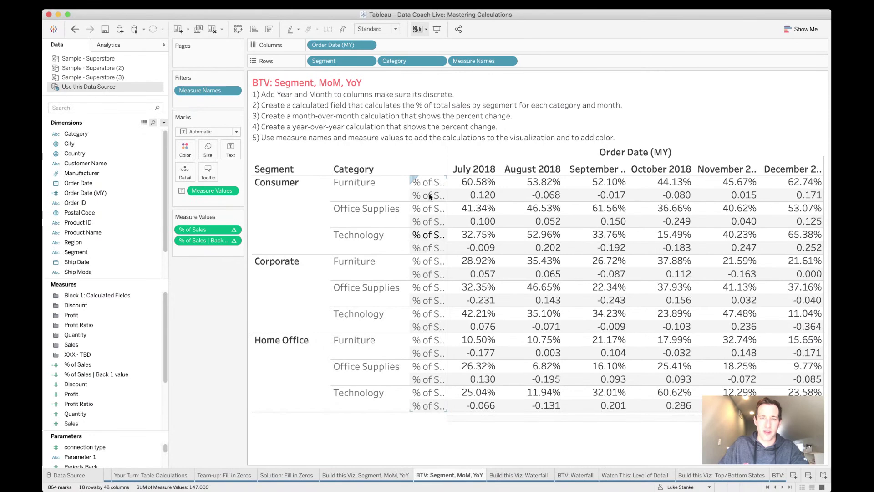
{"action": "right_click", "coordinate": [219, 243]}
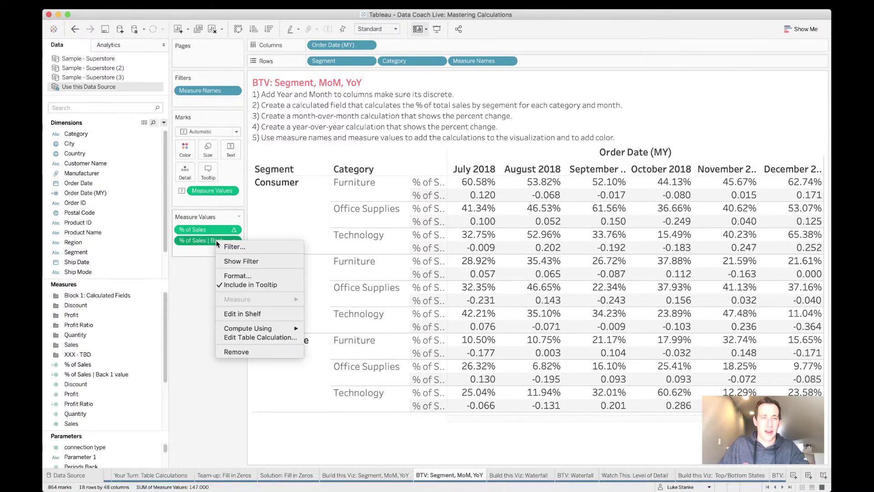
{"action": "left_click", "coordinate": [253, 337]}
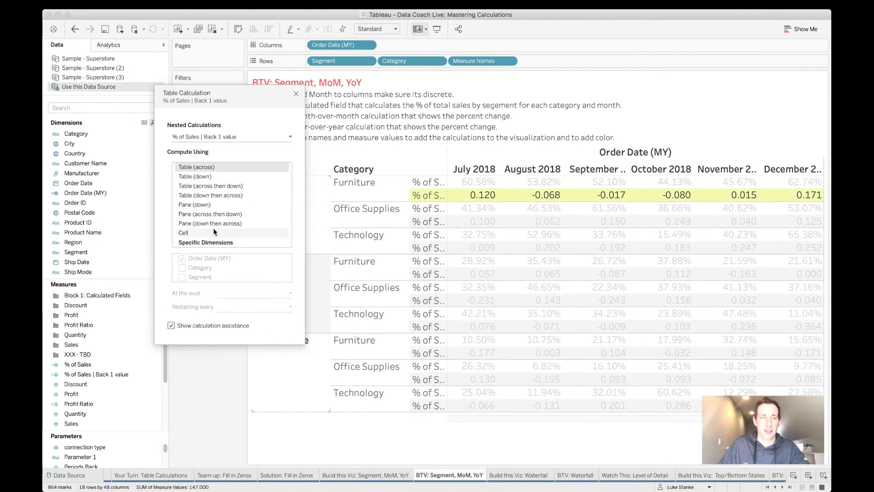
{"action": "left_click", "coordinate": [206, 138]}
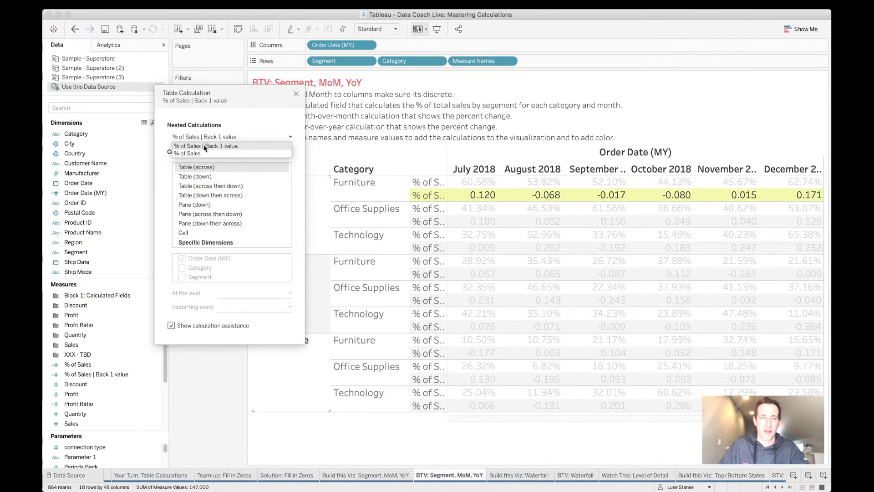
{"action": "left_click", "coordinate": [204, 153]}
{"action": "left_click", "coordinate": [205, 137]}
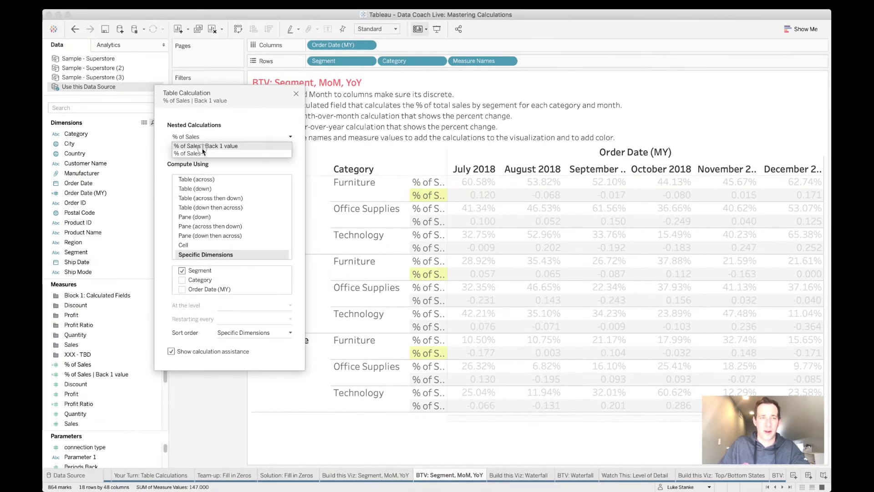
{"action": "left_click", "coordinate": [205, 146]}
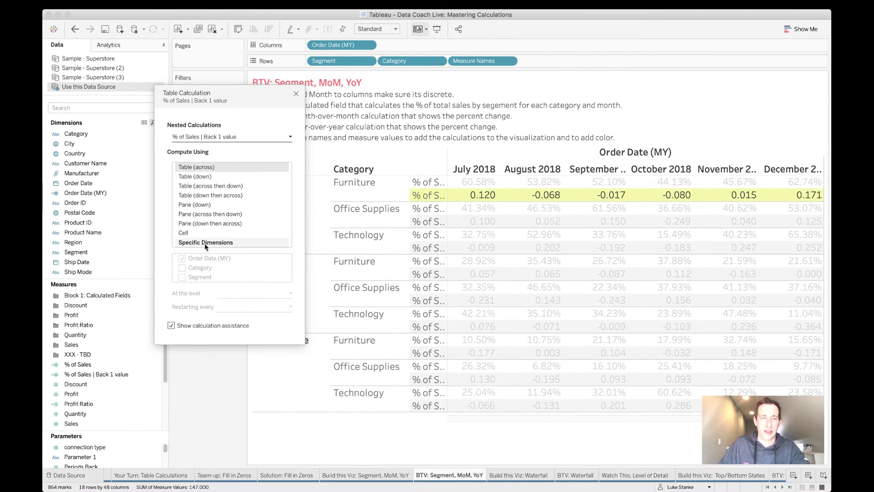
{"action": "left_click", "coordinate": [205, 244]}
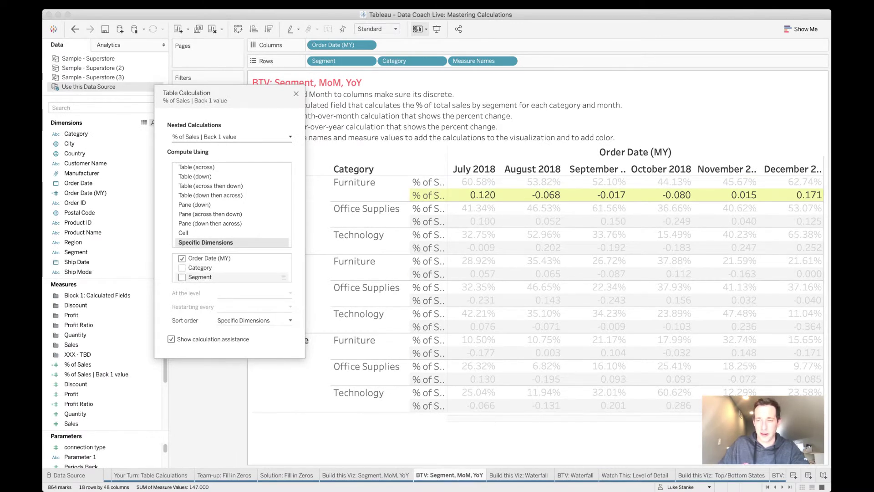
{"action": "scroll", "coordinate": [438, 409], "scroll_direction": "left", "scroll_amount": 15}
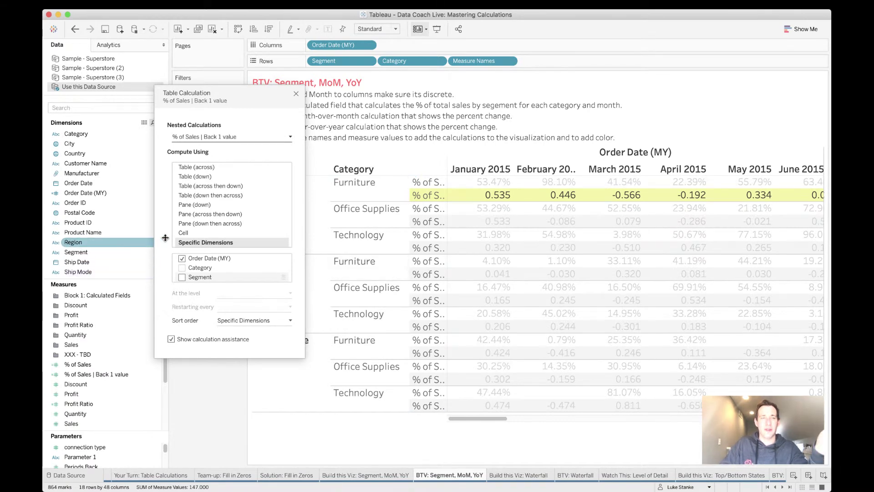
{"action": "left_click", "coordinate": [184, 171]}
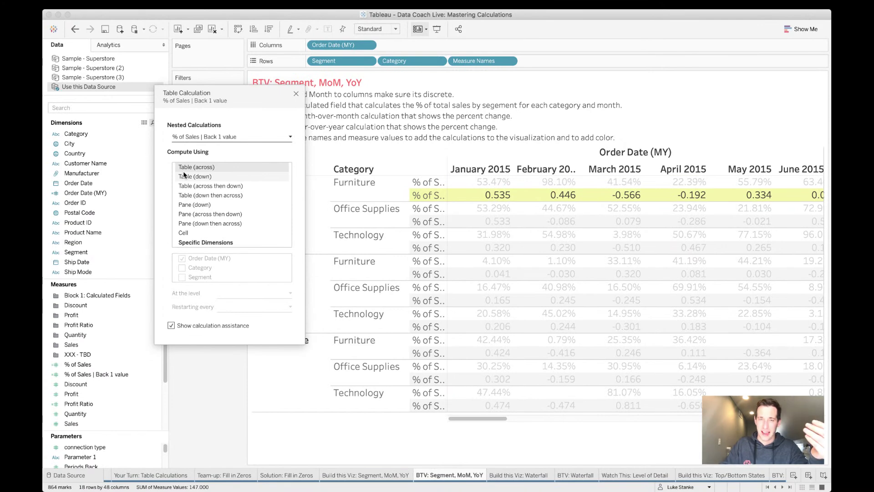
{"action": "left_click", "coordinate": [227, 243]}
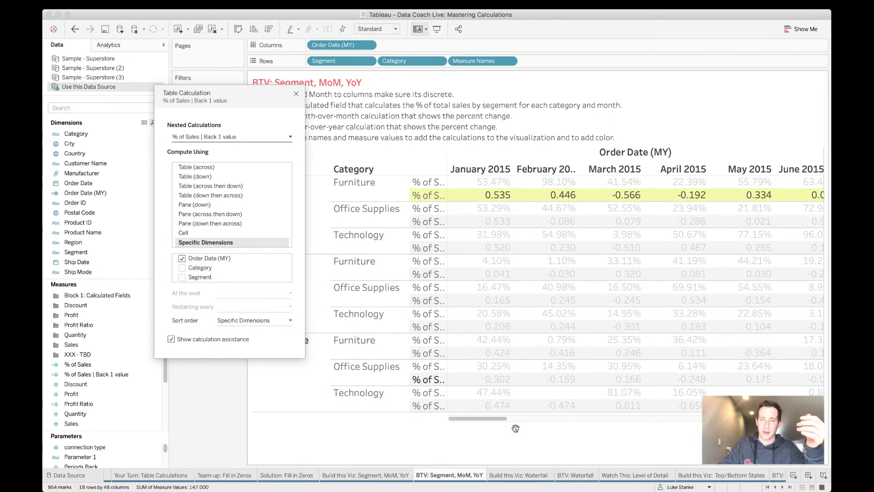
Step: Compare the 2018 and January 2015 values along the calculation's Order Date (MY) path, and close the table calculation settings
{"action": "left_click_drag", "start_coordinate": [480, 418], "coordinate": [827, 444]}
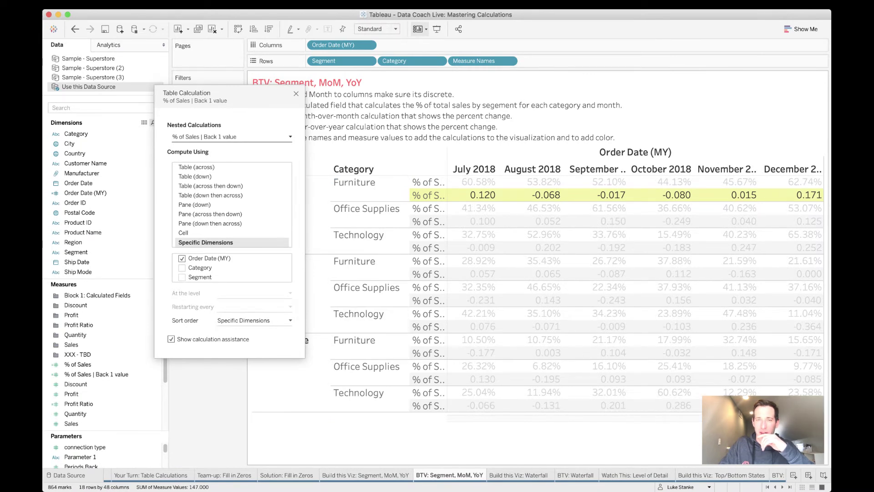
{"action": "scroll", "coordinate": [592, 274], "scroll_direction": "left", "scroll_amount": 20}
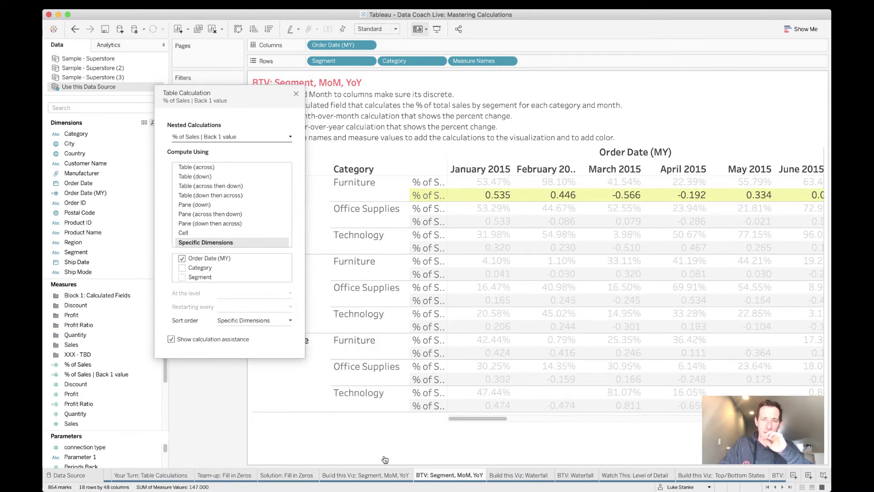
{"action": "mouse_move", "coordinate": [507, 197]}
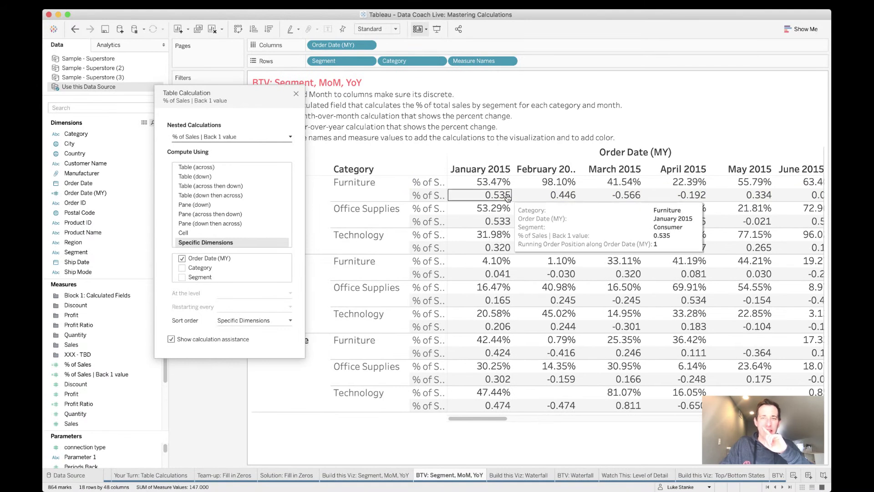
{"action": "mouse_move", "coordinate": [495, 213]}
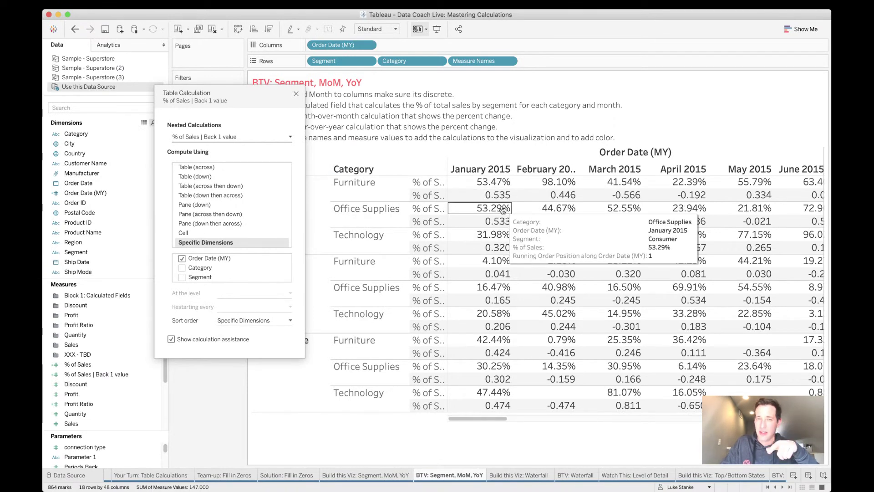
{"action": "left_click", "coordinate": [296, 95]}
Step: Review the formulas of the % of Sales and % of Sales | Back 1 value calculated fields without changing them
{"action": "right_click", "coordinate": [94, 361]}
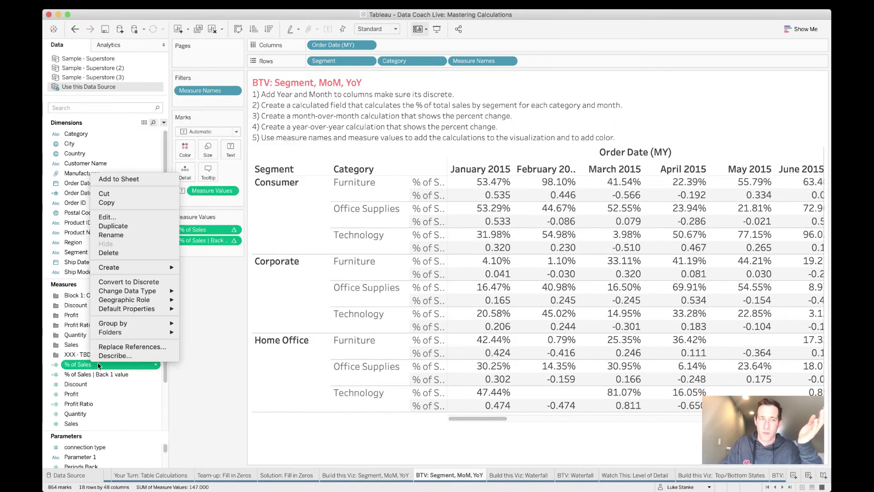
{"action": "left_click", "coordinate": [108, 217]}
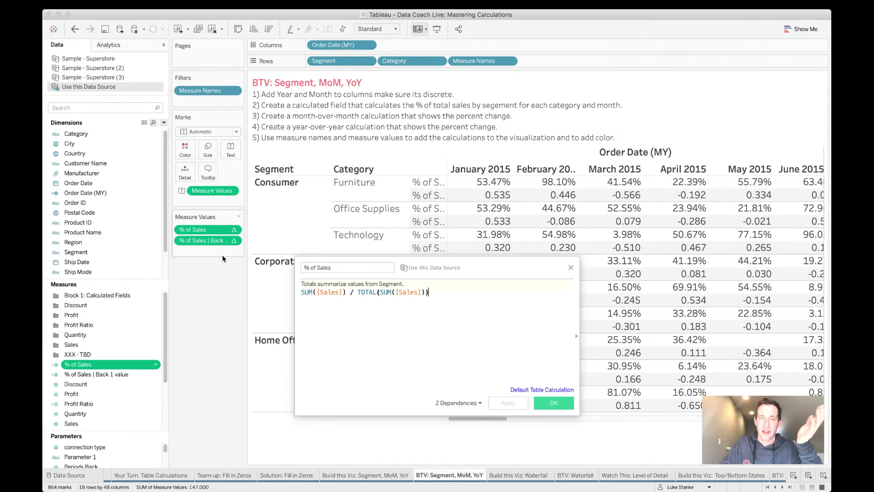
{"action": "left_click", "coordinate": [571, 267]}
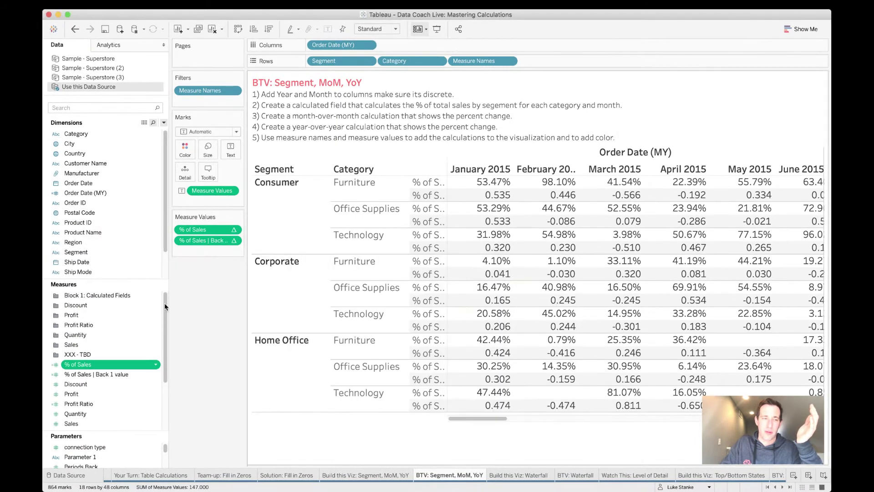
{"action": "right_click", "coordinate": [96, 375]}
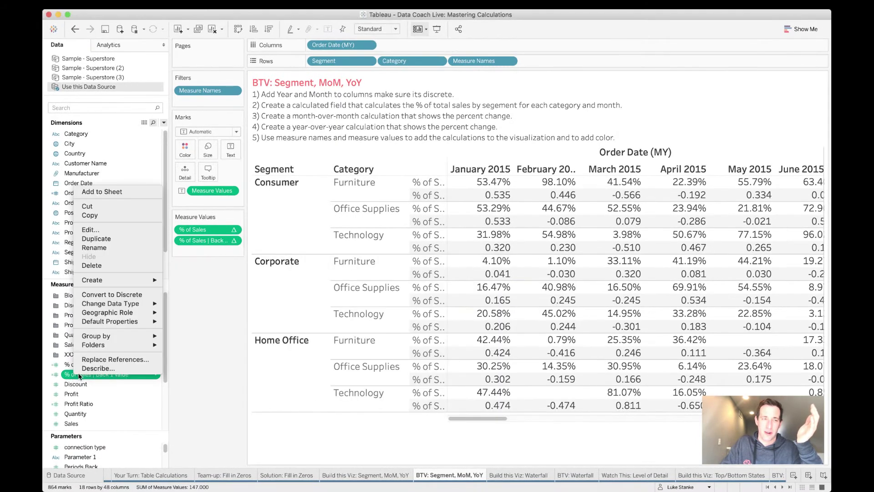
{"action": "left_click", "coordinate": [90, 230]}
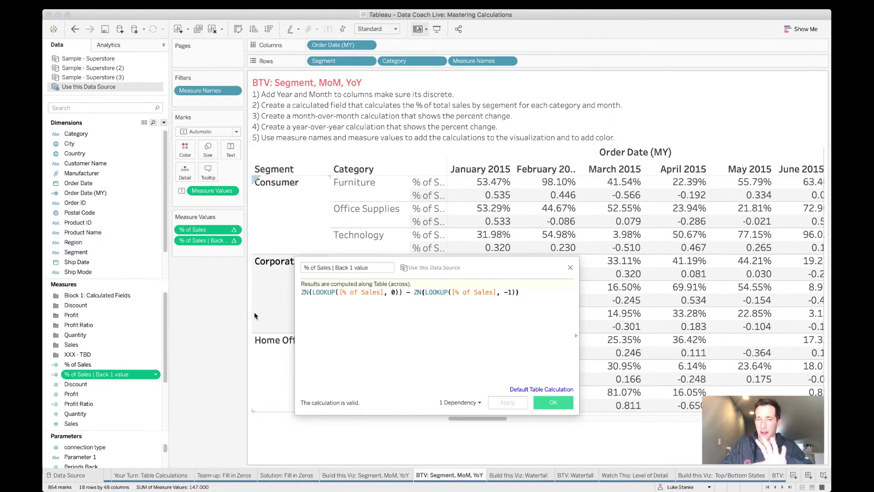
{"action": "left_click", "coordinate": [570, 269]}
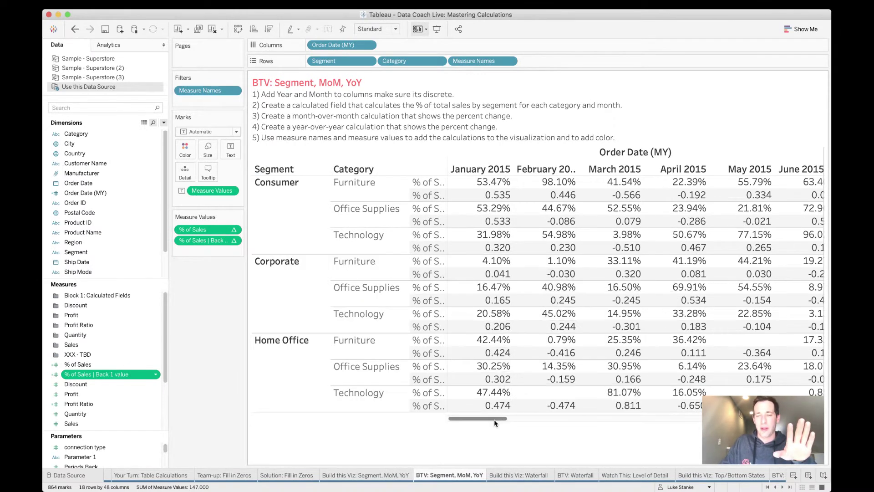
Step: Check the Consumer Furniture % of Sales | Back 1 value for December 2018 against the November and December percentages
{"action": "left_click_drag", "start_coordinate": [490, 421], "coordinate": [806, 420]}
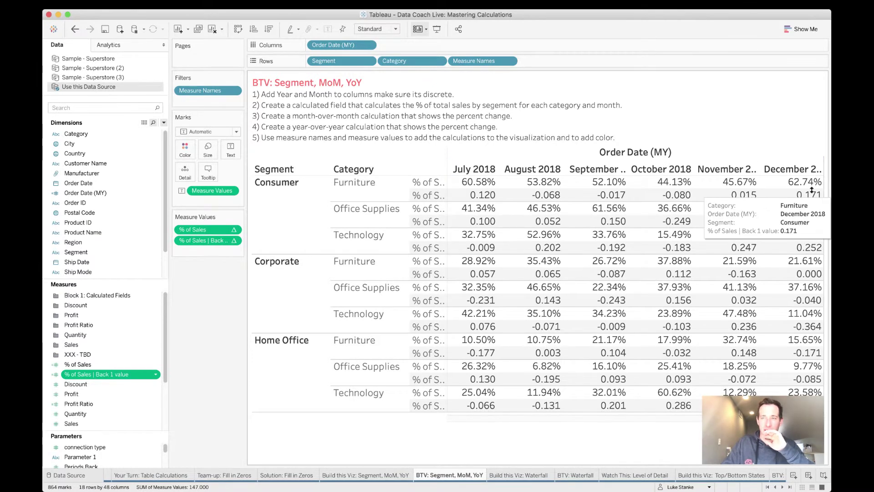
{"action": "mouse_move", "coordinate": [804, 199]}
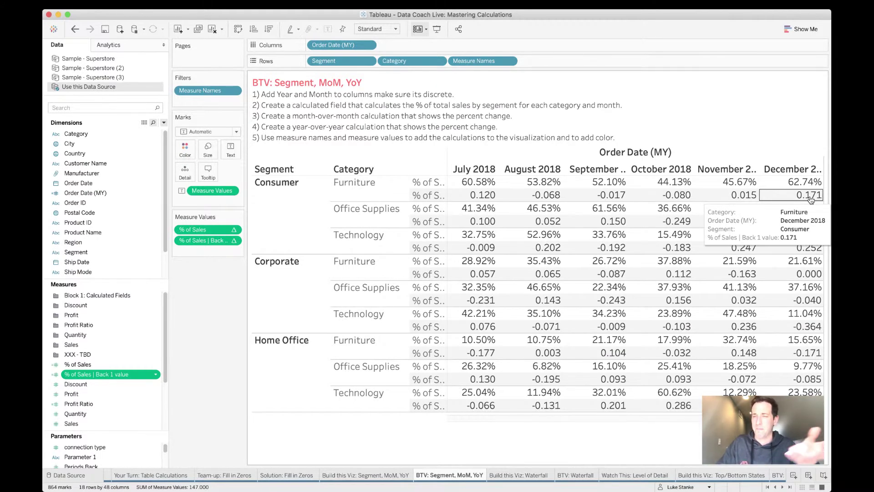
{"action": "mouse_move", "coordinate": [768, 226]}
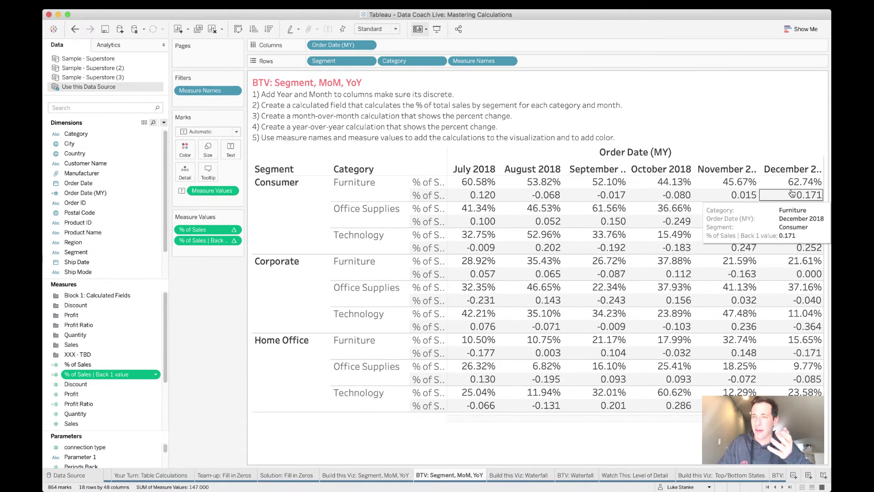
{"action": "mouse_move", "coordinate": [740, 184]}
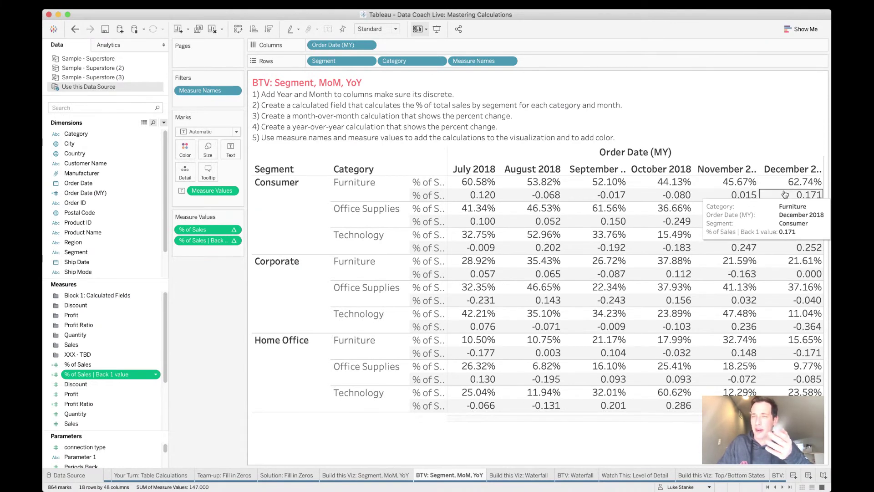
Step: In the % of Sales | Back 1 value formula, enclose the whole difference in parentheses and multiply it by 100
{"action": "right_click", "coordinate": [108, 377]}
{"action": "left_click", "coordinate": [125, 228]}
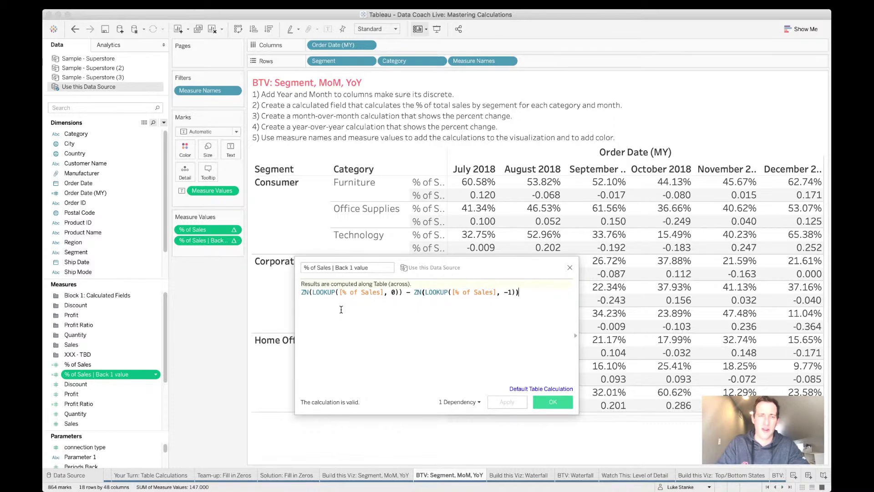
{"action": "type", "text": "("}
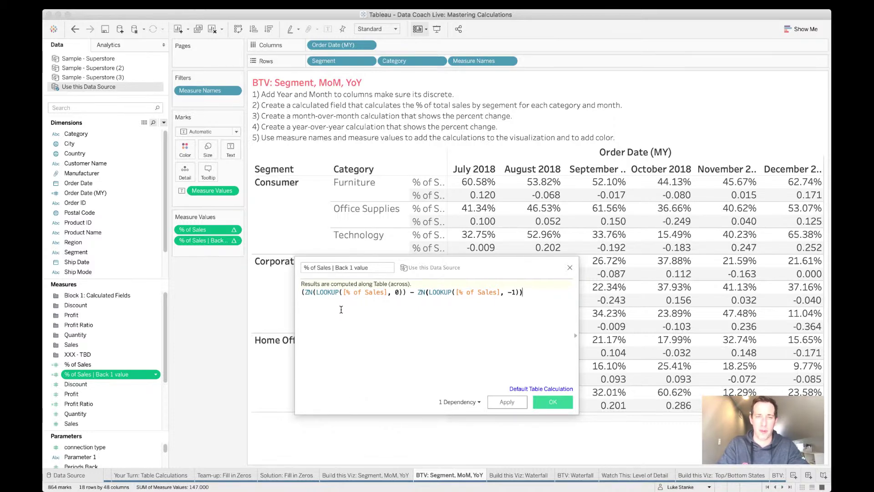
{"action": "type", "text": ") * 100"}
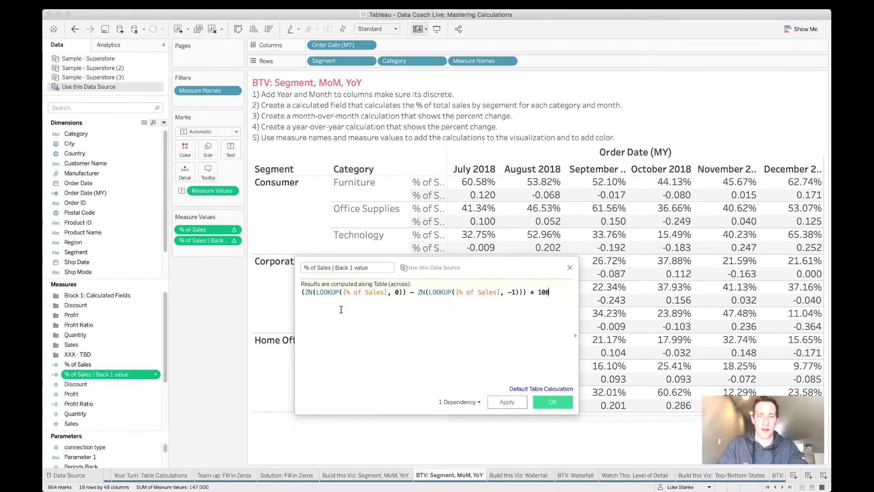
Step: Save the edited % of Sales | Back 1 value formula and filter the data fields by "sa"
{"action": "left_click", "coordinate": [549, 401]}
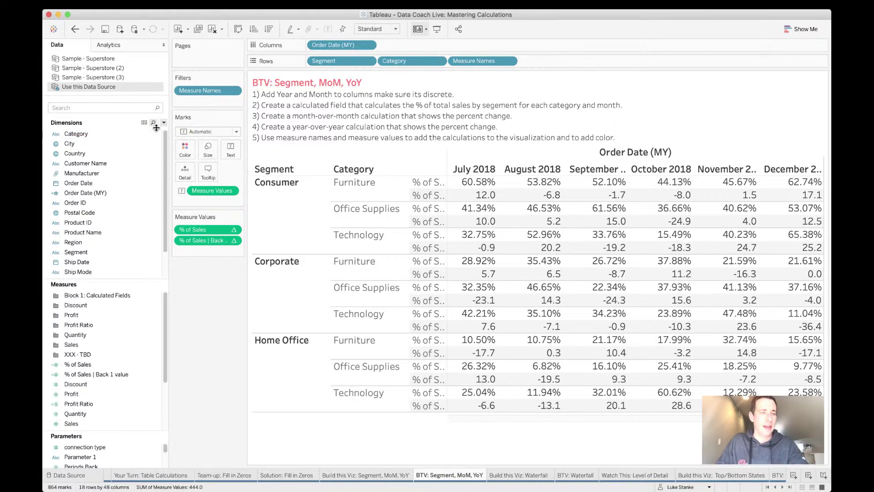
{"action": "left_click", "coordinate": [77, 107]}
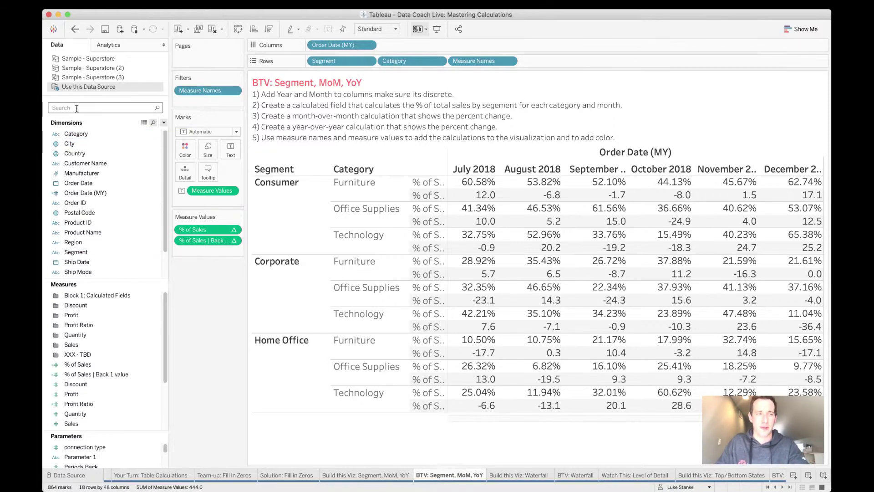
{"action": "type", "text": "sa"}
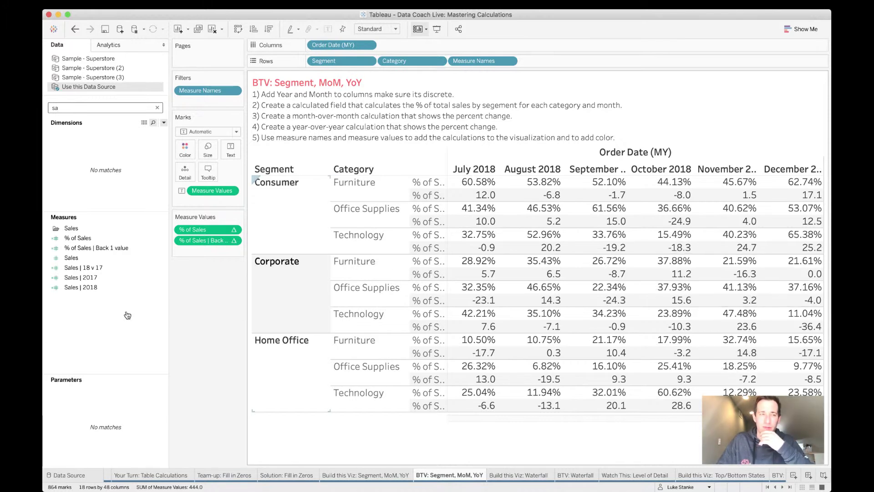
{"action": "left_click", "coordinate": [58, 290]}
{"action": "left_click", "coordinate": [150, 248]}
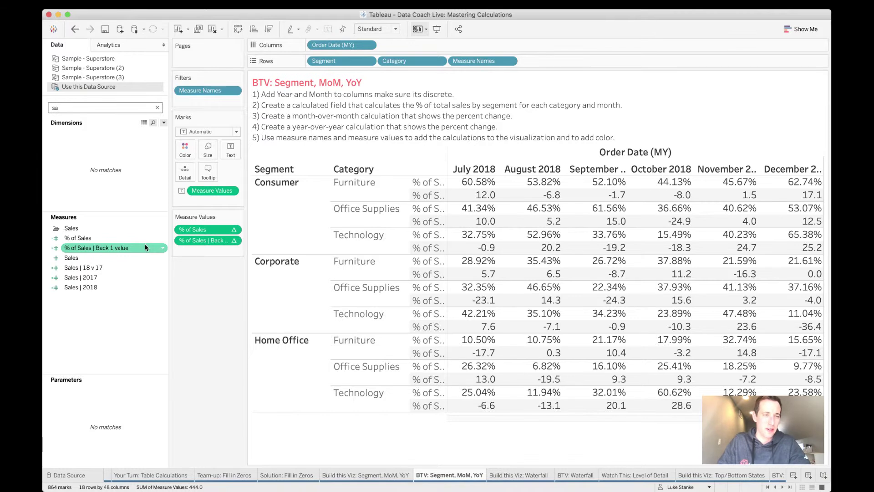
Step: Set the default number format of % of Sales | Back 1 value to a custom number with 0 decimals and the suffix " pp"
{"action": "right_click", "coordinate": [146, 248]}
{"action": "mouse_move", "coordinate": [190, 382]}
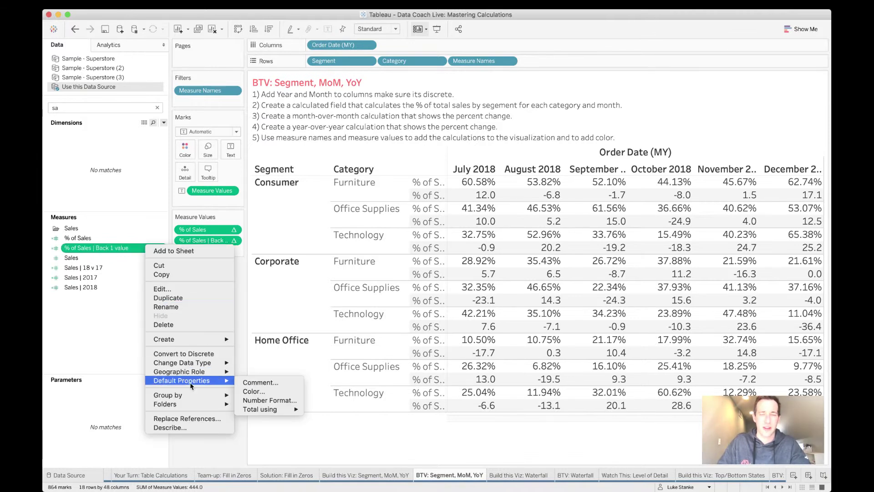
{"action": "left_click", "coordinate": [252, 399]}
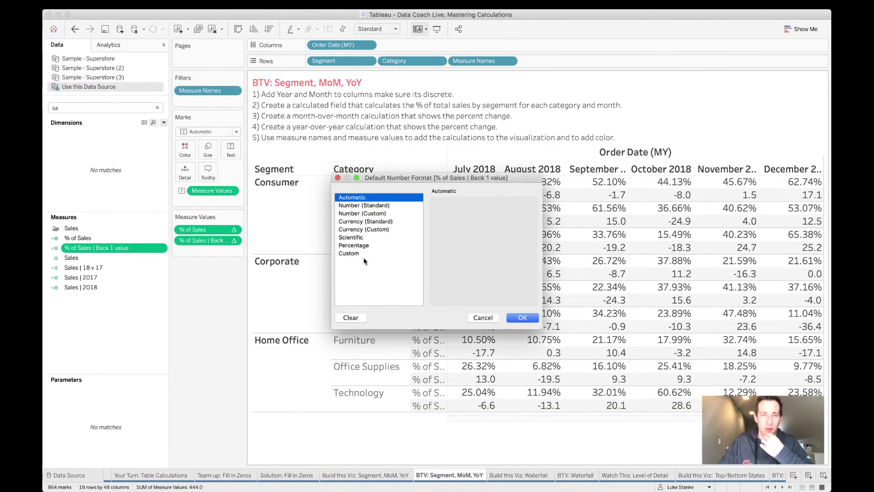
{"action": "left_click", "coordinate": [365, 205]}
{"action": "left_click", "coordinate": [363, 214]}
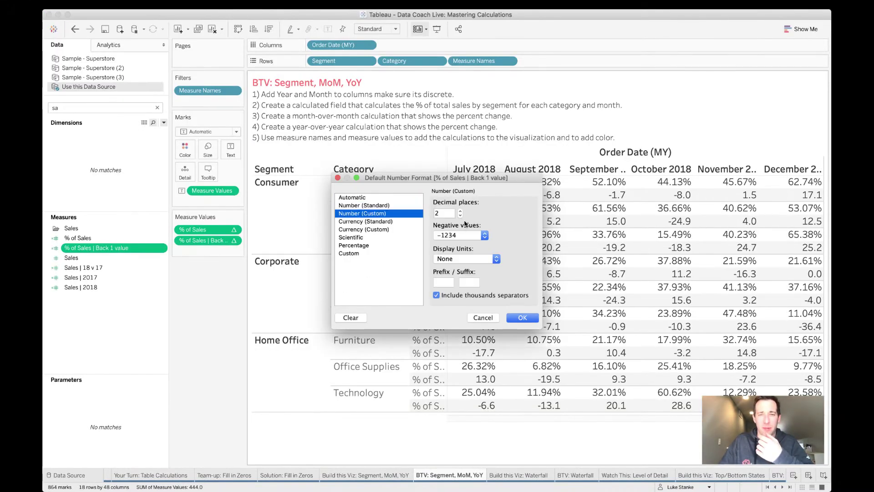
{"action": "key", "text": "Tab"}
{"action": "type", "text": "0"}
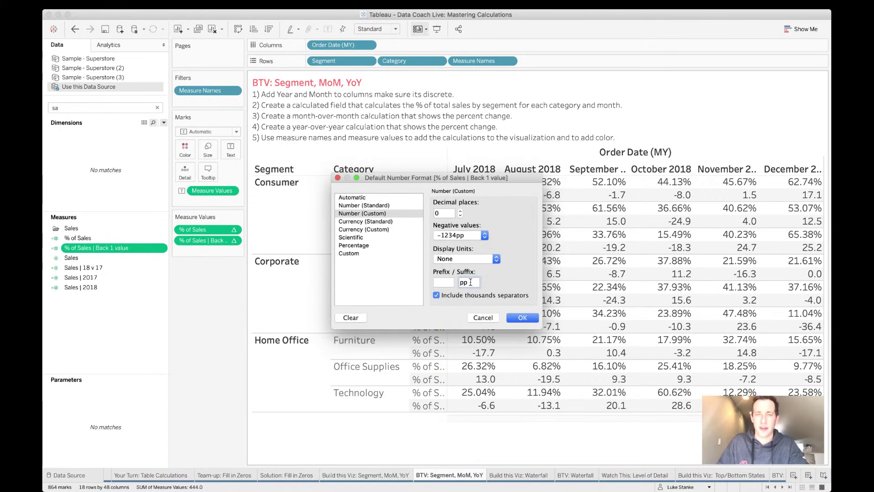
{"action": "left_click", "coordinate": [510, 317]}
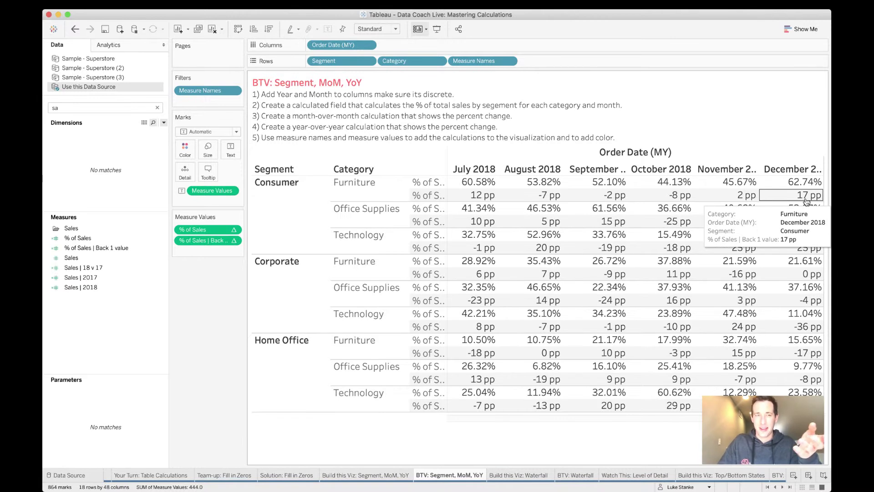
Step: Duplicate the % of Sales | Back 1 value field and rename the copy "% of Sales | Back 12 values"
{"action": "right_click", "coordinate": [98, 249]}
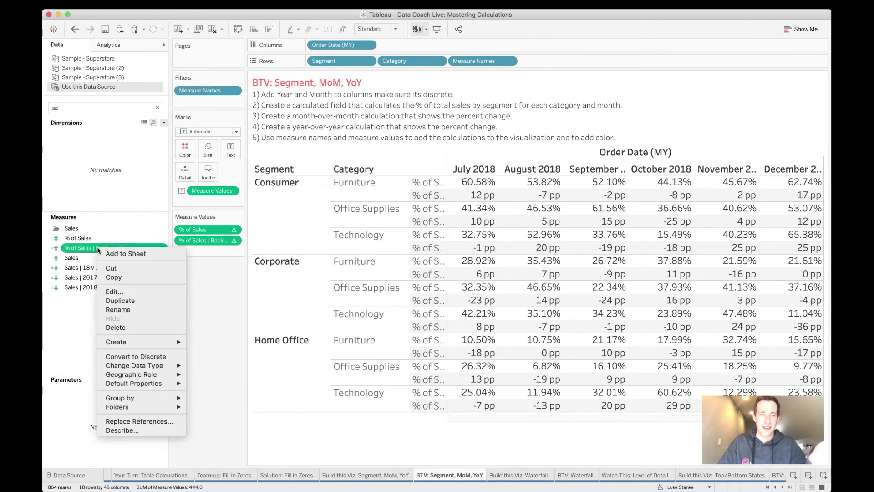
{"action": "left_click", "coordinate": [125, 300]}
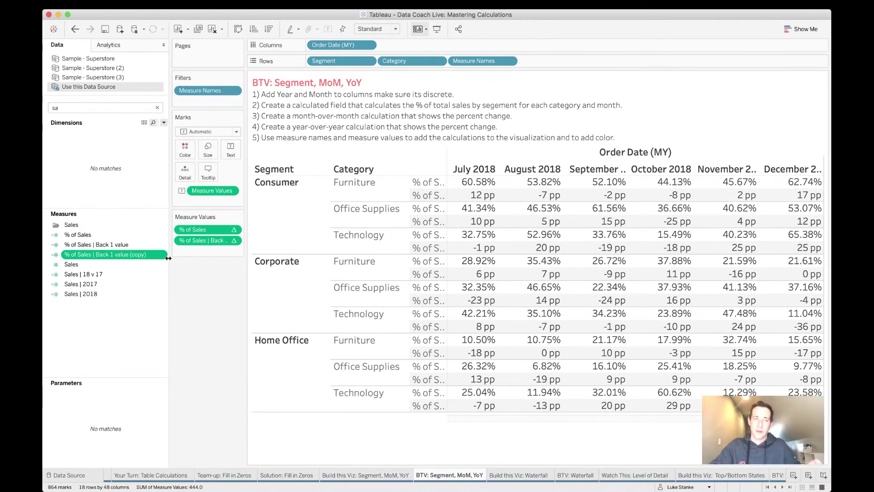
{"action": "right_click", "coordinate": [160, 255]}
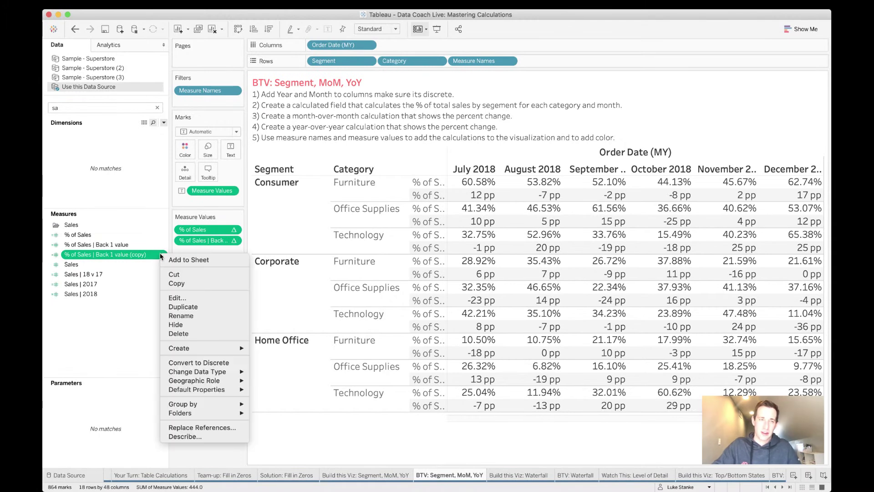
{"action": "left_click", "coordinate": [174, 296]}
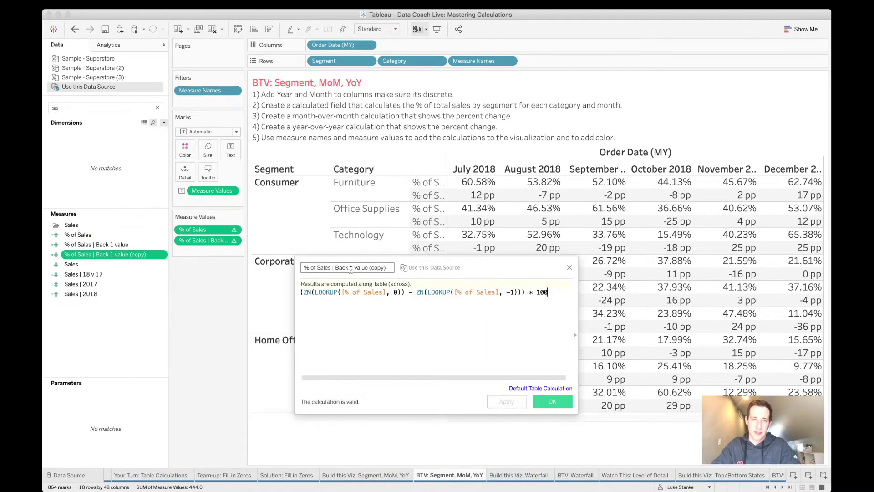
{"action": "double_click", "coordinate": [358, 274]}
{"action": "type", "text": "2"}
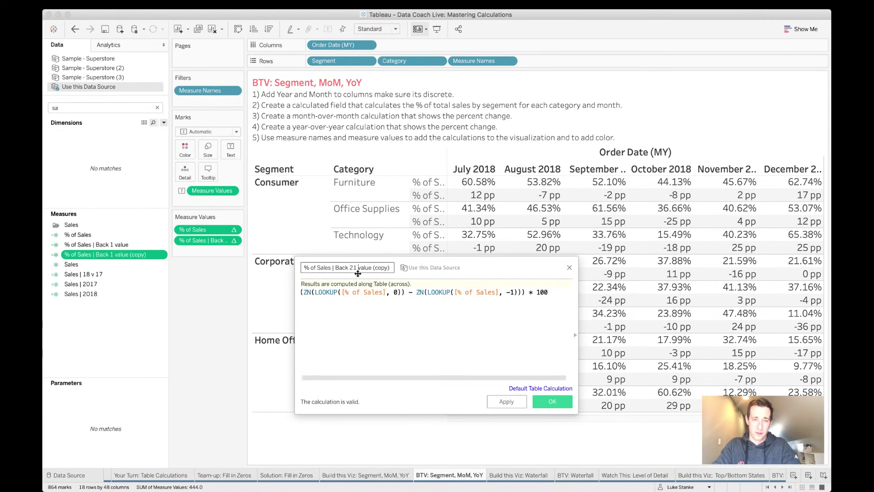
{"action": "key", "text": "BackSpace"}
{"action": "type", "text": "11"}
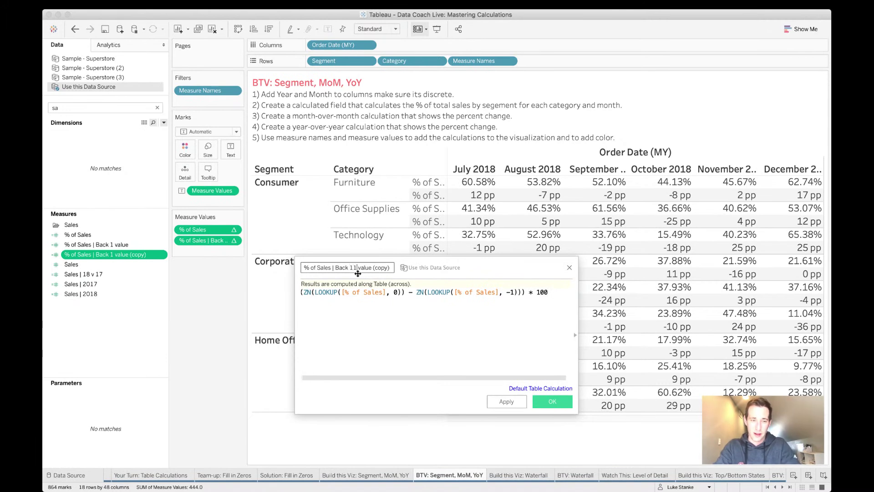
{"action": "key", "text": "BackSpace"}
{"action": "type", "text": "2"}
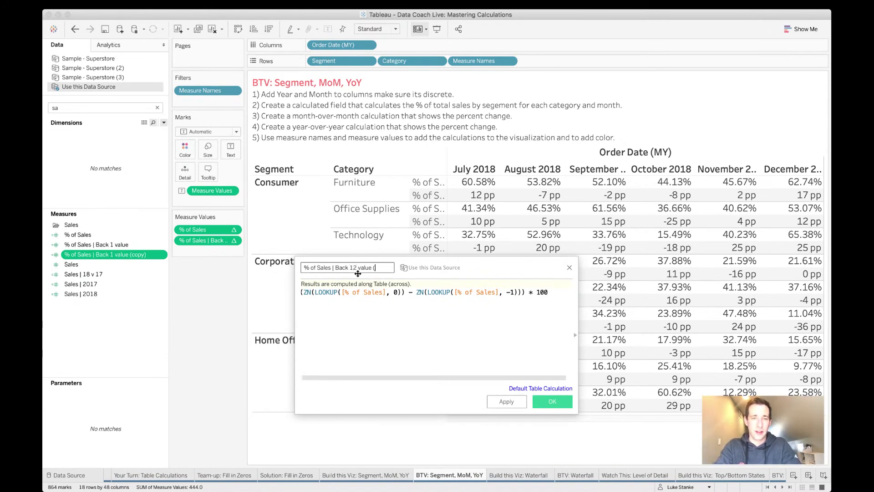
{"action": "type", "text": "s"}
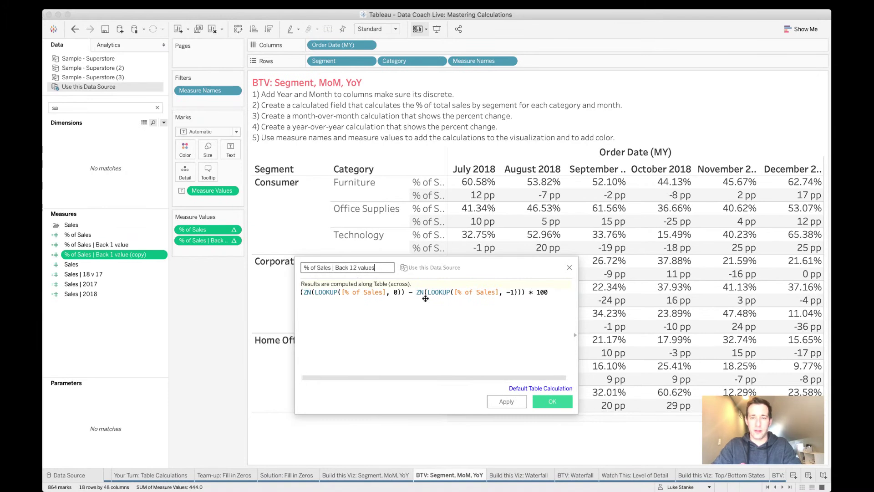
Step: Set the second LOOKUP offset in the % of Sales | Back 12 values formula to -12 and save the calculation
{"action": "left_click", "coordinate": [513, 293]}
{"action": "type", "text": "2"}
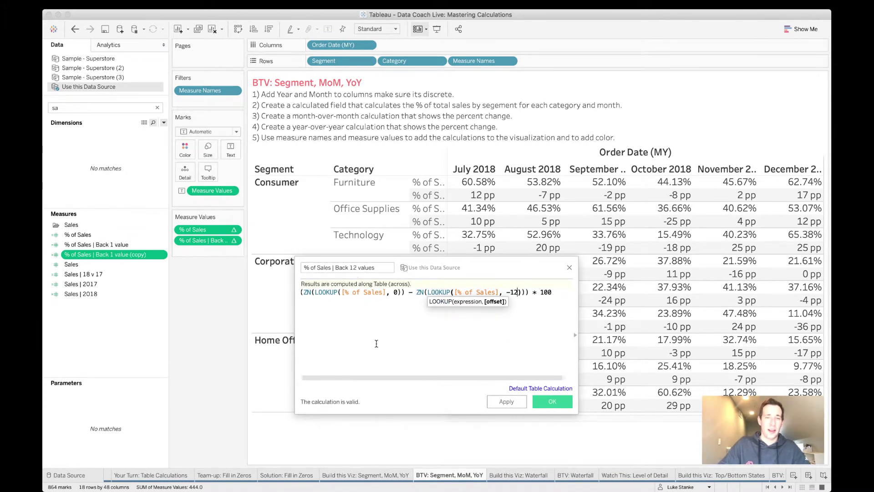
{"action": "left_click", "coordinate": [497, 312]}
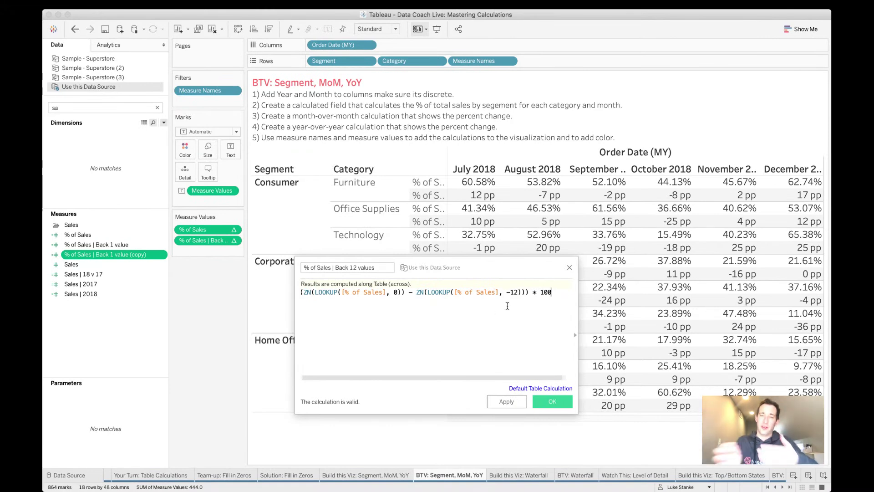
{"action": "left_click", "coordinate": [552, 401]}
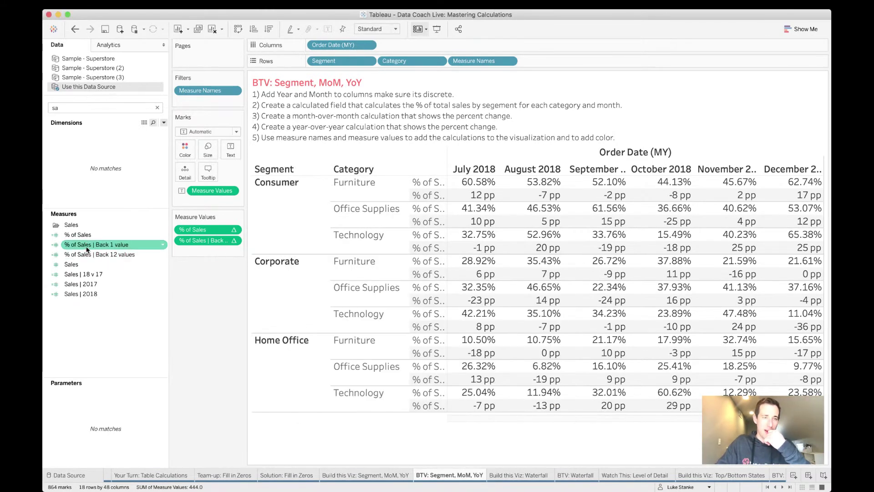
Step: Add % of Sales | Back 12 values to the table's measure values and review its monthly values back to December 2017
{"action": "left_click_drag", "start_coordinate": [95, 254], "coordinate": [208, 251]}
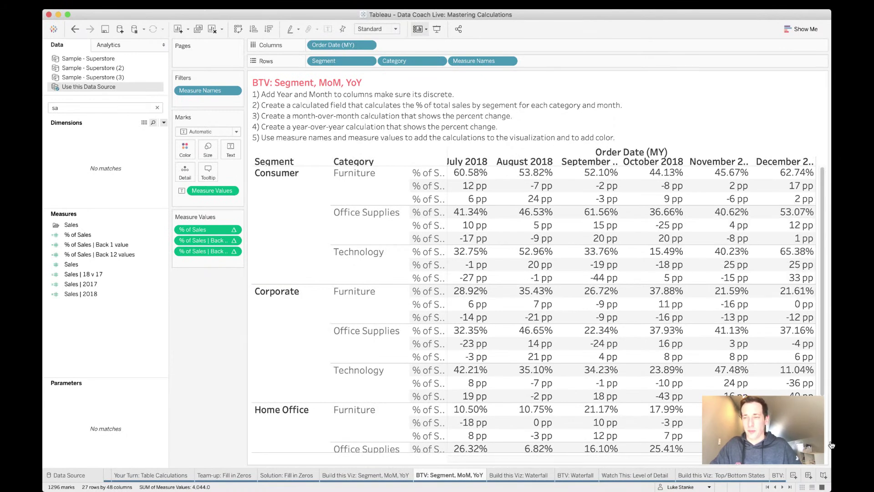
{"action": "scroll", "coordinate": [800, 465], "scroll_direction": "left", "scroll_amount": 3}
{"action": "scroll", "coordinate": [800, 465], "scroll_direction": "left", "scroll_amount": 5}
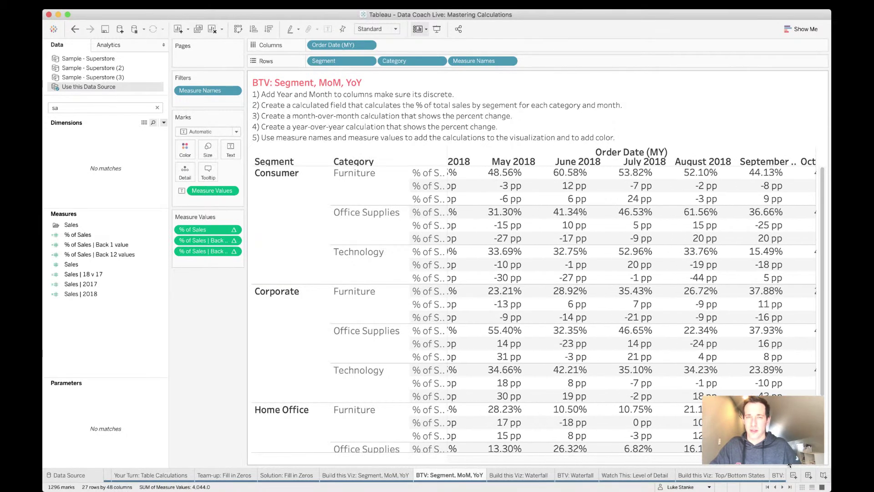
{"action": "scroll", "coordinate": [776, 464], "scroll_direction": "left", "scroll_amount": 5}
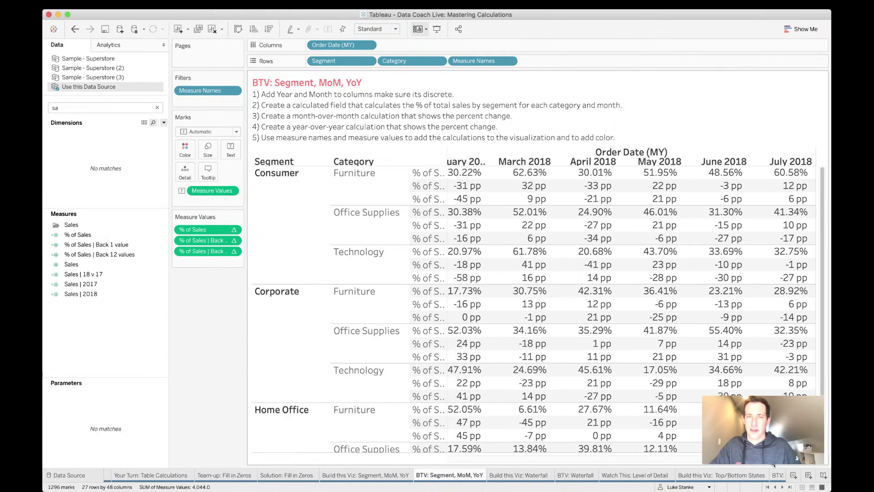
{"action": "scroll", "coordinate": [756, 465], "scroll_direction": "left", "scroll_amount": 2}
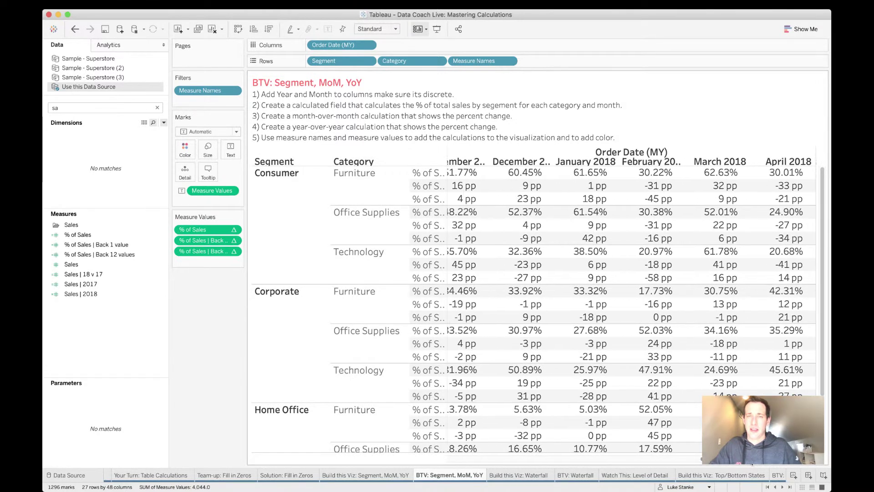
{"action": "mouse_move", "coordinate": [524, 178]}
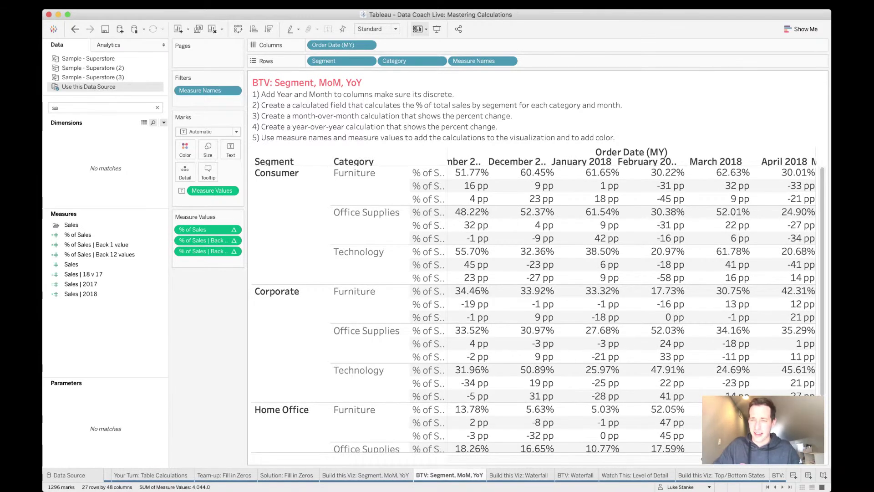
{"action": "scroll", "coordinate": [631, 310], "scroll_direction": "right", "scroll_amount": 8}
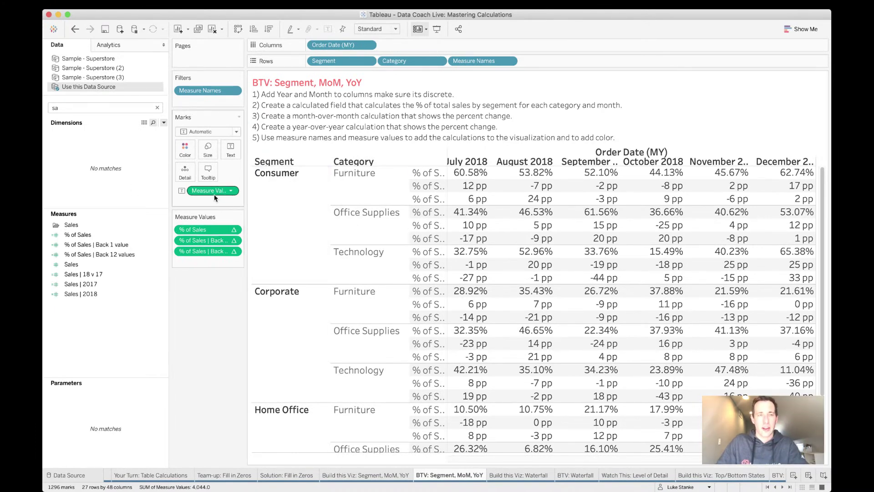
Step: Color the table by Measure Values while keeping them as text, and set the mark type to Square
{"action": "left_click_drag", "start_coordinate": [213, 191], "coordinate": [185, 149]}
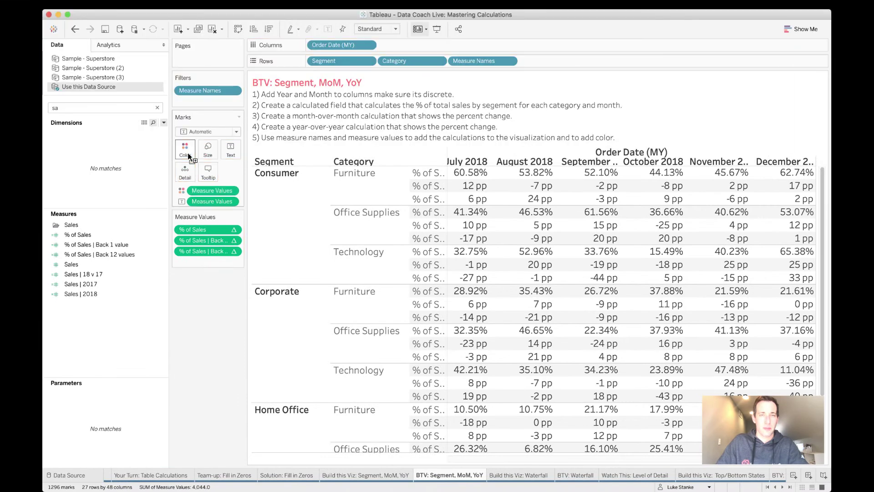
{"action": "left_click", "coordinate": [207, 132]}
{"action": "left_click", "coordinate": [212, 184]}
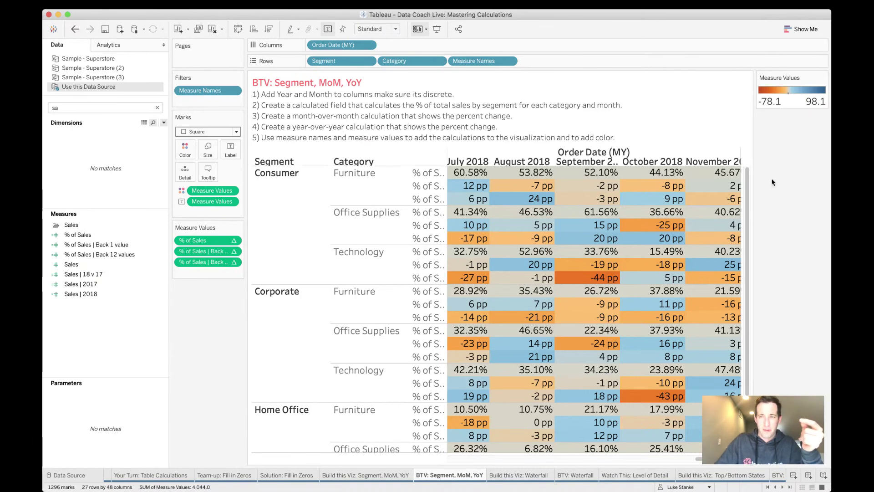
{"action": "mouse_move", "coordinate": [727, 199]}
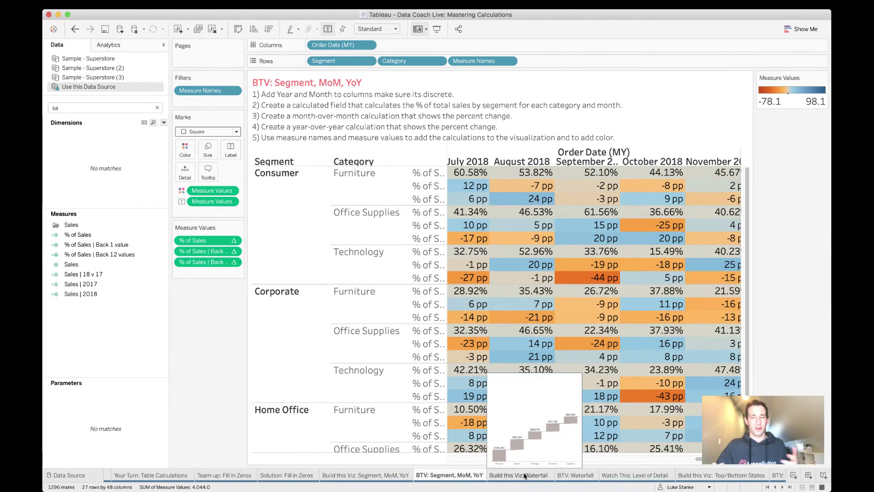
Step: Compare the finished chart on the Build this Viz: Waterfall sheet with the instructions on the BTV: Waterfall sheet
{"action": "left_click", "coordinate": [519, 474]}
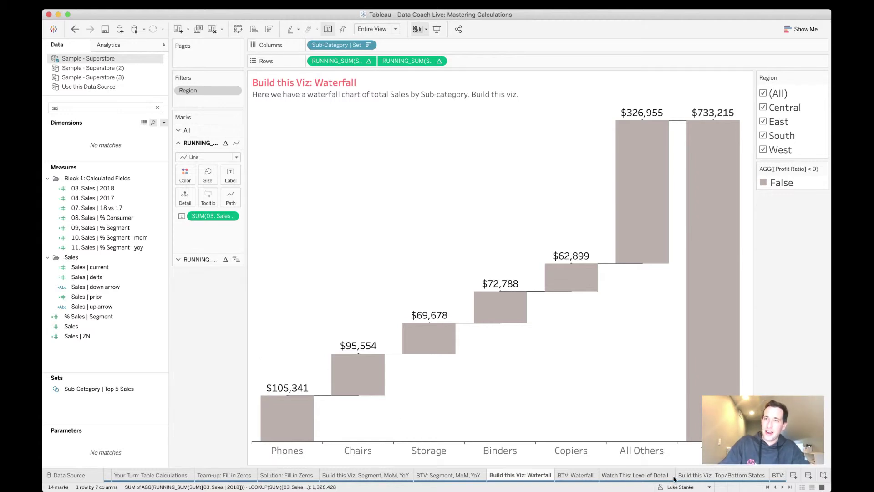
{"action": "left_click", "coordinate": [581, 477]}
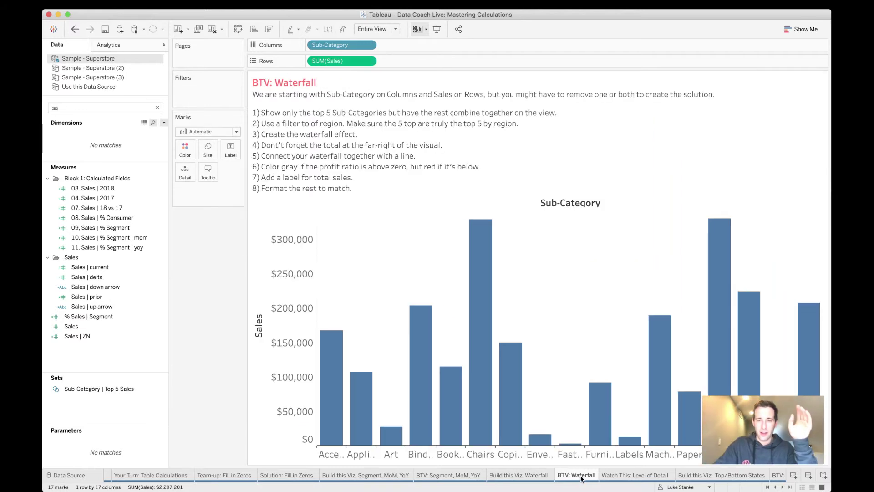
{"action": "left_click", "coordinate": [543, 477]}
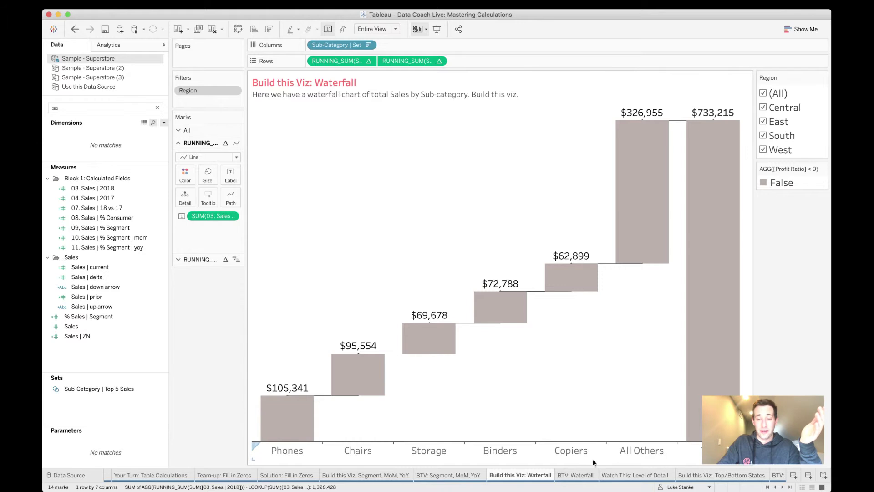
{"action": "left_click", "coordinate": [587, 476]}
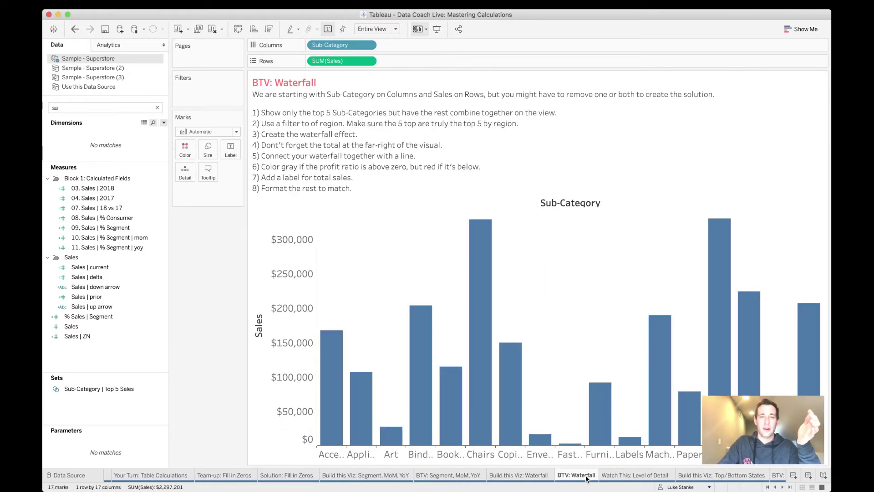
{"action": "left_click", "coordinate": [536, 474]}
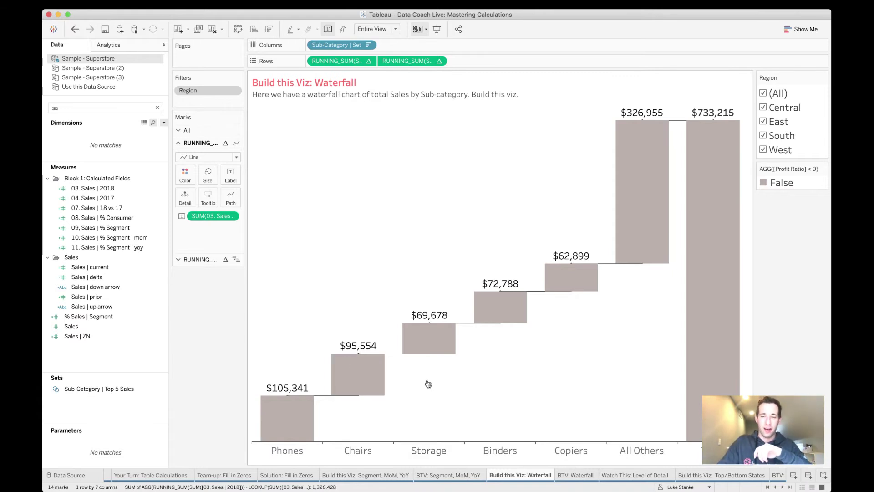
{"action": "left_click", "coordinate": [563, 475]}
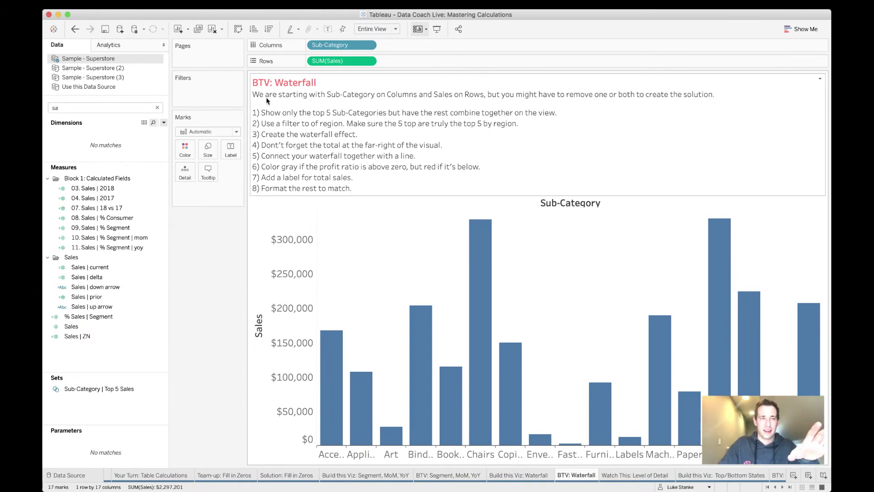
Step: Search the data source fields for "pro" in place of the previous search text
{"action": "left_click", "coordinate": [116, 106]}
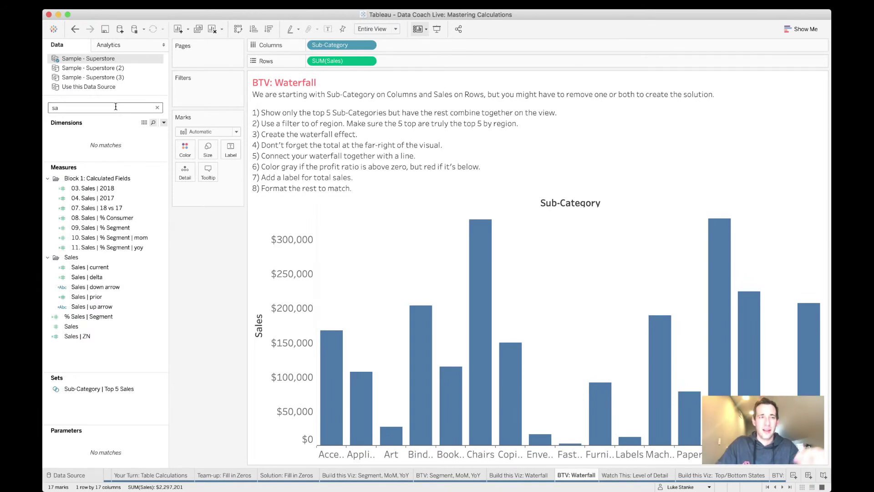
{"action": "double_click", "coordinate": [115, 107]}
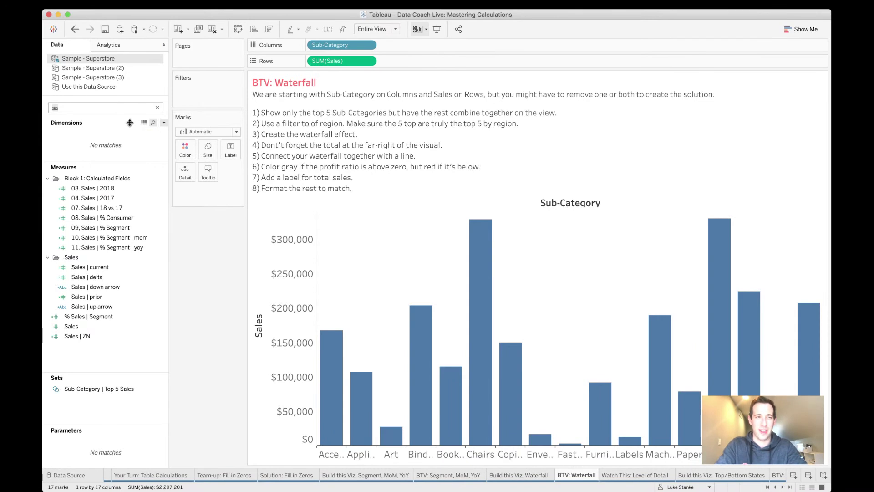
{"action": "key", "text": "BackSpace"}
{"action": "key", "text": "BackSpace"}
{"action": "type", "text": "pe"}
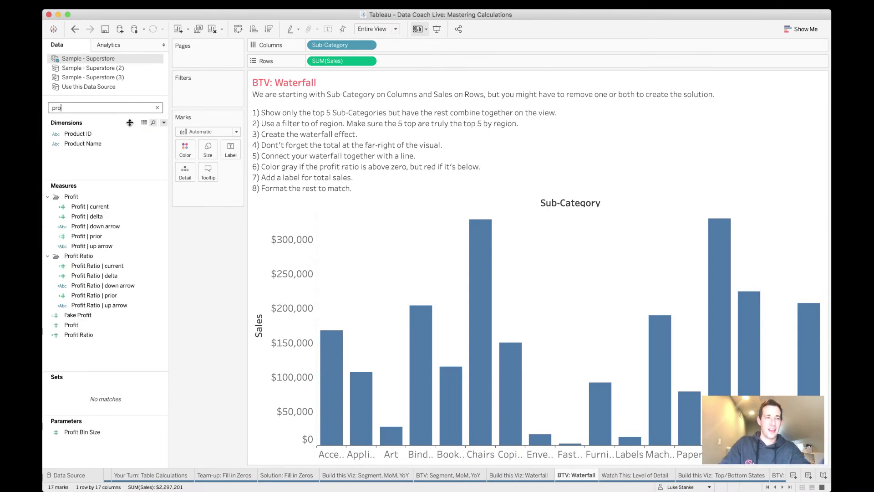
Step: Try Profit in place of Sales on Rows with the Sub-Category labels rotated, and undo both changes
{"action": "left_click", "coordinate": [77, 325]}
{"action": "left_click_drag", "start_coordinate": [78, 325], "coordinate": [337, 61]}
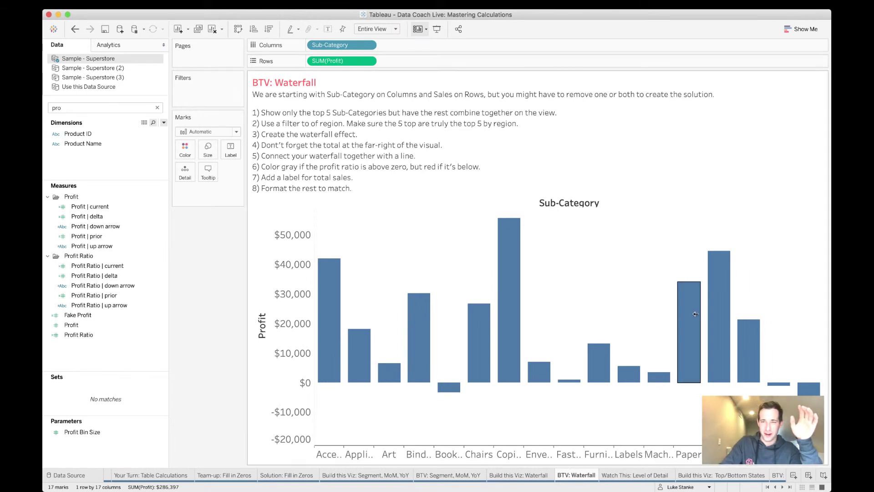
{"action": "right_click", "coordinate": [518, 452]}
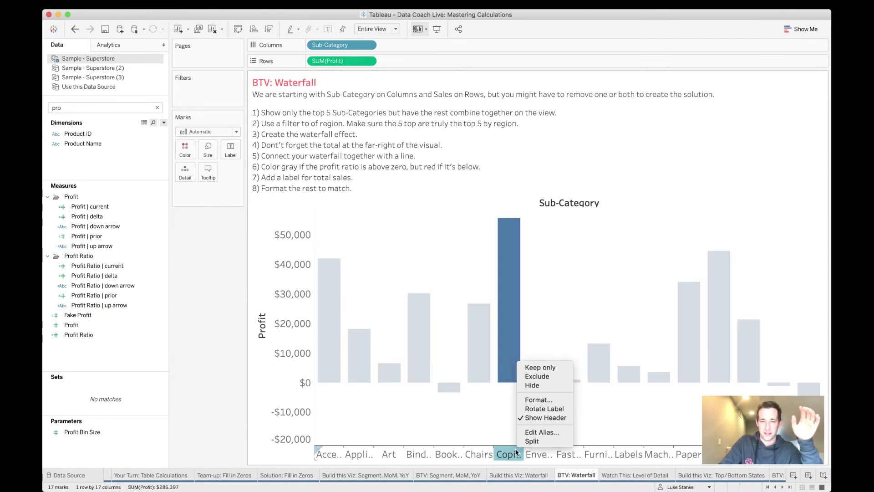
{"action": "left_click", "coordinate": [533, 409]}
{"action": "left_click", "coordinate": [497, 386]}
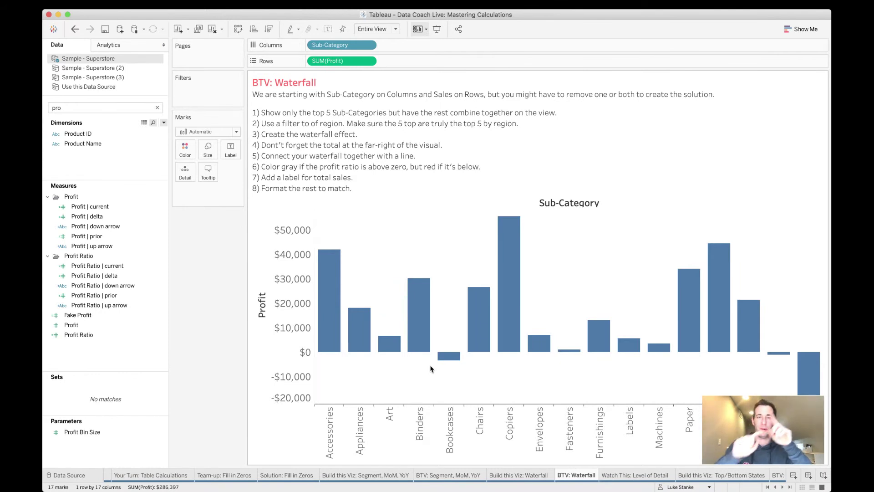
{"action": "scroll", "coordinate": [435, 417], "scroll_direction": "up", "scroll_amount": 3}
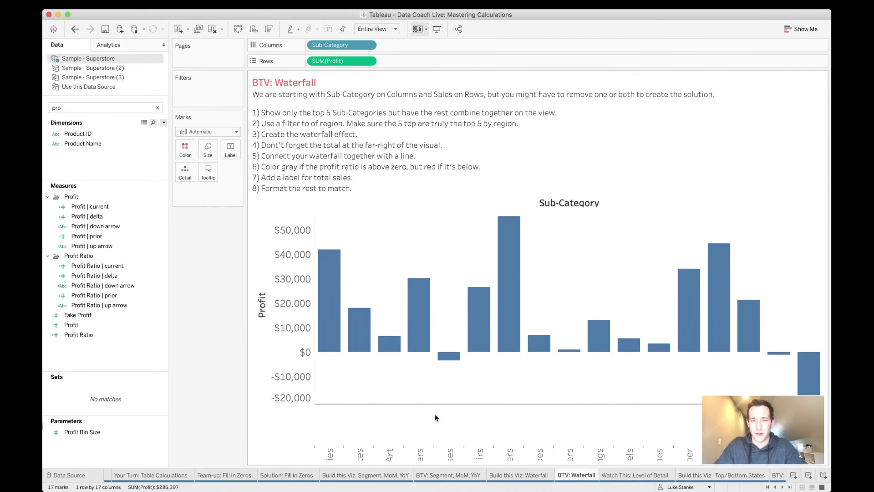
{"action": "key", "text": "super+z"}
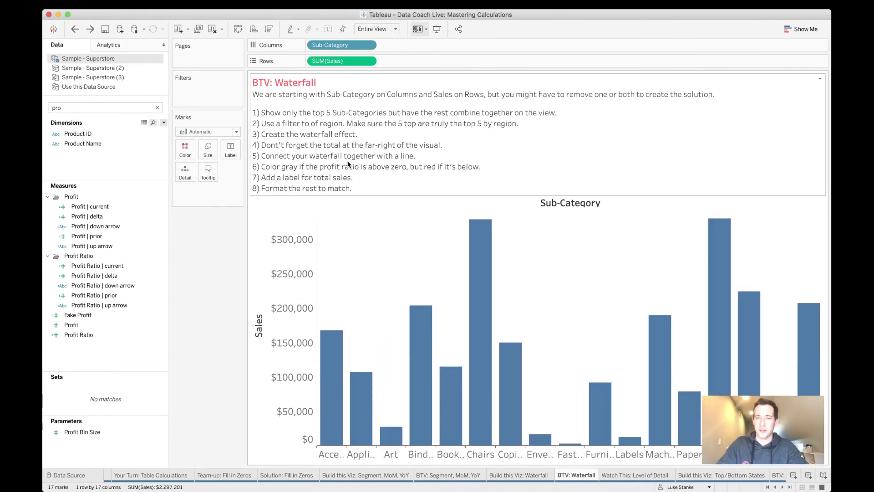
Step: Sort Sub-Category by the Sales field in descending order, aggregated as Sum
{"action": "right_click", "coordinate": [343, 45]}
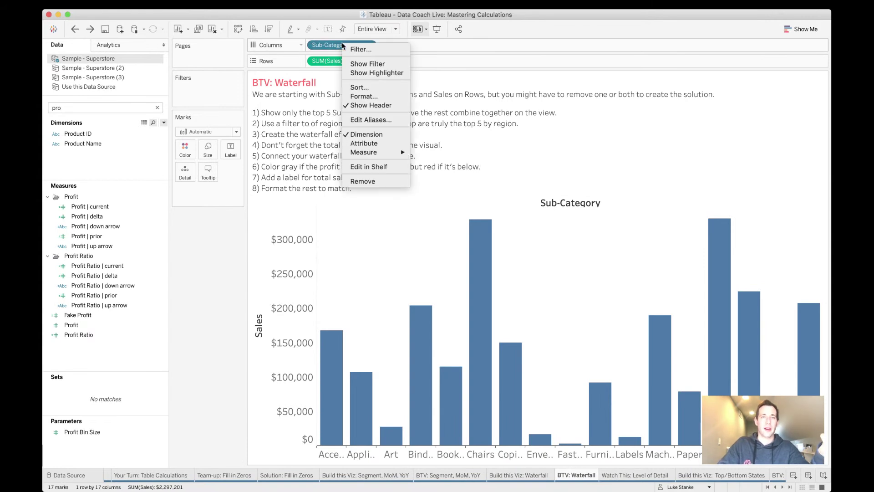
{"action": "left_click", "coordinate": [357, 87]}
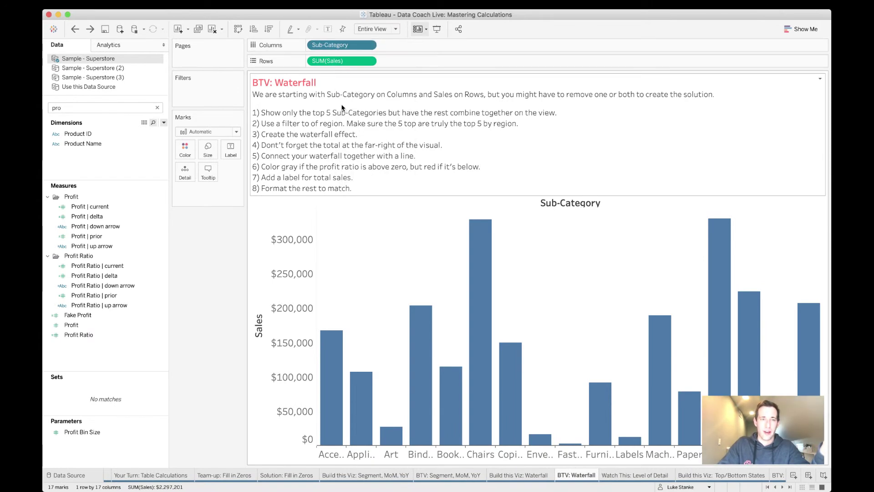
{"action": "left_click", "coordinate": [395, 247]}
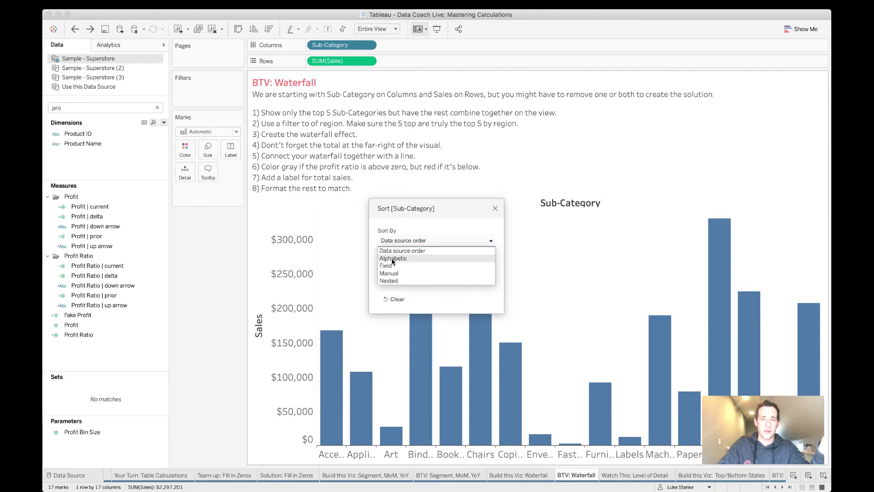
{"action": "left_click", "coordinate": [389, 265]}
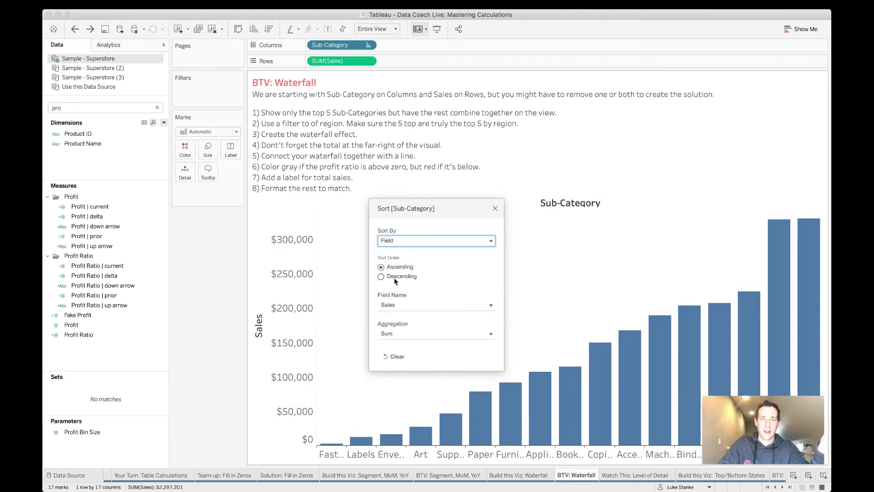
{"action": "left_click", "coordinate": [390, 277]}
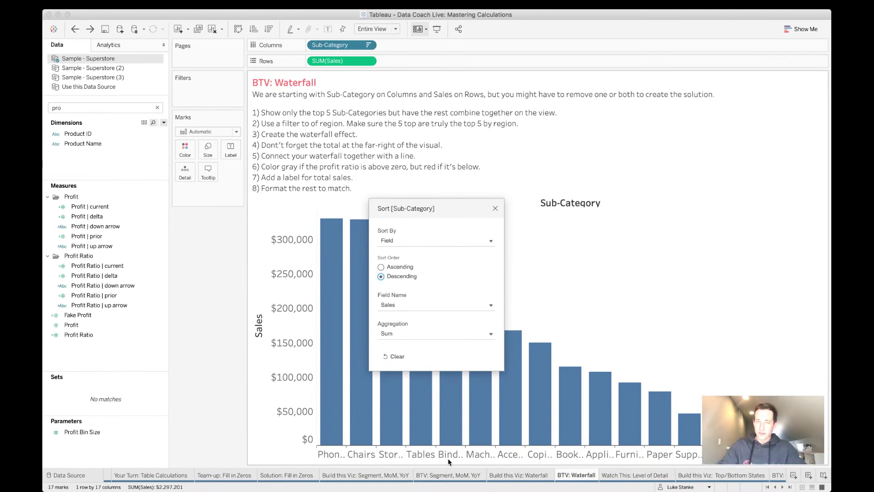
{"action": "left_click", "coordinate": [495, 210]}
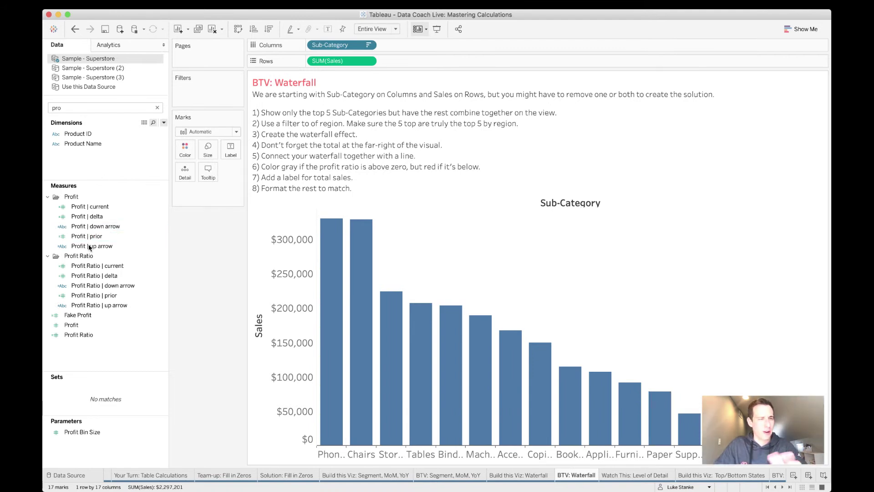
Step: Replace Sales on Rows with Profit and review the Sub-Category sort settings, keeping it descending by Sales
{"action": "left_click_drag", "start_coordinate": [72, 325], "coordinate": [319, 66]}
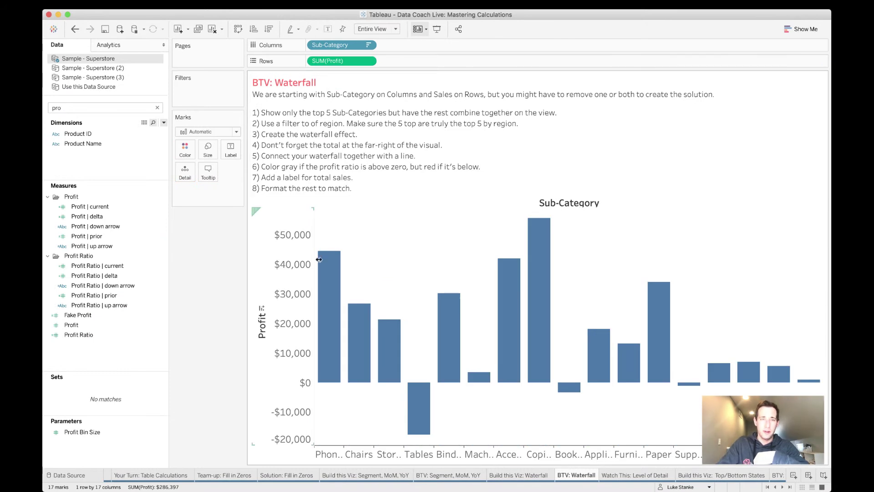
{"action": "right_click", "coordinate": [343, 46]}
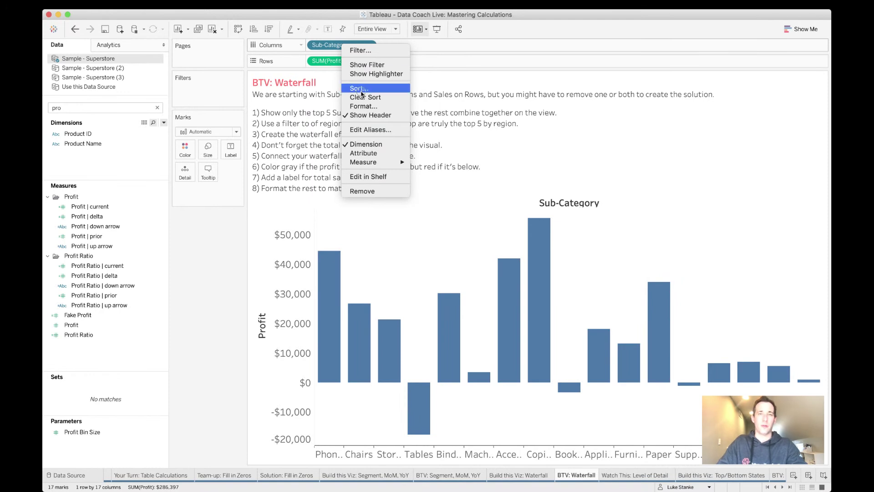
{"action": "left_click", "coordinate": [362, 94]}
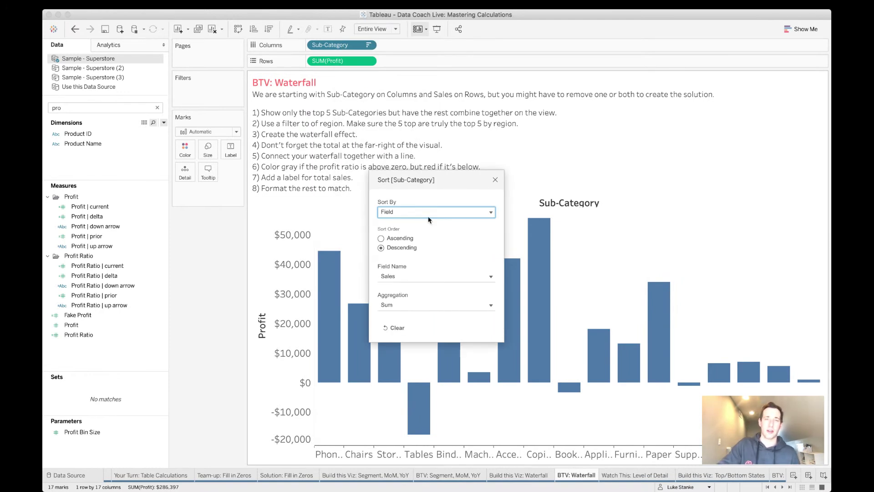
{"action": "left_click", "coordinate": [414, 211]}
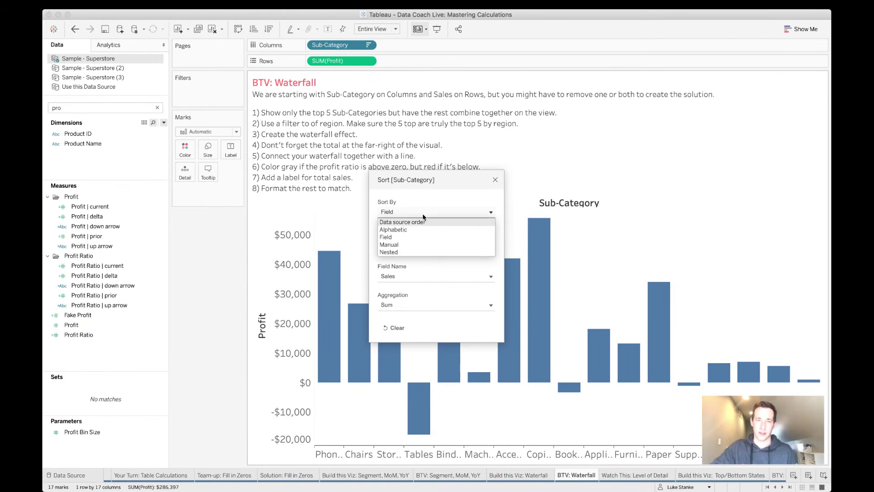
{"action": "left_click", "coordinate": [399, 237]}
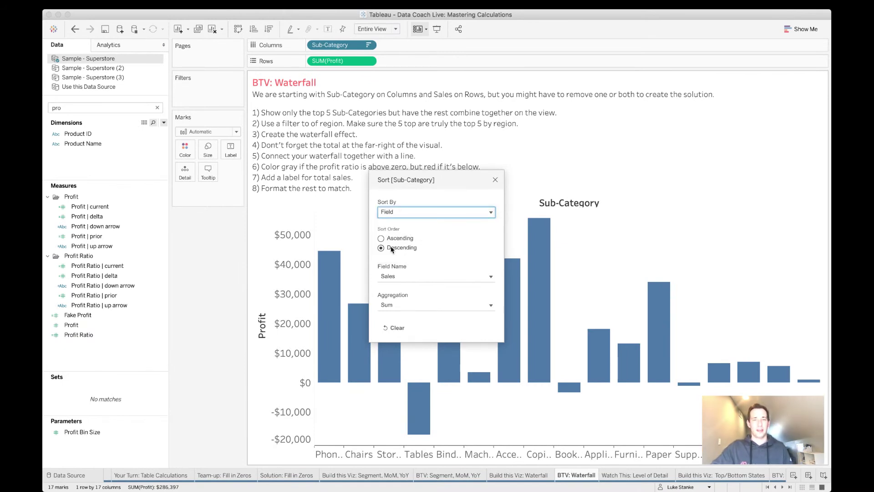
{"action": "left_click", "coordinate": [397, 248]}
{"action": "left_click", "coordinate": [390, 279]}
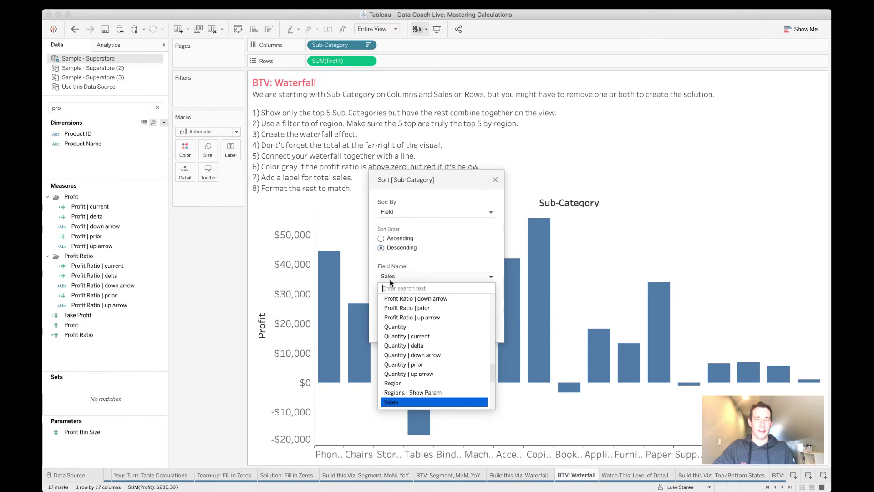
{"action": "left_click", "coordinate": [390, 280]}
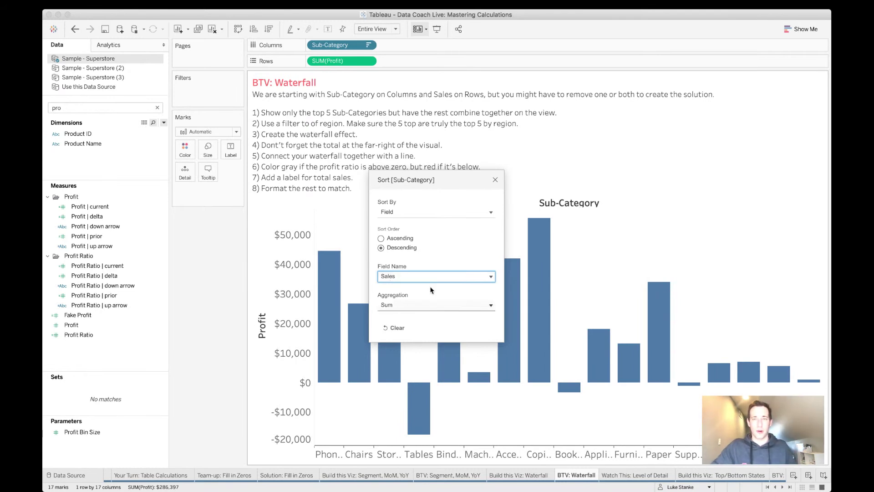
{"action": "left_click", "coordinate": [496, 179]}
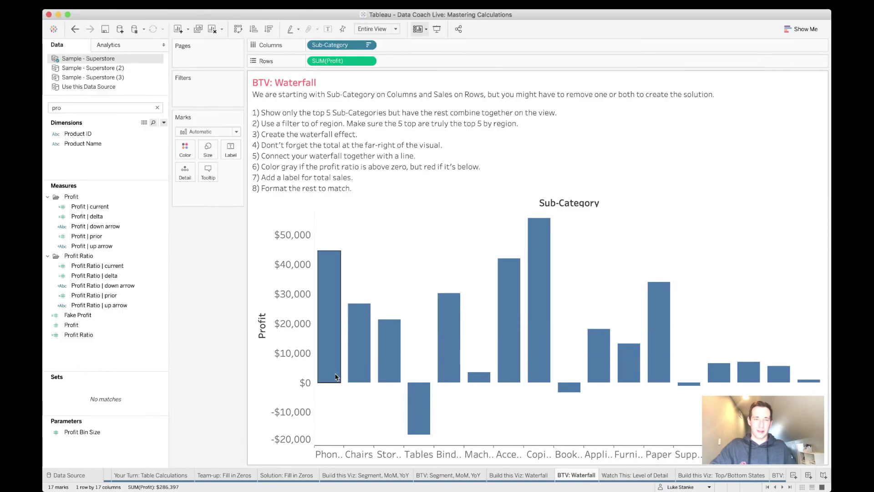
Step: Rotate the Sub-Category header labels to vertical and clear the header selection
{"action": "right_click", "coordinate": [328, 454]}
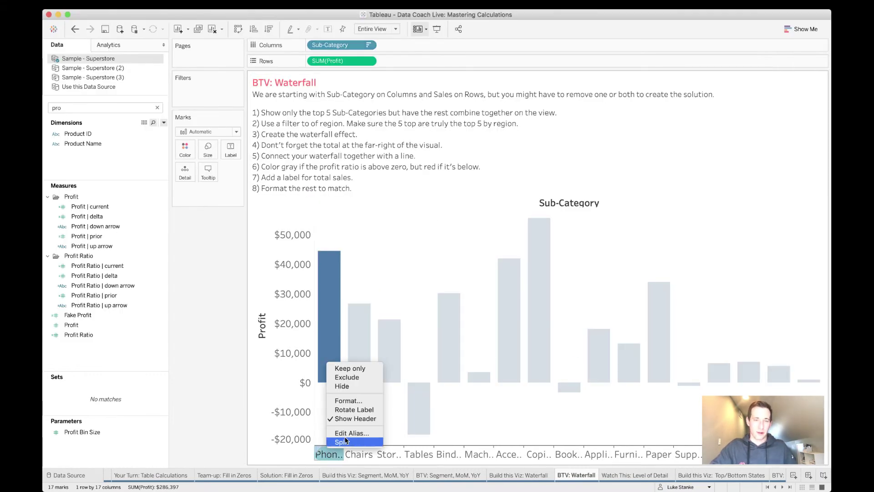
{"action": "left_click", "coordinate": [359, 407]}
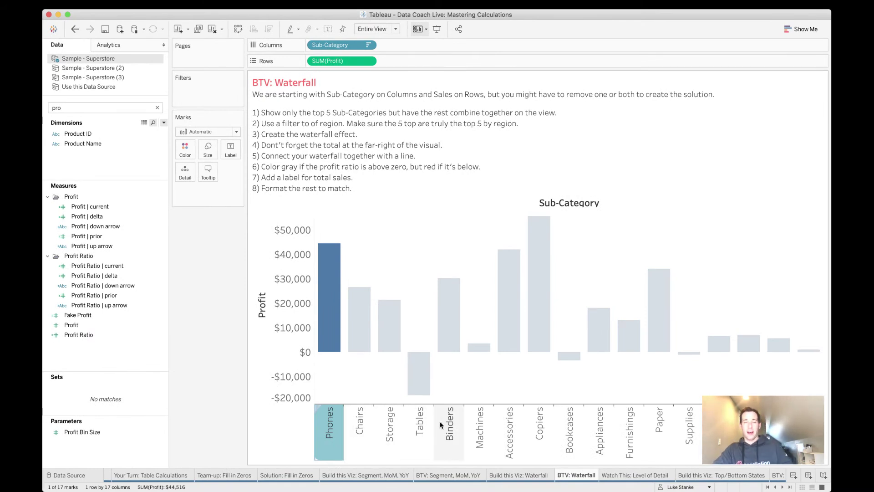
{"action": "left_click", "coordinate": [422, 258]}
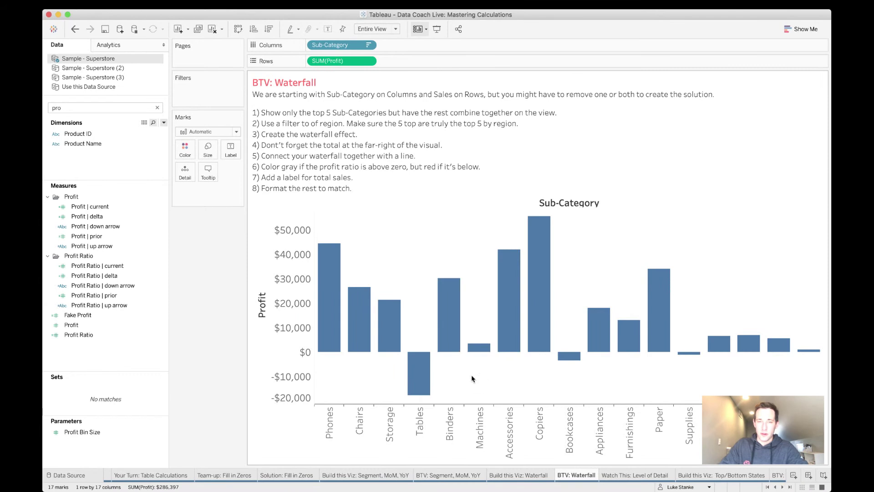
Step: Highlight the sub-categories outside the top five, from Machines through the last one, and clear the selection
{"action": "left_click", "coordinate": [482, 444]}
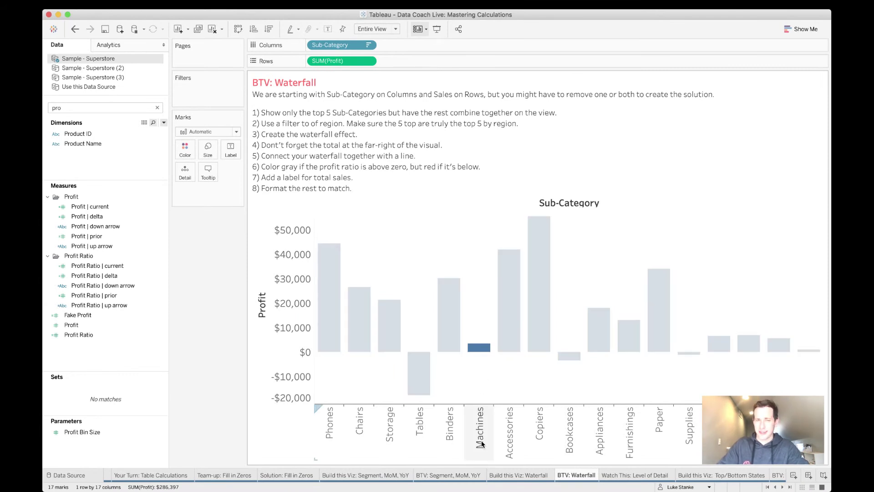
{"action": "left_click", "coordinate": [809, 433], "text": "shift"}
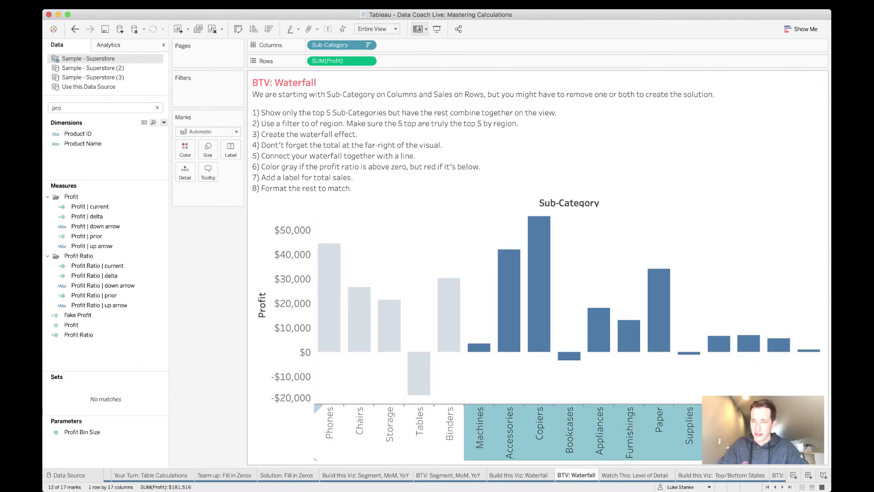
{"action": "right_click", "coordinate": [809, 432]}
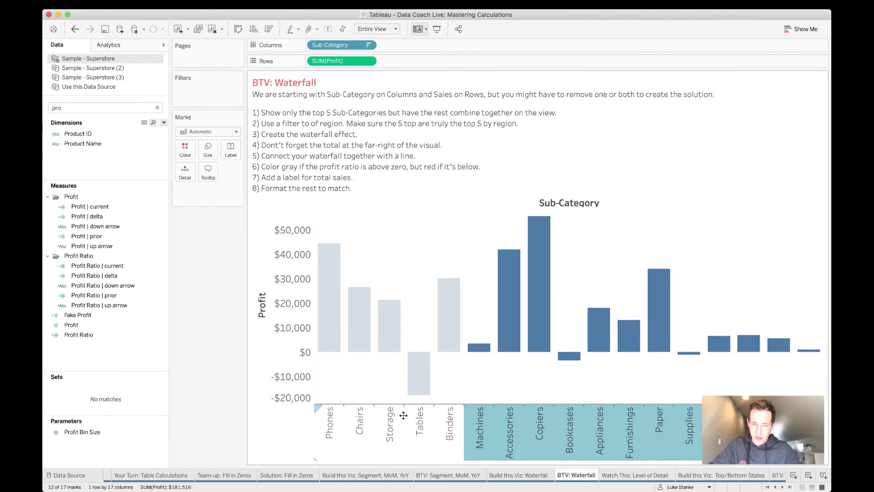
{"action": "left_click", "coordinate": [451, 421]}
{"action": "left_click", "coordinate": [452, 420]}
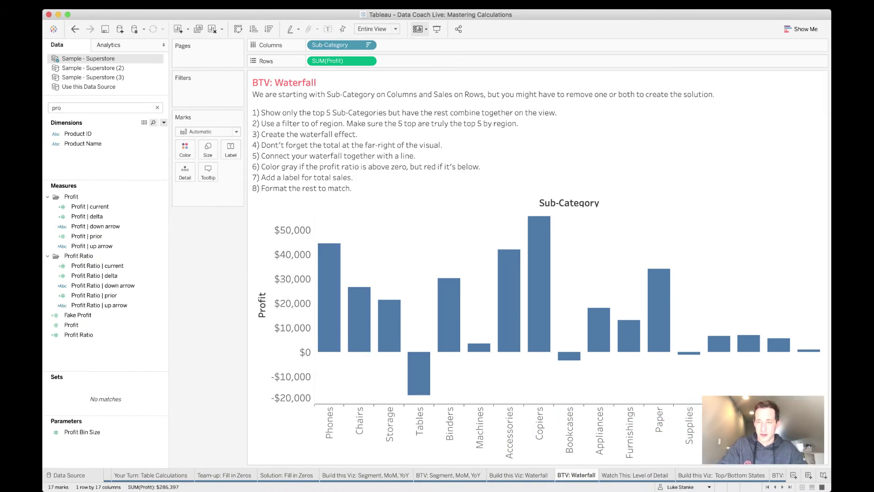
Step: Find the Cornerstone: Order of Ops dashboard among the workbook's sheet thumbnails and open it to review the filter order
{"action": "left_click", "coordinate": [803, 487]}
{"action": "scroll", "coordinate": [429, 204], "scroll_direction": "up", "scroll_amount": 10}
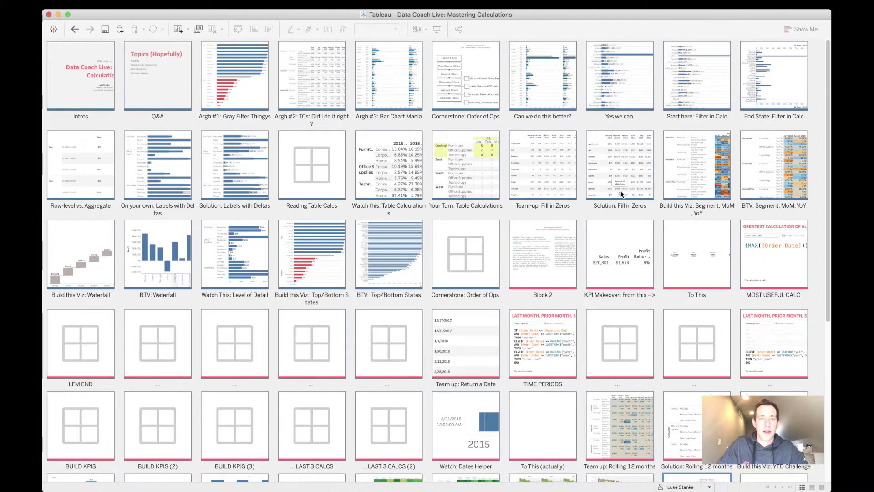
{"action": "double_click", "coordinate": [446, 96]}
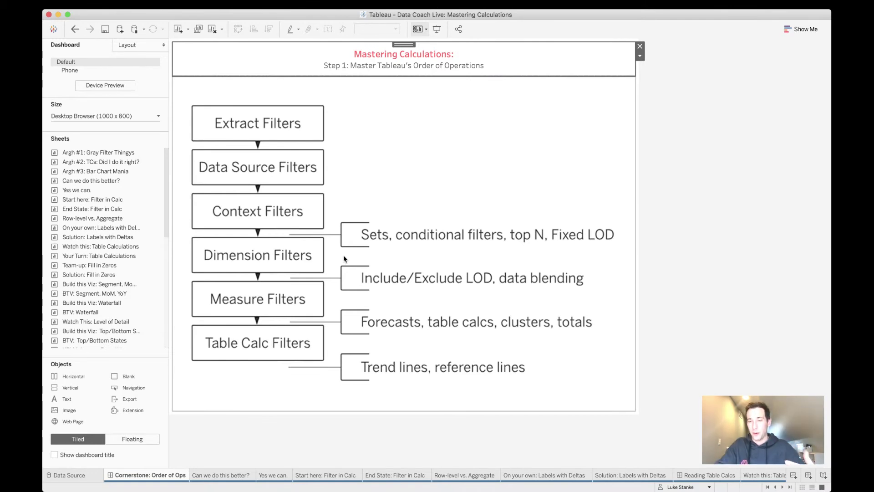
Step: Return to the BTV: Waterfall sheet
{"action": "left_click", "coordinate": [781, 487]}
{"action": "left_click", "coordinate": [782, 487]}
{"action": "left_click", "coordinate": [781, 487]}
{"action": "left_click", "coordinate": [782, 487]}
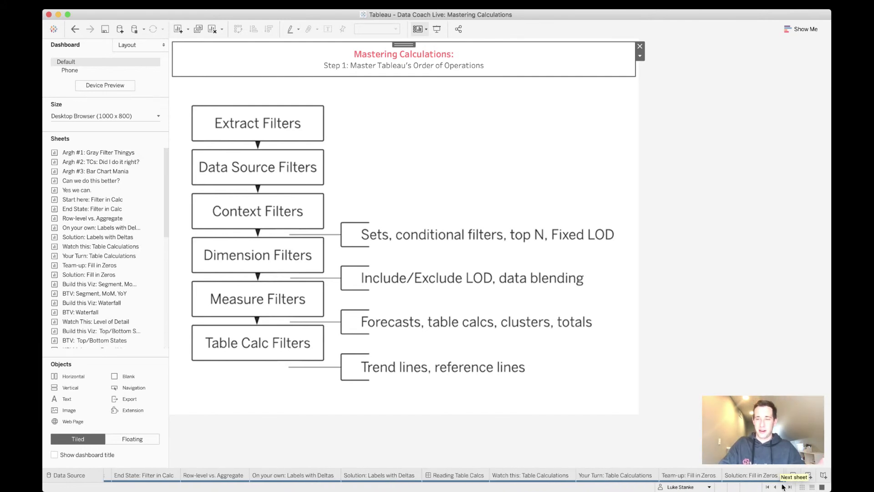
{"action": "left_click", "coordinate": [802, 487]}
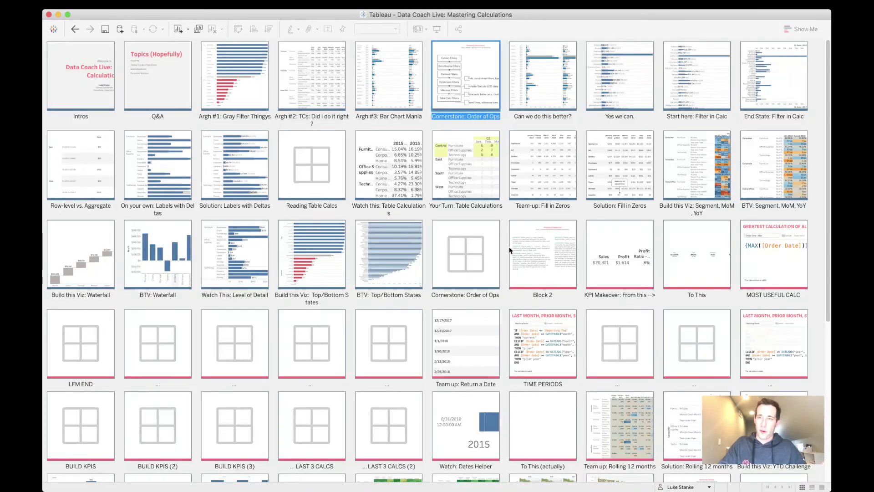
{"action": "scroll", "coordinate": [513, 247], "scroll_direction": "down", "scroll_amount": 5}
{"action": "scroll", "coordinate": [514, 247], "scroll_direction": "up", "scroll_amount": 5}
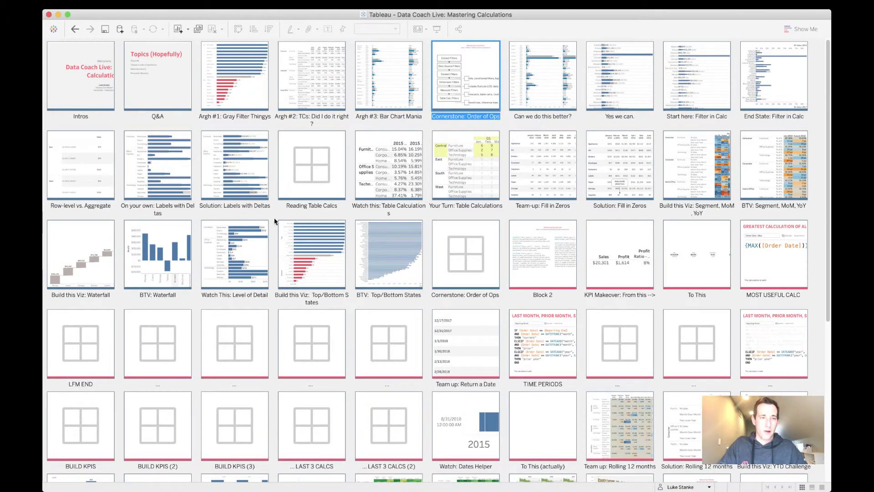
{"action": "double_click", "coordinate": [175, 256]}
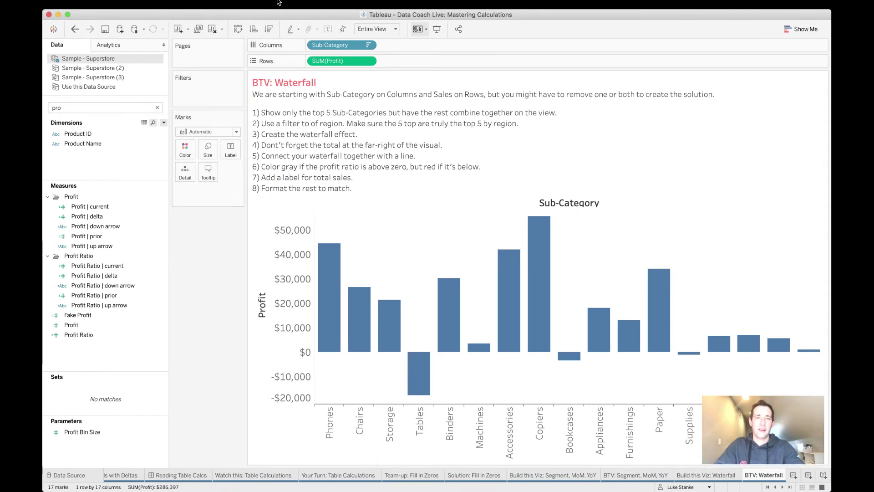
Step: Search the data fields for "sub" and start creating a set from the Sub-Category dimension
{"action": "left_click", "coordinate": [115, 106]}
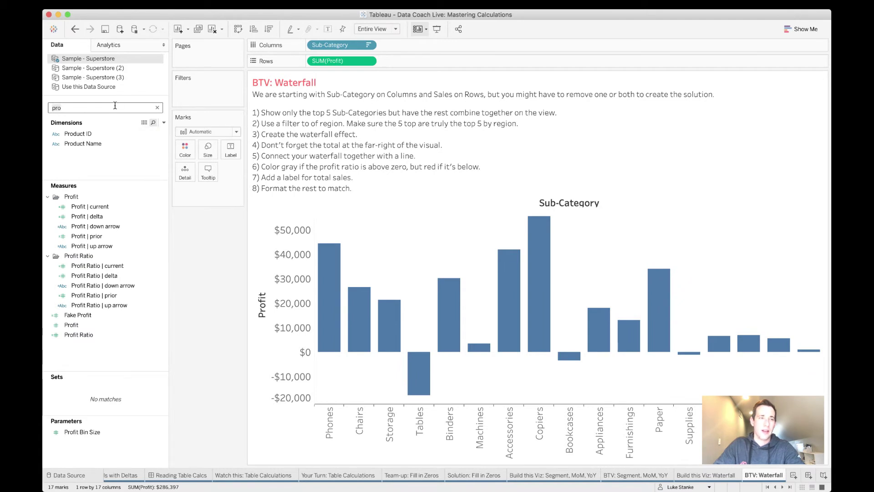
{"action": "key", "text": "BackSpace"}
{"action": "key", "text": "BackSpace"}
{"action": "key", "text": "BackSpace"}
{"action": "type", "text": "sum"}
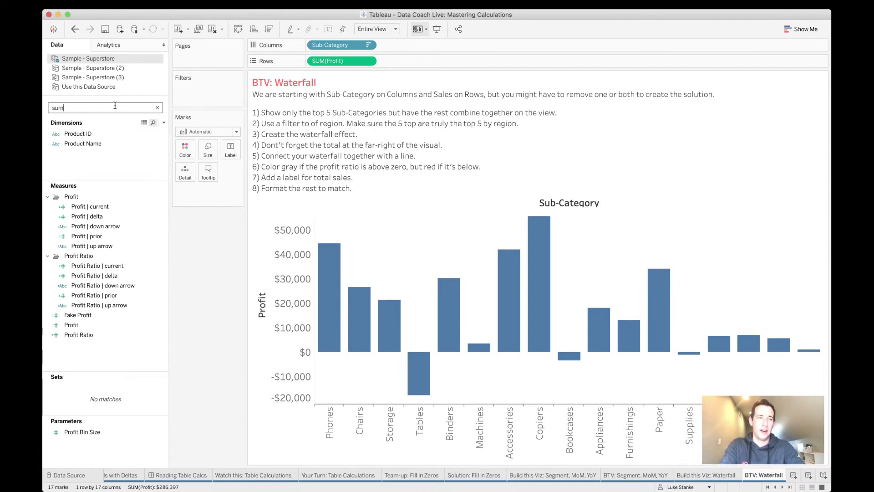
{"action": "type", "text": "b"}
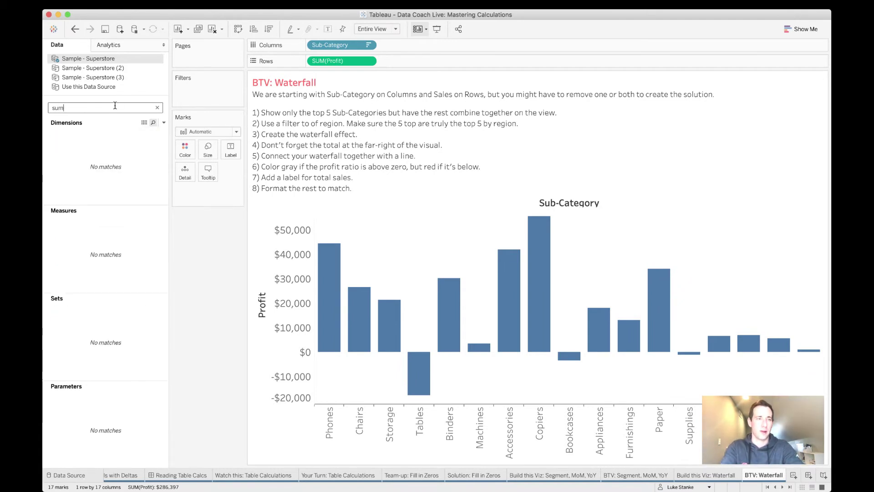
{"action": "key", "text": "BackSpace"}
{"action": "key", "text": "BackSpace"}
{"action": "type", "text": "b"}
{"action": "right_click", "coordinate": [97, 135]}
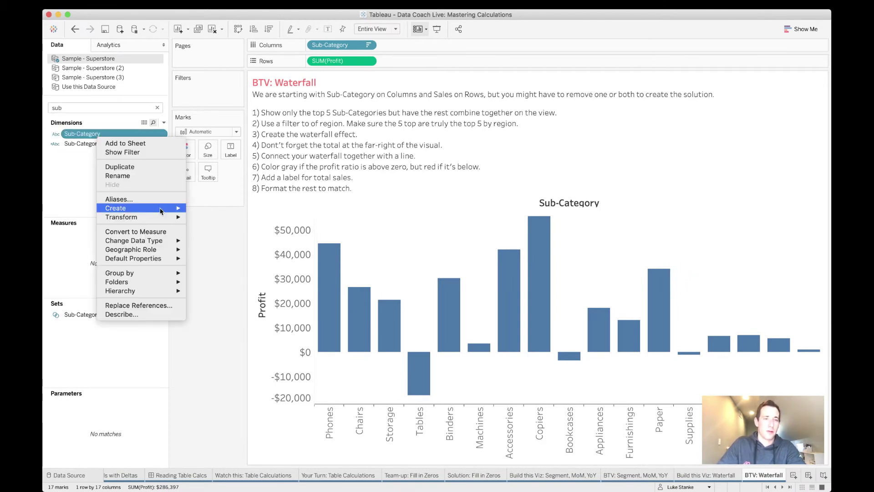
{"action": "mouse_move", "coordinate": [162, 212]}
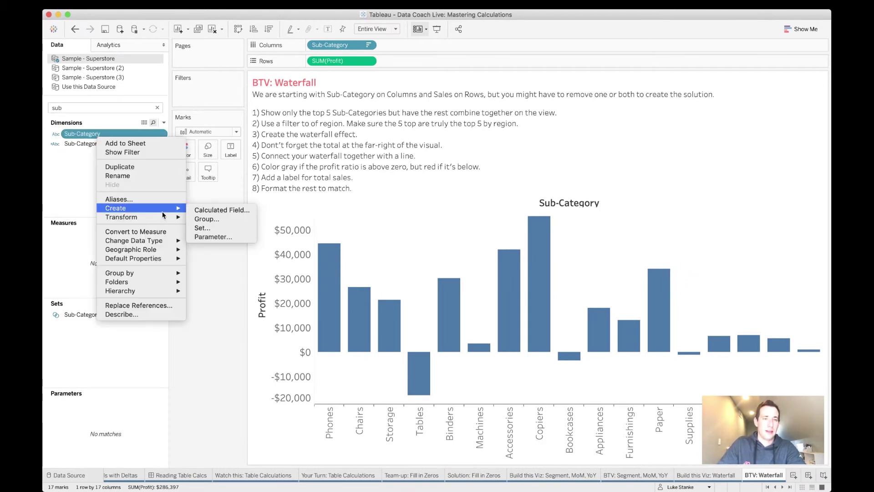
{"action": "left_click", "coordinate": [212, 228]}
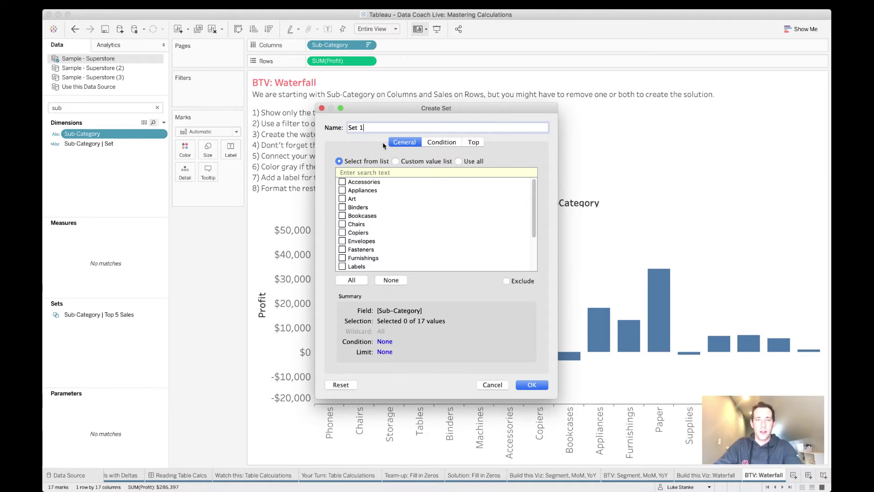
Step: Replace the new set's default name with "Sub-Category |"
{"action": "double_click", "coordinate": [377, 127]}
{"action": "type", "text": "Sub"}
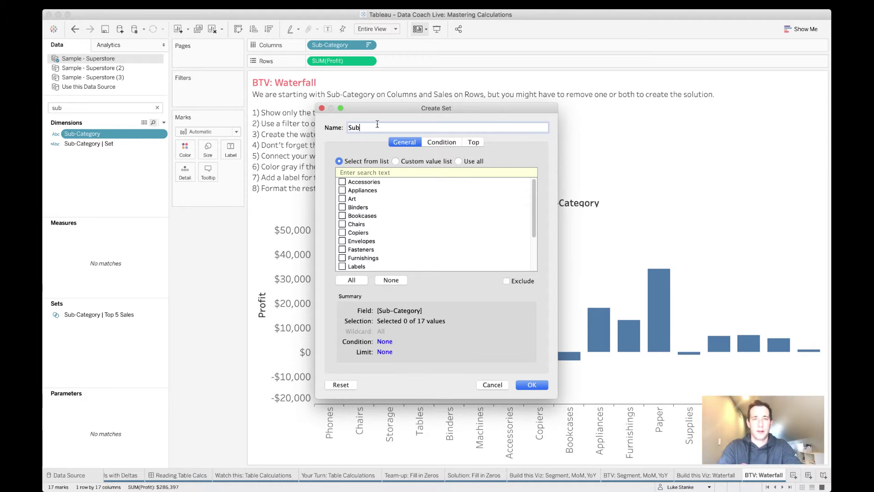
{"action": "type", "text": "="}
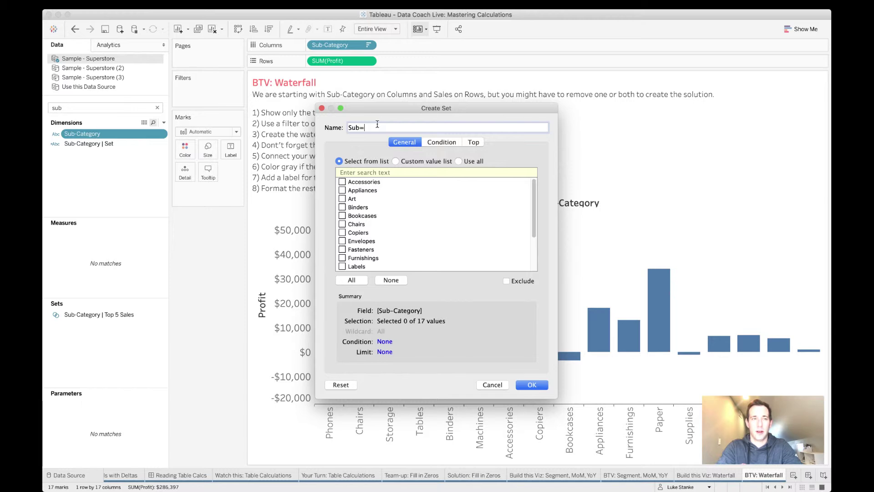
{"action": "type", "text": "Cat"}
{"action": "key", "text": "BackSpace"}
{"action": "key", "text": "BackSpace"}
{"action": "key", "text": "BackSpace"}
{"action": "type", "text": "-"}
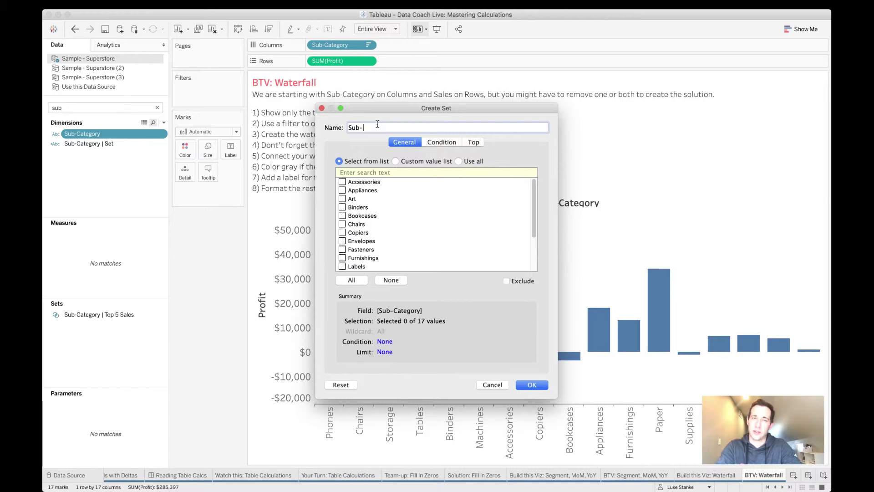
{"action": "type", "text": "Ca"}
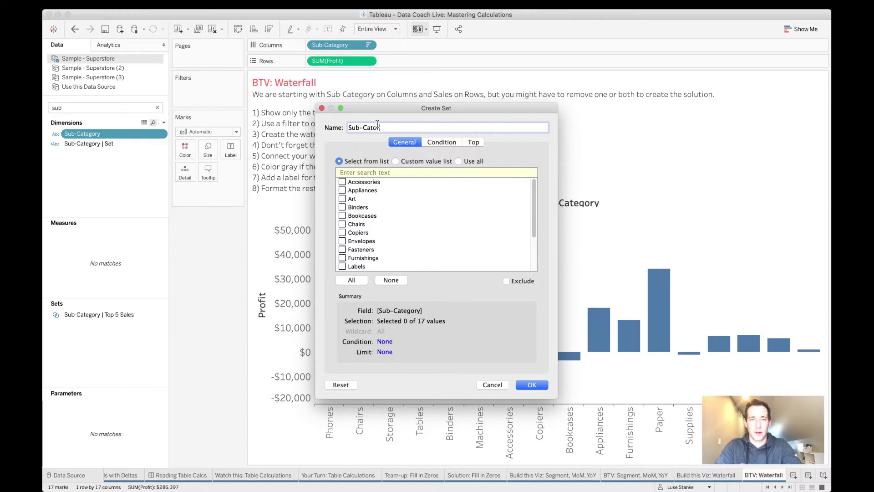
{"action": "type", "text": "to"}
{"action": "key", "text": "BackSpace"}
{"action": "type", "text": "e"}
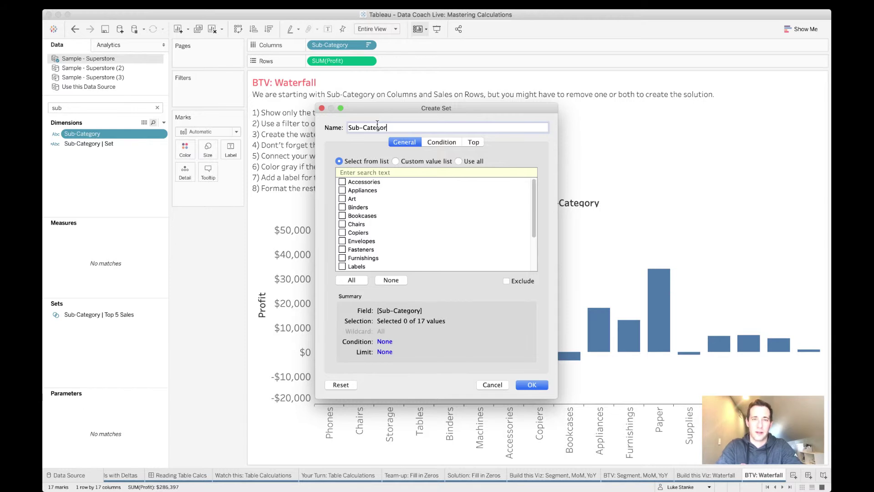
{"action": "type", "text": "go"}
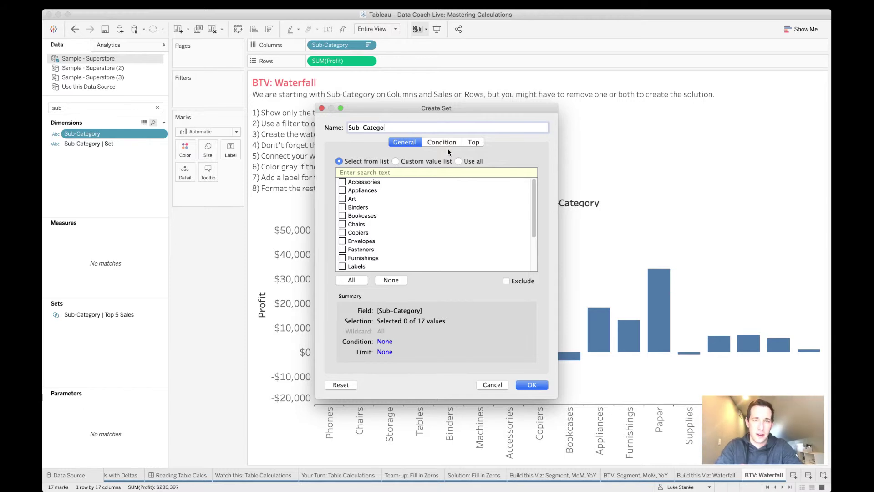
{"action": "type", "text": "ry"}
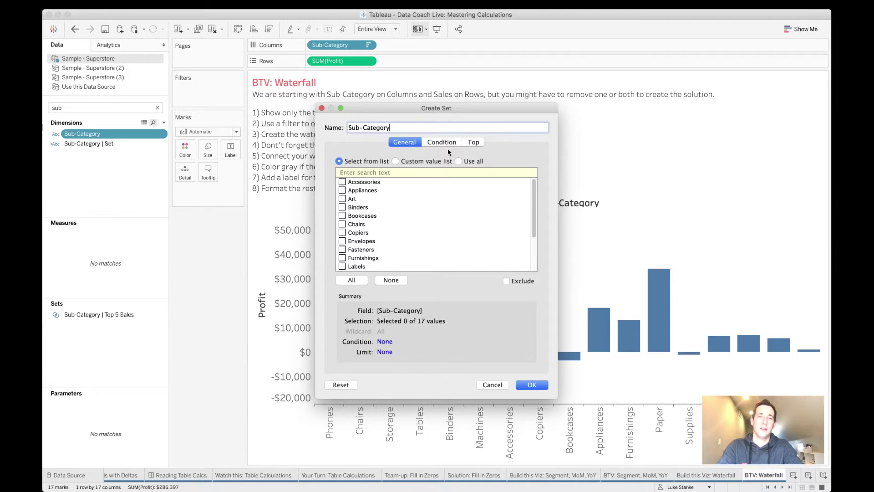
{"action": "type", "text": " |"}
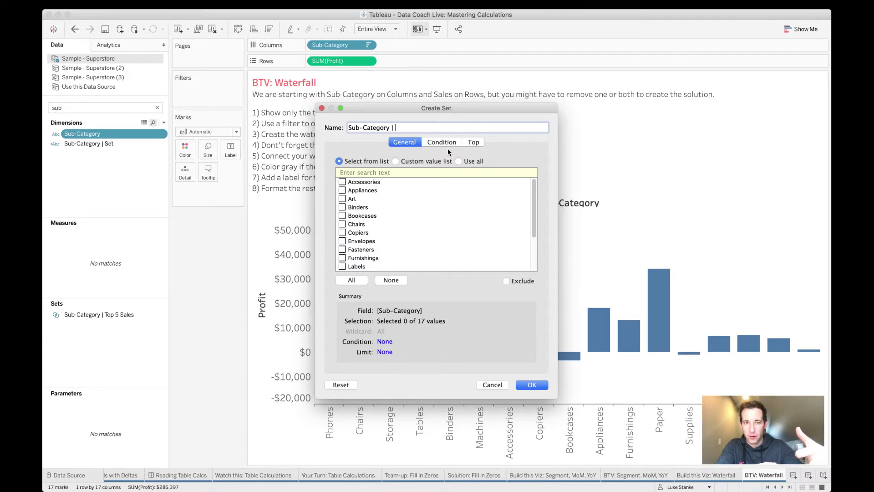
Step: Include all sub-categories in the set and review its condition and top-limit options
{"action": "left_click", "coordinate": [352, 280]}
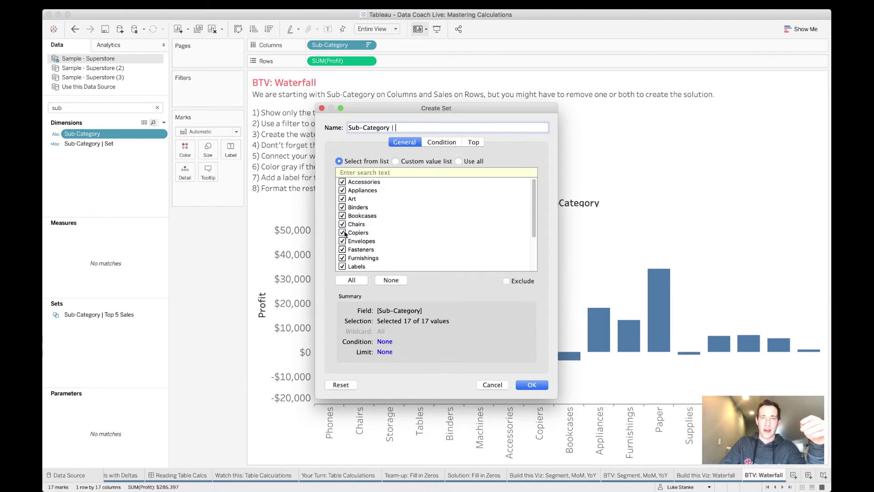
{"action": "left_click", "coordinate": [442, 143]}
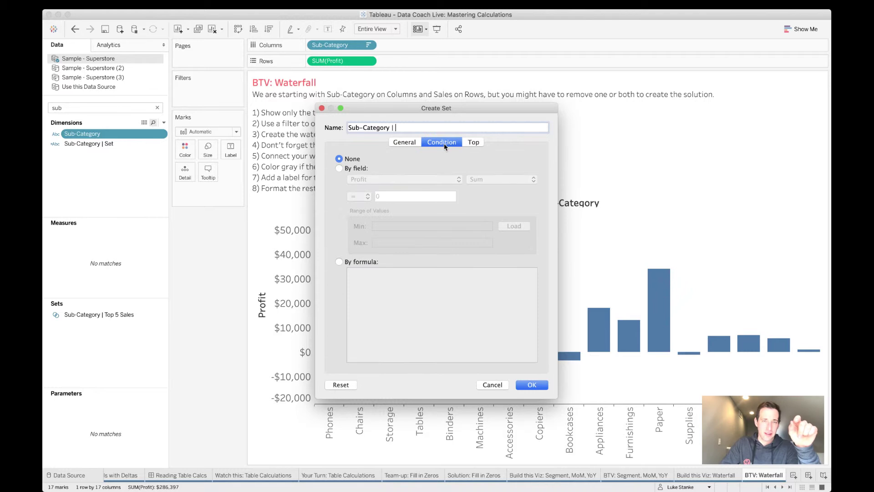
{"action": "left_click", "coordinate": [474, 143]}
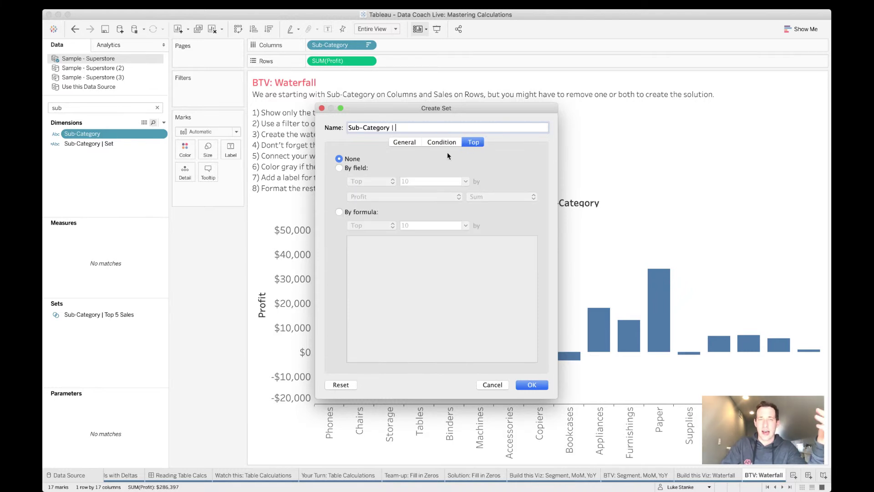
{"action": "left_click", "coordinate": [404, 143]}
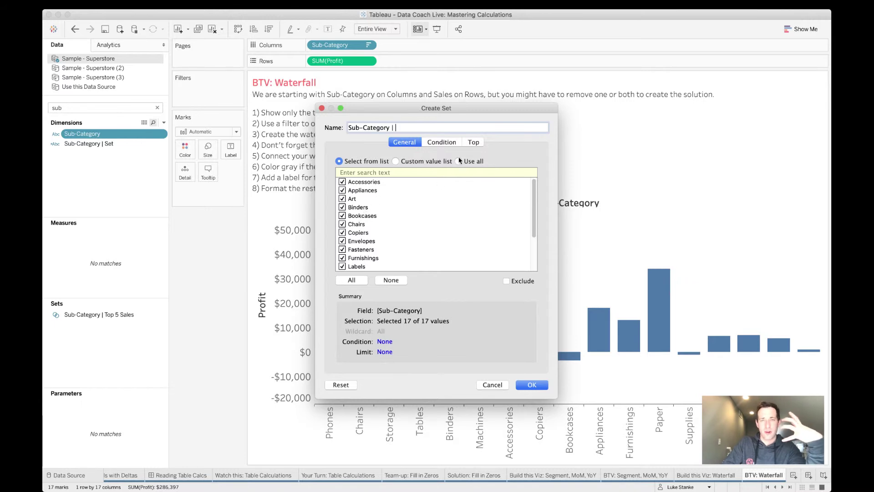
Step: Limit the set by field to the top 5 sub-categories
{"action": "left_click", "coordinate": [473, 142]}
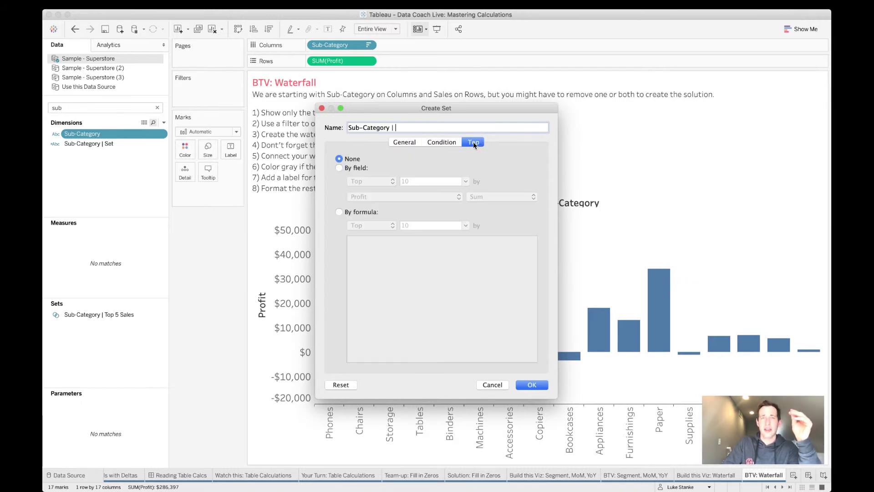
{"action": "left_click", "coordinate": [339, 168]}
{"action": "left_click", "coordinate": [367, 182]}
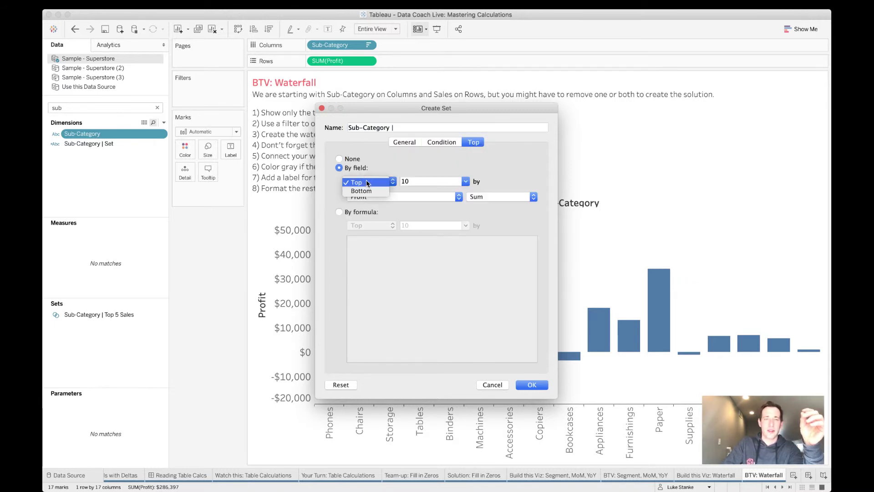
{"action": "left_click", "coordinate": [367, 183]}
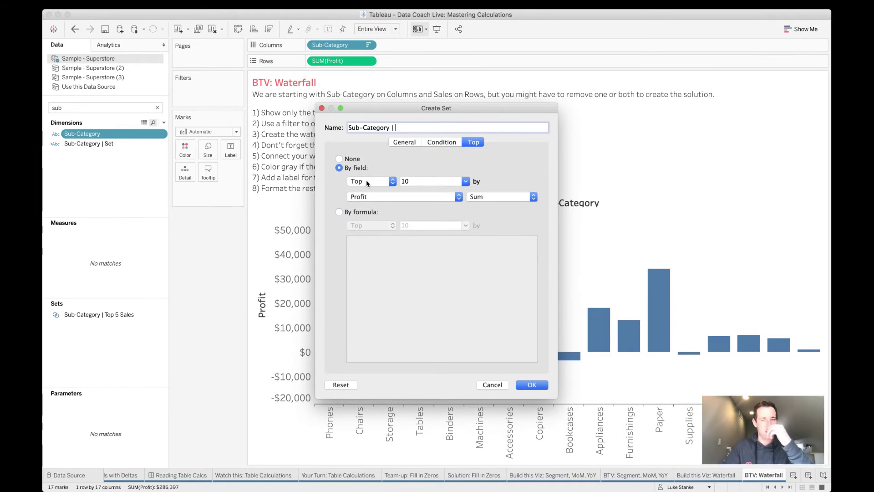
{"action": "double_click", "coordinate": [414, 181]}
{"action": "type", "text": "5"}
{"action": "left_click", "coordinate": [399, 199]}
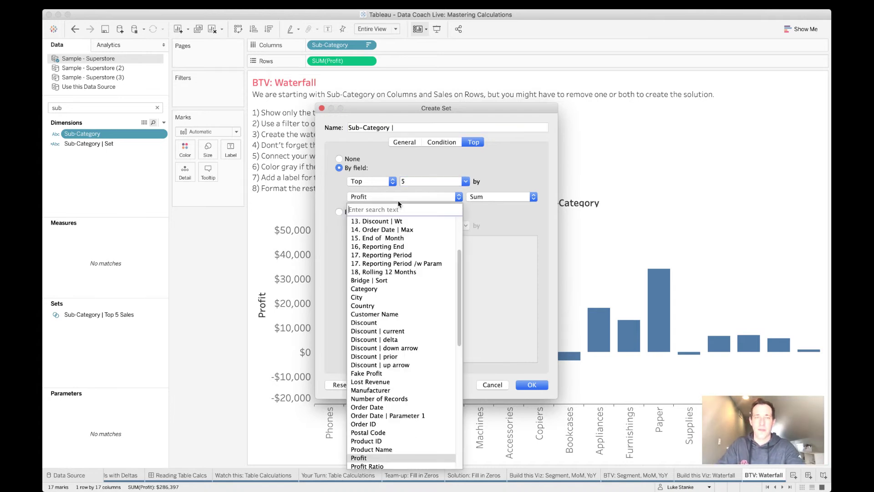
{"action": "left_click", "coordinate": [510, 180]}
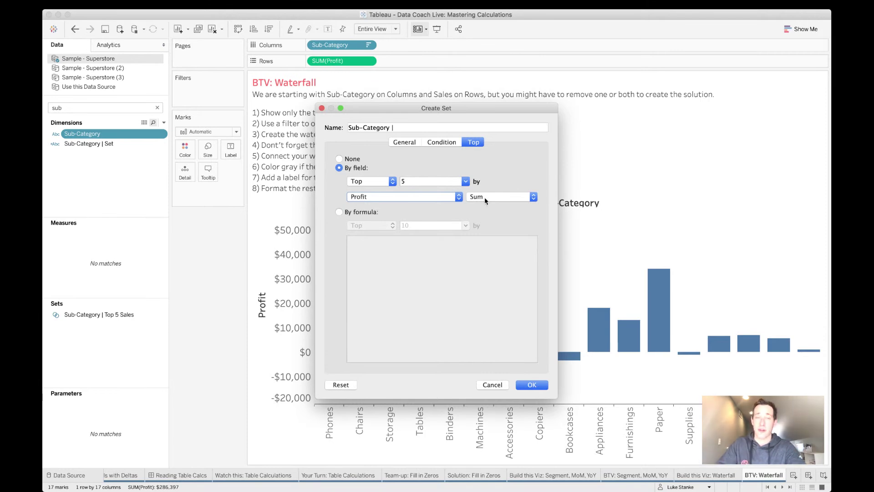
Step: Rank the set's top-5 limit by the Sales field instead of Profit
{"action": "left_click", "coordinate": [444, 197]}
{"action": "type", "text": "p"}
{"action": "key", "text": "BackSpace"}
{"action": "type", "text": "sa"}
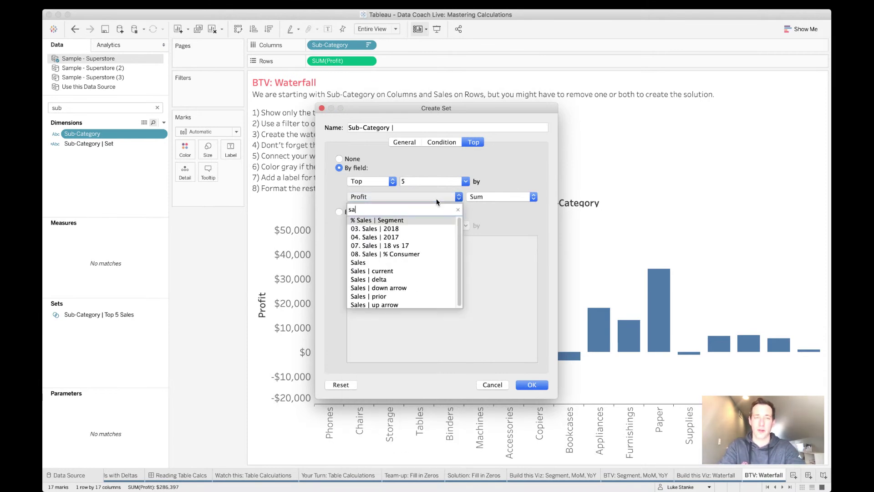
{"action": "key", "text": "Down"}
{"action": "key", "text": "Down"}
{"action": "key", "text": "Down"}
{"action": "key", "text": "Down"}
{"action": "key", "text": "Down"}
{"action": "key", "text": "Return"}
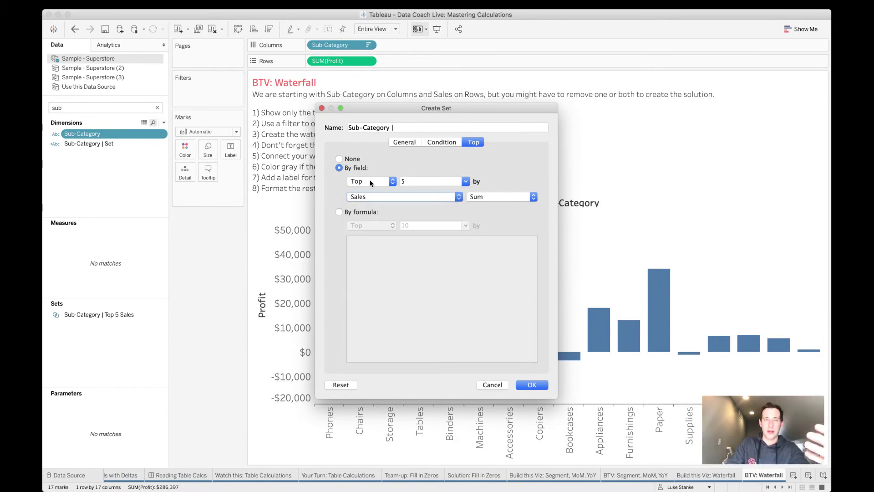
Step: Review how the set's member selection, condition and top-5 limit settings work together
{"action": "left_click", "coordinate": [399, 143]}
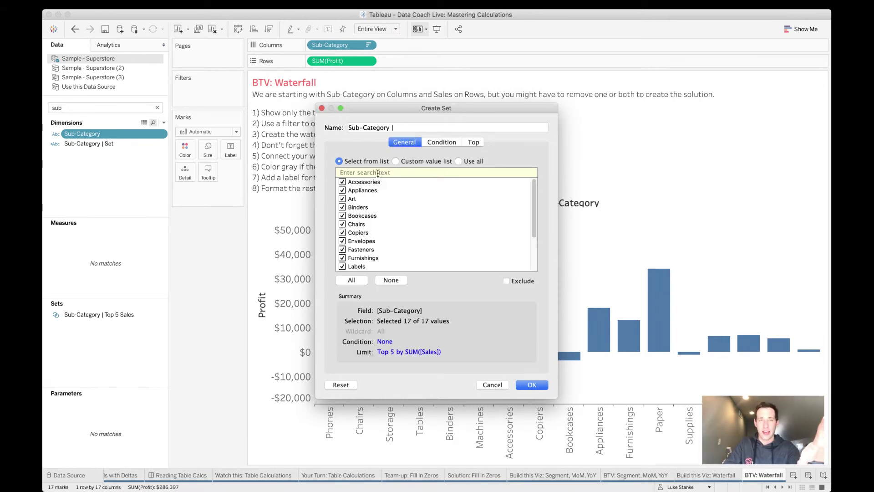
{"action": "left_click", "coordinate": [346, 182]}
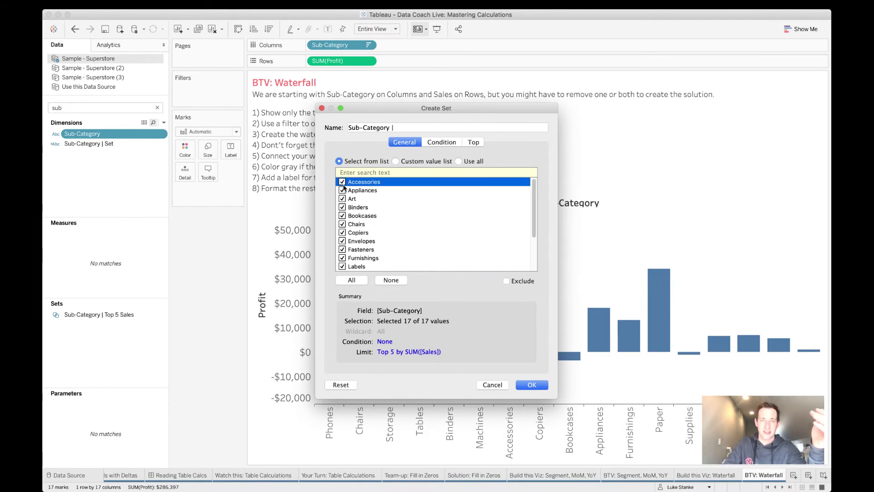
{"action": "left_click", "coordinate": [474, 142]}
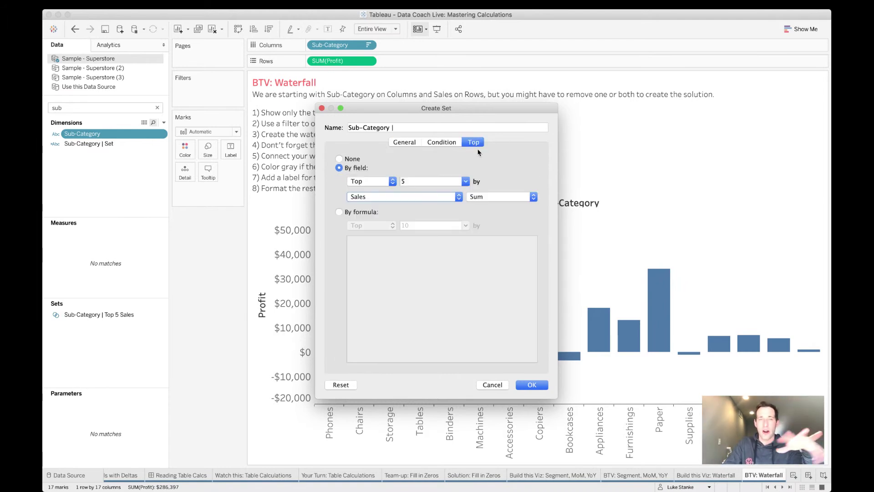
{"action": "left_click", "coordinate": [408, 144]}
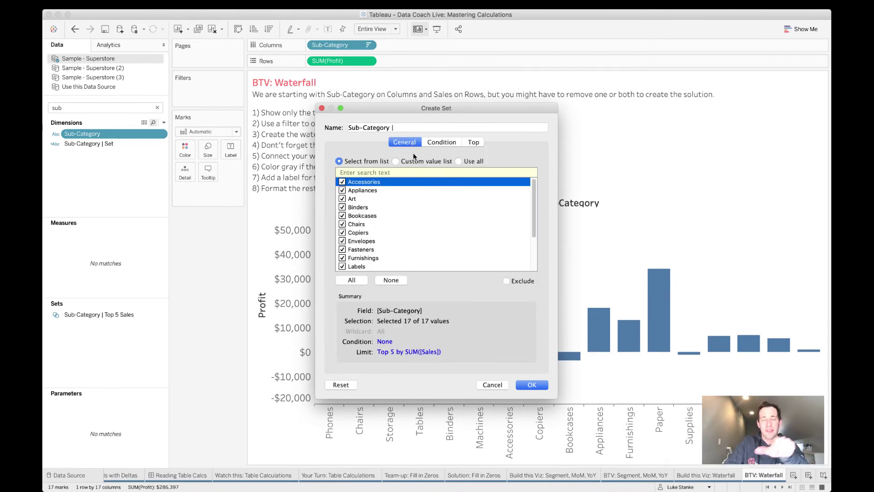
{"action": "left_click", "coordinate": [474, 143]}
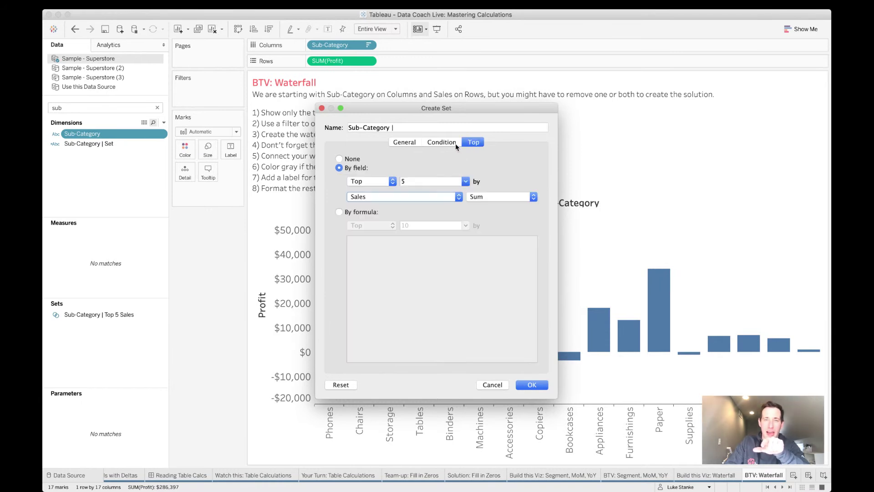
{"action": "left_click", "coordinate": [439, 143]}
{"action": "left_click", "coordinate": [410, 145]}
{"action": "left_click", "coordinate": [464, 143]}
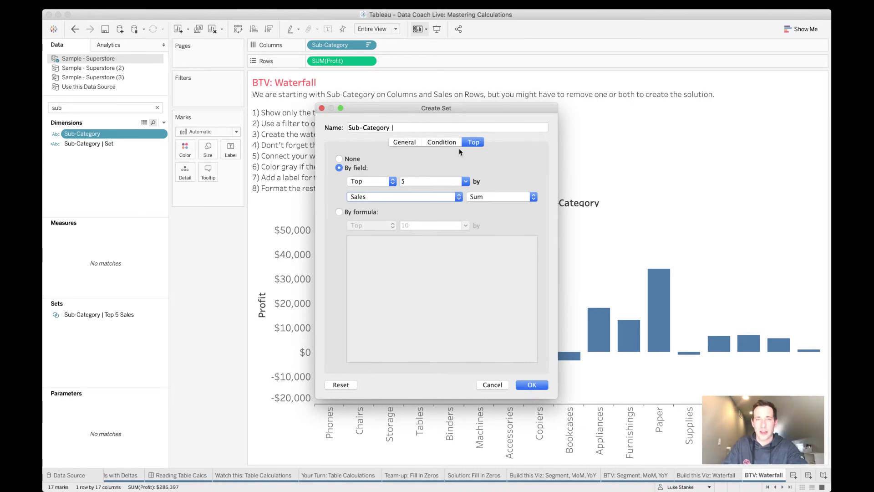
Step: Name the set "Sub-Category | Sales | Top 5" and create it
{"action": "left_click", "coordinate": [441, 130]}
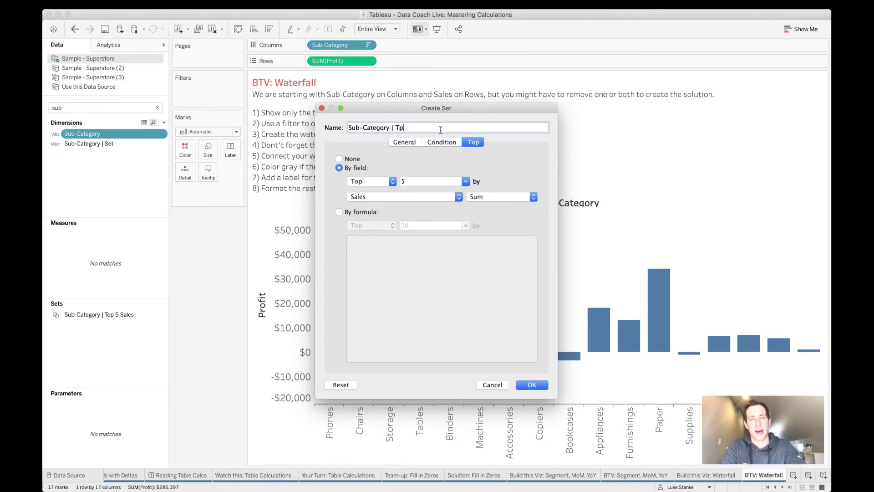
{"action": "key", "text": "BackSpace"}
{"action": "type", "text": "oy"}
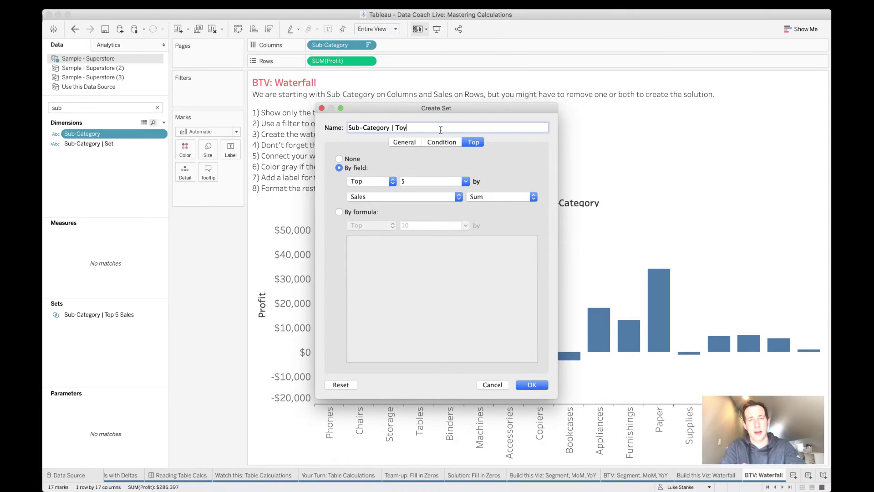
{"action": "key", "text": "BackSpace"}
{"action": "type", "text": "Sal"}
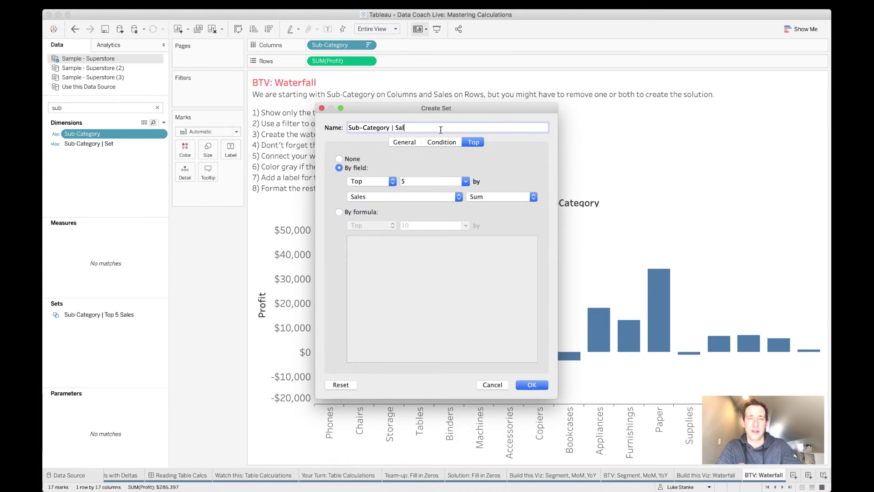
{"action": "type", "text": "es | To"}
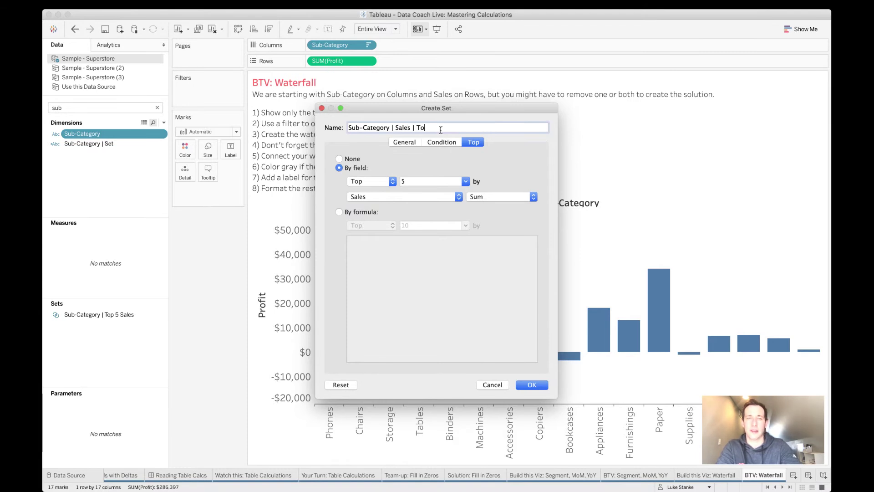
{"action": "type", "text": "p 5-"}
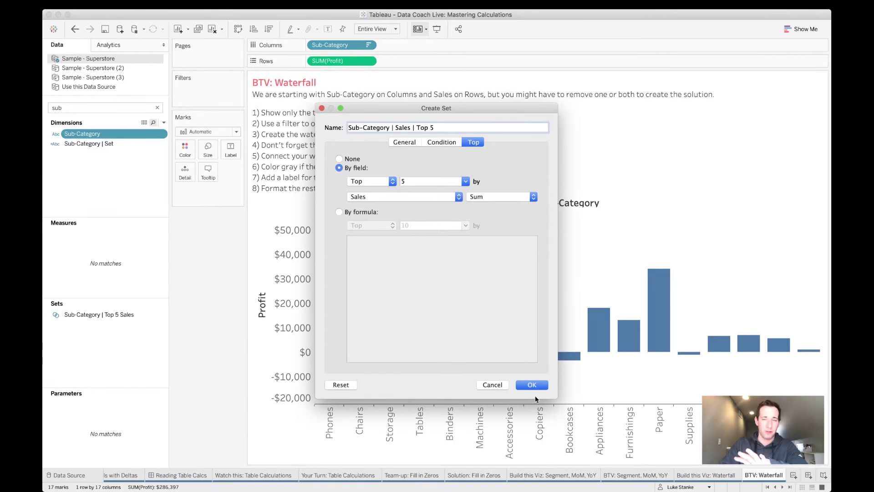
{"action": "left_click", "coordinate": [527, 384]}
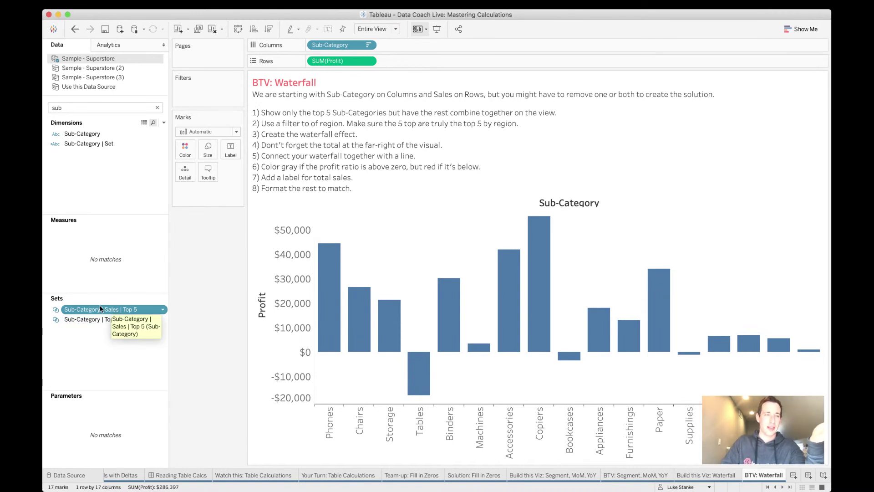
Step: Try the Sub-Category | Sales | Top 5 set on Columns and as the bar color, with and without Sub-Category in the view
{"action": "left_click_drag", "start_coordinate": [111, 309], "coordinate": [308, 50]}
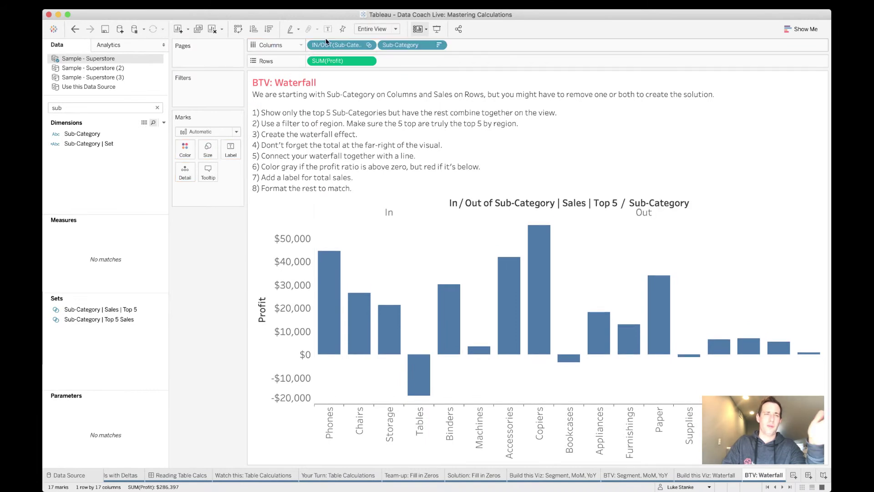
{"action": "left_click_drag", "start_coordinate": [319, 45], "coordinate": [185, 148]}
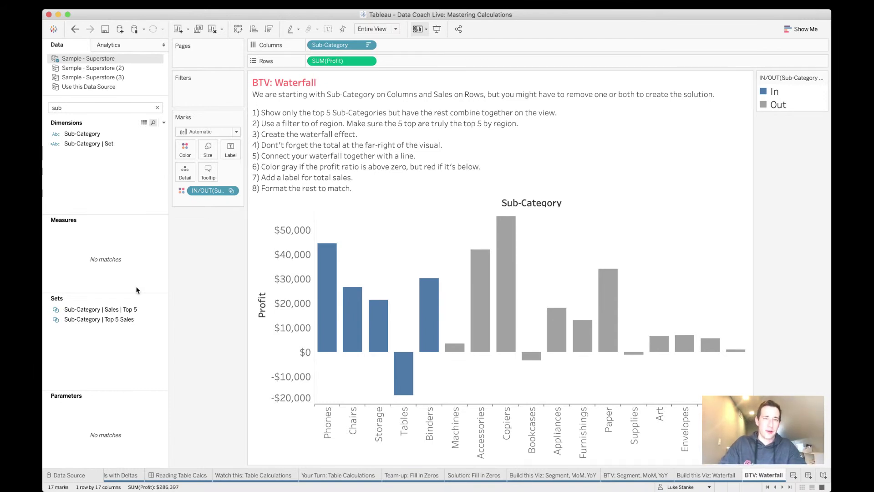
{"action": "left_click_drag", "start_coordinate": [327, 46], "coordinate": [201, 312]}
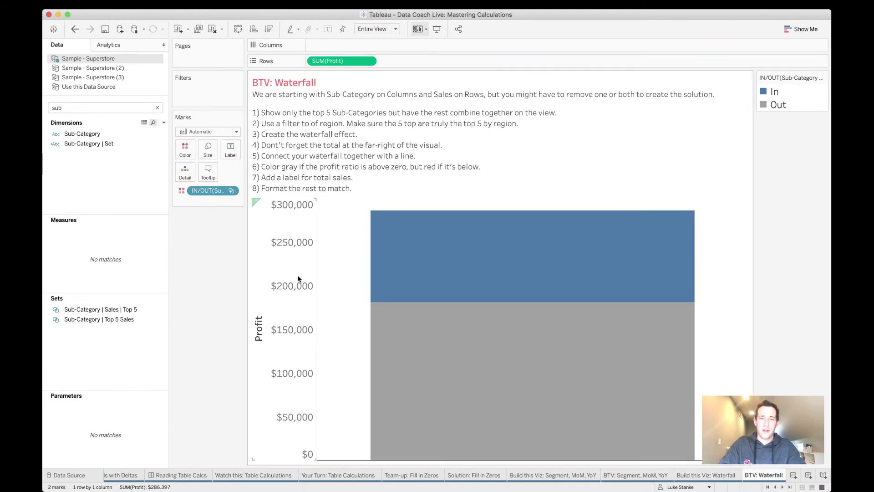
{"action": "key", "text": "super+z"}
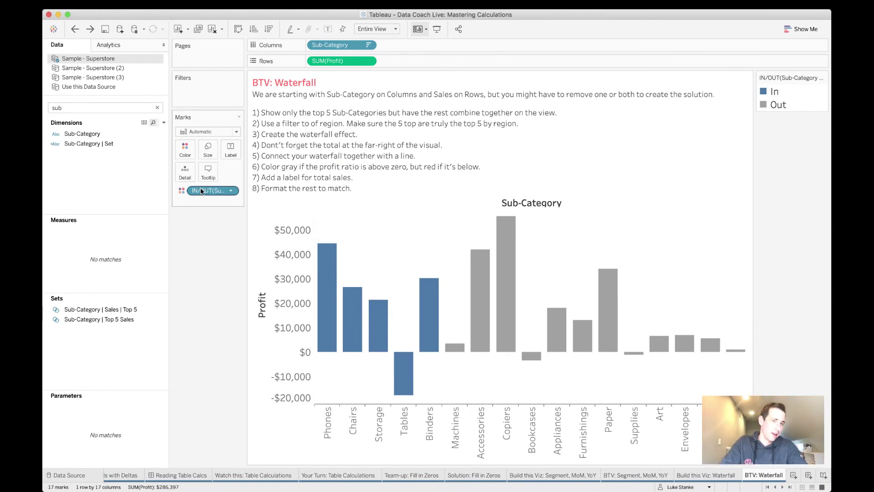
{"action": "left_click_drag", "start_coordinate": [202, 190], "coordinate": [121, 224]}
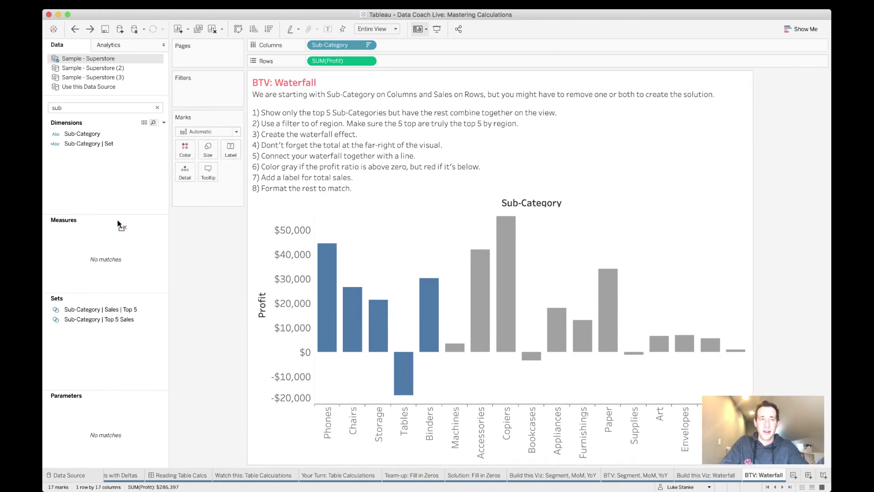
Step: Start a new calculated field on the Sample - Superstore data source and replace its default name
{"action": "left_click", "coordinate": [165, 122]}
{"action": "left_click", "coordinate": [155, 132]}
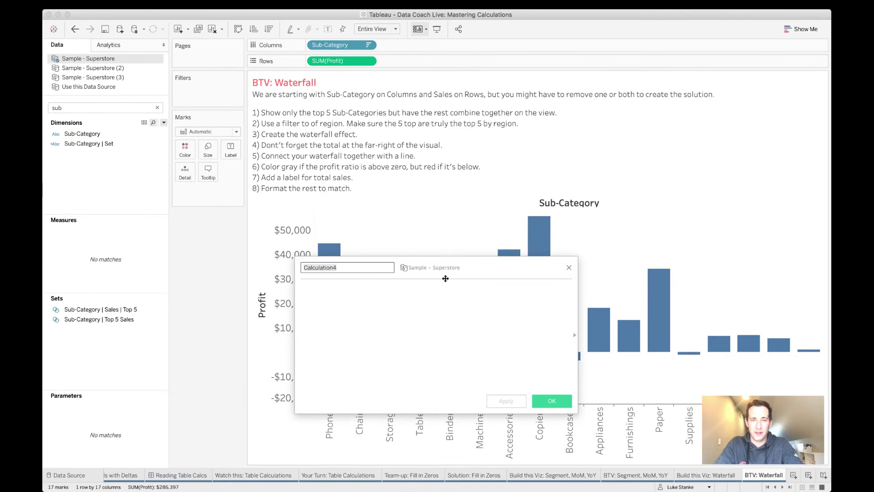
{"action": "left_click_drag", "start_coordinate": [441, 275], "coordinate": [279, 361]}
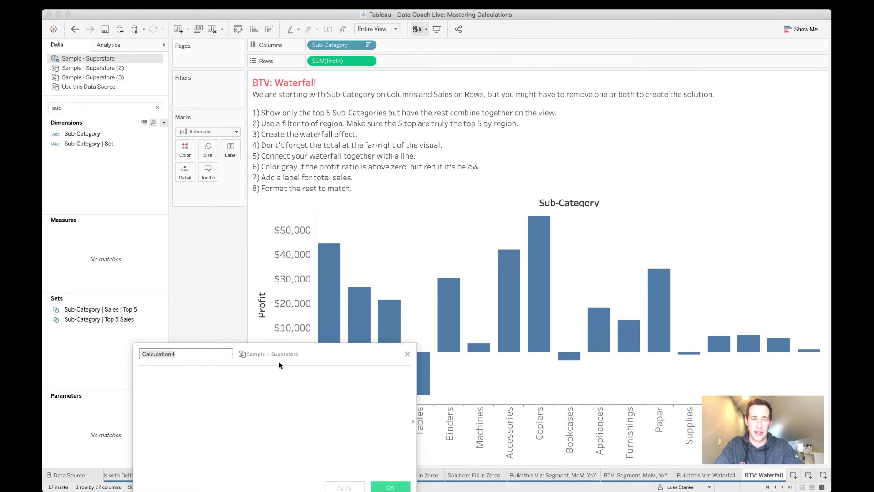
{"action": "left_click_drag", "start_coordinate": [288, 358], "coordinate": [416, 218]}
{"action": "left_click", "coordinate": [376, 249]}
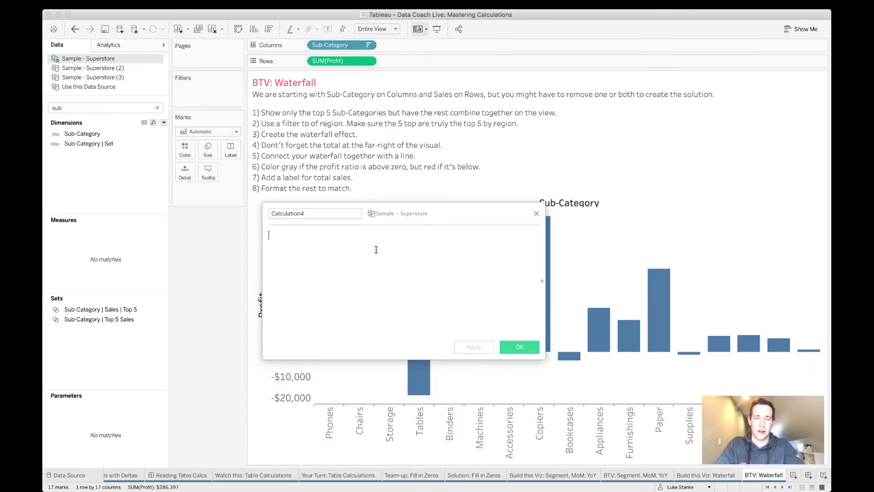
{"action": "left_click", "coordinate": [305, 213]}
{"action": "type", "text": "S"}
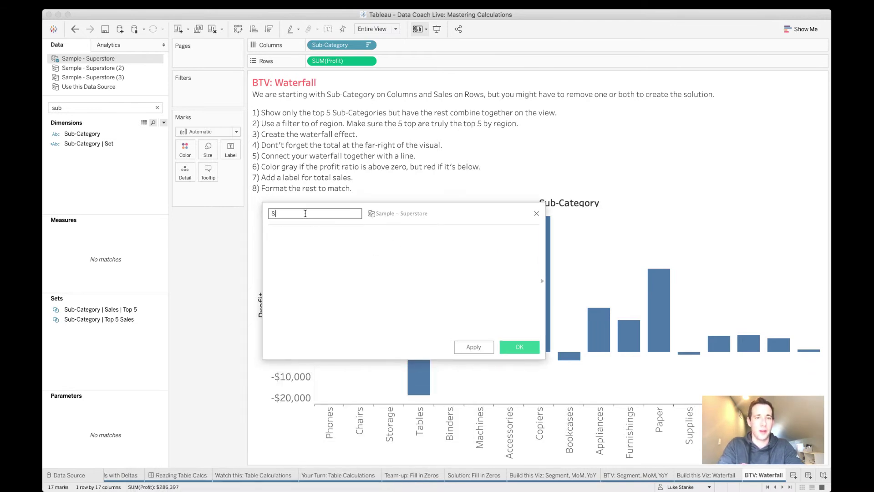
Step: Name the new calculated field "Sub-Category | Sales | Top 5 | Label"
{"action": "type", "text": "ub-"}
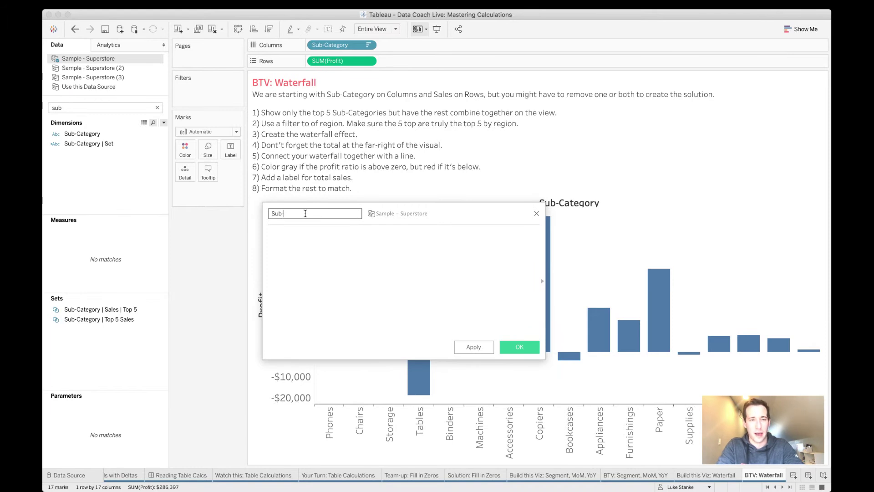
{"action": "type", "text": "Cate"}
{"action": "key", "text": "BackSpace"}
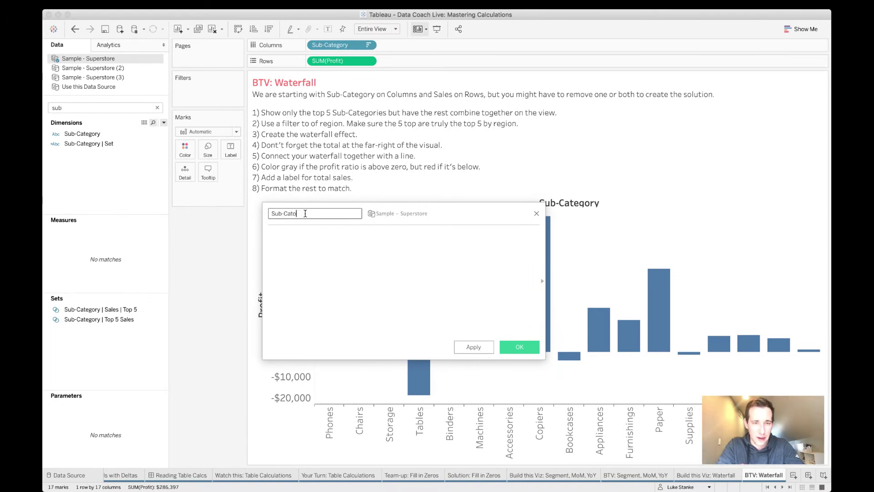
{"action": "type", "text": "ry | T"}
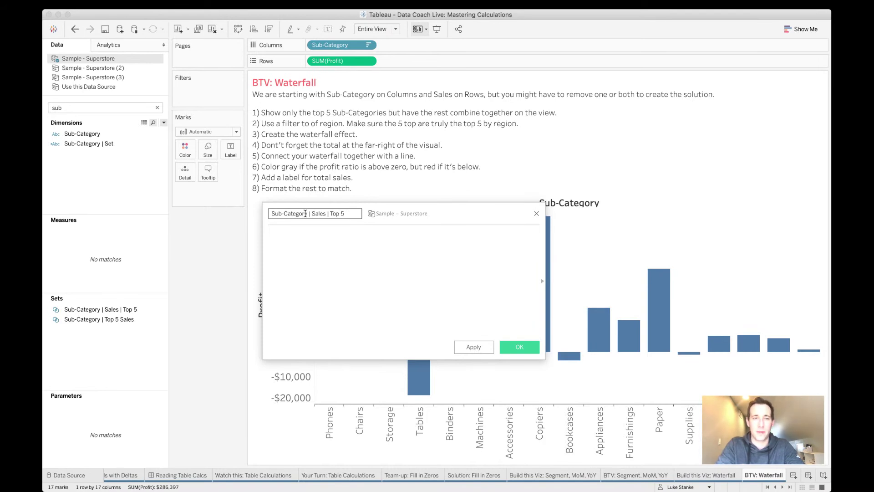
{"action": "type", "text": "bel"}
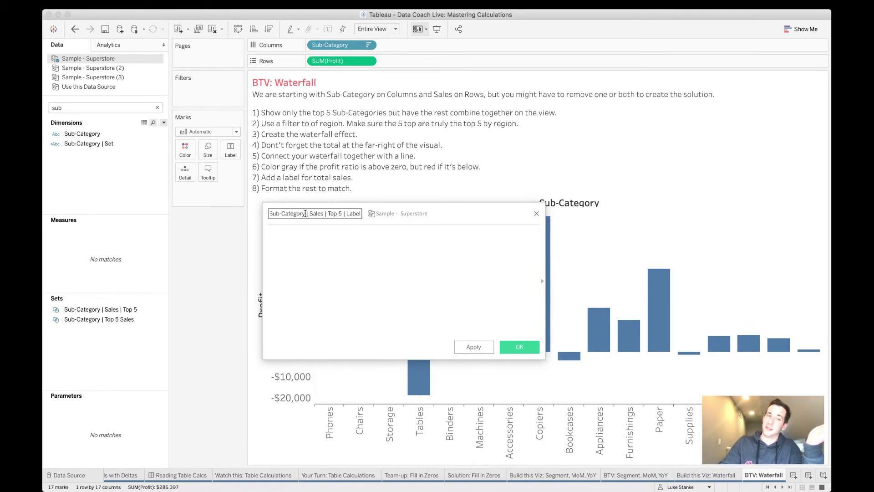
Step: Begin the formula with IF and the Sub-Category | Sales | Top 5 set as its condition
{"action": "left_click", "coordinate": [308, 243]}
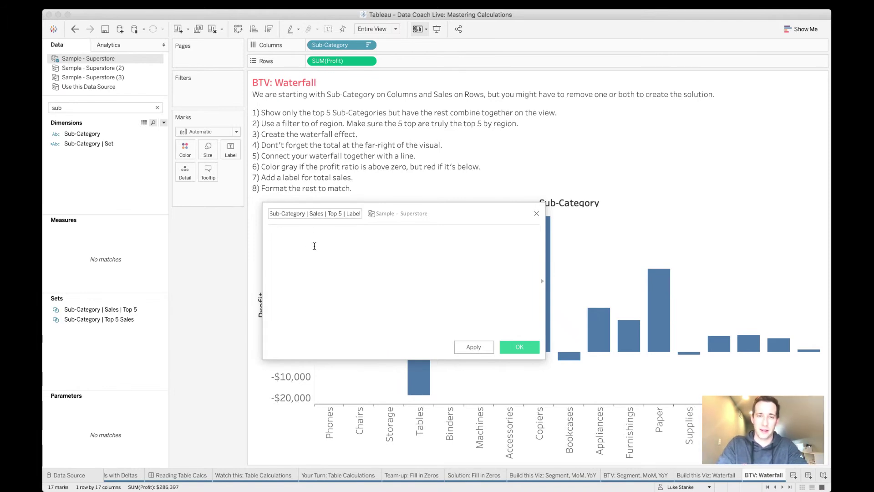
{"action": "type", "text": "IF"}
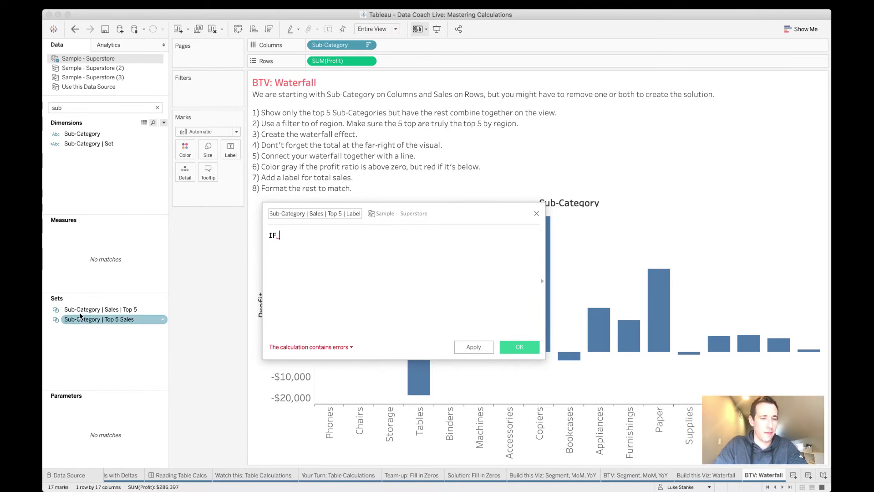
{"action": "left_click_drag", "start_coordinate": [98, 310], "coordinate": [404, 263]}
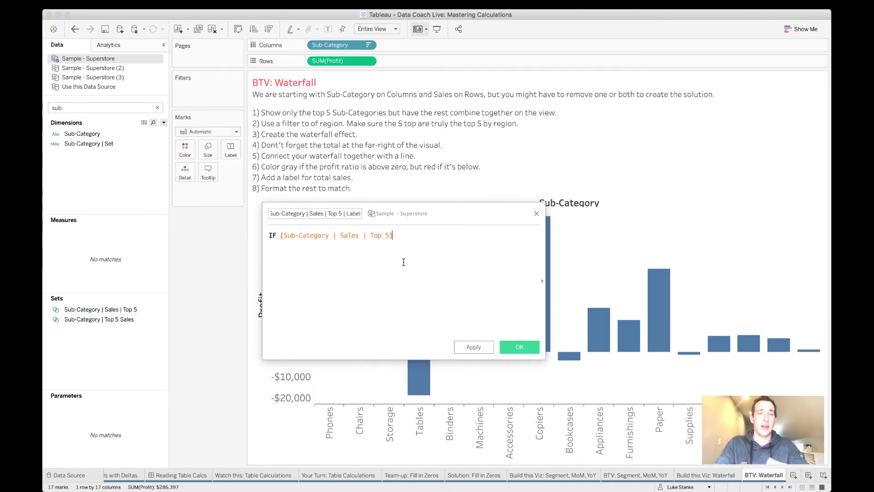
{"action": "double_click", "coordinate": [328, 233]}
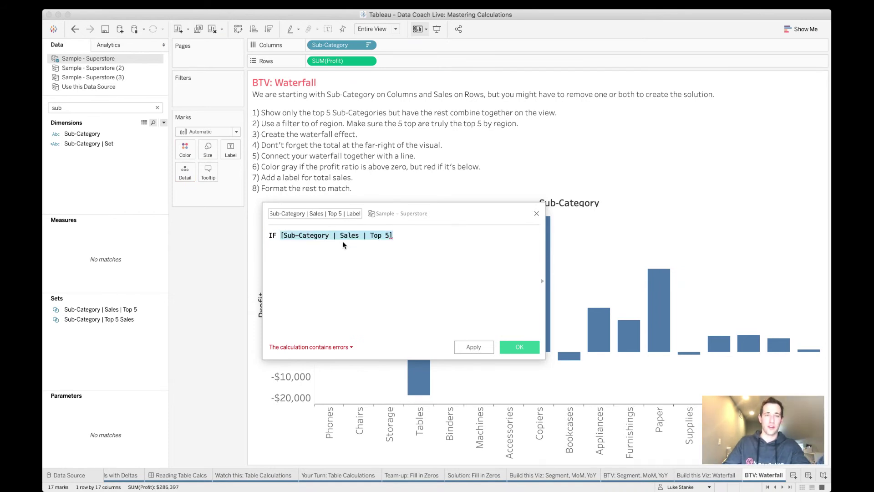
{"action": "key", "text": "Right"}
{"action": "type", "text": "= TRUE"}
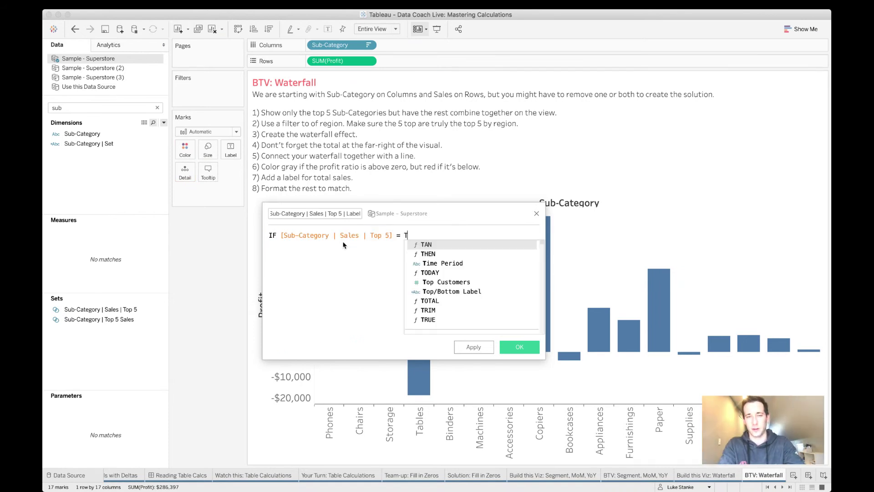
{"action": "key", "text": "alt+shift+Left"}
{"action": "key", "text": "alt+shift+Left"}
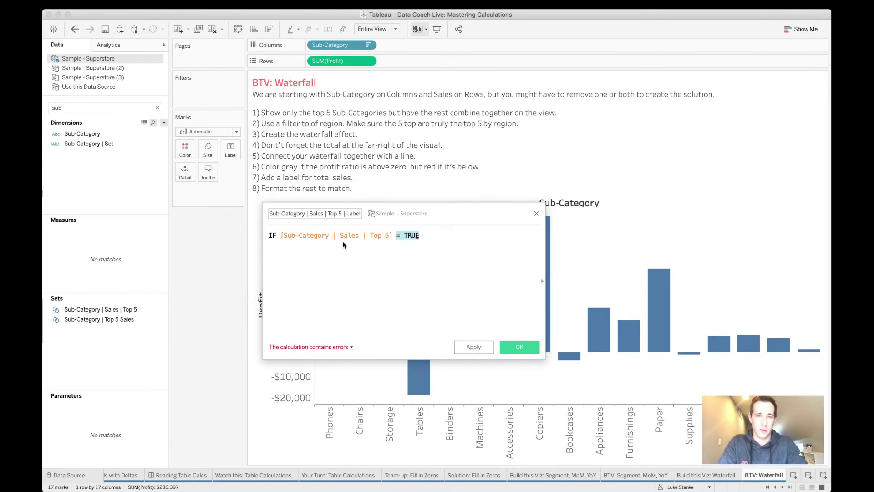
{"action": "key", "text": "BackSpace"}
Step: Add a THEN line to the formula that returns [Sub-Category]
{"action": "key", "text": "Return"}
{"action": "type", "text": "THEN"}
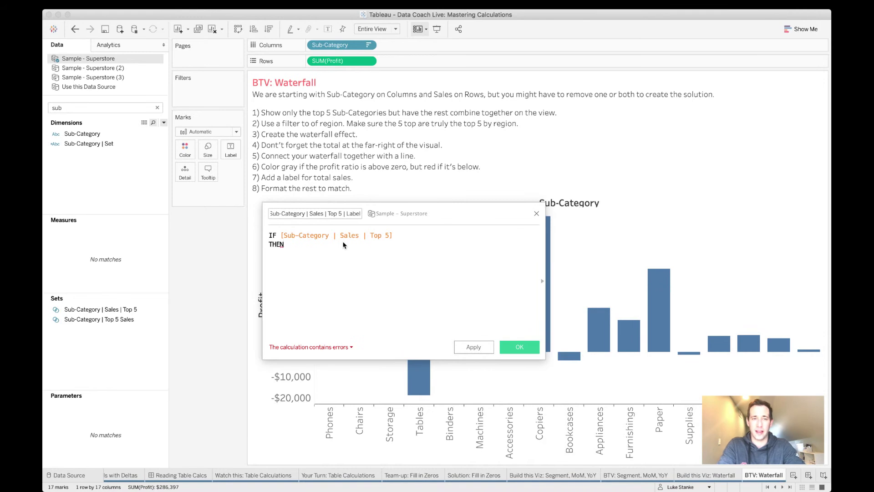
{"action": "type", "text": " Su"}
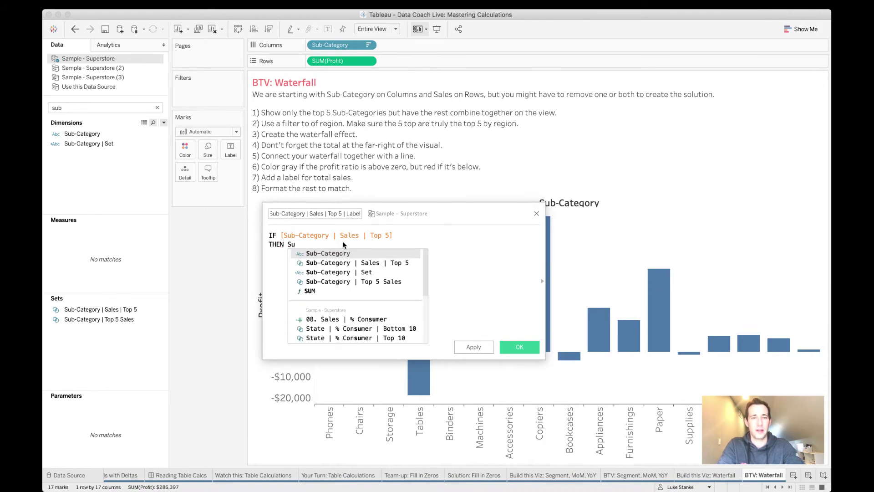
{"action": "key", "text": "Return"}
{"action": "key", "text": "Return"}
Step: Complete the formula with ELSE "Other Sub-Categories" and a closing END line
{"action": "type", "text": "ELSE "}
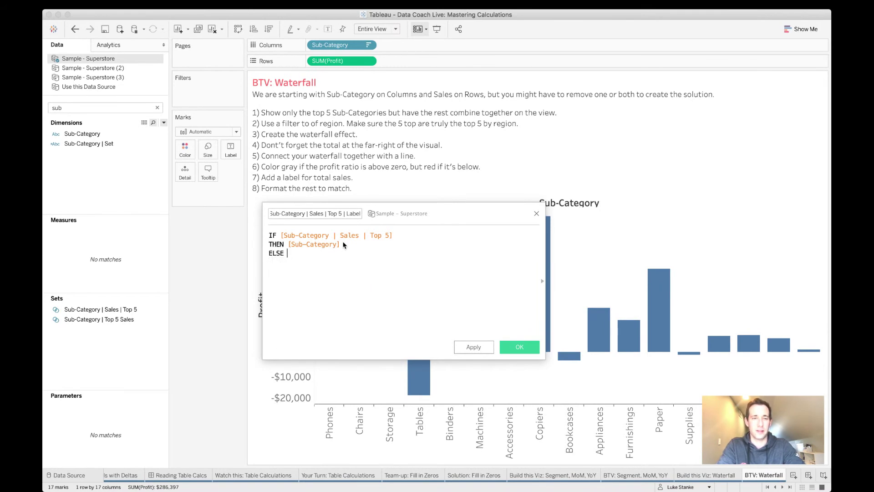
{"action": "type", "text": "\"All O"}
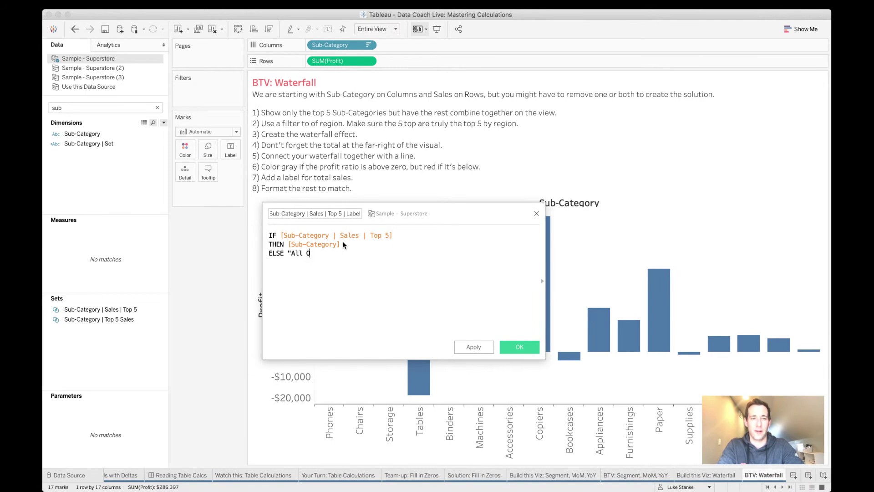
{"action": "type", "text": "thers"}
{"action": "key", "text": "BackSpace"}
{"action": "key", "text": "BackSpace"}
{"action": "key", "text": "BackSpace"}
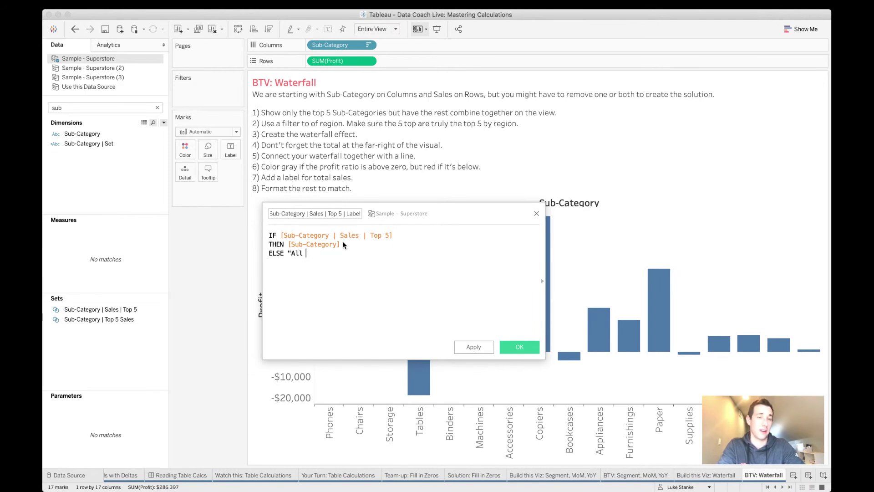
{"action": "type", "text": "C"}
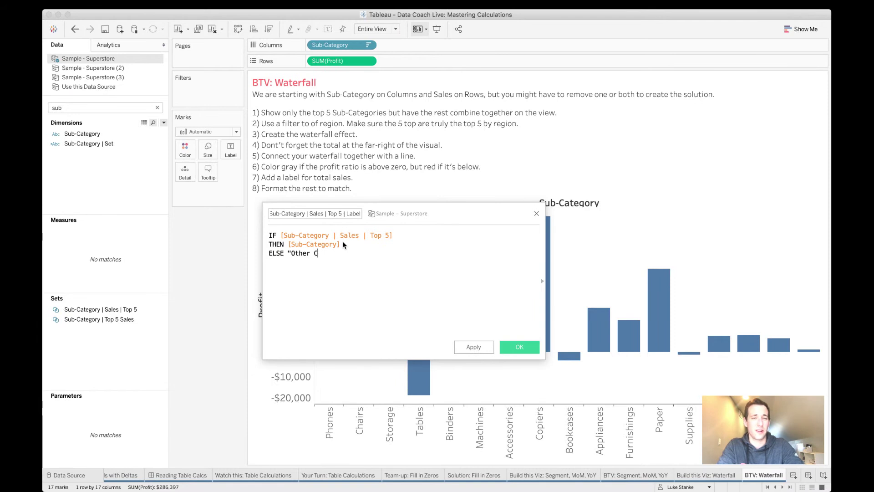
{"action": "key", "text": "BackSpace"}
{"action": "type", "text": "Sub-Catego"}
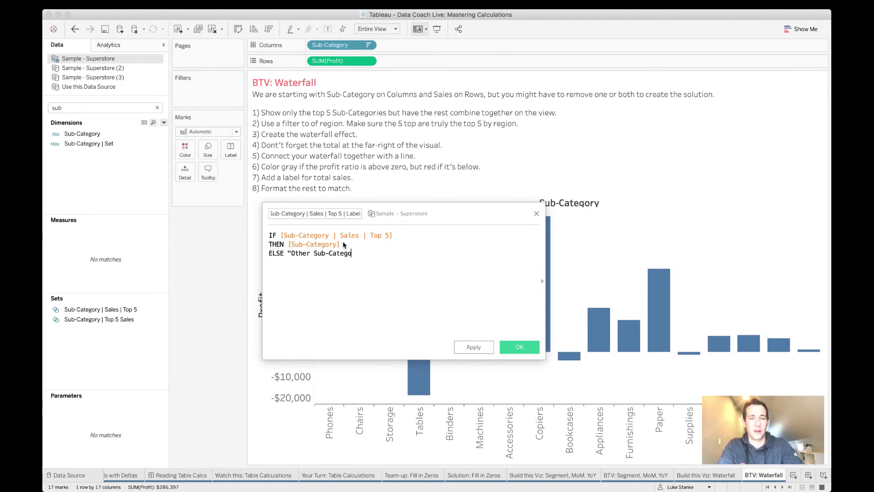
{"action": "type", "text": "ries\""}
{"action": "key", "text": "Return"}
{"action": "type", "text": "END"}
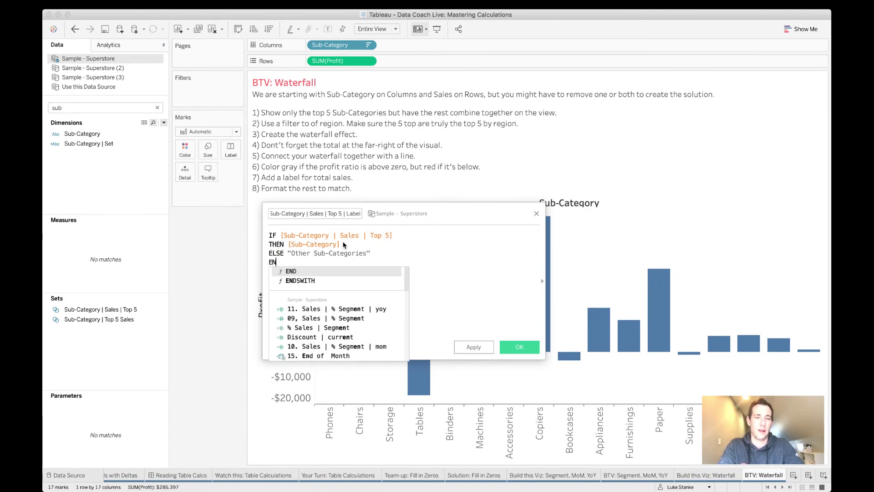
Step: Save the calculation and replace Sub-Category on Columns with the Sub-Category | Sales | Top 5 | Label field
{"action": "left_click", "coordinate": [417, 270]}
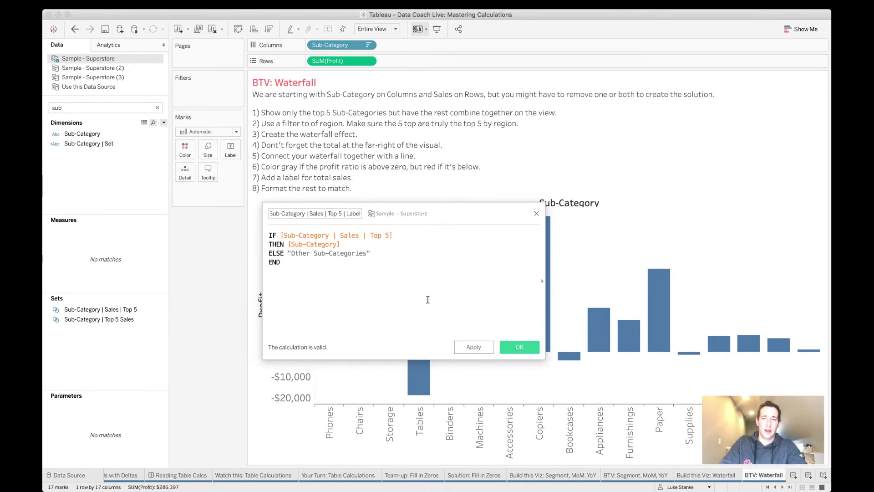
{"action": "left_click", "coordinate": [519, 347]}
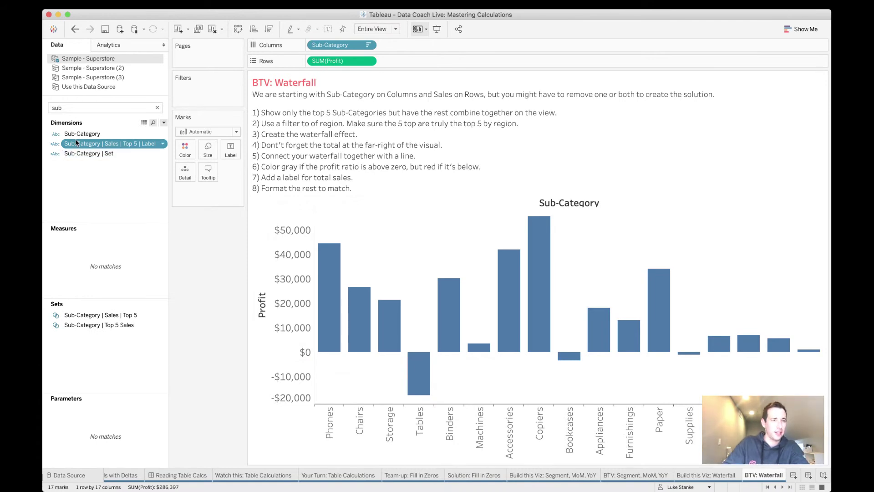
{"action": "left_click_drag", "start_coordinate": [77, 142], "coordinate": [345, 50]}
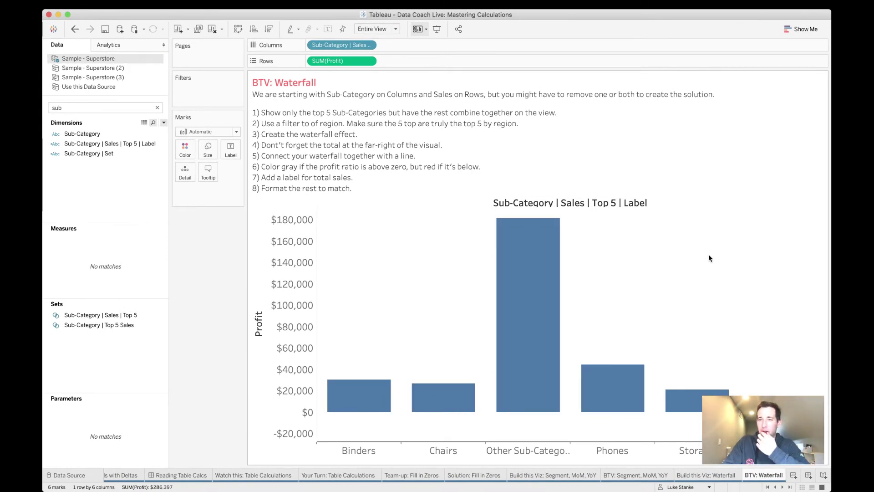
Step: Sort the label field on Columns by Field in descending order
{"action": "right_click", "coordinate": [347, 44]}
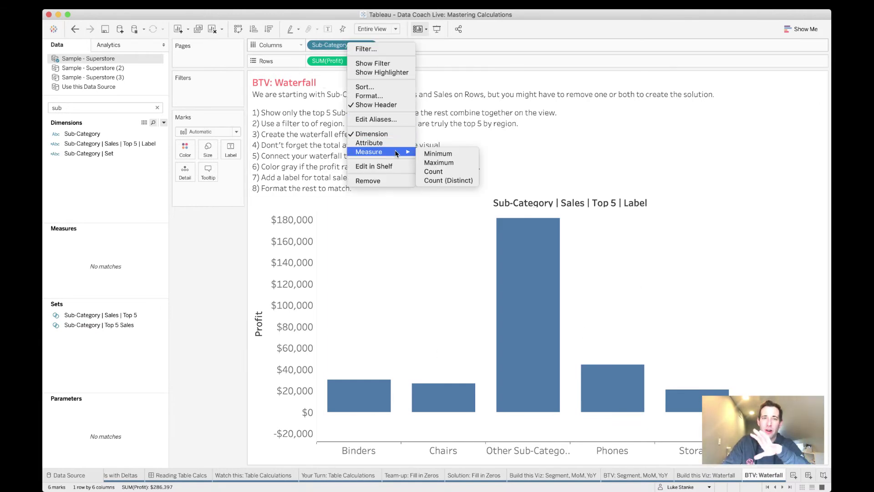
{"action": "mouse_move", "coordinate": [405, 155]}
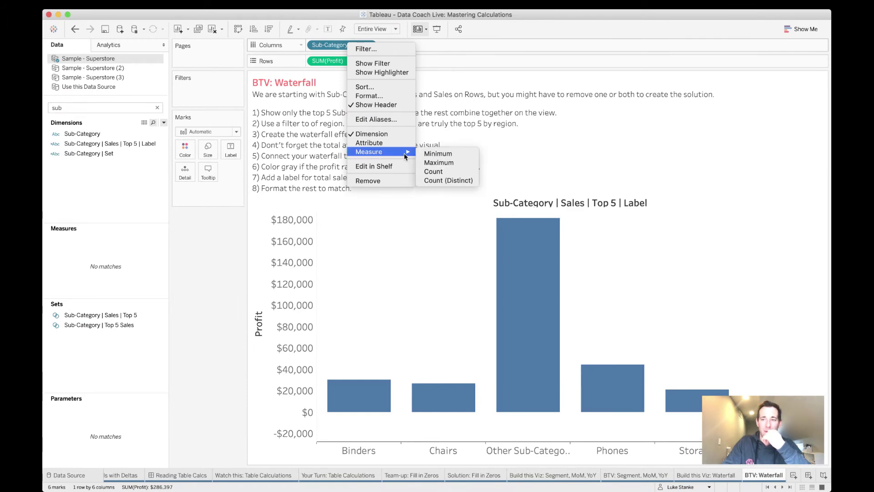
{"action": "left_click", "coordinate": [409, 88]}
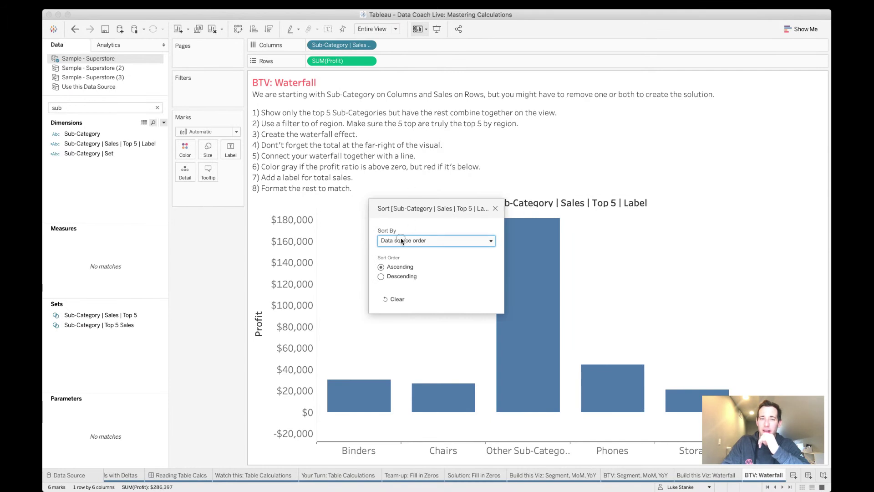
{"action": "left_click", "coordinate": [403, 241]}
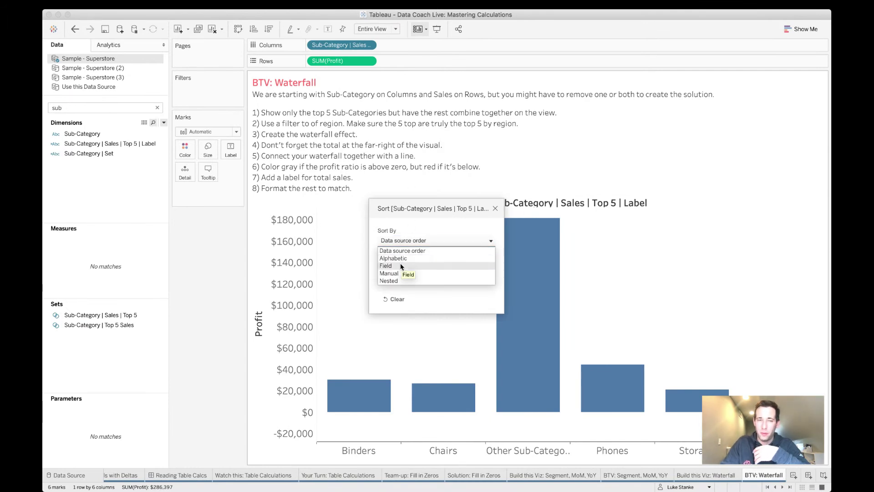
{"action": "left_click", "coordinate": [401, 265]}
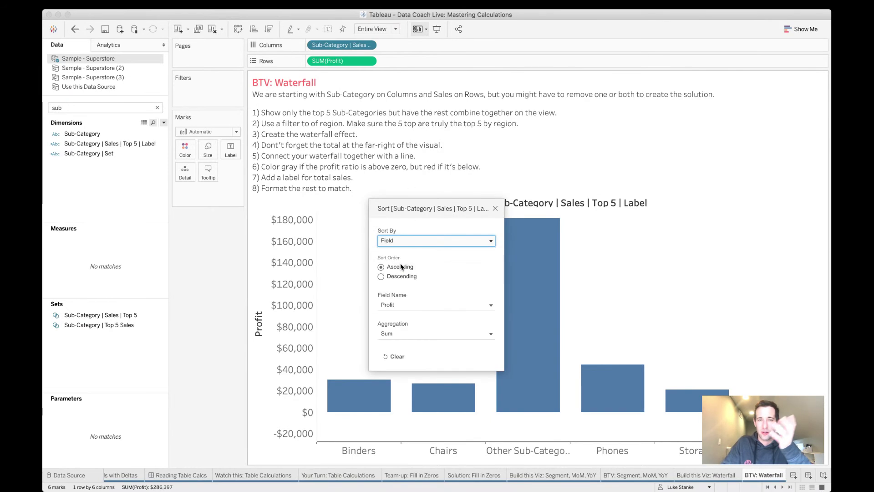
{"action": "left_click", "coordinate": [381, 277]}
Step: Set Sales as the field that the sort is based on and close the sort settings
{"action": "left_click", "coordinate": [384, 304]}
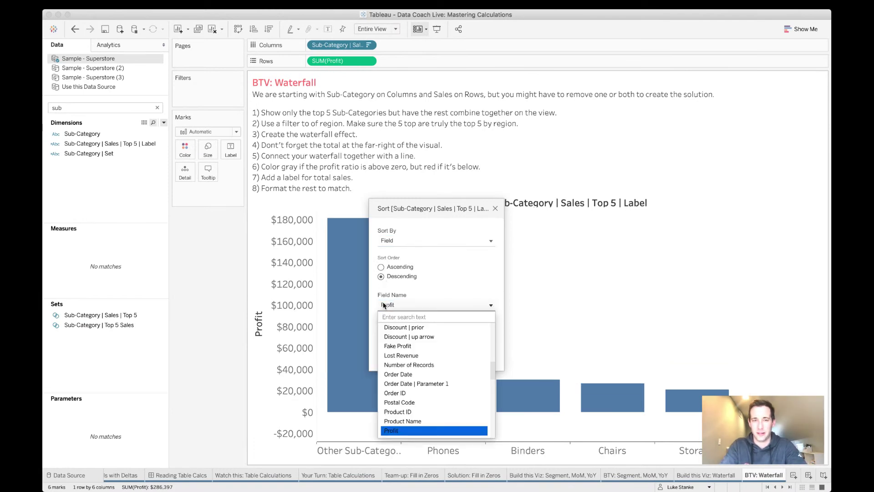
{"action": "type", "text": "sal"}
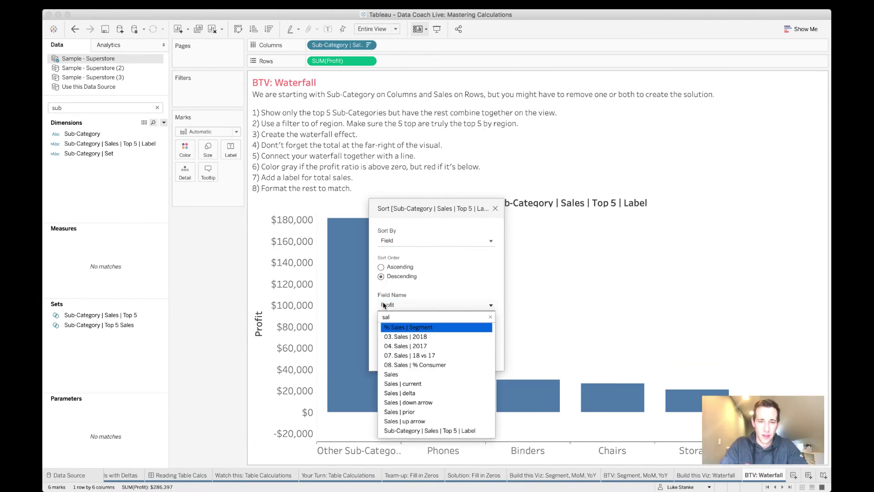
{"action": "key", "text": "Down"}
{"action": "key", "text": "Down"}
{"action": "key", "text": "Down"}
{"action": "key", "text": "Down"}
{"action": "key", "text": "Down"}
{"action": "key", "text": "Return"}
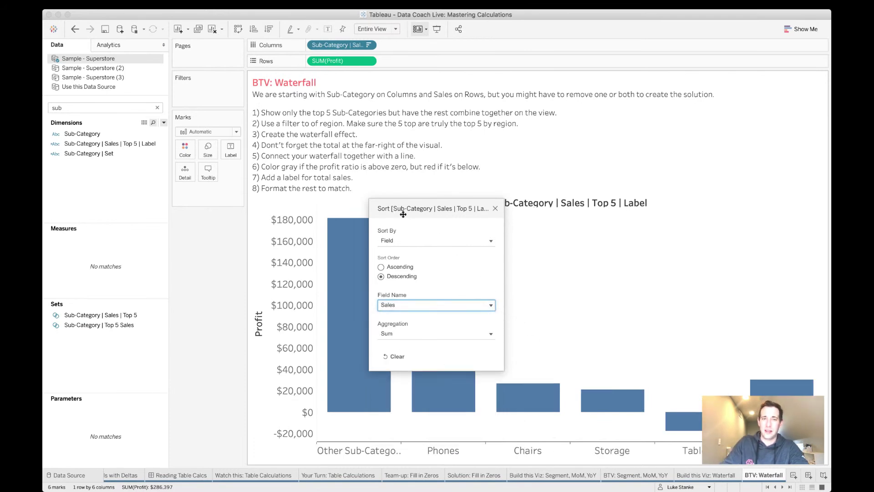
{"action": "left_click_drag", "start_coordinate": [403, 214], "coordinate": [187, 101]}
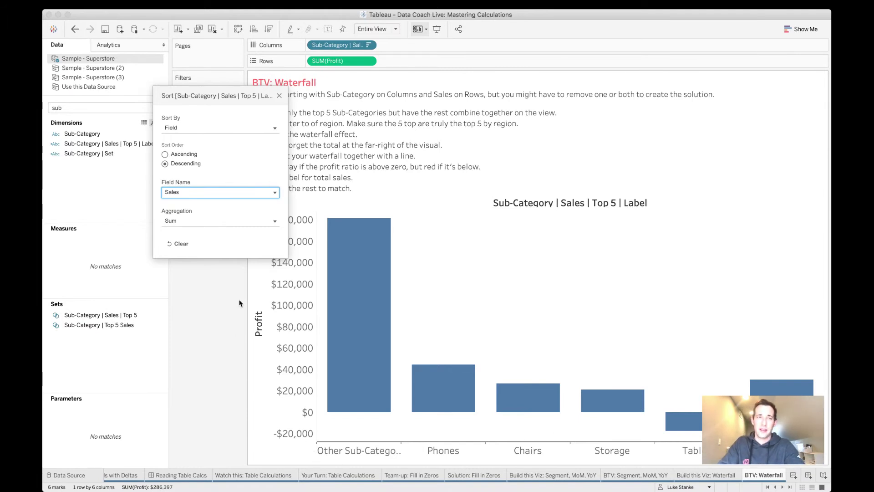
{"action": "left_click", "coordinate": [280, 96]}
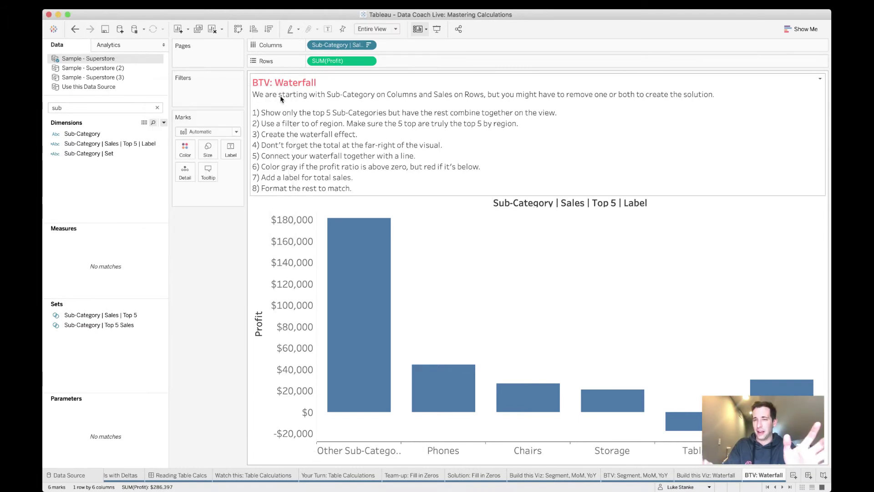
Step: Duplicate the Sub-Category | Sales | Top 5 | Label field
{"action": "left_click", "coordinate": [93, 145]}
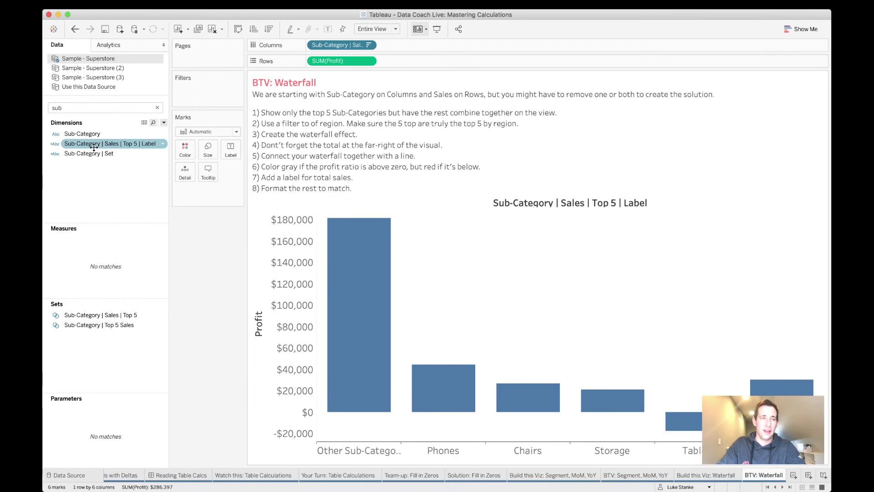
{"action": "right_click", "coordinate": [94, 147]}
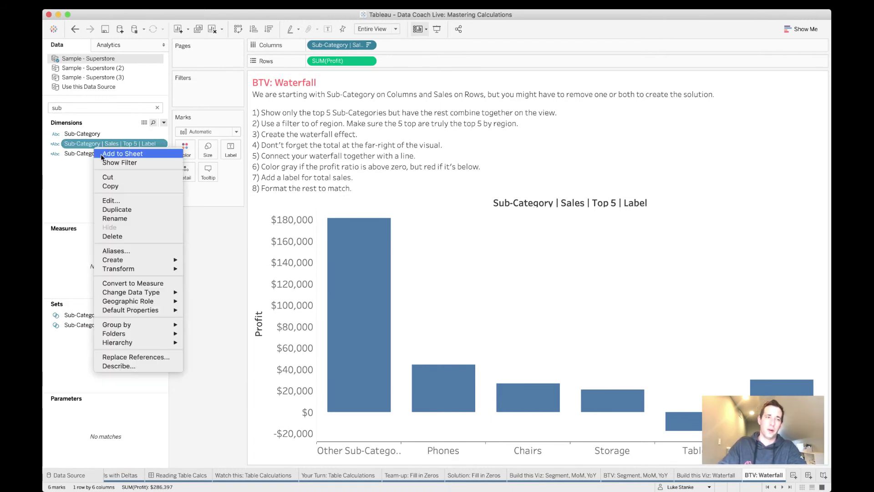
{"action": "left_click", "coordinate": [75, 164]}
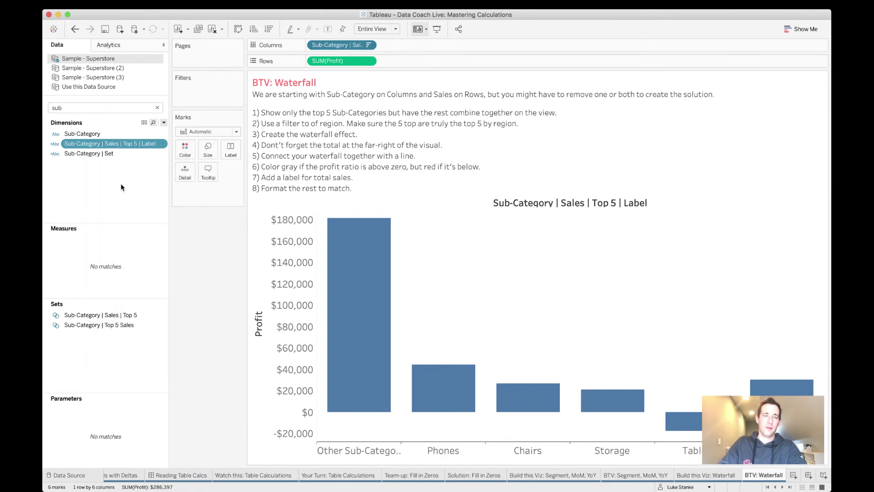
{"action": "right_click", "coordinate": [116, 148]}
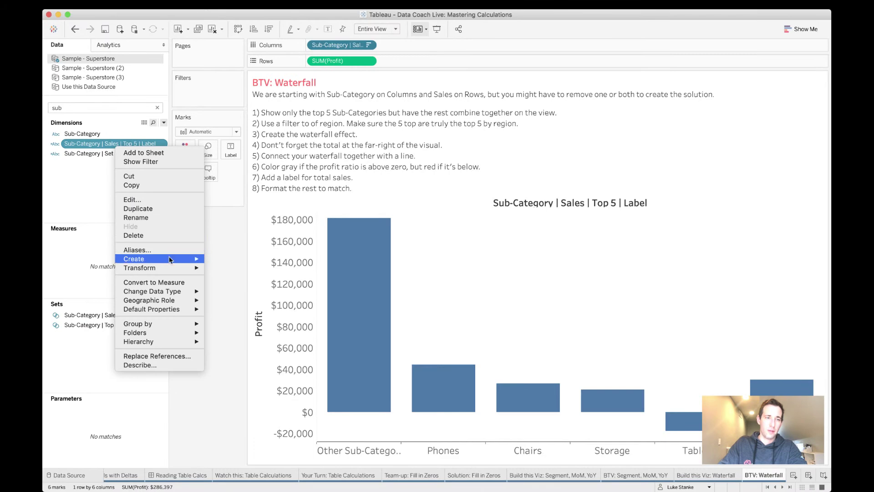
{"action": "left_click", "coordinate": [138, 209]}
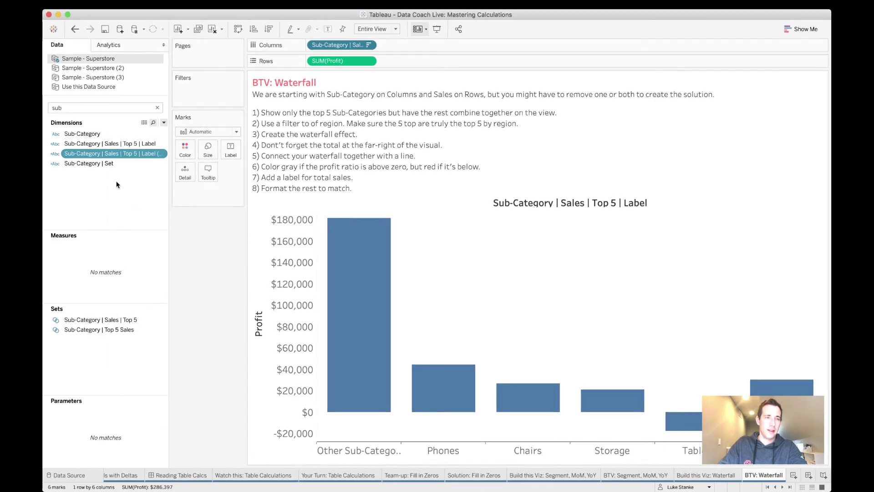
Step: Open the duplicated calculation for editing and rename it Sub-Category | Sales | Top 5 | Sort
{"action": "right_click", "coordinate": [117, 167]}
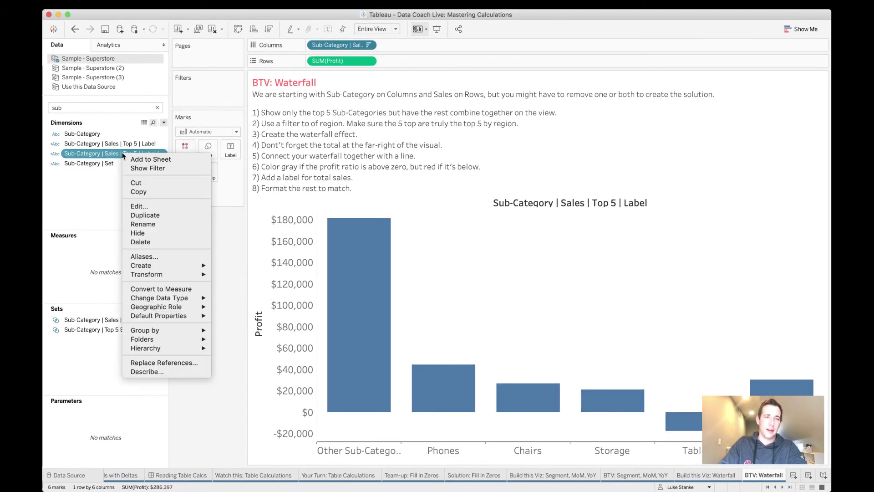
{"action": "left_click", "coordinate": [138, 205]}
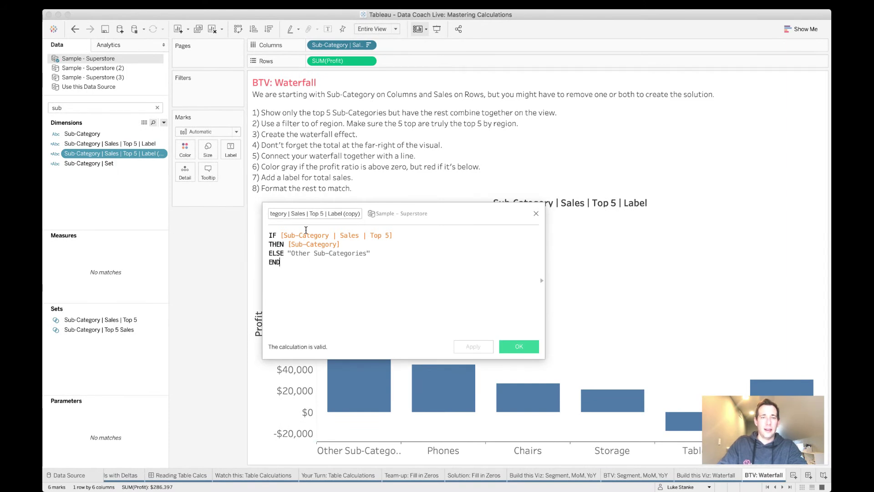
{"action": "left_click", "coordinate": [338, 214]}
{"action": "left_click_drag", "start_coordinate": [338, 213], "coordinate": [405, 217]}
{"action": "key", "text": "BackSpace"}
{"action": "key", "text": "BackSpace"}
{"action": "key", "text": "BackSpace"}
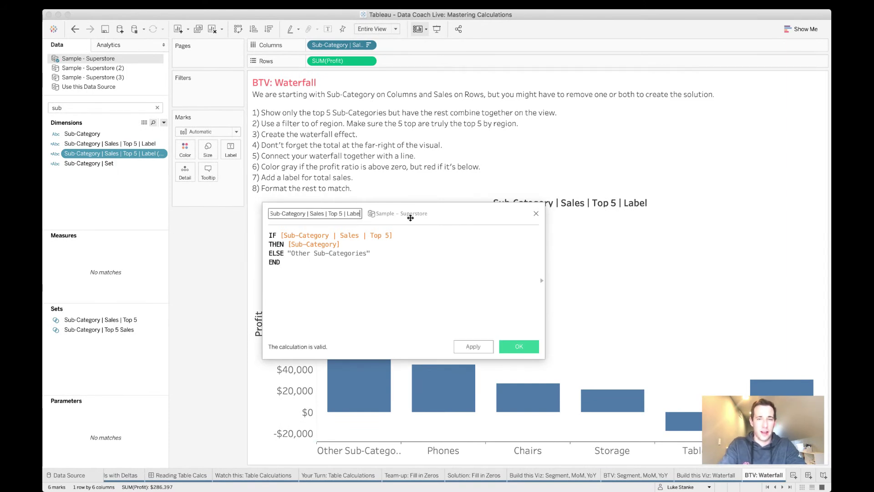
{"action": "key", "text": "BackSpace"}
{"action": "type", "text": "Sort"}
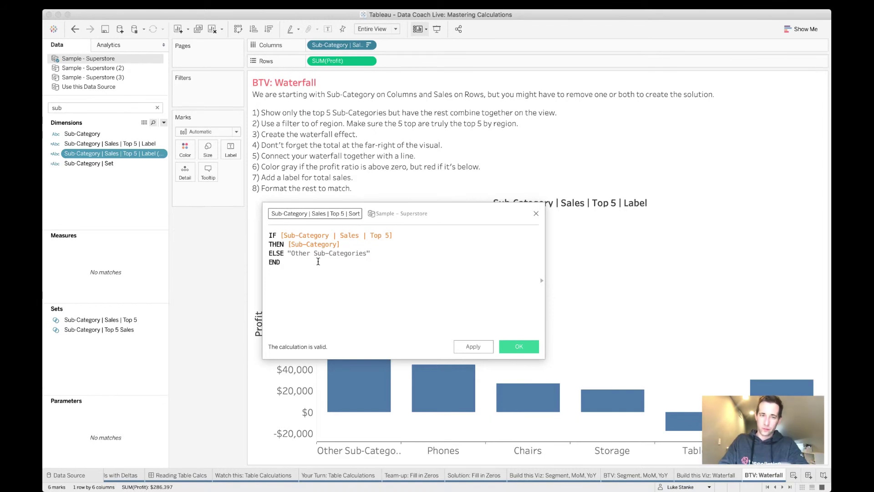
Step: Replace [Sub-Category] in the THEN line with [Sales] and restore the closing END line
{"action": "double_click", "coordinate": [321, 245]}
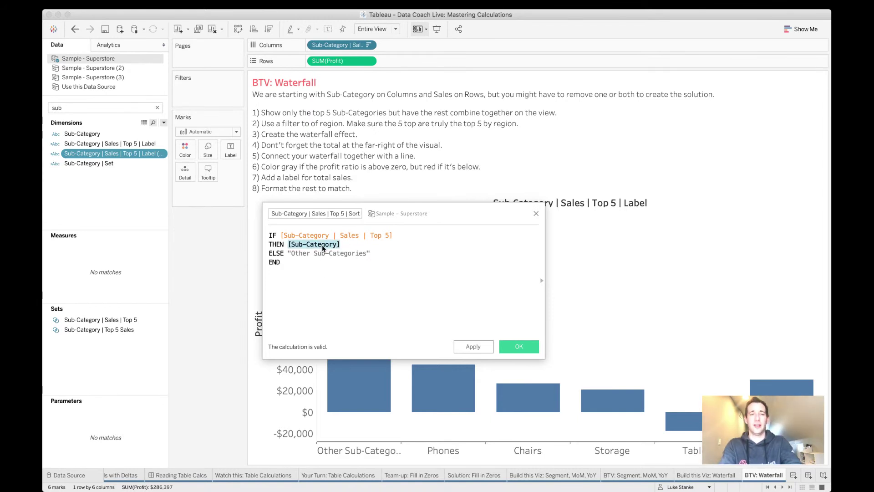
{"action": "type", "text": "Sa"}
{"action": "key", "text": "Return"}
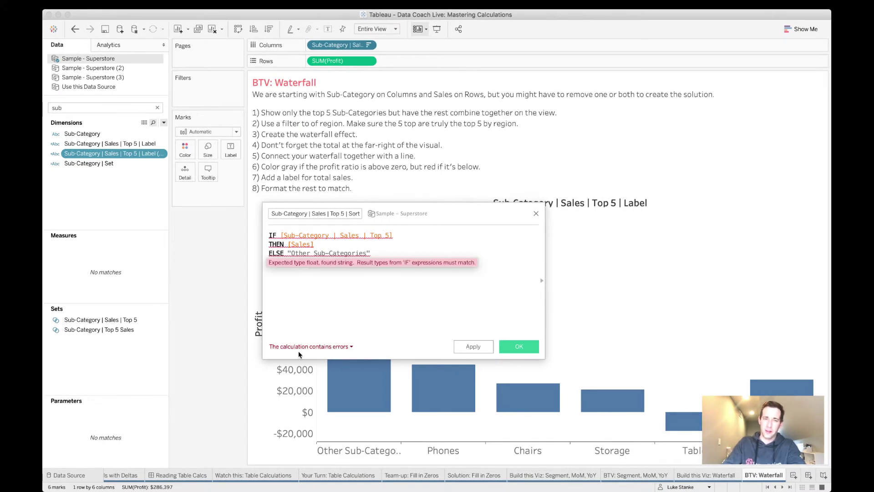
{"action": "key", "text": "Down"}
{"action": "key", "text": "End"}
{"action": "key", "text": "Return"}
{"action": "type", "text": "END"}
Step: Replace the "Other Sub-Categories" text in the ELSE line with 0
{"action": "left_click", "coordinate": [379, 255]}
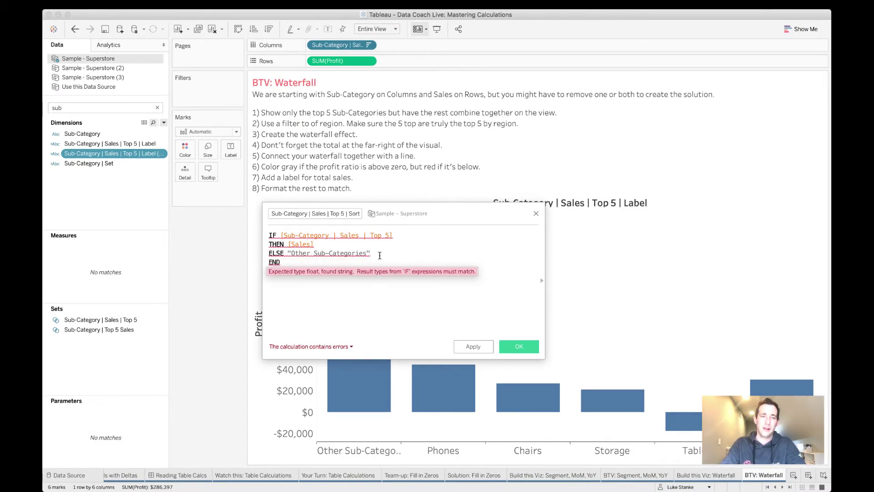
{"action": "key", "text": "shift+alt+Left"}
{"action": "key", "text": "shift+alt+Left"}
{"action": "key", "text": "shift+alt+Left"}
{"action": "key", "text": "shift+alt+Left"}
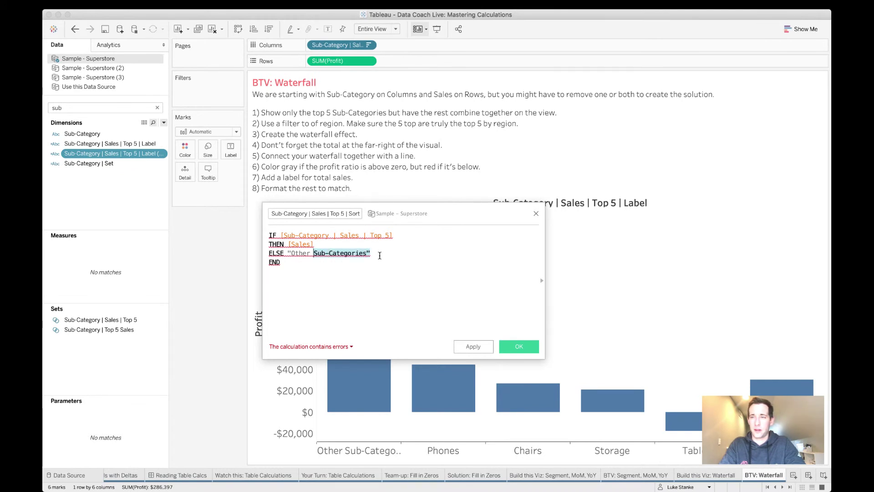
{"action": "key", "text": "shift+Left"}
{"action": "key", "text": "shift+Left"}
{"action": "key", "text": "shift+Left"}
{"action": "key", "text": "shift+Left"}
{"action": "key", "text": "shift+Left"}
{"action": "key", "text": "shift+Left"}
{"action": "key", "text": "shift+Left"}
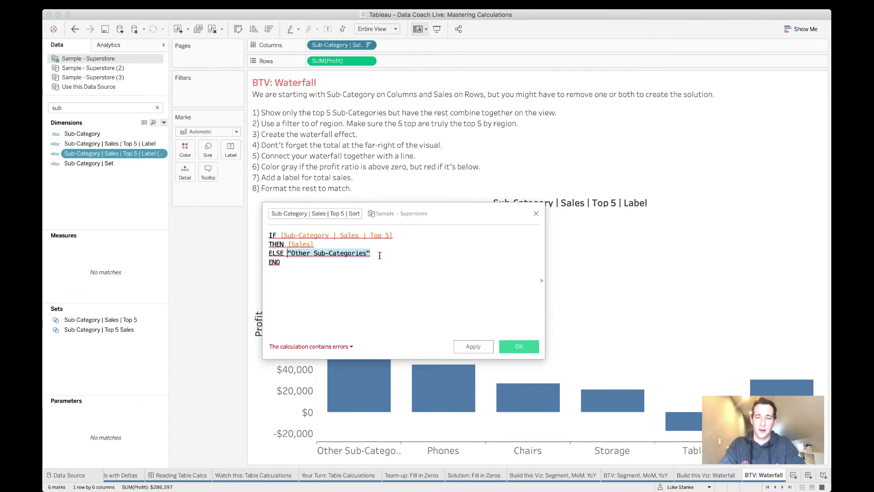
{"action": "type", "text": "0"}
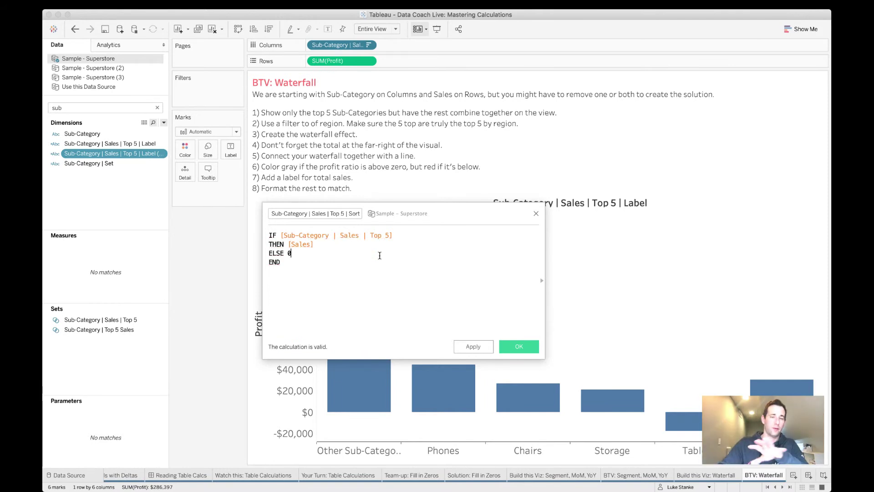
Step: Save the calculation and move the Sub-Category | Sales | Top 5 | Sort field from Dimensions to Measures
{"action": "left_click", "coordinate": [316, 235]}
{"action": "left_click", "coordinate": [314, 244]}
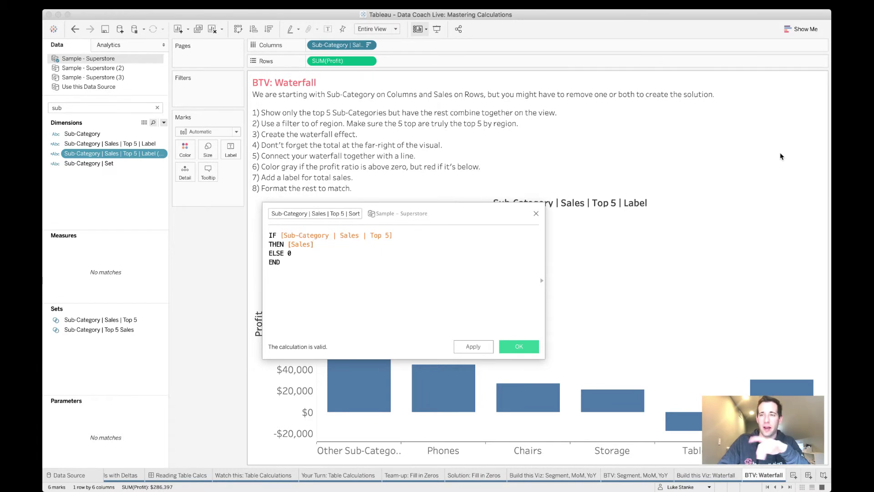
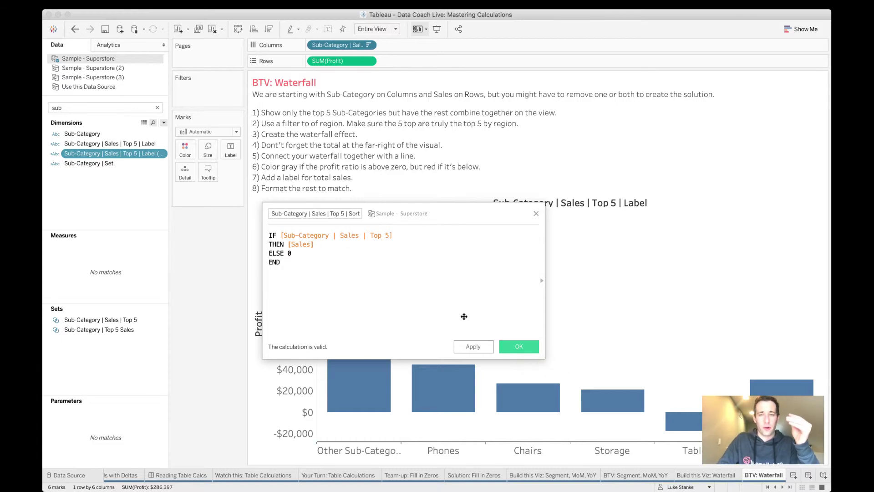
{"action": "left_click", "coordinate": [522, 347]}
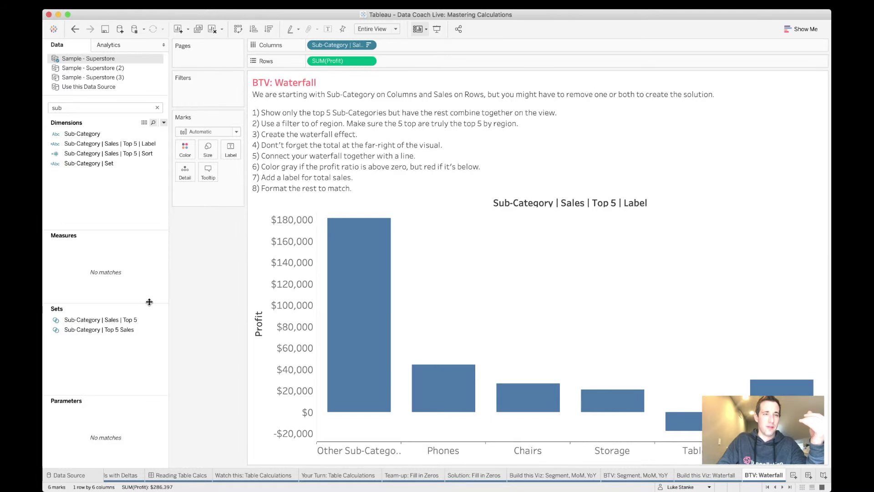
{"action": "left_click", "coordinate": [106, 154]}
{"action": "left_click_drag", "start_coordinate": [107, 154], "coordinate": [97, 254]}
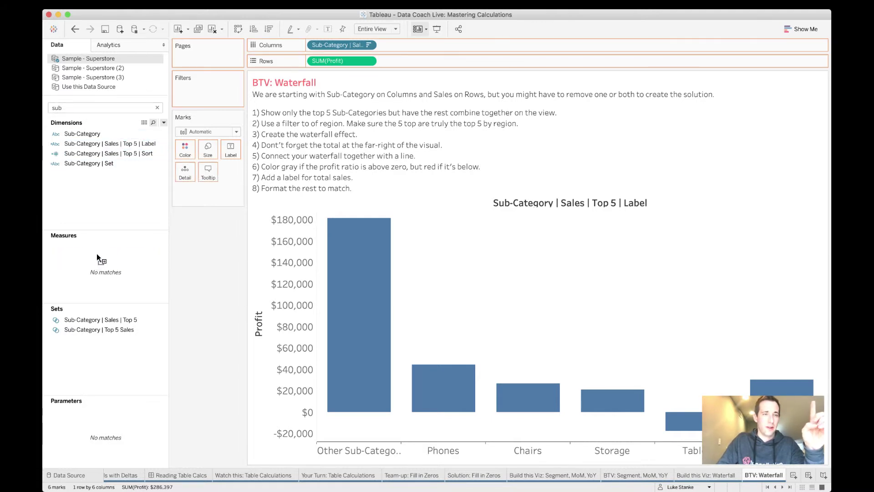
{"action": "left_click", "coordinate": [94, 250]}
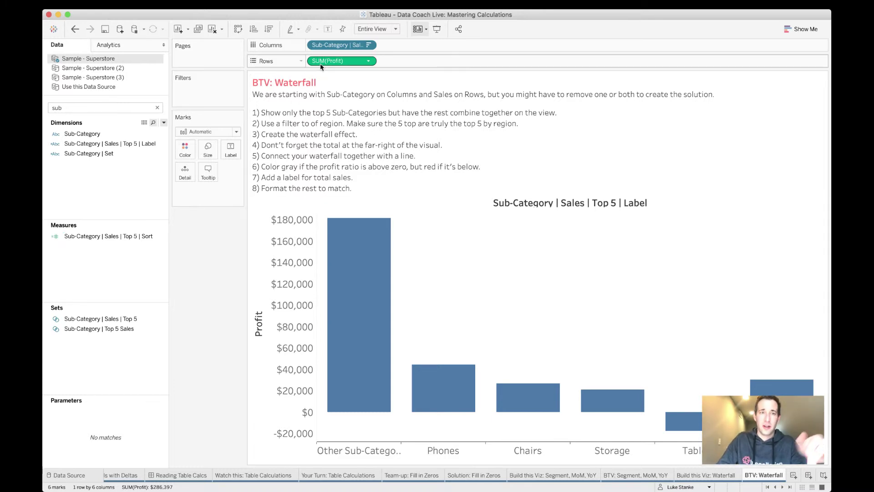
Step: Set the label field on Columns to sort by Sub-Category | Sales | Top 5 | Sort and close the sort settings
{"action": "right_click", "coordinate": [344, 46]}
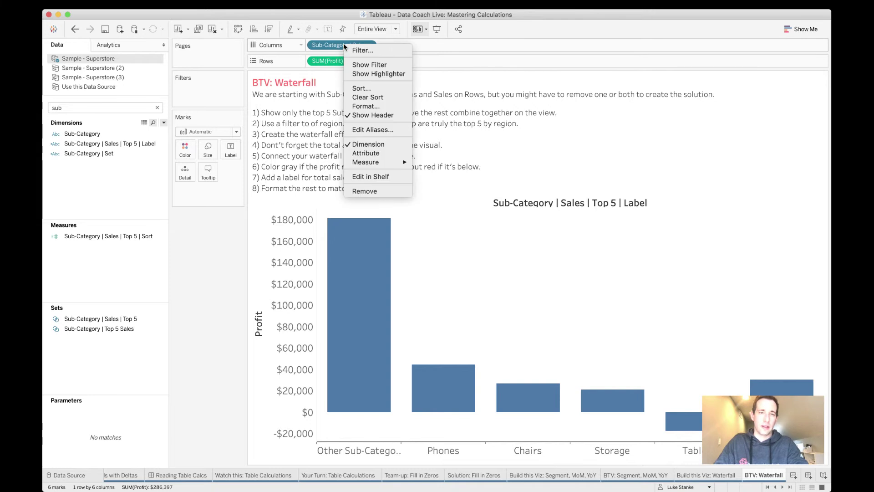
{"action": "left_click", "coordinate": [381, 90]}
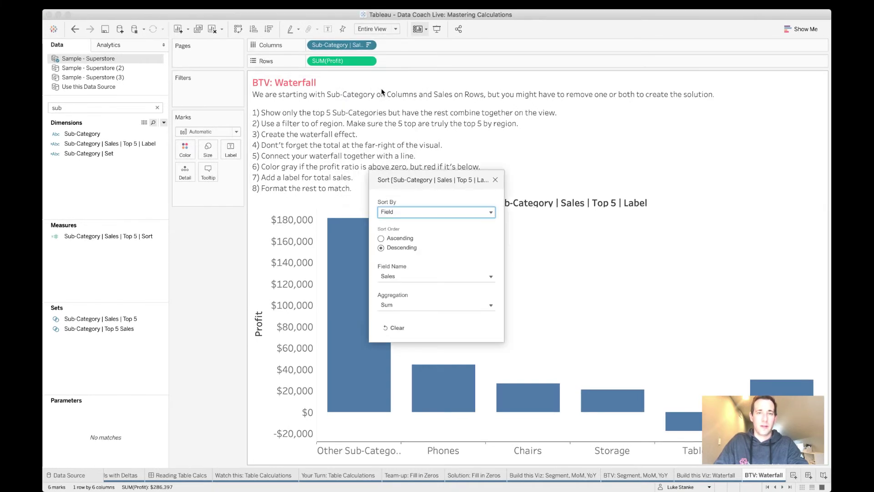
{"action": "left_click", "coordinate": [395, 275]}
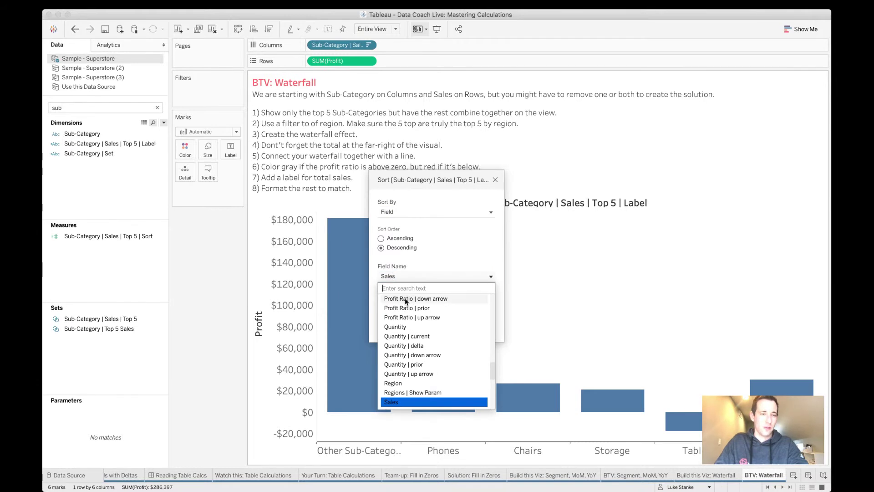
{"action": "scroll", "coordinate": [420, 345], "scroll_direction": "down", "scroll_amount": 2}
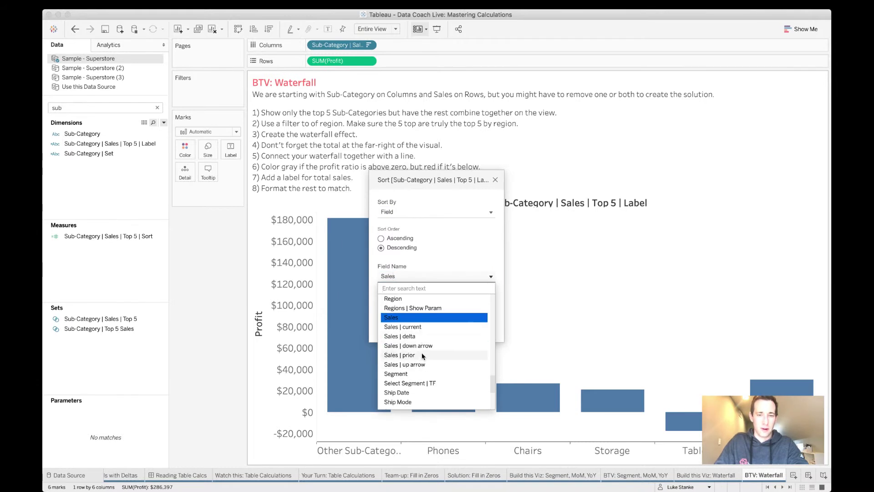
{"action": "scroll", "coordinate": [424, 359], "scroll_direction": "down", "scroll_amount": 4}
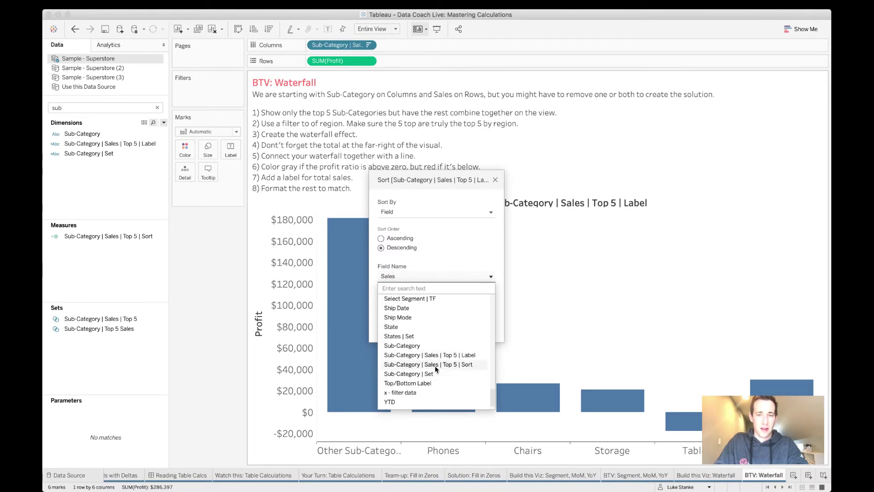
{"action": "left_click", "coordinate": [436, 365]}
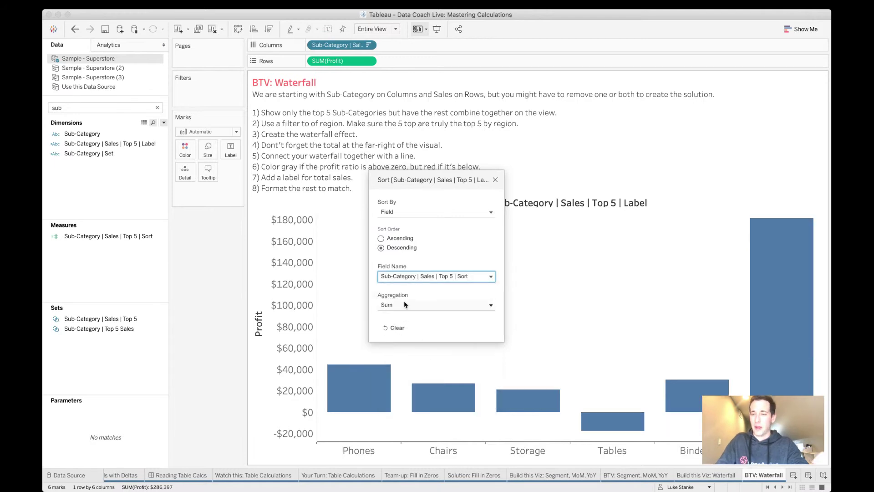
{"action": "left_click", "coordinate": [495, 180]}
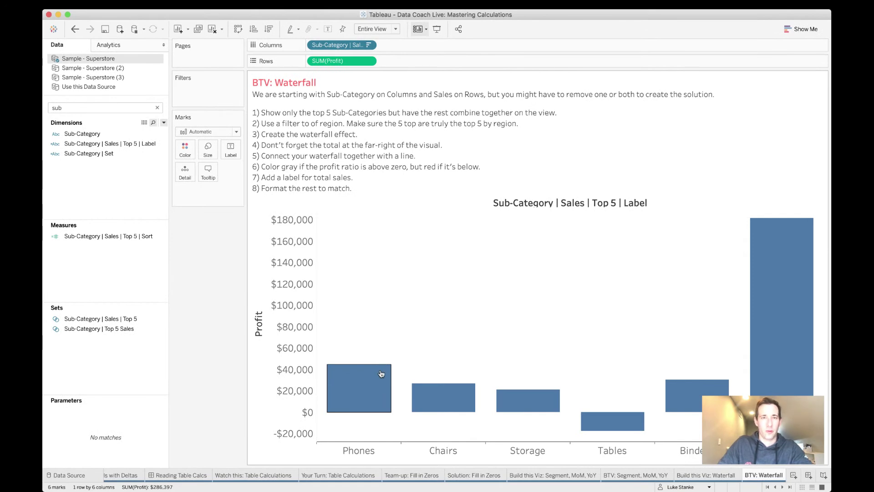
Step: Apply a Running Total quick table calculation to SUM(Profit) on Rows and change the mark type to Gantt Bar
{"action": "left_click", "coordinate": [367, 62]}
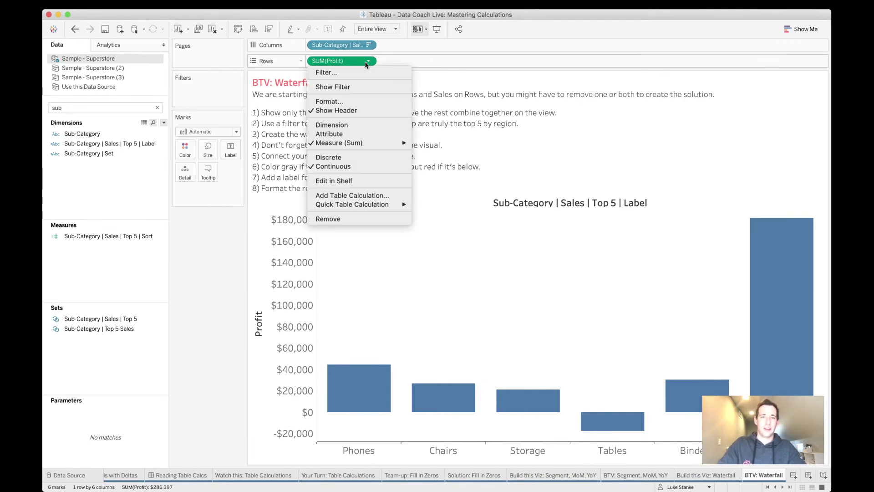
{"action": "mouse_move", "coordinate": [387, 209]}
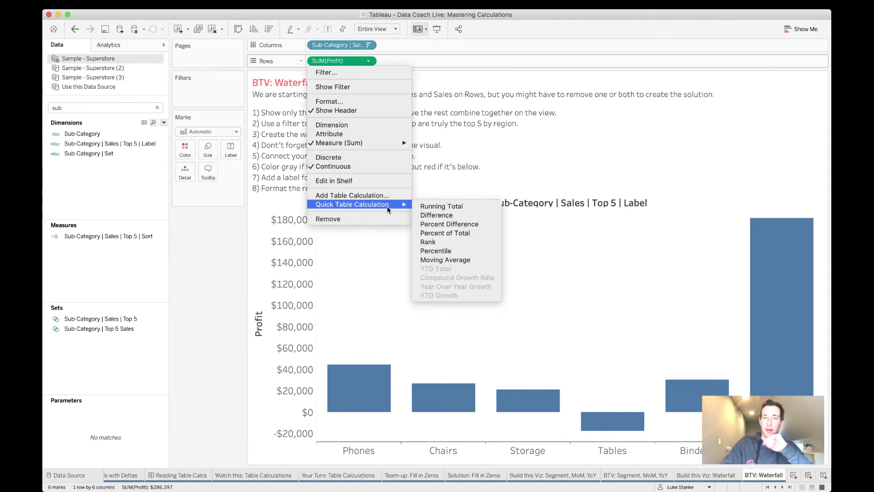
{"action": "left_click", "coordinate": [441, 206]}
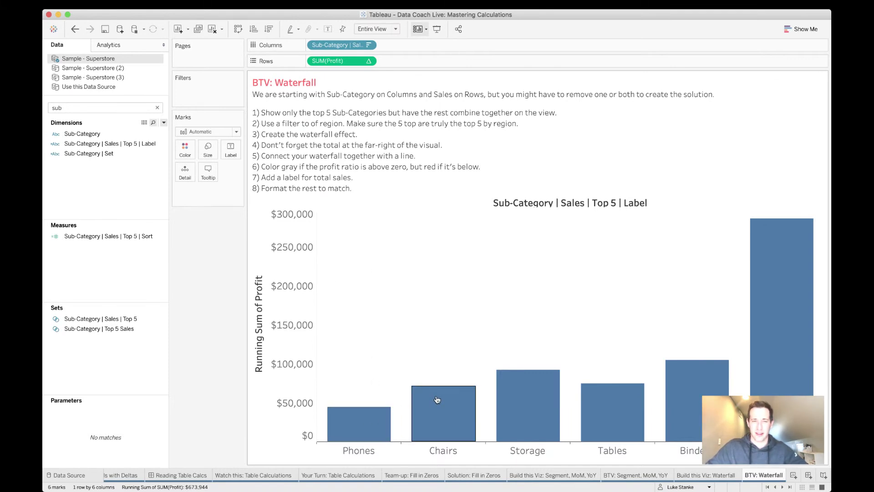
{"action": "left_click", "coordinate": [208, 134]}
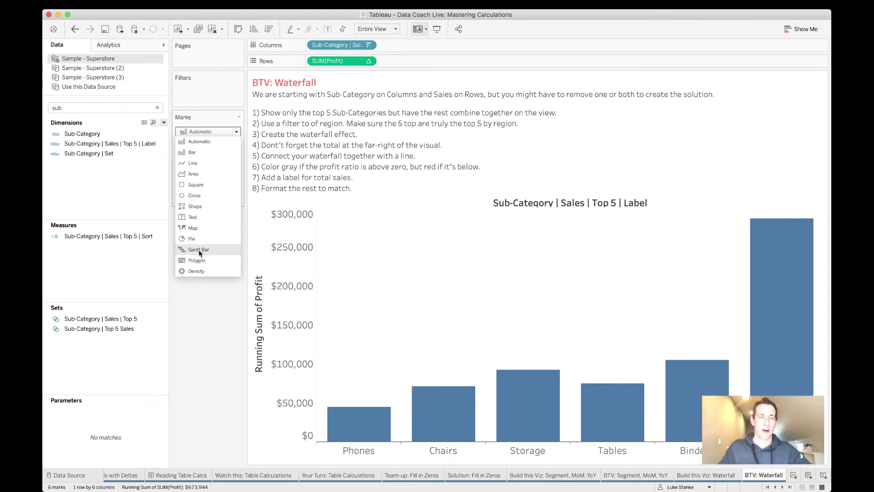
{"action": "key", "text": "Escape"}
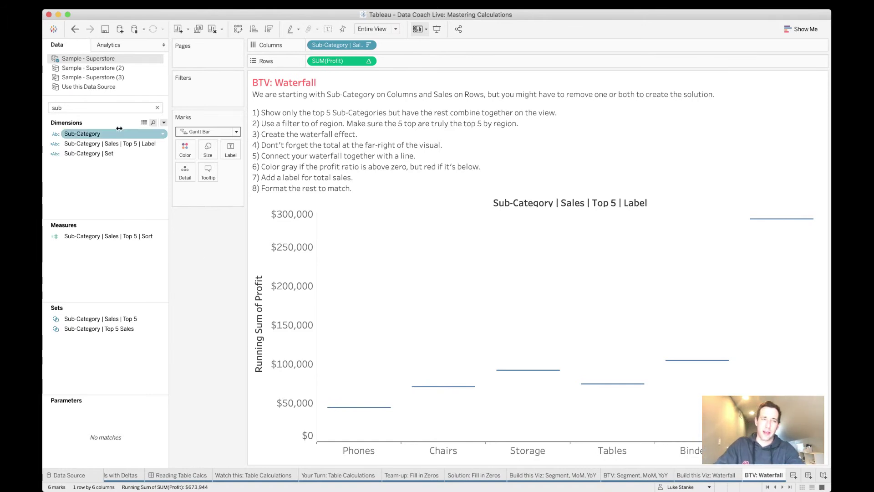
Step: Replace the data field search text with "pr" to find the profit fields
{"action": "left_click", "coordinate": [99, 106]}
{"action": "key", "text": "BackSpace"}
{"action": "key", "text": "BackSpace"}
{"action": "key", "text": "BackSpace"}
{"action": "type", "text": "pr"}
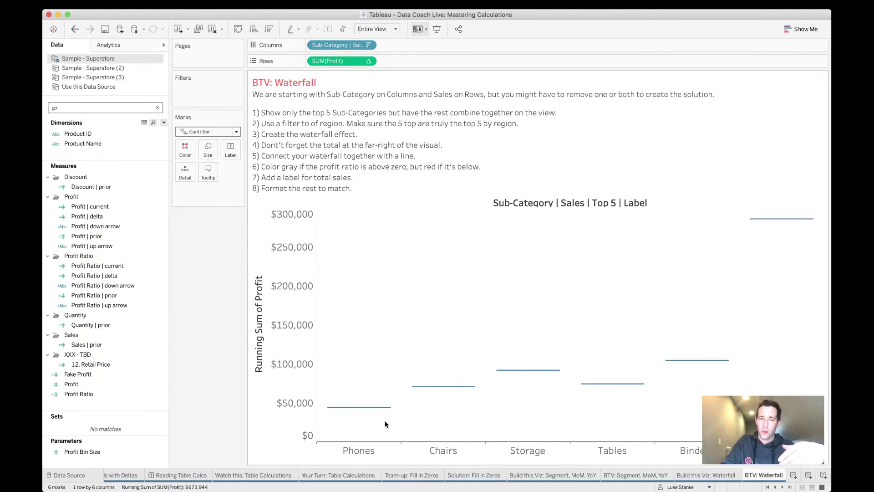
{"action": "double_click", "coordinate": [182, 196]}
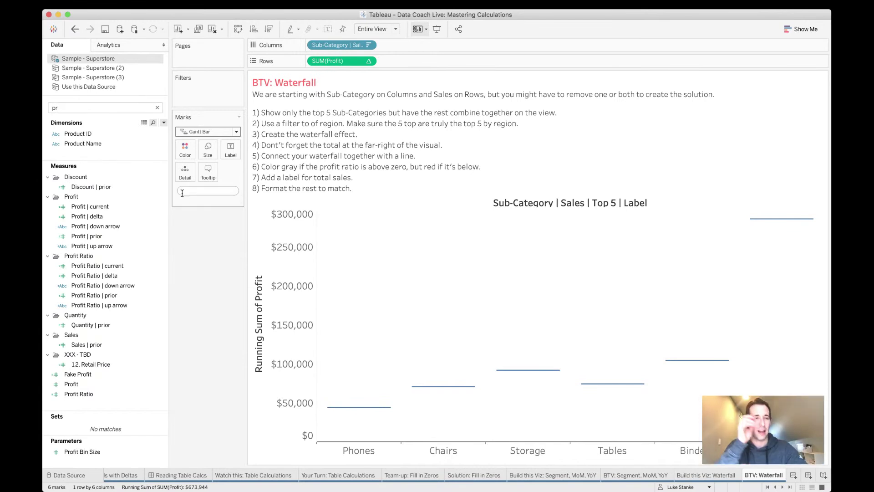
{"action": "left_click", "coordinate": [167, 397]}
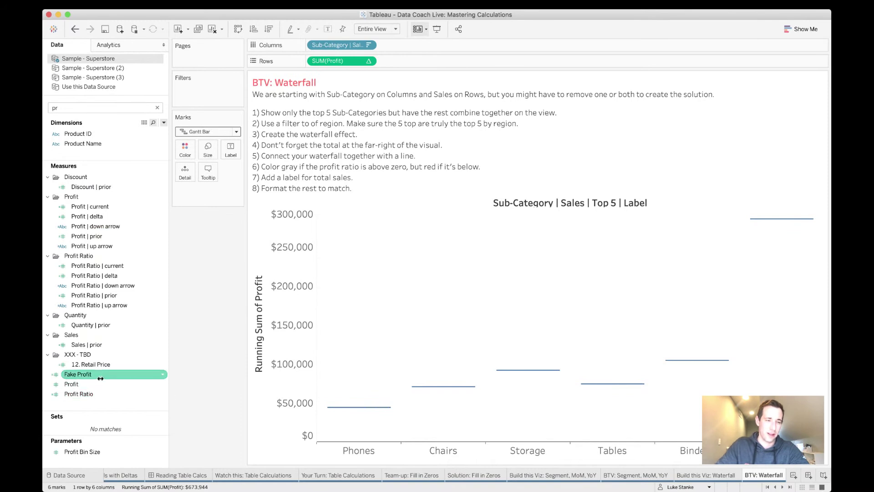
Step: Size the Gantt bars by SUM(Profit) and negate that size calculation to -SUM([Profit])
{"action": "left_click_drag", "start_coordinate": [97, 384], "coordinate": [211, 155]}
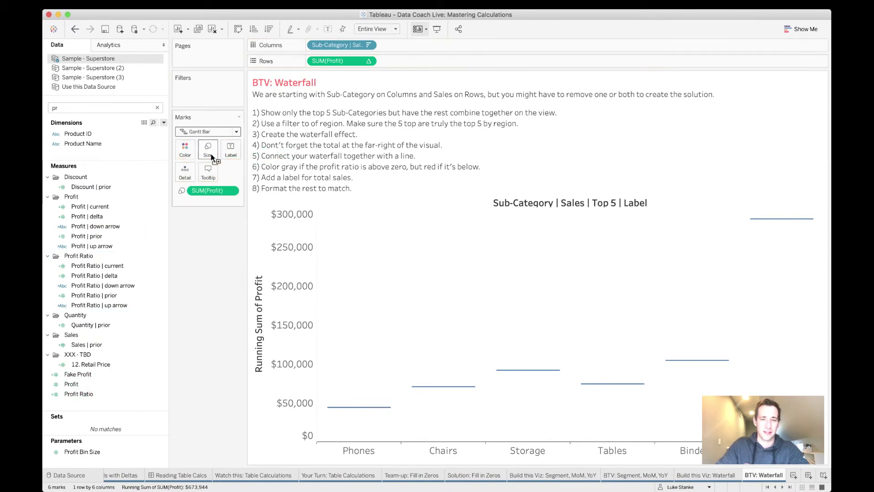
{"action": "double_click", "coordinate": [212, 190]}
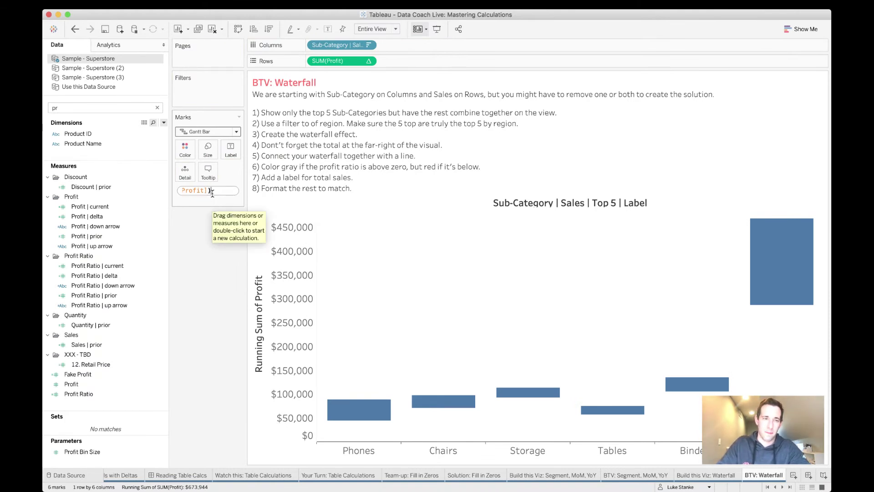
{"action": "left_click", "coordinate": [212, 191]}
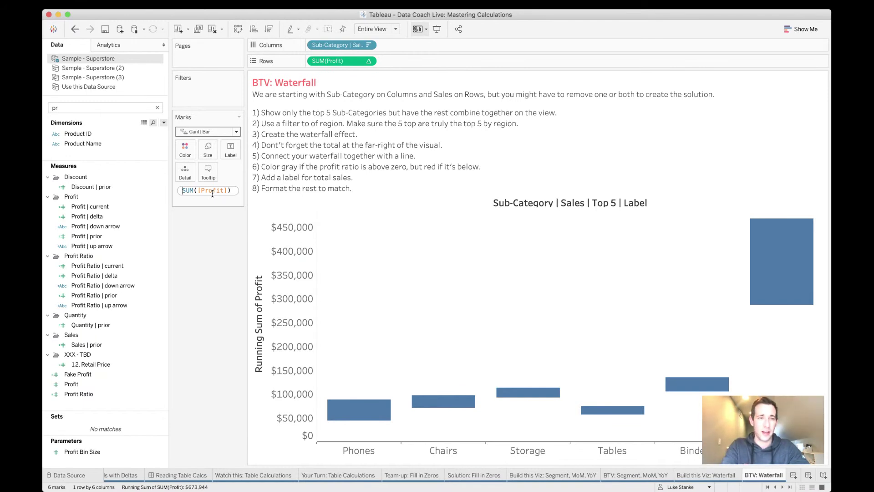
{"action": "type", "text": "-"}
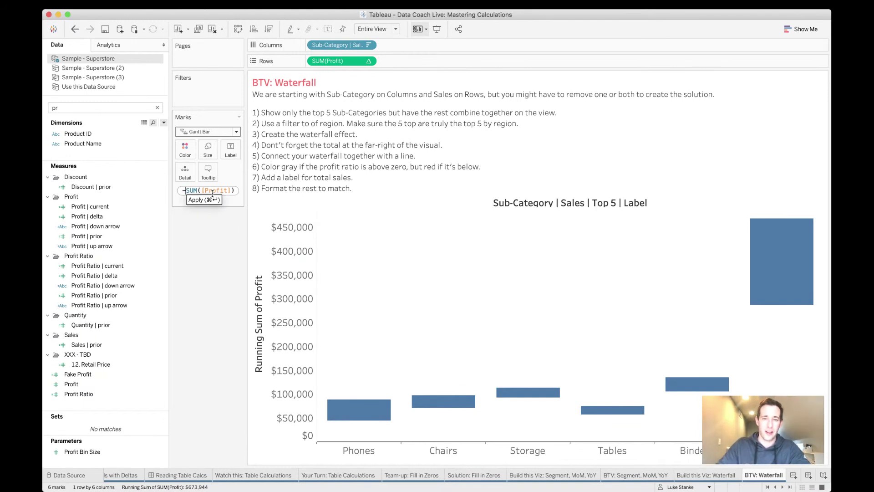
{"action": "key", "text": "Return"}
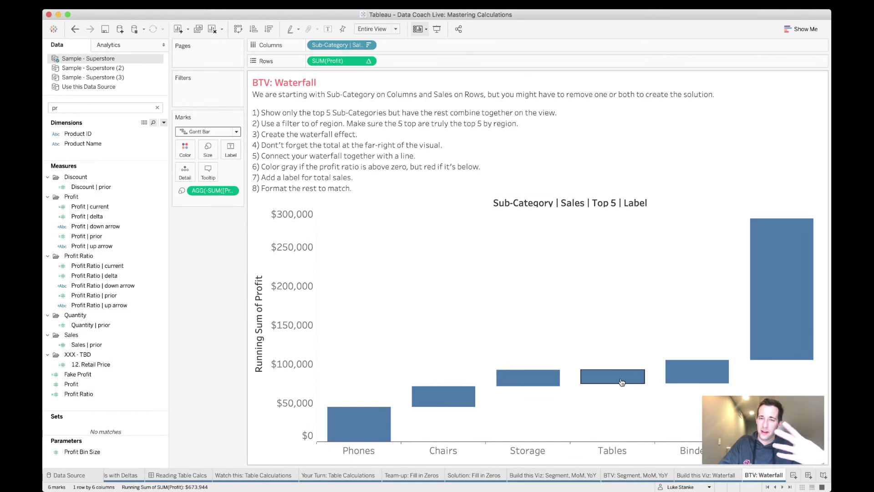
{"action": "left_click", "coordinate": [191, 204]}
{"action": "type", "text": "S"}
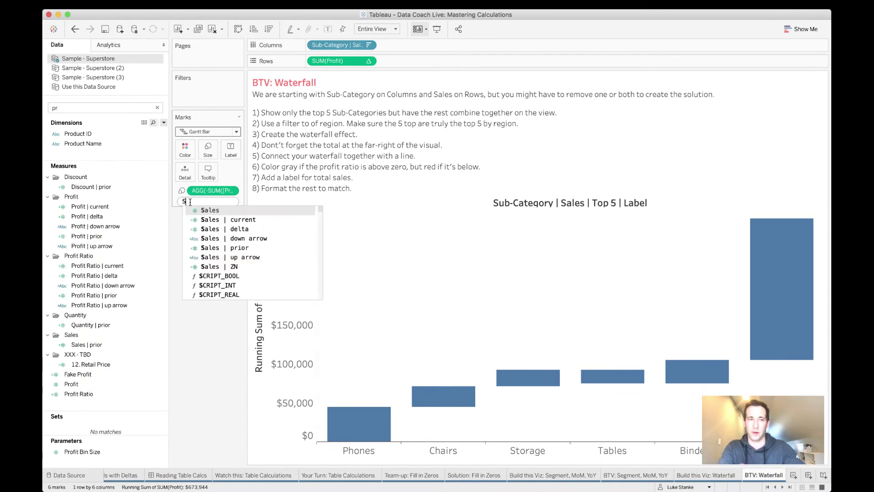
{"action": "type", "text": "UM(Sub"}
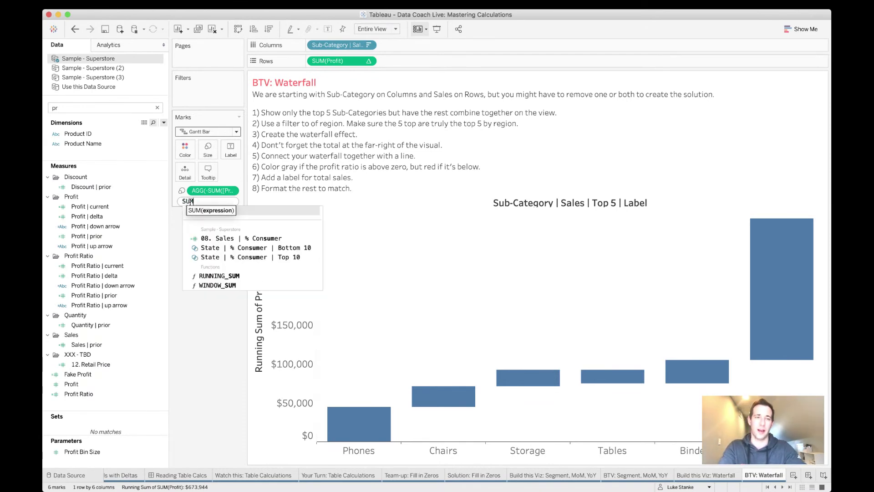
{"action": "key", "text": "Return"}
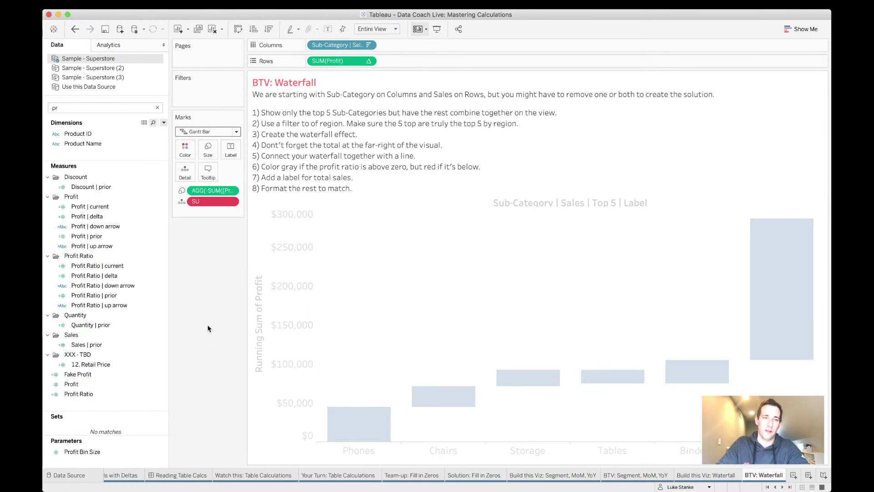
{"action": "left_click_drag", "start_coordinate": [207, 201], "coordinate": [255, 319]}
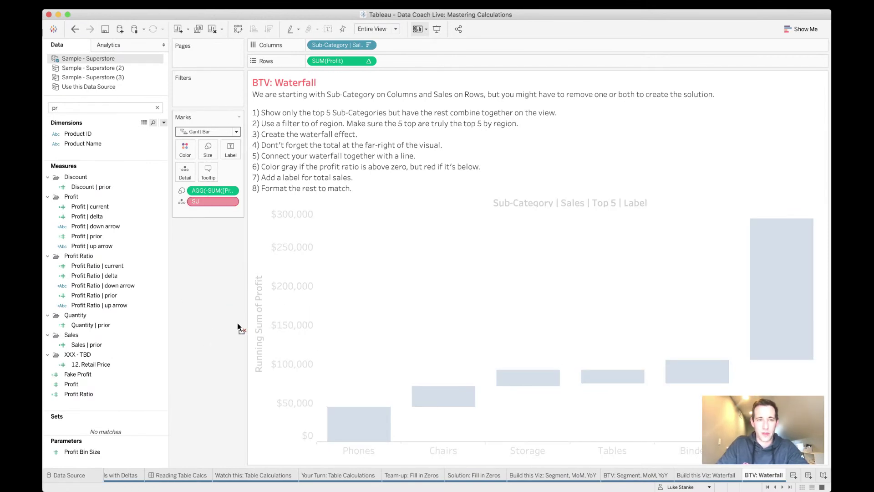
Step: Create the ad hoc calculation SUM([Profit]) > 0 on the marks and color the bars by it
{"action": "double_click", "coordinate": [192, 202]}
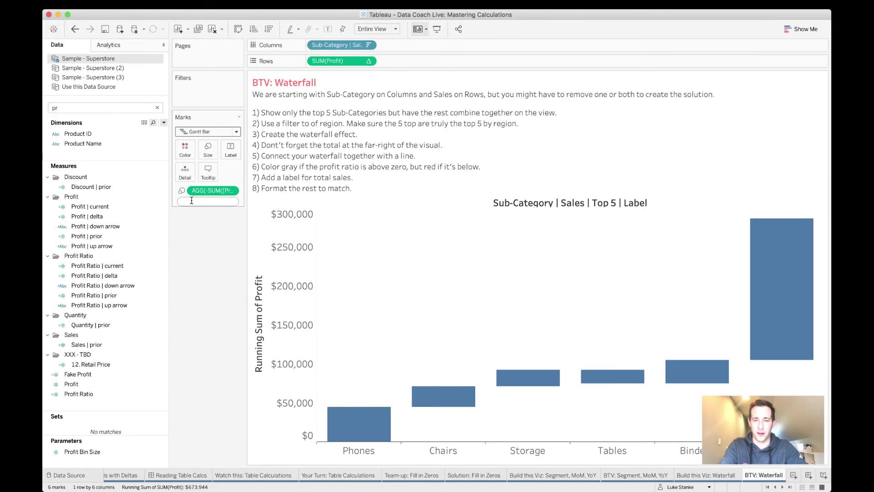
{"action": "type", "text": "SUM(pro"}
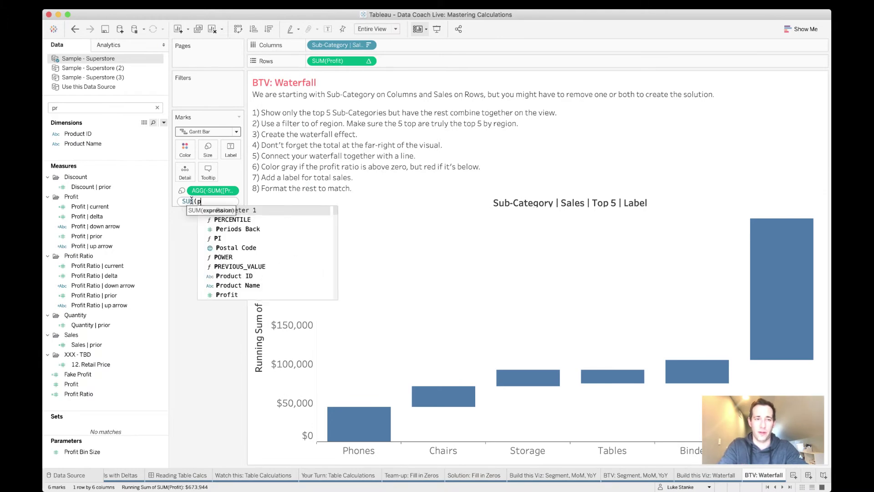
{"action": "key", "text": "Down"}
{"action": "key", "text": "Down"}
{"action": "key", "text": "Return"}
{"action": "type", "text": ")"}
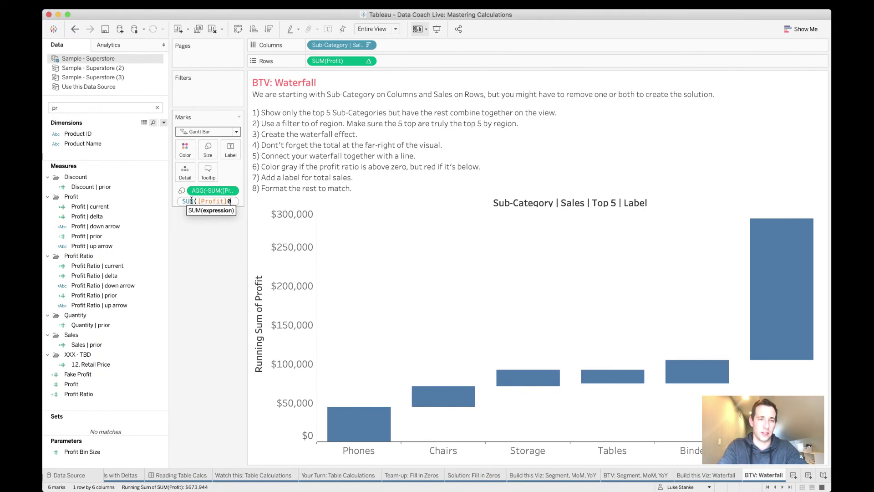
{"action": "type", "text": ")"}
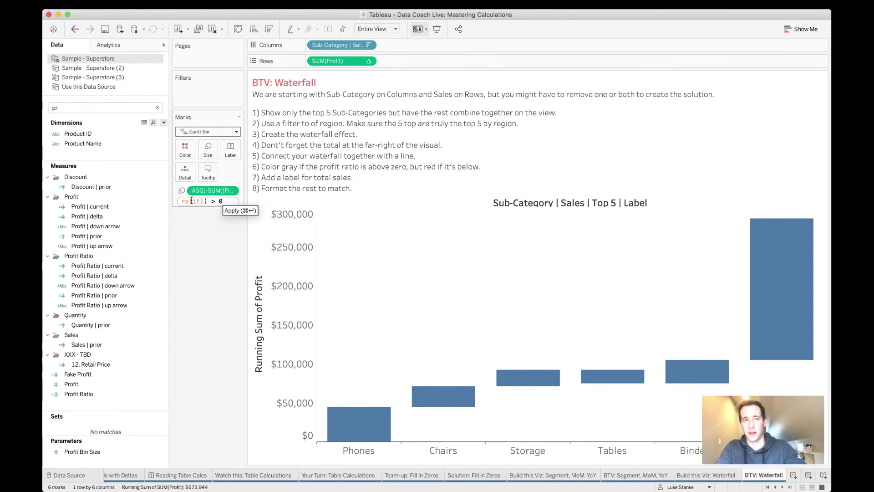
{"action": "key", "text": "Left"}
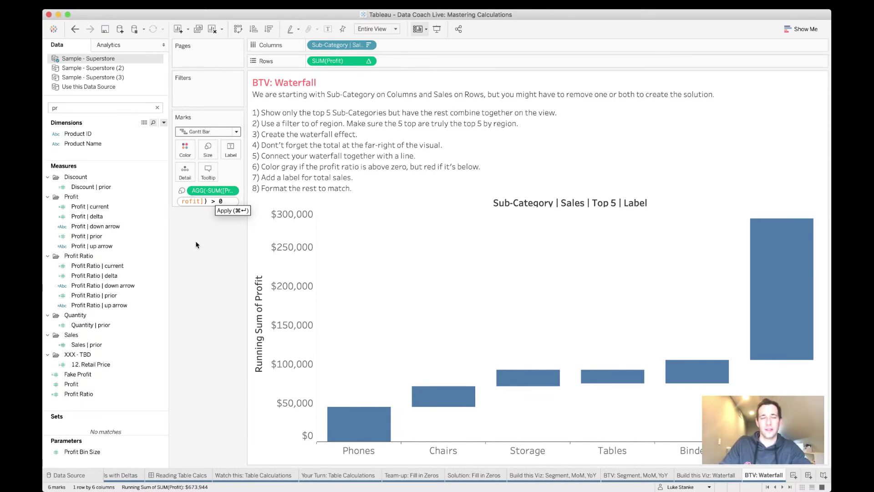
{"action": "key", "text": "Return"}
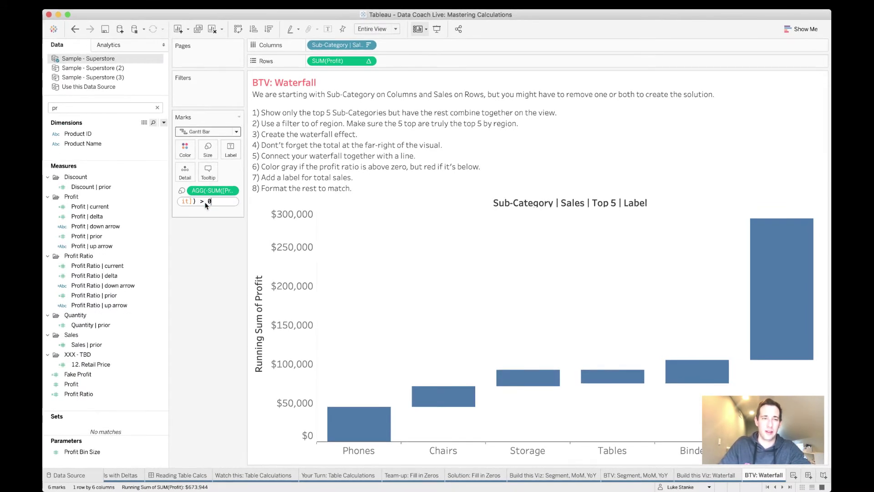
{"action": "left_click_drag", "start_coordinate": [207, 202], "coordinate": [185, 151]}
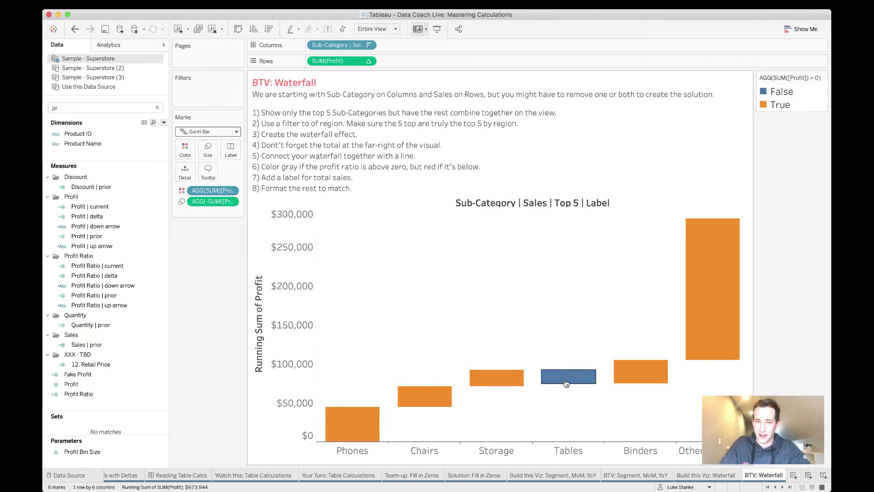
Step: Edit the mark colors so False is red and True is gray, and apply them
{"action": "left_click", "coordinate": [186, 149]}
{"action": "left_click", "coordinate": [210, 179]}
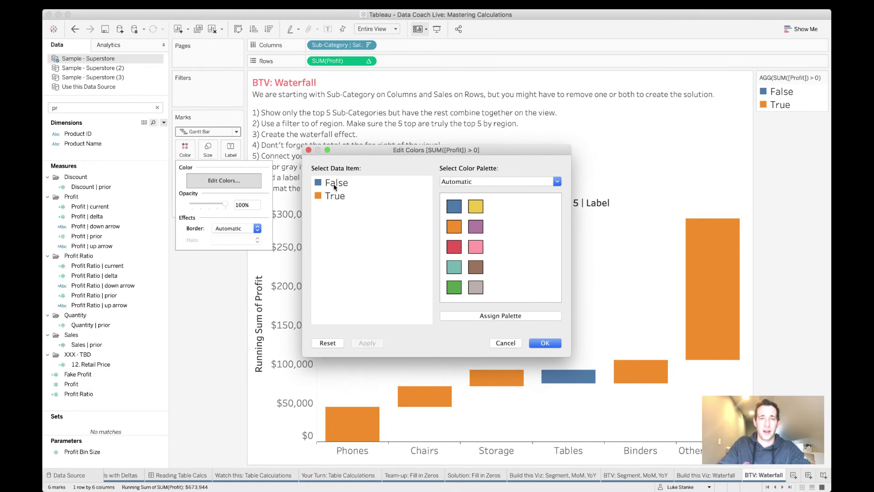
{"action": "left_click", "coordinate": [337, 197]}
{"action": "left_click", "coordinate": [454, 246]}
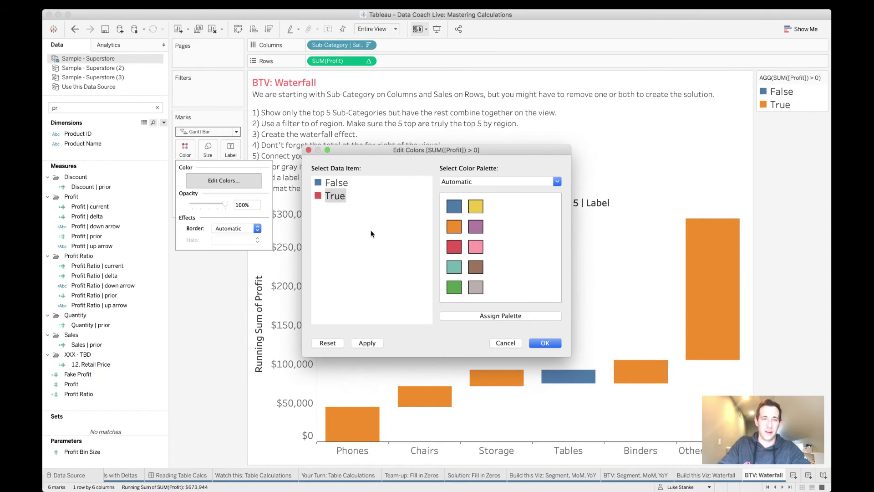
{"action": "left_click", "coordinate": [336, 183]}
{"action": "left_click", "coordinate": [454, 246]}
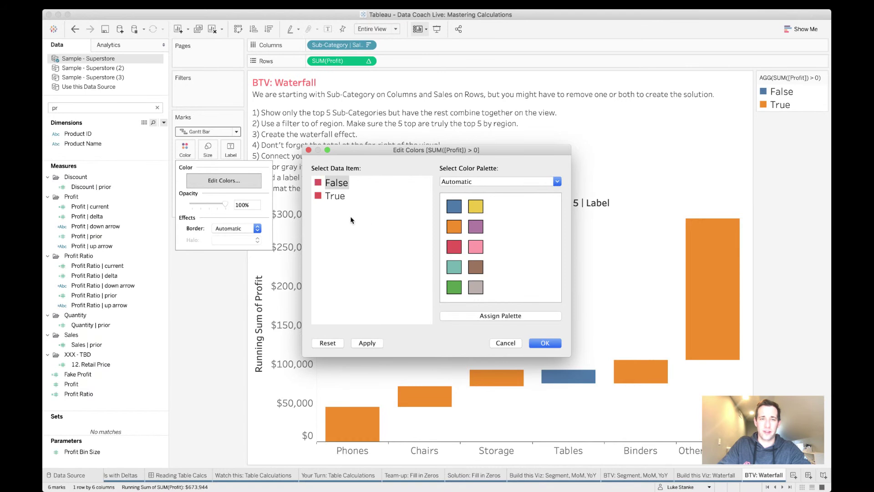
{"action": "left_click", "coordinate": [475, 287]}
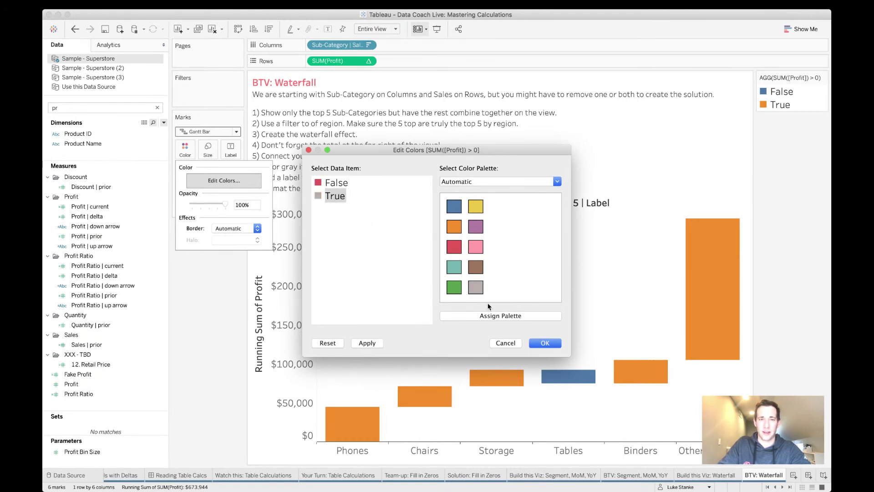
{"action": "left_click", "coordinate": [538, 345]}
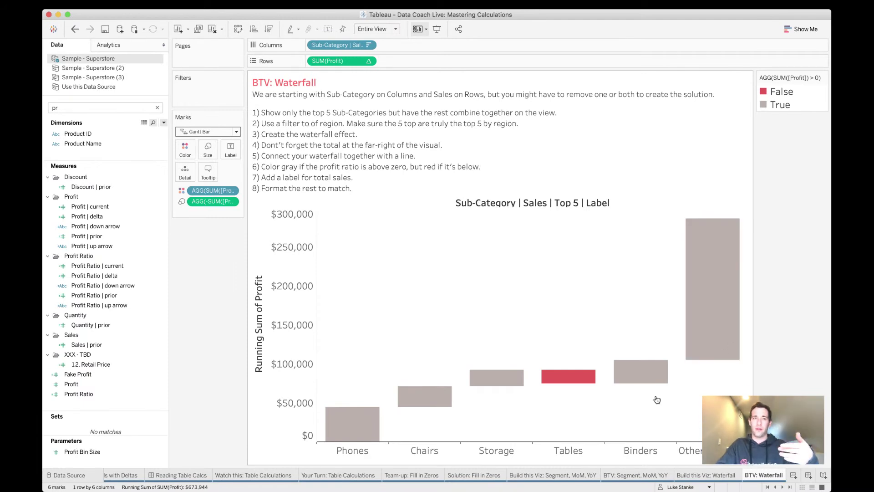
Step: Turn on row grand totals for the waterfall chart
{"action": "left_click", "coordinate": [236, 5]}
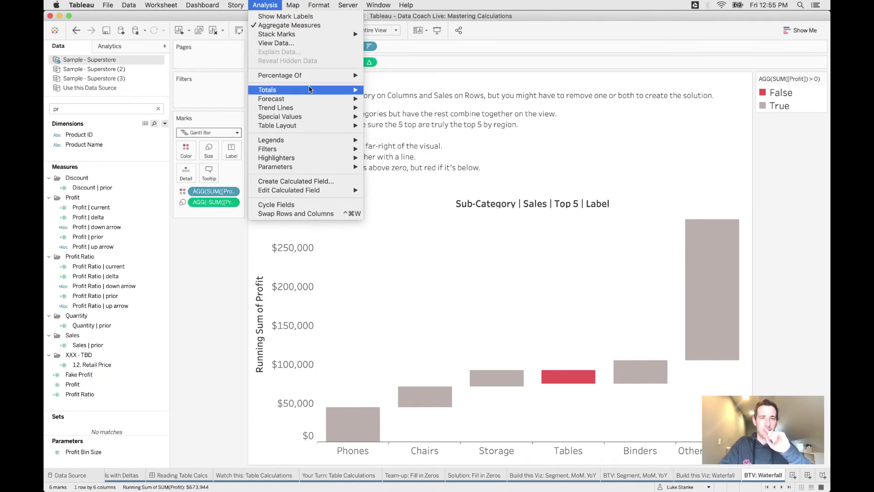
{"action": "mouse_move", "coordinate": [311, 91]}
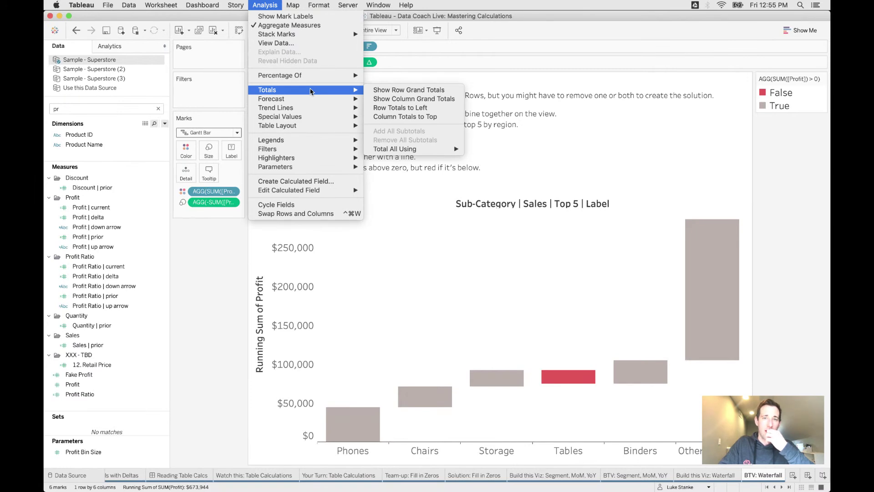
{"action": "left_click", "coordinate": [376, 90]}
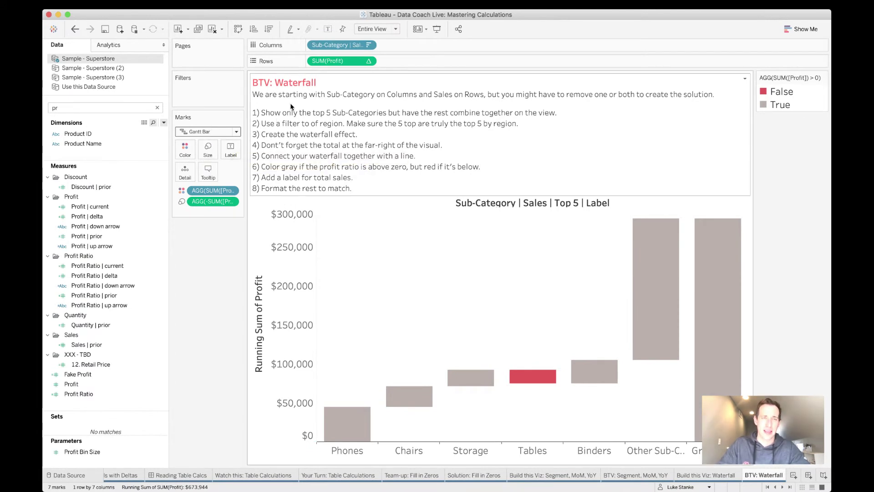
Step: Search the data fields for "prof" and add Profit as the label on the bars
{"action": "left_click", "coordinate": [60, 109]}
{"action": "type", "text": "prof"}
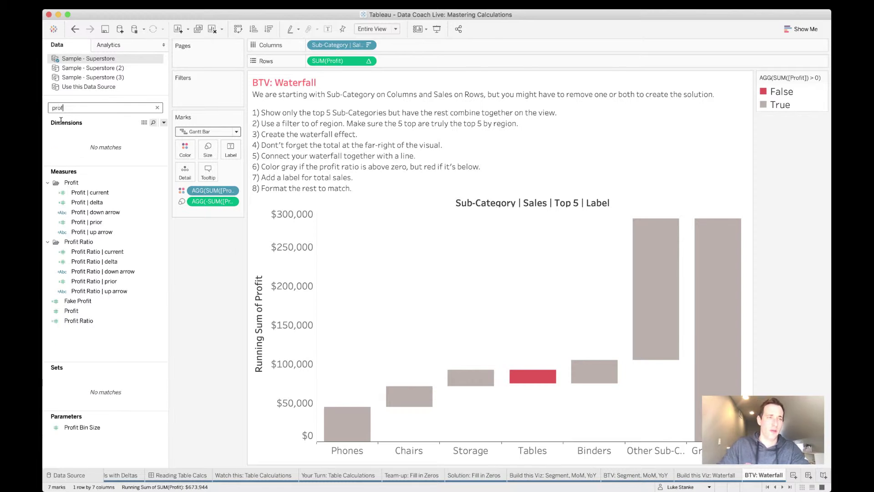
{"action": "left_click_drag", "start_coordinate": [72, 311], "coordinate": [235, 141]}
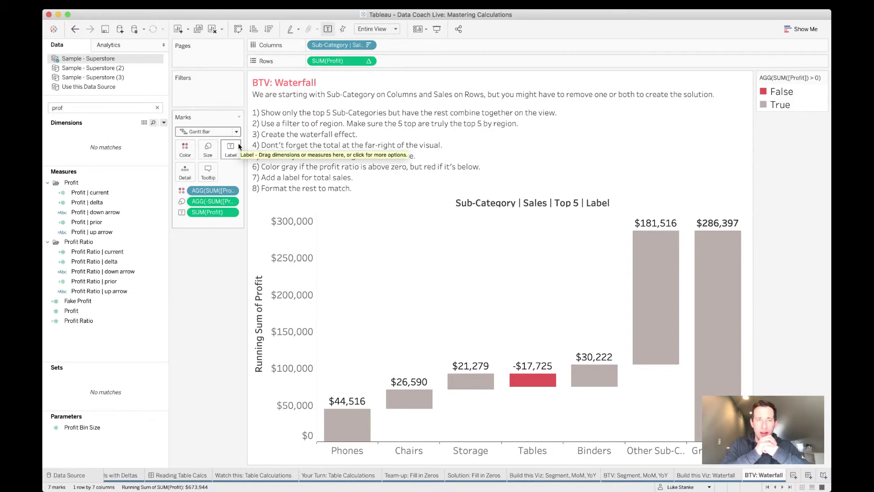
Step: Set the mark labels' vertical alignment to middle and close the label settings
{"action": "left_click", "coordinate": [239, 144]}
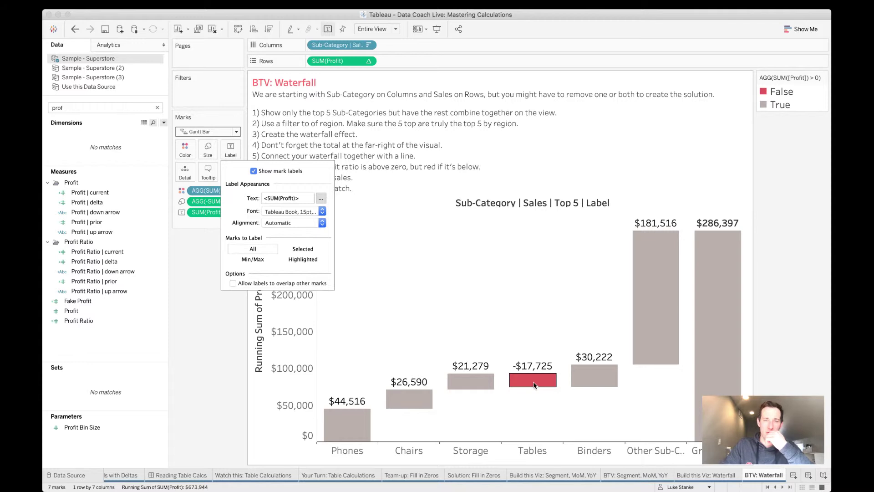
{"action": "left_click", "coordinate": [286, 224]}
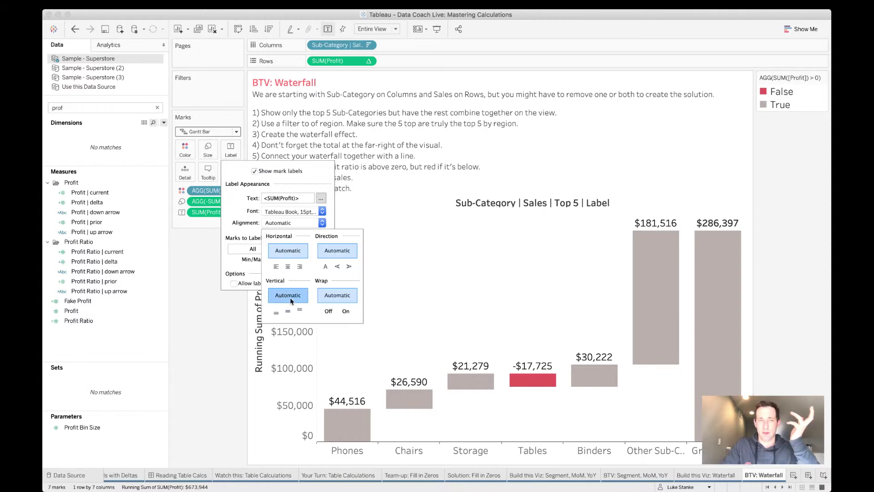
{"action": "left_click", "coordinate": [288, 311]}
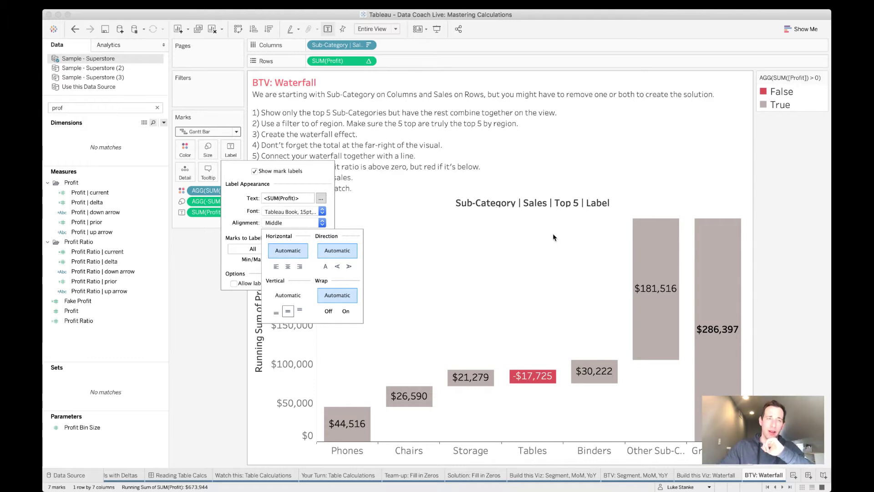
{"action": "left_click", "coordinate": [300, 122]}
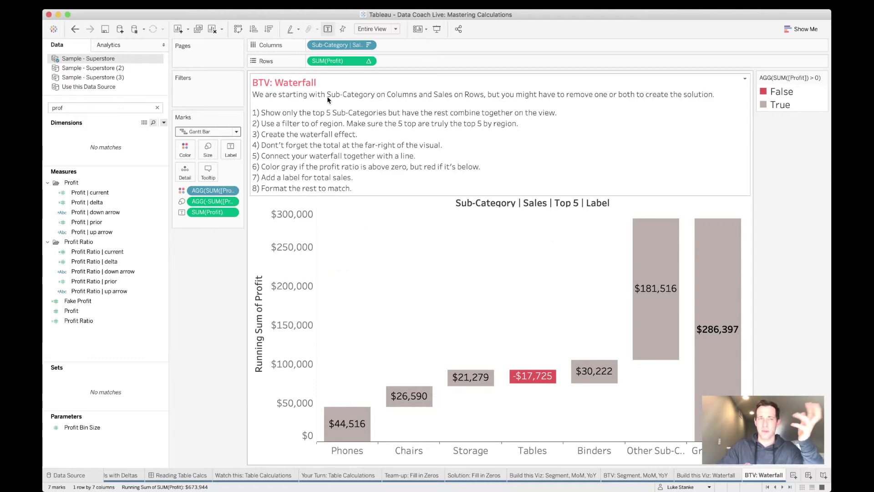
Step: Remove the minus sign from the bar size calculation so it reads SUM([Profit])
{"action": "double_click", "coordinate": [214, 201]}
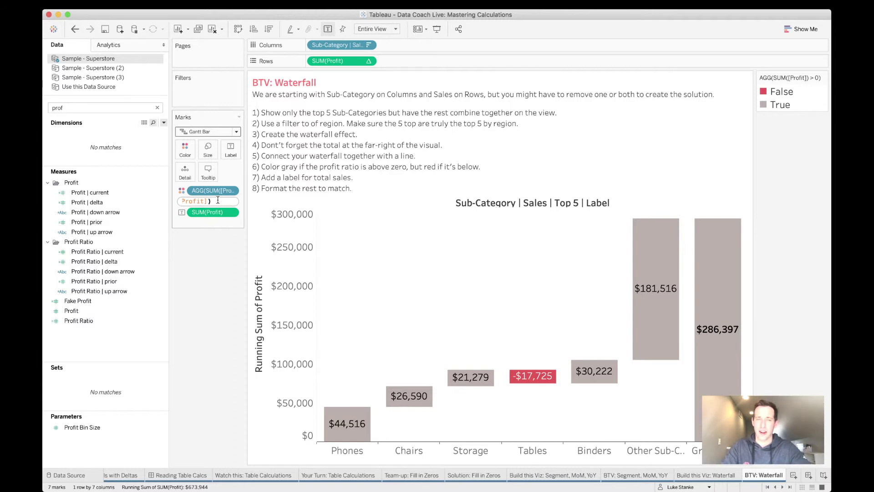
{"action": "left_click", "coordinate": [218, 200]}
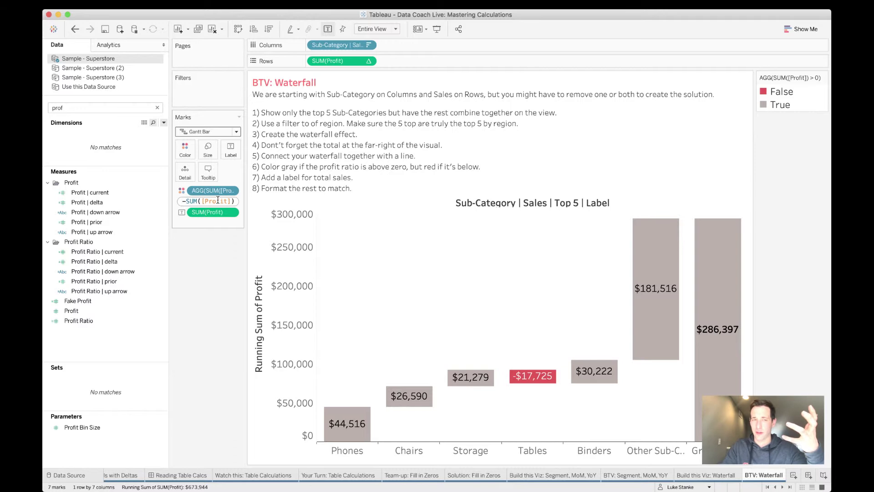
{"action": "key", "text": "Delete"}
{"action": "key", "text": "Return"}
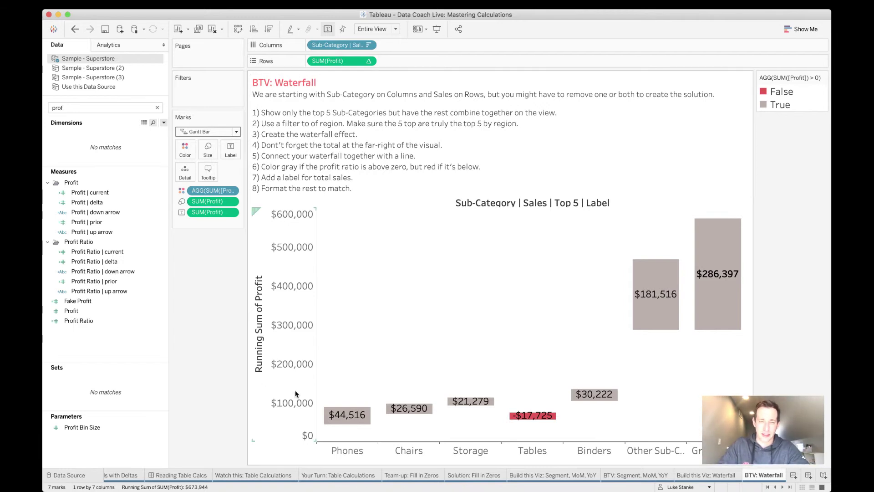
{"action": "double_click", "coordinate": [327, 62]}
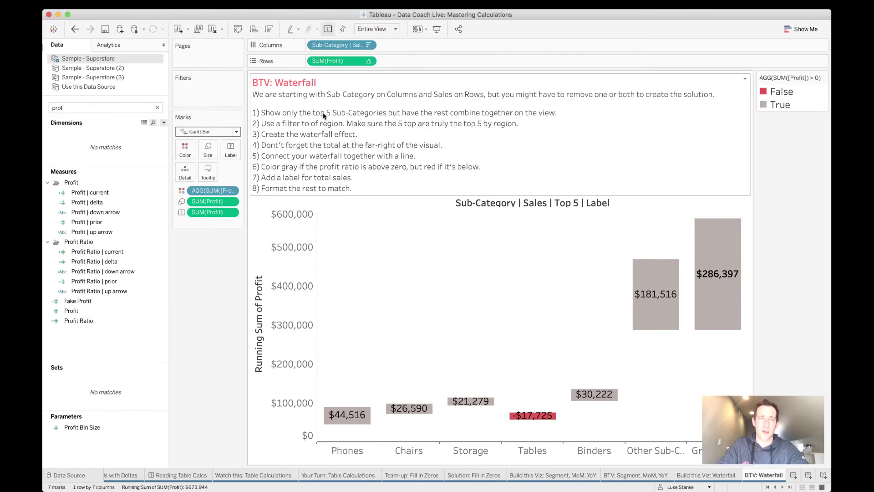
{"action": "key", "text": "Return"}
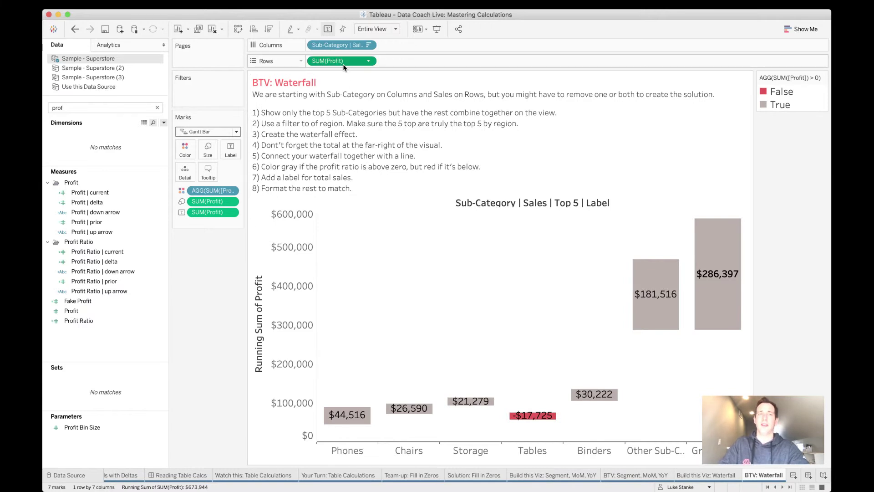
Step: Review the RUNNING_SUM(SUM([Profit])) formula on Rows and save it to the data source as a reusable calculated field
{"action": "double_click", "coordinate": [344, 63]}
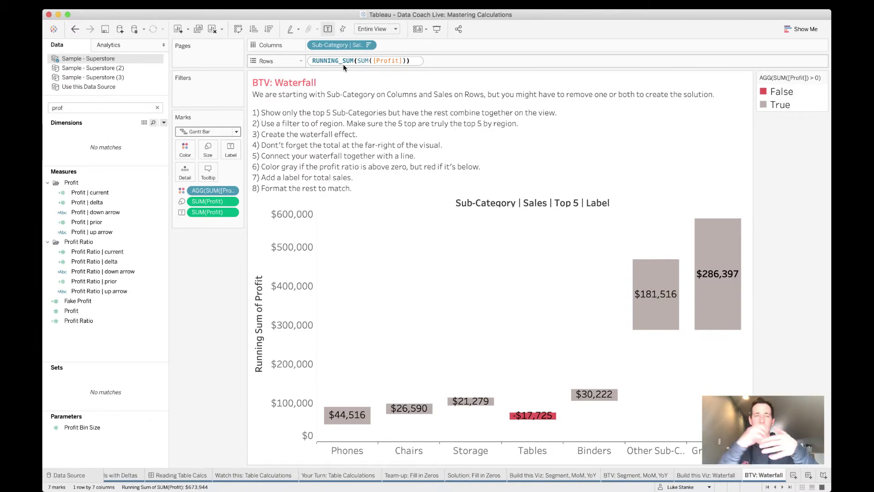
{"action": "key", "text": "Return"}
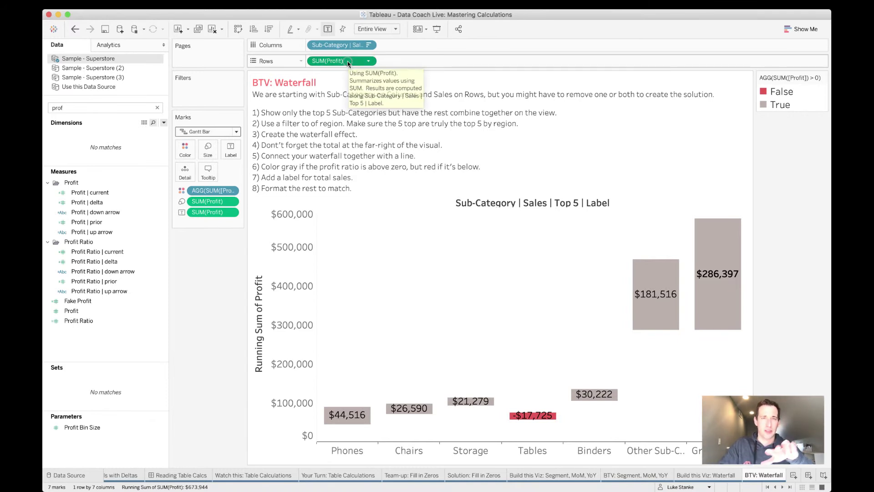
{"action": "left_click_drag", "start_coordinate": [348, 61], "coordinate": [126, 200]}
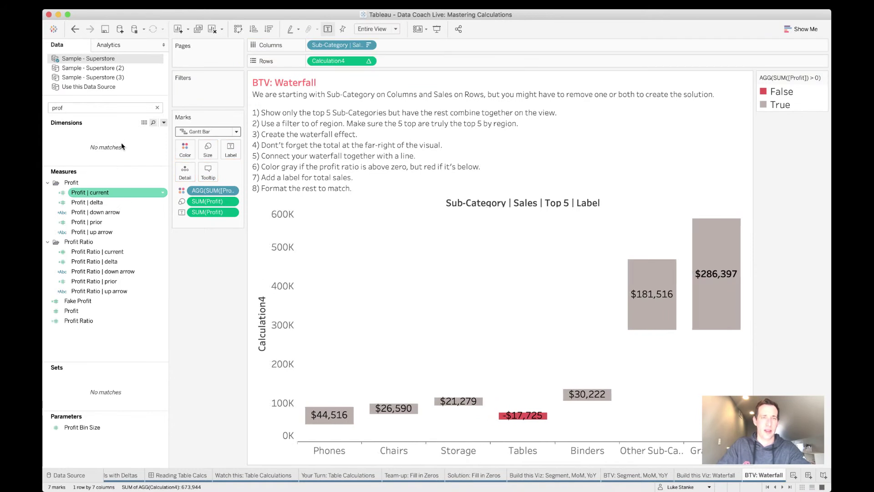
Step: Search the data fields for "calc" and rename Calculation4 as "Profit | Running Sum"
{"action": "double_click", "coordinate": [83, 109]}
{"action": "type", "text": "cal"}
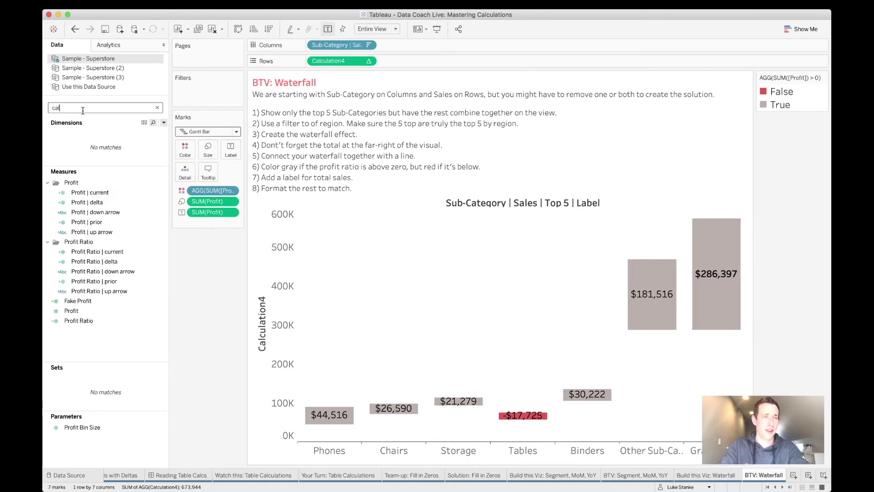
{"action": "type", "text": "c"}
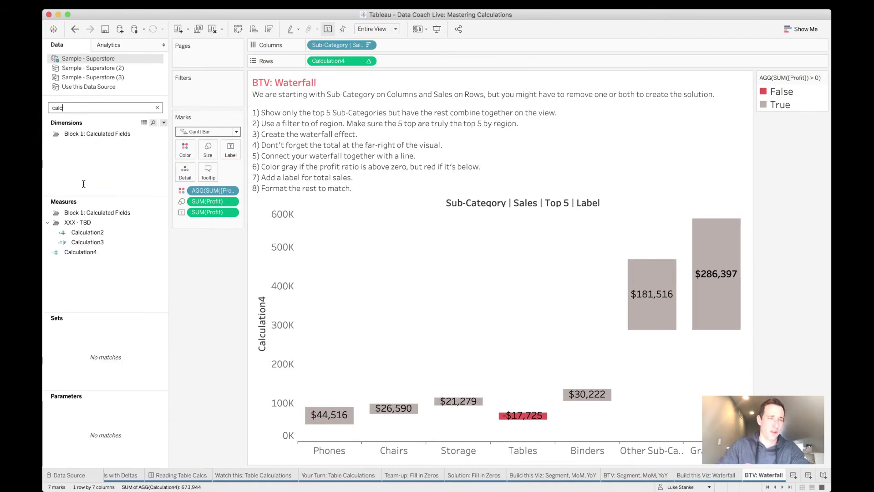
{"action": "right_click", "coordinate": [71, 253]}
{"action": "left_click", "coordinate": [85, 299]}
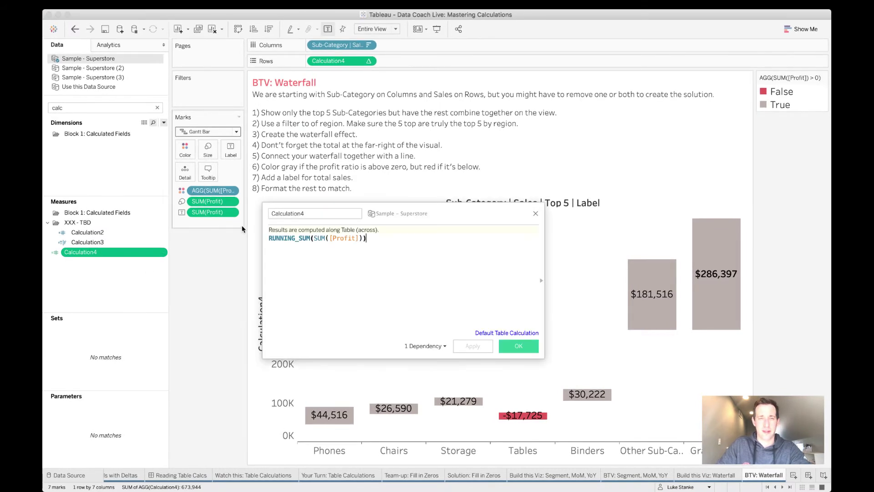
{"action": "double_click", "coordinate": [290, 217]}
{"action": "type", "text": "Profit | Running Sum"}
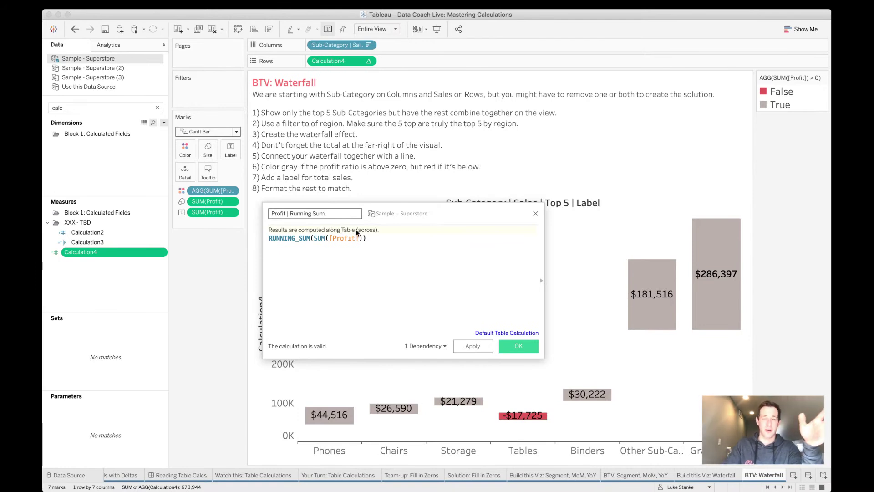
{"action": "left_click", "coordinate": [521, 346]}
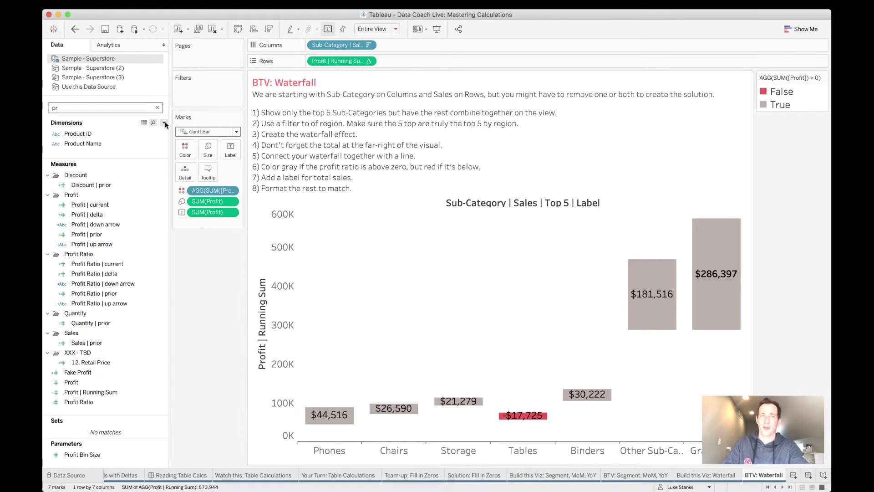
{"action": "double_click", "coordinate": [321, 62]}
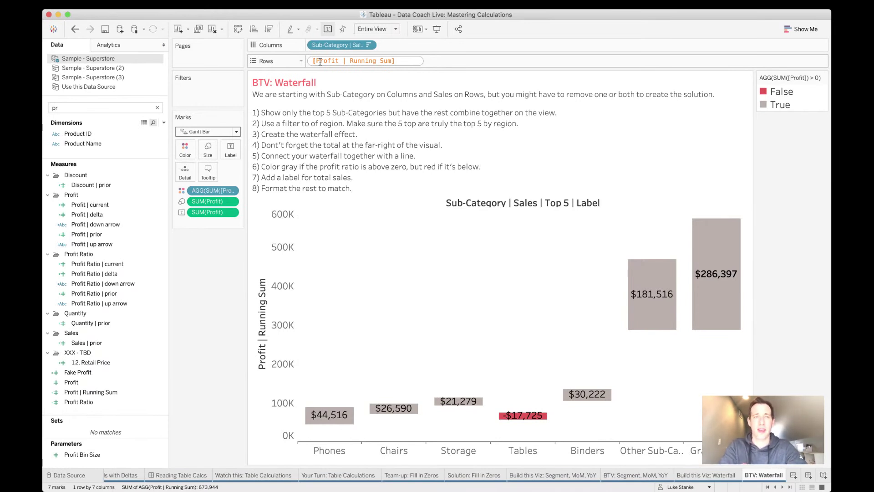
{"action": "type", "text": "LOO"}
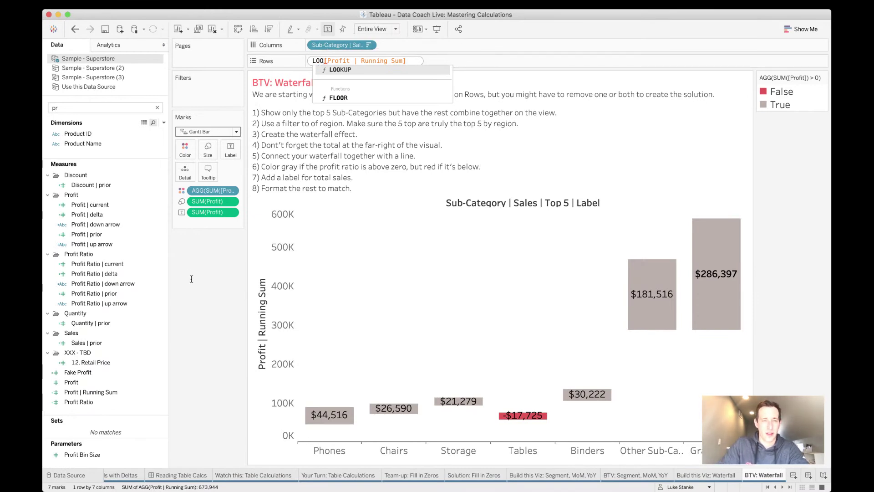
{"action": "key", "text": "Return"}
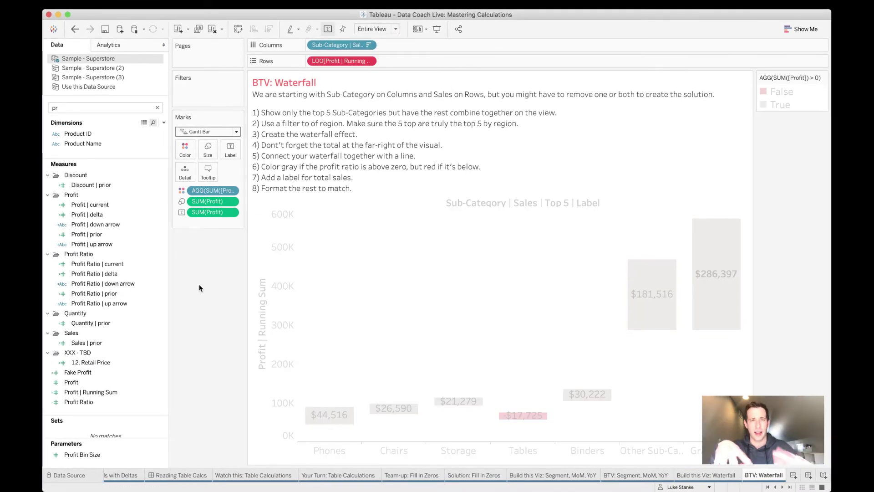
{"action": "key", "text": "super+z"}
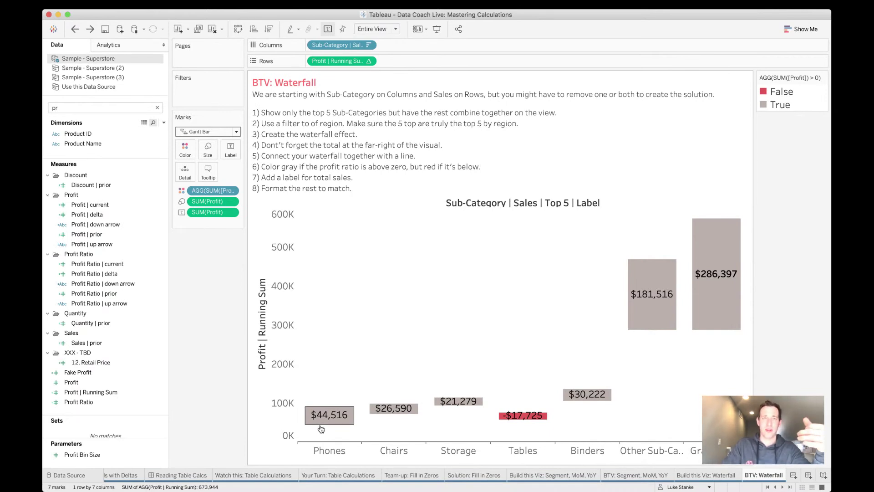
{"action": "double_click", "coordinate": [326, 62]}
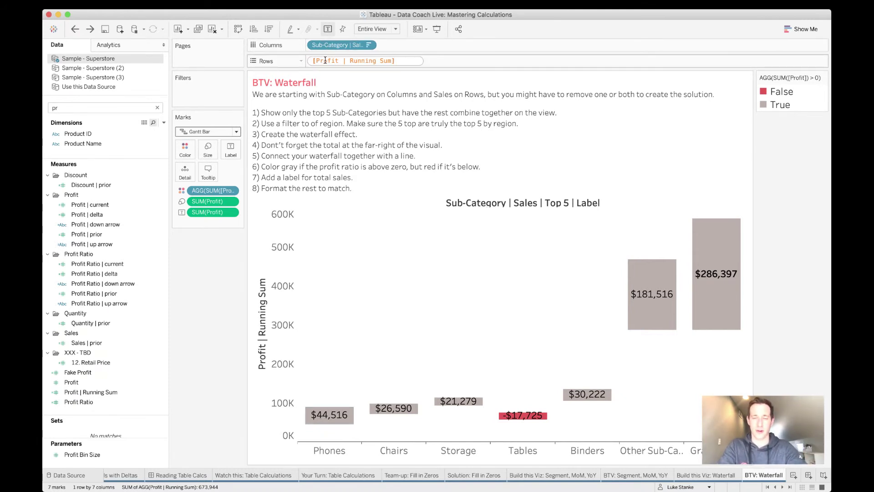
{"action": "type", "text": "LOO"}
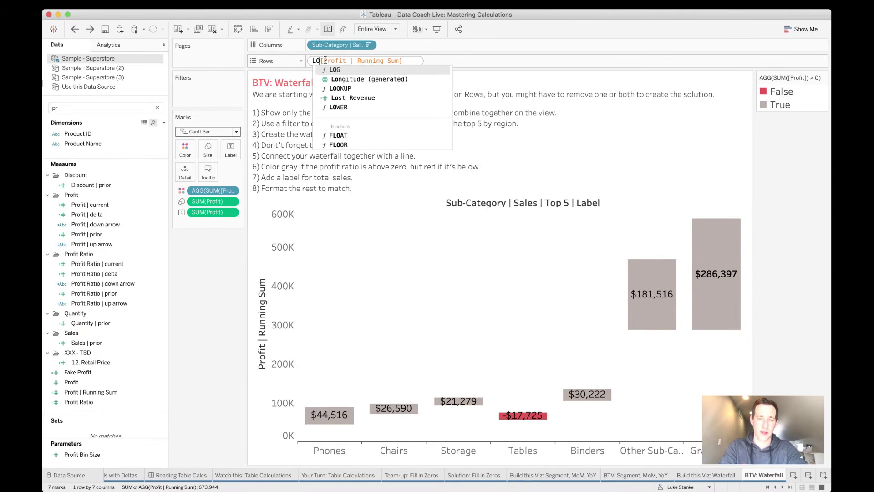
{"action": "key", "text": "Return"}
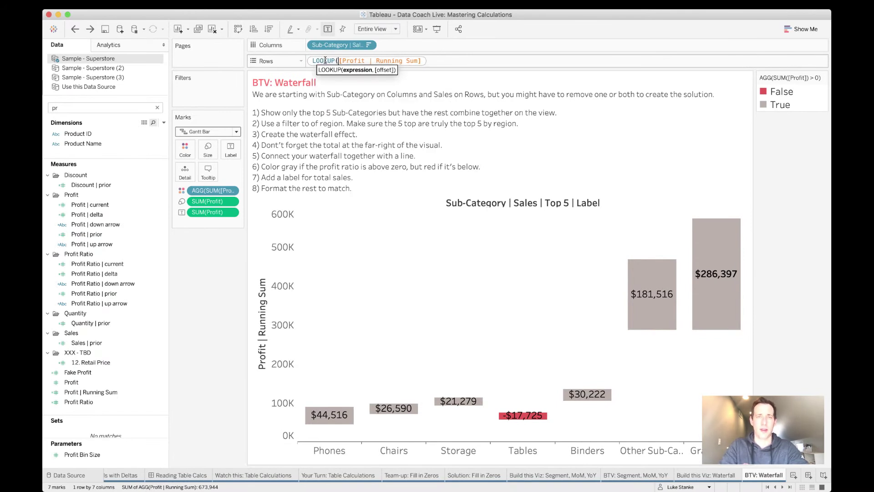
{"action": "key", "text": "End"}
{"action": "key", "text": "Home"}
{"action": "key", "text": "Return"}
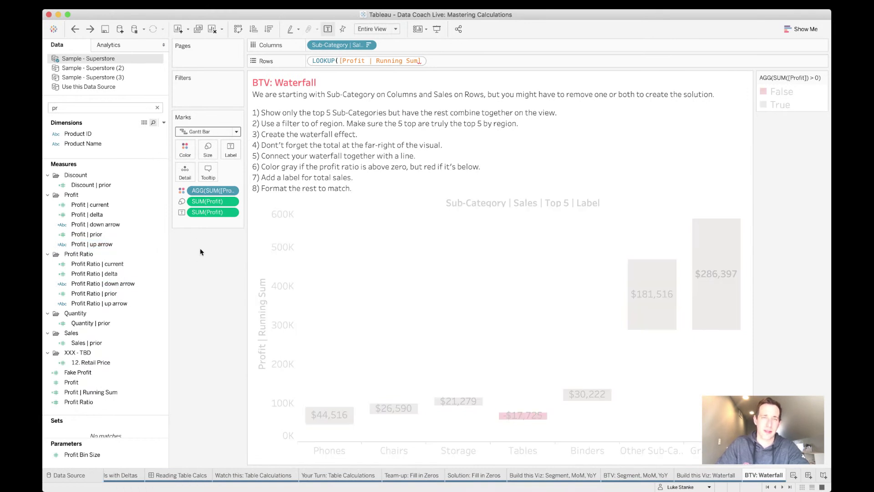
Step: Create a new calculated field named "Profit | Waterfall Chart Rows"
{"action": "left_click", "coordinate": [164, 123]}
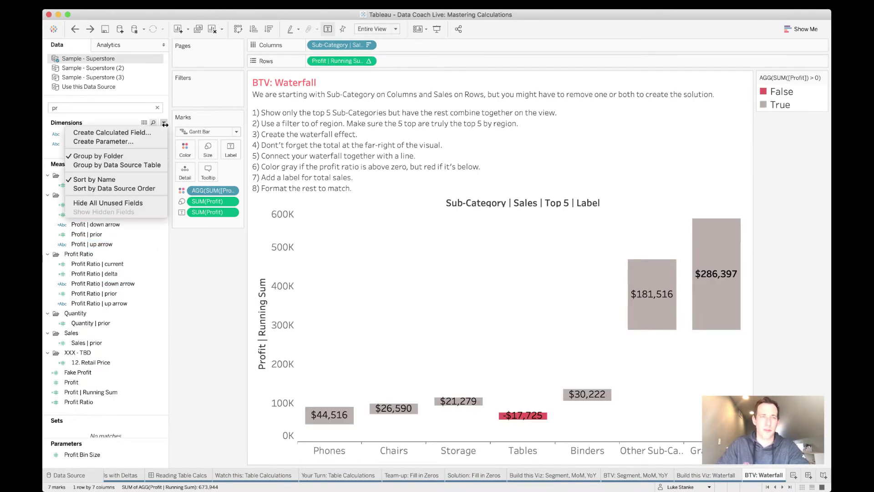
{"action": "left_click", "coordinate": [112, 132]}
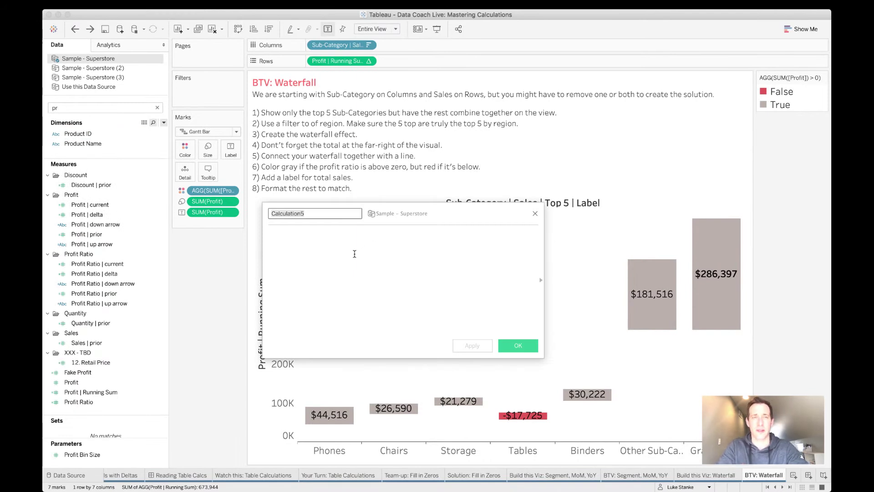
{"action": "type", "text": "Profit | Waterf"}
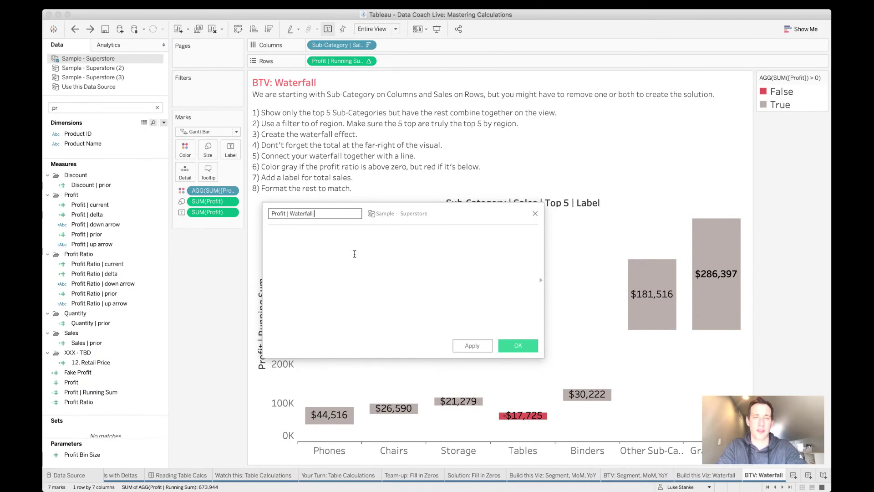
{"action": "left_click", "coordinate": [354, 253]}
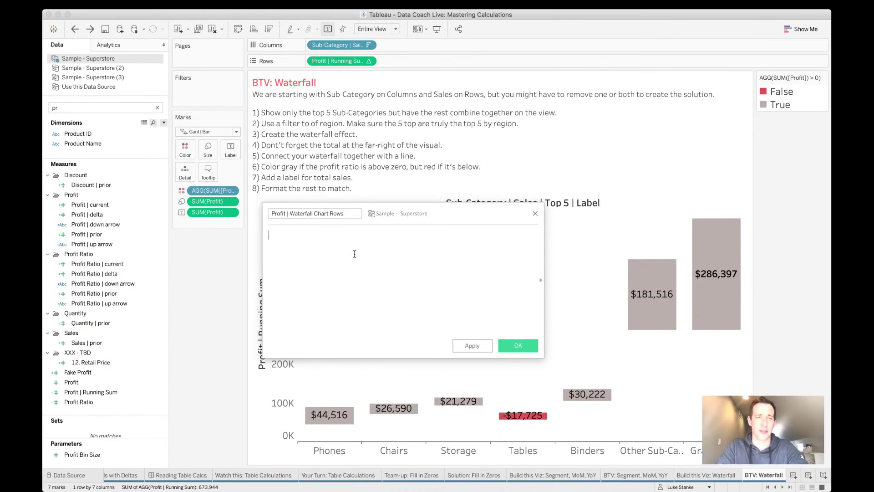
Step: Enter the formula ZN(LOOKUP([Profit | Running Sum], -1)) for the waterfall rows field and apply it
{"action": "type", "text": "LOOK"}
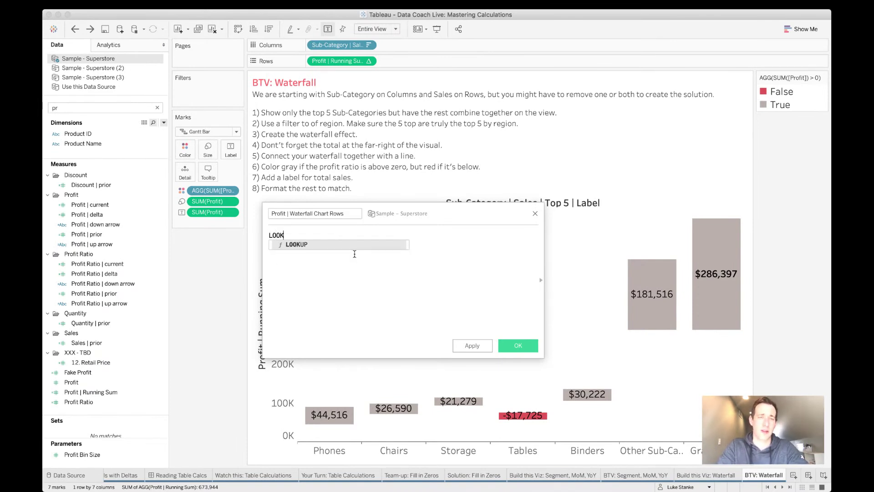
{"action": "key", "text": "Return"}
{"action": "type", "text": "Pro"}
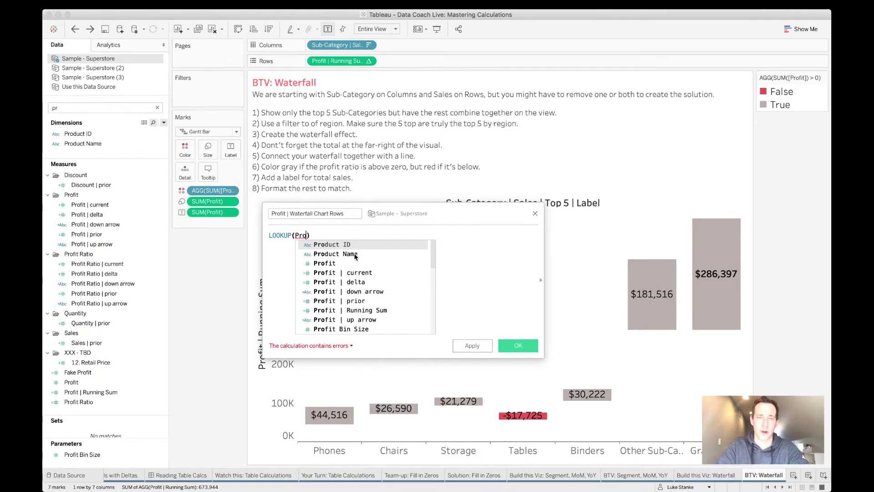
{"action": "key", "text": "Down"}
{"action": "key", "text": "Down"}
{"action": "key", "text": "Down"}
{"action": "key", "text": "Down"}
{"action": "key", "text": "Down"}
{"action": "key", "text": "Down"}
{"action": "key", "text": "Down"}
{"action": "key", "text": "Return"}
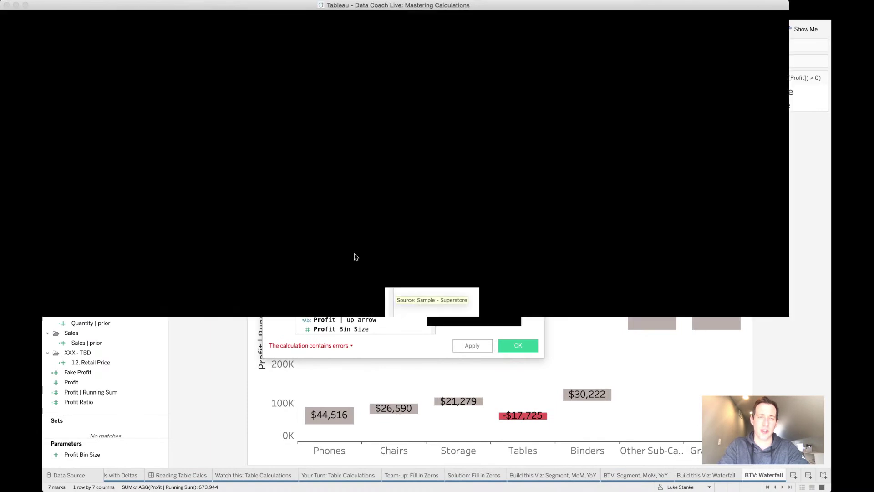
{"action": "type", "text": ", -1)"}
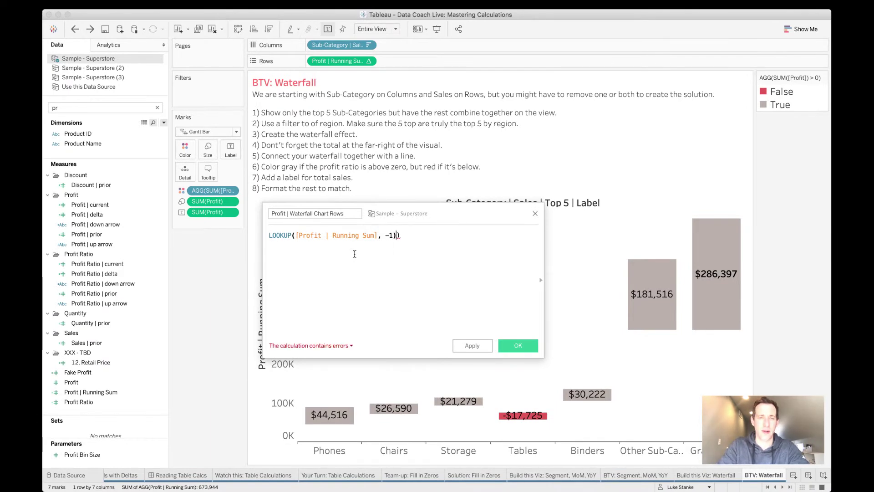
{"action": "type", "text": "ZN("}
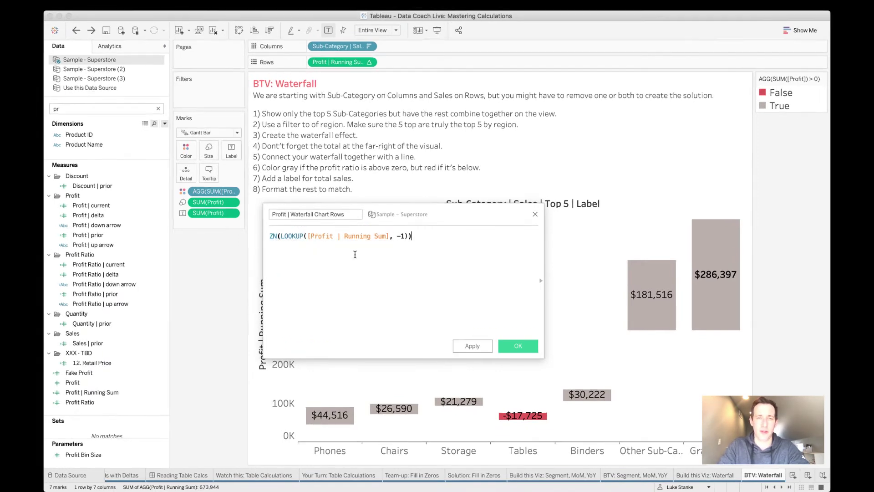
{"action": "key", "text": "End"}
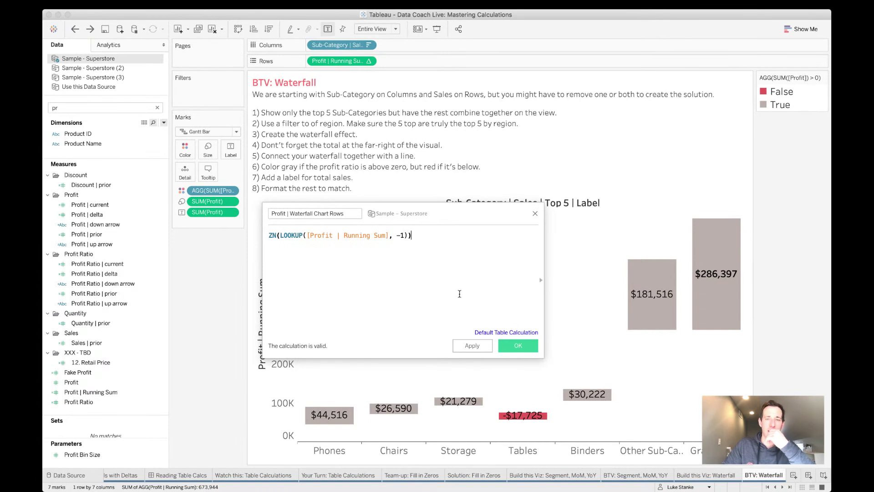
{"action": "left_click", "coordinate": [472, 345]}
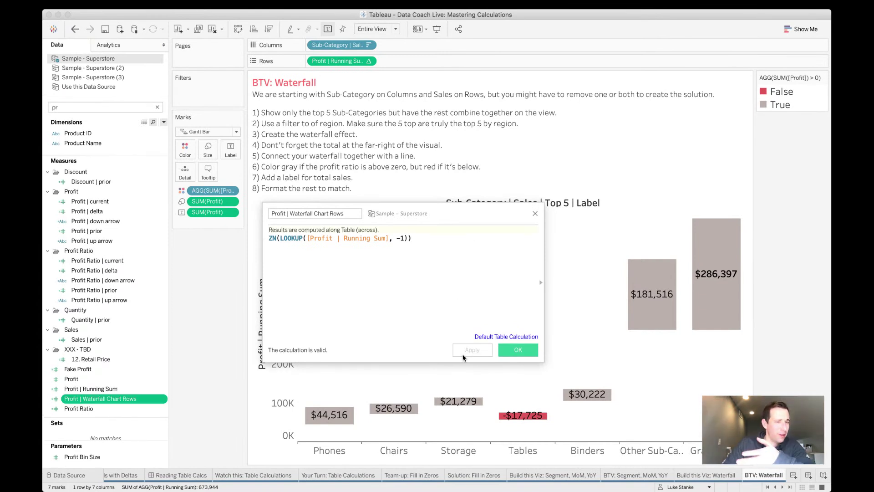
Step: Replace Profit | Running Sum on Rows with Profit | Waterfall Chart Rows, compare by undoing and redoing, and close the calculation editor
{"action": "left_click_drag", "start_coordinate": [109, 399], "coordinate": [355, 62]}
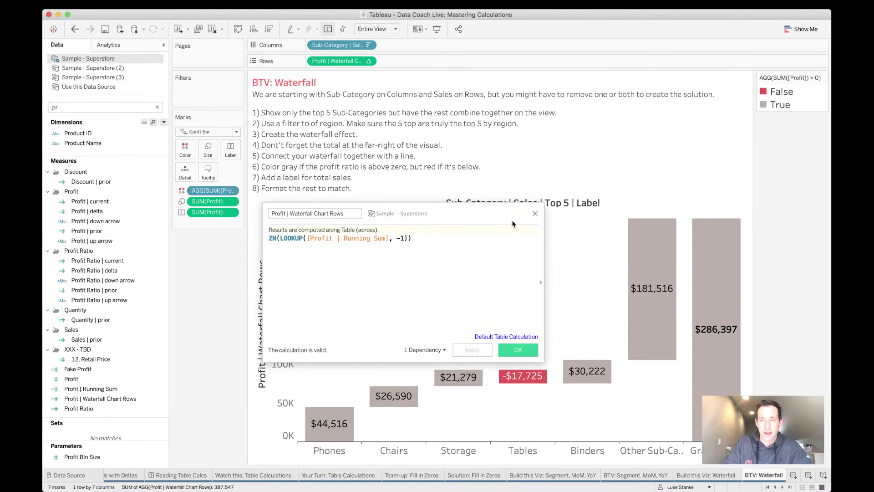
{"action": "key", "text": "ctrl+z"}
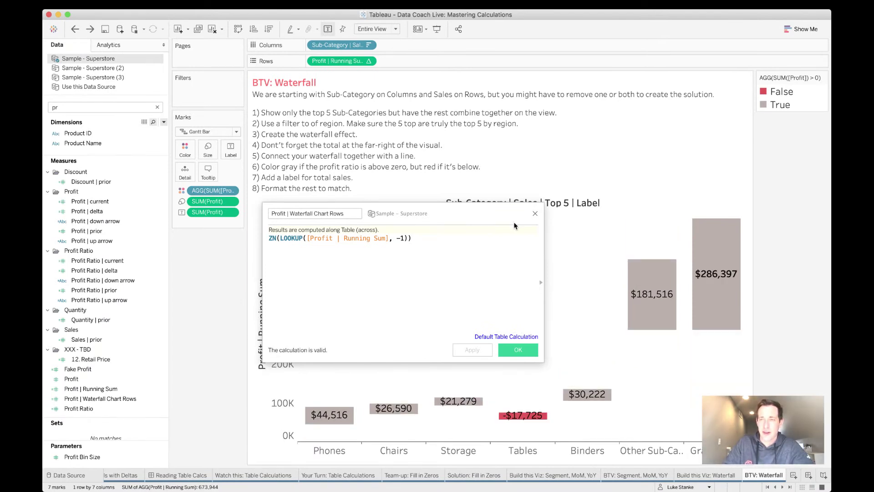
{"action": "key", "text": "ctrl+shift+z"}
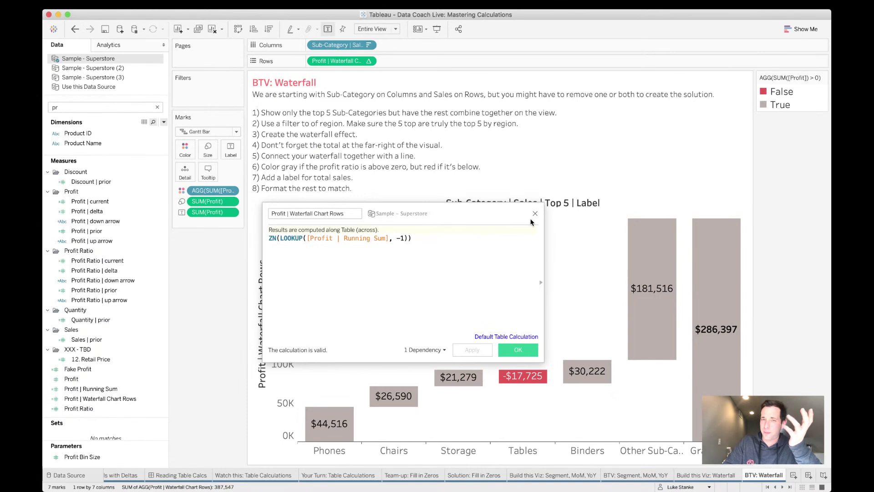
{"action": "left_click", "coordinate": [535, 214]}
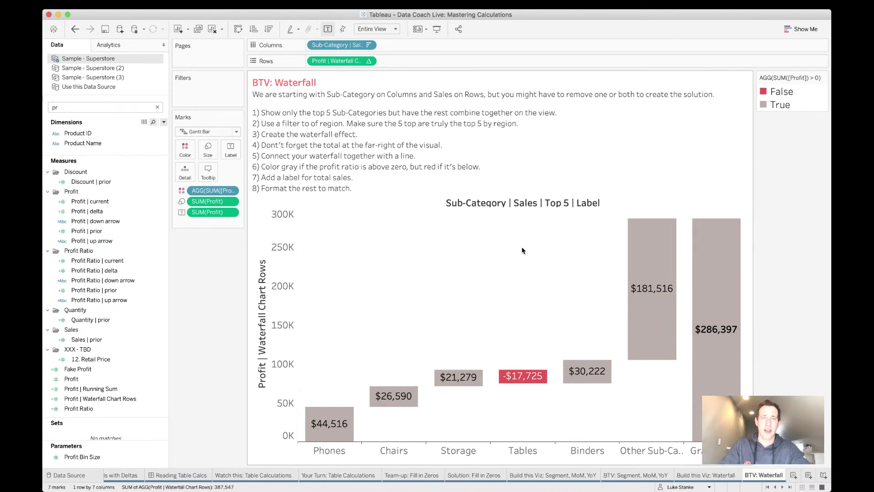
Step: Duplicate Profit | Waterfall Chart Rows on Rows and clear the label, size and color fields from the copy's marks
{"action": "left_click_drag", "start_coordinate": [346, 63], "coordinate": [381, 64]}
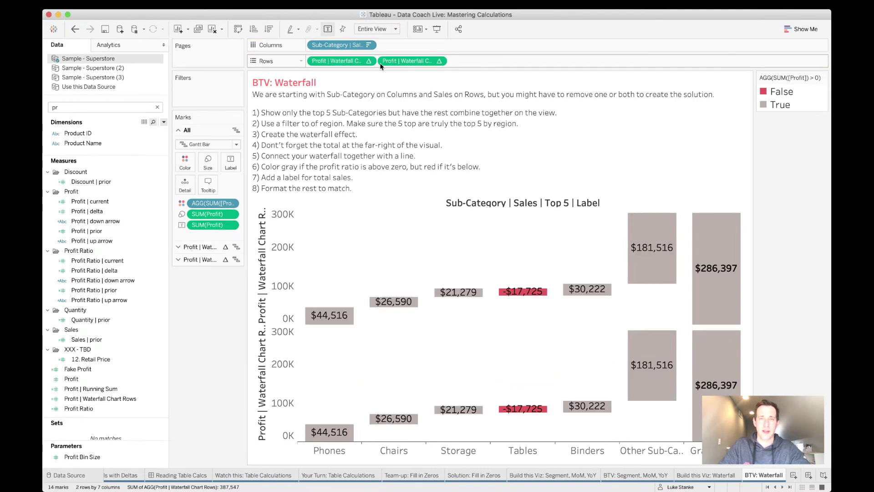
{"action": "left_click", "coordinate": [199, 259]}
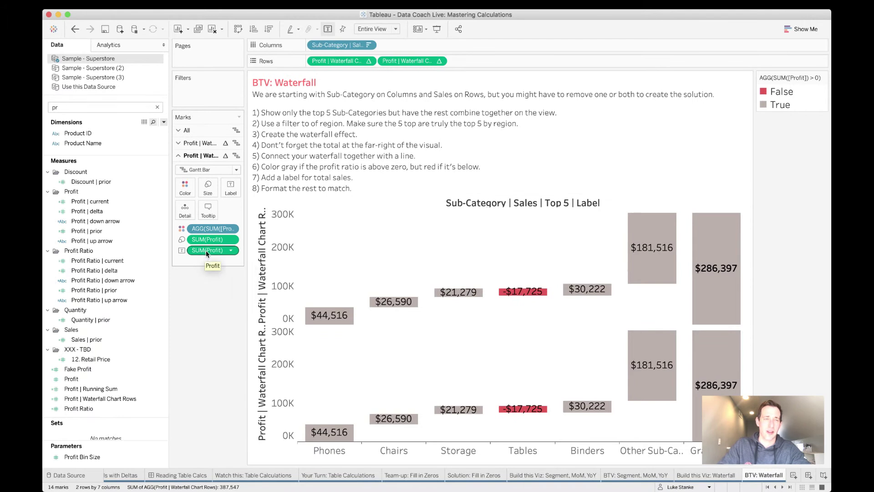
{"action": "left_click_drag", "start_coordinate": [200, 250], "coordinate": [196, 283]}
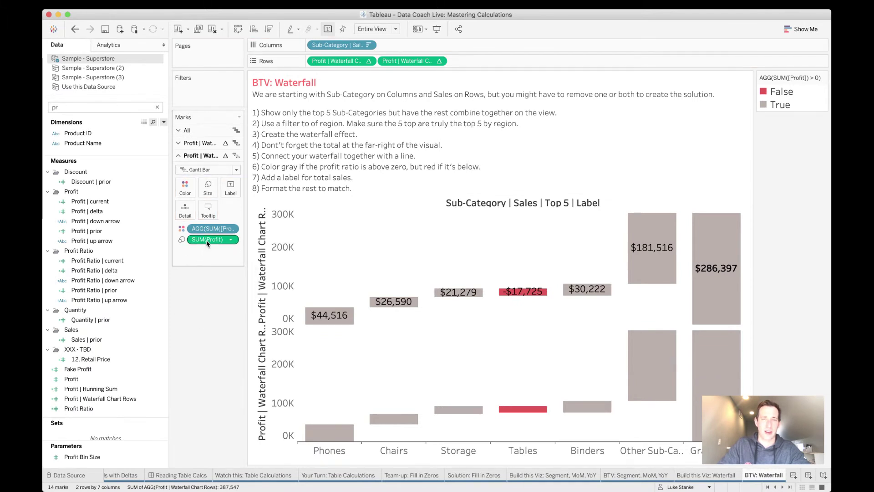
{"action": "left_click_drag", "start_coordinate": [207, 243], "coordinate": [210, 299]}
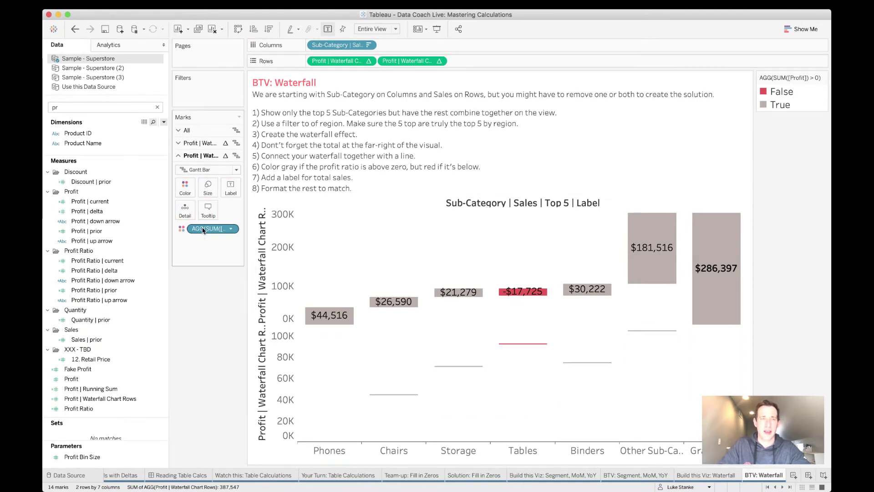
{"action": "left_click_drag", "start_coordinate": [202, 230], "coordinate": [217, 328]}
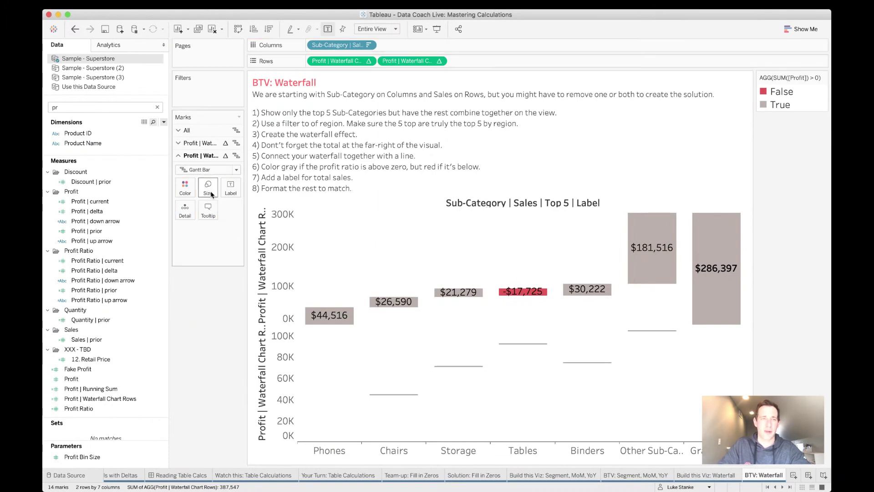
Step: Change the second Profit | Waterfall Chart Rows marks to Line with the step line type
{"action": "left_click", "coordinate": [219, 170]}
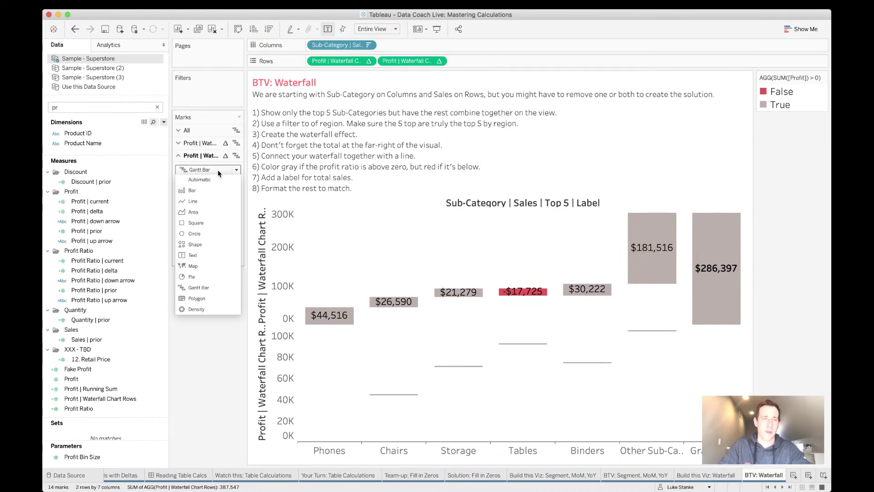
{"action": "left_click", "coordinate": [203, 205]}
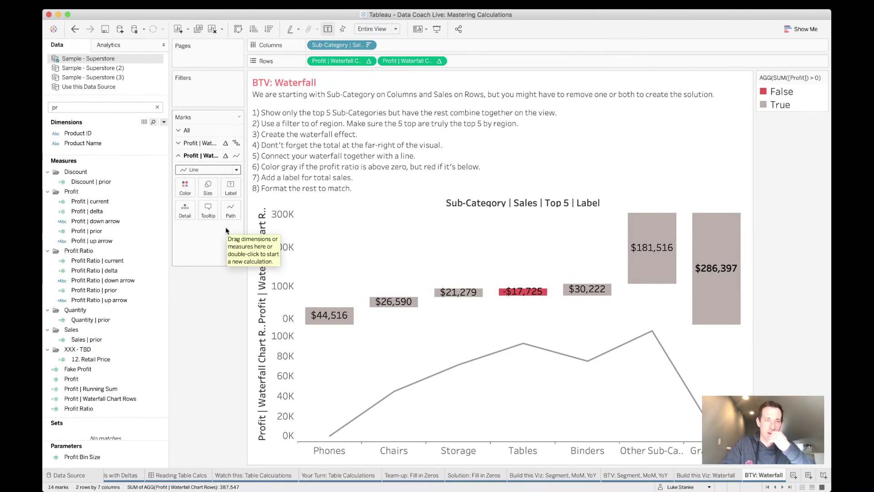
{"action": "left_click", "coordinate": [231, 209]}
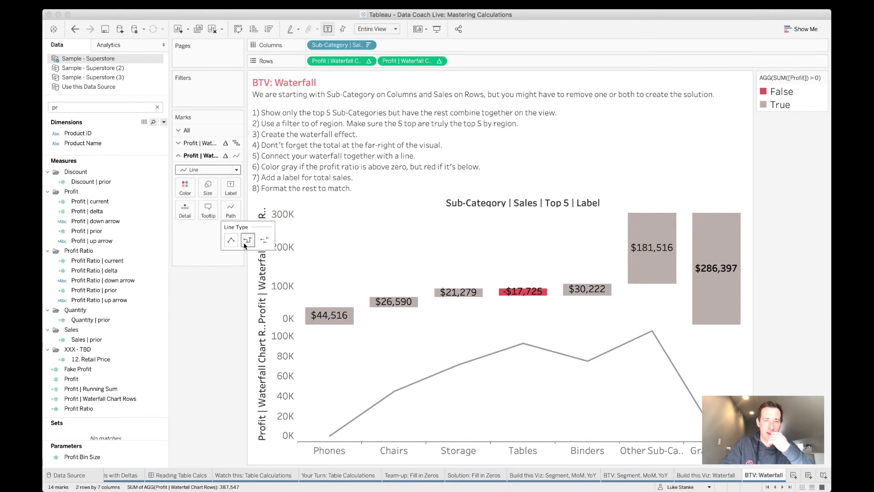
{"action": "left_click", "coordinate": [246, 243]}
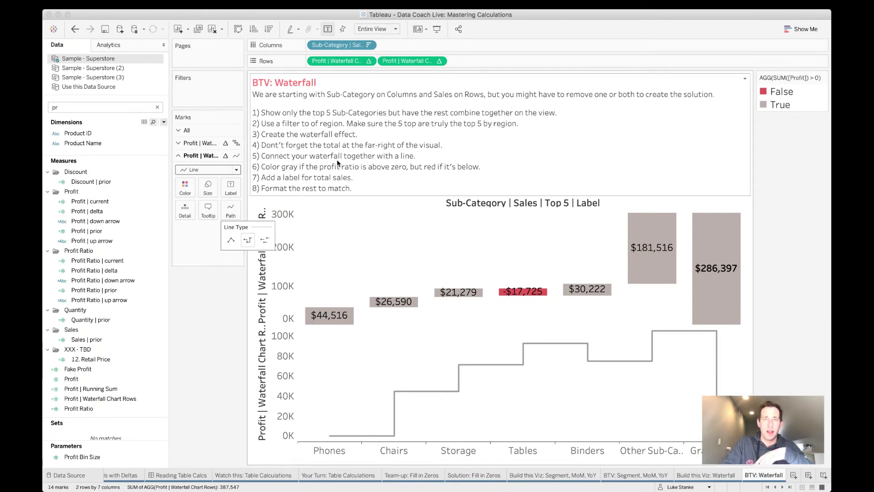
Step: Combine the two row measures as a dual axis and synchronize the axes
{"action": "right_click", "coordinate": [395, 62]}
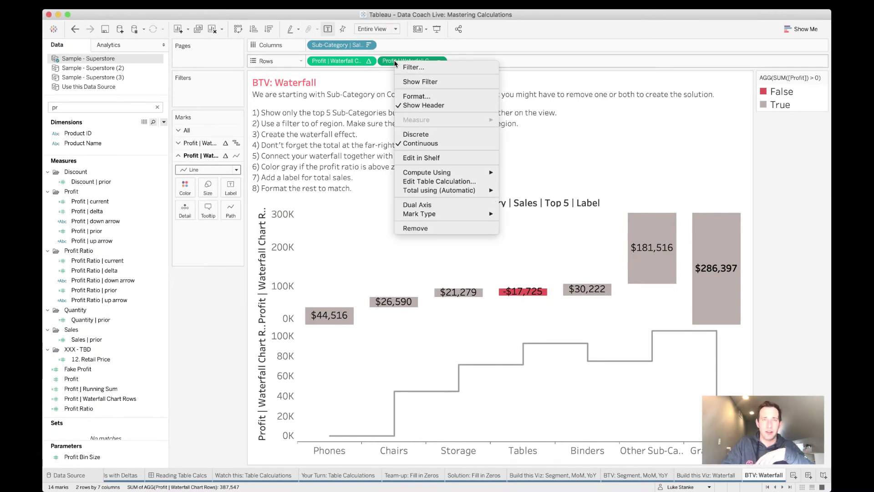
{"action": "left_click", "coordinate": [426, 205]}
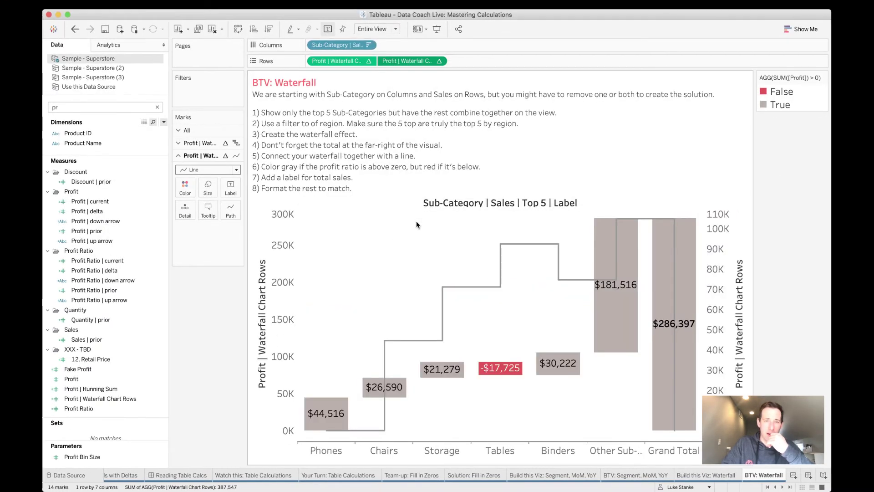
{"action": "right_click", "coordinate": [733, 326]}
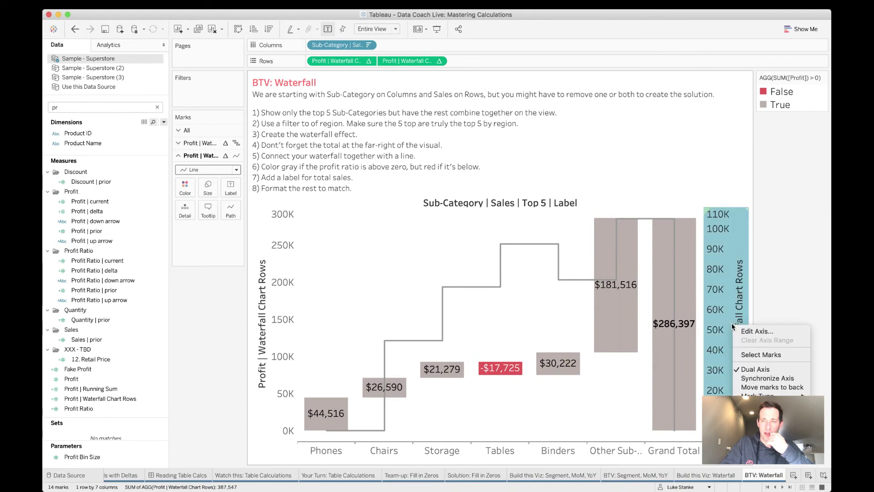
{"action": "left_click", "coordinate": [753, 379]}
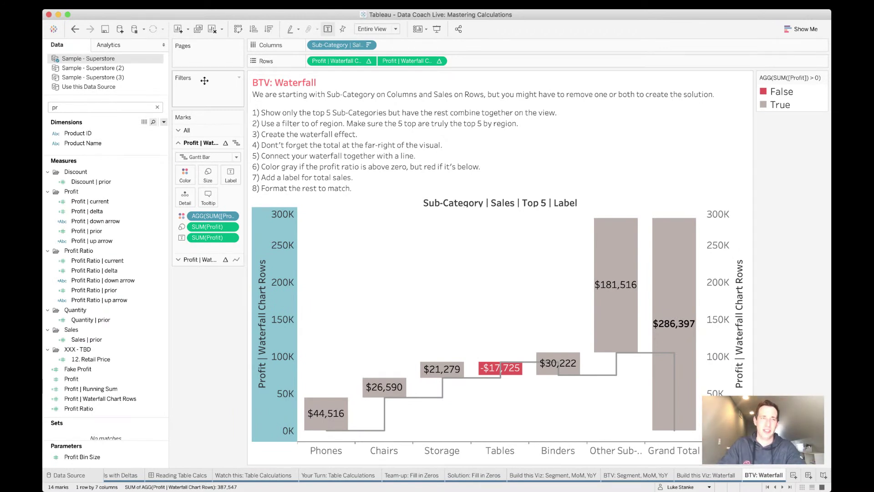
Step: Search the fields for "ru" and replace the second waterfall field on Rows with Profit | Running Sum, undoing and repeating the swap
{"action": "left_click", "coordinate": [69, 109]}
{"action": "key", "text": "BackSpace"}
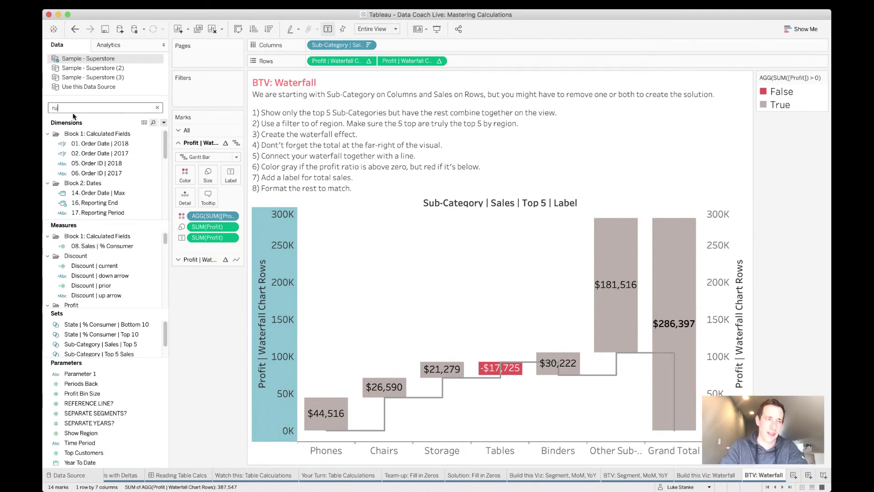
{"action": "left_click", "coordinate": [93, 220]}
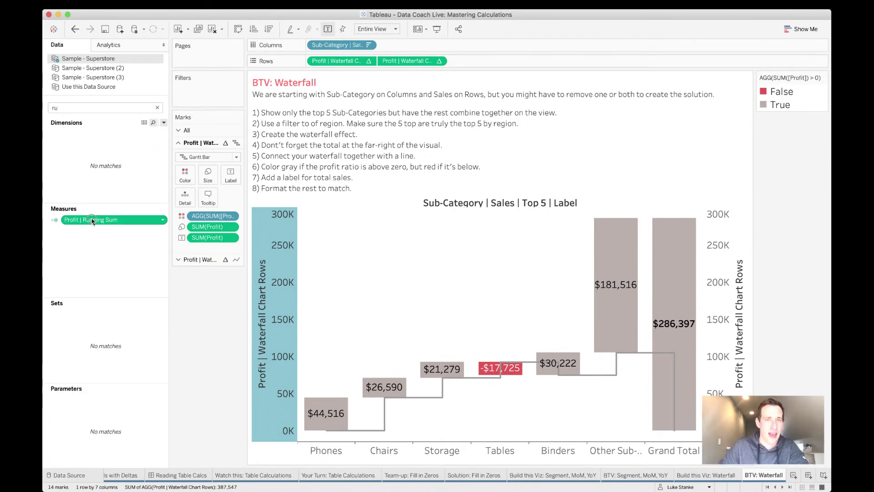
{"action": "left_click_drag", "start_coordinate": [92, 221], "coordinate": [405, 66]}
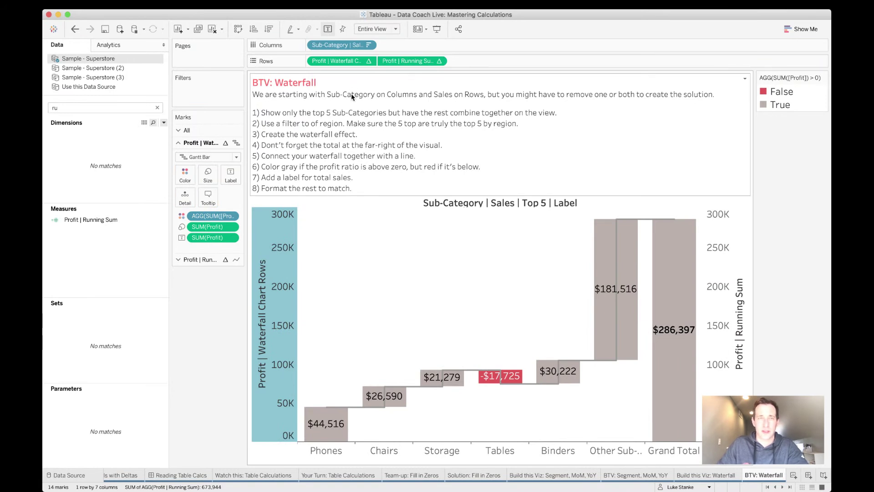
{"action": "key", "text": "super+z"}
{"action": "left_click", "coordinate": [101, 222]}
{"action": "left_click_drag", "start_coordinate": [101, 223], "coordinate": [411, 63]}
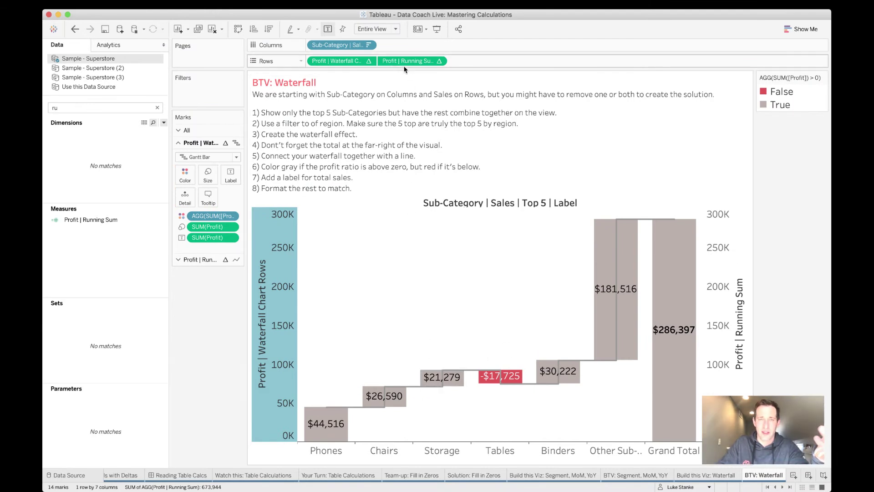
Step: Try placing Profit | Running Sum before Profit | Waterfall Chart Rows on Rows, and undo the reordering
{"action": "right_click", "coordinate": [719, 301]}
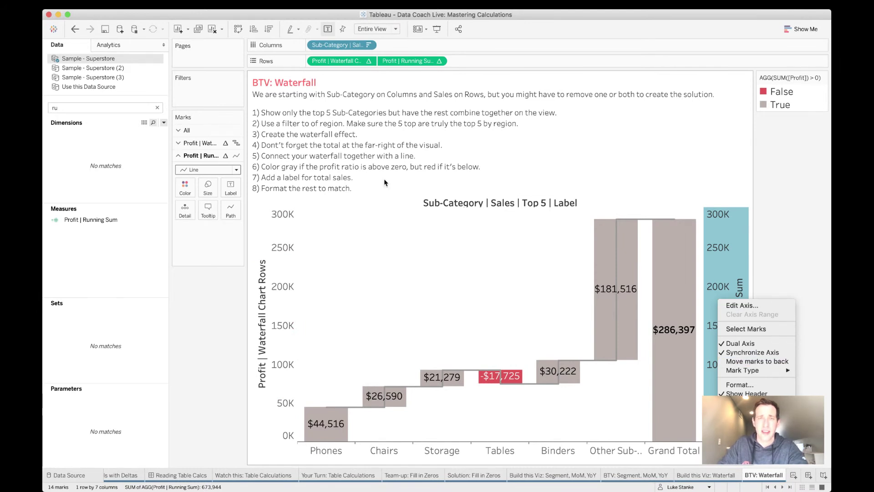
{"action": "left_click", "coordinate": [395, 67]}
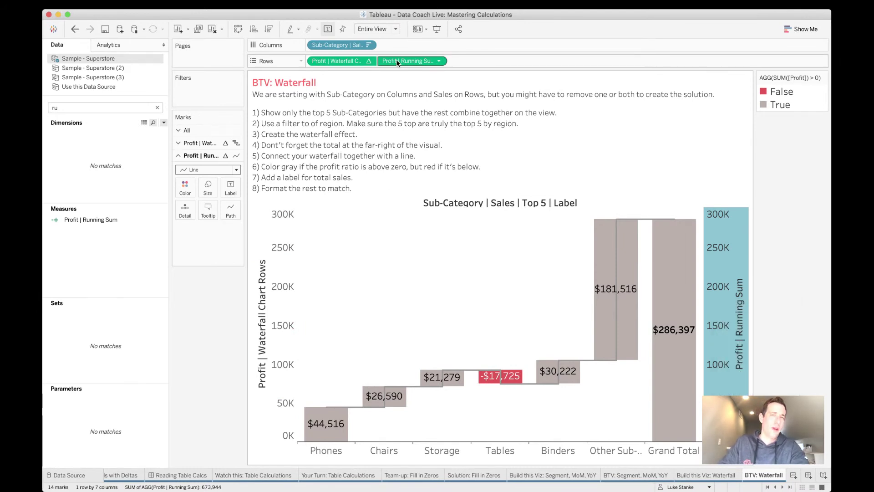
{"action": "left_click_drag", "start_coordinate": [397, 63], "coordinate": [314, 64]}
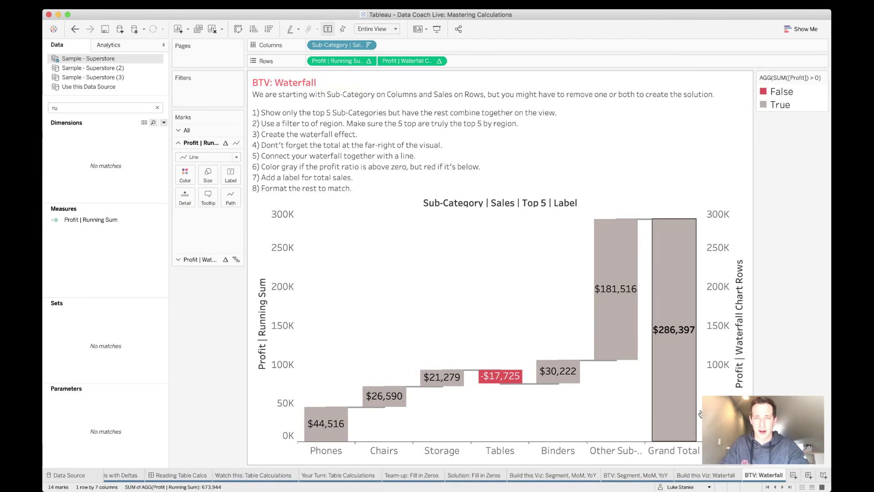
{"action": "key", "text": "super+z"}
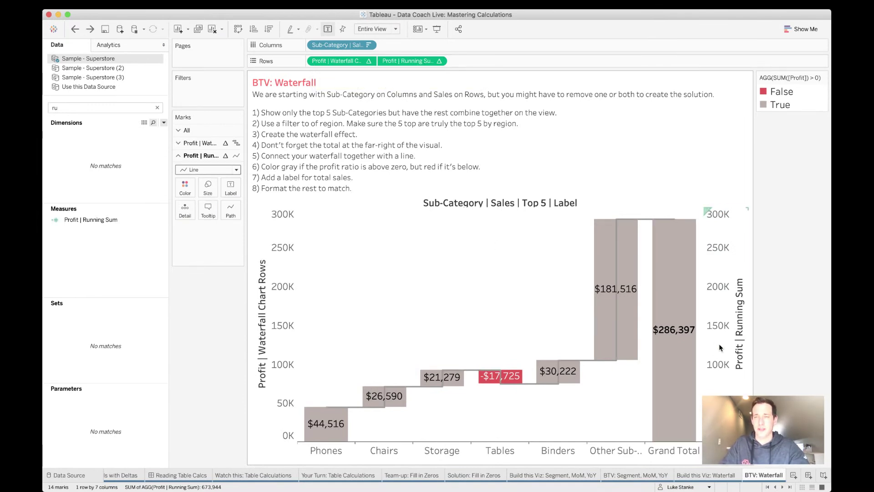
Step: Move the Profit | Running Sum line marks to the back, behind the waterfall bars
{"action": "right_click", "coordinate": [720, 347]}
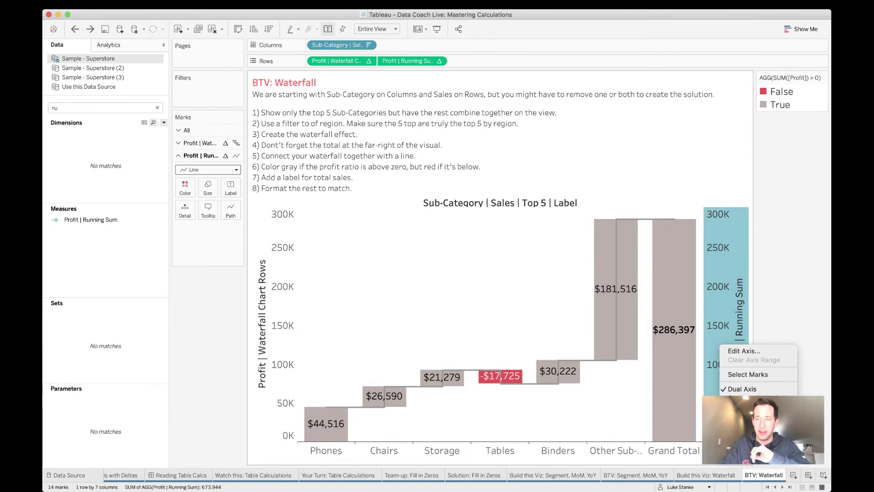
{"action": "key", "text": "Escape"}
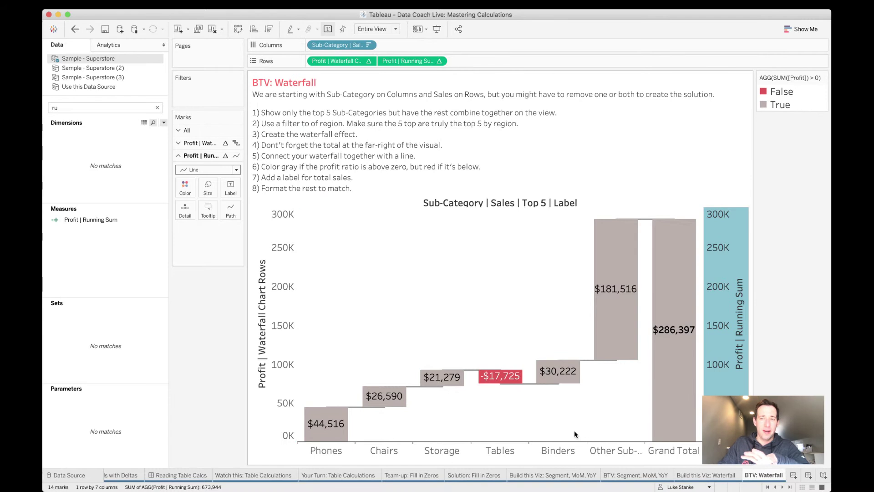
Step: Make the running sum connecting line thinner and color it black
{"action": "left_click", "coordinate": [206, 194]}
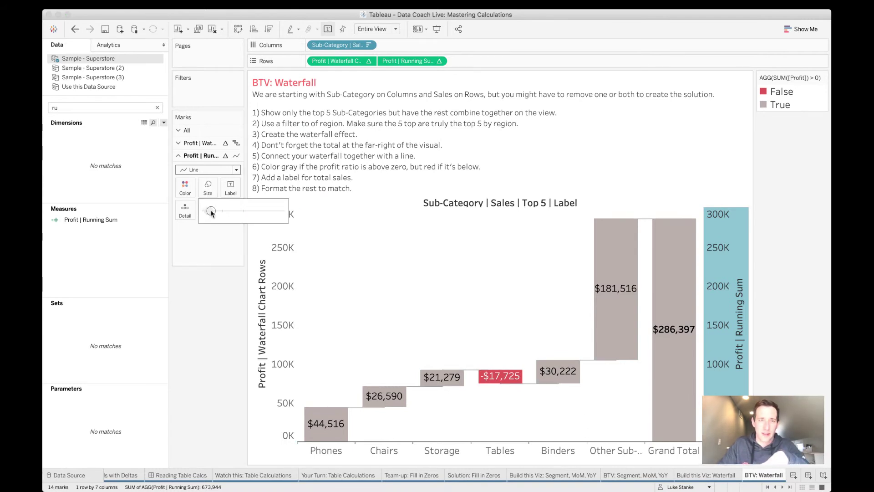
{"action": "left_click", "coordinate": [191, 218]}
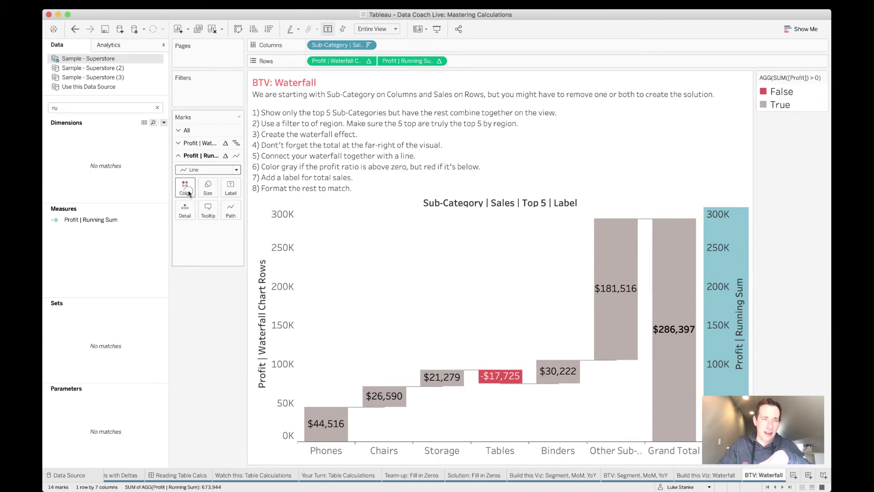
{"action": "left_click", "coordinate": [189, 193]}
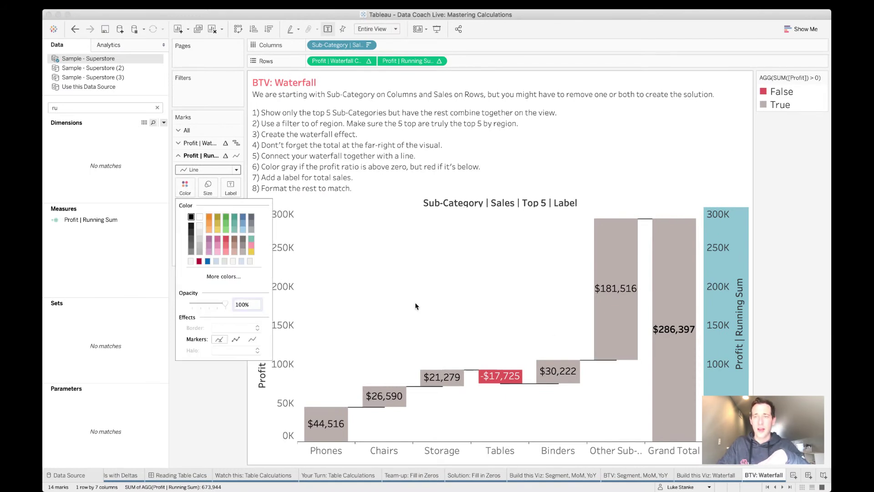
Step: Hide the headers of both the Profit | Running Sum axis and the Profit | Waterfall Chart Rows axis
{"action": "left_click", "coordinate": [733, 309]}
{"action": "right_click", "coordinate": [733, 310]}
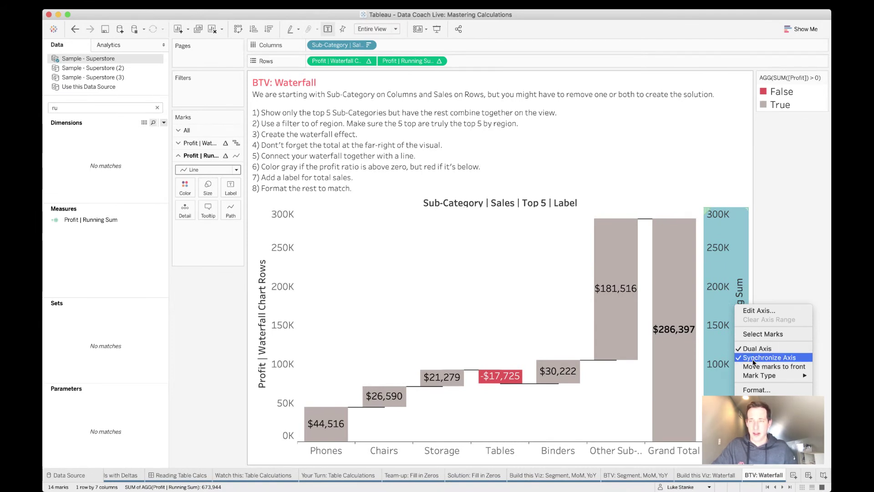
{"action": "left_click", "coordinate": [756, 399]}
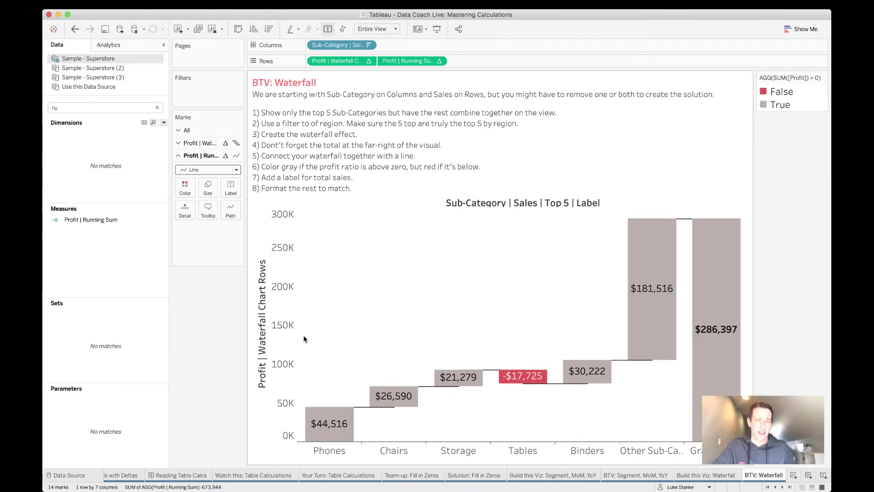
{"action": "right_click", "coordinate": [285, 331]}
{"action": "left_click", "coordinate": [307, 415]}
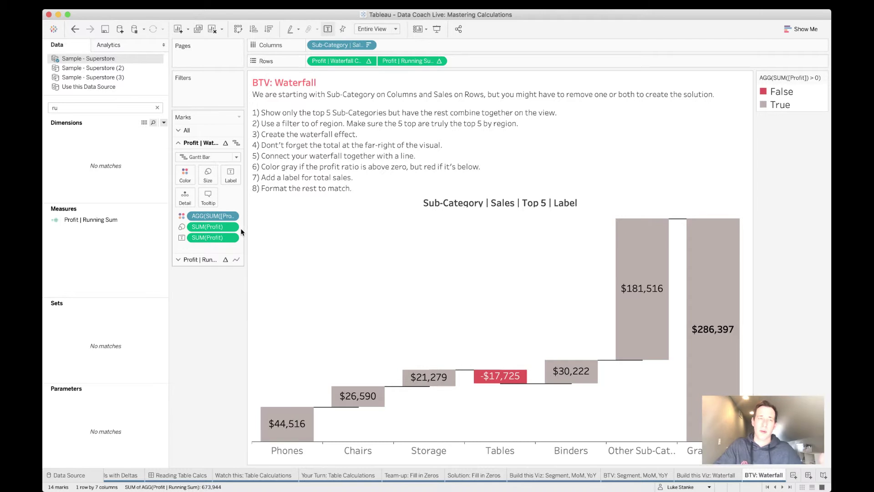
{"action": "right_click", "coordinate": [217, 230]}
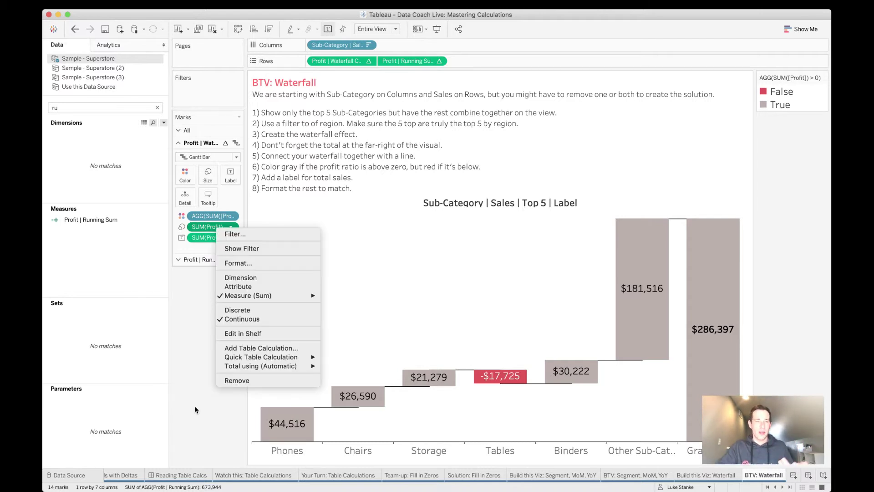
{"action": "mouse_move", "coordinate": [312, 359]}
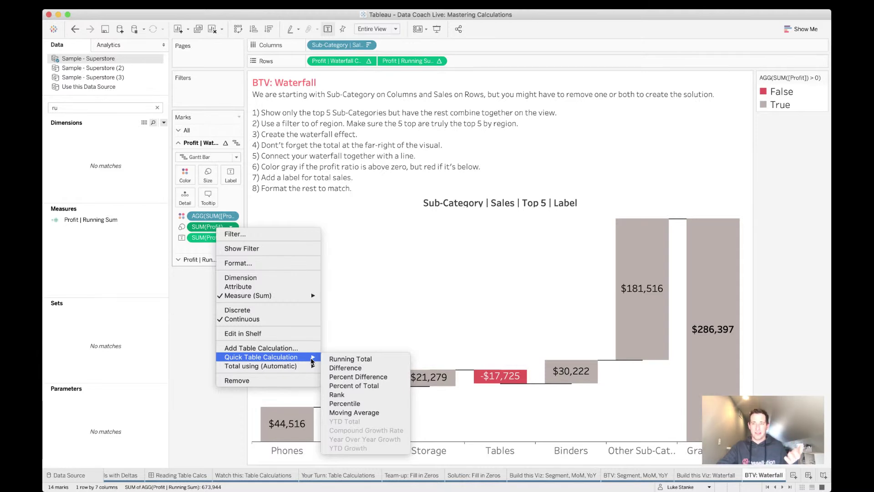
{"action": "left_click", "coordinate": [441, 254]}
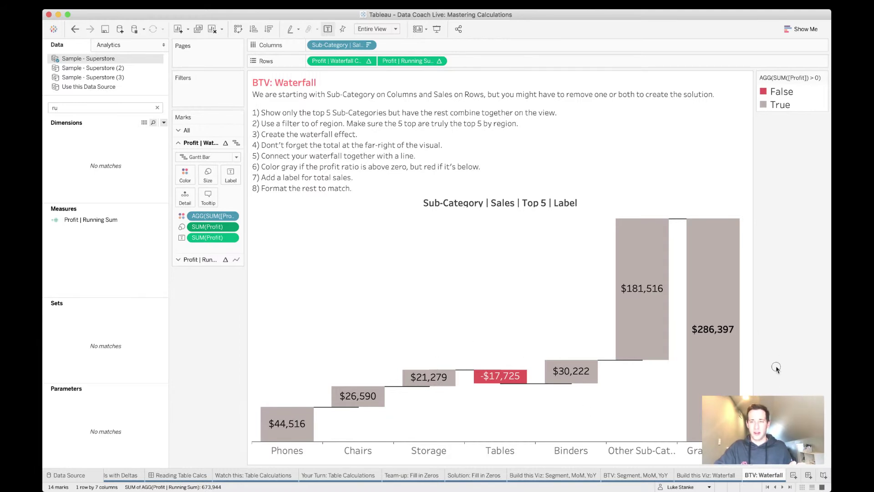
Step: Go to the "Watch This: Level of Detail" worksheet
{"action": "left_click", "coordinate": [782, 487]}
{"action": "left_click", "coordinate": [782, 487]}
{"action": "left_click", "coordinate": [783, 488]}
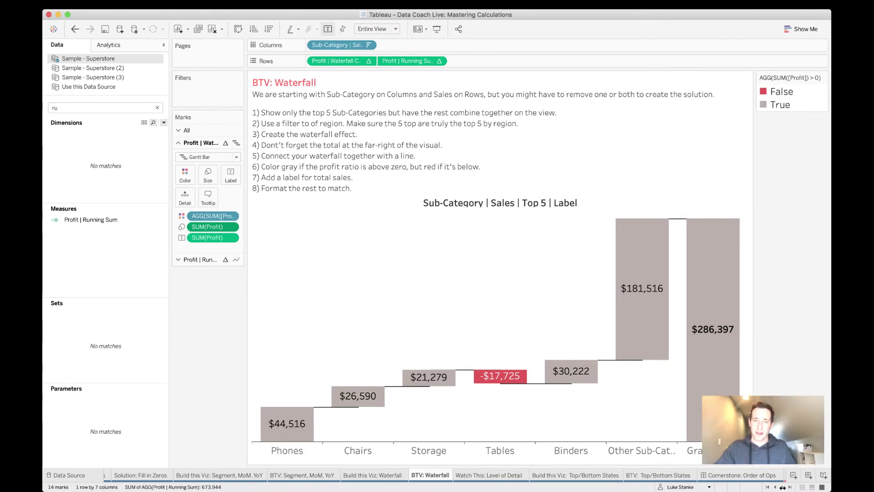
{"action": "left_click", "coordinate": [491, 476]}
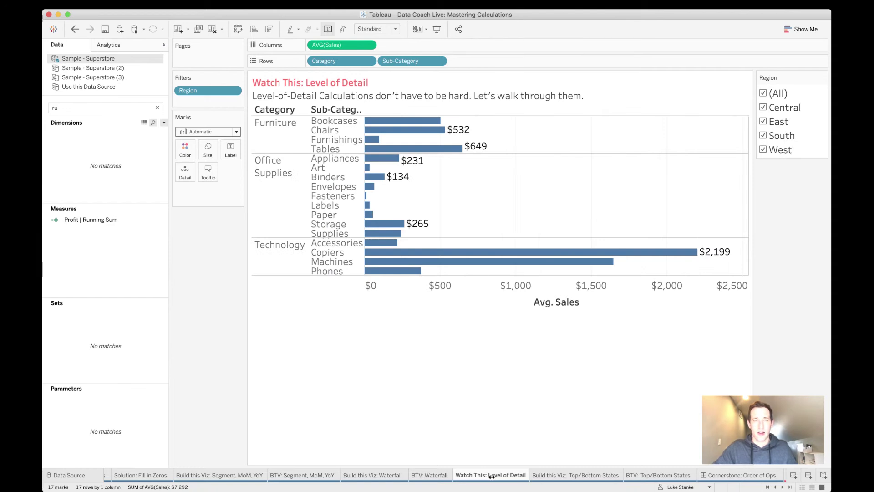
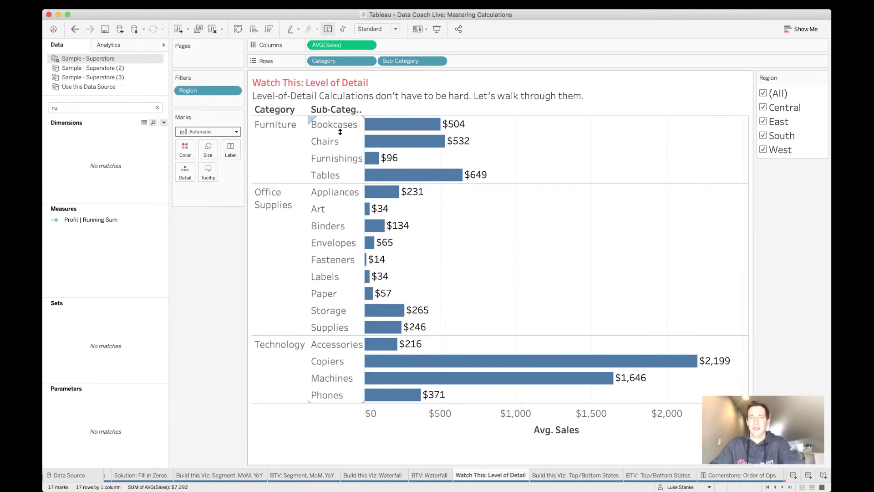
Step: Start a new calculated field in Sample - Superstore and place its editor so the furniture bars stay uncovered
{"action": "left_click", "coordinate": [163, 123]}
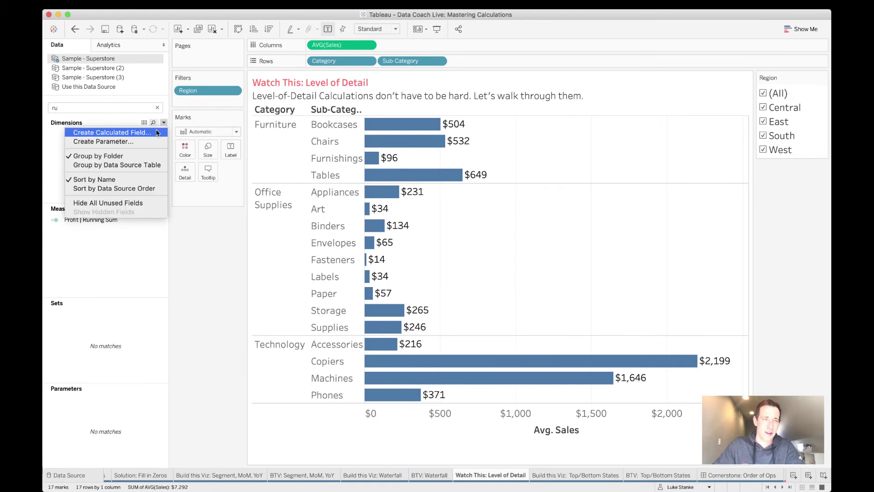
{"action": "left_click", "coordinate": [156, 132]}
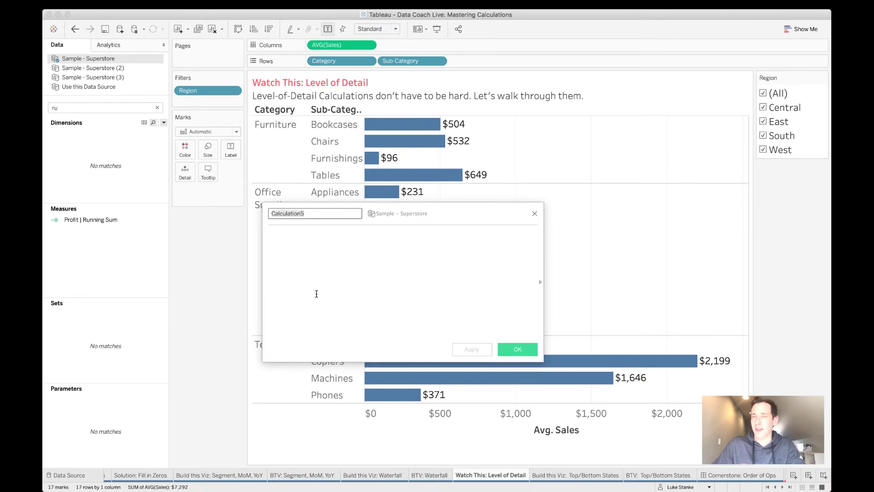
{"action": "left_click", "coordinate": [312, 259]}
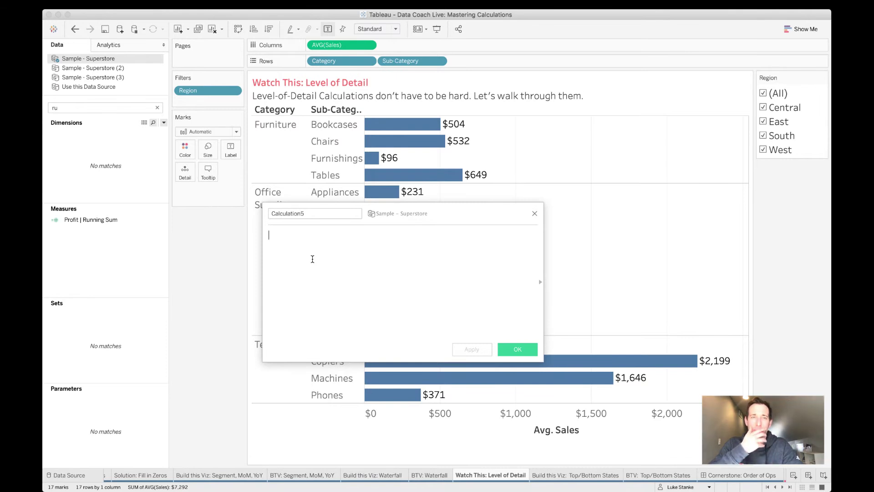
{"action": "left_click_drag", "start_coordinate": [420, 215], "coordinate": [268, 176]}
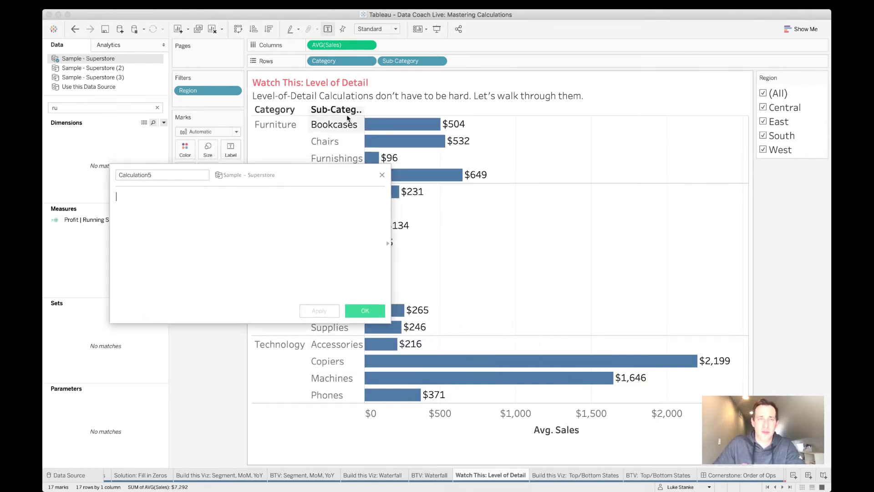
{"action": "left_click_drag", "start_coordinate": [304, 176], "coordinate": [236, 290]}
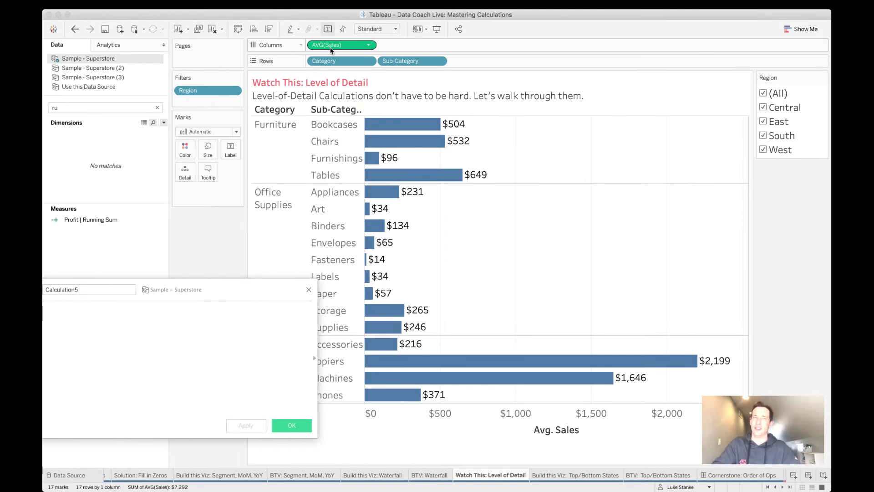
{"action": "mouse_move", "coordinate": [401, 191]}
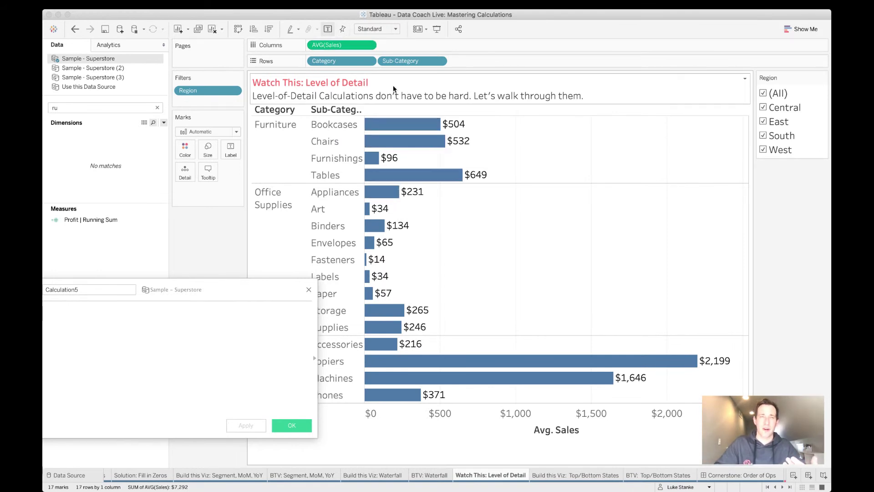
{"action": "left_click_drag", "start_coordinate": [238, 290], "coordinate": [347, 236]}
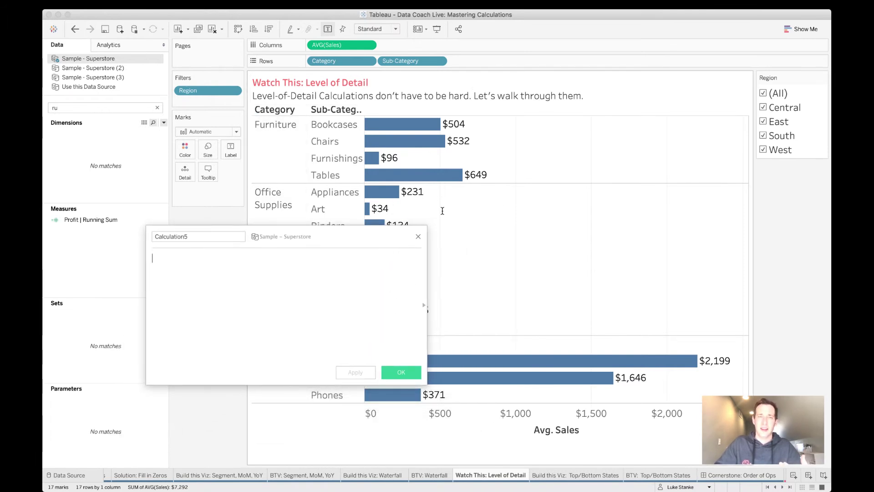
{"action": "left_click_drag", "start_coordinate": [351, 251], "coordinate": [283, 218]}
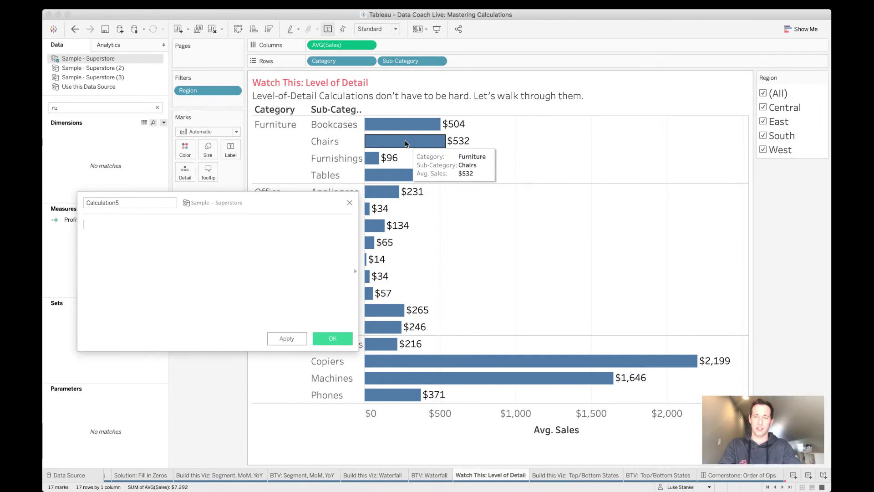
Step: Enter an empty pair of curly braces as the formula and name the calculated field Sales | Avg
{"action": "type", "text": "{}"}
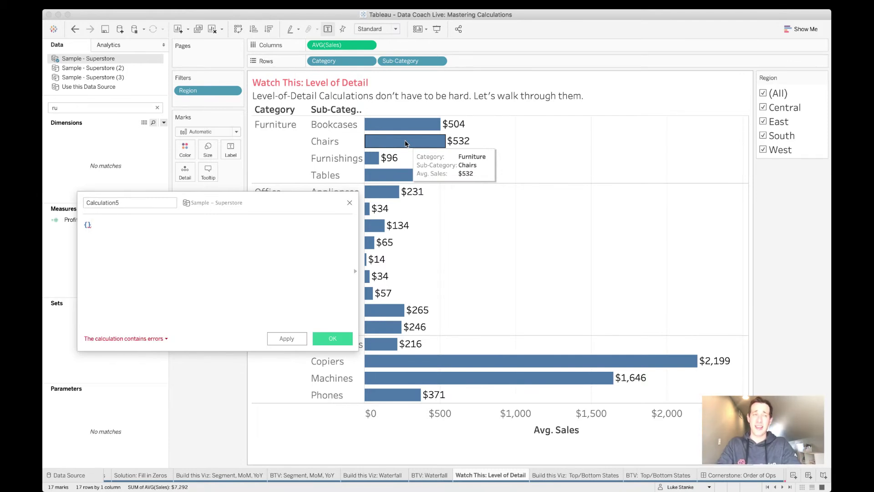
{"action": "key", "text": "Left"}
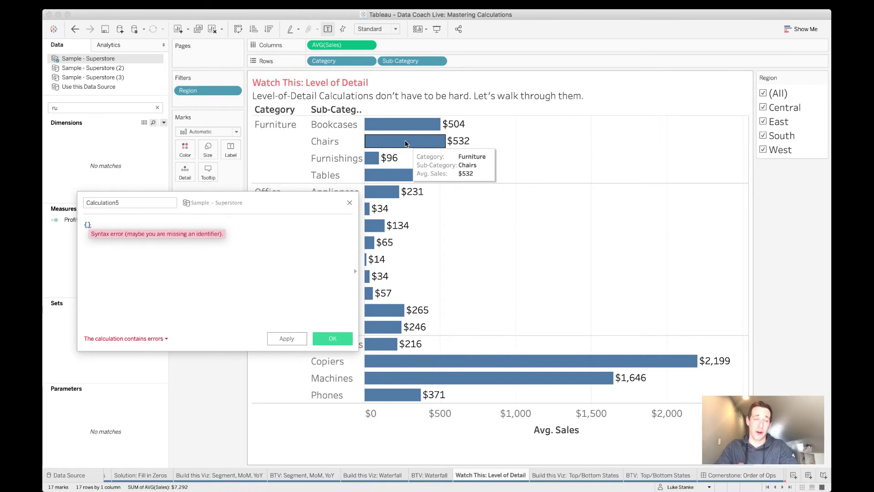
{"action": "left_click", "coordinate": [129, 201]}
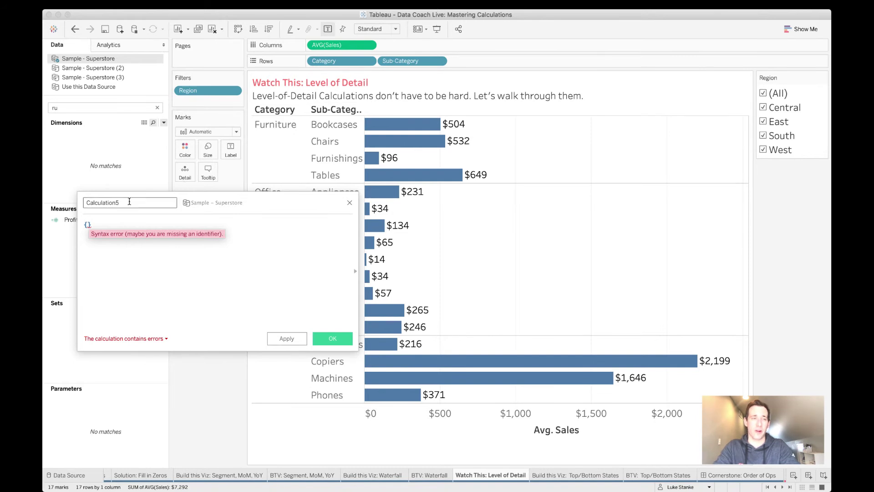
{"action": "type", "text": "Sales | Avg"}
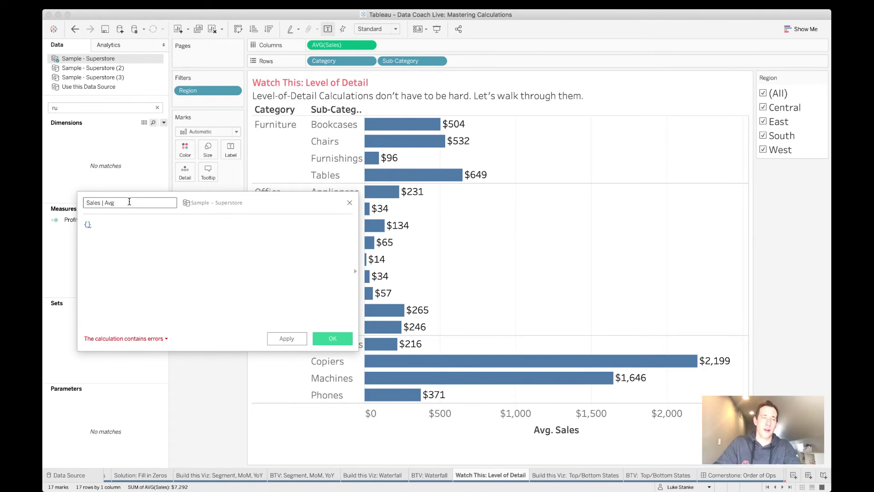
Step: Add spaces between the curly braces and enlarge the formula text in the calculation editor
{"action": "left_click", "coordinate": [103, 239]}
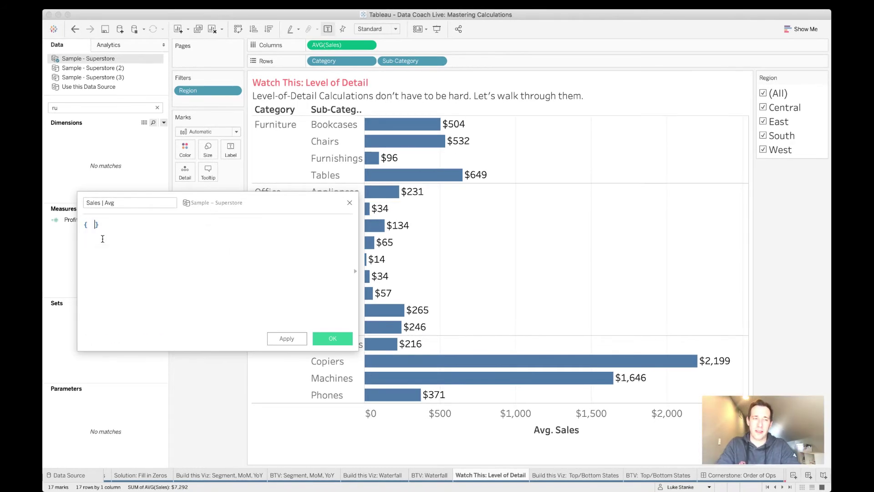
{"action": "key", "text": "super+a"}
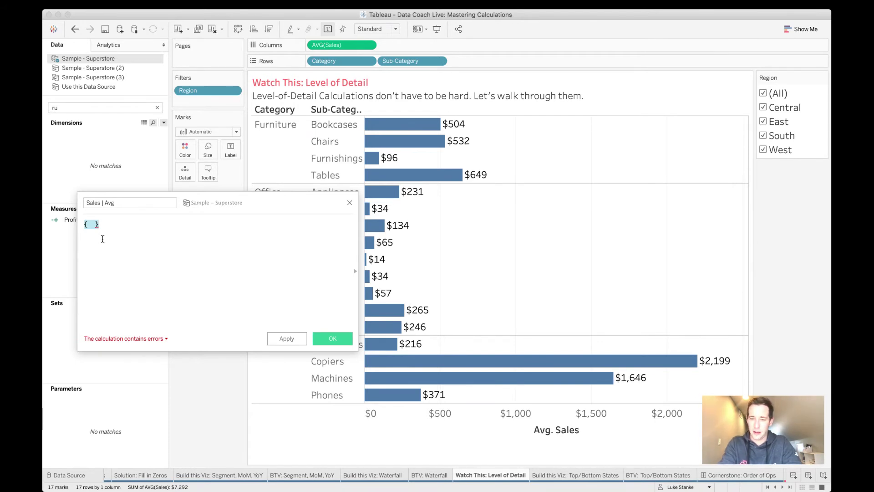
{"action": "scroll", "coordinate": [102, 239], "scroll_direction": "up", "scroll_amount": 5}
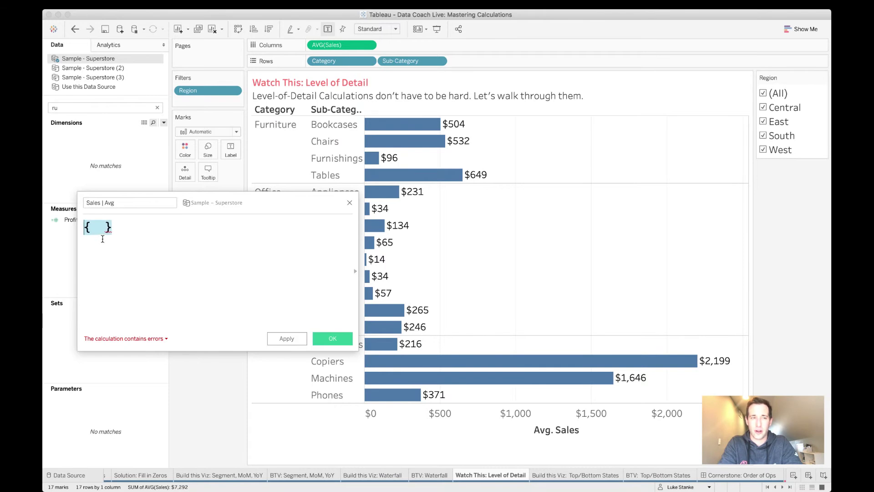
{"action": "scroll", "coordinate": [102, 239], "scroll_direction": "up", "scroll_amount": 3}
{"action": "left_click", "coordinate": [102, 239]}
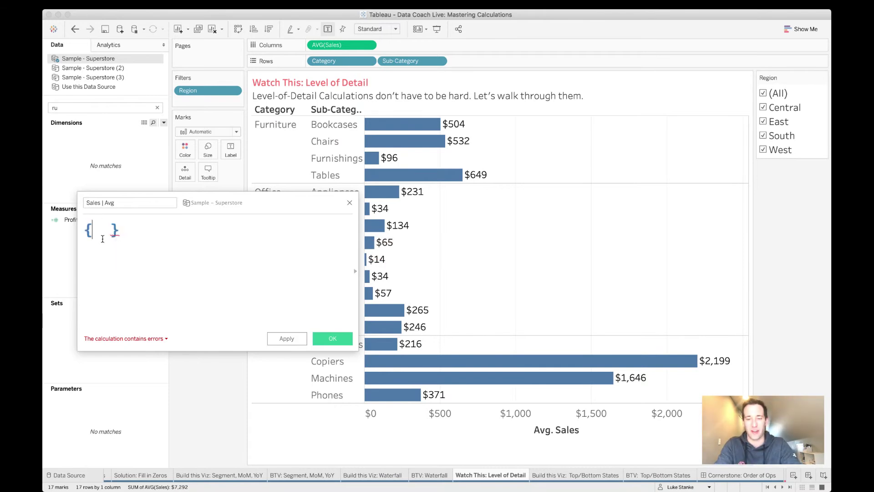
Step: Write the placeholder syntax LOD [Dim1], [Dim2] inside the curly braces
{"action": "type", "text": "LOD"}
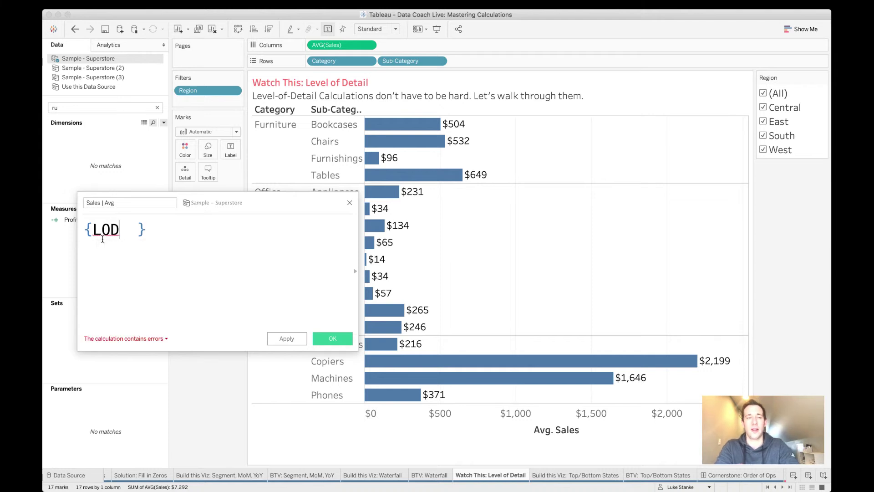
{"action": "type", "text": " ["}
{"action": "key", "text": "BackSpace"}
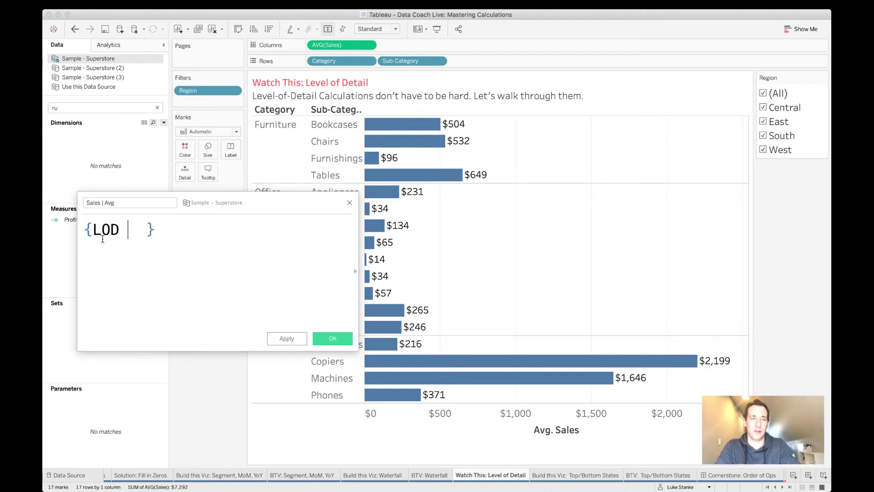
{"action": "type", "text": "Dim"}
{"action": "key", "text": "BackSpace"}
{"action": "key", "text": "BackSpace"}
{"action": "key", "text": "BackSpace"}
{"action": "type", "text": "[Dim"}
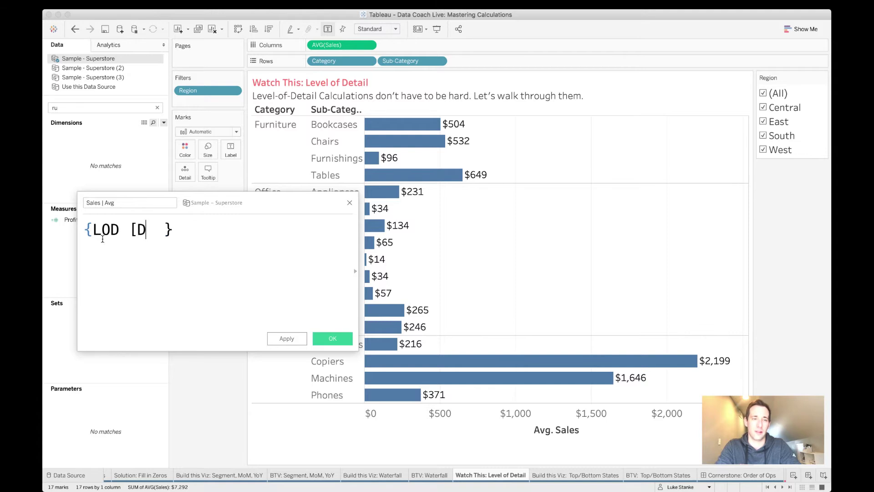
{"action": "type", "text": "ensi"}
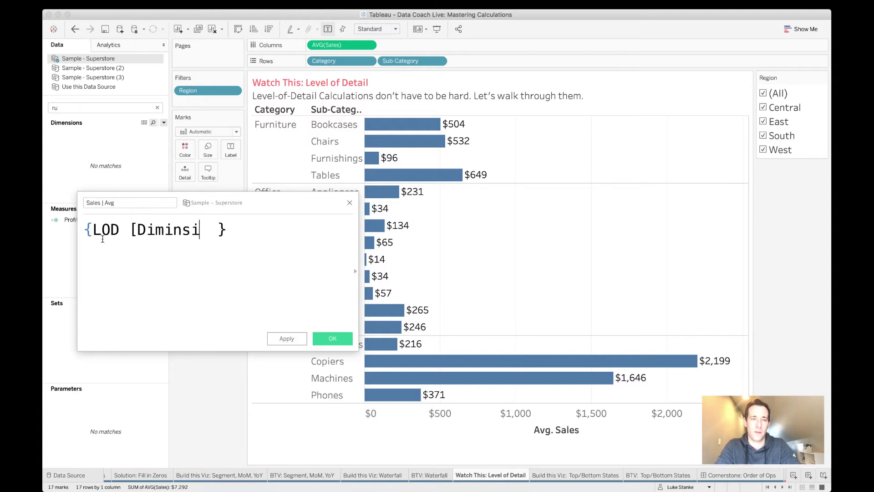
{"action": "key", "text": "BackSpace"}
{"action": "key", "text": "BackSpace"}
{"action": "key", "text": "BackSpace"}
{"action": "key", "text": "BackSpace"}
{"action": "type", "text": "1], ["}
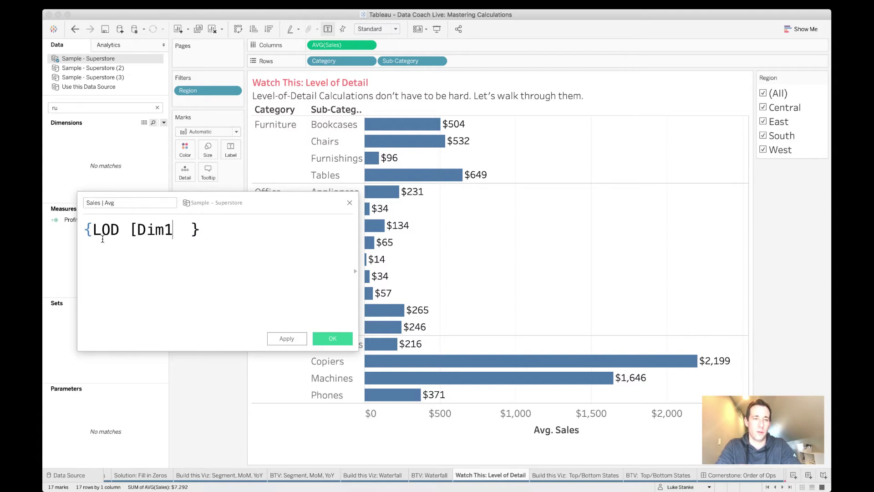
{"action": "type", "text": "D"}
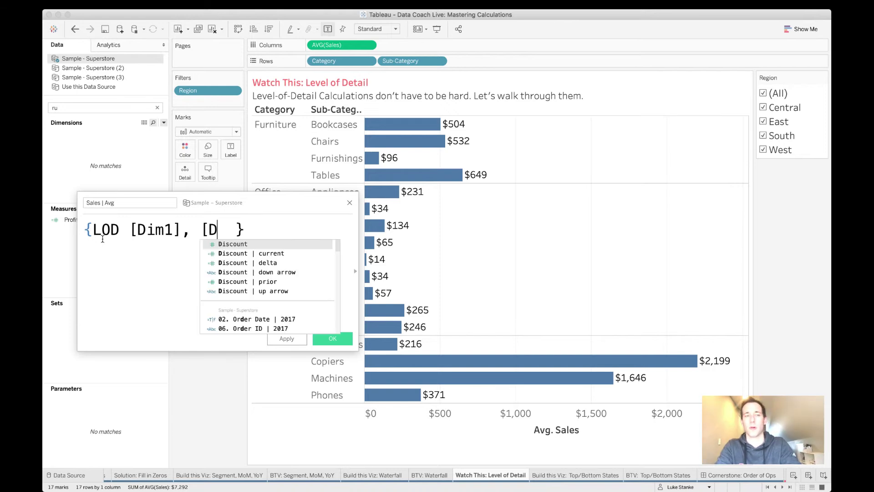
{"action": "type", "text": "in"}
{"action": "key", "text": "BackSpace"}
{"action": "type", "text": "m"}
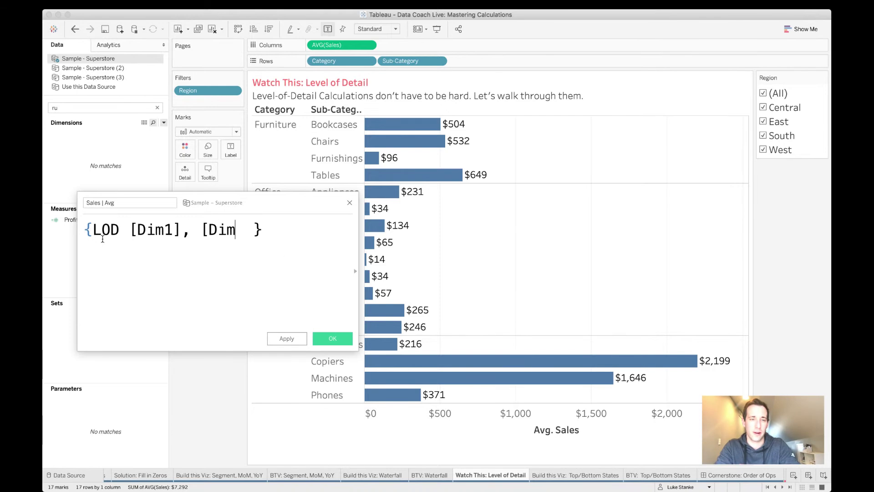
{"action": "type", "text": "2"}
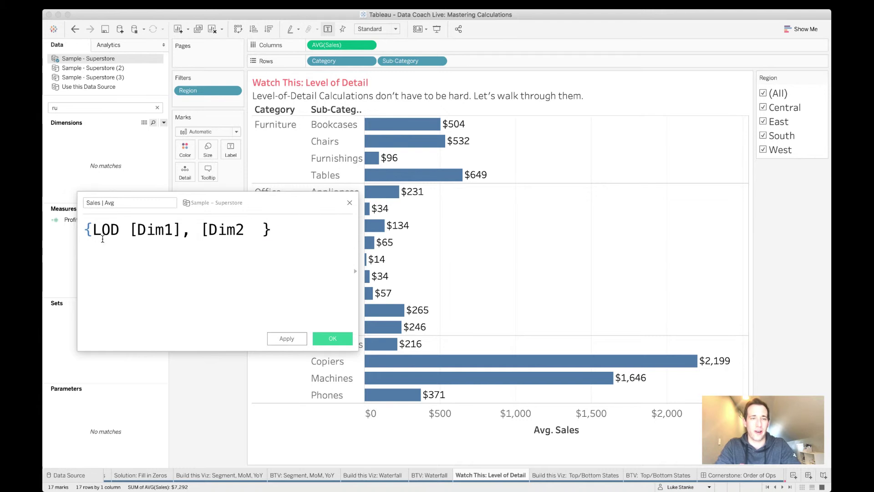
{"action": "type", "text": "]"}
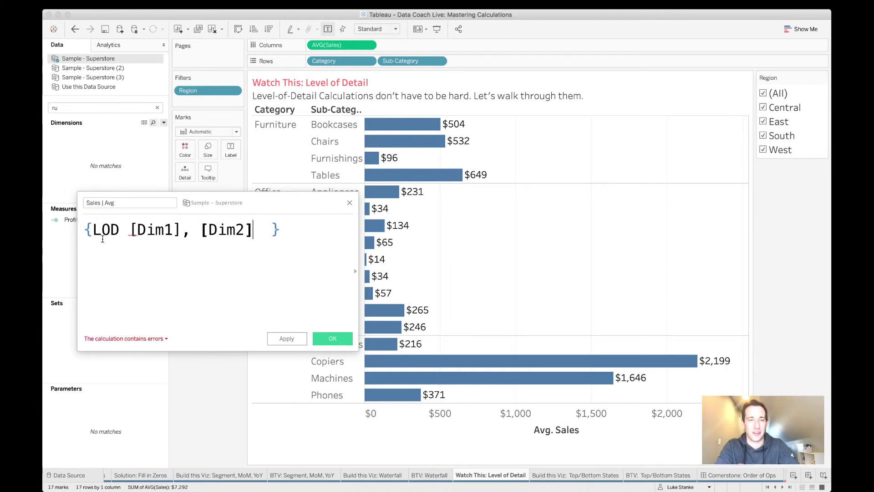
Step: Add a colon and the placeholder aggregation AGG([Measure]) after the two dimensions
{"action": "type", "text": " :  "}
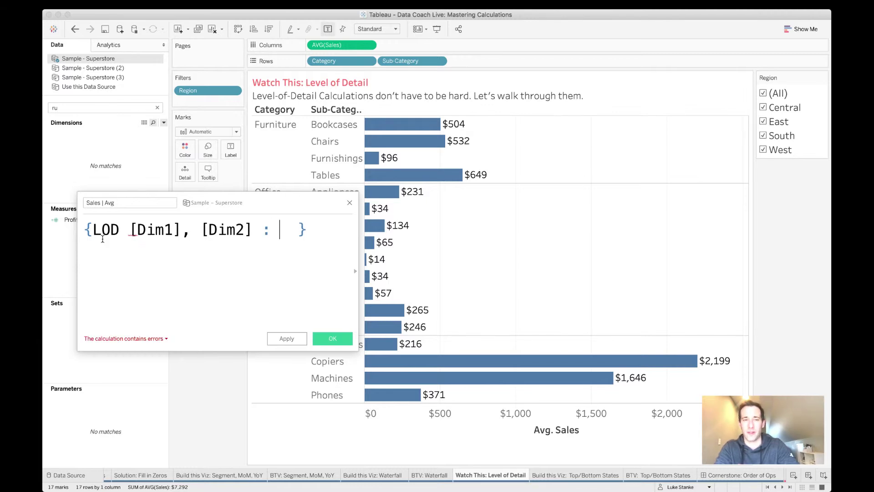
{"action": "type", "text": "AGG(["}
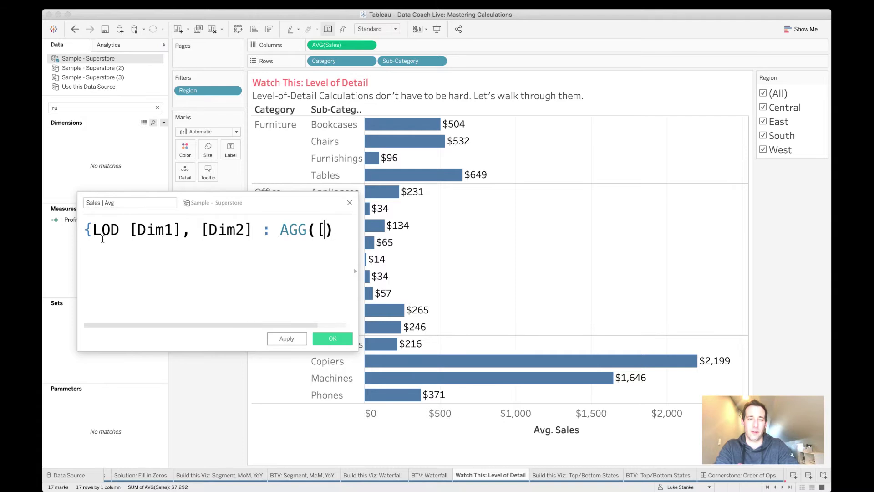
{"action": "type", "text": "Measu"}
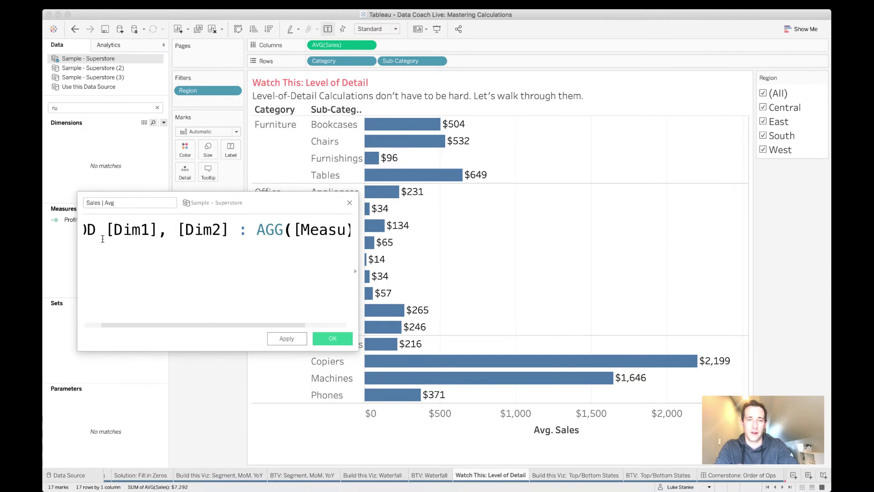
{"action": "type", "text": "re]"}
{"action": "key", "text": "BackSpace"}
{"action": "type", "text": "]"}
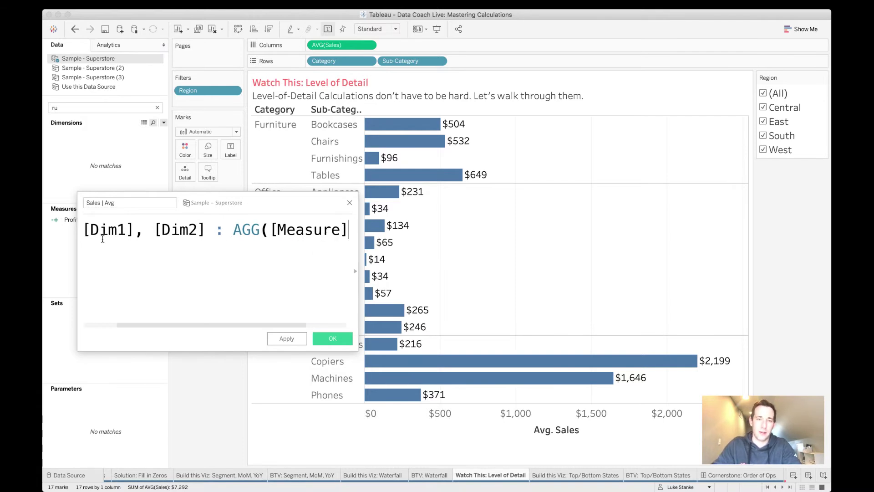
{"action": "type", "text": ")"}
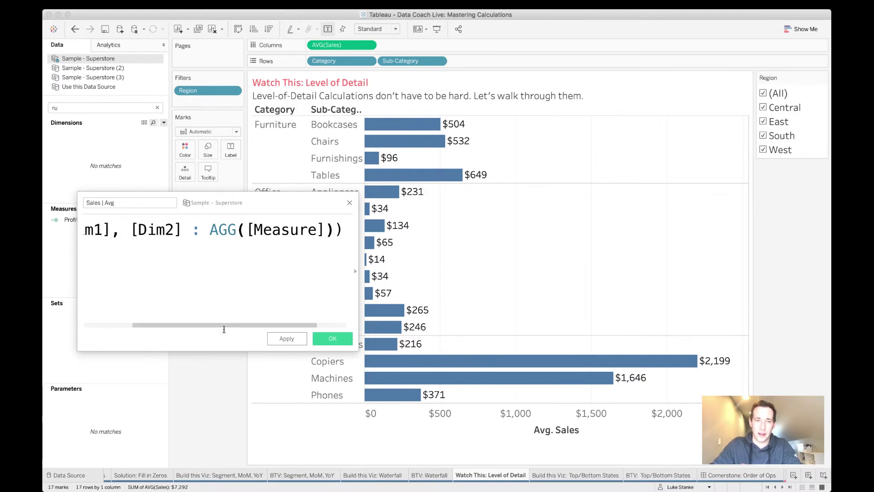
Step: Widen the calculation editor to fit the whole formula and remove the extra spaces before the closing brace
{"action": "left_click_drag", "start_coordinate": [359, 295], "coordinate": [647, 303]}
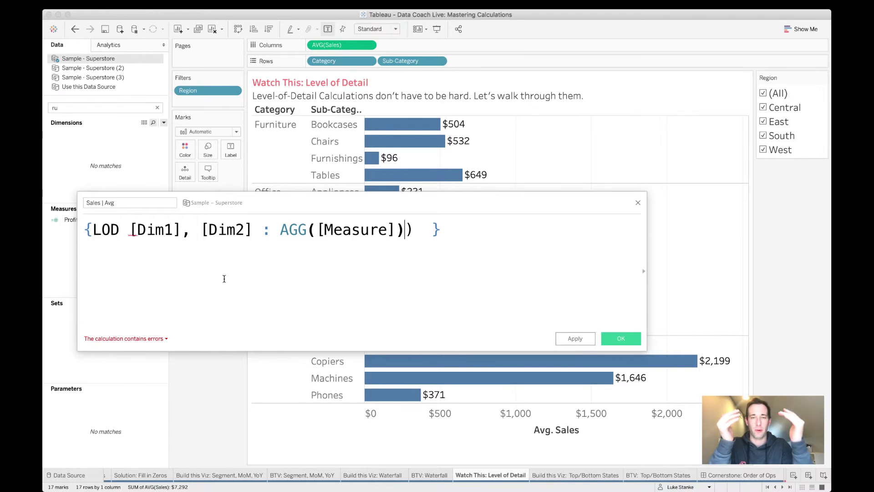
{"action": "left_click", "coordinate": [425, 232]}
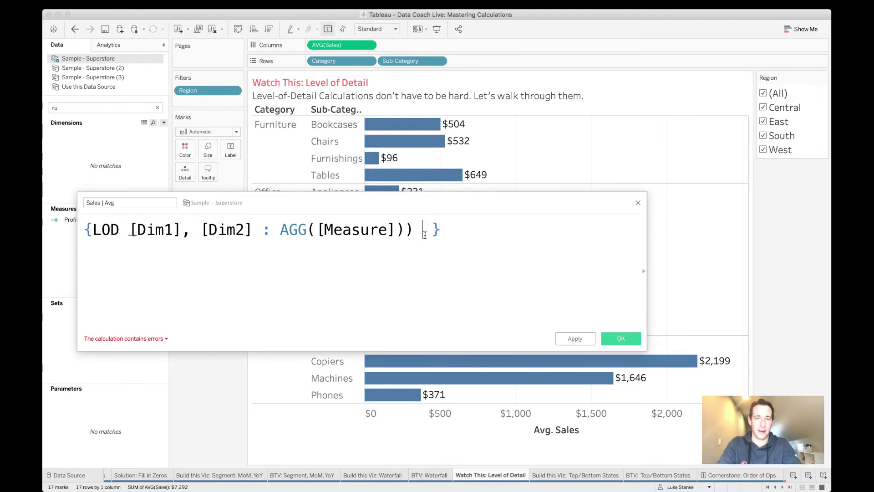
{"action": "key", "text": "BackSpace"}
{"action": "key", "text": "BackSpace"}
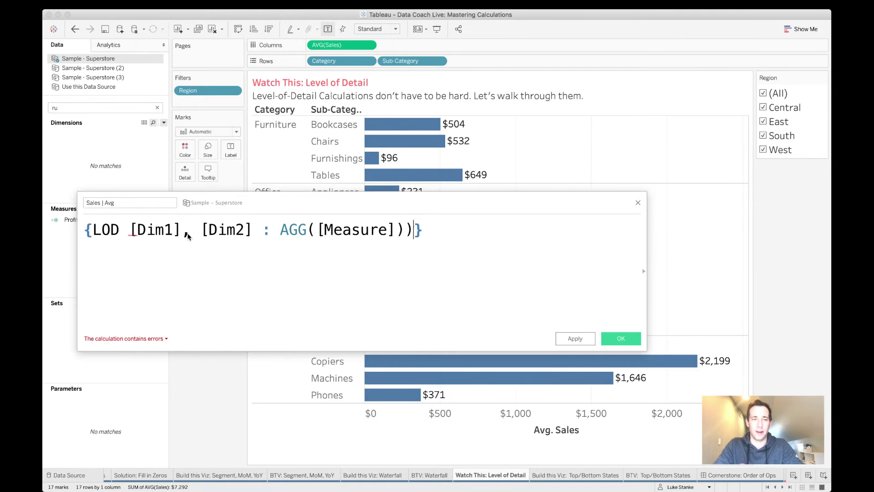
Step: Replace the placeholder formula in the Sales | Avg calculation with {AVG([Sales])}
{"action": "double_click", "coordinate": [112, 229]}
{"action": "key", "text": "super+a"}
{"action": "key", "text": "BackSpace"}
{"action": "type", "text": "{}"}
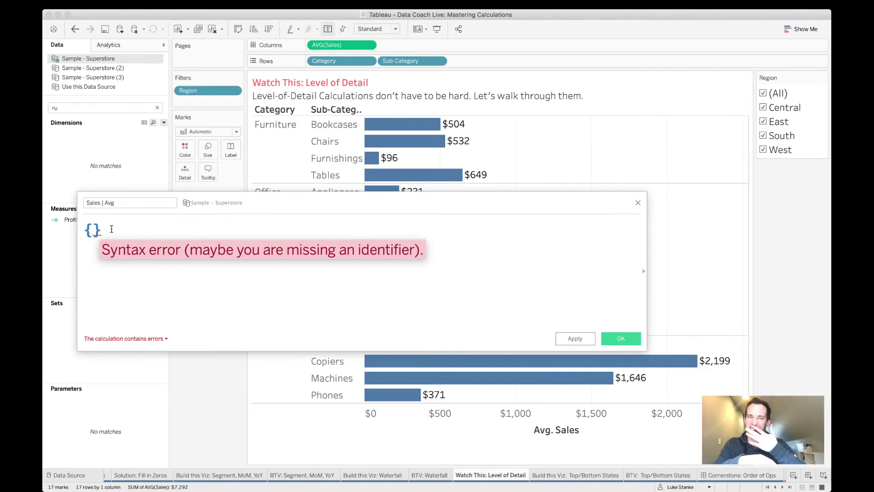
{"action": "type", "text": "A"}
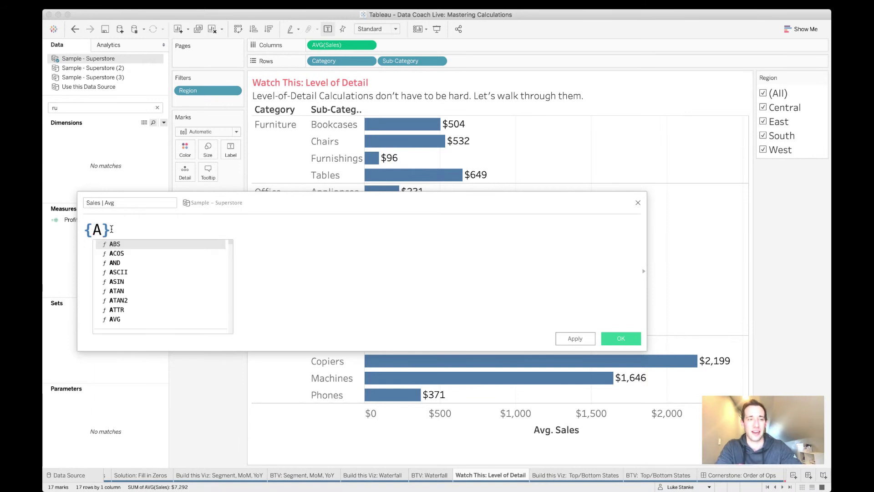
{"action": "type", "text": "V"}
{"action": "key", "text": "BackSpace"}
{"action": "type", "text": "V"}
{"action": "key", "text": "Return"}
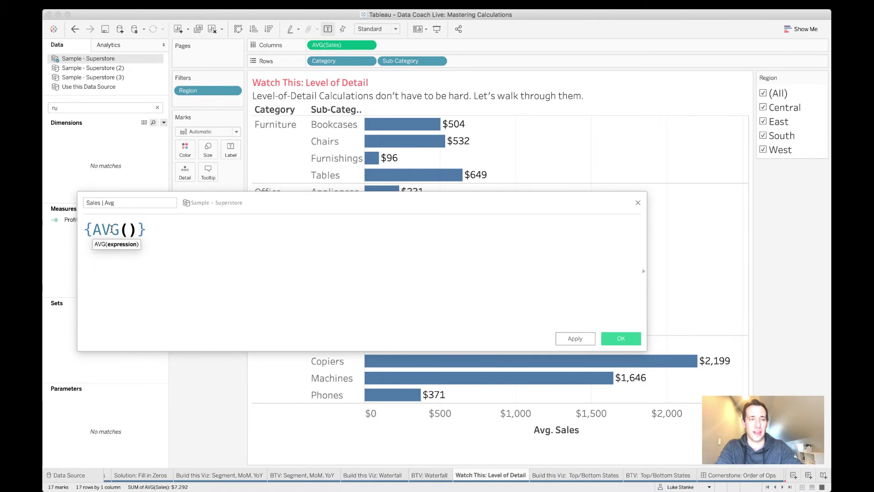
{"action": "type", "text": "Sa"}
{"action": "key", "text": "Return"}
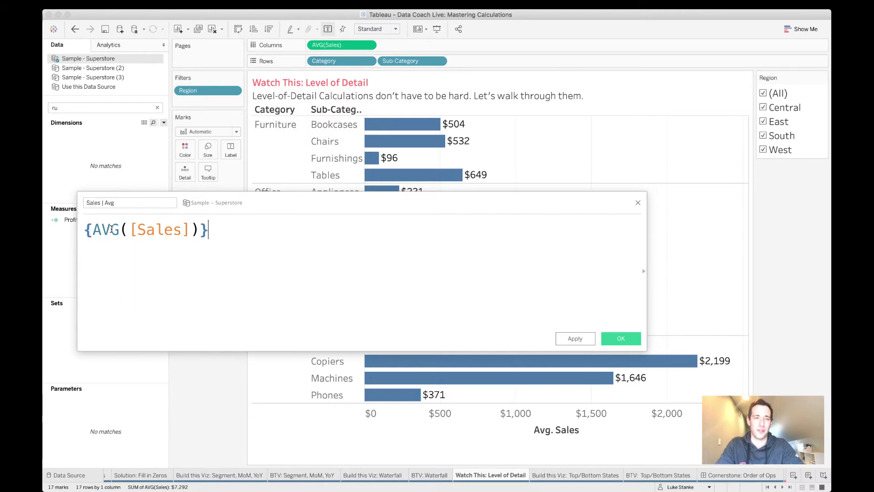
Step: Highlight the AVG([Sales]) expression between the curly braces to examine the aggregation inside the calculation
{"action": "key", "text": "super+a"}
{"action": "key", "text": "Left"}
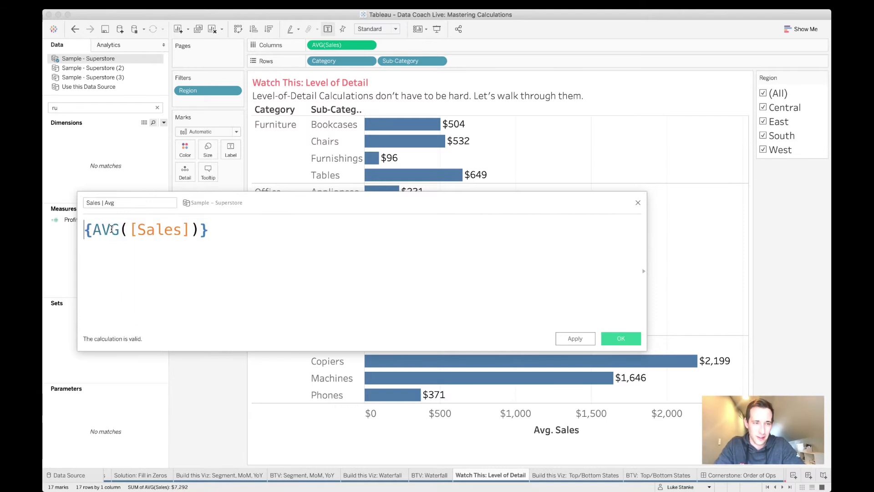
{"action": "key", "text": "shift+Right"}
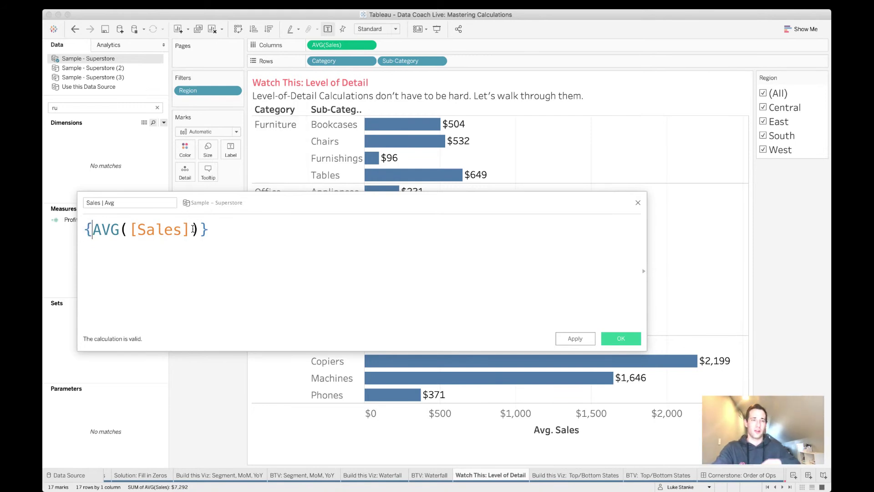
{"action": "key", "text": "shift+Right"}
{"action": "key", "text": "shift+Right"}
{"action": "key", "text": "shift+Right"}
{"action": "key", "text": "shift+Right"}
{"action": "key", "text": "shift+Right"}
{"action": "key", "text": "shift+Right"}
{"action": "key", "text": "shift+Right"}
{"action": "key", "text": "shift+Right"}
{"action": "key", "text": "shift+Right"}
{"action": "key", "text": "shift+Right"}
{"action": "key", "text": "shift+Right"}
{"action": "key", "text": "shift+Right"}
{"action": "key", "text": "shift+Right"}
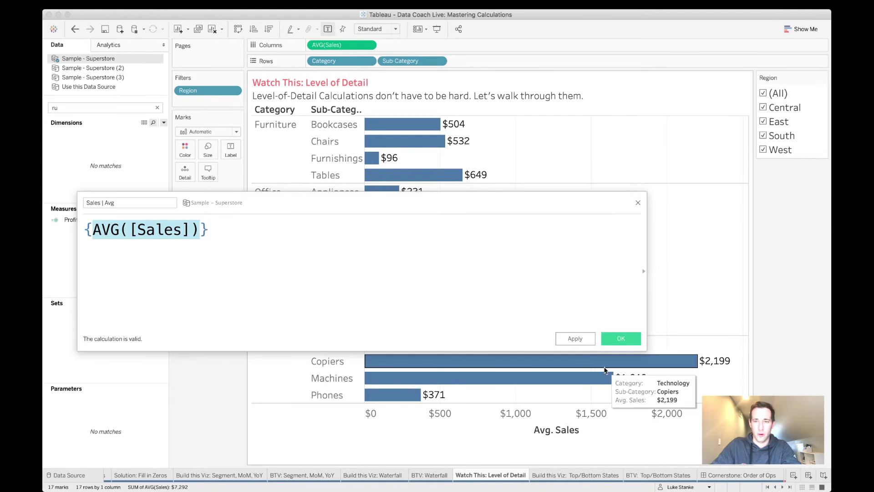
Step: Save the Sales | Avg calculation, find the field with the search av, and add it to Columns after AVG(Sales)
{"action": "left_click", "coordinate": [619, 338]}
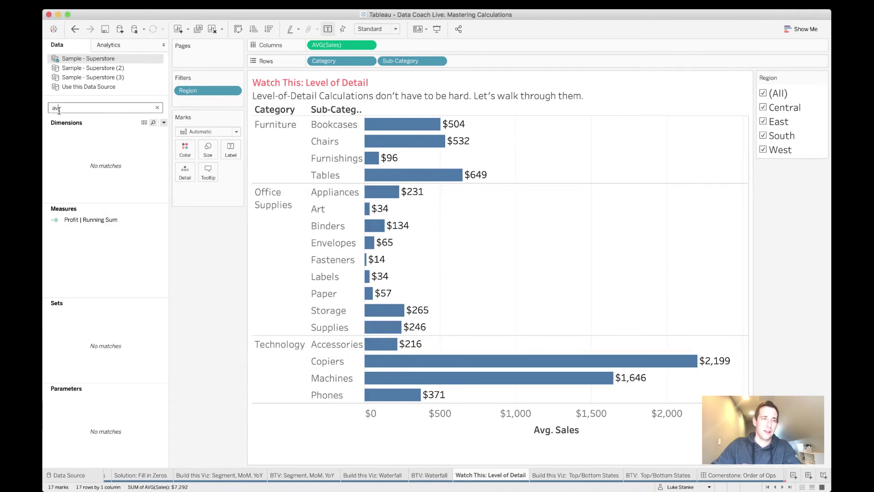
{"action": "mouse_move", "coordinate": [71, 219]}
{"action": "left_mouse_down"}
{"action": "mouse_move", "coordinate": [372, 101]}
{"action": "mouse_move", "coordinate": [424, 39]}
{"action": "mouse_move", "coordinate": [420, 45]}
{"action": "left_mouse_up"}
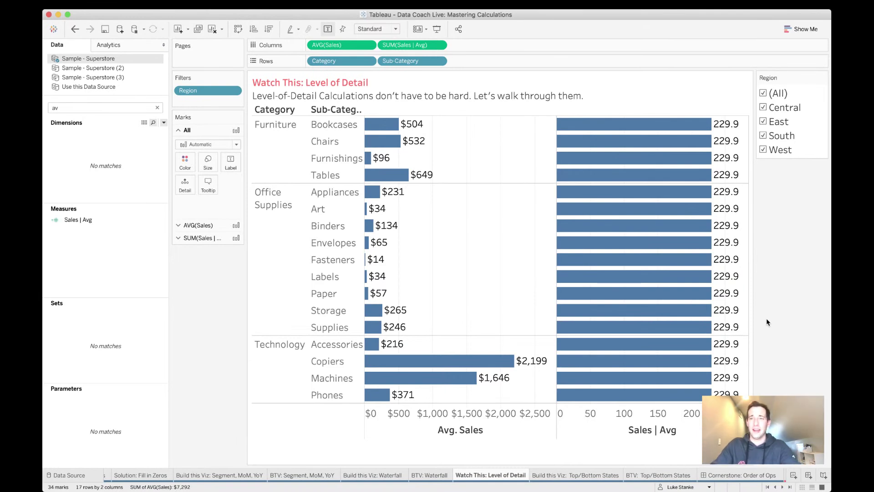
Step: Try changing the SUM(Sales | Avg) pill on Columns to SUM([Sales | Avg]) - AVG([Sales]), and undo the change
{"action": "double_click", "coordinate": [392, 44]}
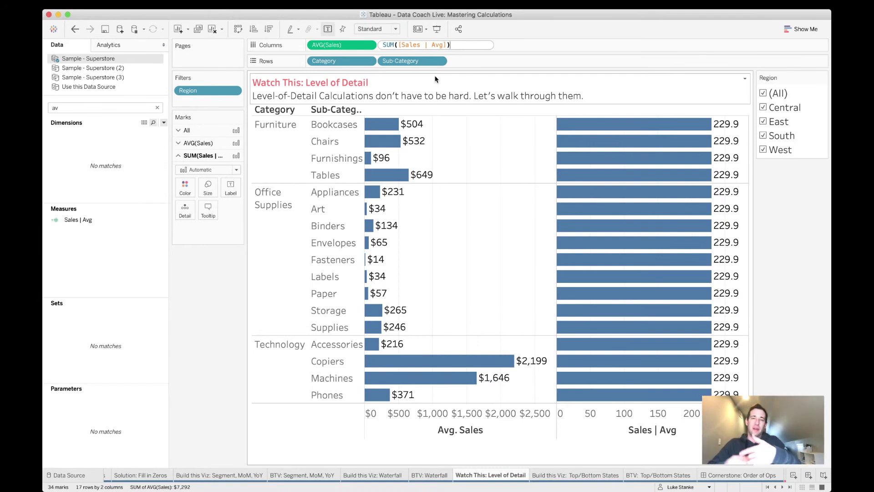
{"action": "type", "text": "-"}
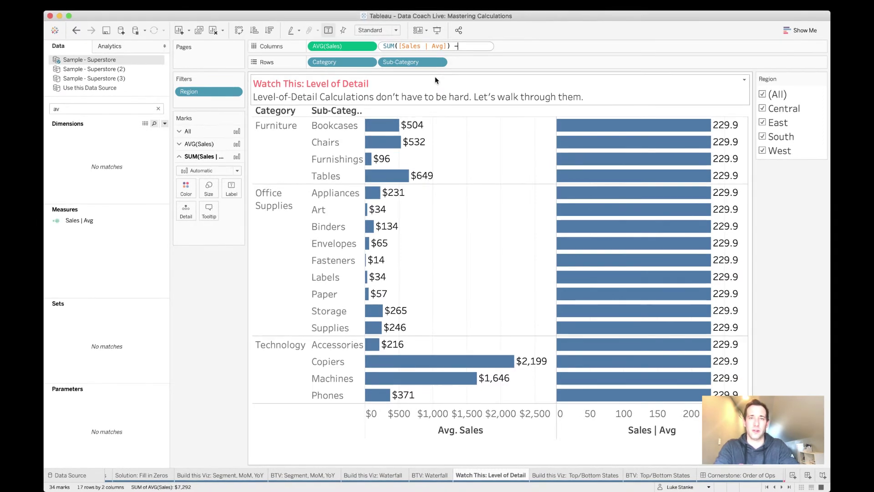
{"action": "type", "text": " AVG(S"}
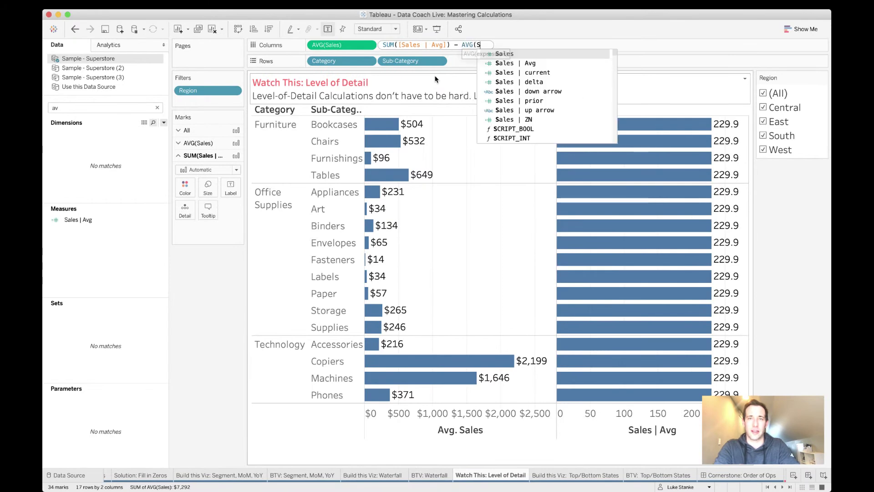
{"action": "type", "text": "ale"}
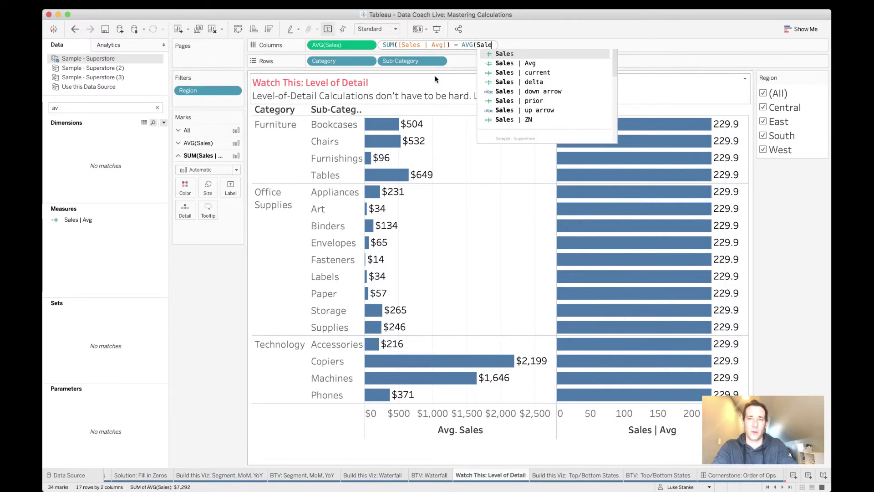
{"action": "key", "text": "Return"}
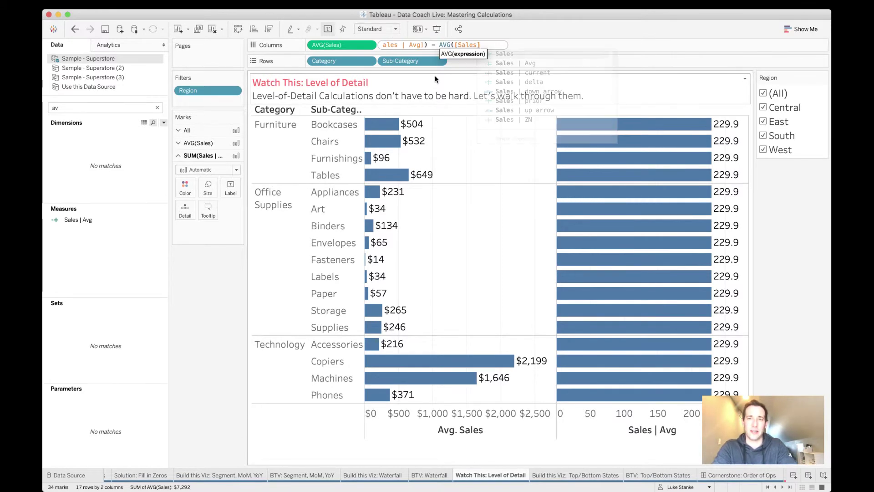
{"action": "key", "text": "Return"}
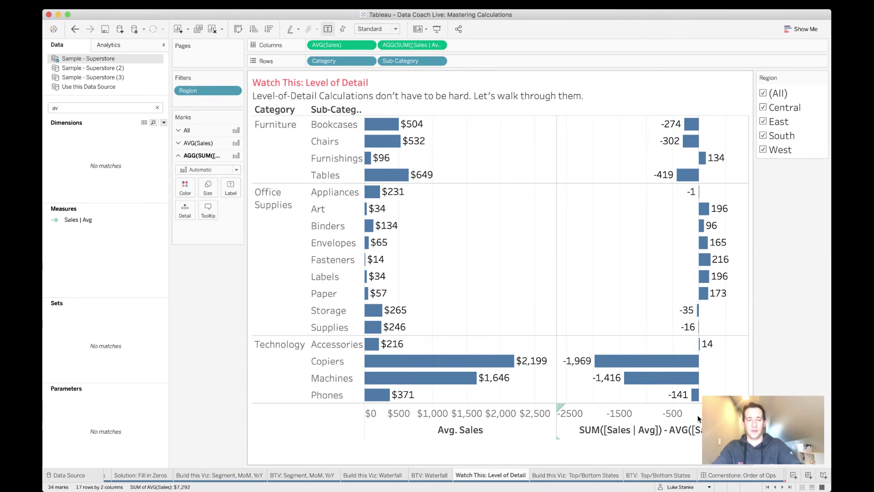
{"action": "key", "text": "super+z"}
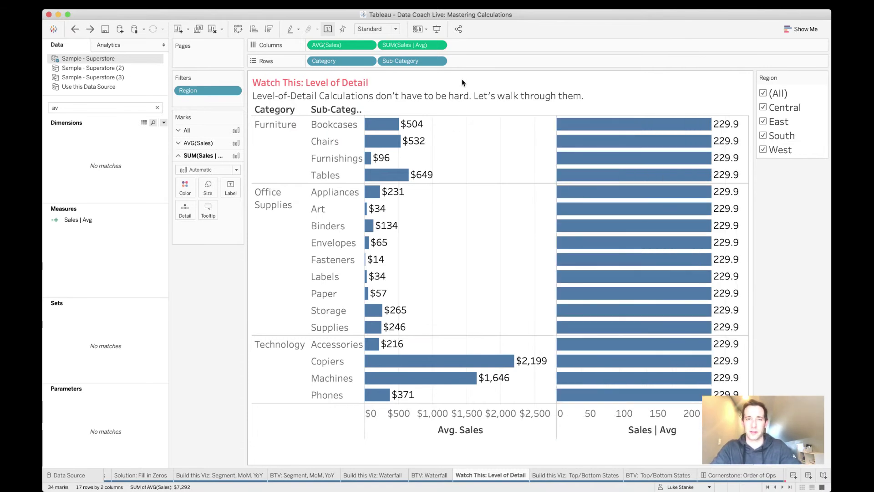
Step: Try the reversed difference AVG([Sales]) - SUM([Sales | Avg]) in the second Columns pill, and undo it
{"action": "double_click", "coordinate": [398, 45]}
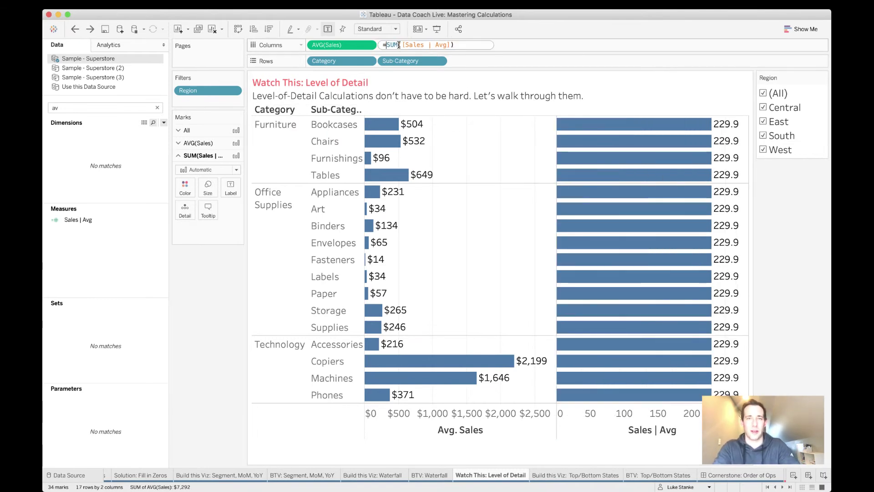
{"action": "type", "text": "AV"}
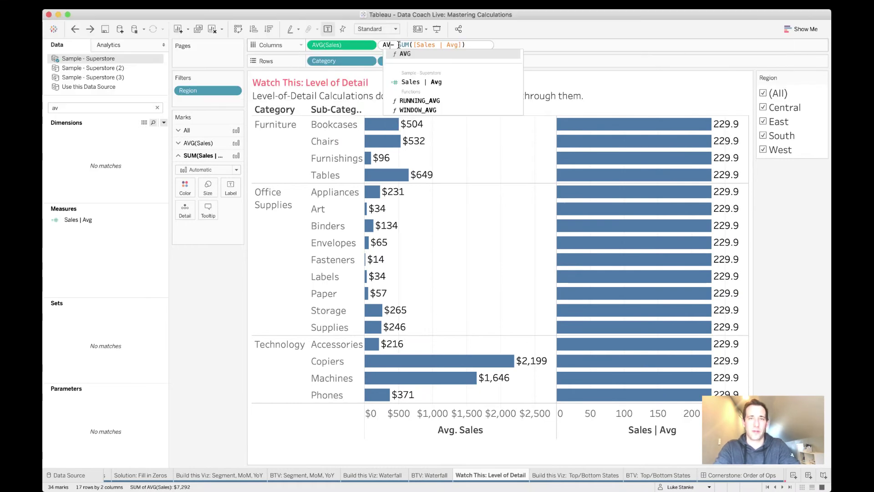
{"action": "type", "text": "G([Sales])"}
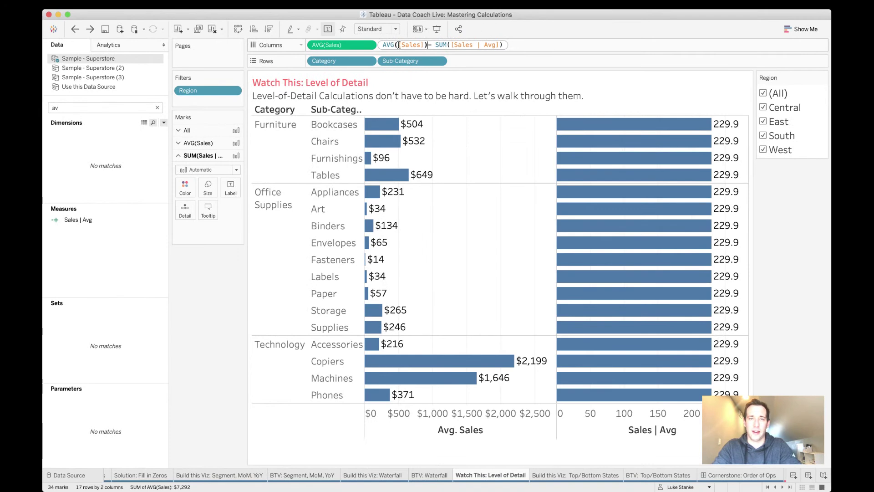
{"action": "key", "text": "Return"}
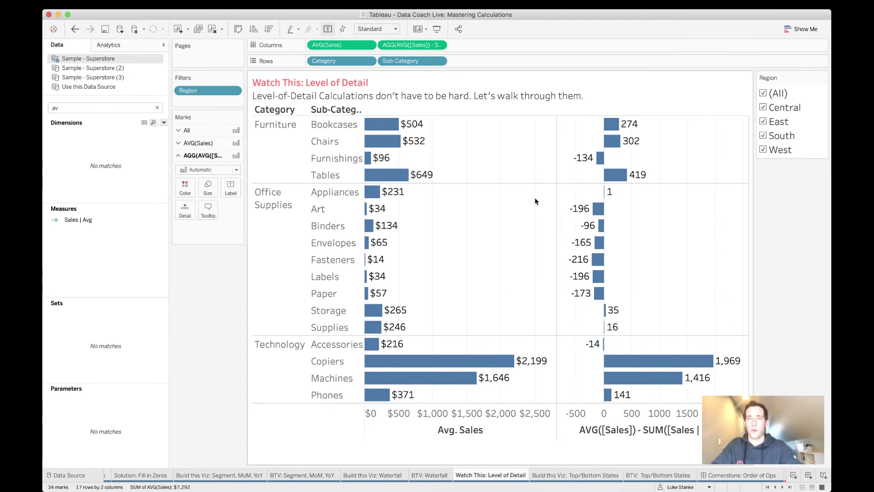
{"action": "key", "text": "super+z"}
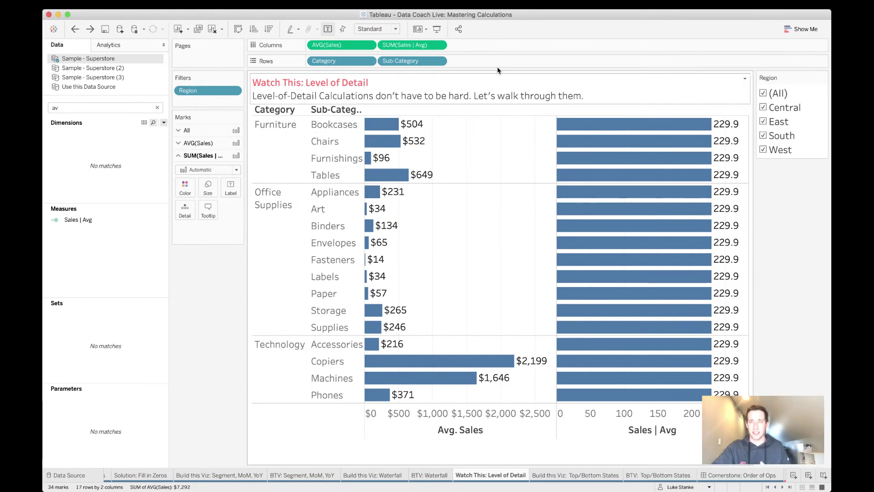
Step: Exclude, restore and again exclude East in the Region filter to compare its effect on Avg. Sales and Sales | Avg
{"action": "mouse_move", "coordinate": [606, 158]}
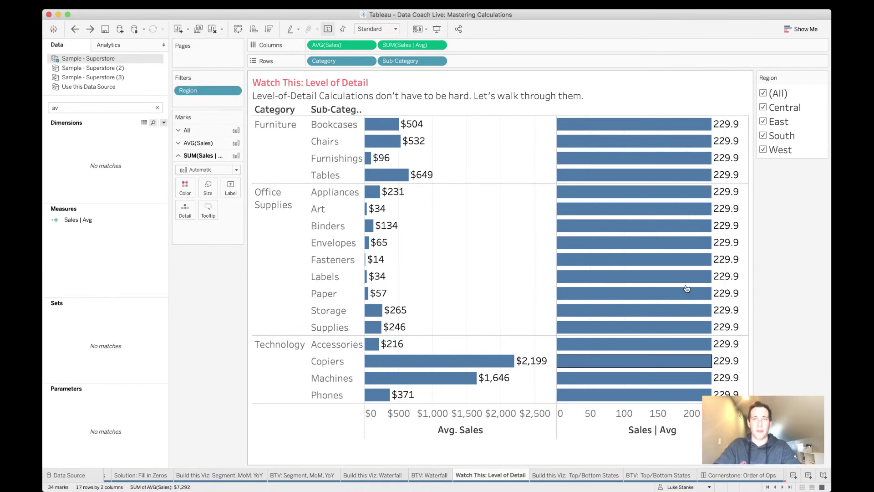
{"action": "mouse_move", "coordinate": [721, 284]}
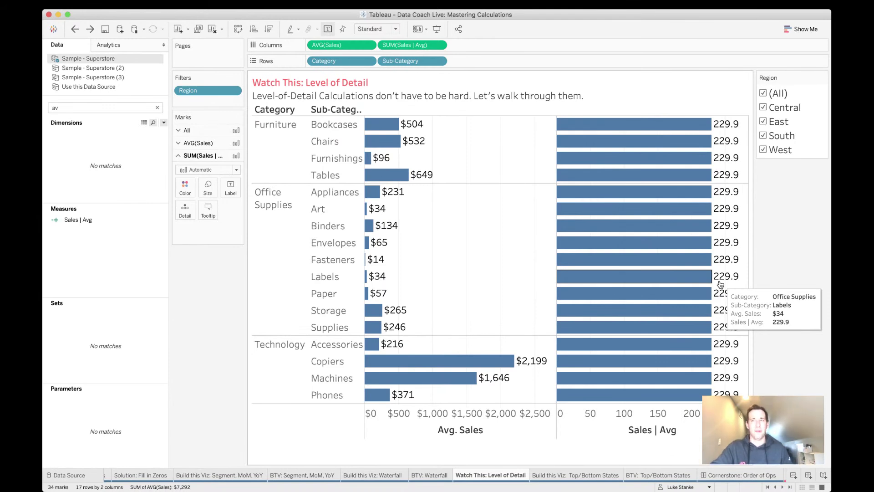
{"action": "left_click", "coordinate": [766, 122]}
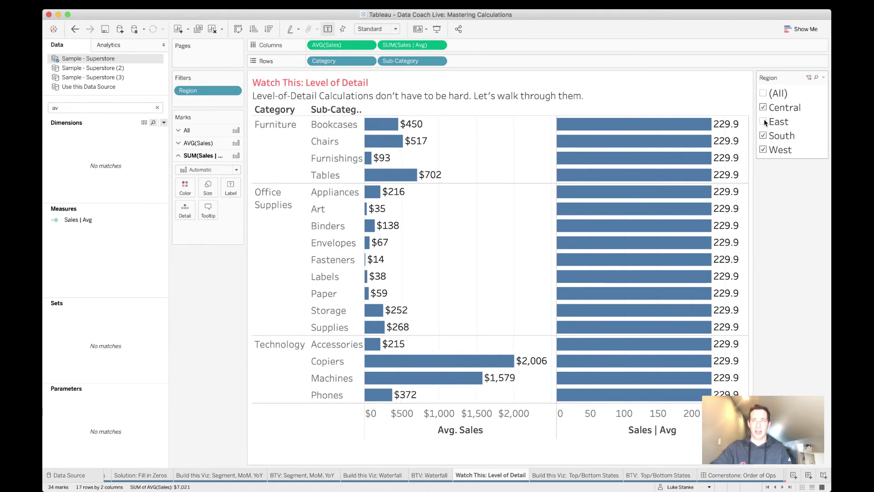
{"action": "left_click", "coordinate": [765, 122]}
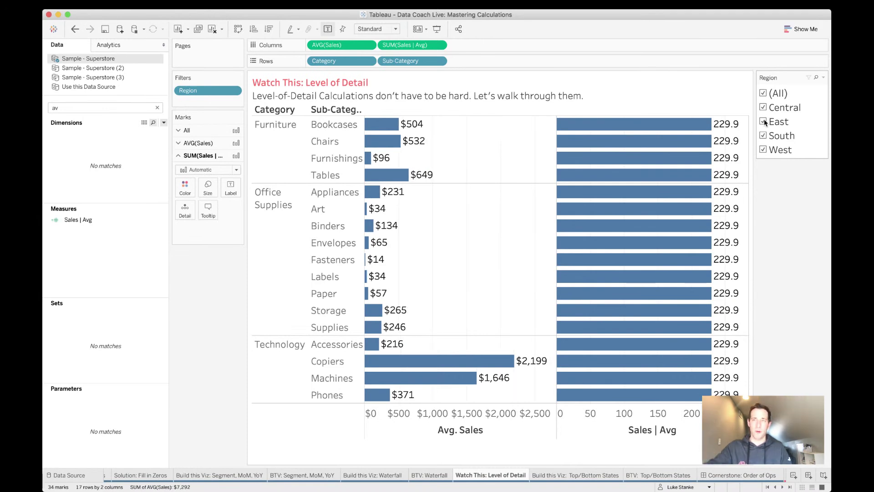
{"action": "left_click", "coordinate": [766, 122]}
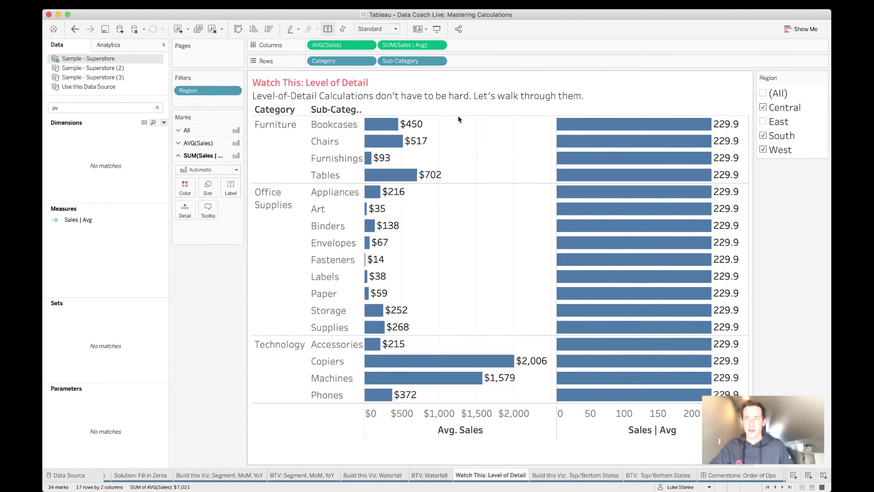
Step: Open the Cornerstone: Order of Ops dashboard from the sheet overview to examine where Fixed LODs are evaluated among the filters
{"action": "left_click", "coordinate": [802, 488]}
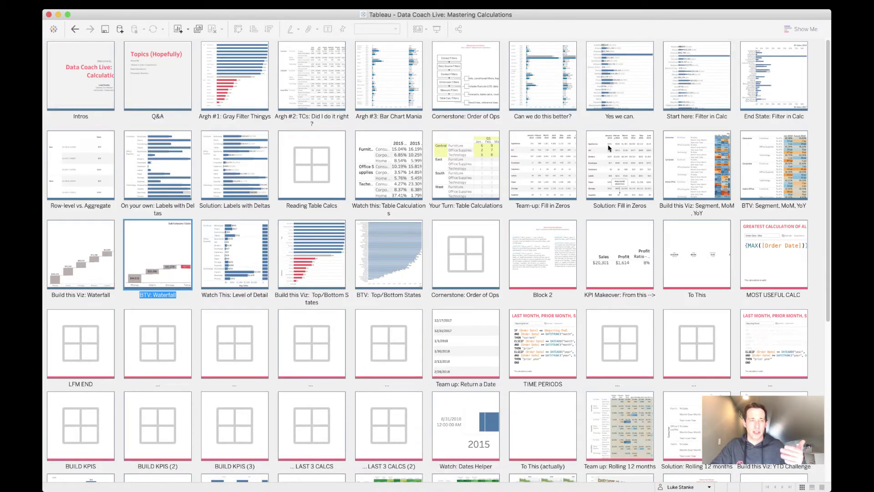
{"action": "double_click", "coordinate": [483, 80]}
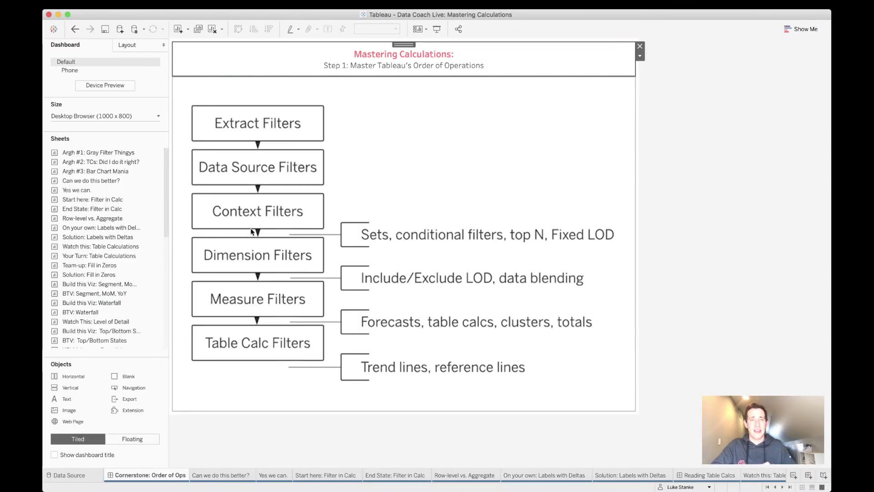
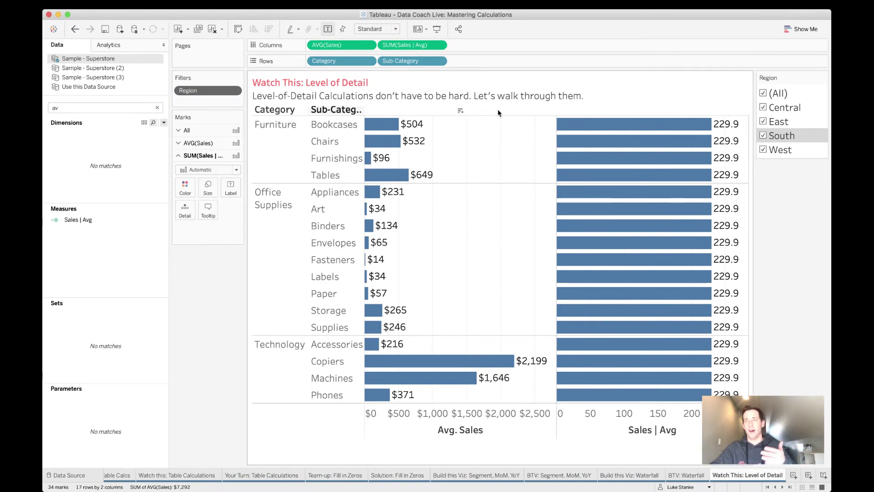
Step: Exclude South in the Region filter of the Watch This: Level of Detail sheet
{"action": "left_click", "coordinate": [764, 135]}
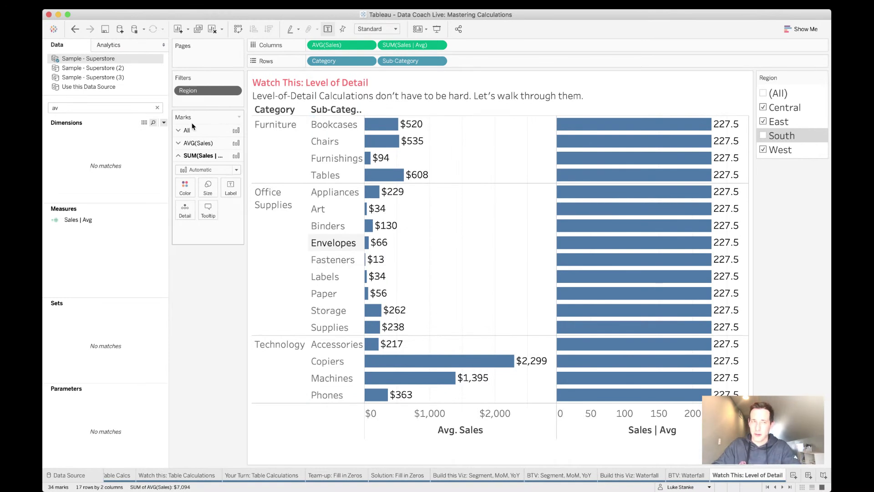
Step: Create a calculated field and begin its formula with {FIXED [Category] :
{"action": "left_click", "coordinate": [164, 123]}
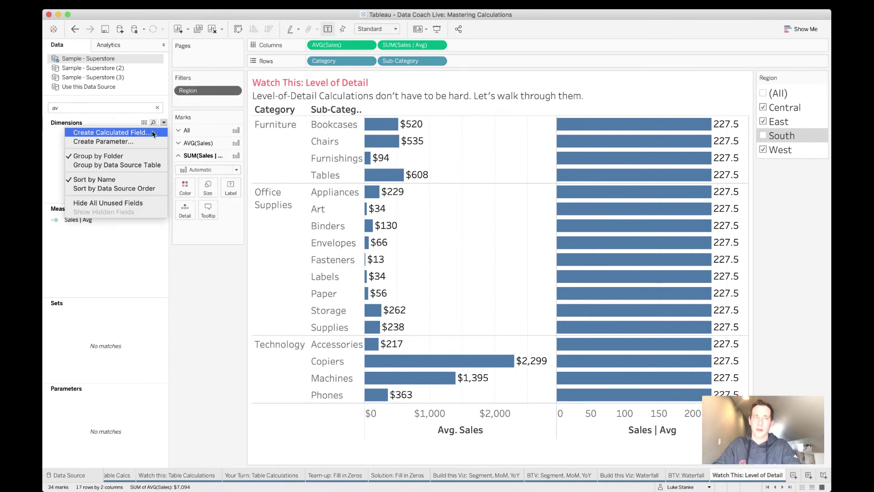
{"action": "left_click", "coordinate": [153, 132]}
{"action": "type", "text": "{FIXED"}
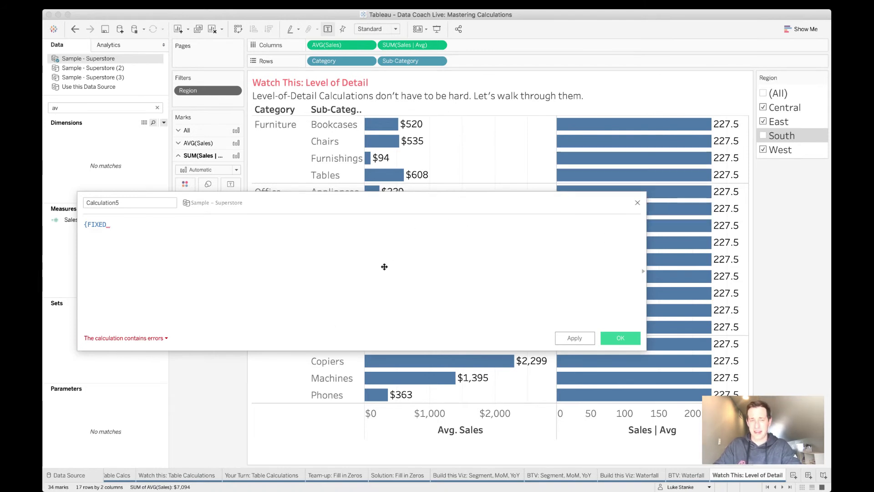
{"action": "type", "text": "Ca"}
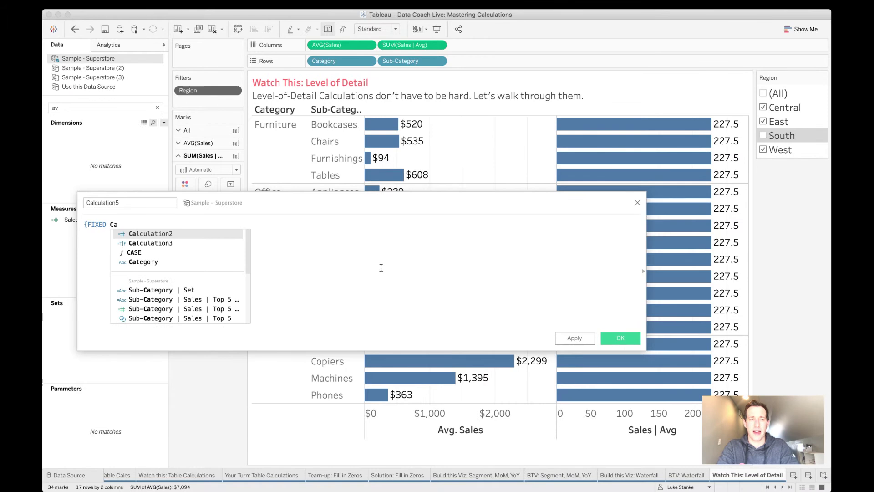
{"action": "key", "text": "Down"}
{"action": "key", "text": "Down"}
{"action": "key", "text": "Down"}
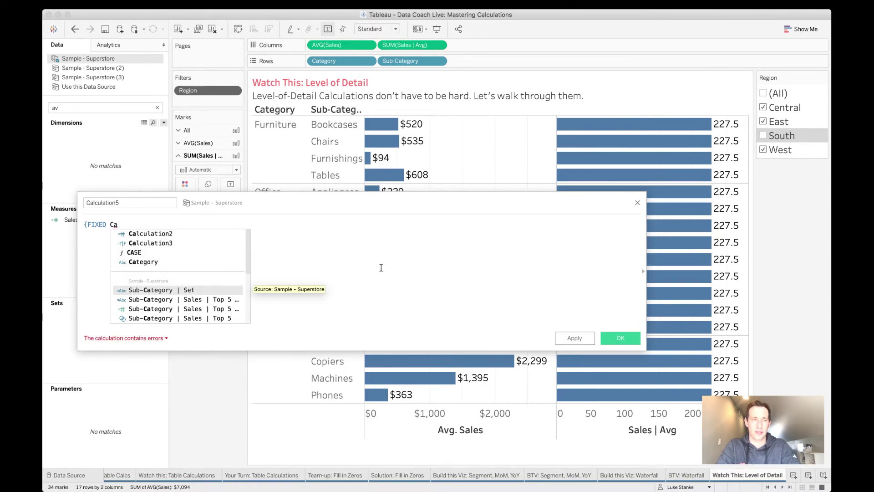
{"action": "key", "text": "Return"}
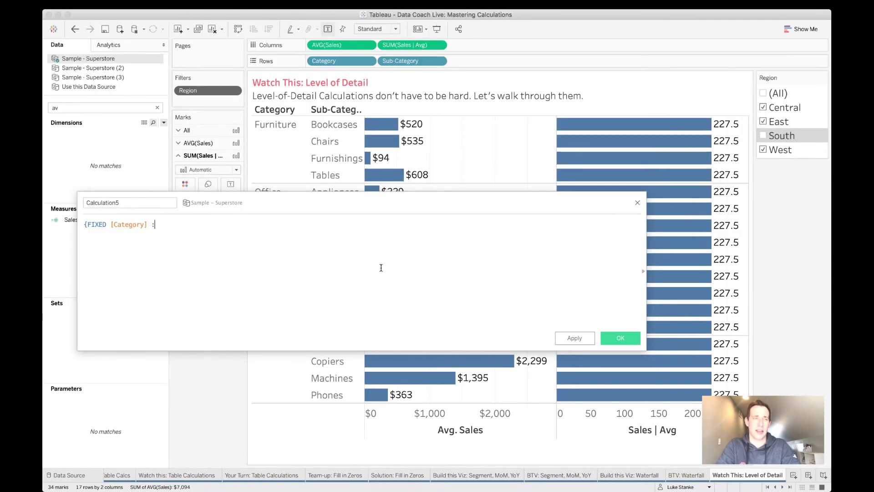
Step: Complete the calculated field's formula as {FIXED [Category] : AVG([Sales])}
{"action": "double_click", "coordinate": [101, 229]}
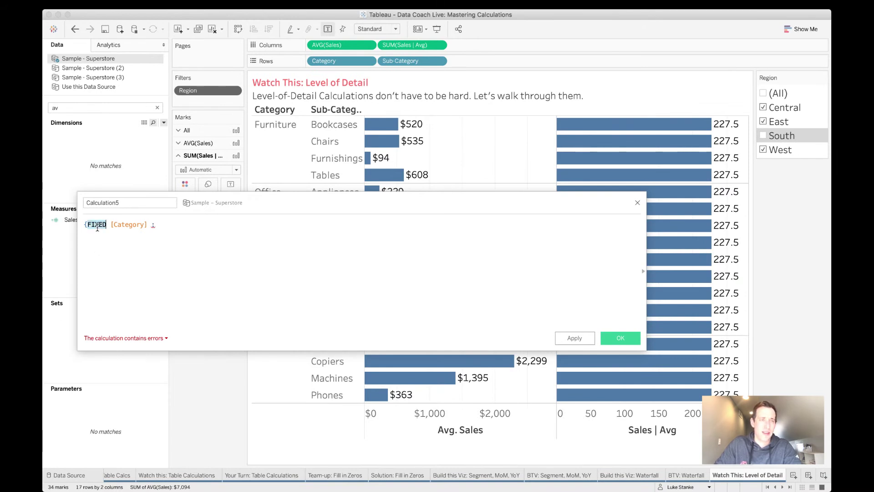
{"action": "double_click", "coordinate": [117, 225]}
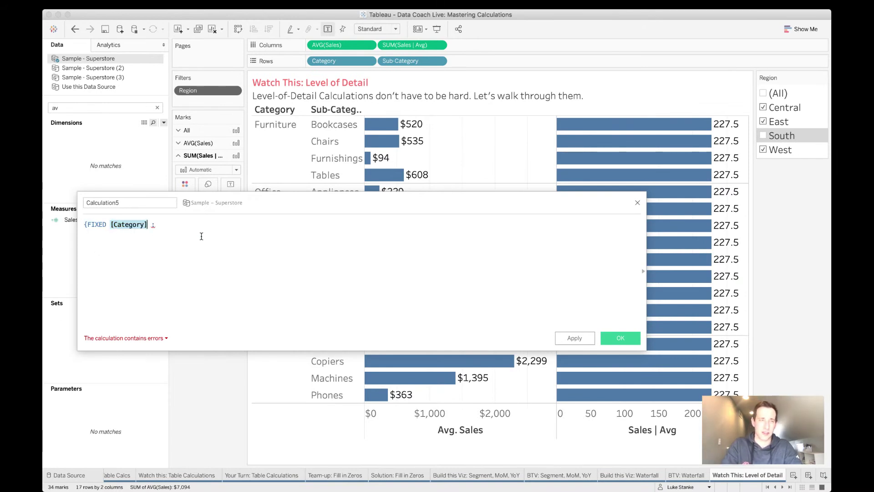
{"action": "key", "text": "Right"}
{"action": "type", "text": ","}
{"action": "key", "text": "BackSpace"}
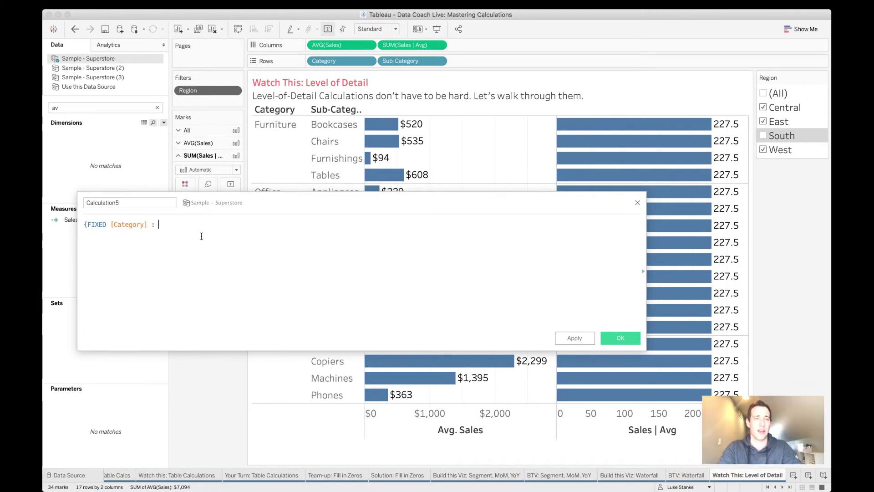
{"action": "type", "text": "AVG([Sales]"}
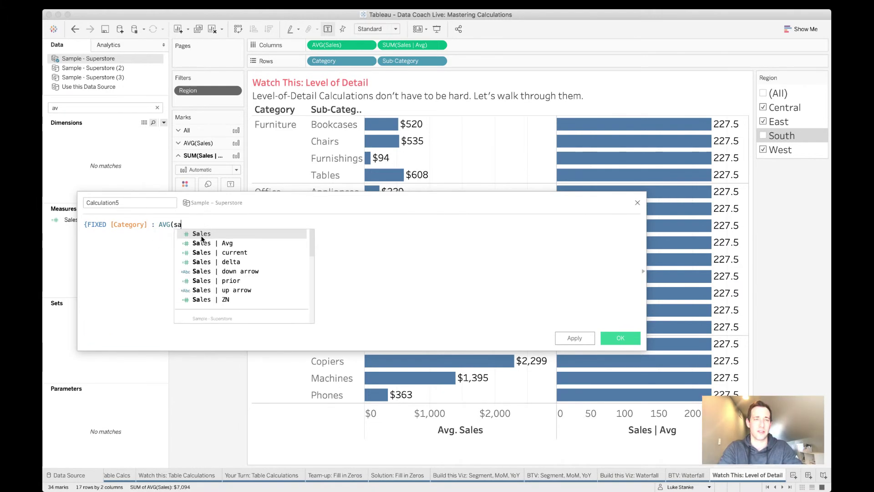
{"action": "type", "text": ")}"}
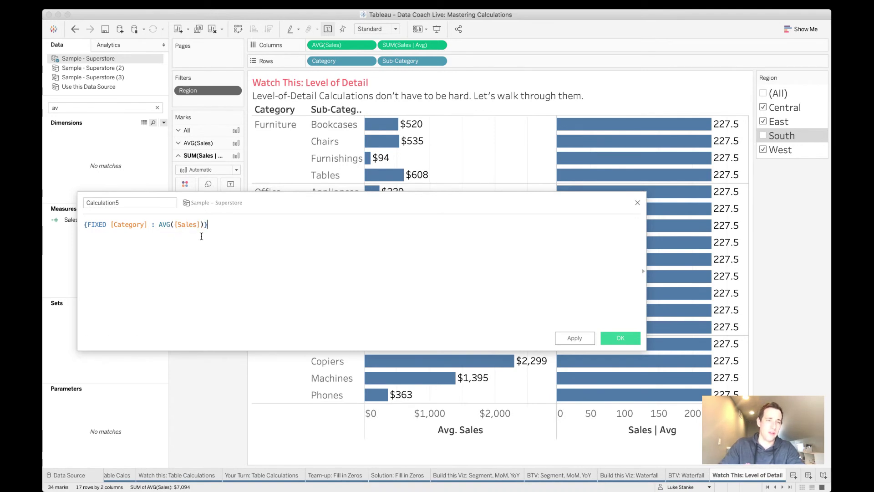
Step: Name the calculated field Sales | Category and save it
{"action": "left_click", "coordinate": [122, 204]}
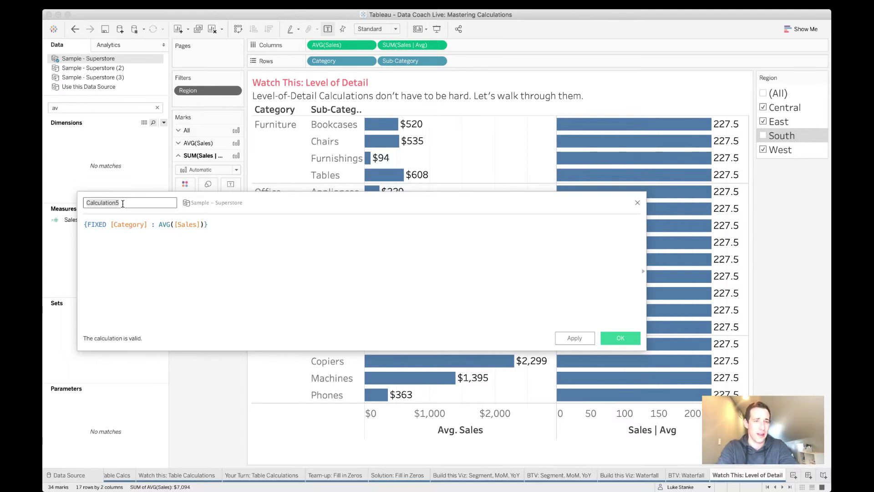
{"action": "type", "text": "Seles |"}
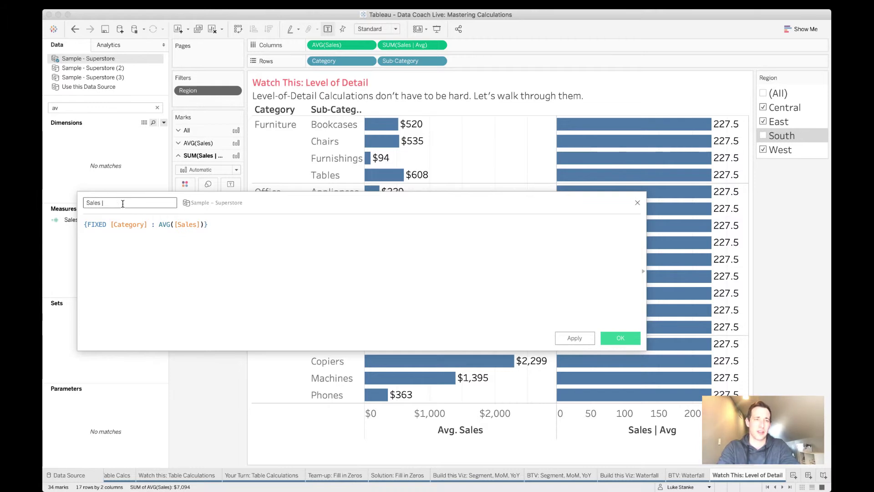
{"action": "type", "text": " Cate"}
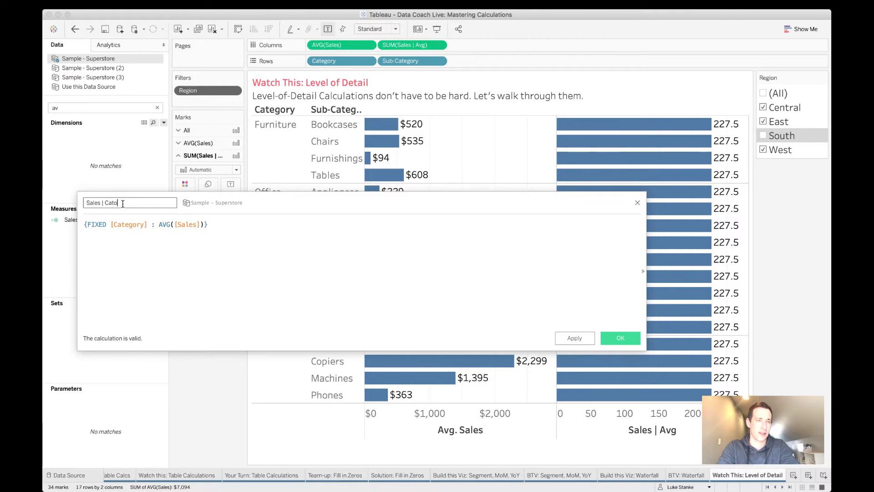
{"action": "type", "text": "gory"}
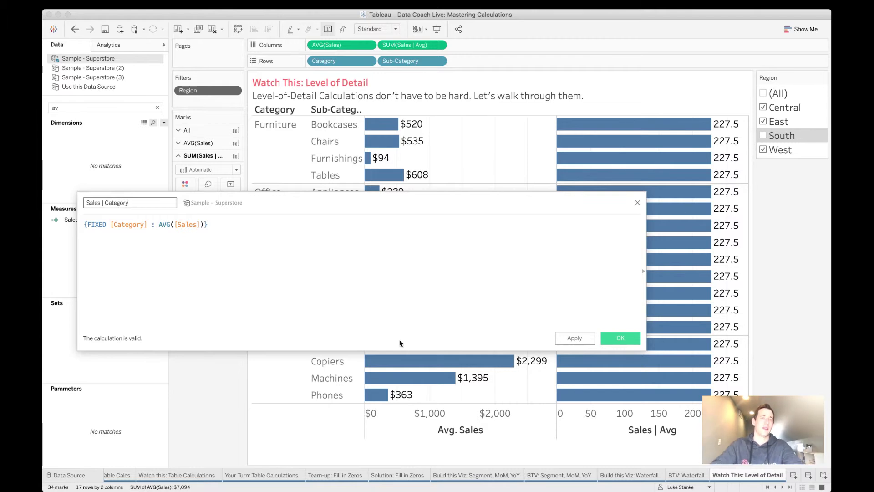
{"action": "left_click", "coordinate": [621, 339]}
Step: Search the fields for "cat" and add the Sales | Category measure to Columns after SUM(Sales | Avg)
{"action": "left_click", "coordinate": [92, 108]}
{"action": "type", "text": "c"}
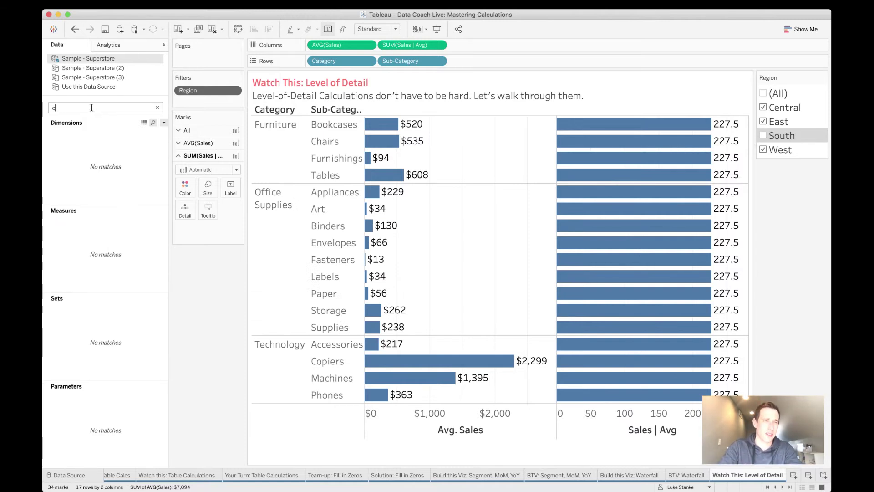
{"action": "type", "text": "agt"}
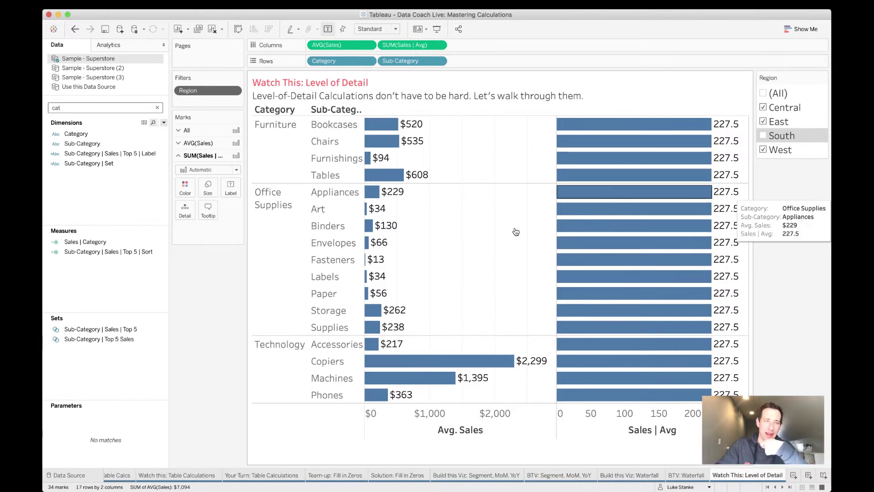
{"action": "left_click", "coordinate": [94, 241]}
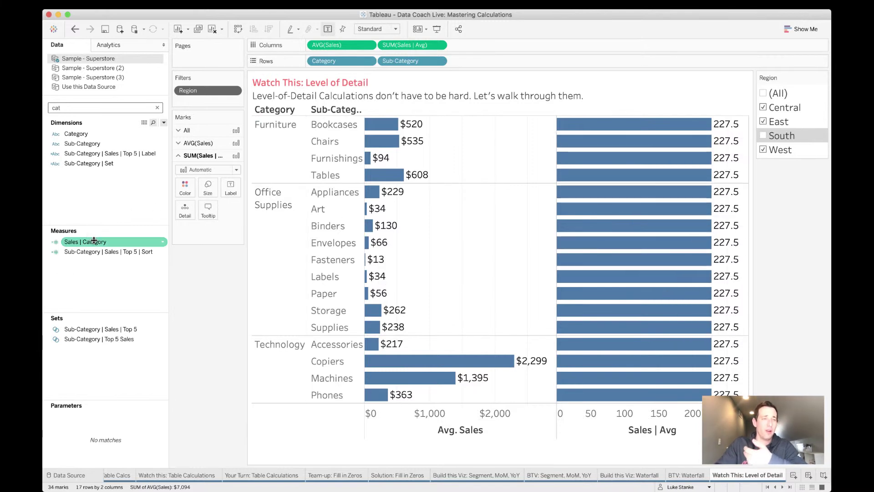
{"action": "left_click_drag", "start_coordinate": [94, 242], "coordinate": [490, 48]}
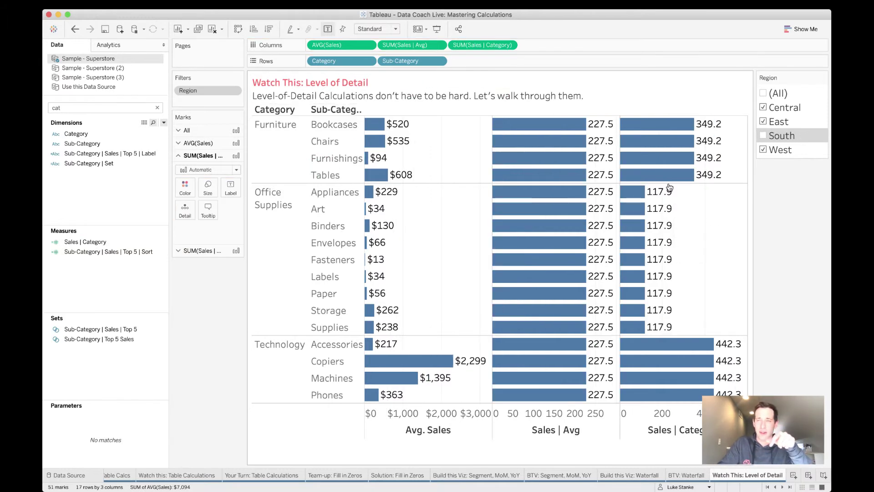
Step: Try converting Sales | Category in Columns from a sum to a dimension, and undo it
{"action": "mouse_move", "coordinate": [669, 186]}
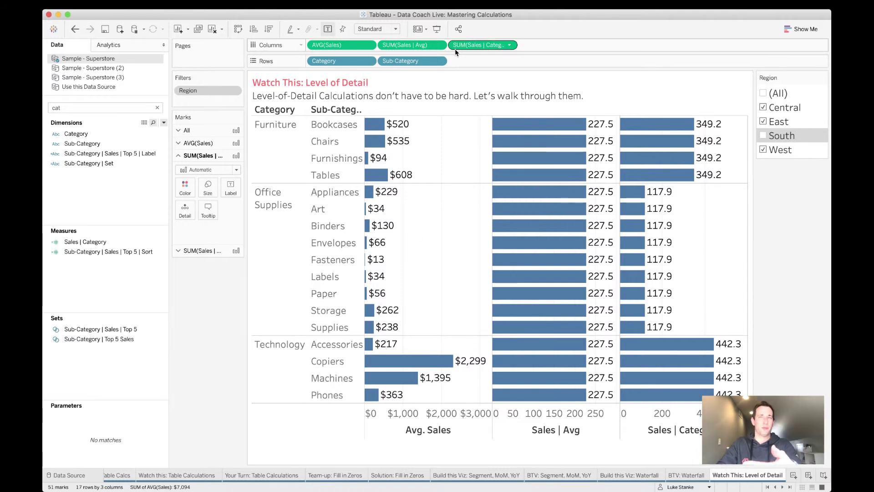
{"action": "left_click", "coordinate": [510, 46]}
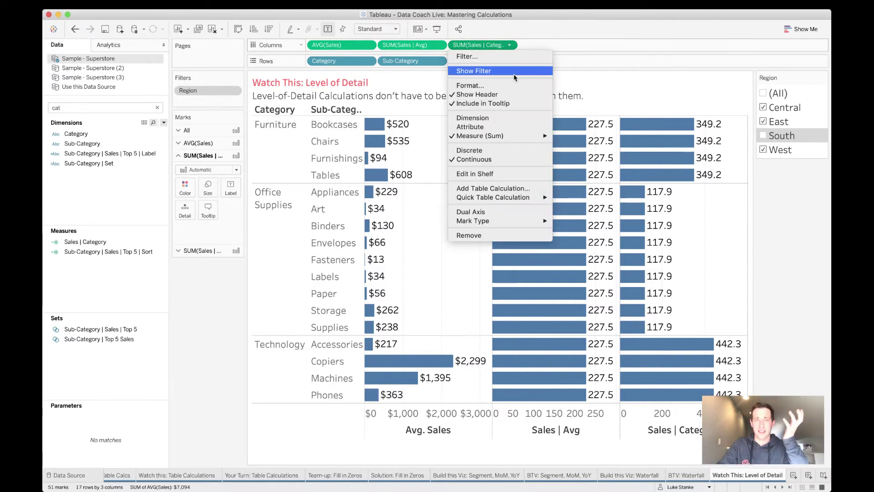
{"action": "left_click", "coordinate": [502, 150]}
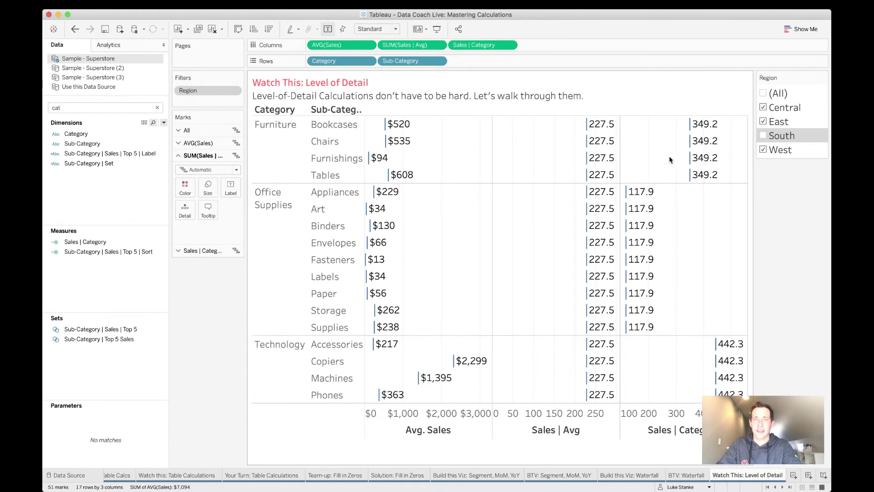
{"action": "key", "text": "ctrl+z"}
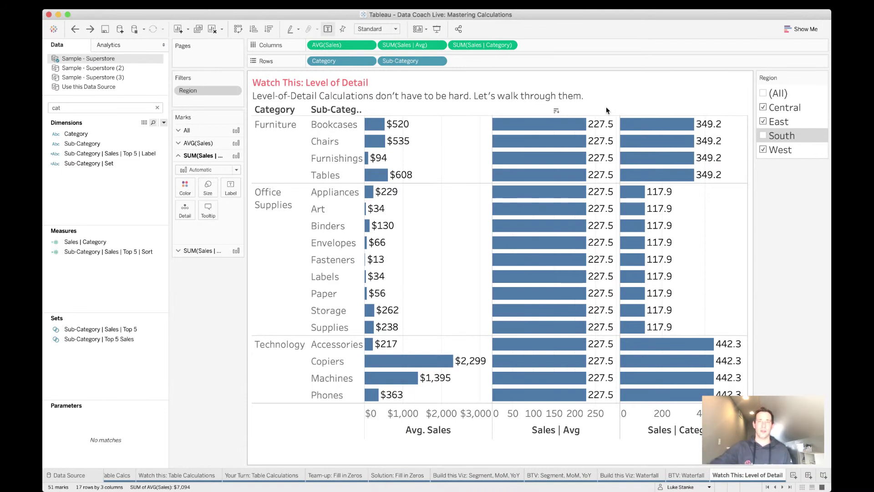
Step: Change the aggregation of Sales | Category in Columns to Minimum
{"action": "mouse_move", "coordinate": [683, 146]}
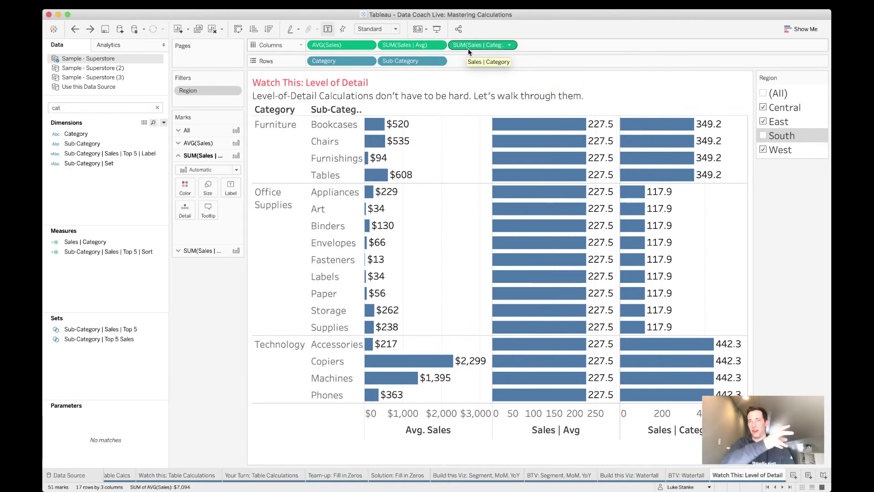
{"action": "left_click", "coordinate": [511, 44]}
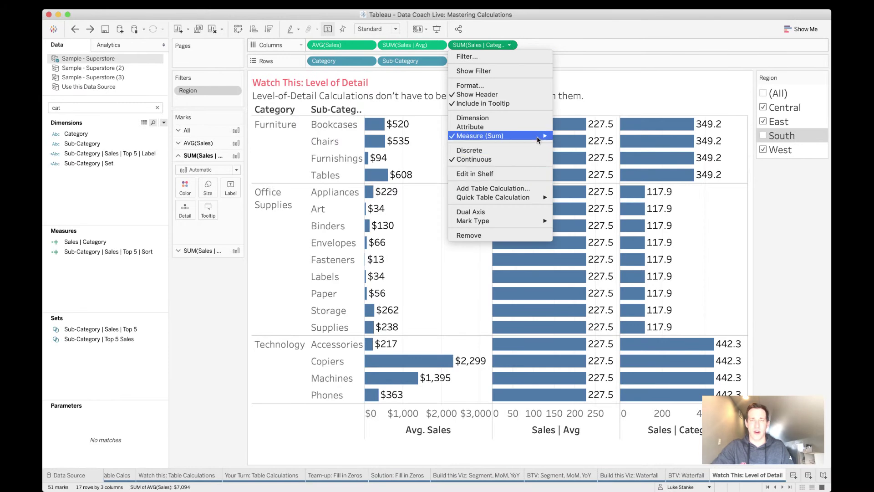
{"action": "mouse_move", "coordinate": [539, 137]}
{"action": "left_click", "coordinate": [575, 187]}
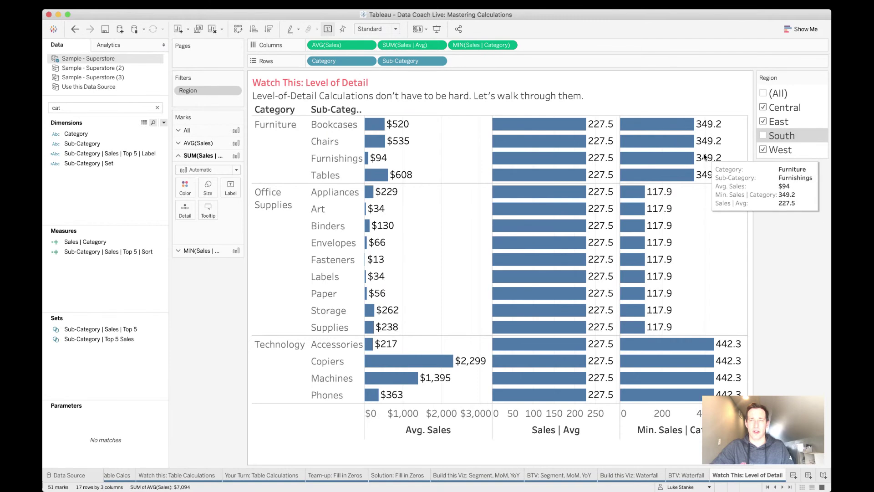
Step: Change the Sales | Category pill in Columns to the calculation AVG([Sales]) - MIN([Sales | Category]) and apply it
{"action": "left_click", "coordinate": [510, 46]}
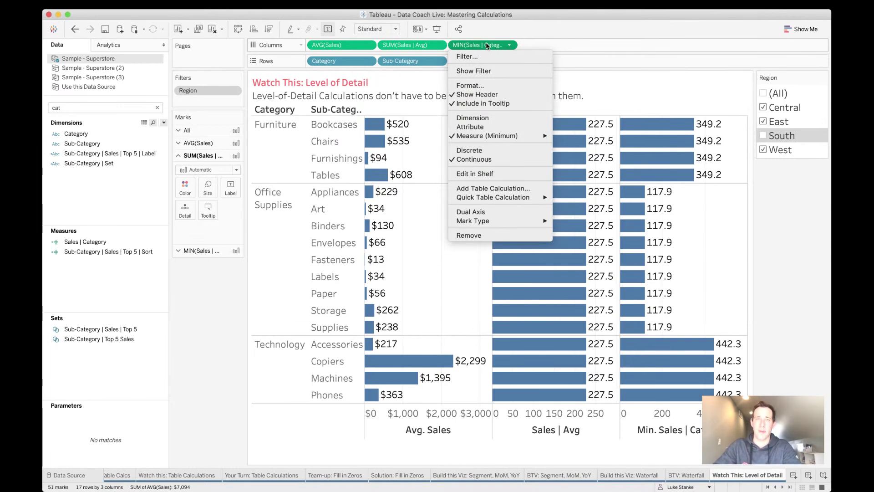
{"action": "left_click", "coordinate": [200, 250]}
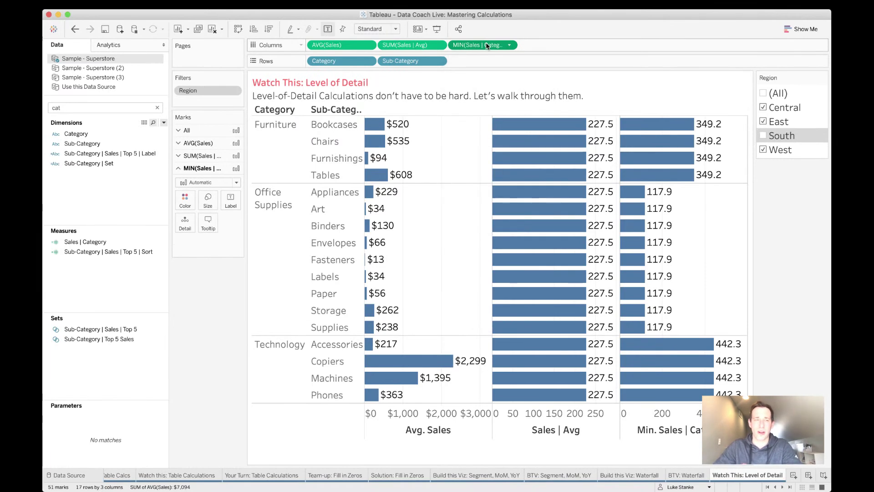
{"action": "double_click", "coordinate": [464, 45]}
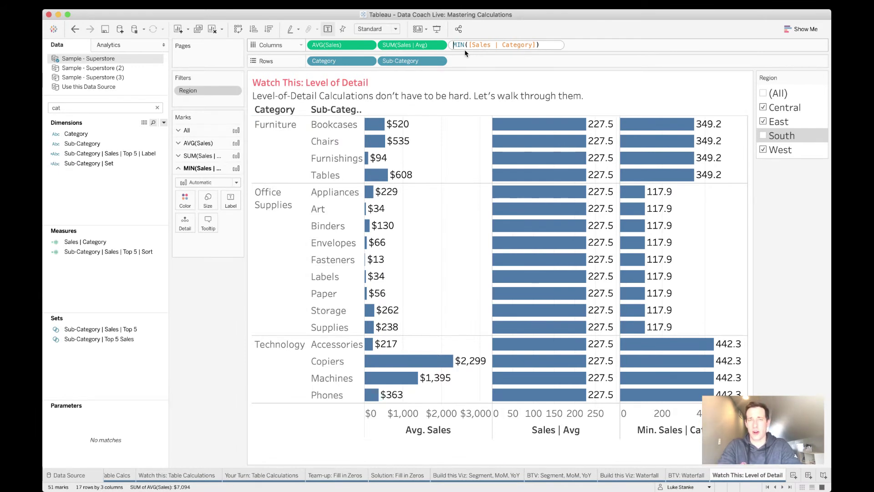
{"action": "type", "text": "{ "}
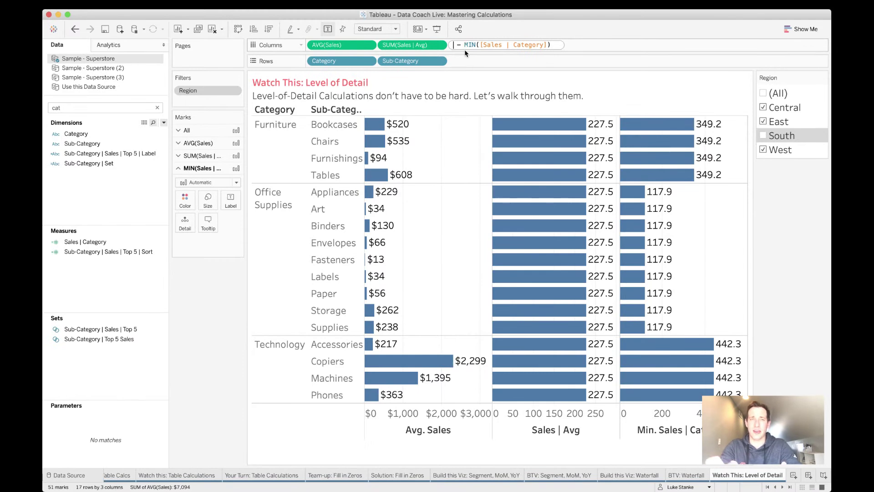
{"action": "type", "text": "AVG "}
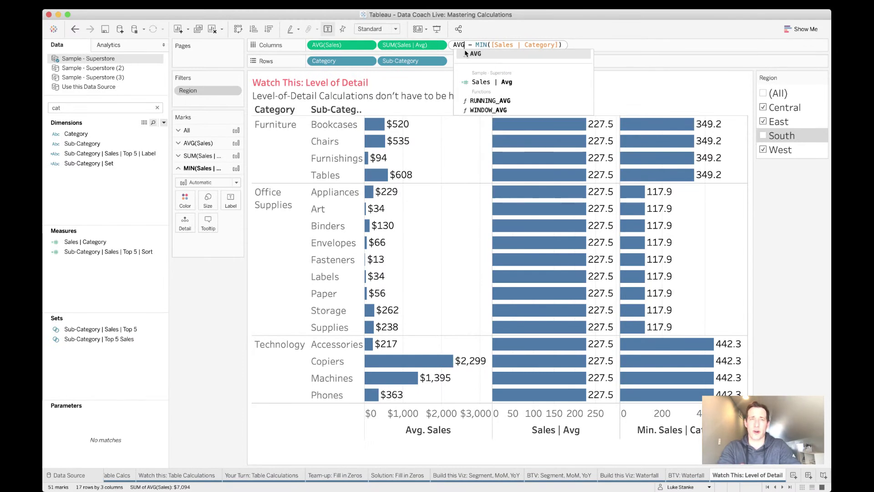
{"action": "type", "text": "([Sales]"}
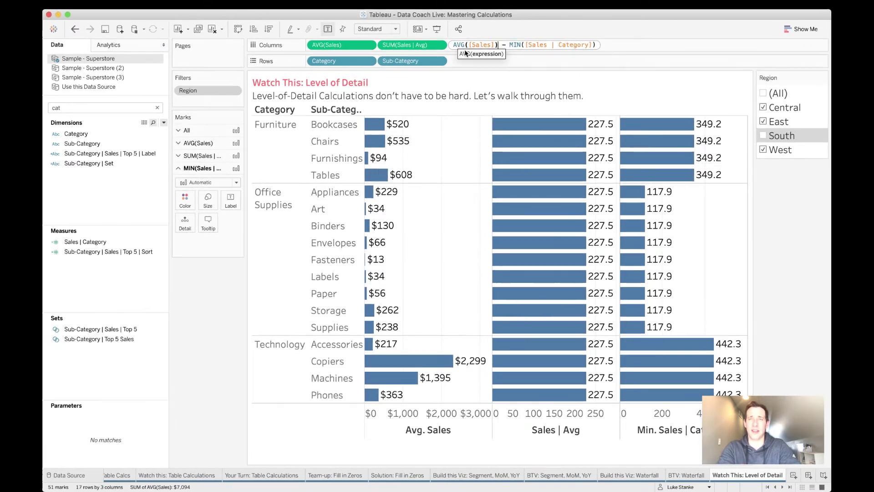
{"action": "type", "text": ")"}
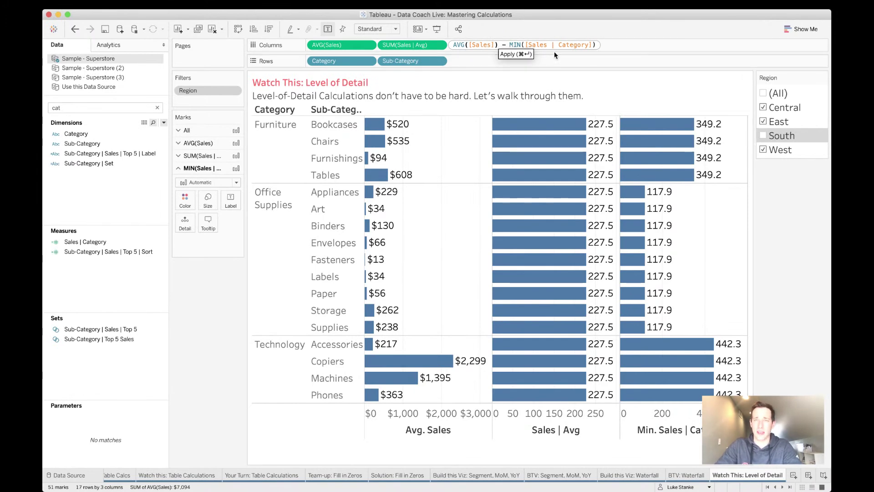
{"action": "double_click", "coordinate": [541, 45]}
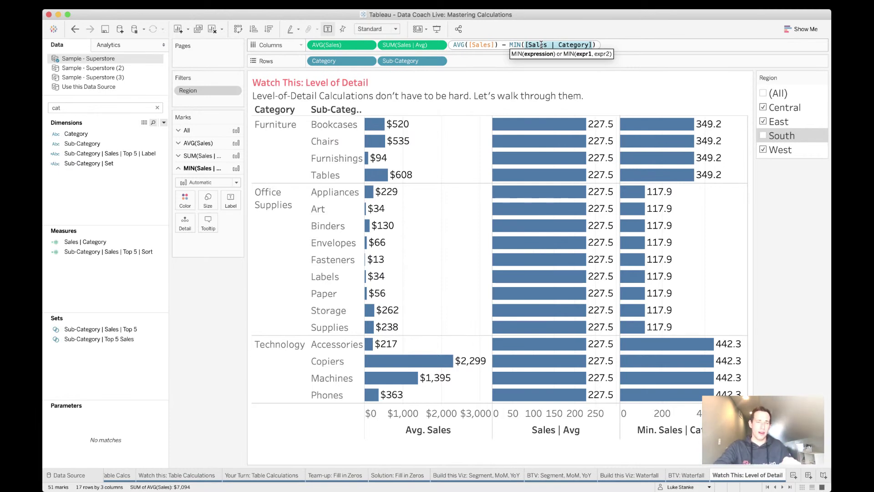
{"action": "left_click", "coordinate": [541, 44]}
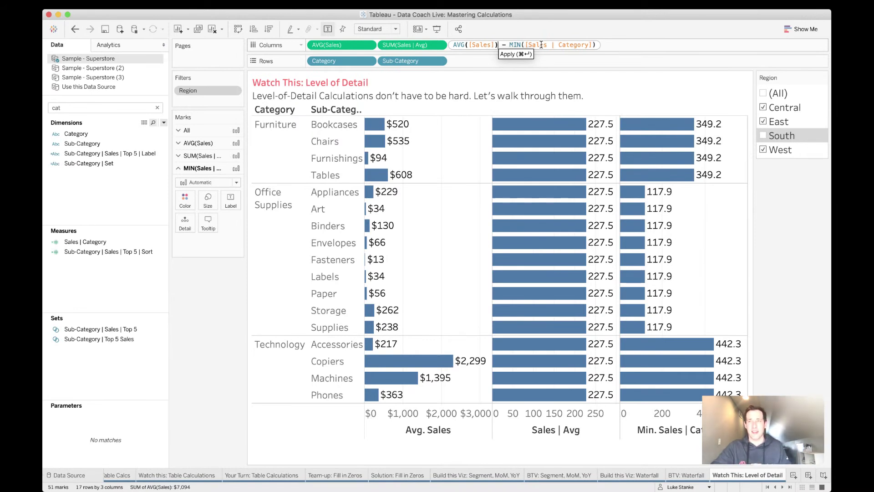
{"action": "mouse_move", "coordinate": [649, 168]}
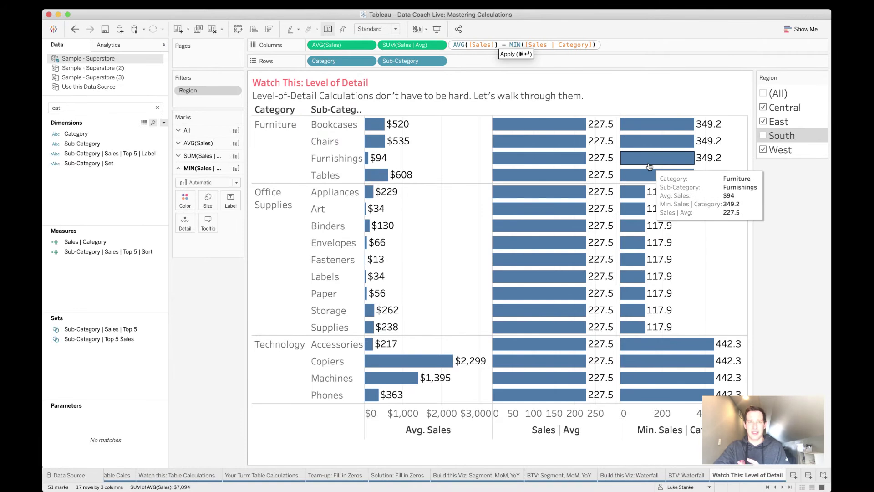
{"action": "mouse_move", "coordinate": [676, 144]}
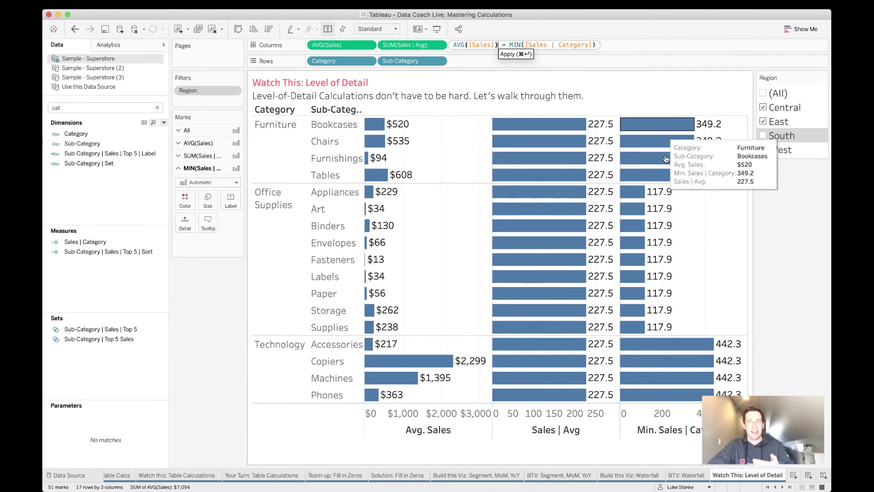
{"action": "mouse_move", "coordinate": [672, 177]}
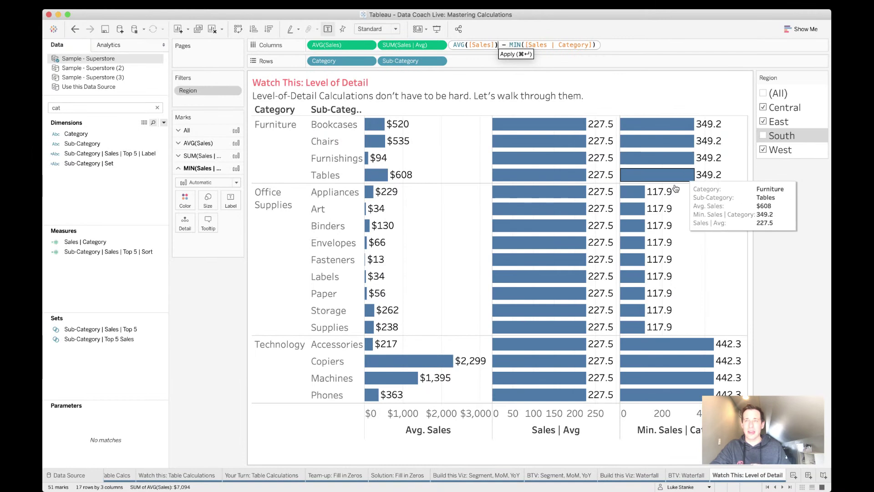
{"action": "key", "text": "Return"}
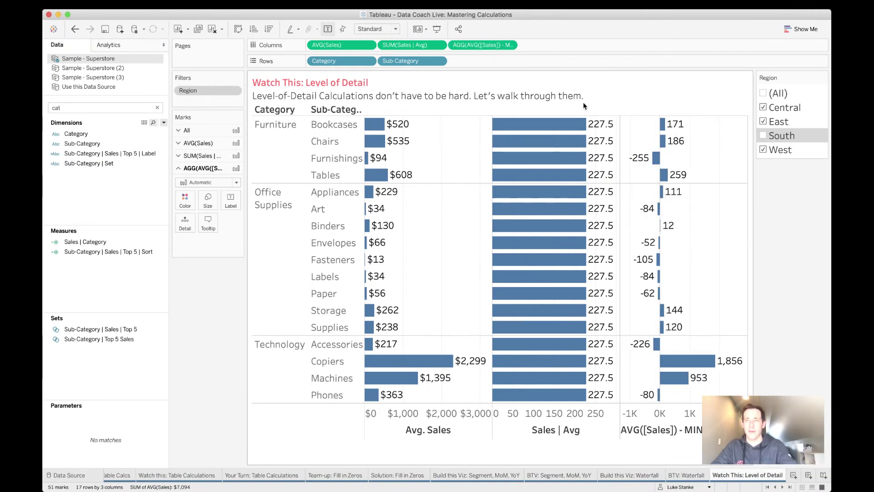
Step: Undo the difference calculation in Columns and redo it to compare both versions of the chart
{"action": "key", "text": "super+z"}
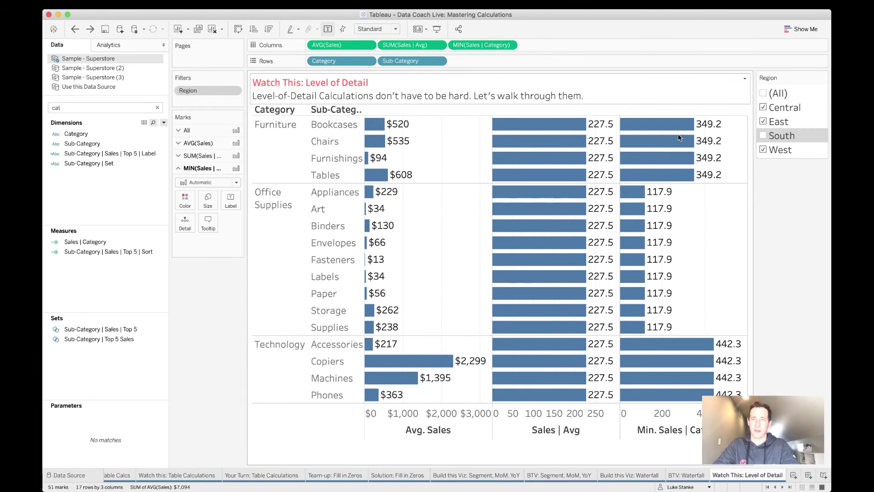
{"action": "key", "text": "super+shift+z"}
{"action": "mouse_move", "coordinate": [662, 314]}
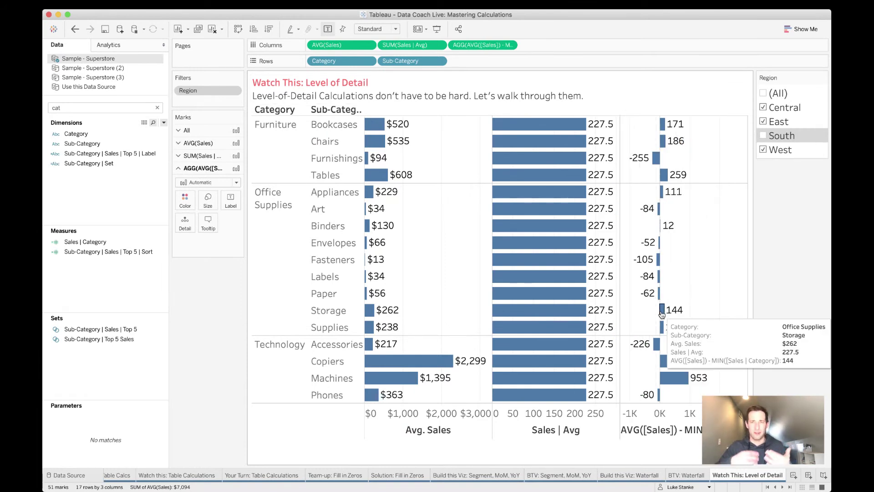
{"action": "mouse_move", "coordinate": [550, 245]}
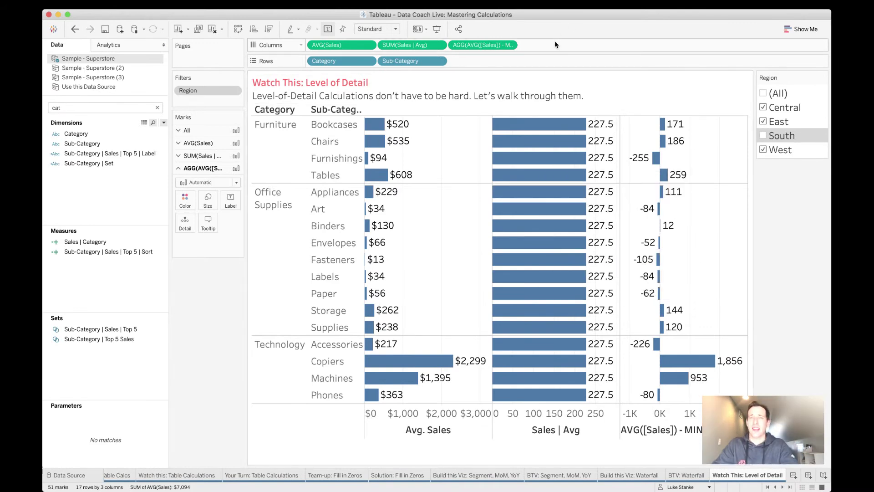
Step: Create a new calculated field, then move its editor over the chart and make it narrower
{"action": "left_click", "coordinate": [148, 162]}
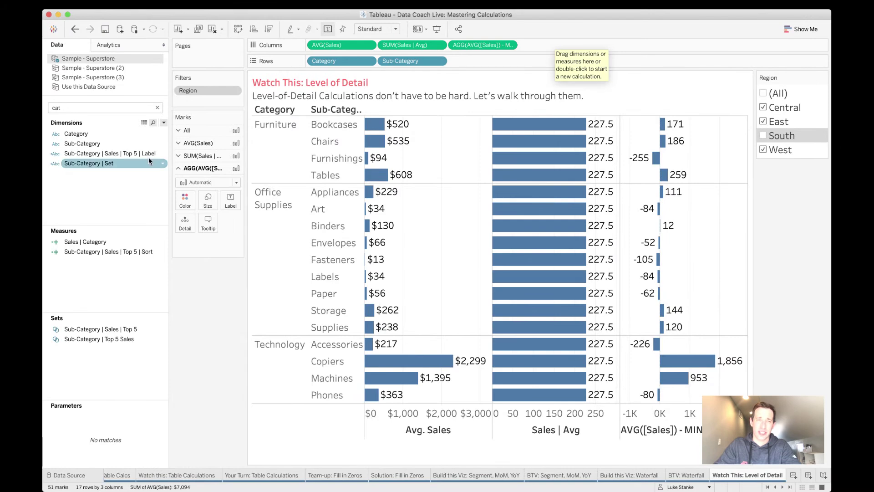
{"action": "left_click", "coordinate": [163, 122]}
{"action": "left_click", "coordinate": [149, 133]}
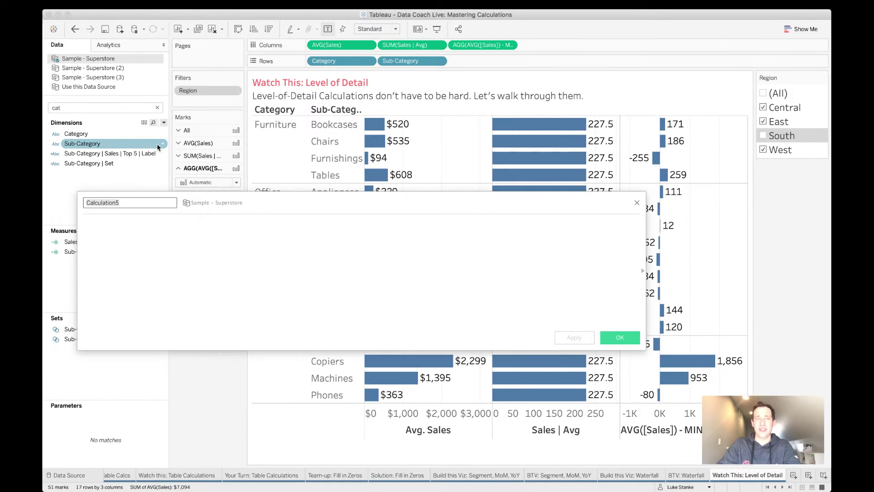
{"action": "left_click_drag", "start_coordinate": [237, 218], "coordinate": [382, 210]}
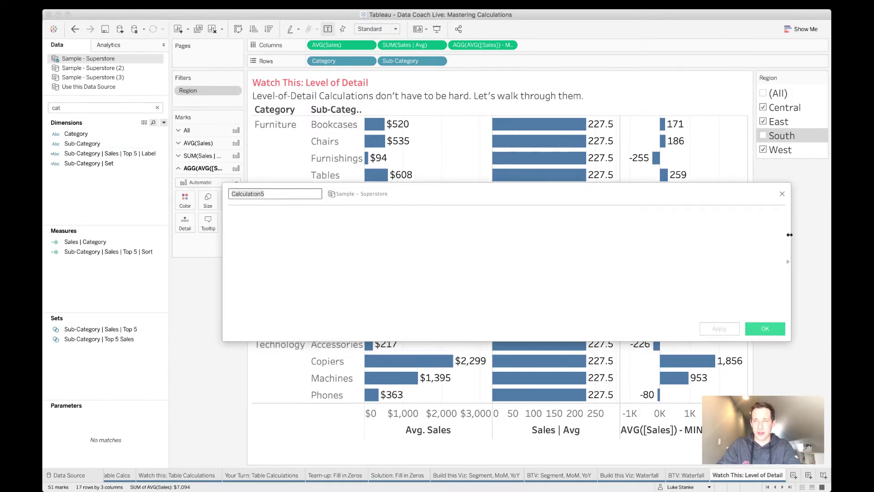
{"action": "left_click_drag", "start_coordinate": [788, 234], "coordinate": [586, 251]}
Step: Begin the formula with an INCLUDE expression on Customer Name, followed by a colon
{"action": "left_click", "coordinate": [507, 234]}
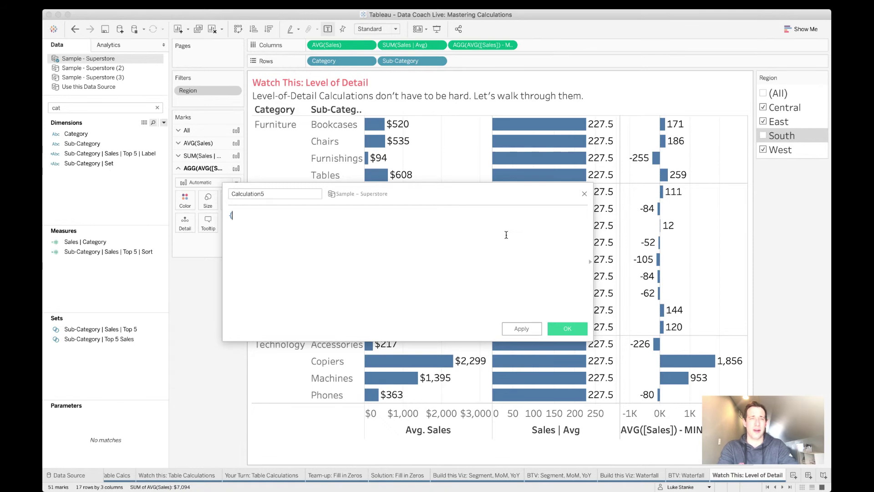
{"action": "type", "text": "{INCLUDE"}
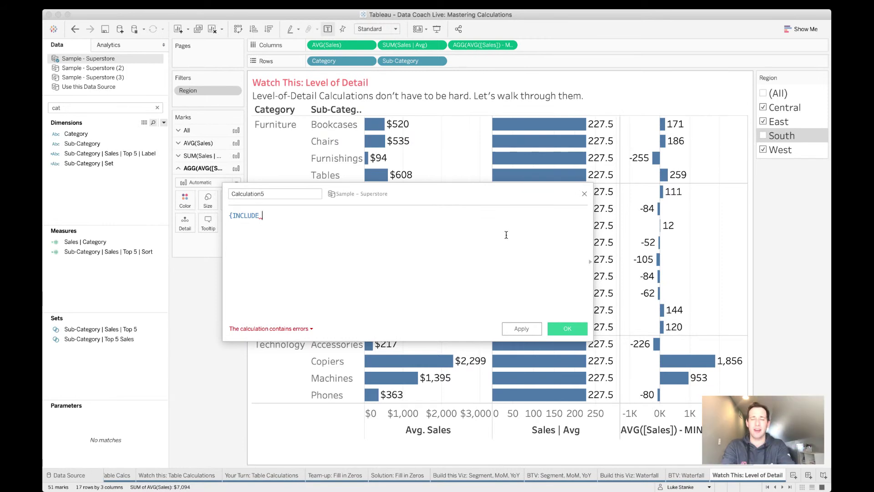
{"action": "type", "text": "Ord"}
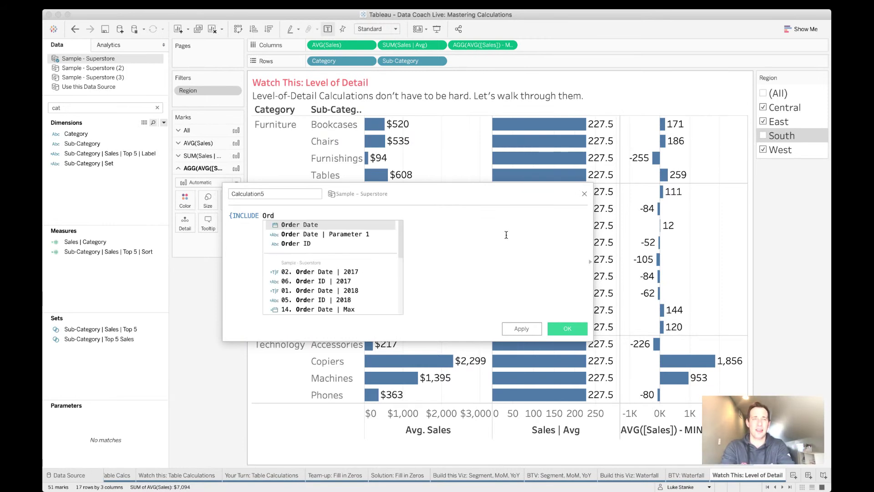
{"action": "key", "text": "BackSpace"}
{"action": "key", "text": "BackSpace"}
{"action": "key", "text": "BackSpace"}
{"action": "type", "text": "Cu"}
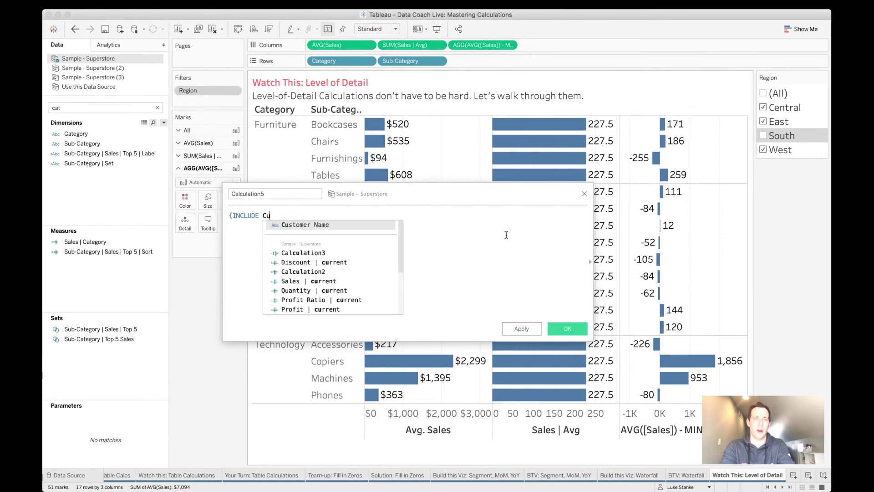
{"action": "key", "text": "Return"}
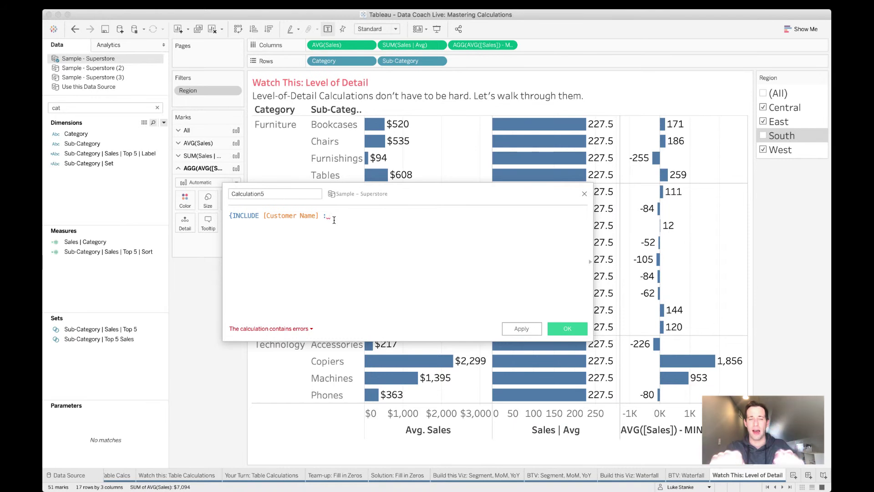
Step: Replace Customer Name with Order ID in the INCLUDE expression
{"action": "double_click", "coordinate": [306, 216]}
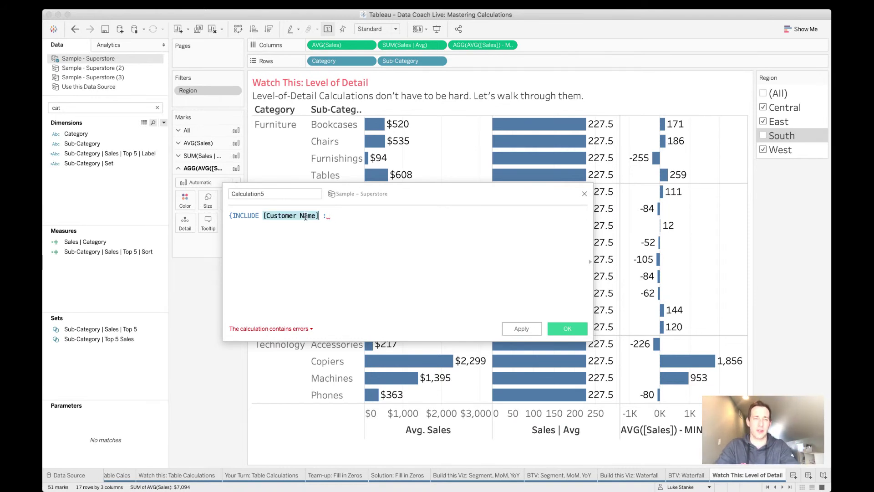
{"action": "type", "text": "Or"}
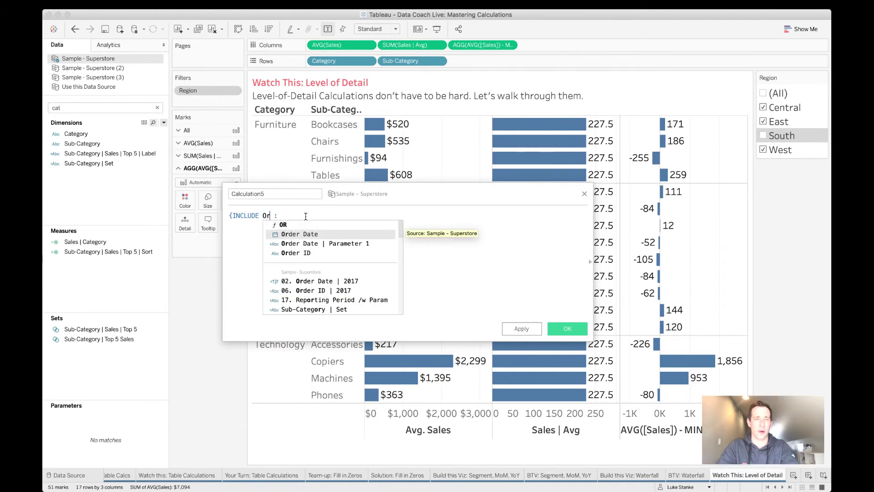
{"action": "key", "text": "Down"}
{"action": "key", "text": "Down"}
{"action": "key", "text": "Return"}
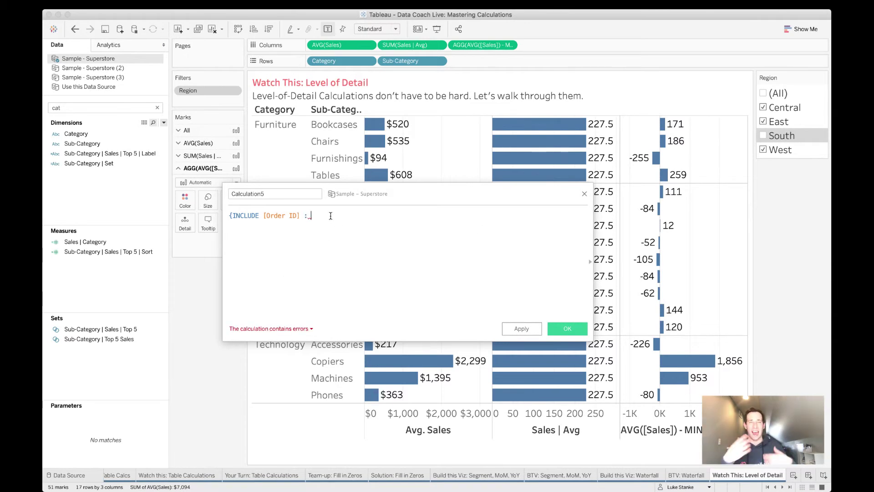
Step: Complete the formula as {INCLUDE [Order ID] : SUM([Sales])}
{"action": "type", "text": ": SUM"}
{"action": "key", "text": "Return"}
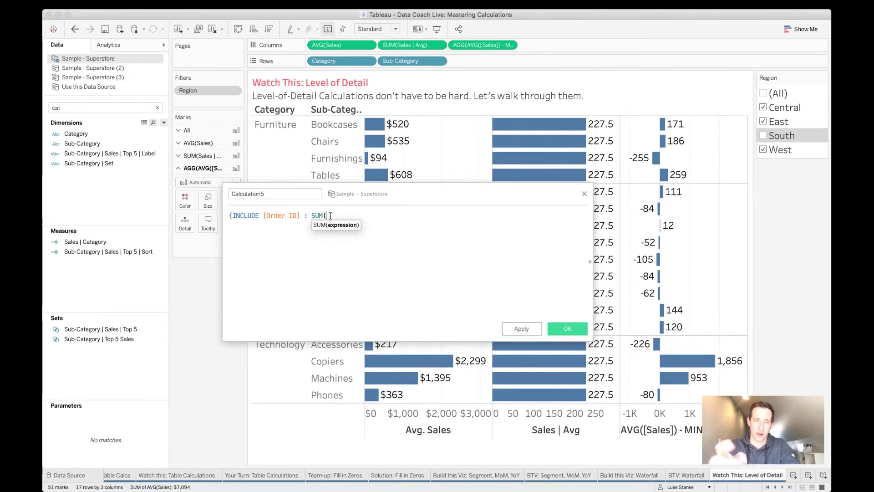
{"action": "type", "text": "[Sales]"}
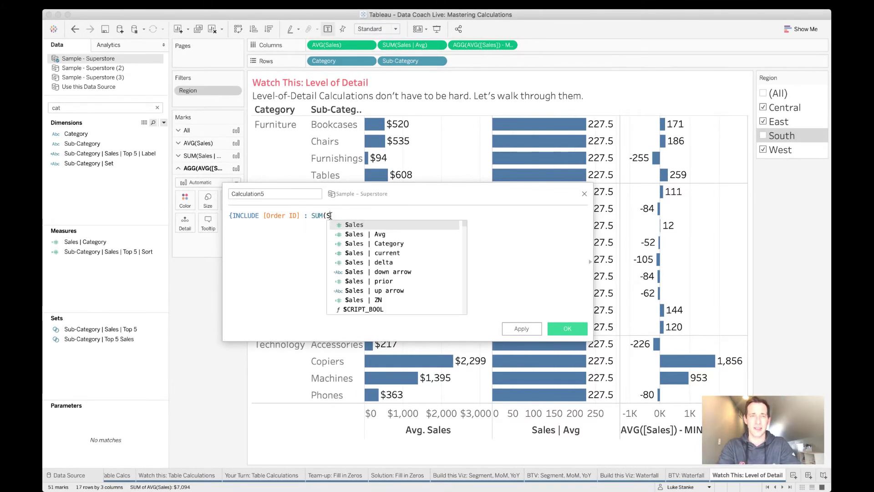
{"action": "type", "text": ")"}
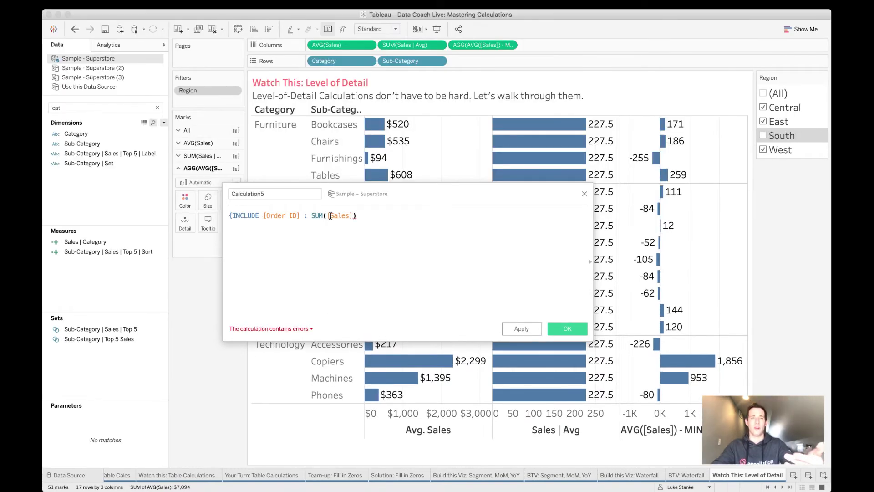
{"action": "type", "text": "}"}
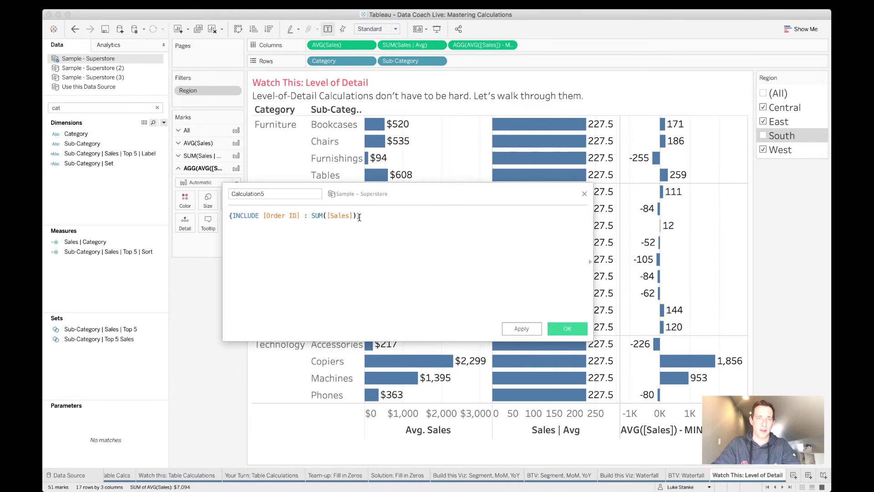
Step: Wrap the INCLUDE expression in an average so the formula reads AVG({INCLUDE [Order ID] : SUM([Sales])})
{"action": "left_click_drag", "start_coordinate": [361, 217], "coordinate": [222, 220]}
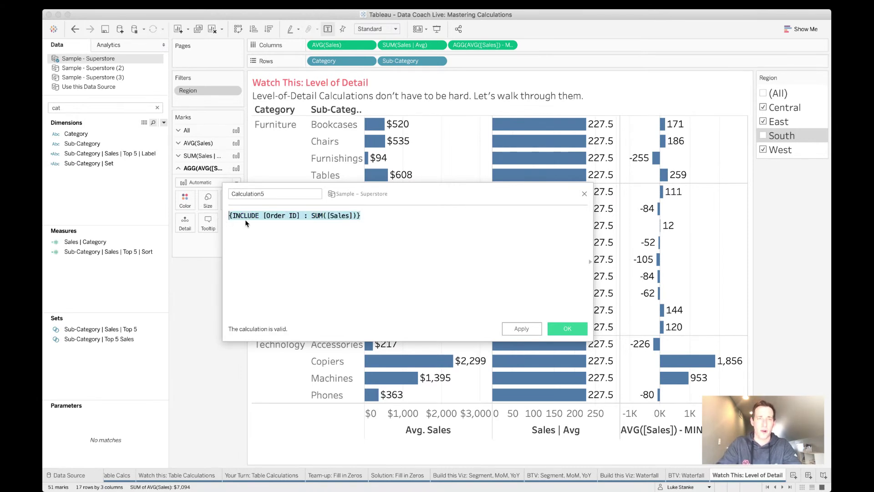
{"action": "left_click", "coordinate": [262, 218]}
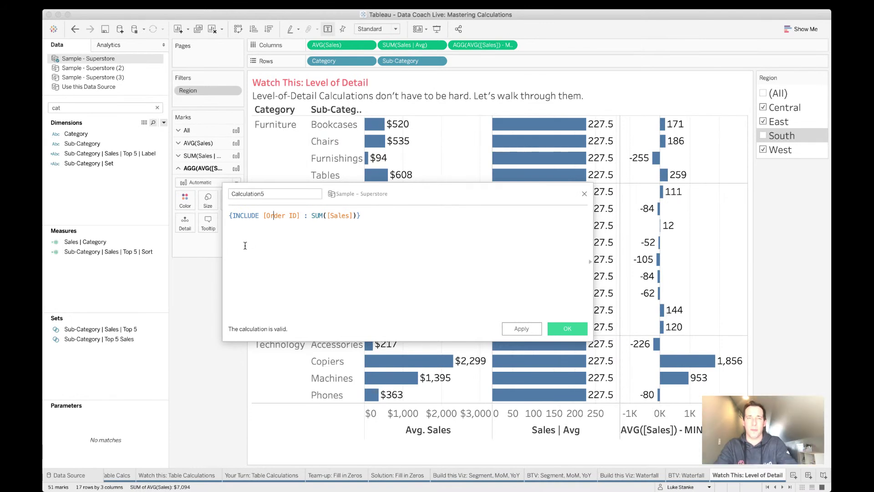
{"action": "type", "text": "ANVG"}
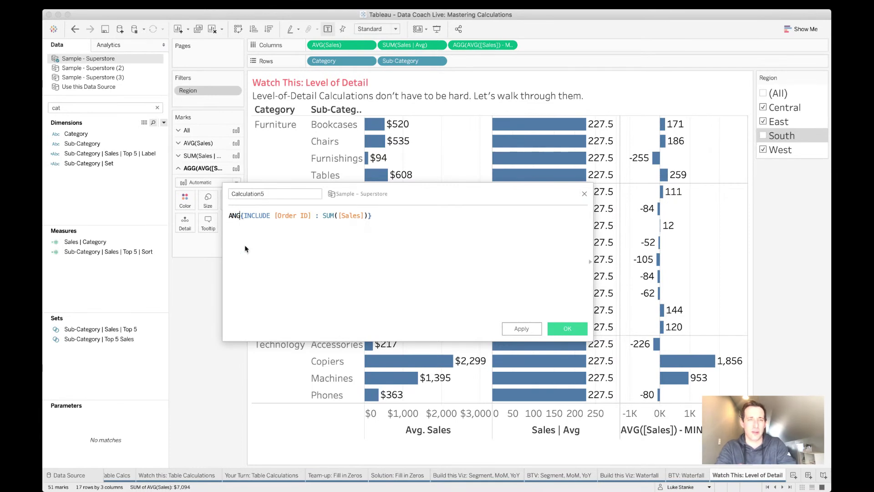
{"action": "key", "text": "BackSpace"}
{"action": "key", "text": "BackSpace"}
{"action": "key", "text": "BackSpace"}
{"action": "type", "text": "VG("}
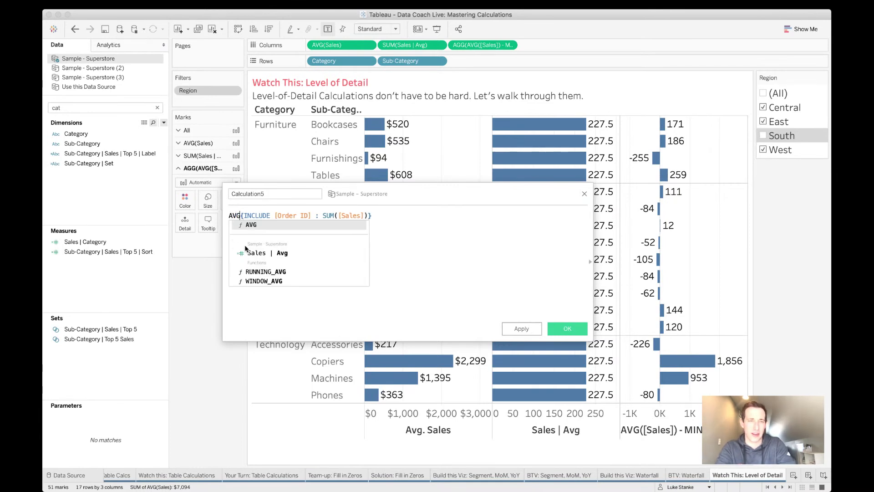
{"action": "key", "text": "End"}
{"action": "type", "text": ")"}
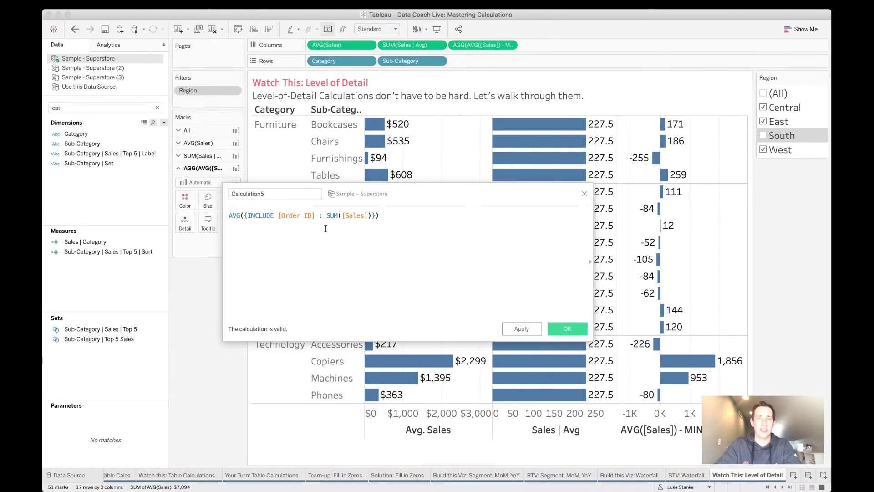
{"action": "left_click", "coordinate": [356, 216]}
{"action": "left_click", "coordinate": [259, 215]}
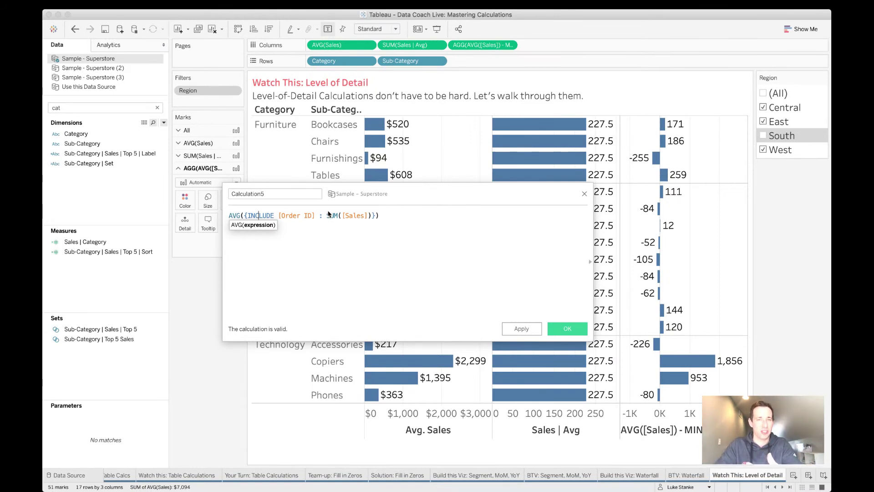
{"action": "mouse_move", "coordinate": [327, 215]}
{"action": "left_mouse_down"}
{"action": "mouse_move", "coordinate": [369, 216]}
{"action": "mouse_move", "coordinate": [333, 218]}
{"action": "left_mouse_up"}
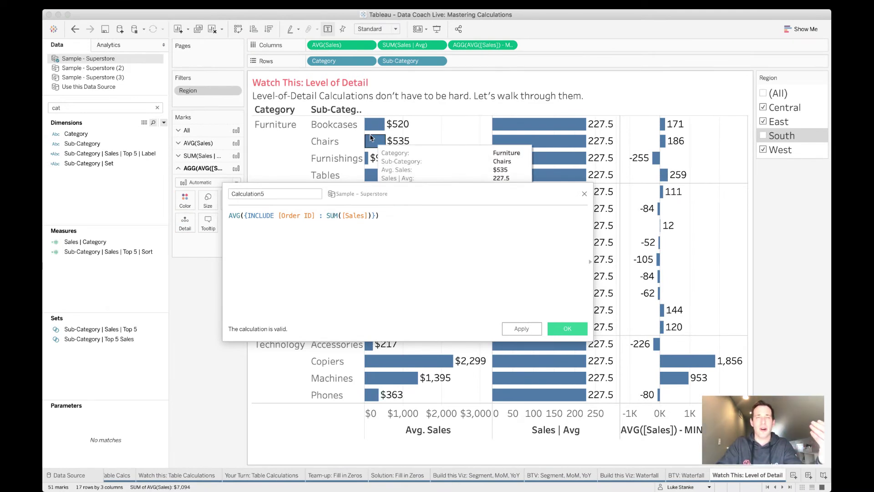
{"action": "mouse_move", "coordinate": [369, 132]}
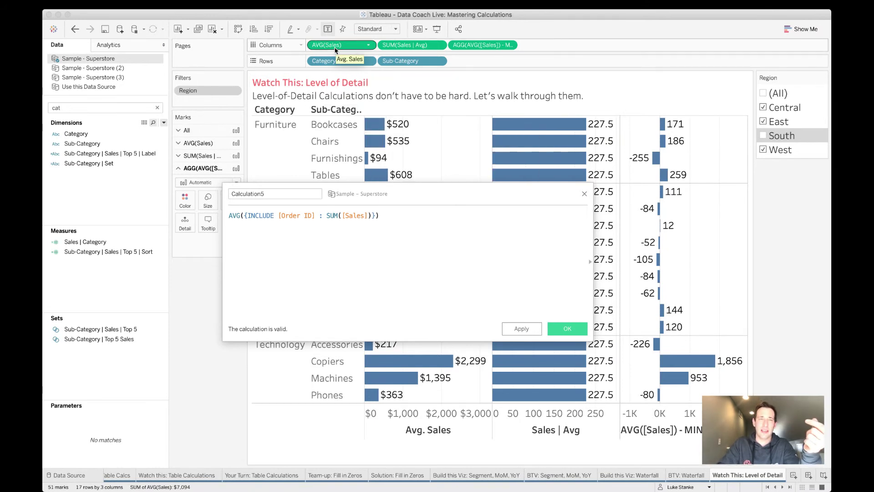
{"action": "double_click", "coordinate": [292, 216]}
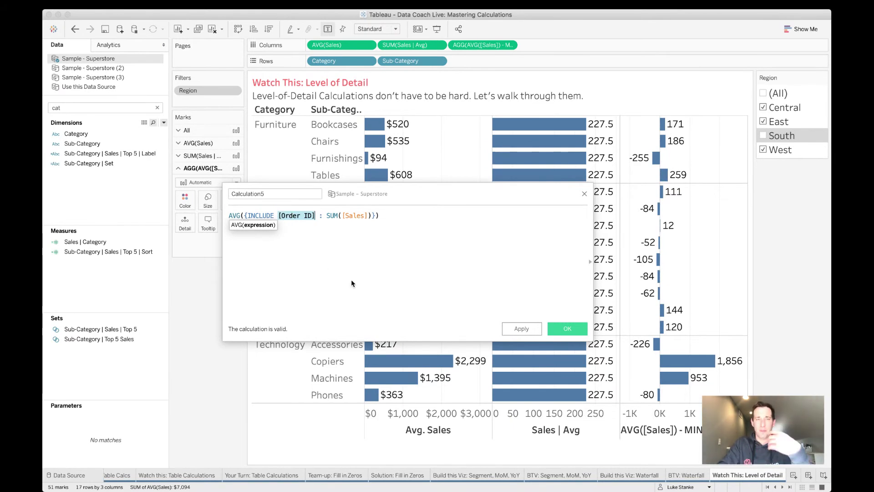
Step: Name the calculated field Sales | Per Order and save it
{"action": "left_click", "coordinate": [256, 193]}
{"action": "double_click", "coordinate": [256, 194]}
{"action": "type", "text": "Sales | Per Order"}
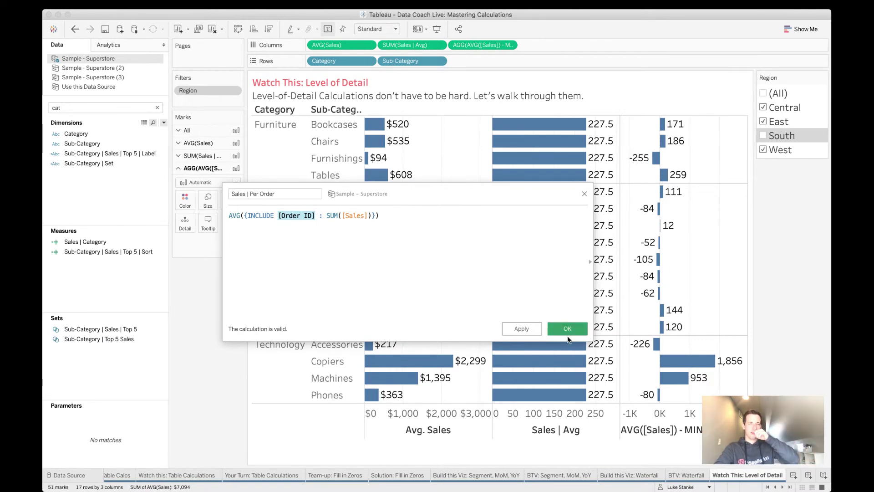
{"action": "left_click", "coordinate": [567, 329]}
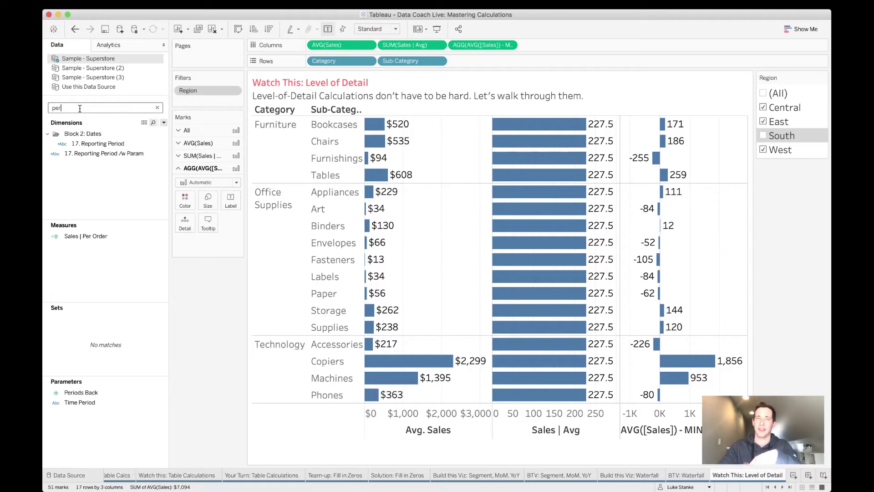
Step: Search the fields for per and add Sales | Per Order as the last measure on Columns
{"action": "left_click", "coordinate": [75, 239]}
{"action": "left_click_drag", "start_coordinate": [75, 240], "coordinate": [547, 55]}
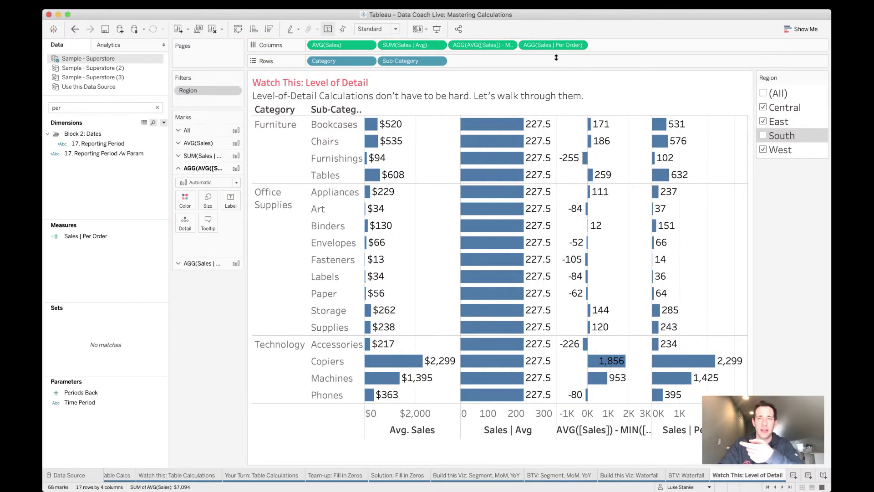
{"action": "mouse_move", "coordinate": [675, 131]}
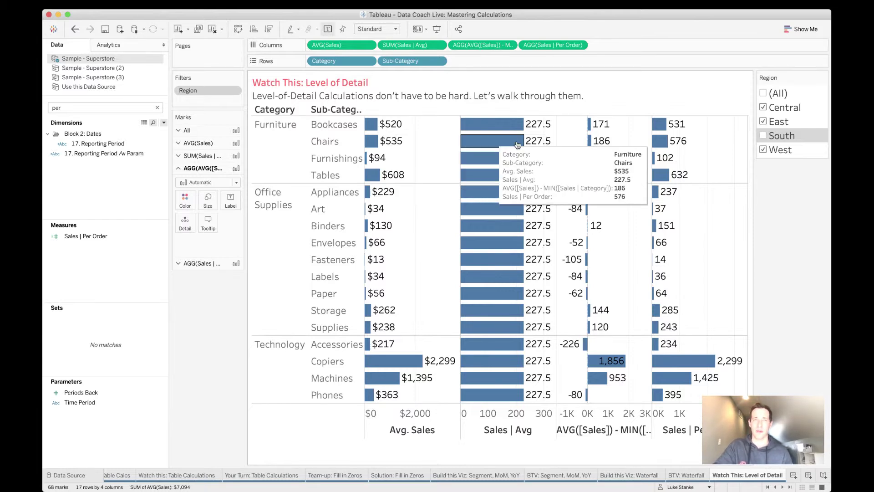
{"action": "mouse_move", "coordinate": [670, 159]}
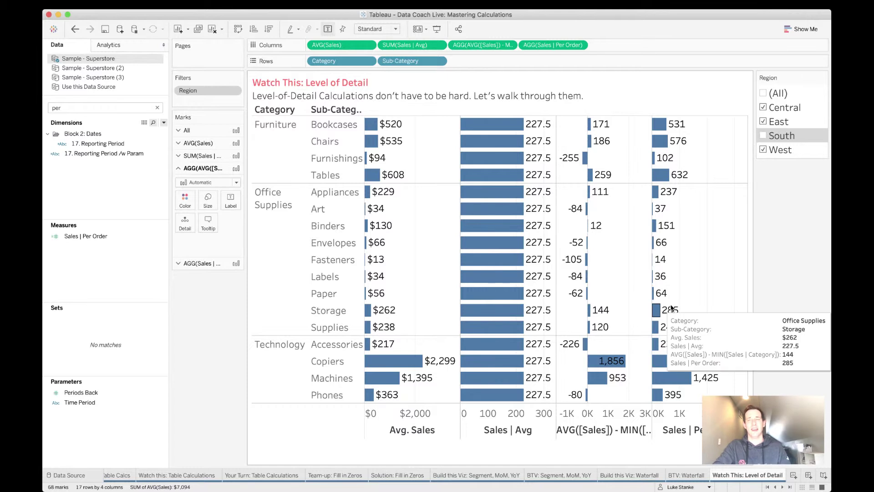
{"action": "mouse_move", "coordinate": [662, 399]}
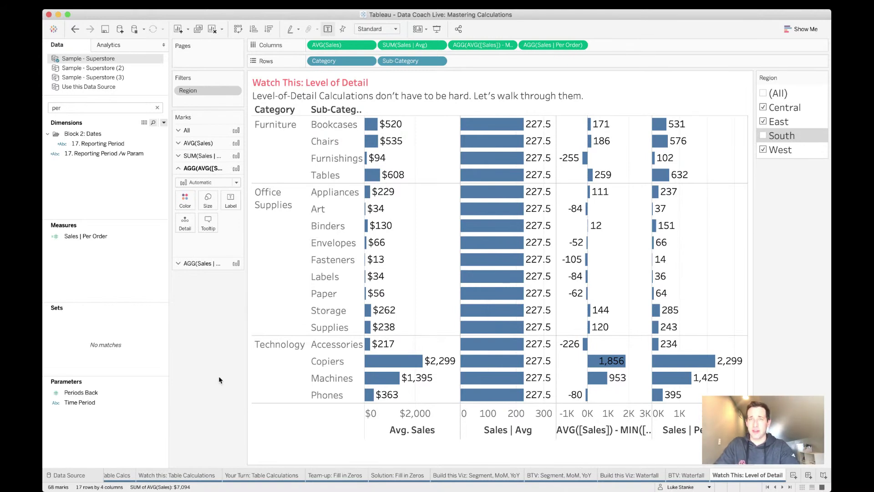
Step: Create another calculated field in the Sample - Superstore data source
{"action": "left_click", "coordinate": [164, 123]}
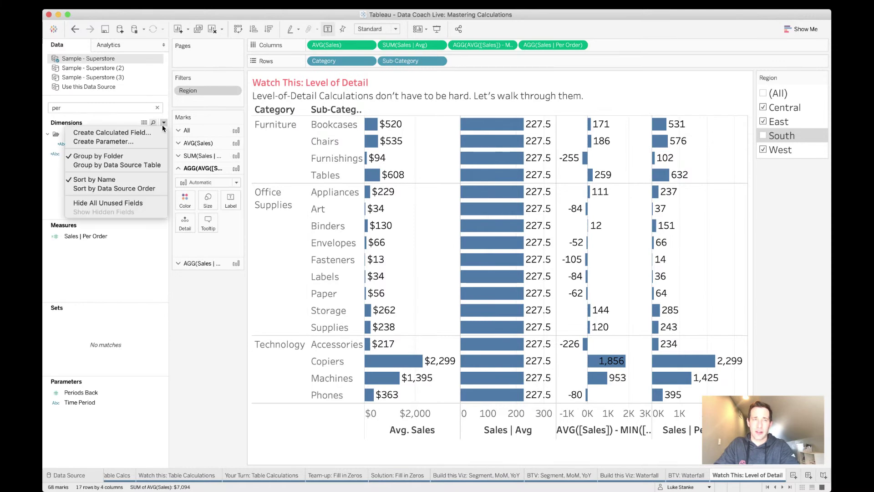
{"action": "left_click", "coordinate": [91, 133]}
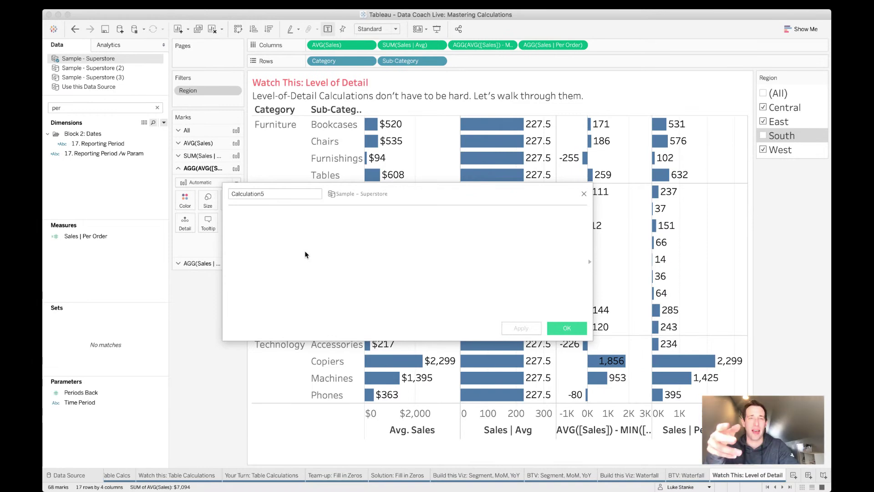
{"action": "type", "text": "s"}
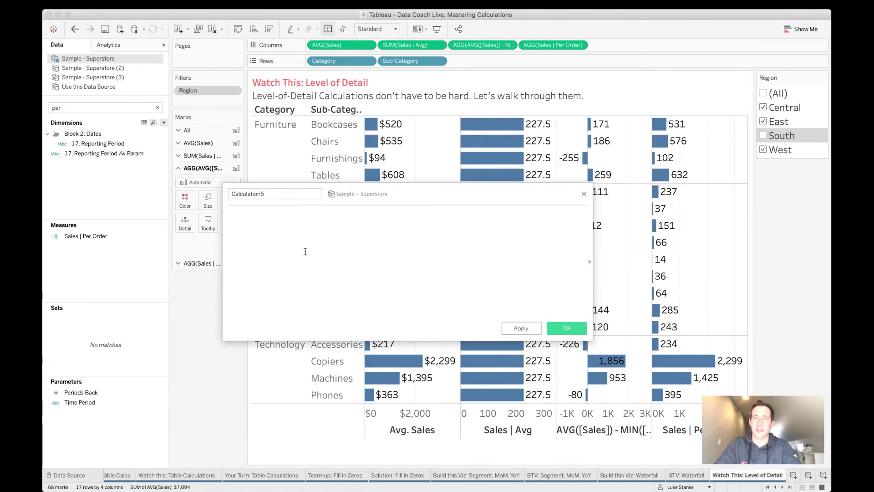
{"action": "type", "text": "SUM([Sales]"}
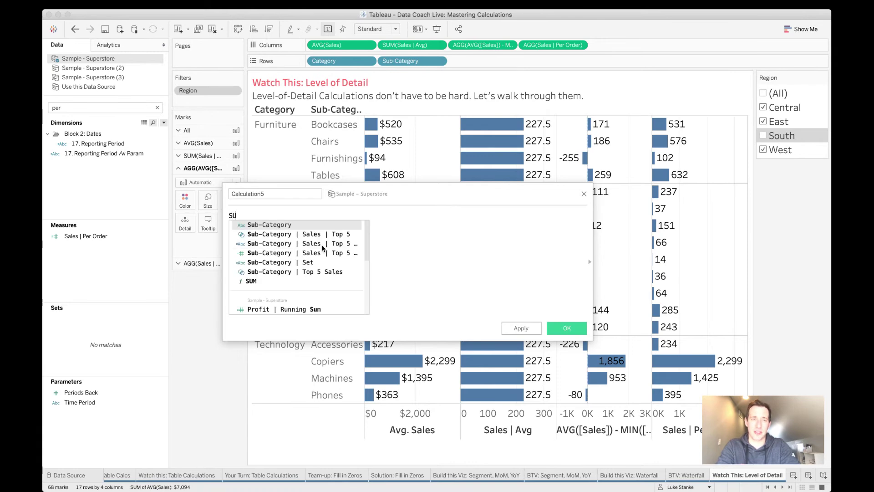
{"action": "type", "text": ")"}
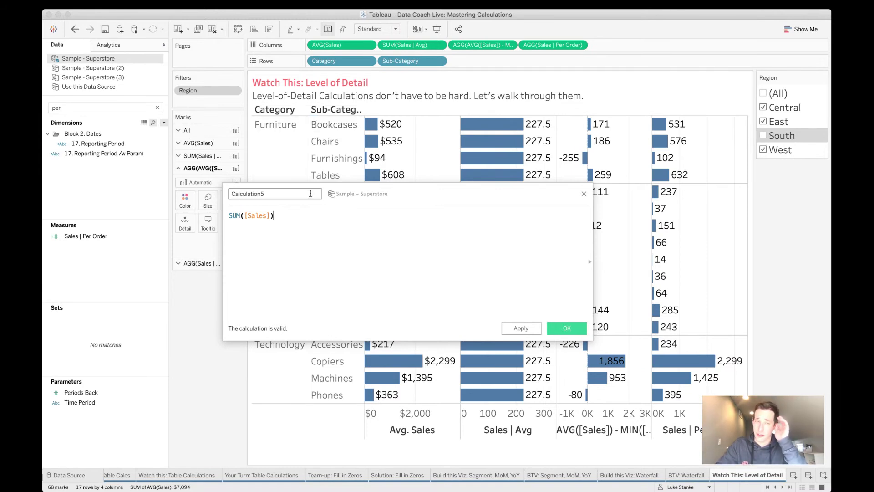
{"action": "key", "text": "Return"}
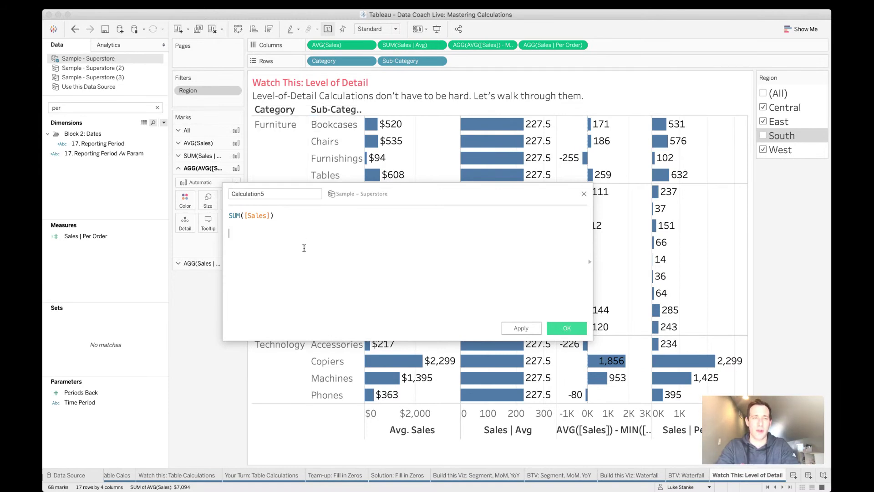
{"action": "type", "text": "/"}
{"action": "key", "text": "super+a"}
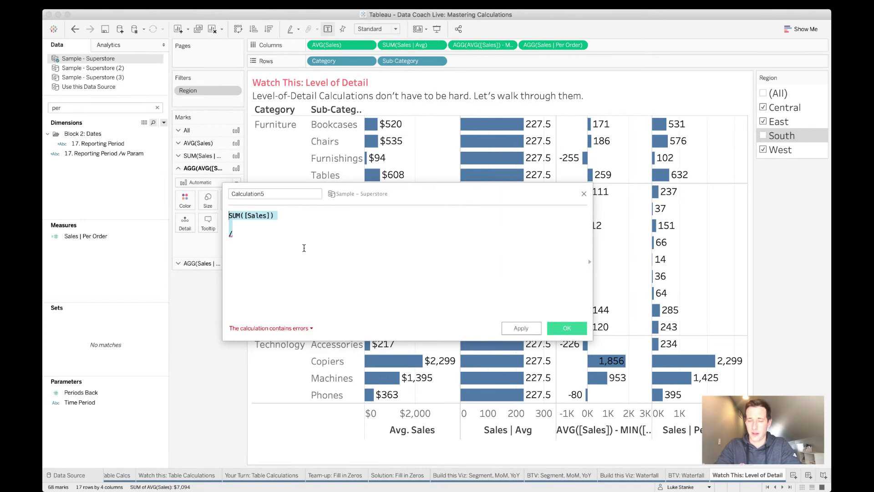
Step: Begin the formula with an opening brace and an EXCLUDE expression on Category
{"action": "type", "text": "{"}
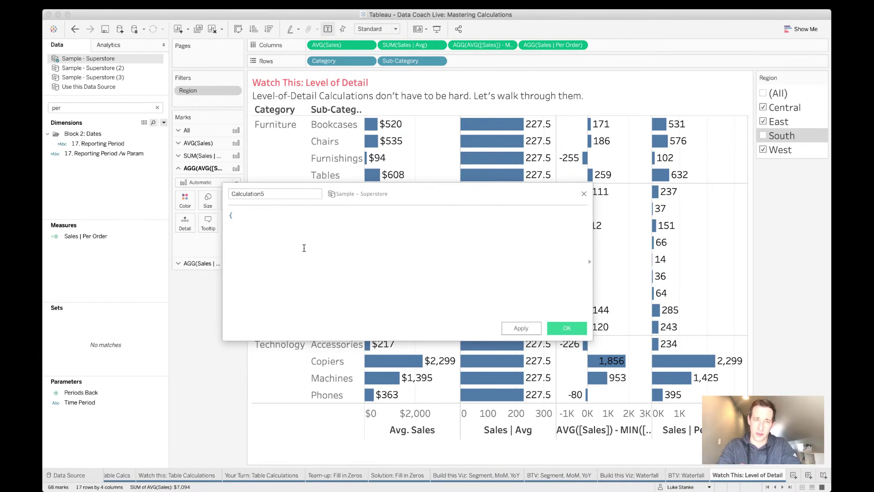
{"action": "type", "text": "EX"}
{"action": "key", "text": "Return"}
{"action": "type", "text": "Ca"}
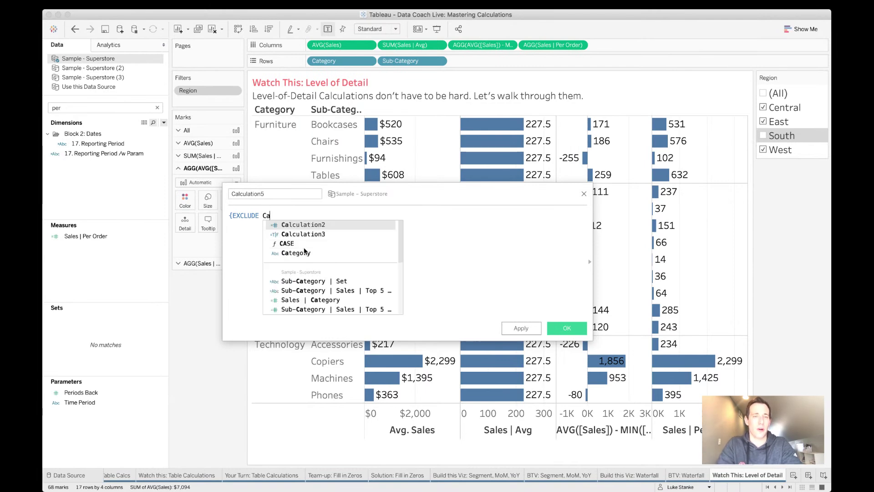
{"action": "key", "text": "Down"}
{"action": "key", "text": "Down"}
{"action": "key", "text": "Down"}
{"action": "key", "text": "Return"}
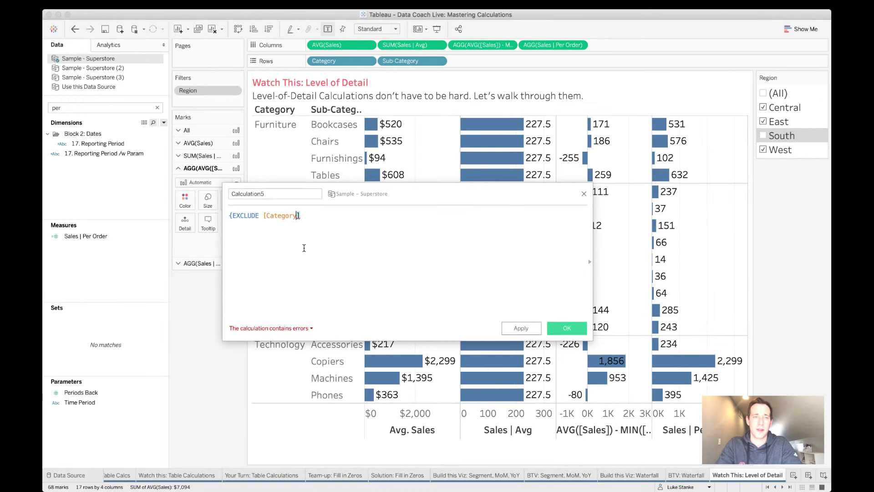
Step: Replace Category with Sub-Category in the EXCLUDE expression
{"action": "key", "text": "shift+Left"}
{"action": "key", "text": "shift+Left"}
{"action": "key", "text": "shift+Left"}
{"action": "key", "text": "shift+Left"}
{"action": "key", "text": "shift+Left"}
{"action": "key", "text": "shift+Left"}
{"action": "key", "text": "shift+Left"}
{"action": "key", "text": "shift+Left"}
{"action": "key", "text": "shift+Left"}
{"action": "key", "text": "shift+Left"}
{"action": "type", "text": "[Sub"}
{"action": "key", "text": "Return"}
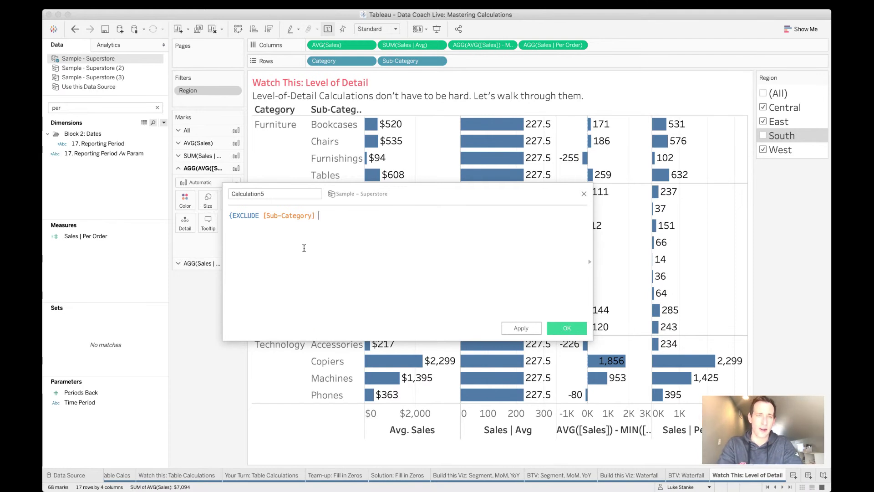
Step: Complete the formula as {EXCLUDE [Sub-Category] : SUM([Sales])}
{"action": "type", "text": "SUM(sa"}
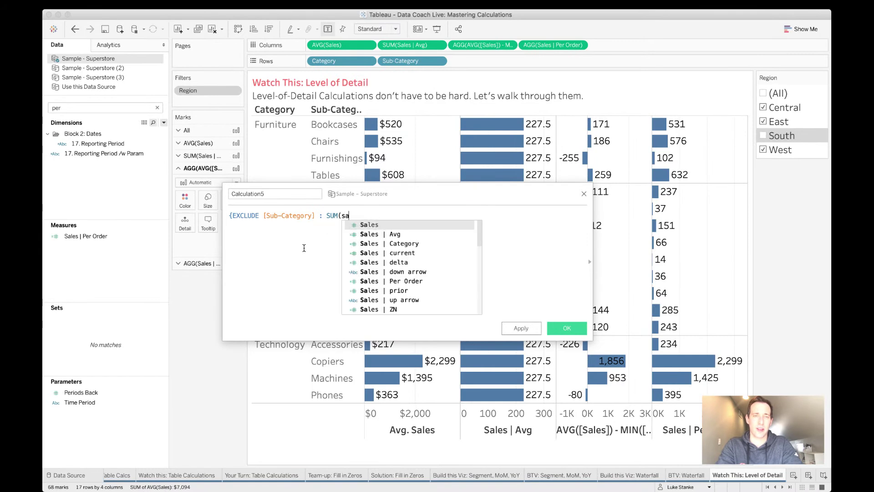
{"action": "key", "text": "Return"}
{"action": "type", "text": ")}"}
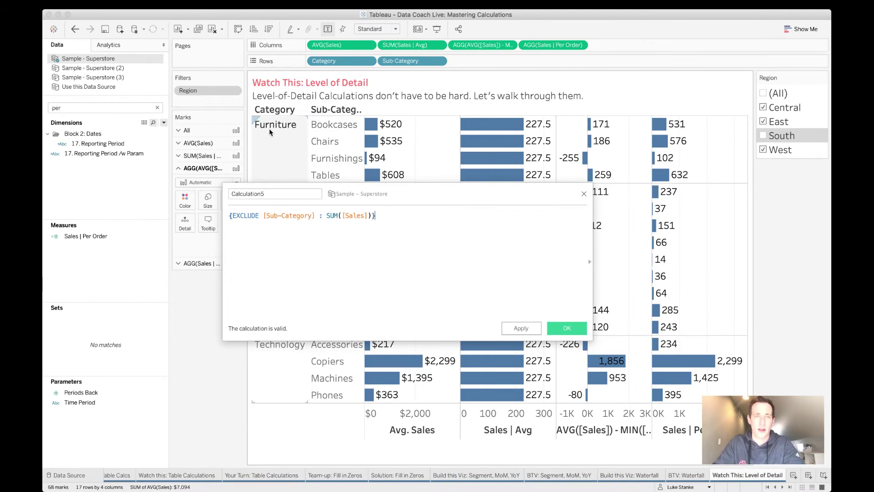
Step: Name the calculated field Sales | Ex Sub-Cat and save it
{"action": "left_click", "coordinate": [259, 196]}
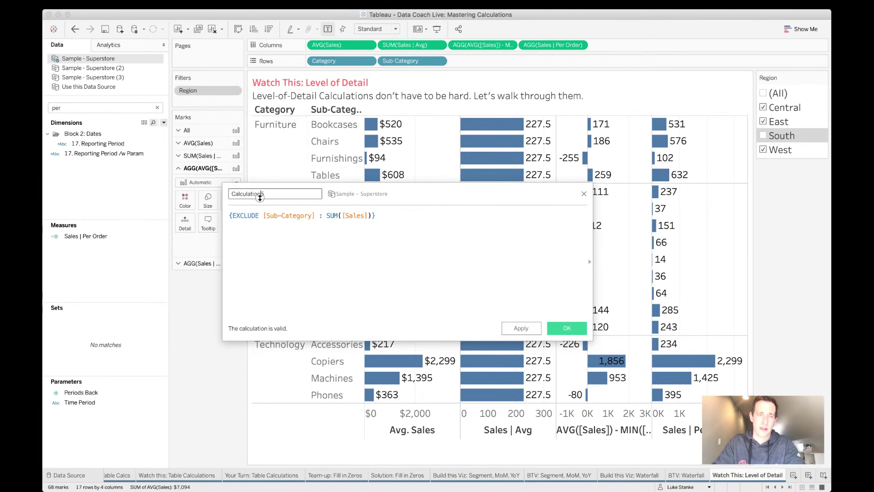
{"action": "type", "text": "Sales | Sum"}
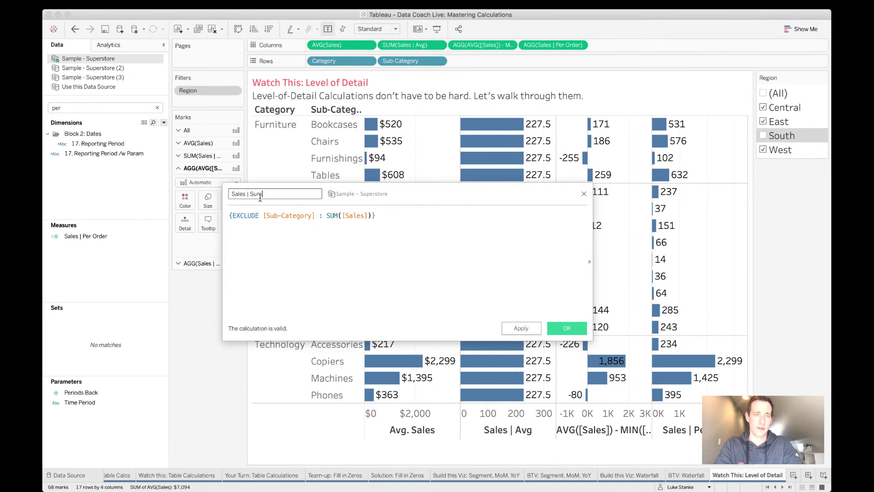
{"action": "key", "text": "BackSpace"}
{"action": "type", "text": "Ex Sub-Cat"}
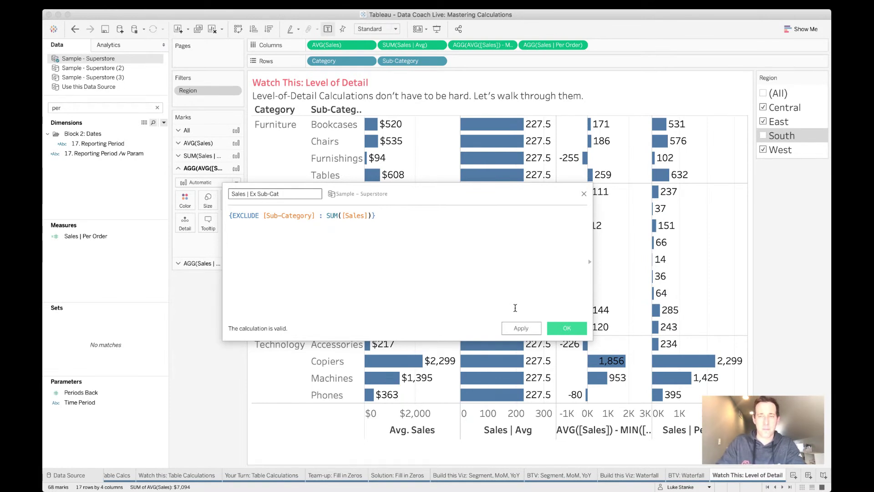
{"action": "left_click", "coordinate": [556, 330]}
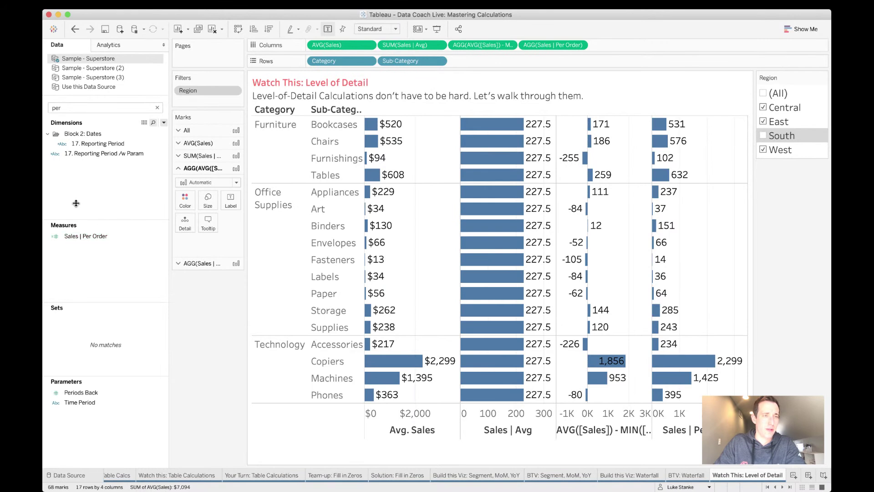
Step: Search the fields for sub and add Sales | Ex Sub-Cat after Sales | Per Order on Columns
{"action": "left_click", "coordinate": [85, 110]}
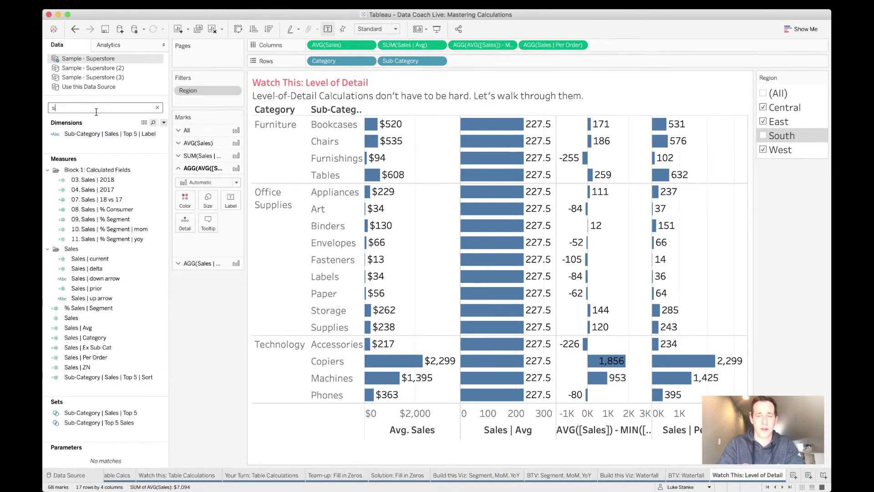
{"action": "key", "text": "BackSpace"}
{"action": "type", "text": "ub"}
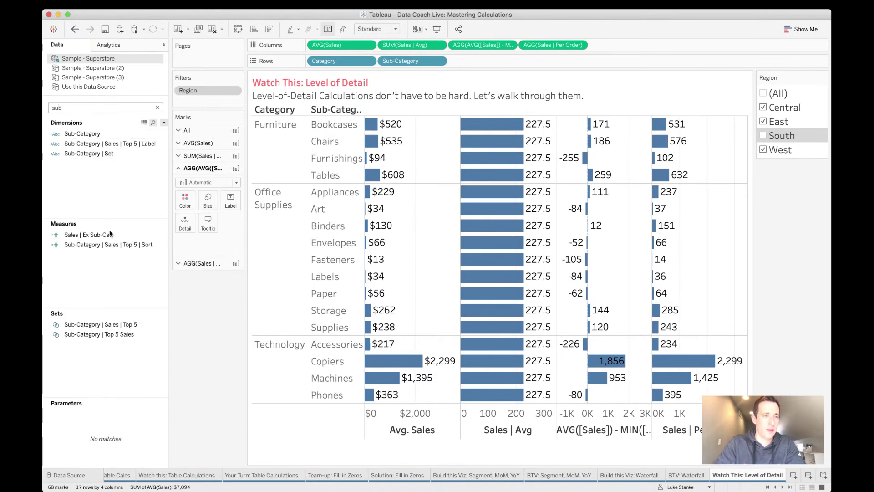
{"action": "left_click_drag", "start_coordinate": [105, 235], "coordinate": [608, 52]}
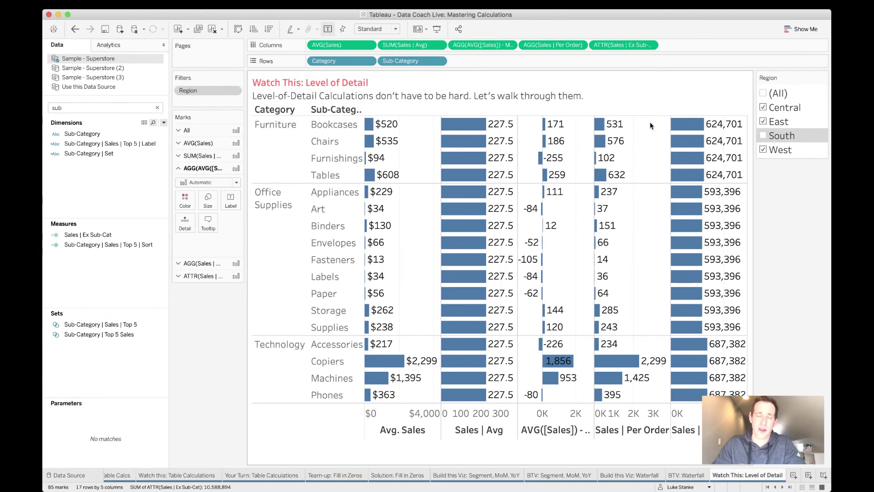
{"action": "mouse_move", "coordinate": [460, 131]}
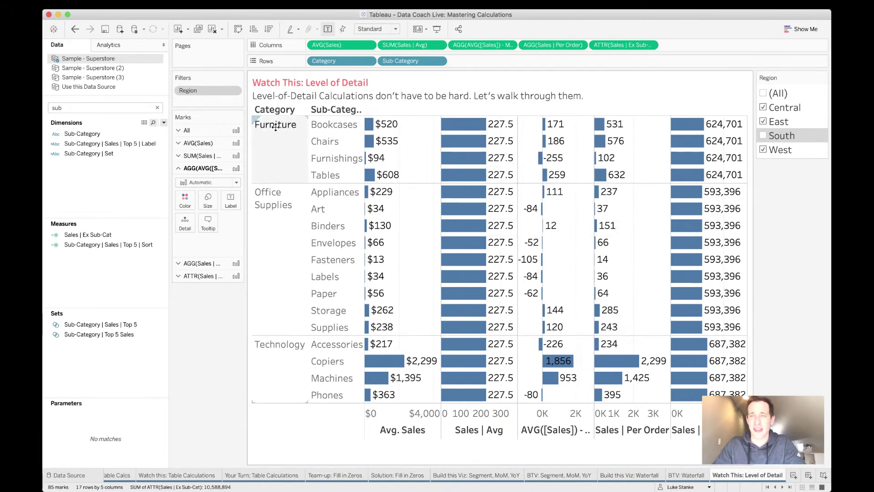
{"action": "mouse_move", "coordinate": [688, 149]}
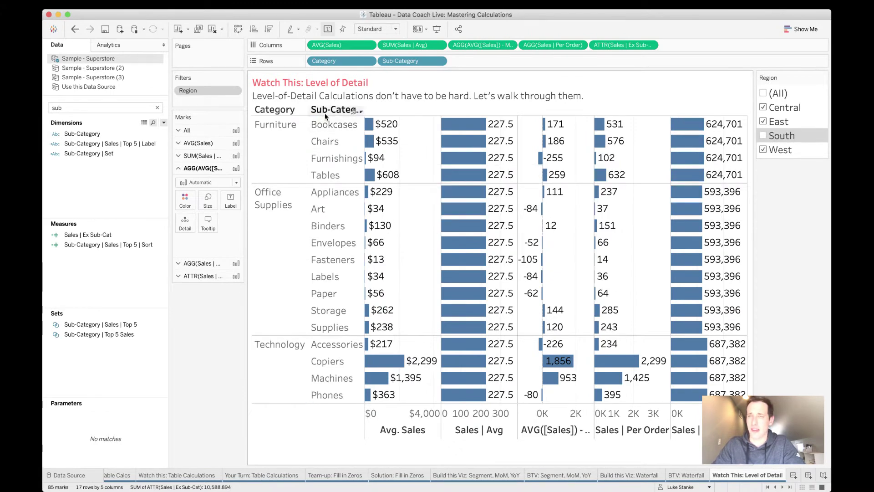
{"action": "right_click", "coordinate": [413, 63]}
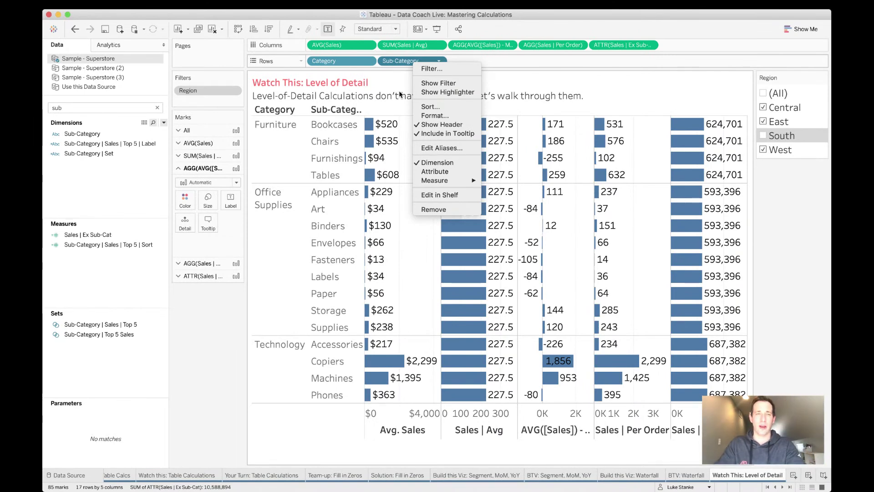
{"action": "left_click", "coordinate": [219, 296]}
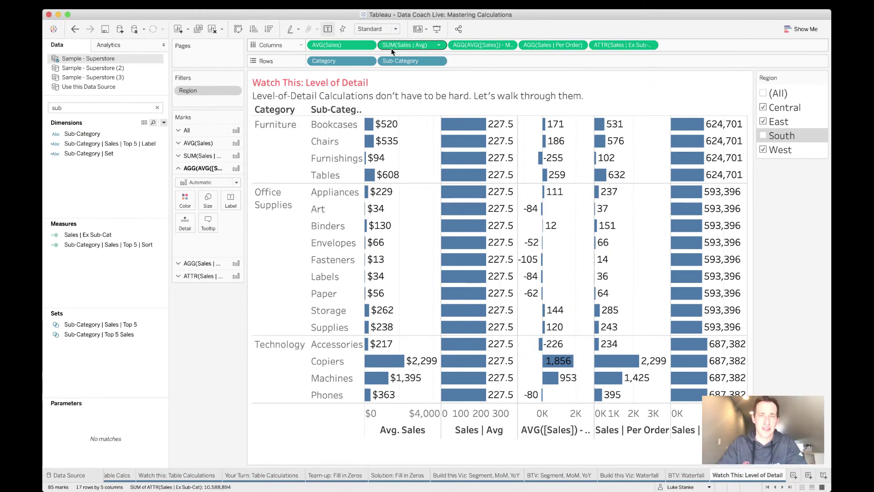
{"action": "double_click", "coordinate": [624, 45]}
{"action": "right_click", "coordinate": [631, 46]}
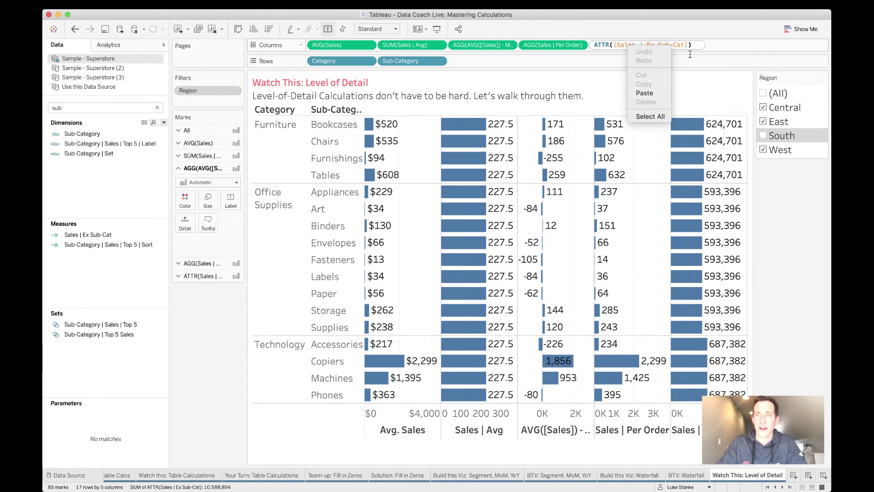
{"action": "left_click", "coordinate": [609, 49]}
{"action": "left_click", "coordinate": [717, 45]}
Step: Change the aggregation of Sales | Ex Sub-Cat on Columns from Attribute to Minimum
{"action": "left_click", "coordinate": [650, 46]}
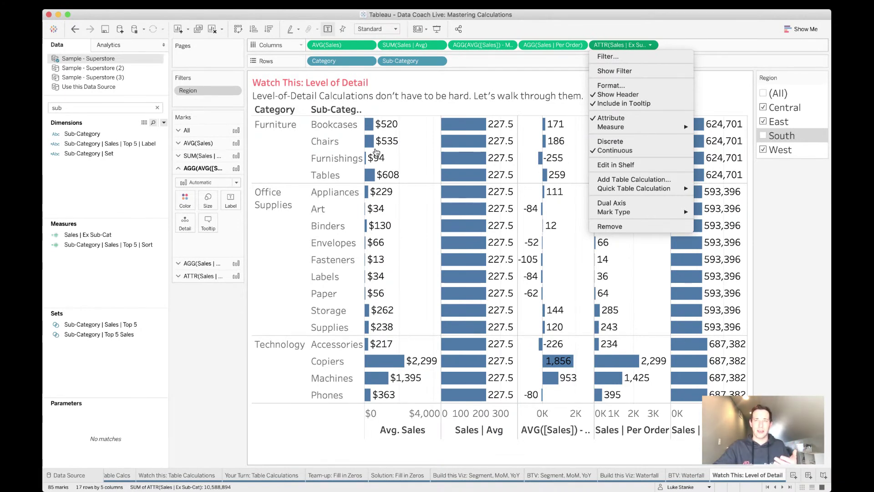
{"action": "mouse_move", "coordinate": [617, 131]}
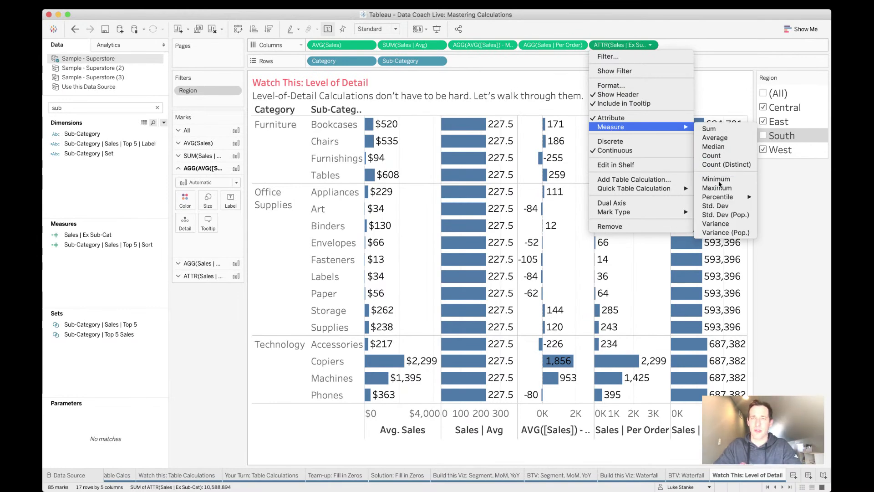
{"action": "left_click", "coordinate": [718, 179]}
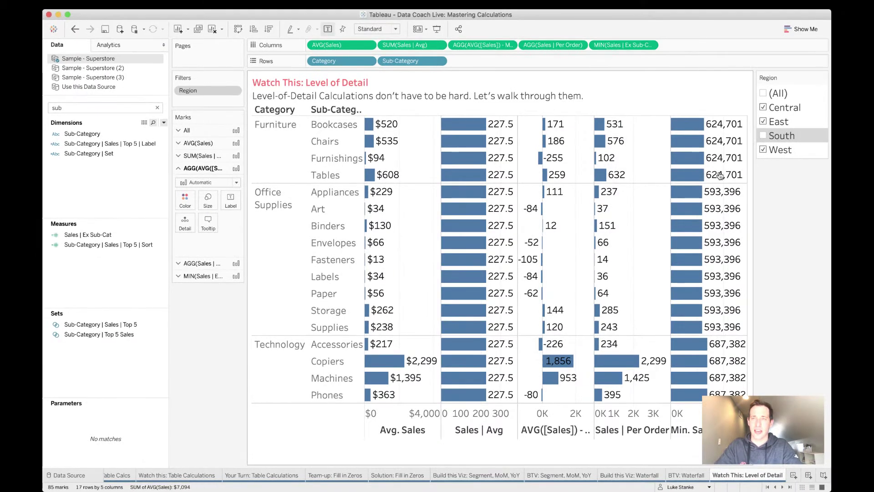
Step: Review the other aggregation options for the Sales | Ex Sub-Cat measure on Columns
{"action": "right_click", "coordinate": [627, 48]}
{"action": "mouse_move", "coordinate": [671, 127]}
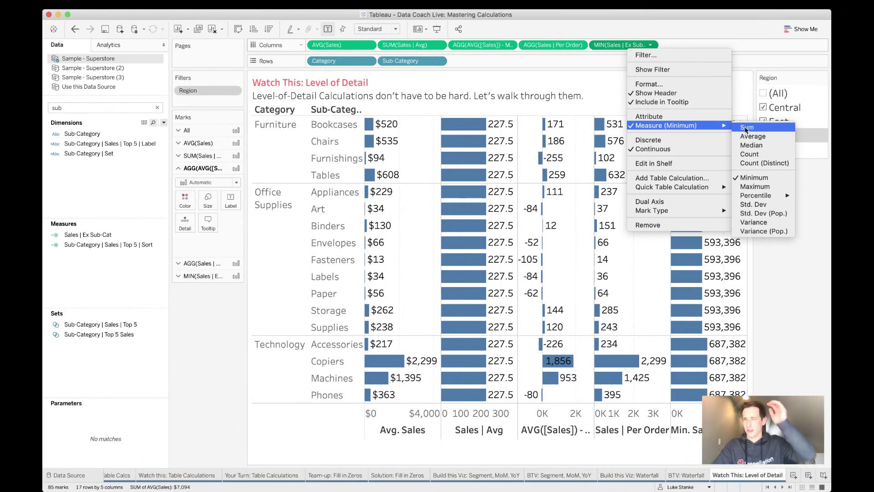
{"action": "left_click", "coordinate": [751, 265]}
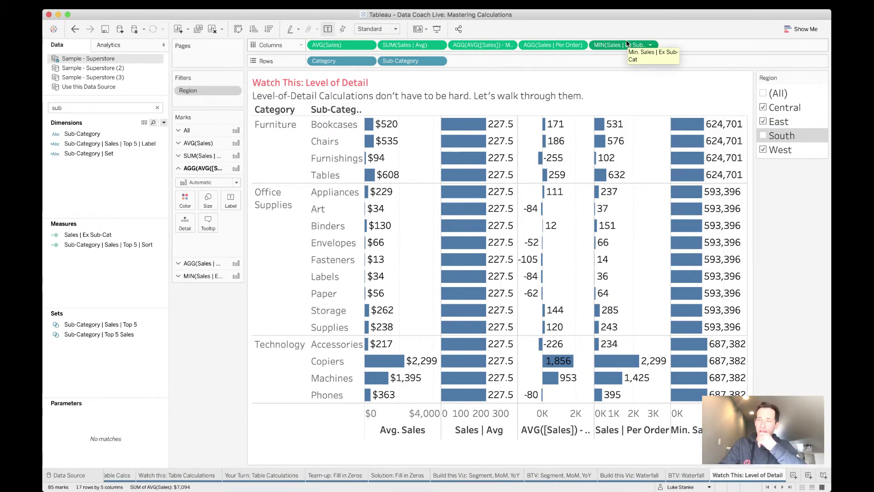
{"action": "mouse_move", "coordinate": [533, 218]}
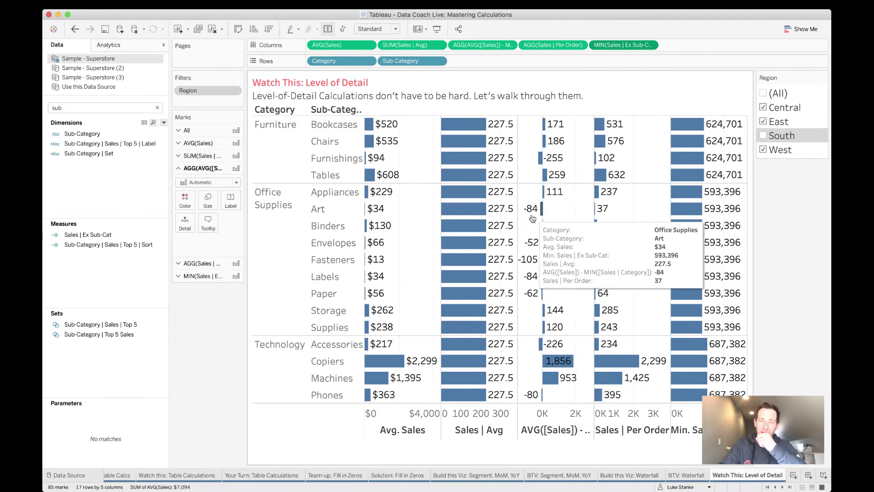
Step: Open the Build this Viz: Top/Bottom States sheet and examine the whole formula of its measure on Columns
{"action": "left_click", "coordinate": [782, 488]}
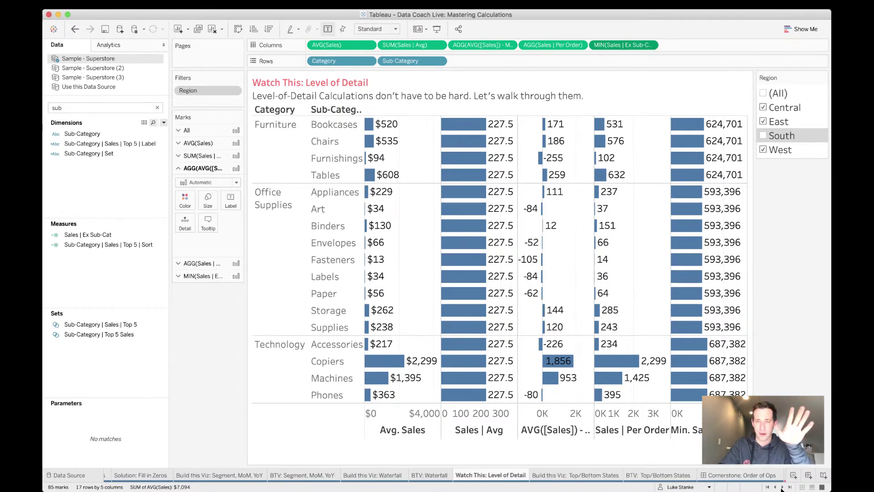
{"action": "left_click", "coordinate": [576, 479]}
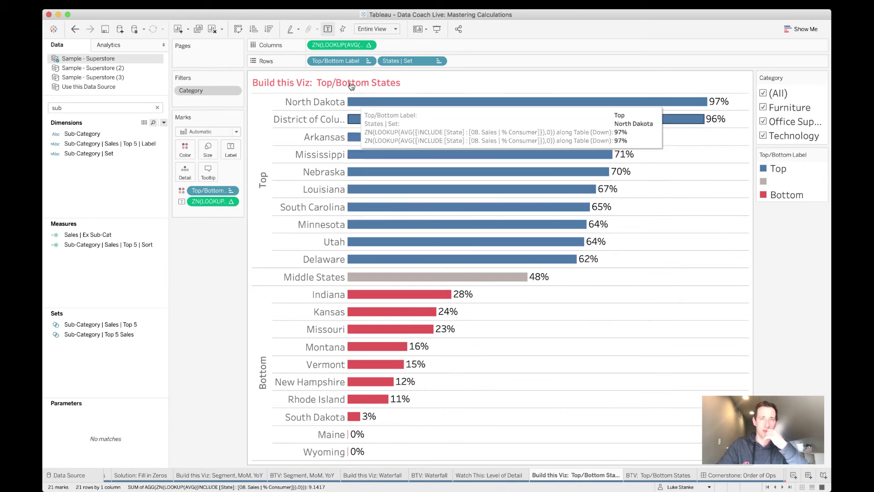
{"action": "double_click", "coordinate": [341, 45]}
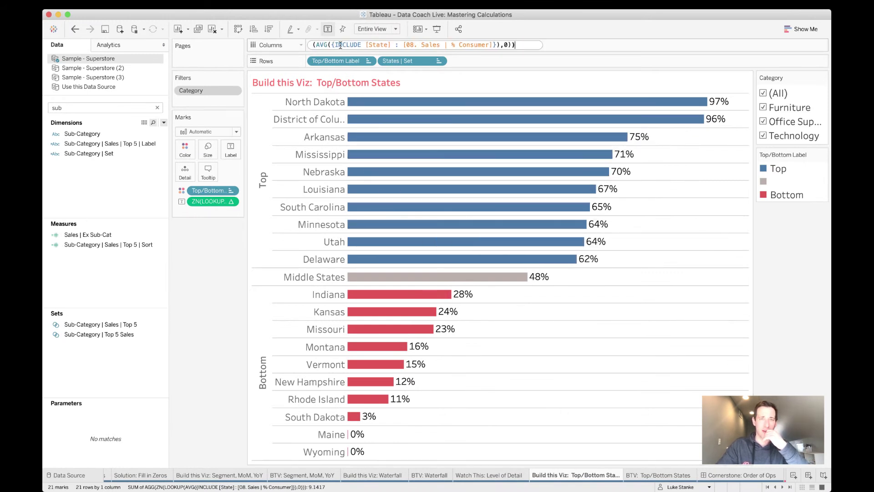
{"action": "key", "text": "Home"}
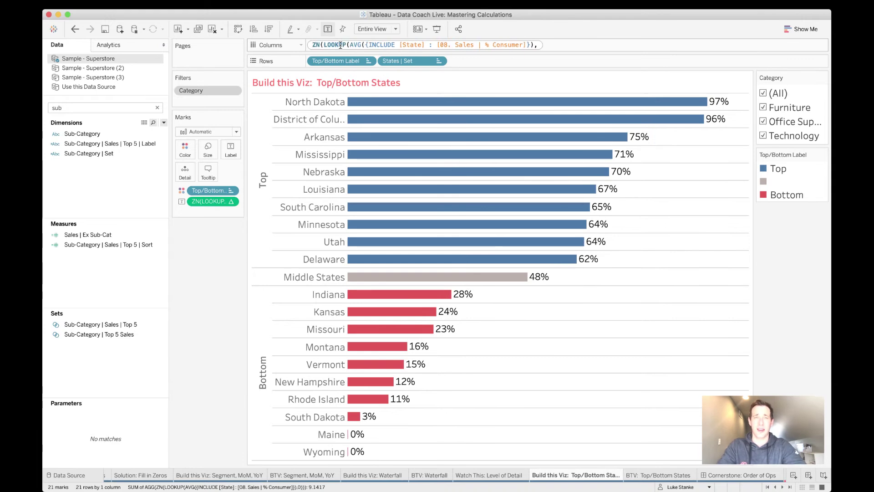
{"action": "key", "text": "End"}
{"action": "key", "text": "Left"}
{"action": "key", "text": "Left"}
{"action": "key", "text": "Left"}
{"action": "key", "text": "Left"}
{"action": "key", "text": "Left"}
{"action": "key", "text": "Left"}
{"action": "key", "text": "Left"}
{"action": "key", "text": "Left"}
{"action": "key", "text": "Left"}
{"action": "key", "text": "Left"}
{"action": "key", "text": "Left"}
{"action": "key", "text": "Left"}
{"action": "key", "text": "Left"}
{"action": "key", "text": "Left"}
{"action": "key", "text": "Left"}
{"action": "key", "text": "Home"}
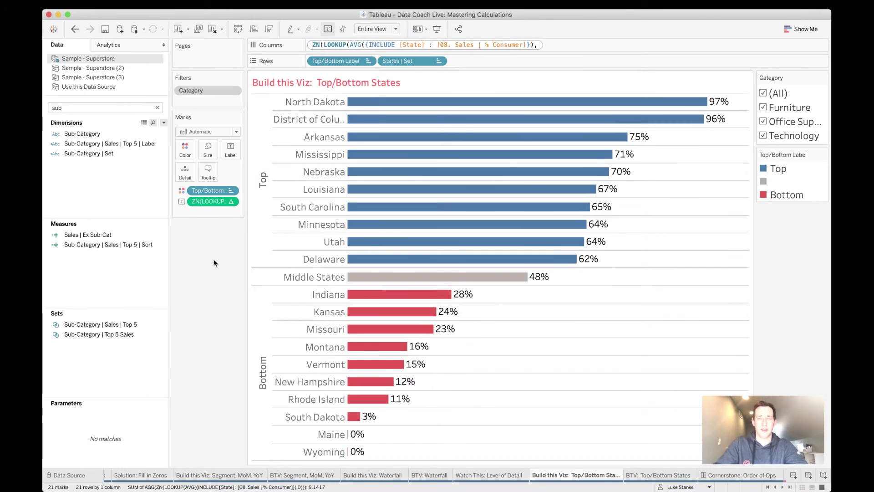
{"action": "key", "text": "Return"}
Step: Compare the % Consumer field on the BTV: Top/Bottom States sheet with the Middle States bar in the finished visualization
{"action": "left_click", "coordinate": [657, 475]}
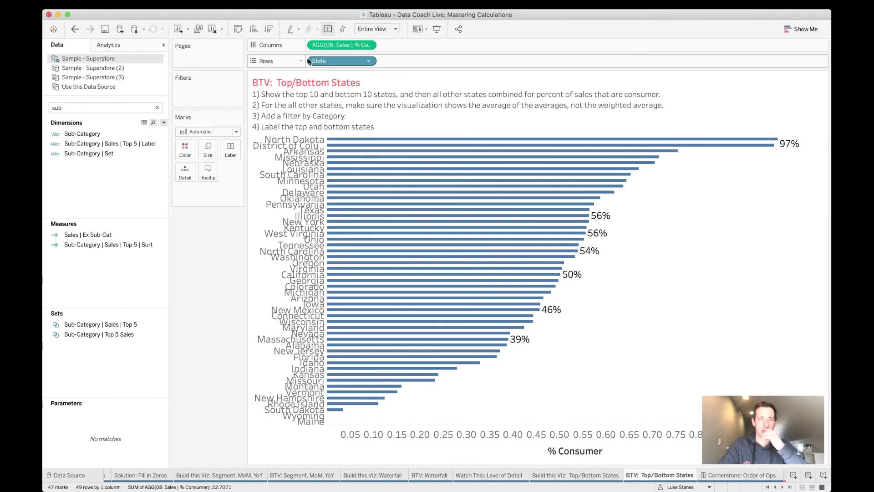
{"action": "double_click", "coordinate": [339, 44]}
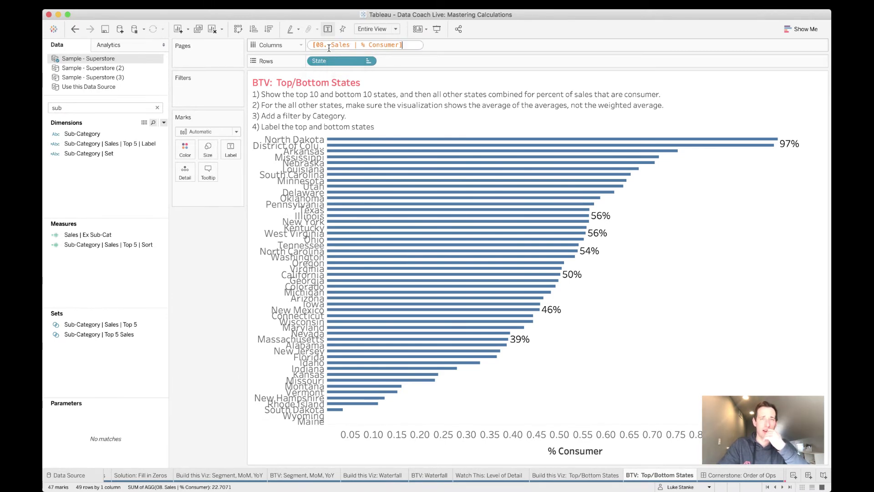
{"action": "key", "text": "Return"}
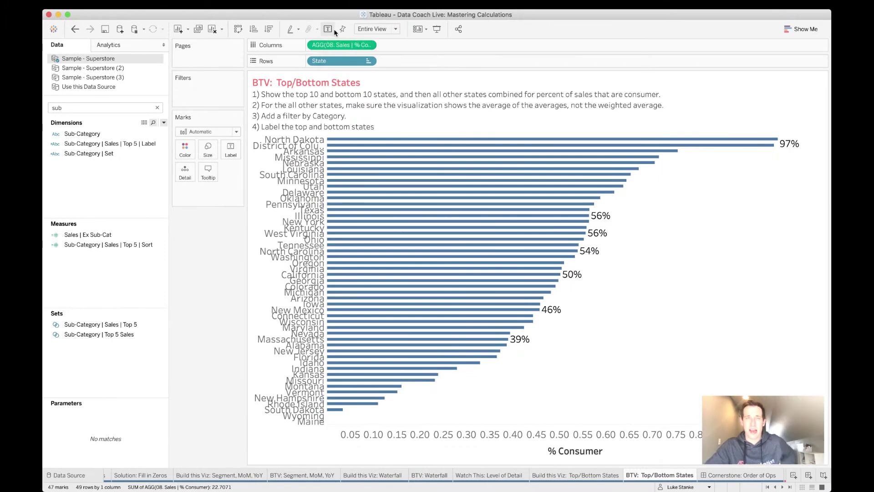
{"action": "key", "text": "ctrl+Page_Up"}
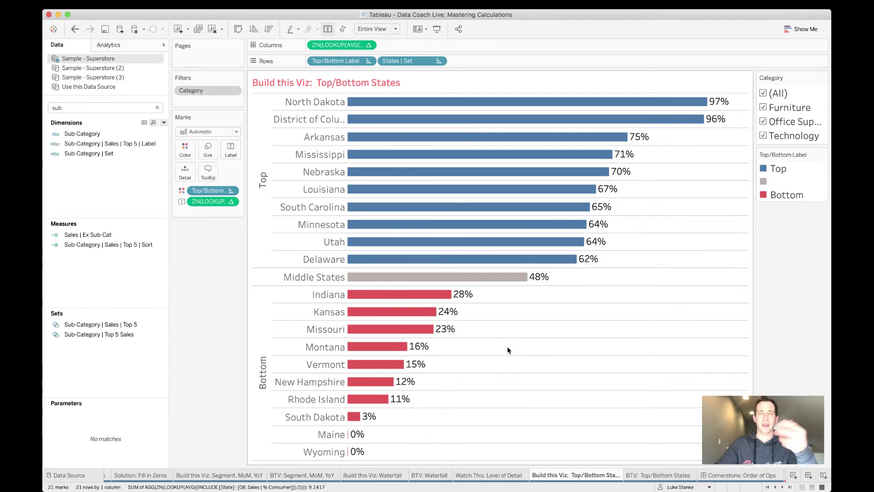
{"action": "mouse_move", "coordinate": [453, 280]}
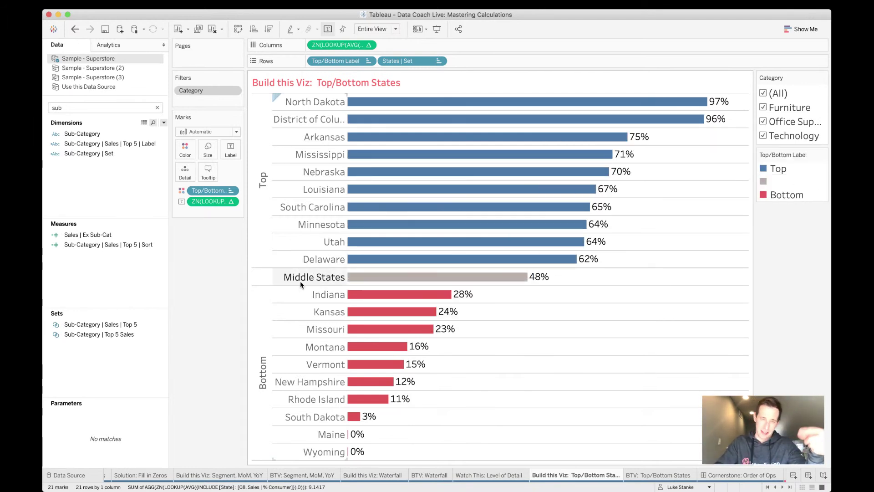
Step: Clear the BTV: Top/Bottom States sheet by removing State from Rows and the % Consumer measure from Columns
{"action": "left_click", "coordinate": [643, 476]}
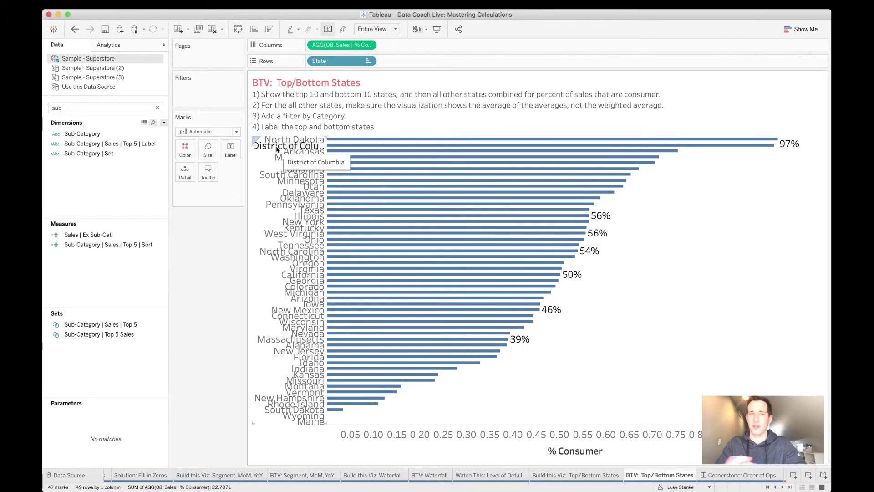
{"action": "left_click_drag", "start_coordinate": [319, 60], "coordinate": [182, 318]}
{"action": "left_click_drag", "start_coordinate": [342, 44], "coordinate": [175, 291]}
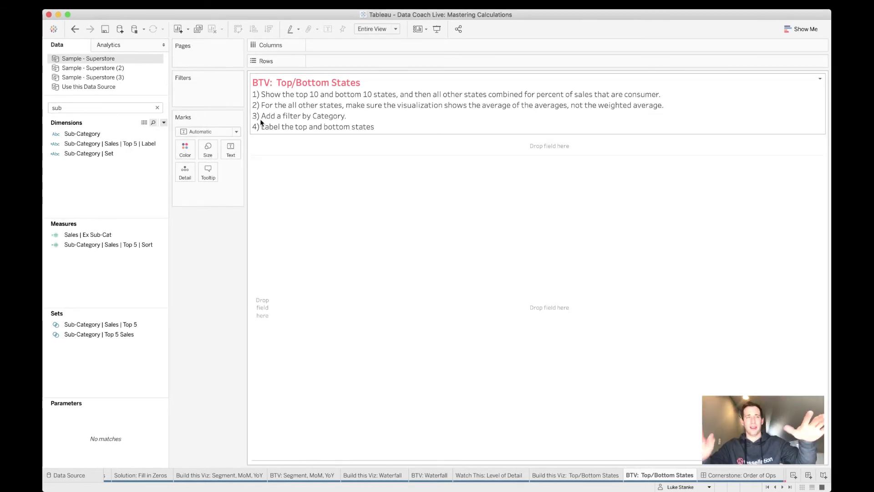
Step: Switch to the data source Use this Data Source, search its fields for St, and add State to Rows
{"action": "left_click", "coordinate": [78, 87]}
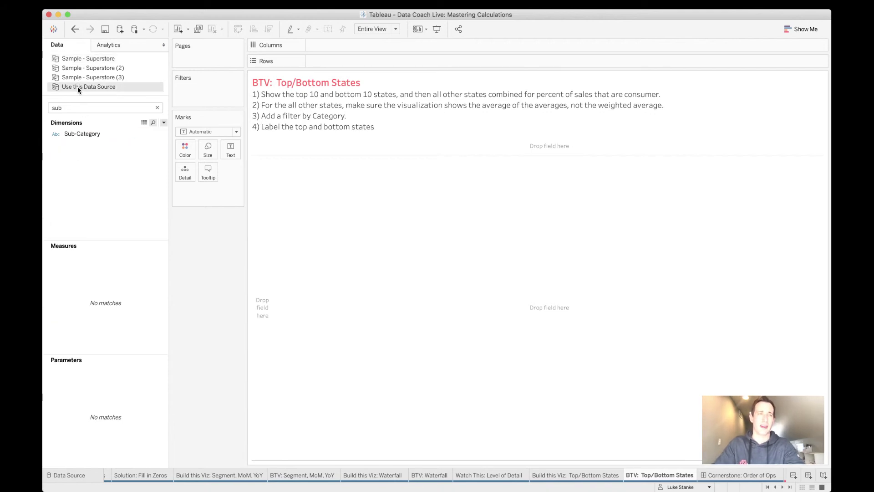
{"action": "type", "text": "Sal"}
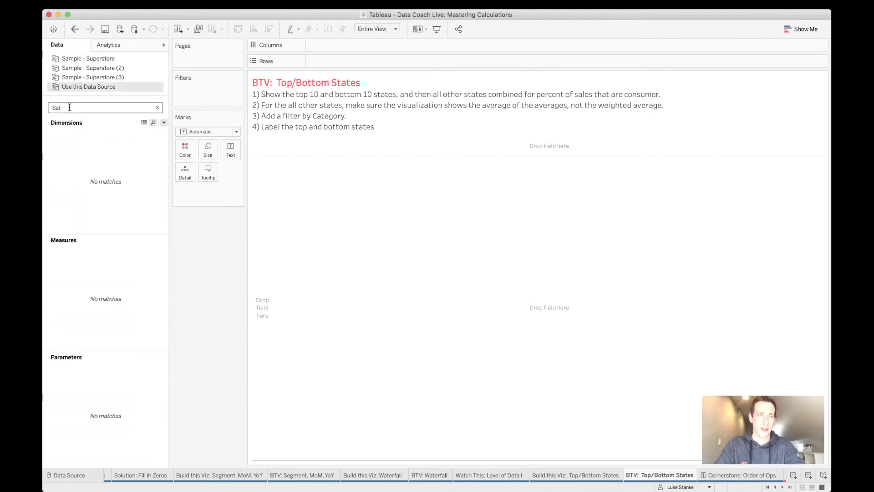
{"action": "key", "text": "BackSpace"}
{"action": "key", "text": "BackSpace"}
{"action": "type", "text": "t"}
{"action": "left_click", "coordinate": [90, 146]}
{"action": "left_click_drag", "start_coordinate": [85, 154], "coordinate": [270, 213]}
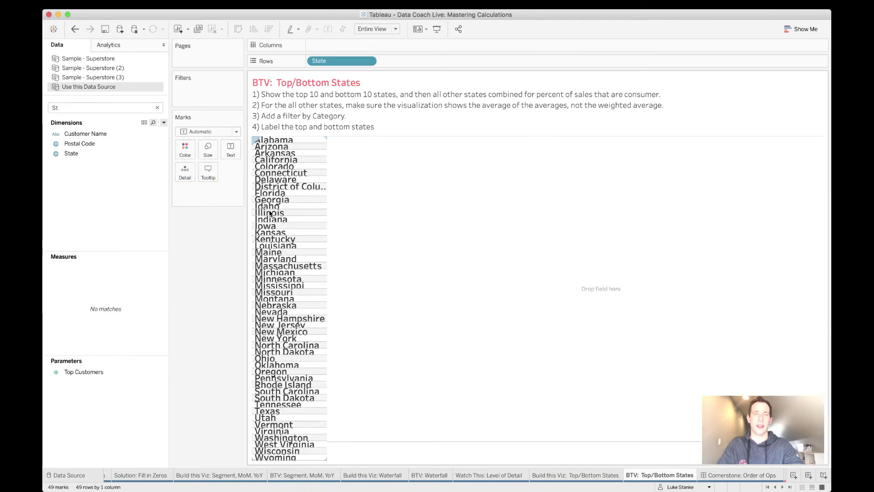
Step: Set the state list's view sizing to Fit Width
{"action": "left_click", "coordinate": [377, 29]}
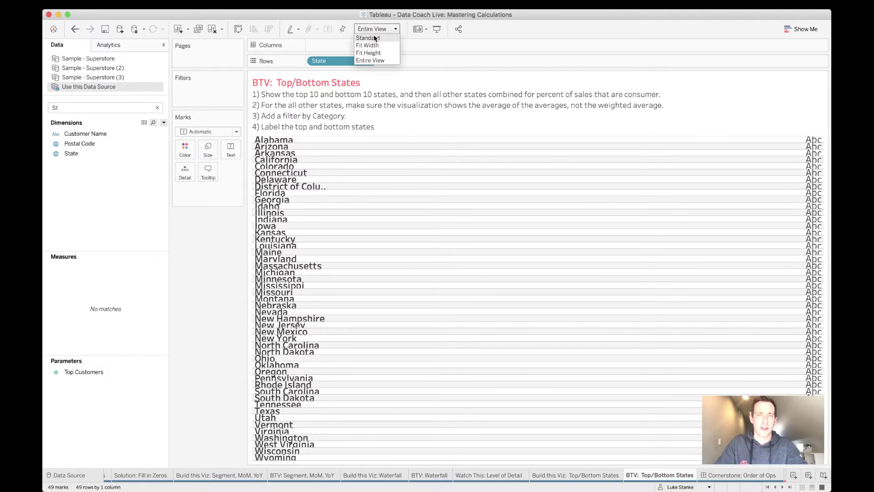
{"action": "left_click", "coordinate": [370, 44]}
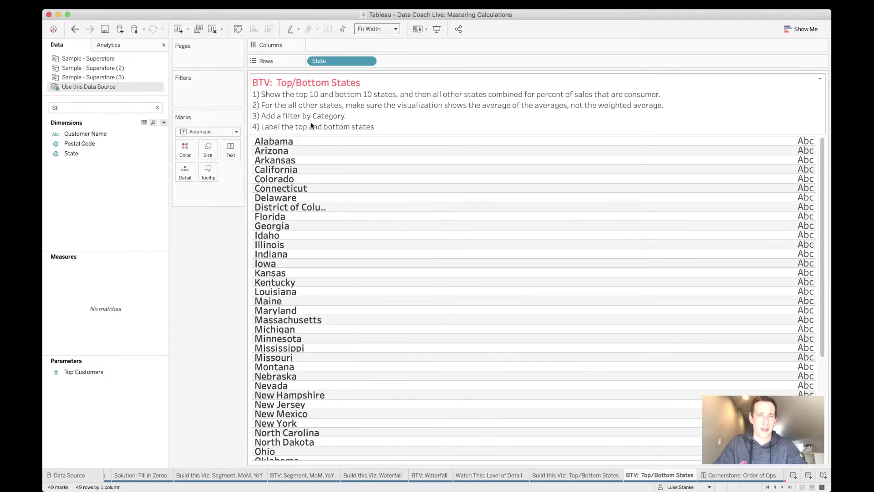
Step: Increase the row height of the state list and search the data fields for "seg"
{"action": "left_click_drag", "start_coordinate": [281, 147], "coordinate": [281, 150]}
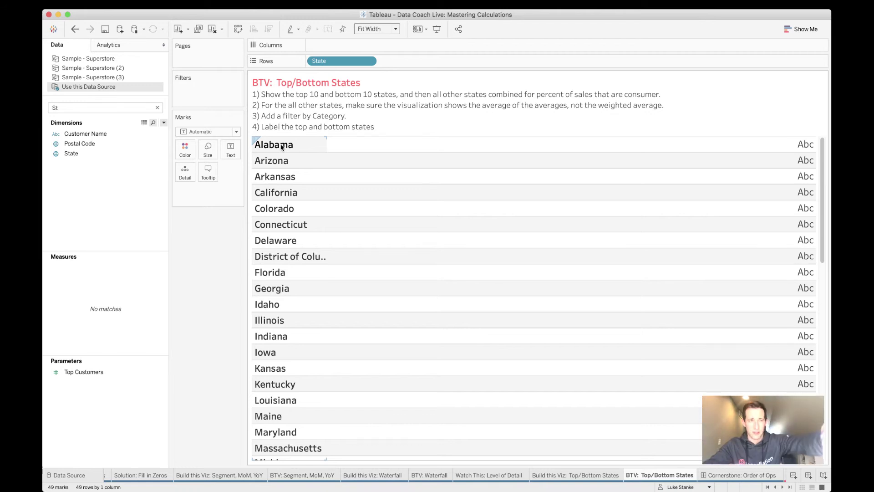
{"action": "left_click", "coordinate": [157, 107]}
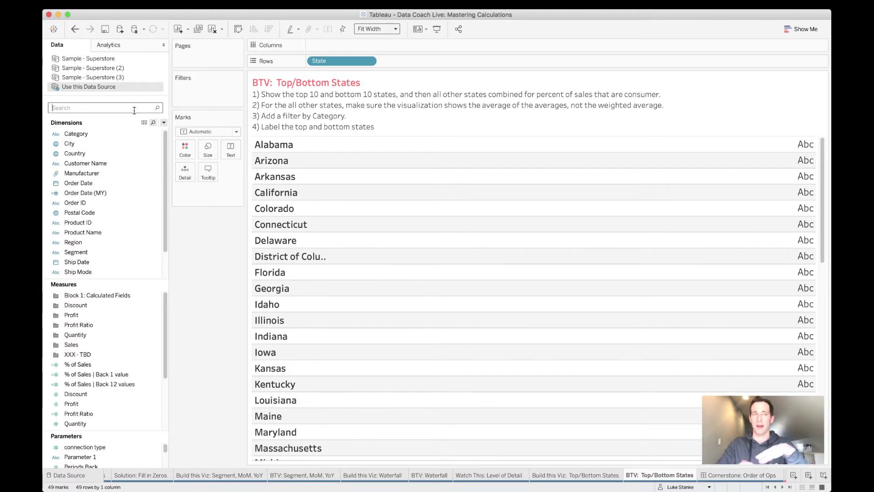
{"action": "type", "text": "seg"}
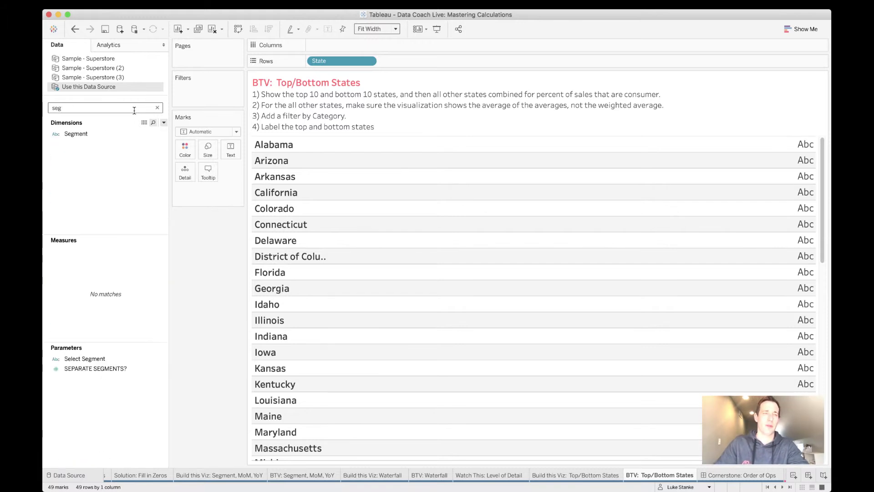
Step: Create a parameter from the Segment field, keeping the suggested name Segment Parameter and its default list of values
{"action": "left_click", "coordinate": [105, 133]}
{"action": "right_click", "coordinate": [107, 137]}
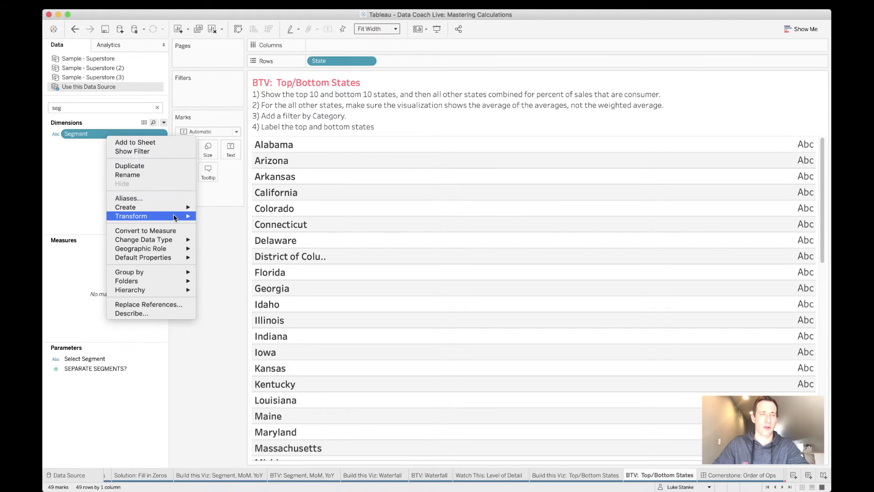
{"action": "mouse_move", "coordinate": [193, 206]}
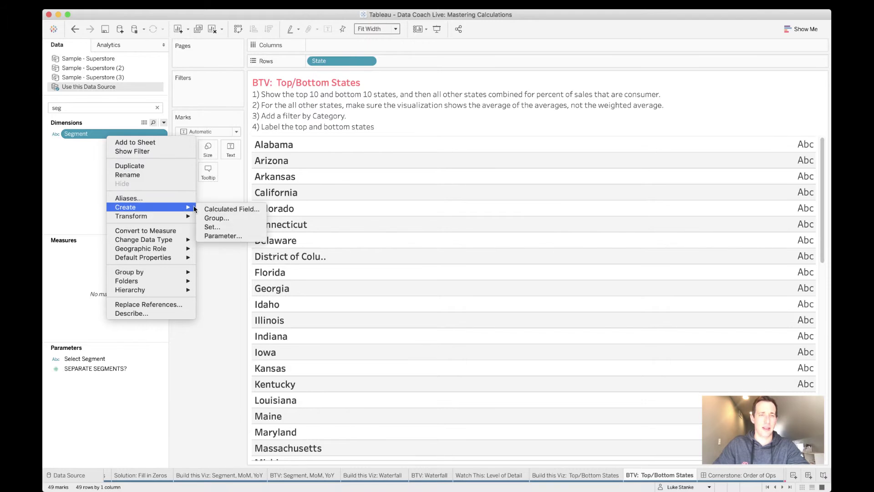
{"action": "left_click", "coordinate": [216, 235]}
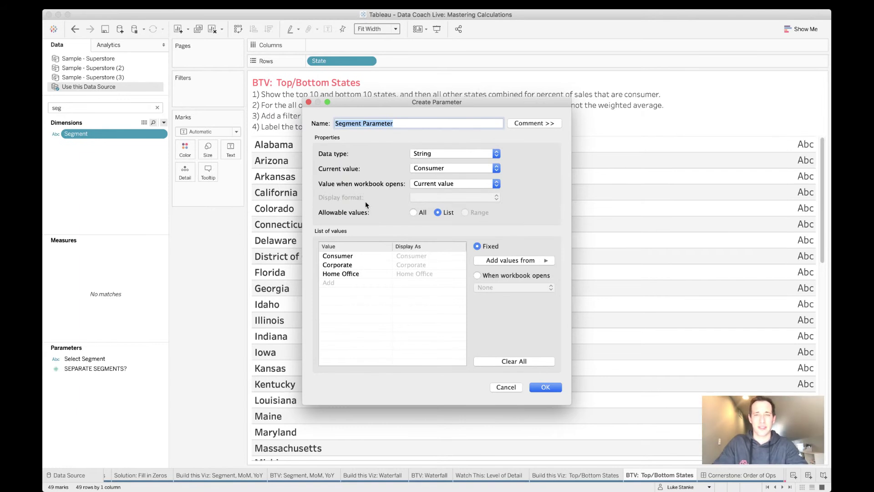
{"action": "left_click", "coordinate": [545, 387]}
Step: Show the Segment Parameter control on the sheet and choose Consumer in it
{"action": "right_click", "coordinate": [95, 356]}
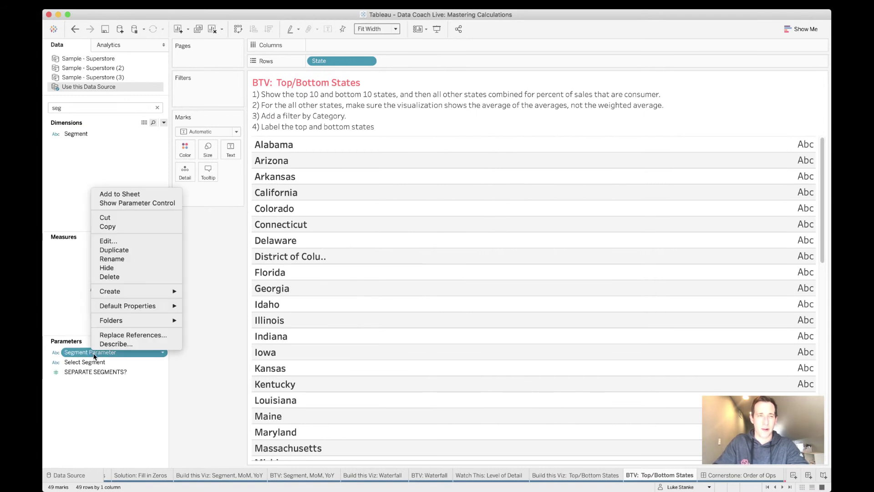
{"action": "left_click", "coordinate": [123, 203]}
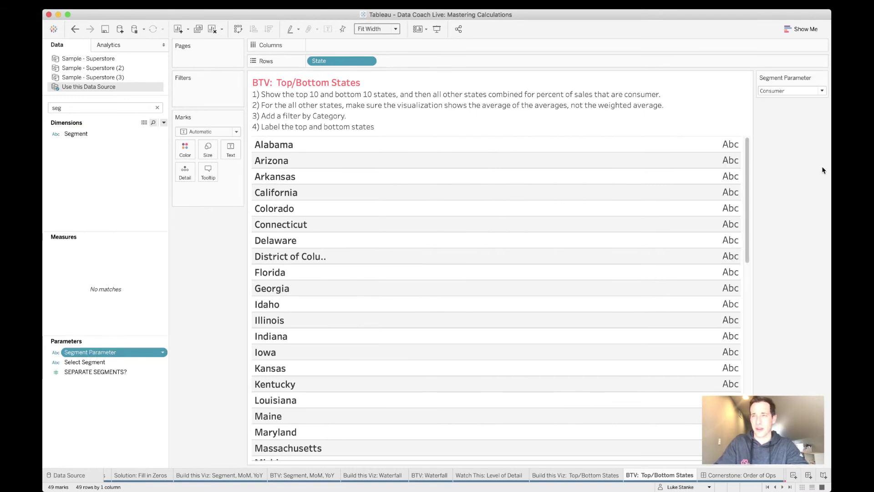
{"action": "left_click", "coordinate": [785, 91]}
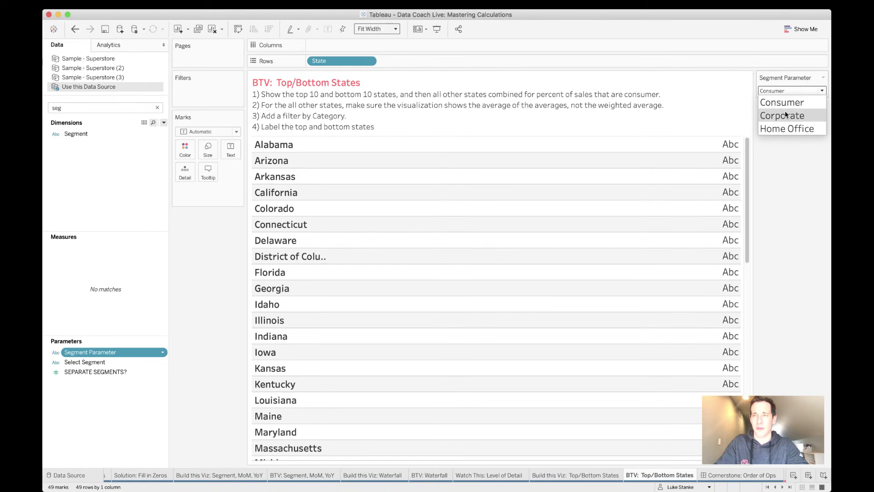
{"action": "left_click", "coordinate": [784, 104]}
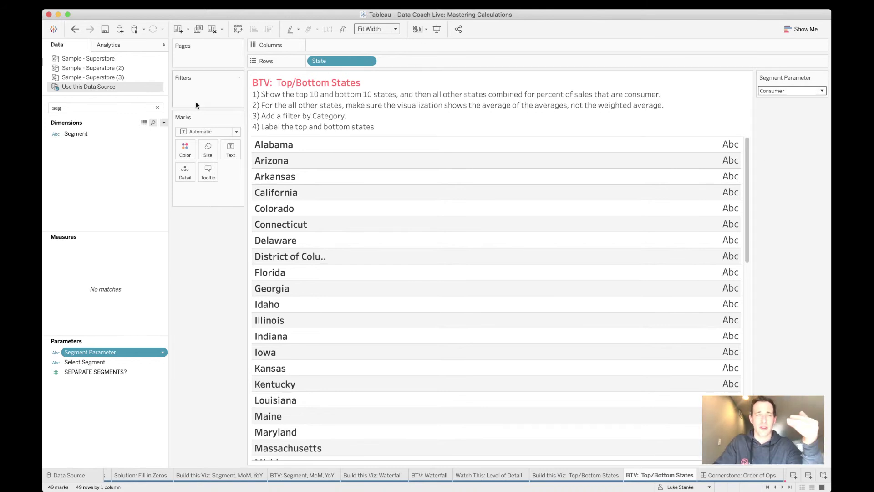
Step: Create a new calculated field and begin its formula with an empty SUM() whose parentheses are on separate lines
{"action": "left_click", "coordinate": [164, 122]}
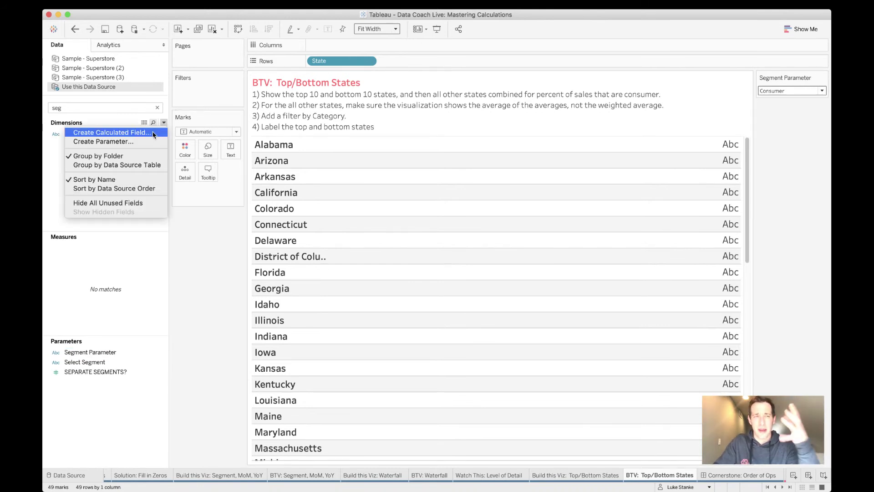
{"action": "left_click", "coordinate": [112, 133]}
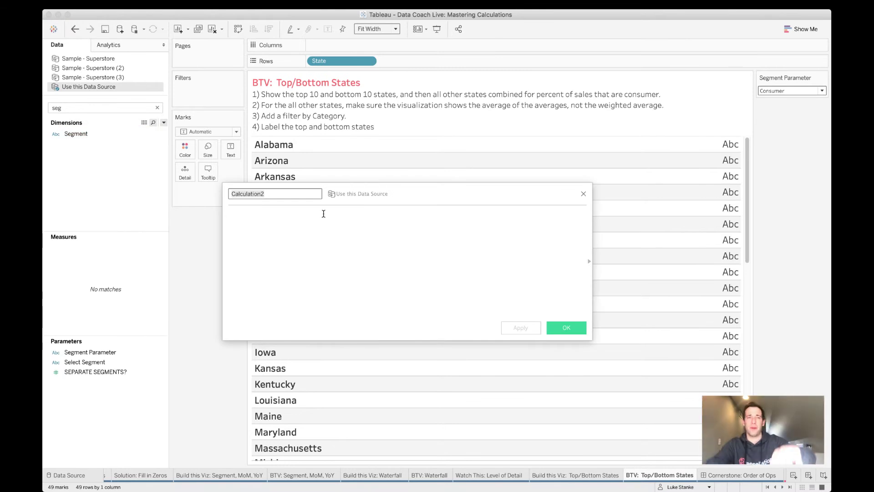
{"action": "left_click", "coordinate": [313, 225]}
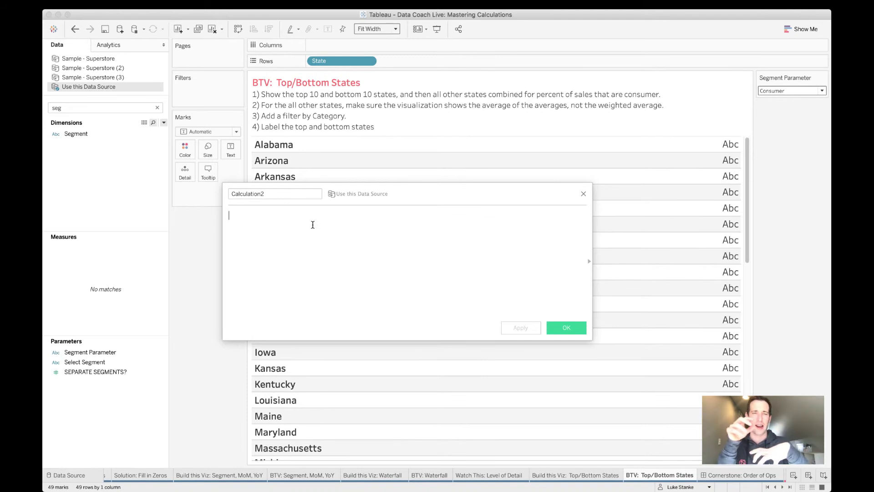
{"action": "type", "text": "sum"}
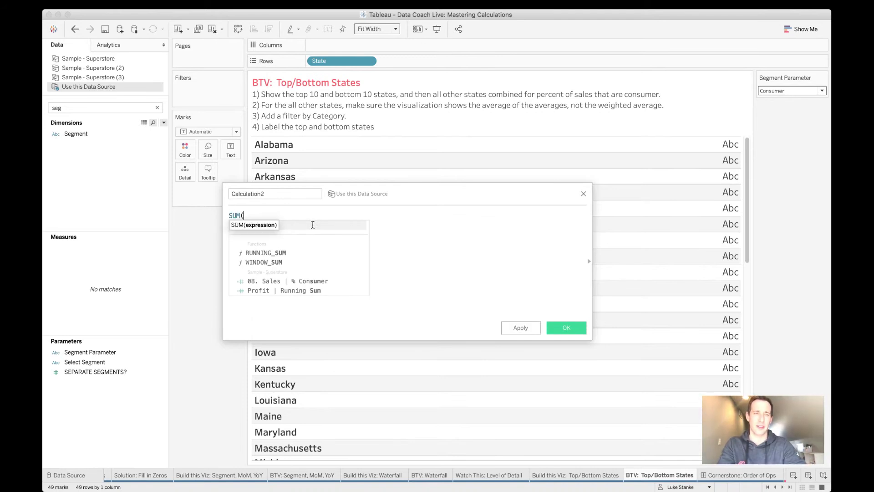
{"action": "key", "text": "Return"}
{"action": "key", "text": "Return"}
{"action": "key", "text": "Return"}
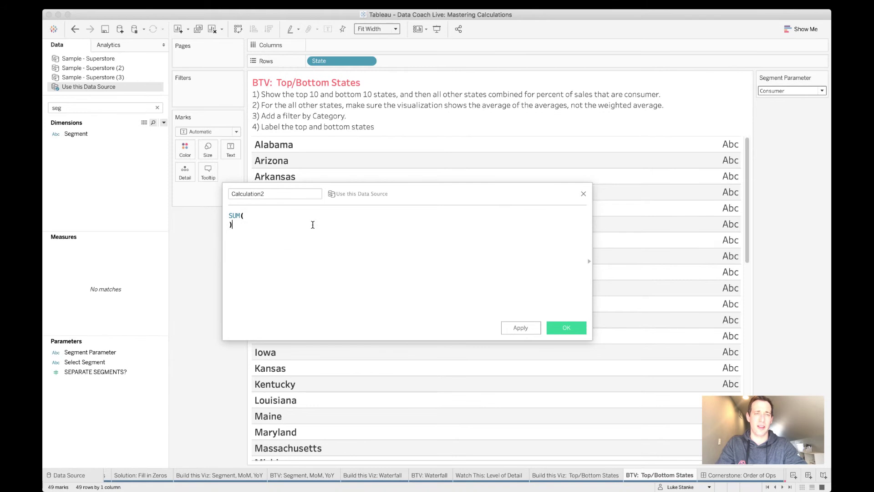
Step: Add a division sign on its own line below the first SUM, followed by a second empty SUM() on one line
{"action": "key", "text": "Right"}
{"action": "key", "text": "Return"}
{"action": "type", "text": "/"}
{"action": "key", "text": "Return"}
{"action": "type", "text": "SUM"}
{"action": "key", "text": "Return"}
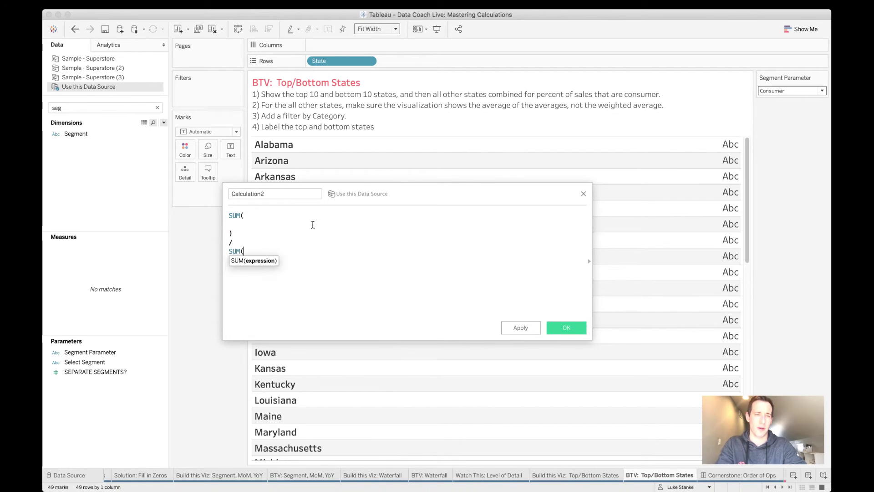
{"action": "key", "text": "Return"}
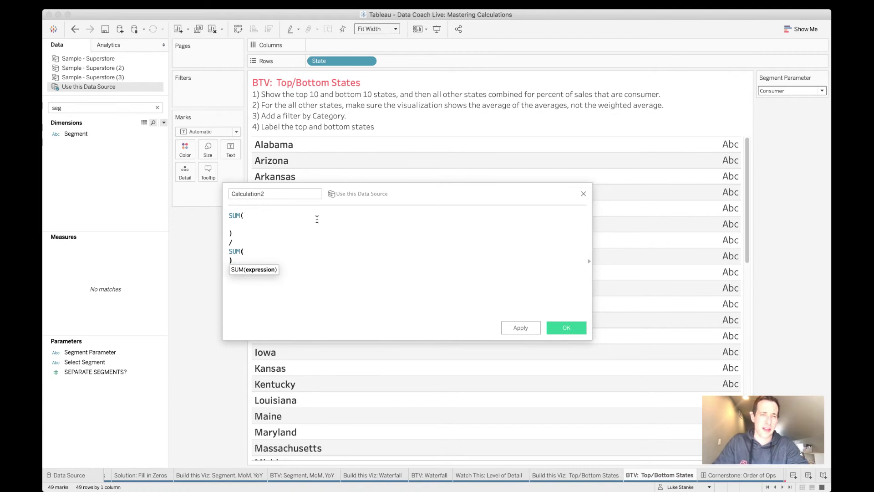
{"action": "left_click", "coordinate": [313, 225]}
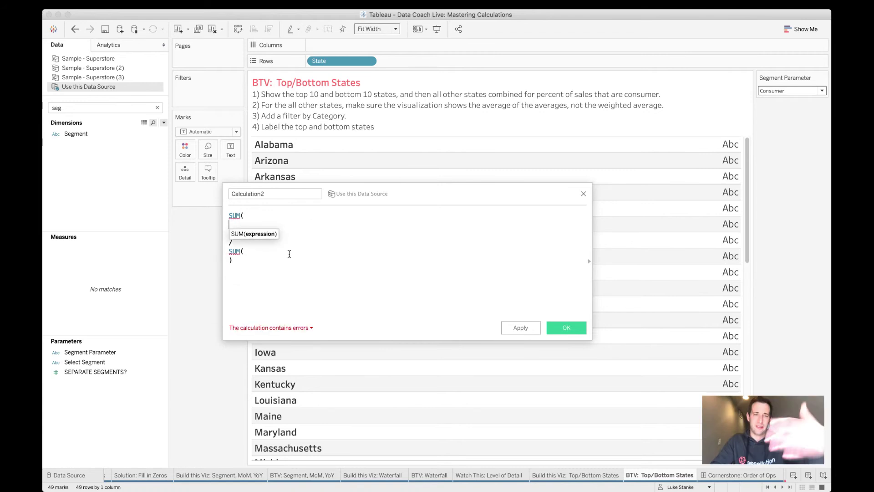
{"action": "left_click", "coordinate": [257, 235]}
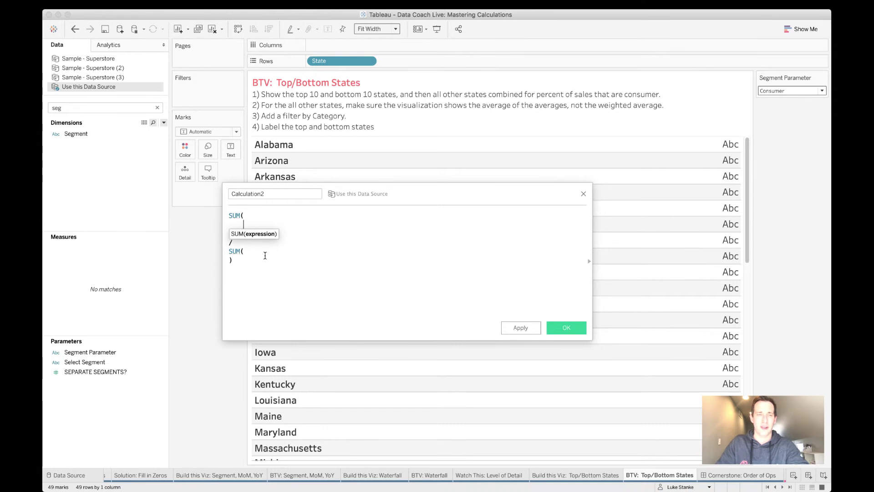
{"action": "left_click", "coordinate": [229, 262]}
{"action": "key", "text": "BackSpace"}
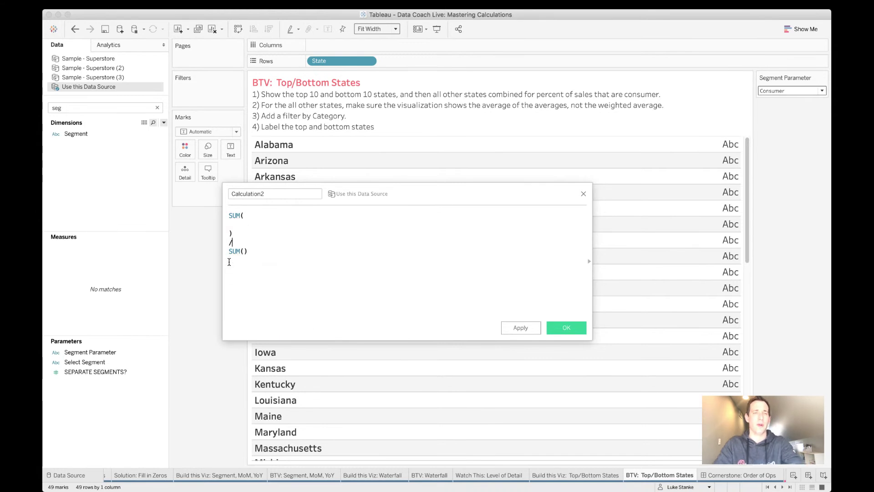
Step: Enter the condition IF [Segment] = [Segment Parameter] inside the first SUM
{"action": "key", "text": "Up"}
{"action": "key", "text": "Up"}
{"action": "key", "text": "Up"}
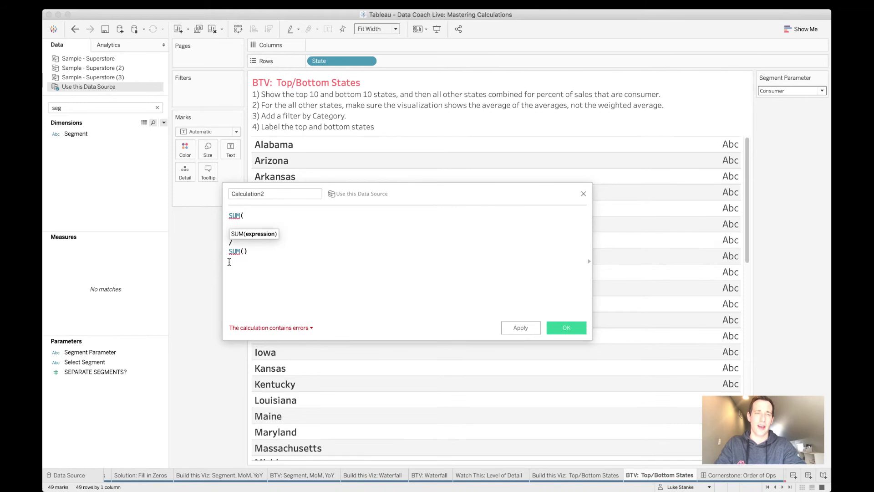
{"action": "key", "text": "Up"}
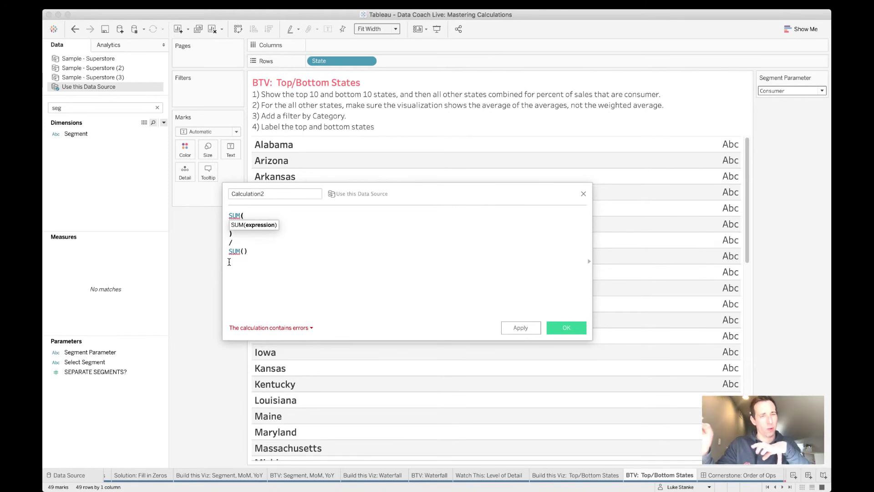
{"action": "key", "text": "Down"}
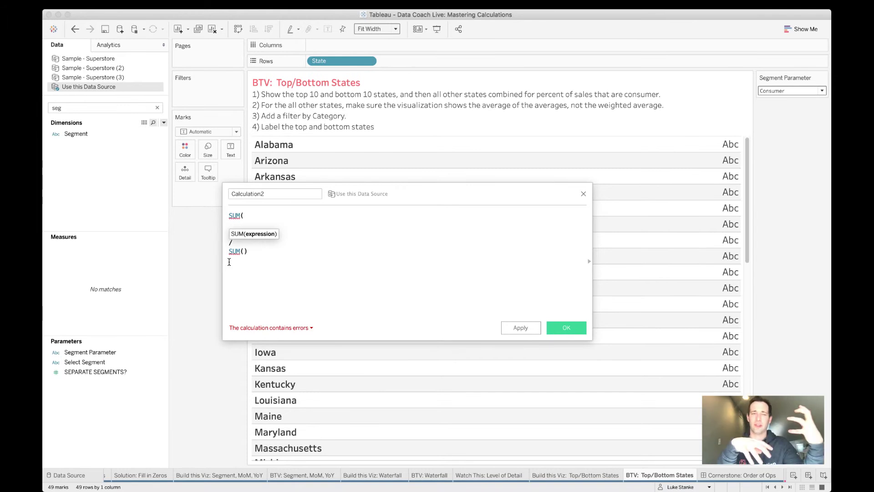
{"action": "type", "text": "IF [Segment"}
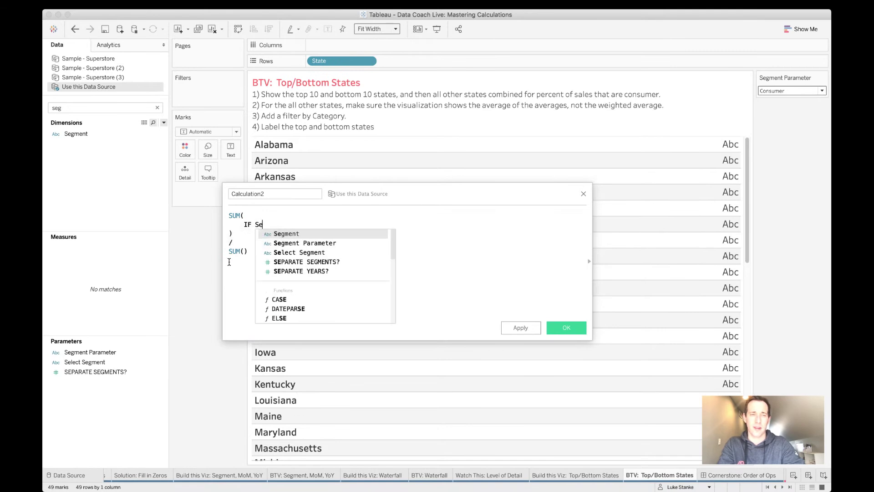
{"action": "key", "text": "Return"}
{"action": "key", "text": "Down"}
{"action": "type", "text": "="}
{"action": "key", "text": "Up"}
{"action": "key", "text": "End"}
{"action": "type", "text": "= [S"}
{"action": "type", "text": "e"}
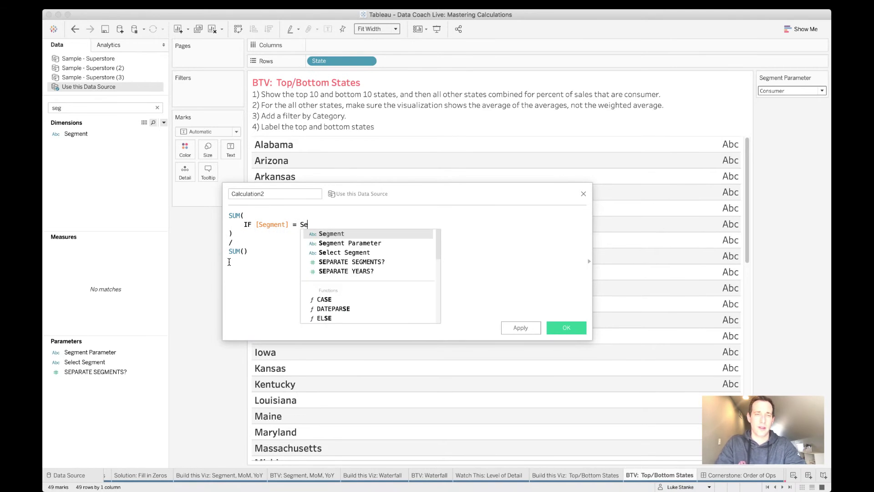
{"action": "key", "text": "Down"}
{"action": "key", "text": "Return"}
{"action": "key", "text": "Down"}
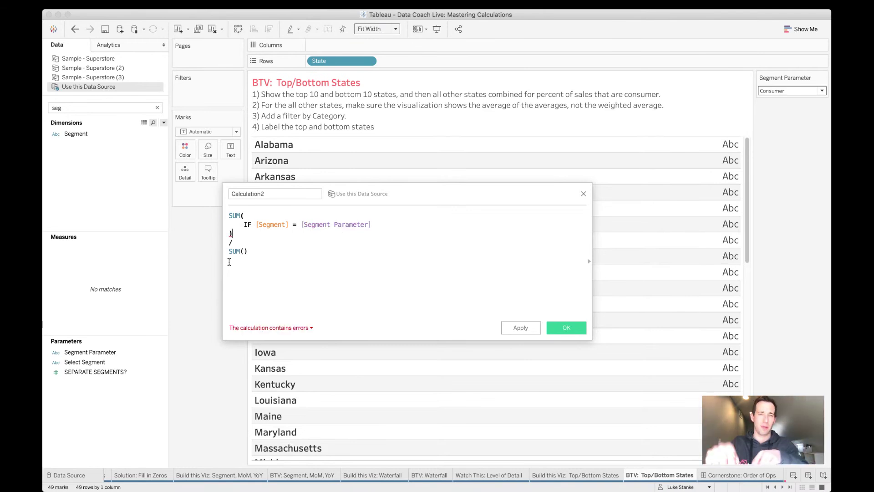
Step: Add THEN [Sales] on a new line below the IF condition, using the Sales field of the current data source
{"action": "left_click", "coordinate": [402, 224]}
{"action": "key", "text": "Return"}
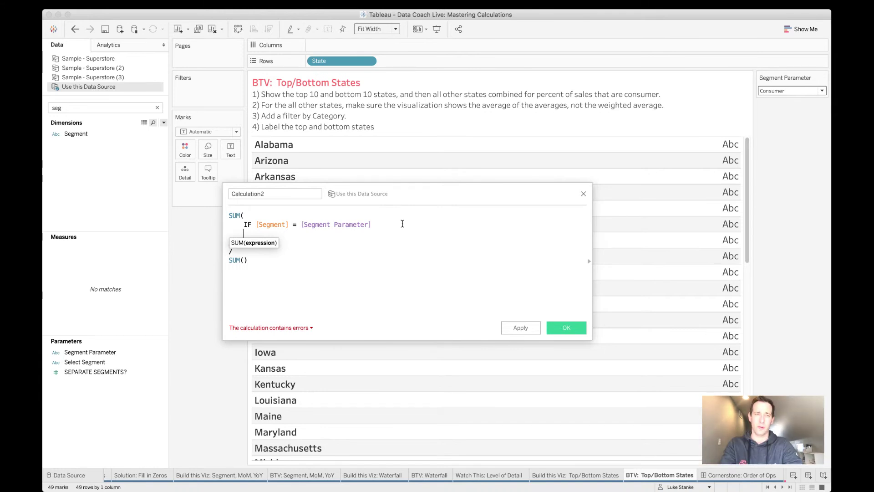
{"action": "type", "text": "THEN"}
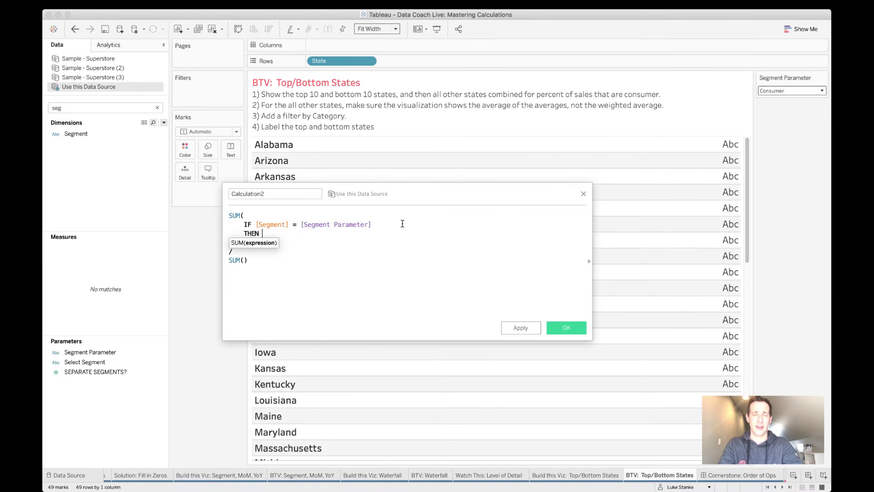
{"action": "type", "text": " Sa"}
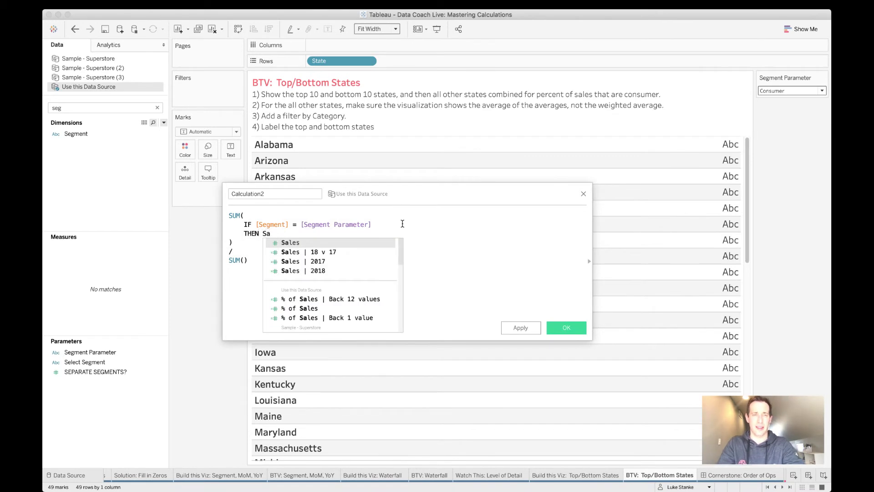
{"action": "key", "text": "Return"}
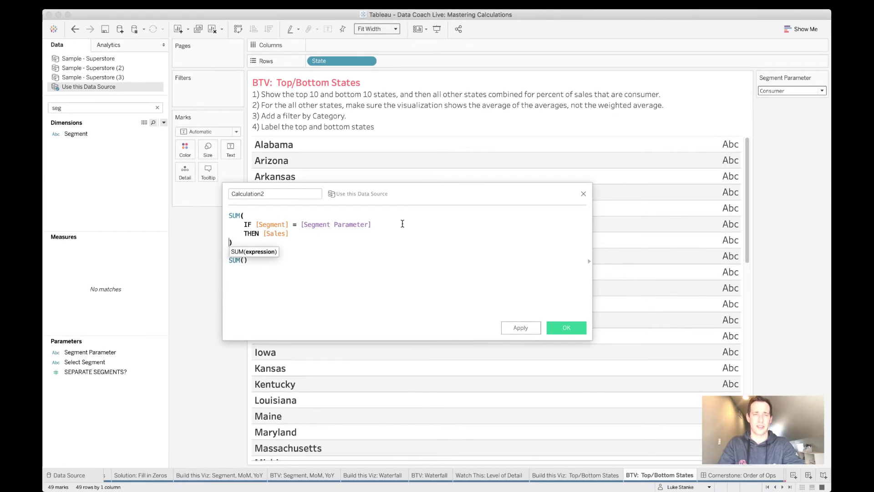
{"action": "key", "text": "BackSpace"}
{"action": "key", "text": "BackSpace"}
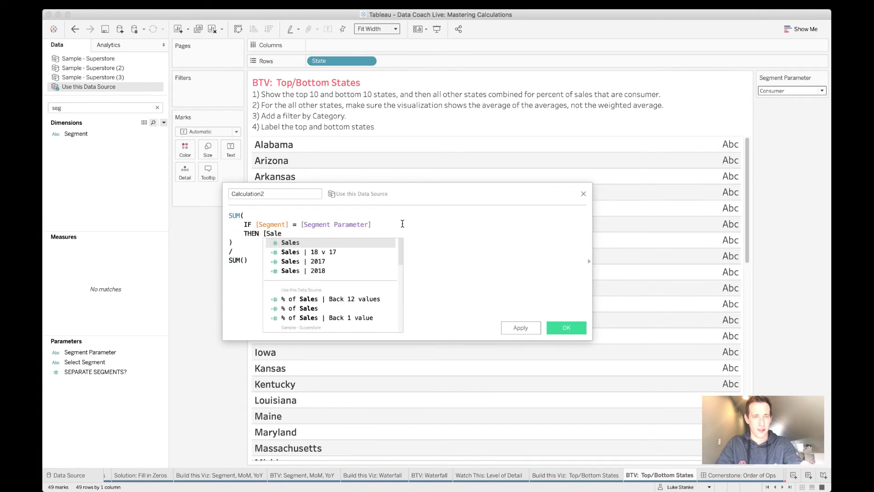
{"action": "key", "text": "Down"}
{"action": "key", "text": "Down"}
{"action": "key", "text": "Down"}
{"action": "key", "text": "Down"}
{"action": "key", "text": "Up"}
{"action": "key", "text": "Up"}
{"action": "key", "text": "Up"}
{"action": "key", "text": "Up"}
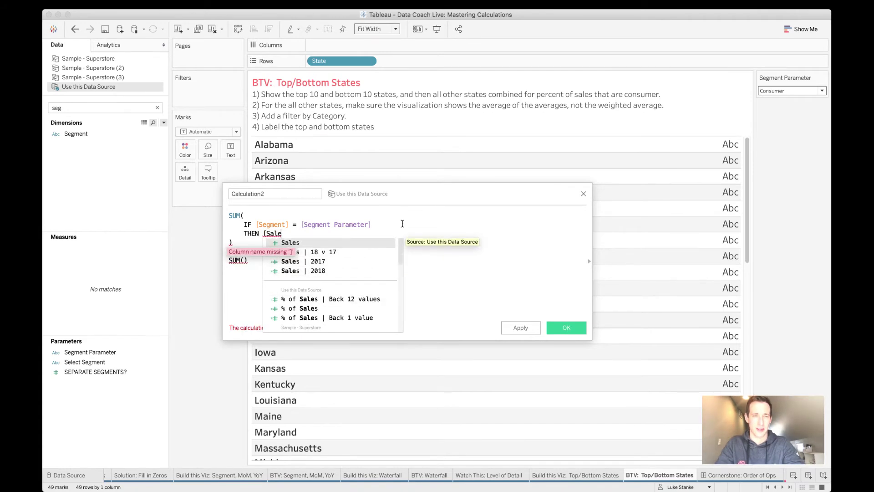
{"action": "key", "text": "Return"}
{"action": "key", "text": "Up"}
{"action": "key", "text": "Up"}
{"action": "key", "text": "Down"}
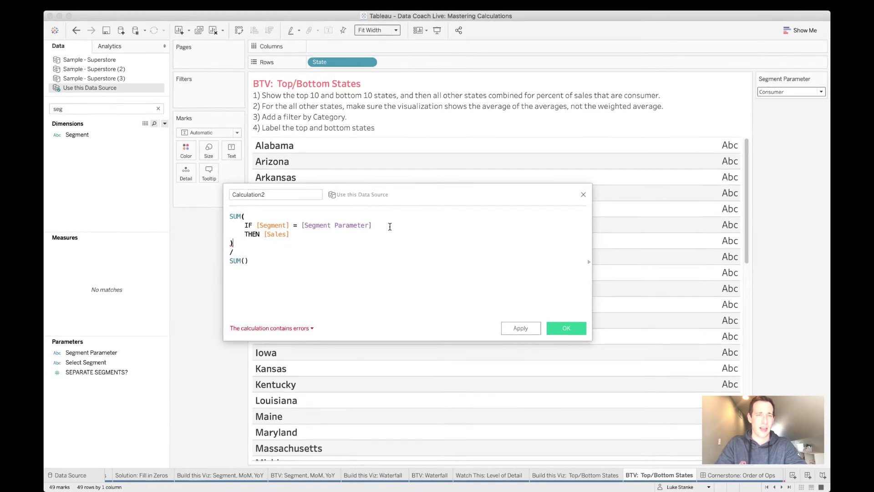
Step: Close the IF statement with END on its own line inside the first SUM
{"action": "key", "text": "End"}
{"action": "key", "text": "Left"}
{"action": "key", "text": "End"}
{"action": "key", "text": "Return"}
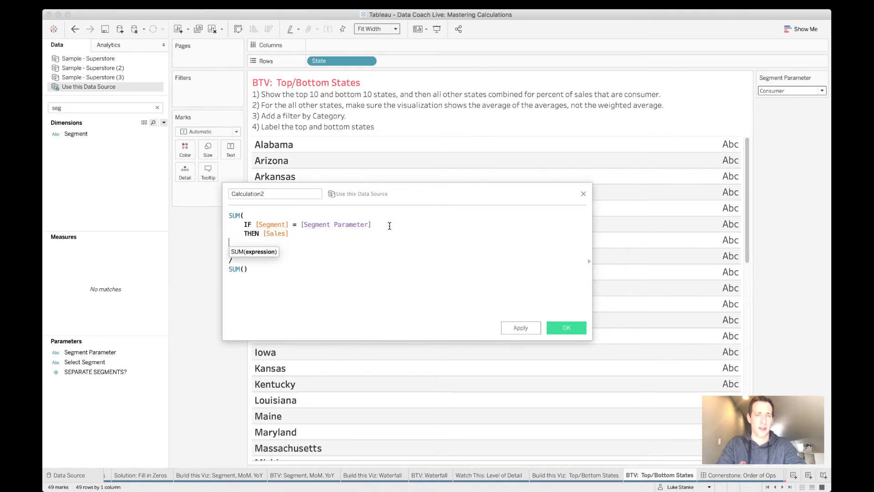
{"action": "type", "text": "END"}
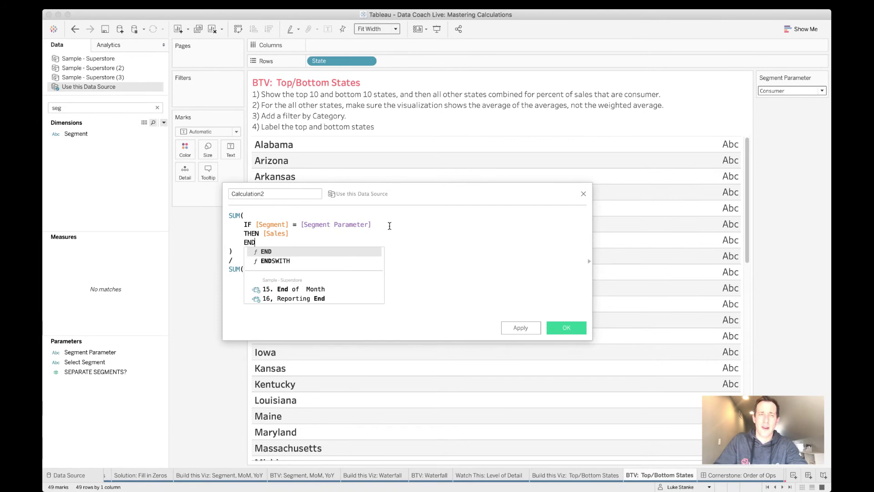
Step: Fill the second SUM with the Sales field as the formula's denominator
{"action": "left_click", "coordinate": [305, 244]}
{"action": "left_click", "coordinate": [301, 235]}
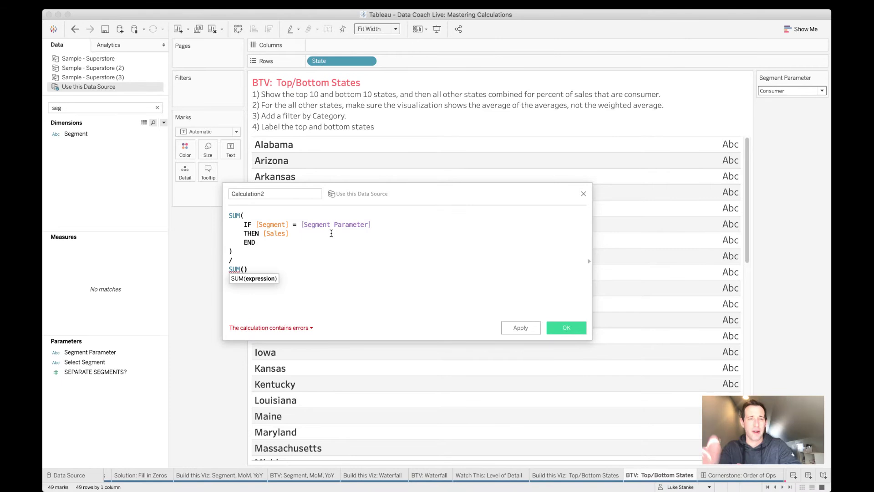
{"action": "type", "text": "Sales"}
{"action": "key", "text": "Return"}
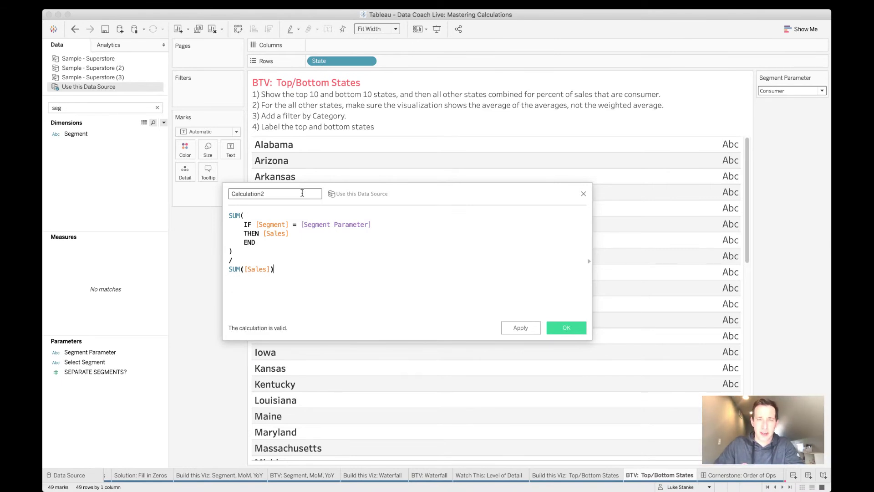
{"action": "left_click", "coordinate": [227, 270], "text": "shift"}
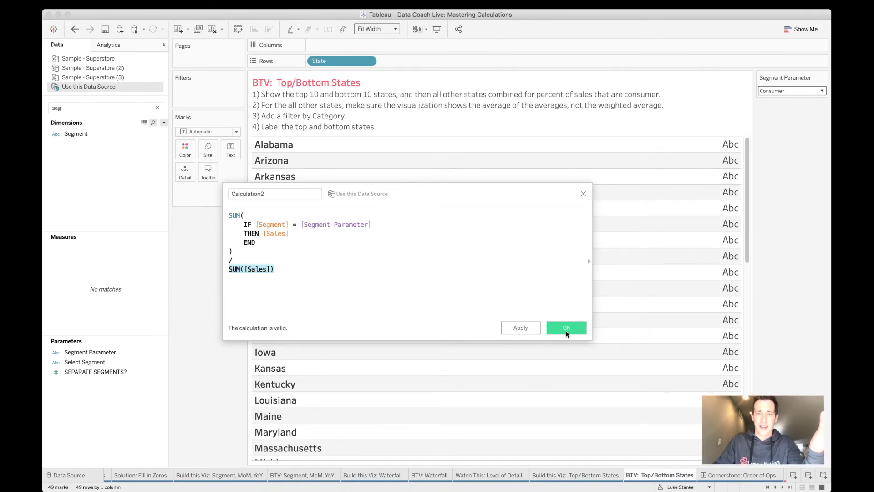
Step: Name the calculation % of Sales | Segment Parameter and save it
{"action": "triple_click", "coordinate": [275, 193]}
{"action": "type", "text": "%"}
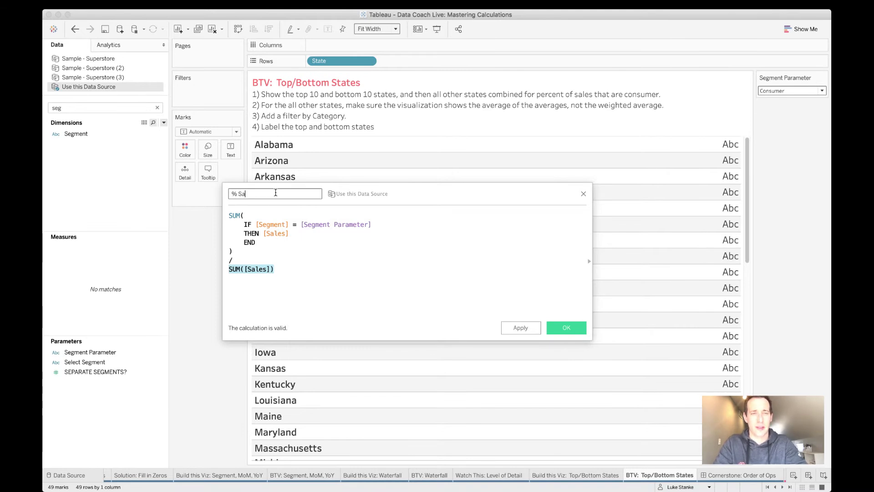
{"action": "type", "text": " Sa"}
{"action": "key", "text": "BackSpace"}
{"action": "key", "text": "BackSpace"}
{"action": "type", "text": "of"}
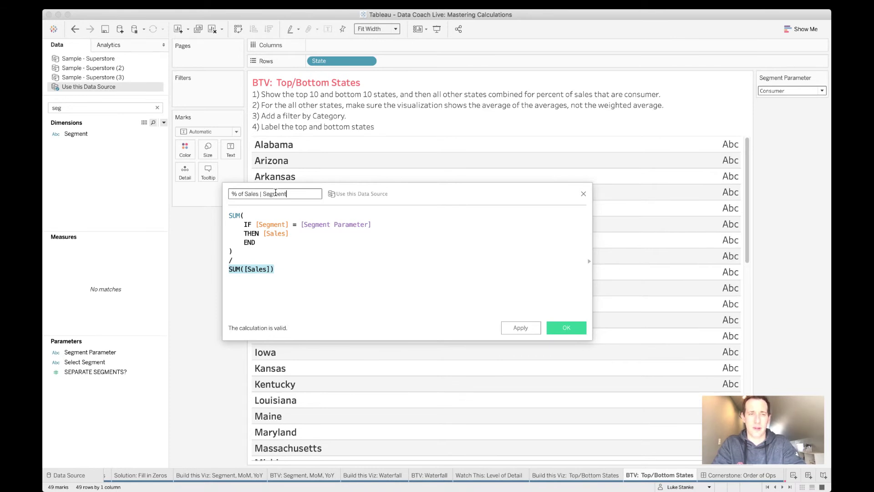
{"action": "type", "text": "er"}
{"action": "left_click", "coordinate": [444, 280]}
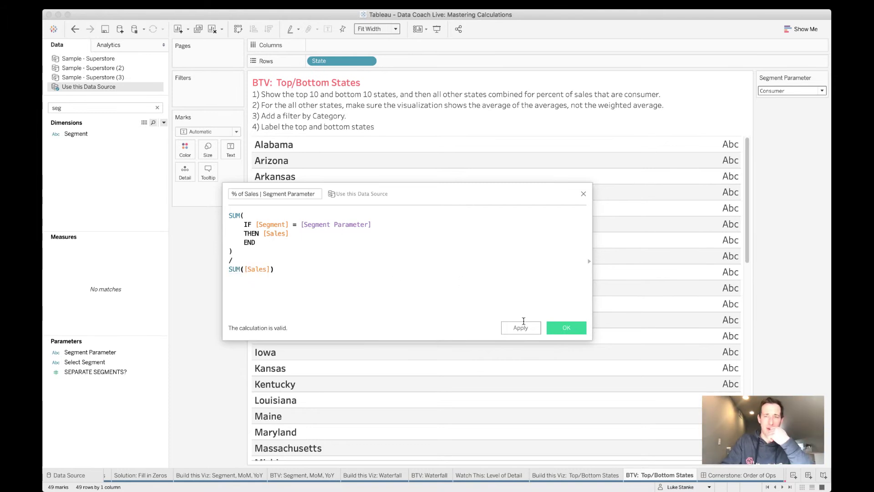
{"action": "left_click", "coordinate": [562, 331]}
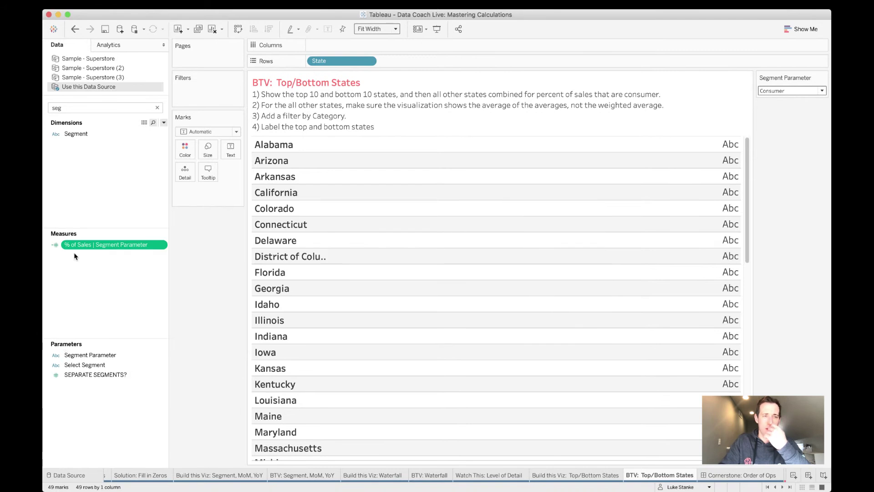
Step: Add % of Sales | Segment Parameter to Columns and sort the states by it in descending order
{"action": "left_click_drag", "start_coordinate": [77, 245], "coordinate": [328, 49]}
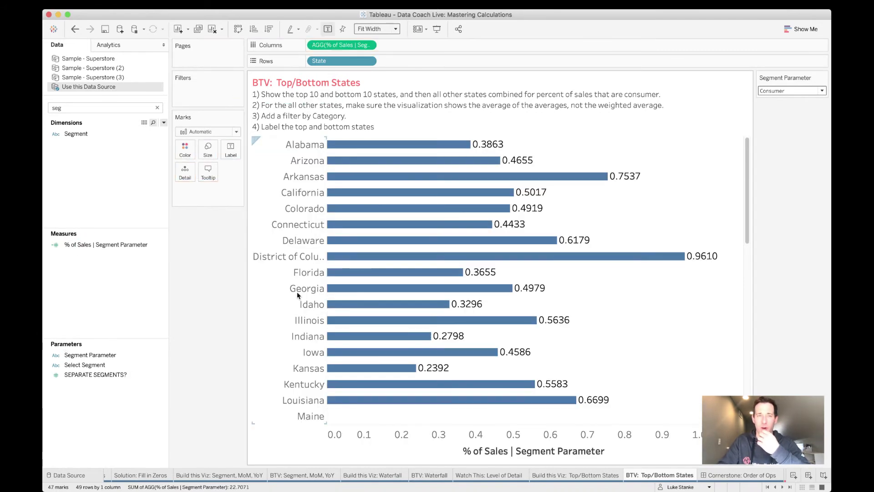
{"action": "right_click", "coordinate": [323, 61]}
{"action": "left_click", "coordinate": [292, 59]}
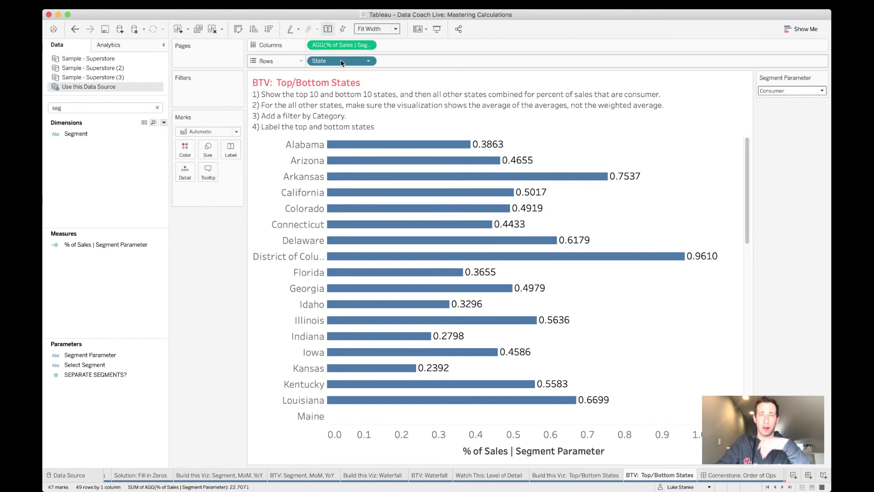
{"action": "left_click", "coordinate": [268, 28]}
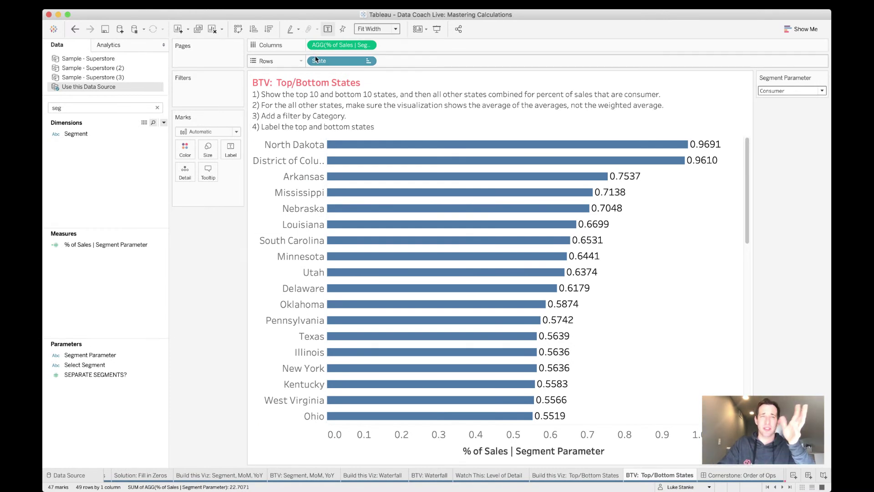
Step: Set the default number format of % of Sales | Segment Parameter to Percentage with 0 decimal places, matching the Build this Viz: Top/Bottom States sheet
{"action": "mouse_move", "coordinate": [398, 160]}
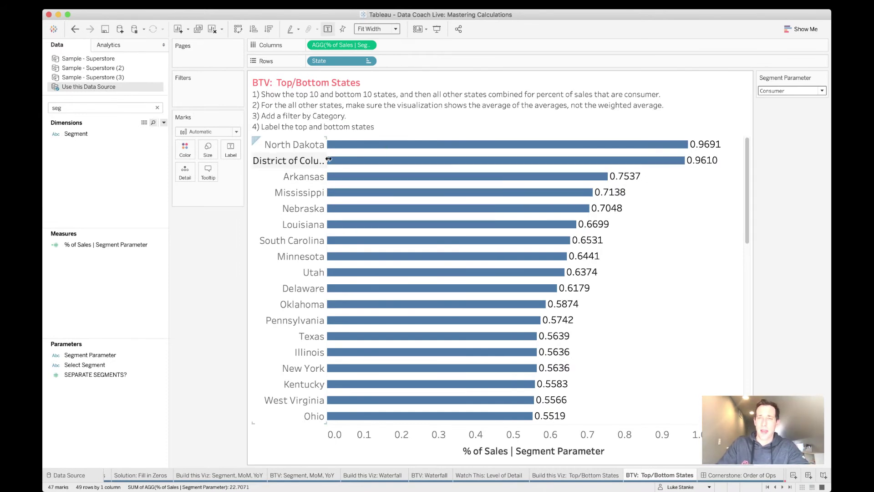
{"action": "left_click", "coordinate": [571, 469]}
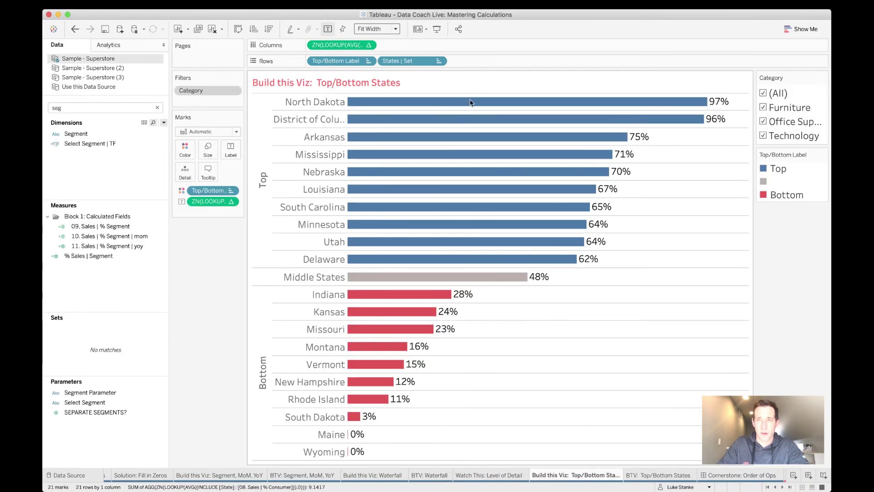
{"action": "left_click", "coordinate": [663, 475]}
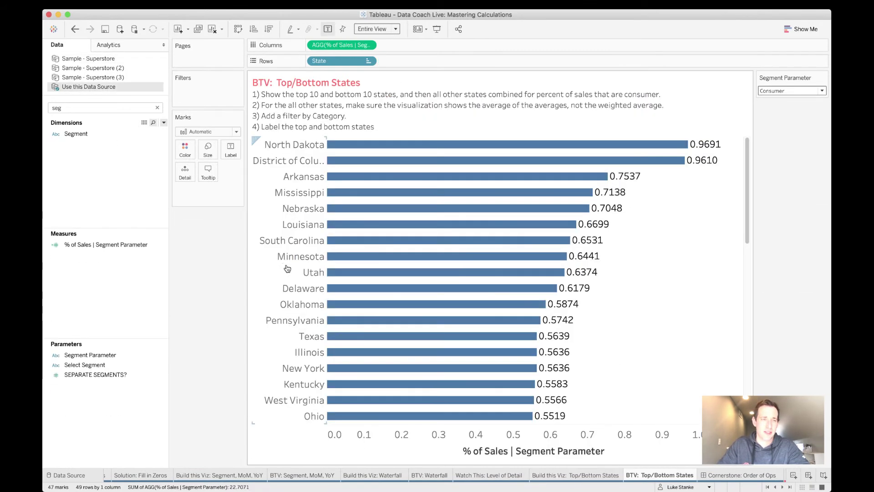
{"action": "left_click", "coordinate": [122, 247]}
{"action": "right_click", "coordinate": [122, 250]}
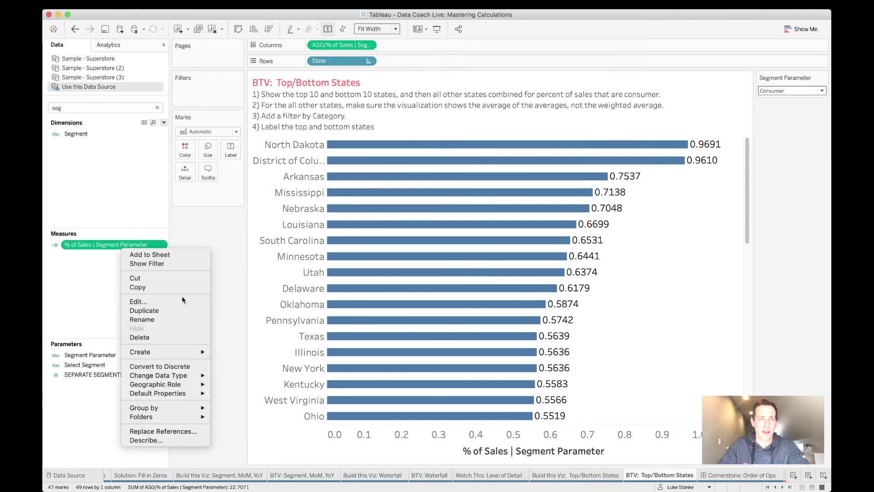
{"action": "mouse_move", "coordinate": [201, 394]}
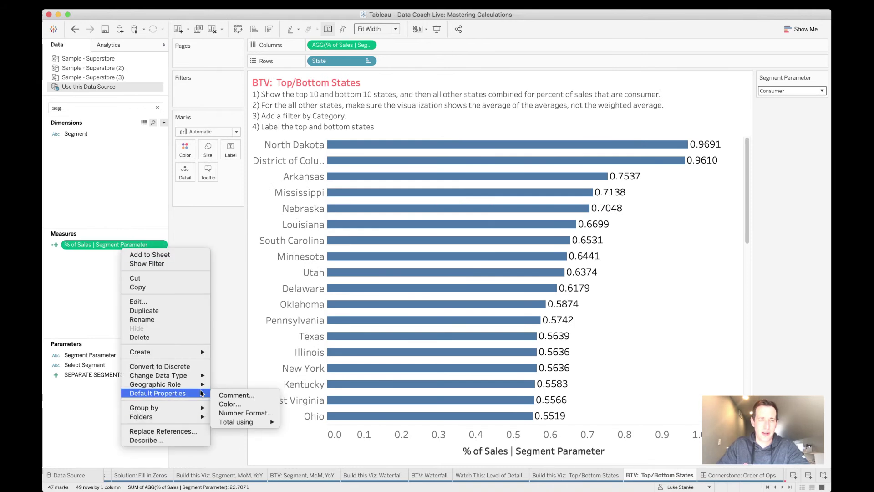
{"action": "left_click", "coordinate": [246, 413]}
{"action": "left_click", "coordinate": [354, 246]}
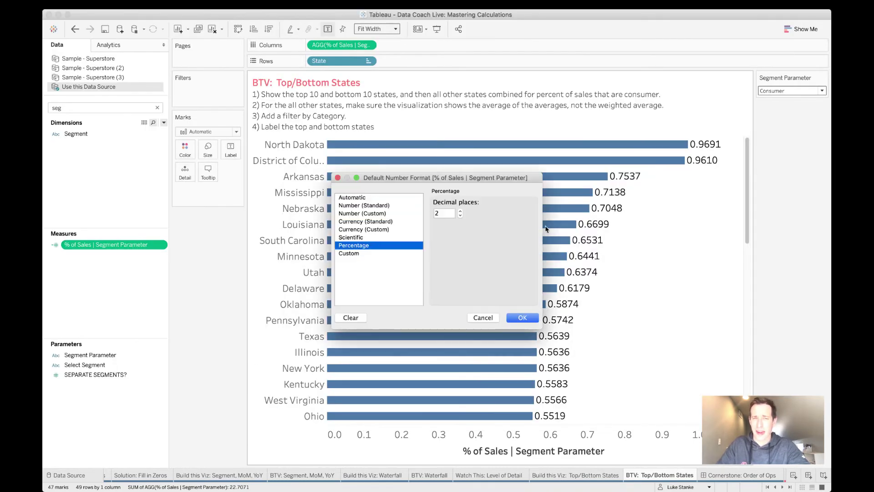
{"action": "left_click", "coordinate": [460, 216]}
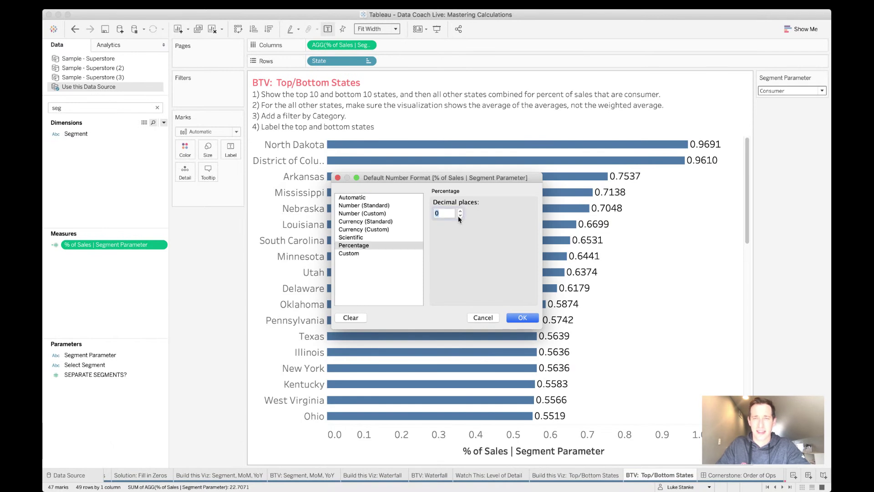
{"action": "left_click", "coordinate": [522, 319]}
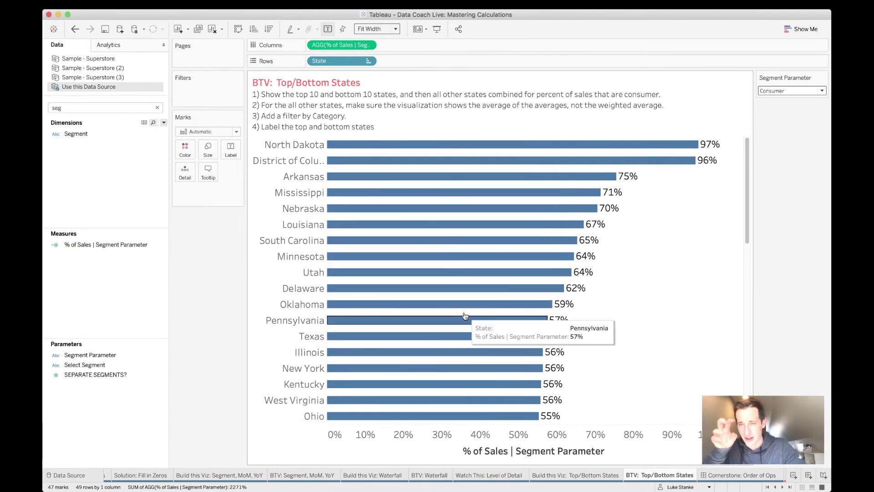
Step: Compare the finished Build this Viz: Top/Bottom States sheet with the bars on the BTV: Top/Bottom States sheet
{"action": "left_click", "coordinate": [559, 475]}
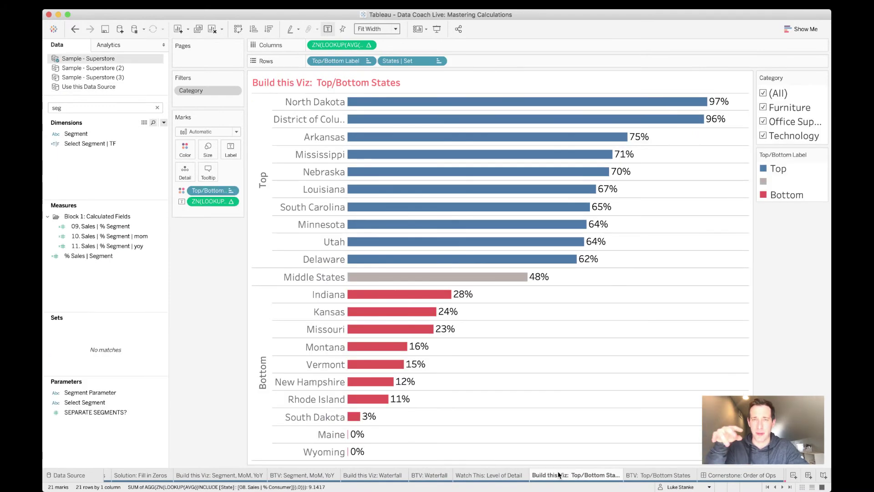
{"action": "left_click", "coordinate": [659, 475]}
{"action": "left_click_drag", "start_coordinate": [747, 233], "coordinate": [748, 172]}
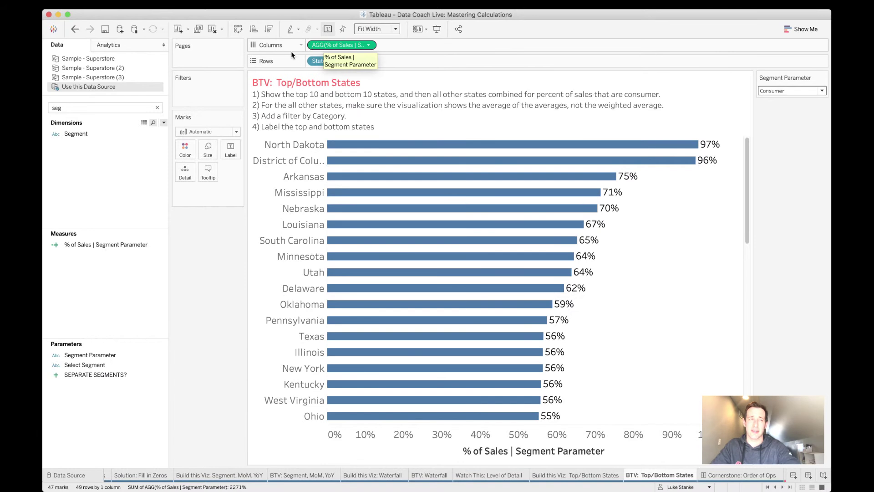
Step: Search the fields for "sta" and start creating a set from the State dimension
{"action": "left_click", "coordinate": [90, 107]}
{"action": "key", "text": "BackSpace"}
{"action": "key", "text": "BackSpace"}
{"action": "key", "text": "BackSpace"}
{"action": "type", "text": "sta"}
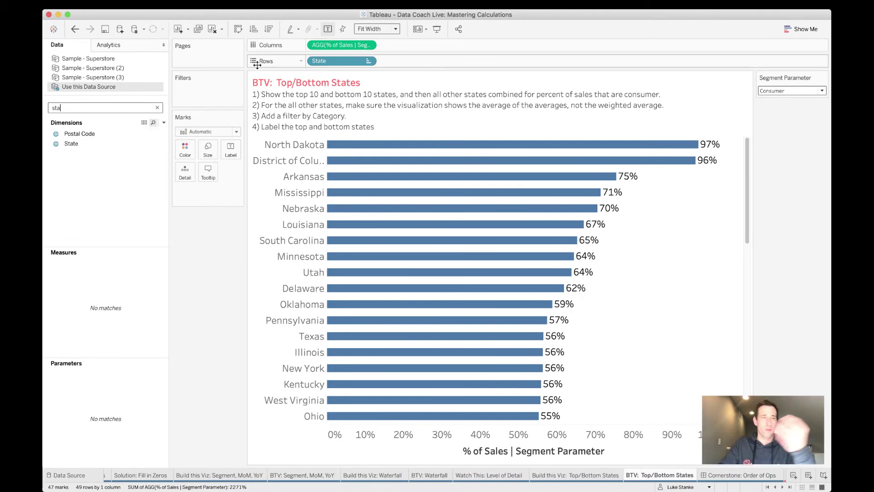
{"action": "right_click", "coordinate": [100, 145]}
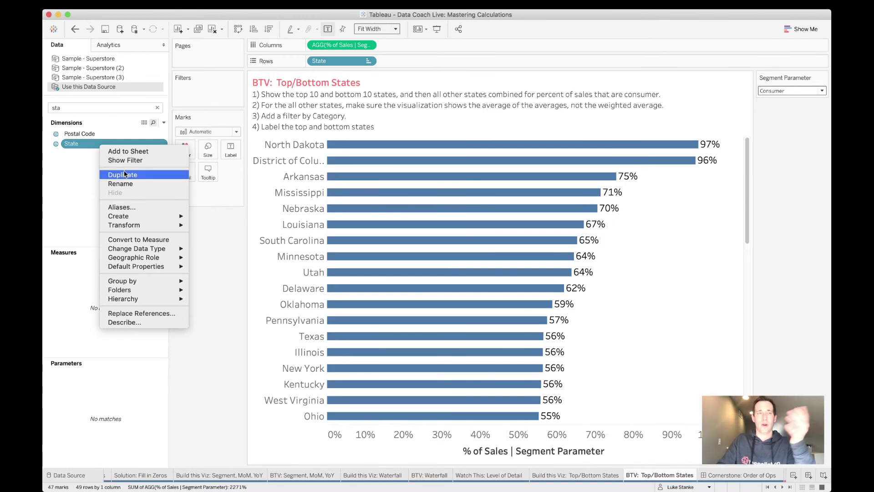
{"action": "mouse_move", "coordinate": [153, 217]}
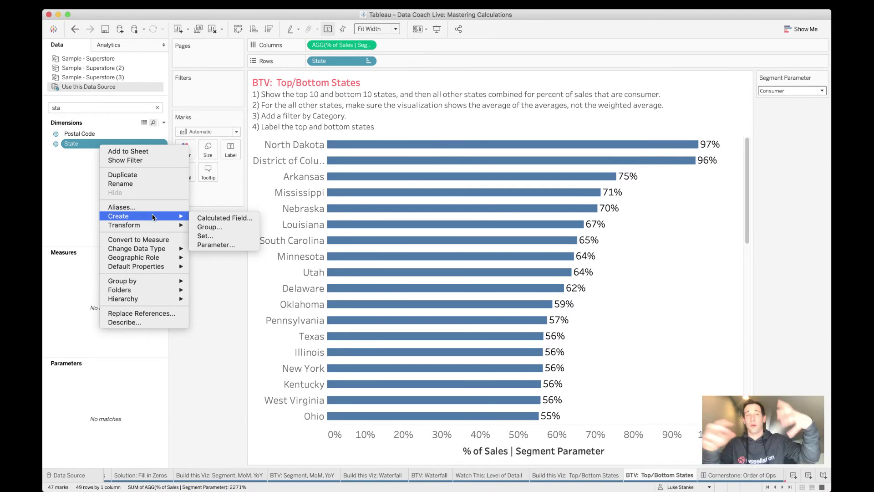
{"action": "left_click", "coordinate": [207, 236]}
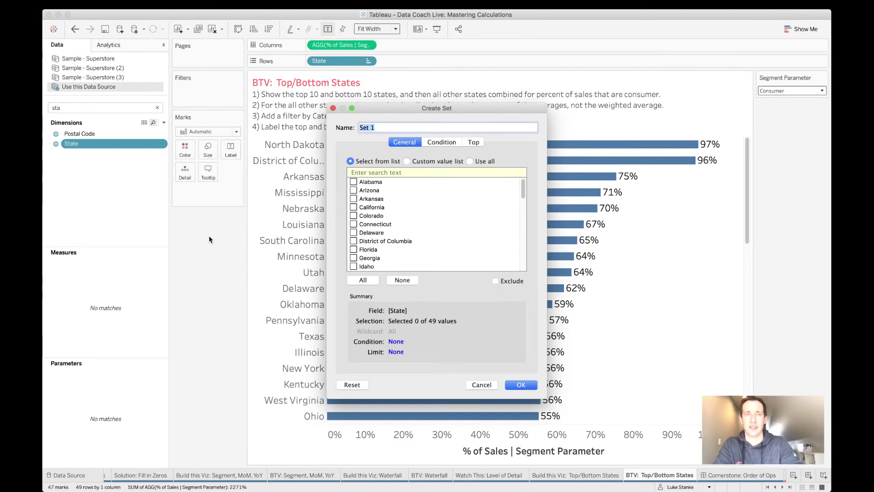
Step: Name the new set State | % of Sales | Segment Param
{"action": "type", "text": "State | Top"}
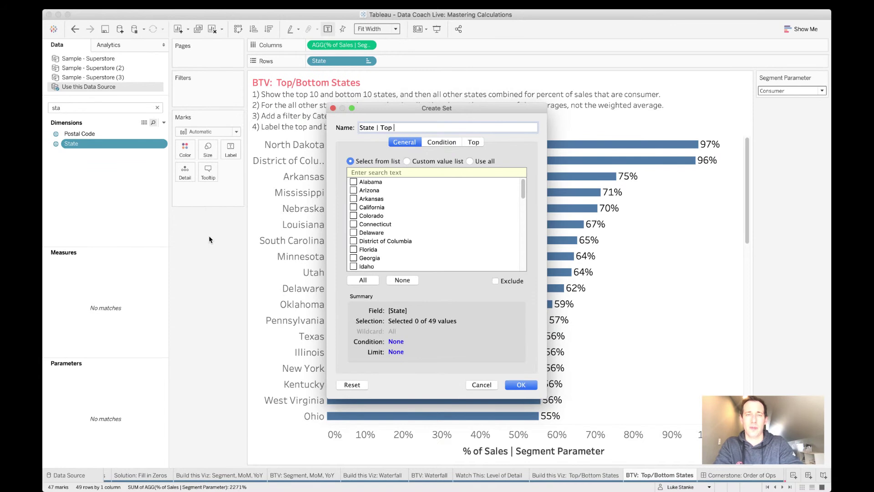
{"action": "type", "text": "10 by Segement"}
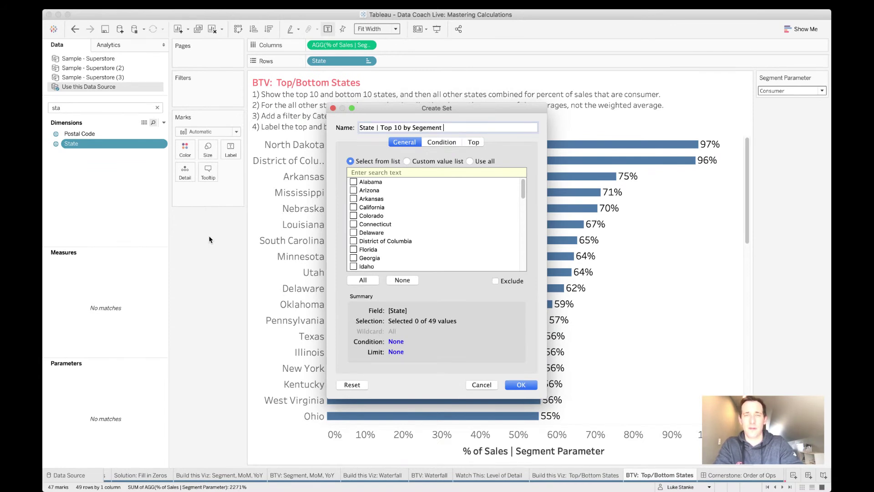
{"action": "key", "text": "BackSpace"}
{"action": "key", "text": "BackSpace"}
{"action": "key", "text": "BackSpace"}
{"action": "key", "text": "BackSpace"}
{"action": "key", "text": "BackSpace"}
{"action": "key", "text": "BackSpace"}
{"action": "key", "text": "BackSpace"}
{"action": "key", "text": "BackSpace"}
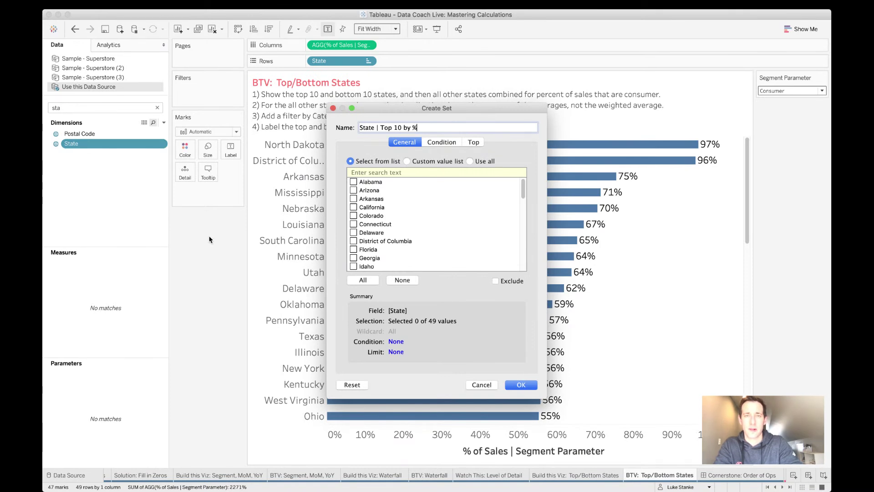
{"action": "key", "text": "alt+shift+Left"}
{"action": "key", "text": "alt+shift+Left"}
{"action": "key", "text": "alt+shift+Left"}
{"action": "key", "text": "alt+shift+Left"}
{"action": "key", "text": "alt+shift+Left"}
{"action": "key", "text": "alt+shift+Left"}
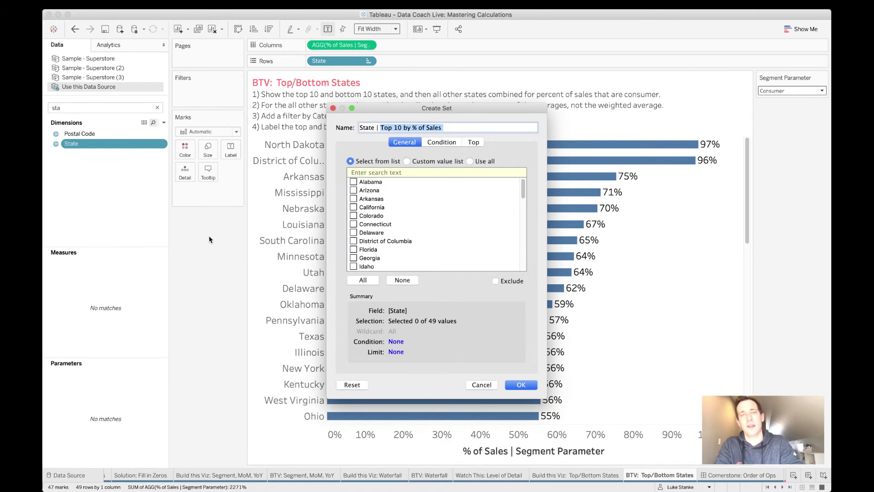
{"action": "type", "text": "% of Sales |"}
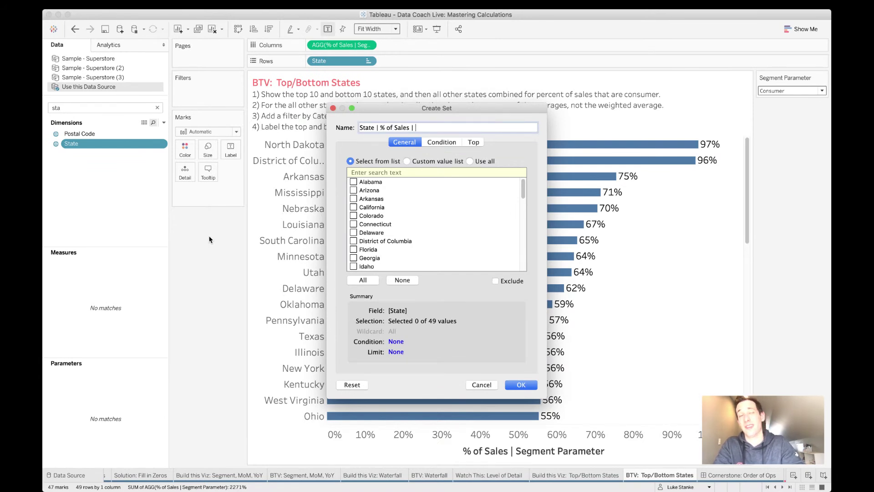
{"action": "type", "text": " Segment Param"}
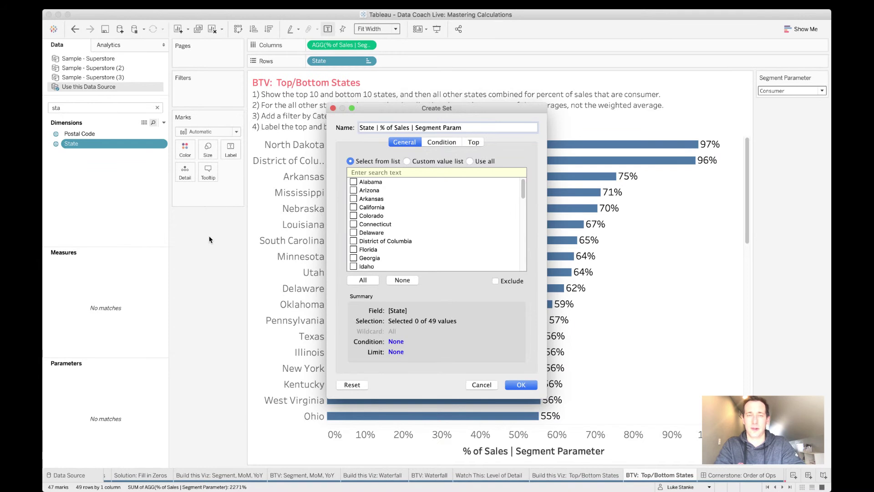
Step: Include all states in the set, limit it to the top 10 by % of Sales | Segment Parameter, and place it before State on Rows
{"action": "left_click", "coordinate": [364, 280]}
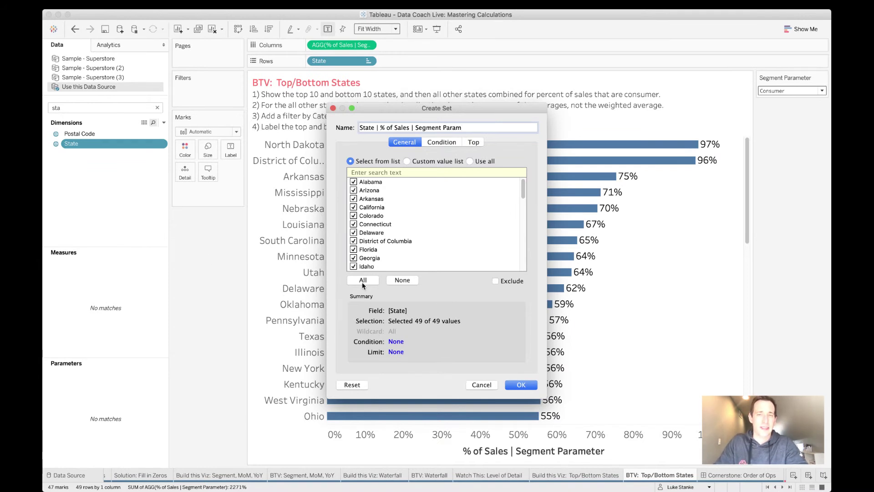
{"action": "left_click", "coordinate": [481, 144]}
{"action": "left_click", "coordinate": [370, 168]}
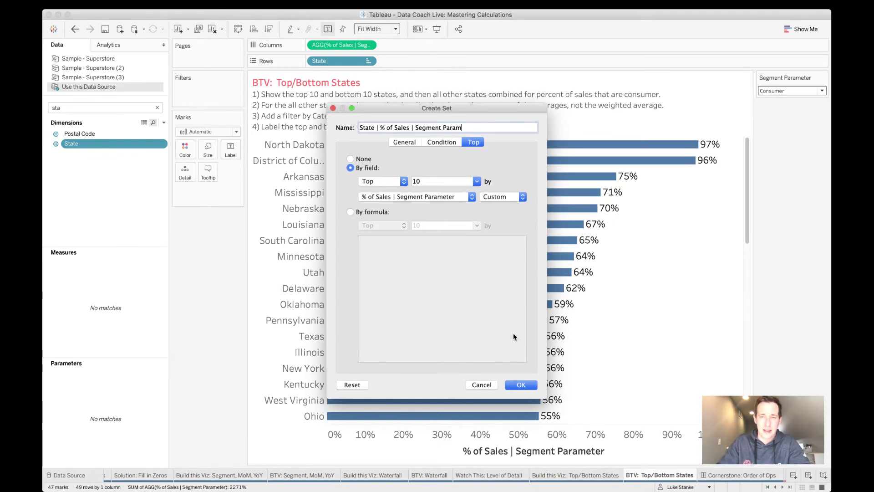
{"action": "left_click", "coordinate": [520, 387]}
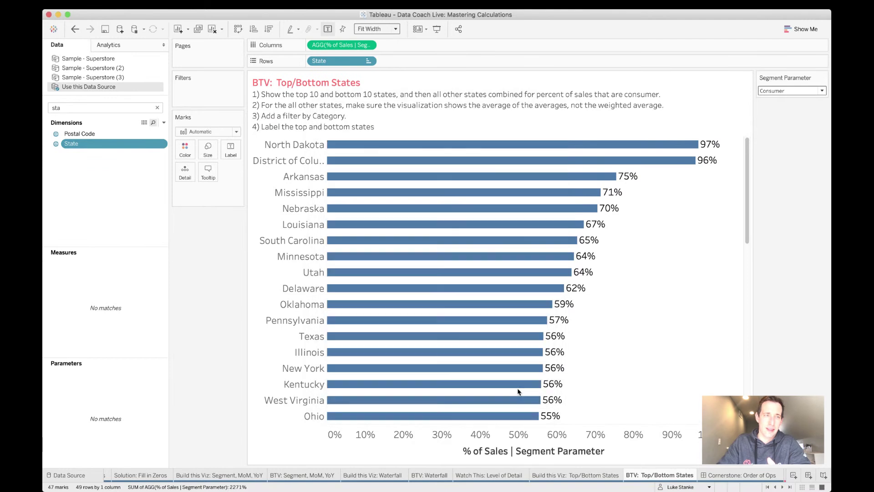
{"action": "left_click_drag", "start_coordinate": [103, 315], "coordinate": [309, 61]}
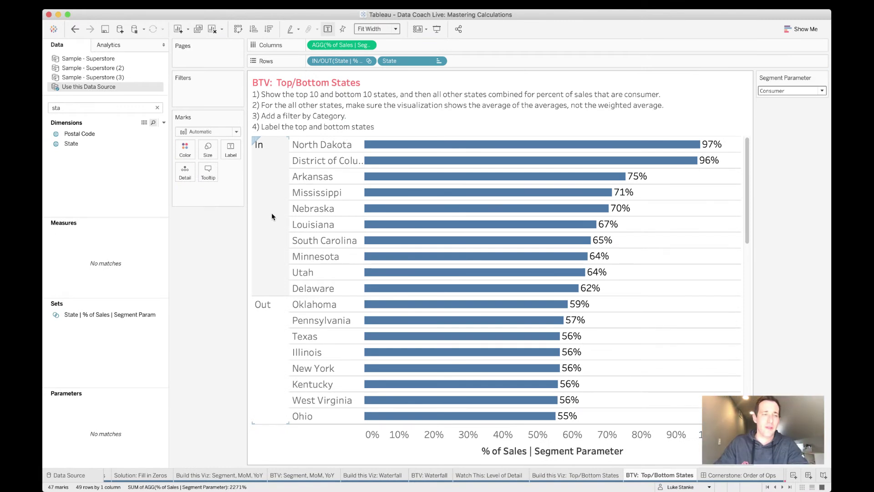
Step: Duplicate the State | % of Sales | Segment Param set and limit the copy to the bottom 10 by % of Sales | Segment Parameter
{"action": "right_click", "coordinate": [105, 319]}
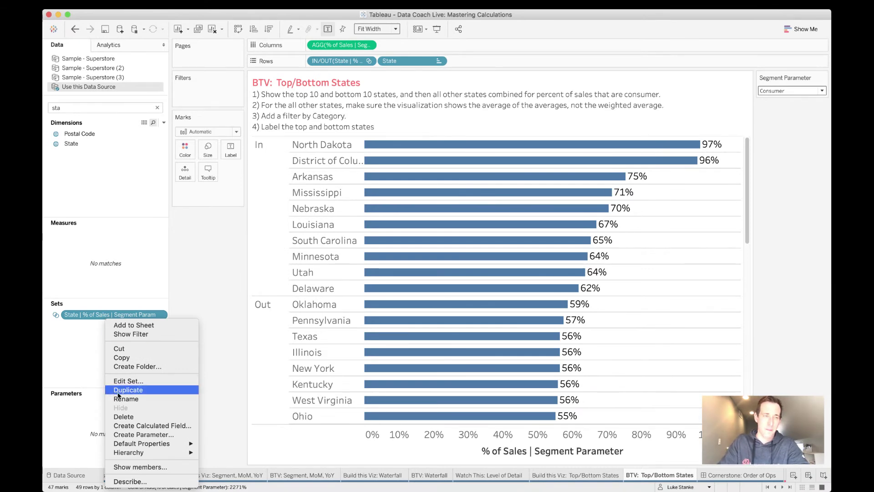
{"action": "left_click", "coordinate": [120, 390]}
{"action": "right_click", "coordinate": [108, 319]}
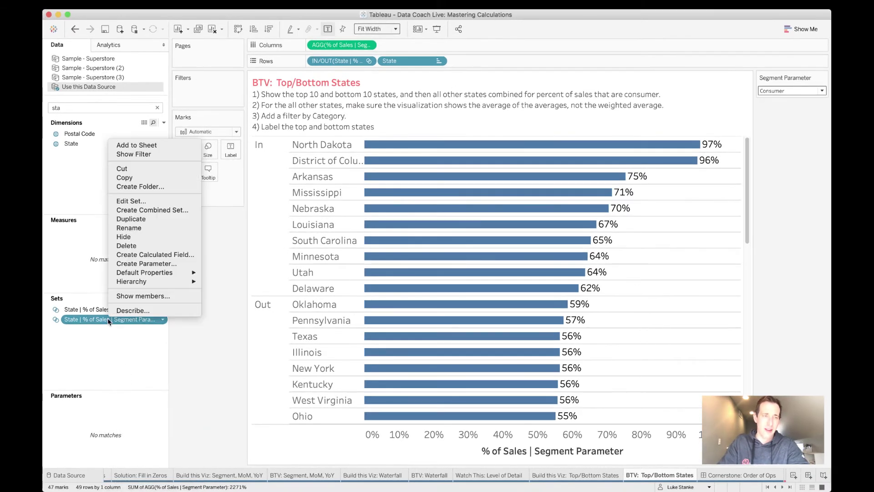
{"action": "left_click", "coordinate": [131, 201]}
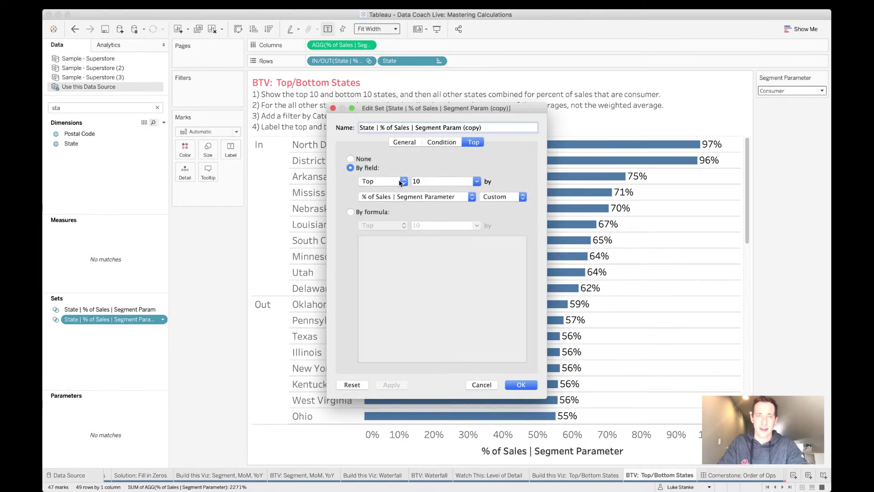
{"action": "left_click", "coordinate": [391, 182]}
{"action": "left_click", "coordinate": [389, 191]}
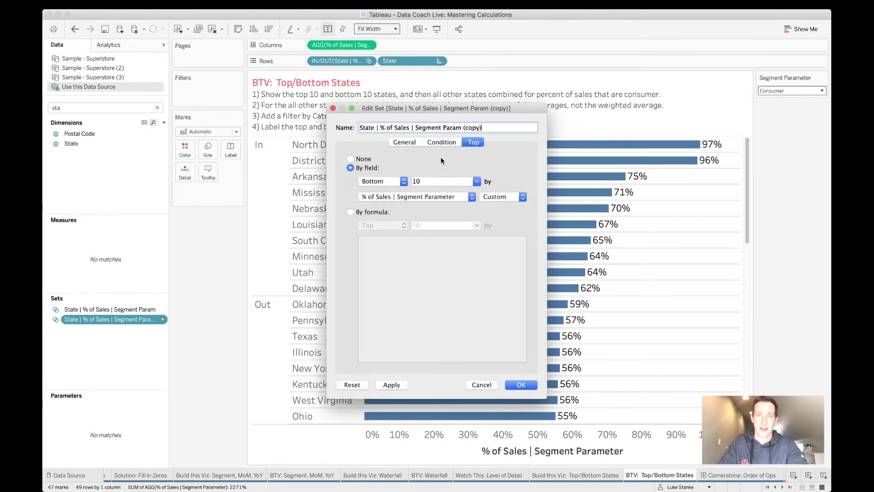
Step: Rename the duplicated set State | % of Sales | Segment Param | Bottom 10 and save it
{"action": "left_click_drag", "start_coordinate": [463, 129], "coordinate": [495, 133]}
{"action": "key", "text": "BackSpace"}
{"action": "type", "text": "| Bottom 10"}
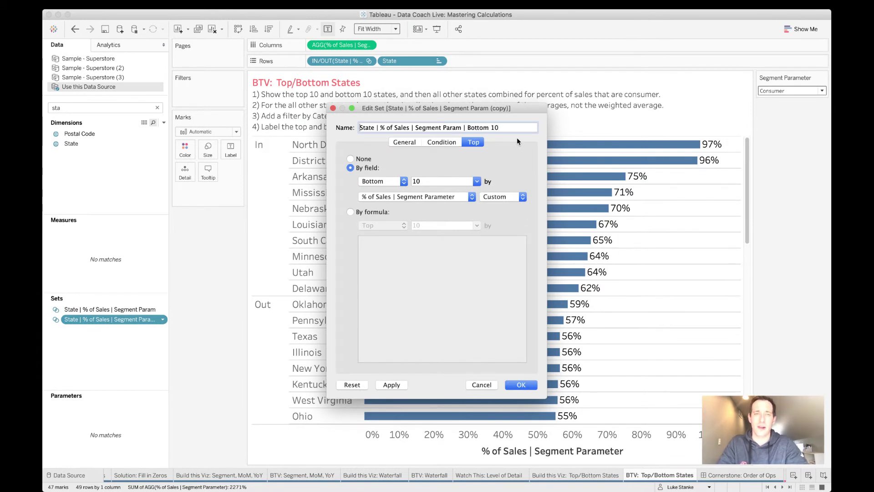
{"action": "left_click", "coordinate": [522, 385]}
Step: Rename the original set State | % of Sales | Segment Param | Top 10, and place the Bottom 10 set before State on Rows
{"action": "left_click", "coordinate": [127, 310]}
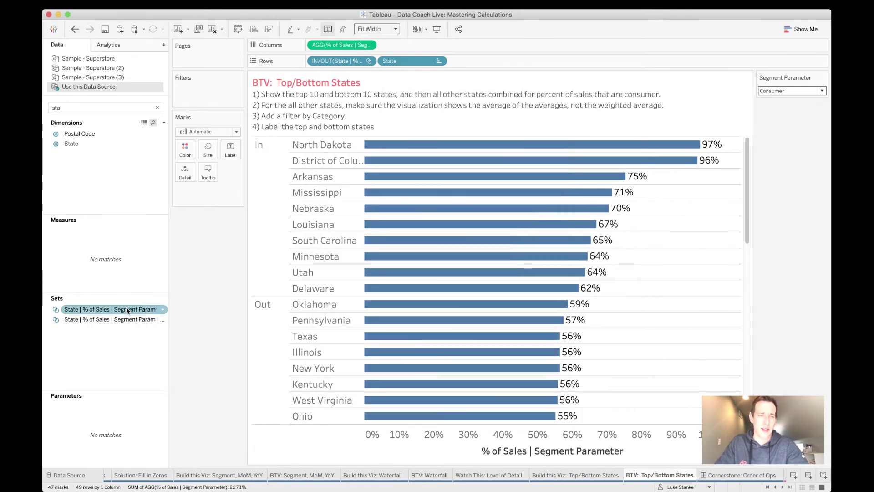
{"action": "left_click", "coordinate": [127, 310]}
{"action": "type", "text": "| Top"}
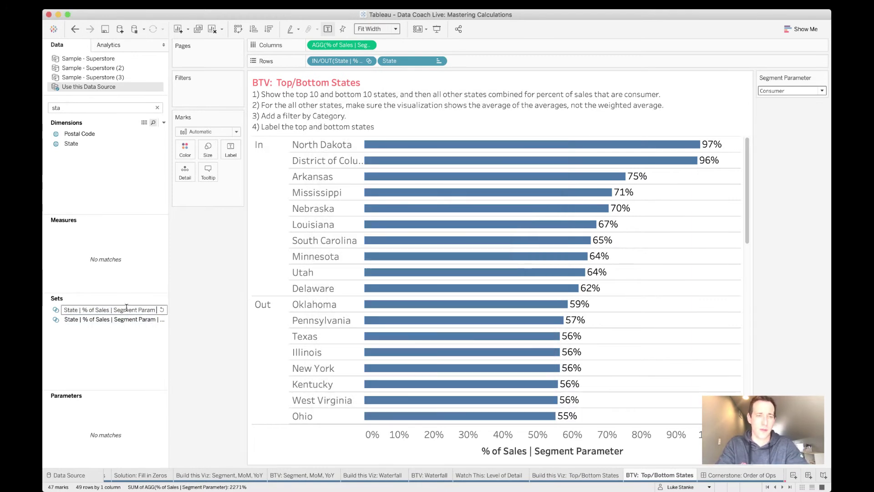
{"action": "type", "text": " 10"}
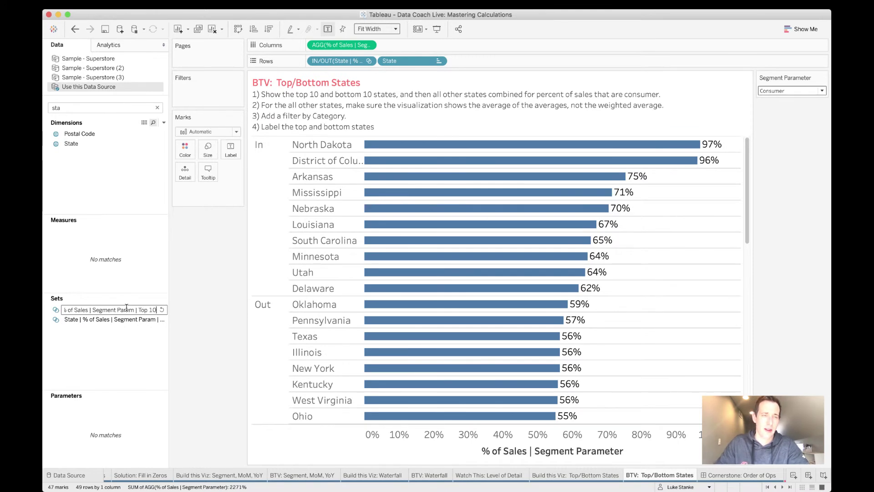
{"action": "key", "text": "Return"}
{"action": "left_click_drag", "start_coordinate": [121, 321], "coordinate": [380, 62]}
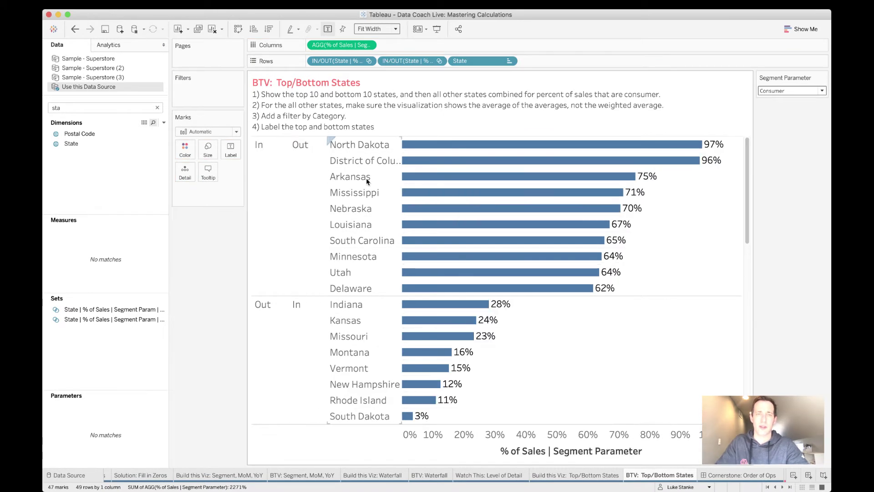
Step: Examine how the two sets group the states and compare the grouping with the finished Build this Viz: Top/Bottom States sheet
{"action": "scroll", "coordinate": [313, 243], "scroll_direction": "down", "scroll_amount": 3}
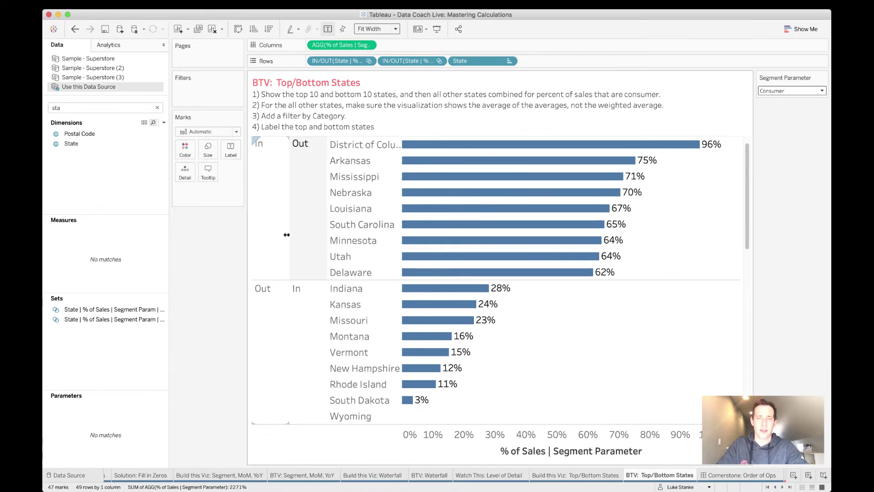
{"action": "scroll", "coordinate": [336, 286], "scroll_direction": "down", "scroll_amount": 10}
{"action": "scroll", "coordinate": [340, 264], "scroll_direction": "down", "scroll_amount": 5}
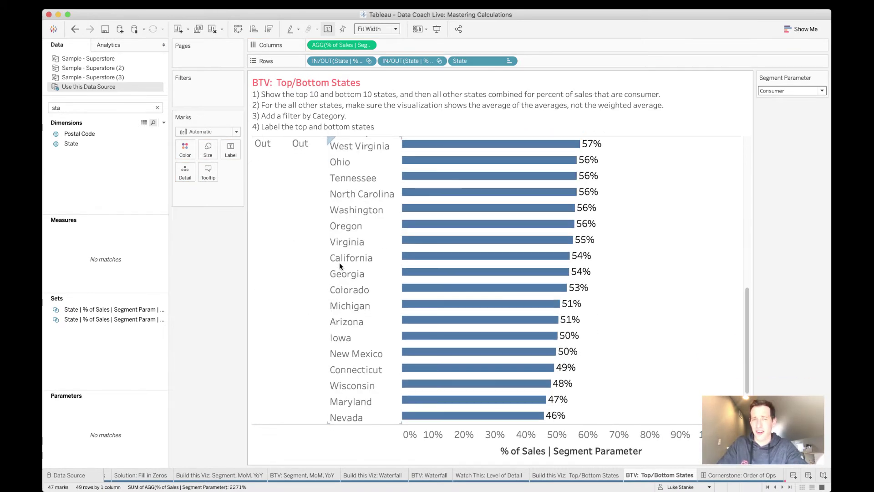
{"action": "scroll", "coordinate": [340, 264], "scroll_direction": "up", "scroll_amount": 10}
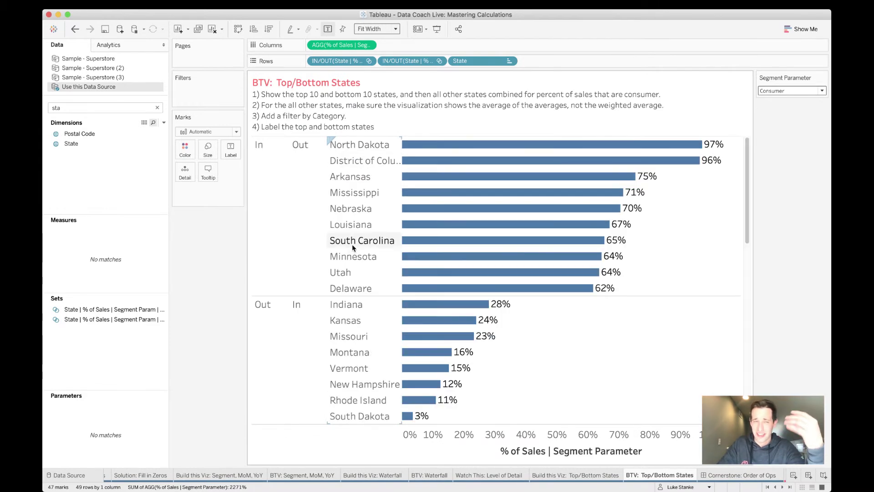
{"action": "scroll", "coordinate": [352, 250], "scroll_direction": "down", "scroll_amount": 5}
{"action": "scroll", "coordinate": [352, 250], "scroll_direction": "down", "scroll_amount": 1}
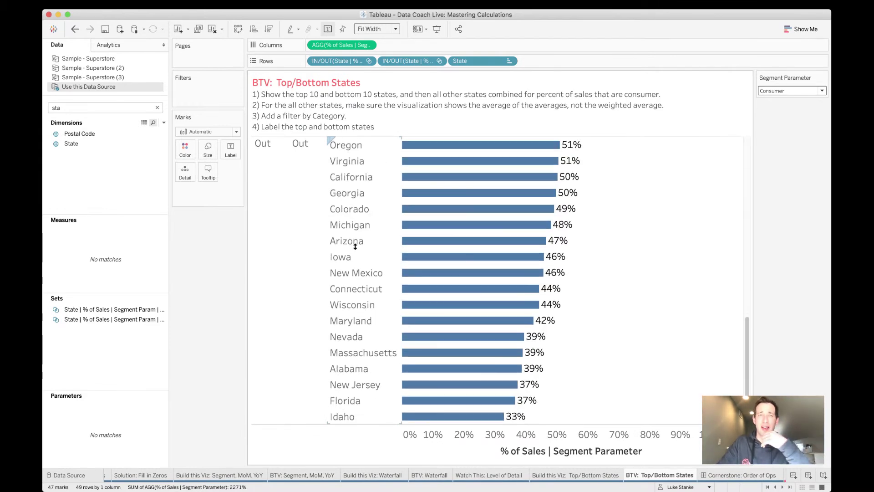
{"action": "scroll", "coordinate": [353, 247], "scroll_direction": "up", "scroll_amount": 6}
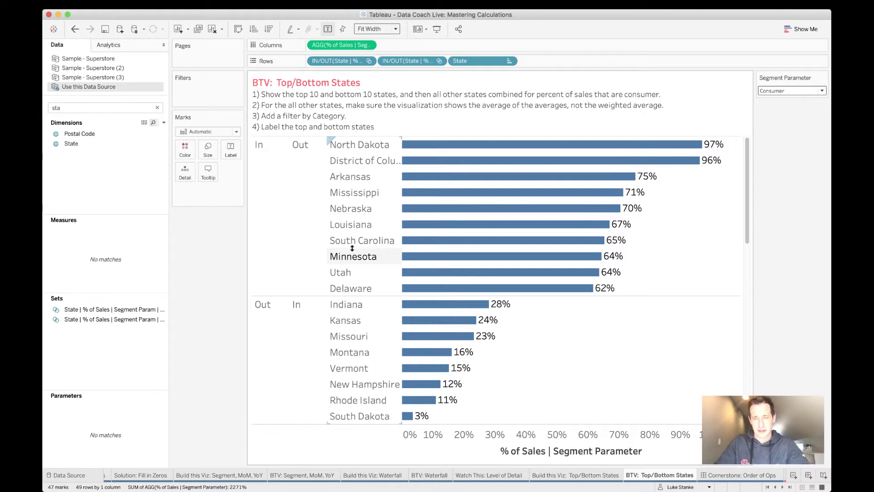
{"action": "left_click", "coordinate": [588, 477]}
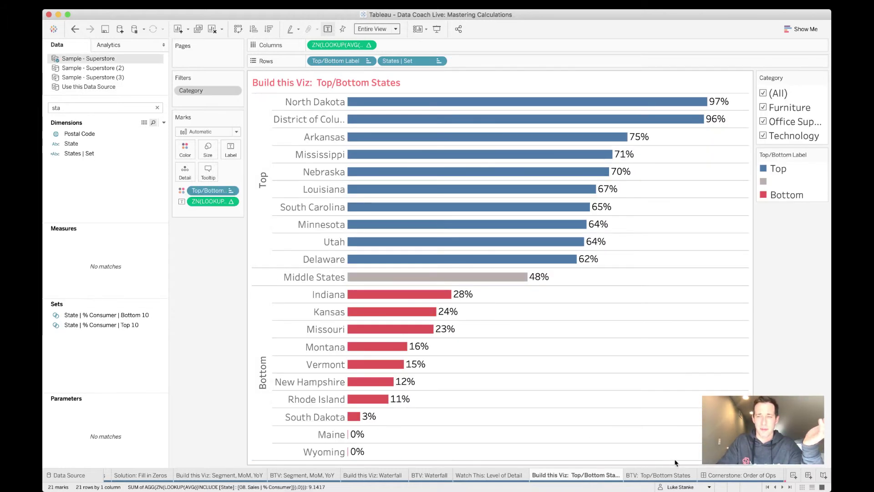
{"action": "left_click", "coordinate": [659, 475]}
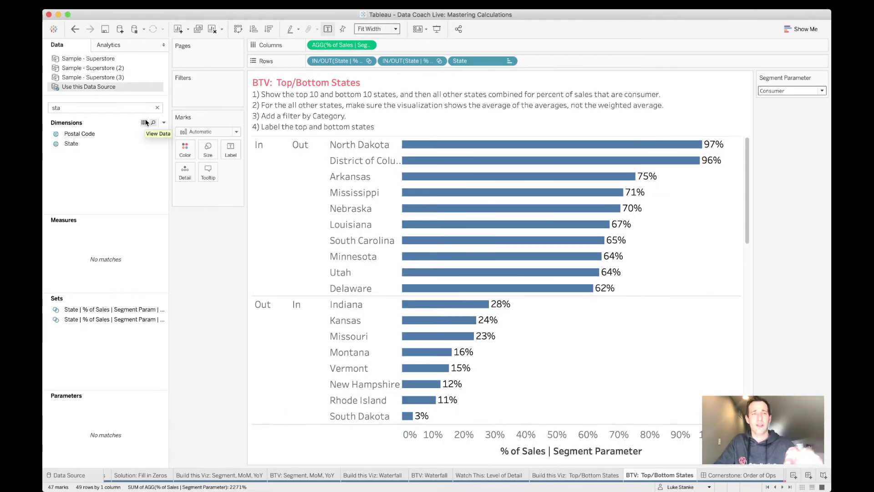
Step: Create a calculated field named States | Top/Bottom Label, consulting the finished Build this Viz: Top/Bottom States sheet for reference
{"action": "left_click", "coordinate": [164, 123]}
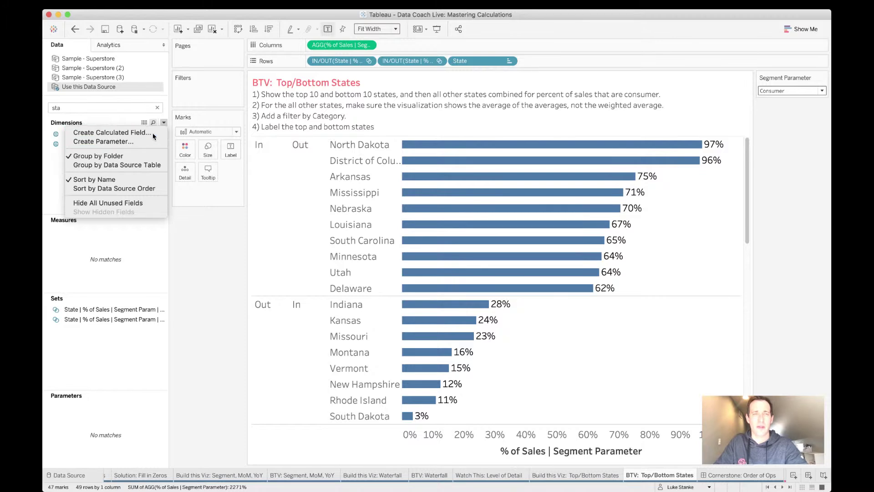
{"action": "left_click", "coordinate": [153, 132]}
{"action": "left_click_drag", "start_coordinate": [392, 200], "coordinate": [417, 254]}
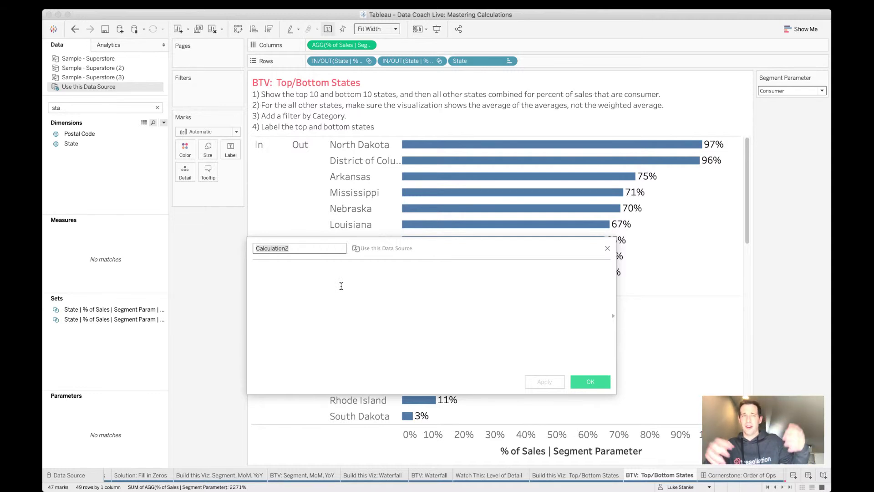
{"action": "left_click", "coordinate": [552, 475]}
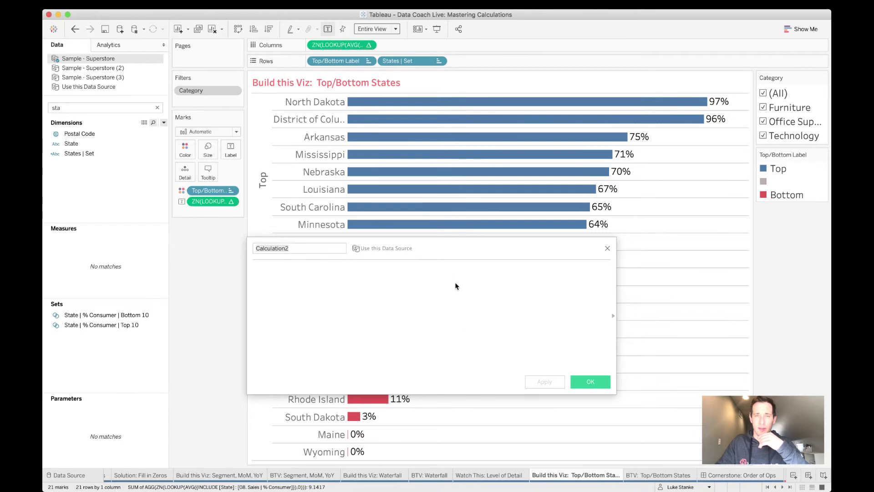
{"action": "mouse_move", "coordinate": [454, 252]}
{"action": "left_mouse_down"}
{"action": "mouse_move", "coordinate": [296, 419]}
{"action": "mouse_move", "coordinate": [361, 407]}
{"action": "mouse_move", "coordinate": [463, 243]}
{"action": "left_mouse_up"}
{"action": "left_click", "coordinate": [284, 239]}
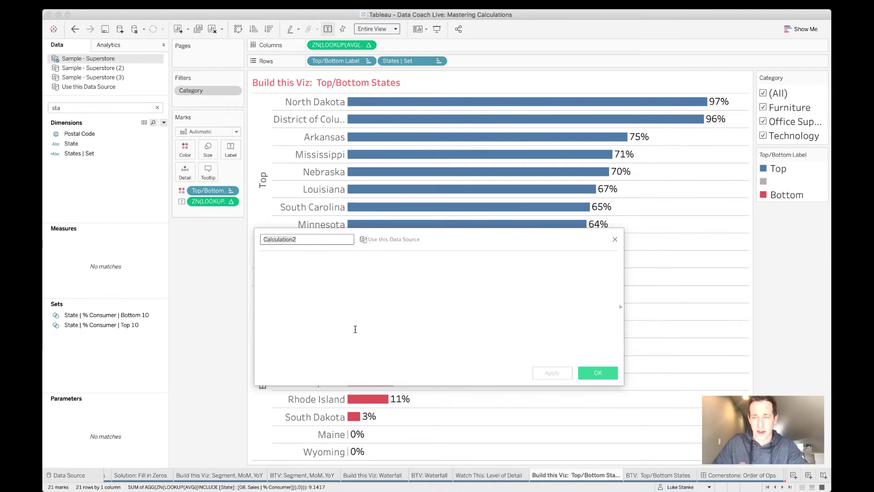
{"action": "left_click", "coordinate": [640, 473]}
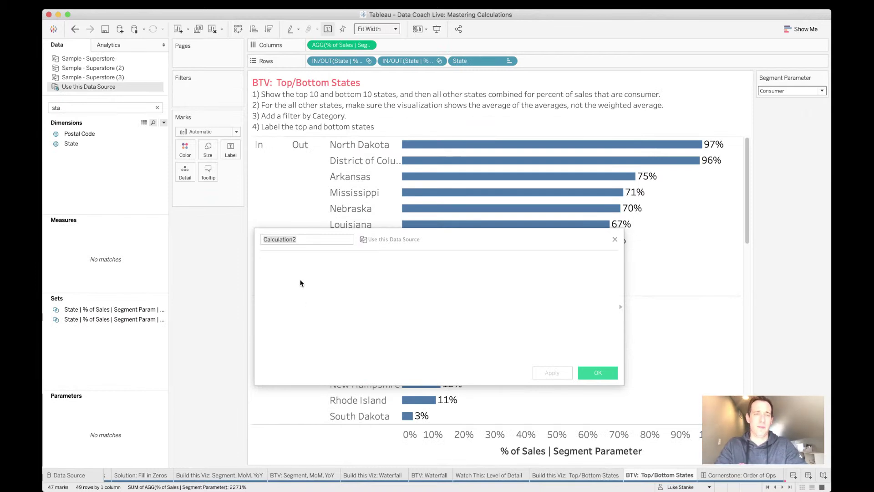
{"action": "left_click", "coordinate": [302, 240]}
{"action": "type", "text": "Top/Bottom"}
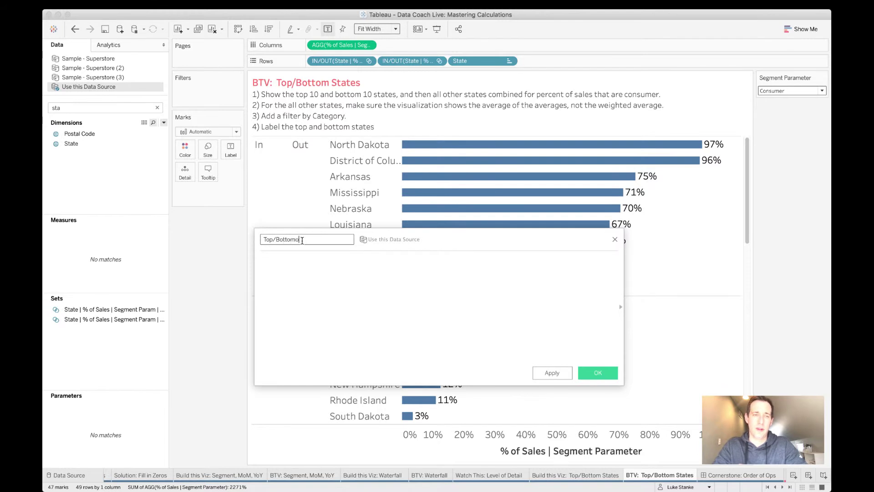
{"action": "key", "text": "Home"}
{"action": "type", "text": "States |"}
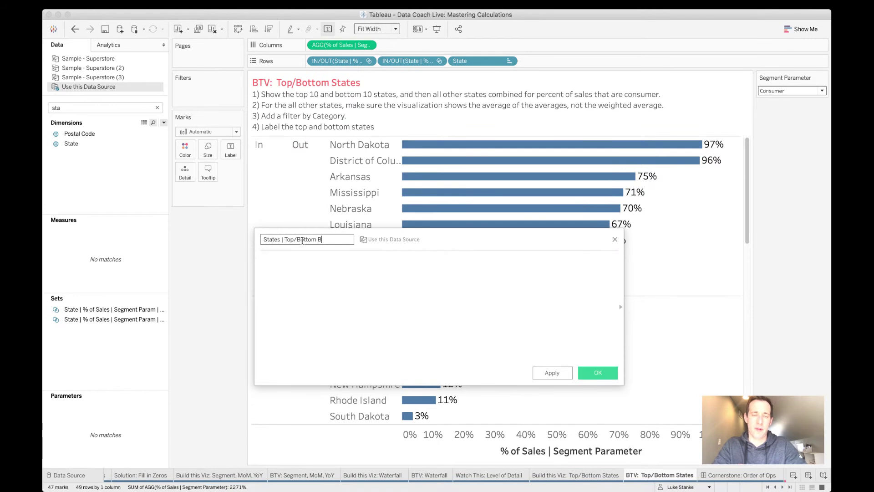
{"action": "key", "text": "Tab"}
Step: Begin the formula with an IF that returns "TOP" for states in the State | % of Sales | Segment Param | Top 10 set
{"action": "type", "text": "IF to"}
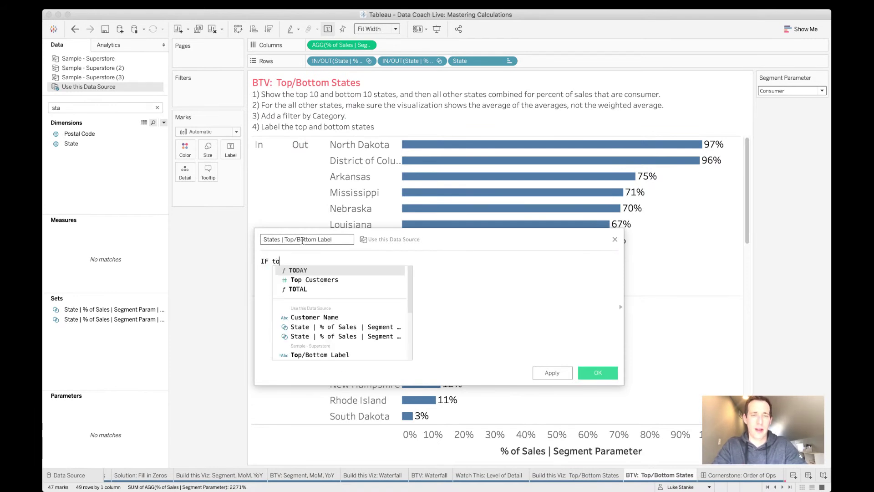
{"action": "type", "text": "p"}
{"action": "key", "text": "Down"}
{"action": "key", "text": "Return"}
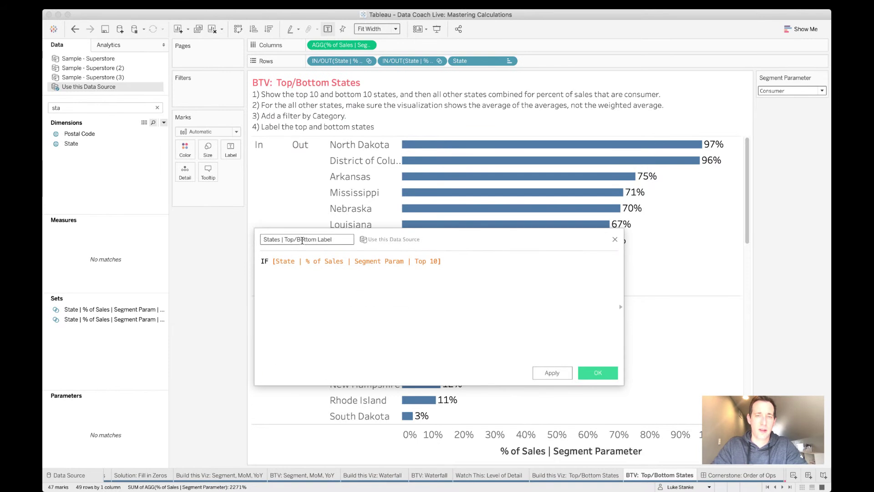
{"action": "type", "text": "the"}
{"action": "key", "text": "Return"}
{"action": "type", "text": "\"TO"}
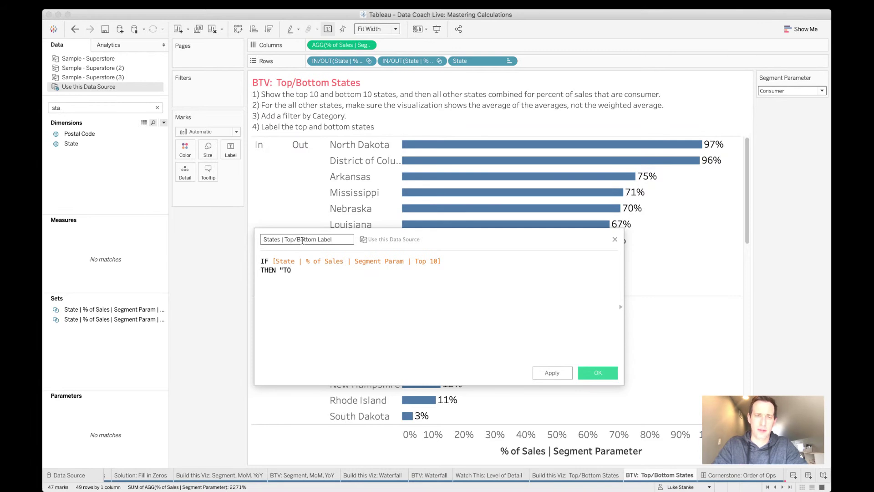
Step: Add an ELSEIF that returns "BOTTOM" for states in the State | % of Sales | Segment Param | Bottom 10 set
{"action": "type", "text": "else"}
{"action": "key", "text": "Return"}
{"action": "type", "text": "S"}
{"action": "key", "text": "BackSpace"}
{"action": "type", "text": "bot"}
{"action": "key", "text": "Return"}
{"action": "key", "text": "Return"}
{"action": "type", "text": "the"}
{"action": "key", "text": "Return"}
{"action": "type", "text": "\"B"}
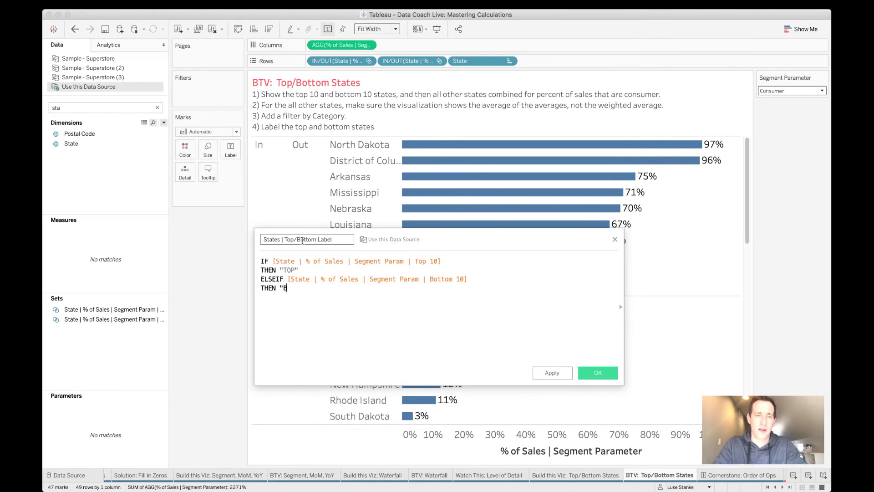
{"action": "type", "text": "OTTOM\""}
Step: Finish the formula with ELSE "" and END, review its branches, and save the calculated field
{"action": "key", "text": "Return"}
{"action": "type", "text": "els"}
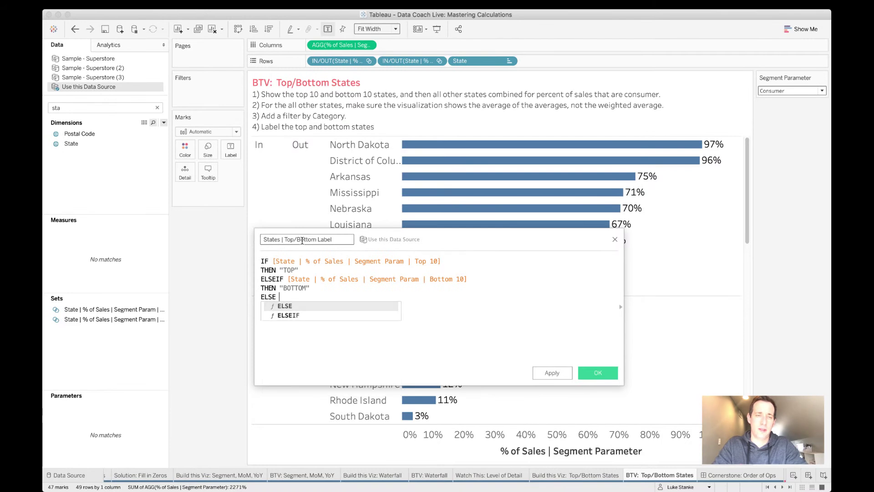
{"action": "key", "text": "Return"}
{"action": "type", "text": "\"\""}
{"action": "key", "text": "Return"}
{"action": "key", "text": "BackSpace"}
{"action": "key", "text": "Left"}
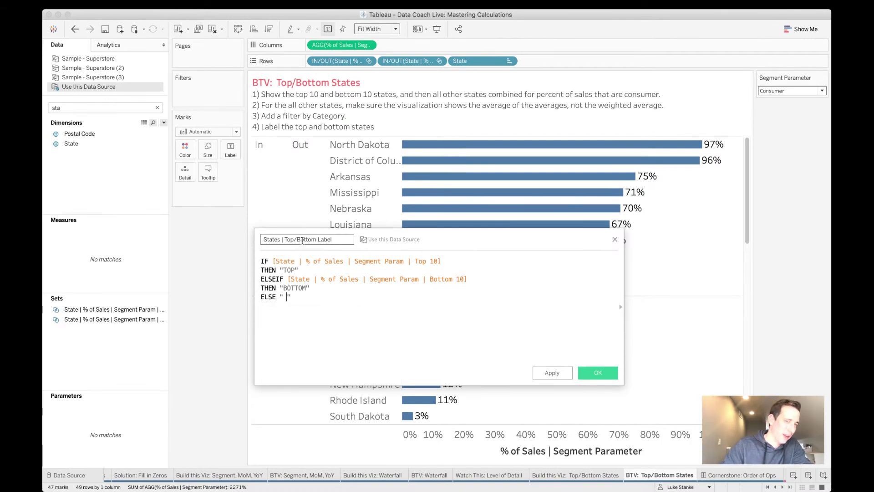
{"action": "key", "text": "Return"}
{"action": "type", "text": "END"}
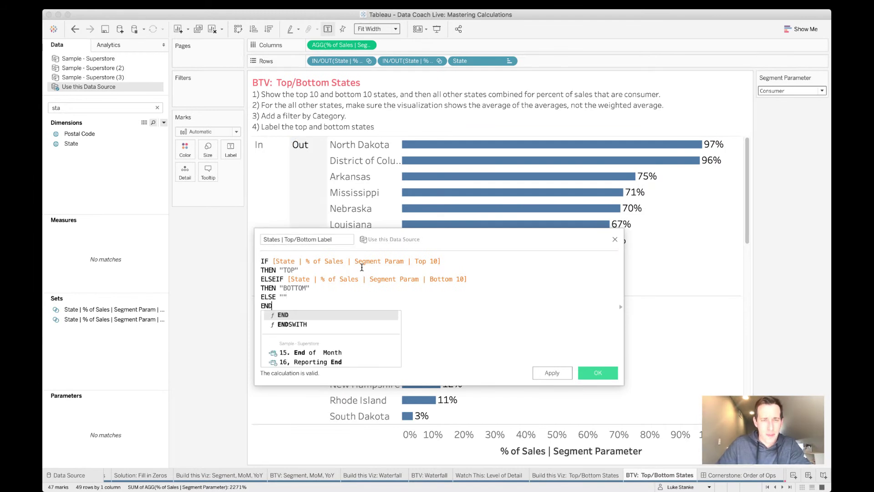
{"action": "left_click", "coordinate": [313, 278]}
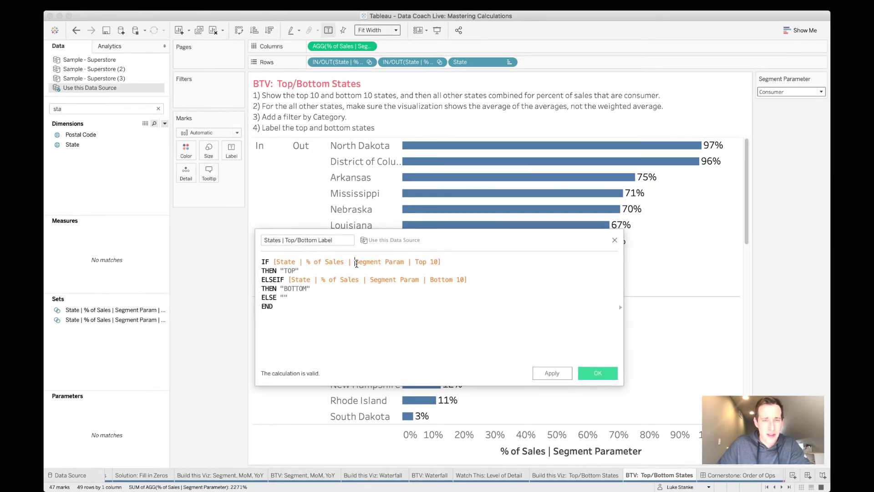
{"action": "left_click", "coordinate": [290, 272]}
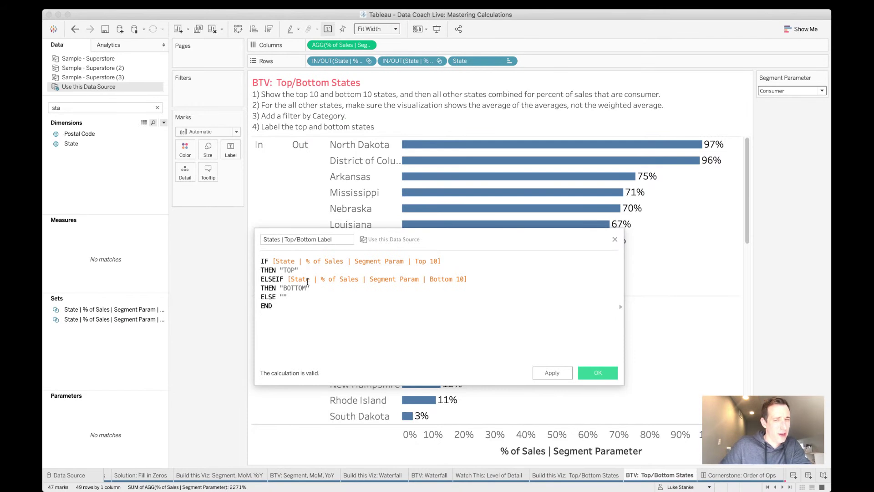
{"action": "left_click", "coordinate": [286, 294]}
{"action": "left_click", "coordinate": [592, 373]}
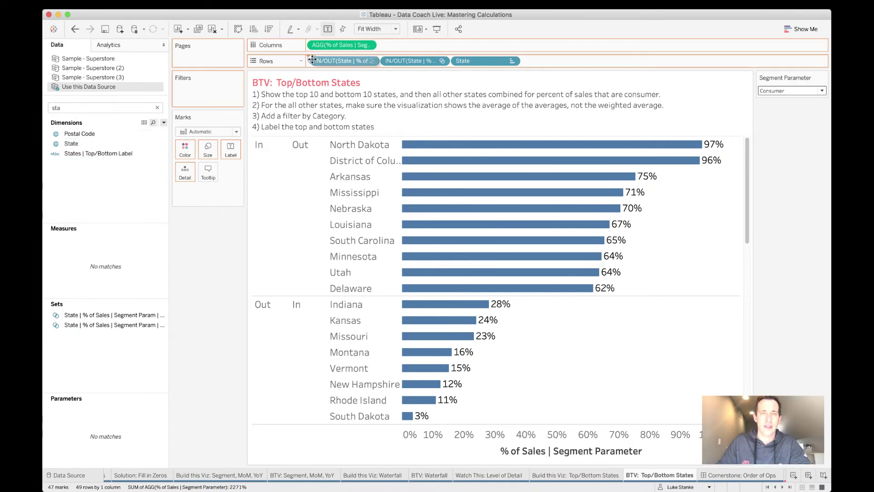
Step: Remove both State set fields from Rows, keeping only State
{"action": "left_click_drag", "start_coordinate": [405, 61], "coordinate": [197, 339]}
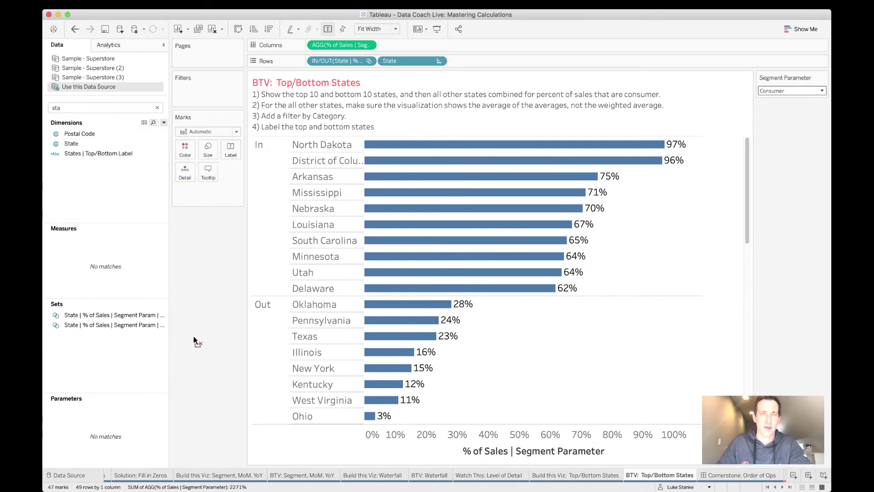
{"action": "left_click_drag", "start_coordinate": [338, 61], "coordinate": [98, 216]}
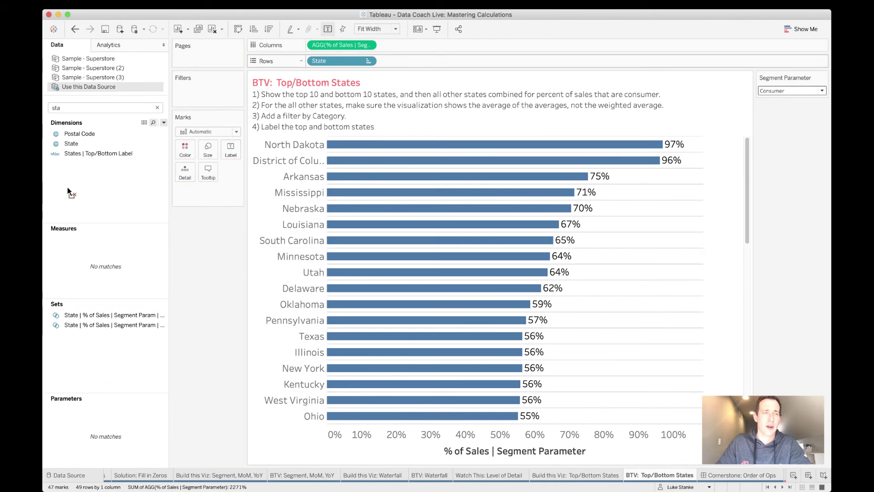
Step: Add States | Top/Bottom Label to Rows ahead of State and order its groups TOP, blank, BOTTOM
{"action": "left_click_drag", "start_coordinate": [91, 154], "coordinate": [310, 62]}
{"action": "scroll", "coordinate": [406, 214], "scroll_direction": "down", "scroll_amount": 10}
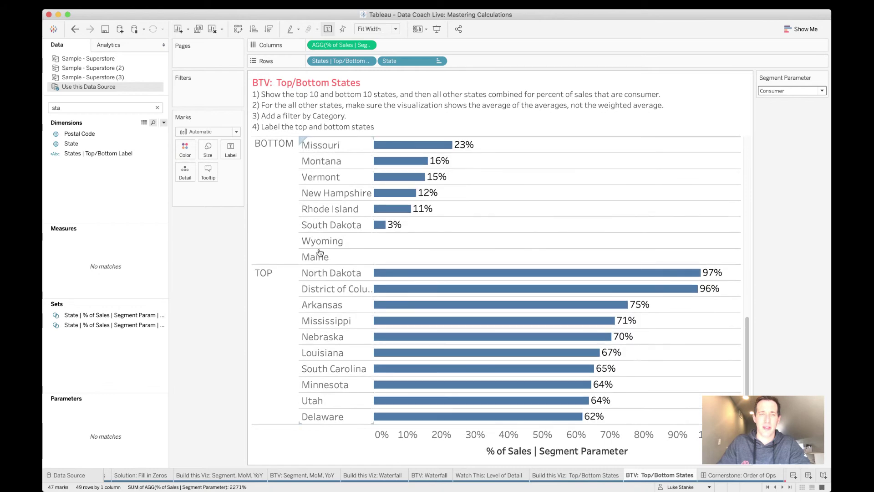
{"action": "scroll", "coordinate": [272, 203], "scroll_direction": "up", "scroll_amount": 10}
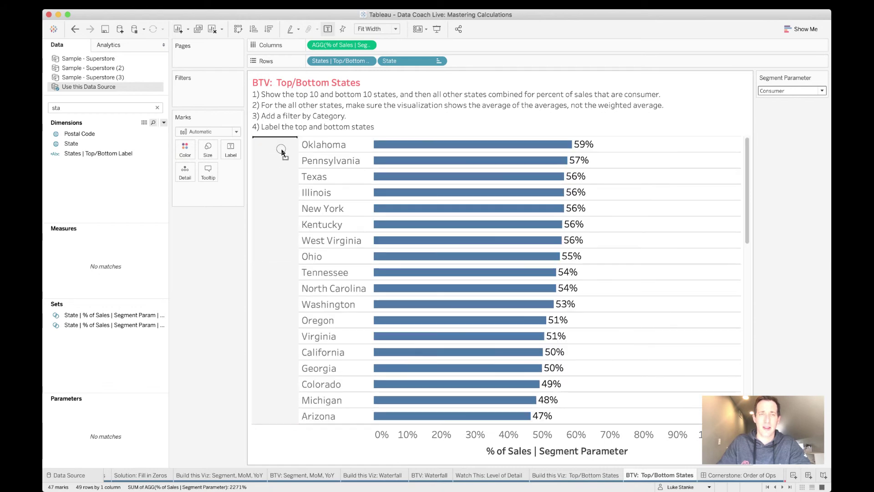
{"action": "scroll", "coordinate": [272, 205], "scroll_direction": "up", "scroll_amount": 4}
{"action": "scroll", "coordinate": [274, 232], "scroll_direction": "down", "scroll_amount": 2}
{"action": "scroll", "coordinate": [274, 233], "scroll_direction": "down", "scroll_amount": 3}
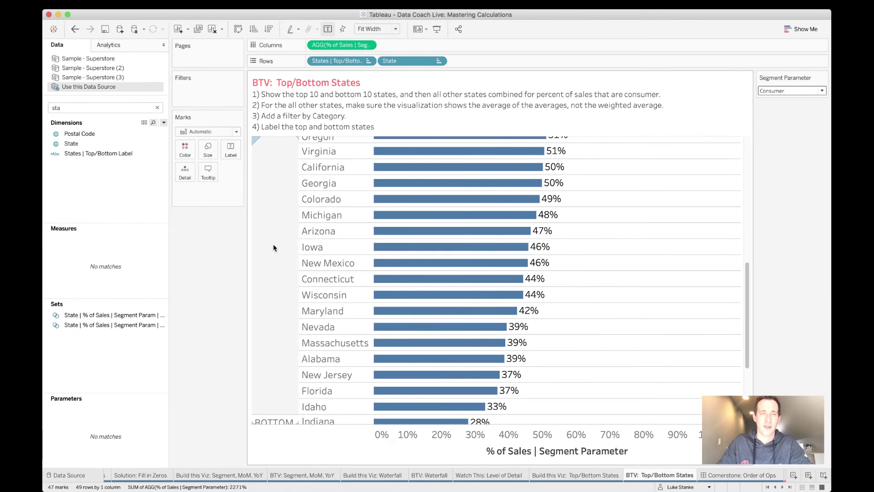
{"action": "scroll", "coordinate": [276, 246], "scroll_direction": "up", "scroll_amount": 5}
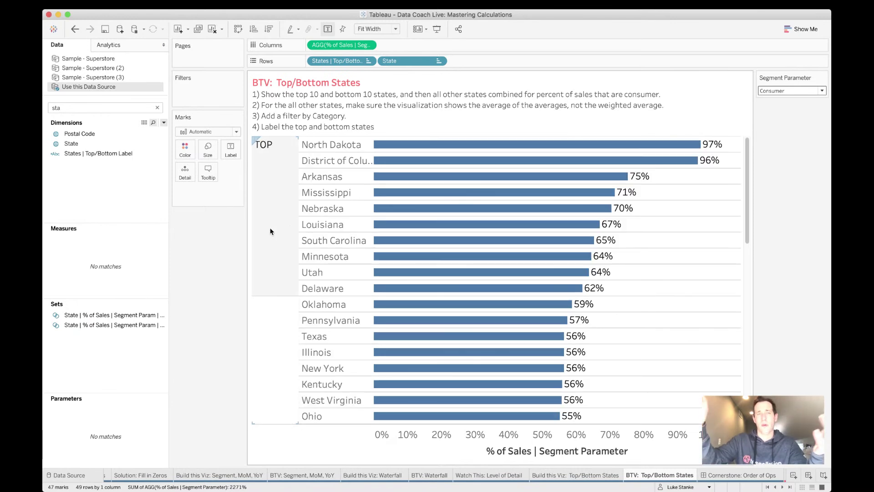
{"action": "scroll", "coordinate": [291, 294], "scroll_direction": "down", "scroll_amount": 3}
{"action": "scroll", "coordinate": [306, 291], "scroll_direction": "down", "scroll_amount": 8}
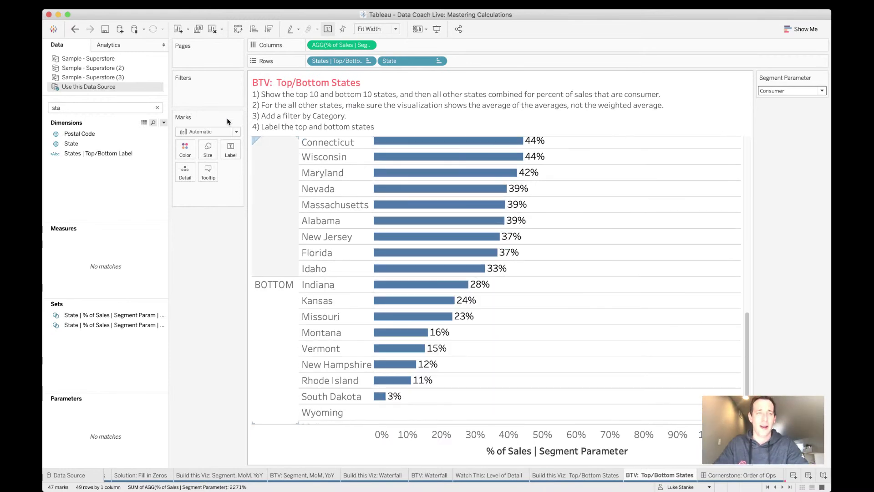
Step: Duplicate the States | Top/Bottom Label calculated field and open the copy's formula for editing
{"action": "left_click", "coordinate": [162, 123]}
{"action": "left_click", "coordinate": [162, 123]}
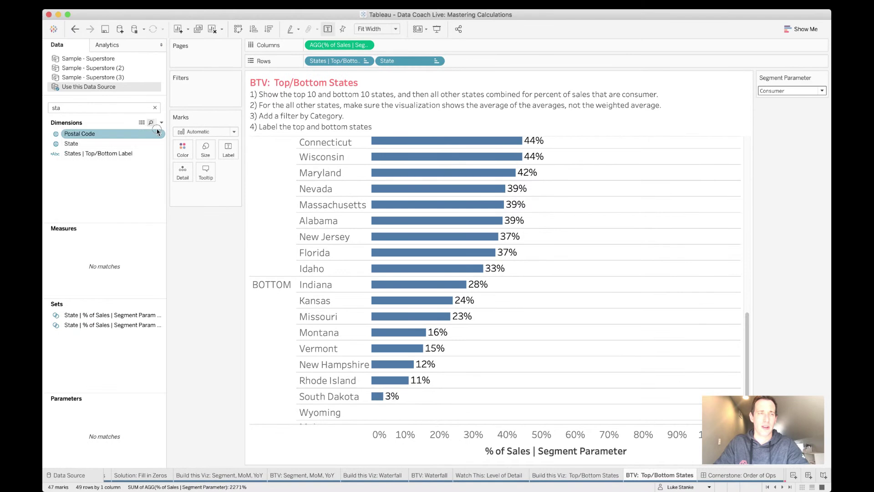
{"action": "left_click", "coordinate": [121, 154]}
{"action": "right_click", "coordinate": [121, 155]}
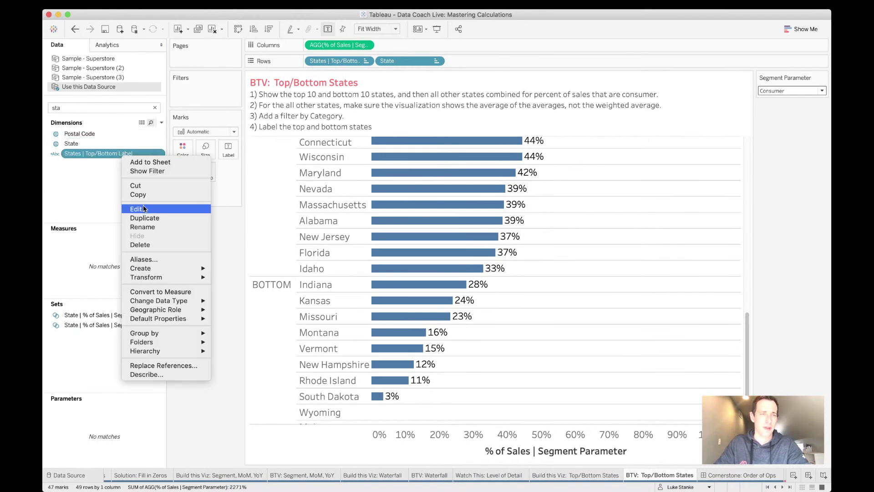
{"action": "left_click", "coordinate": [142, 218]}
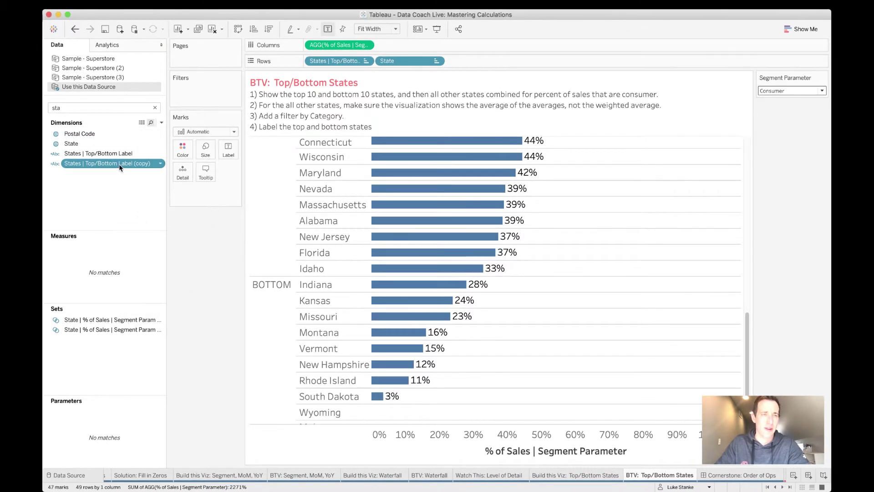
{"action": "right_click", "coordinate": [121, 169]}
{"action": "left_click", "coordinate": [136, 219]}
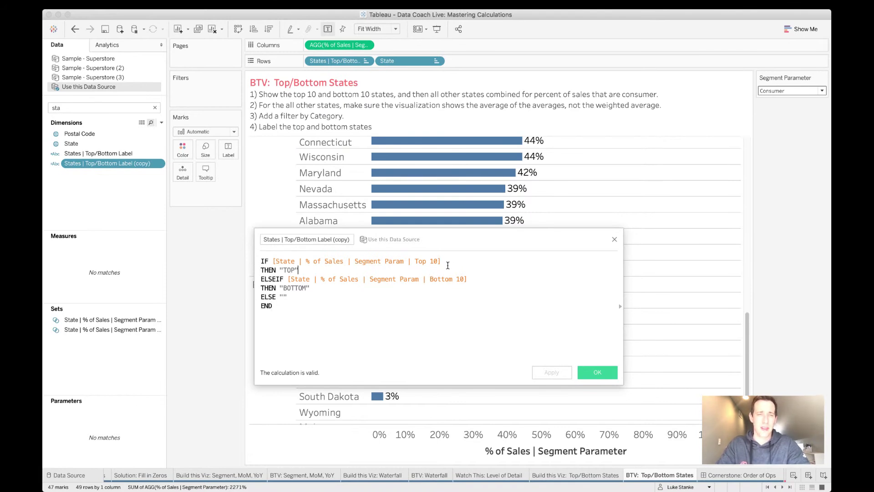
Step: Merge the two set tests into one IF condition by replacing THEN "TOP" and ELSEIF with OR
{"action": "key", "text": "alt+shift+Right"}
{"action": "key", "text": "alt+shift+Right"}
{"action": "key", "text": "alt+shift+Right"}
{"action": "key", "text": "BackSpace"}
{"action": "type", "text": "OR"}
{"action": "key", "text": "Escape"}
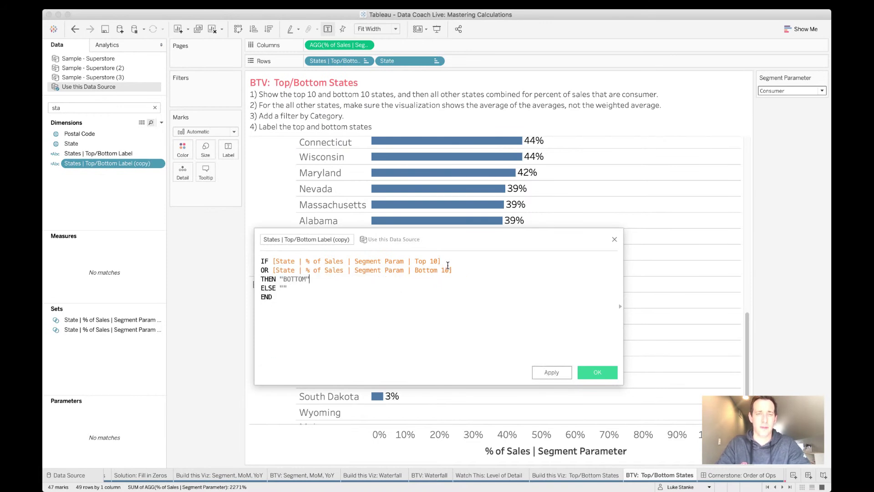
Step: Make the THEN branch return the [State] field instead of "BOTTOM"
{"action": "key", "text": "Down"}
{"action": "key", "text": "alt+Right"}
{"action": "key", "text": "alt+Right"}
{"action": "key", "text": "alt+shift+Left"}
{"action": "type", "text": "Sta"}
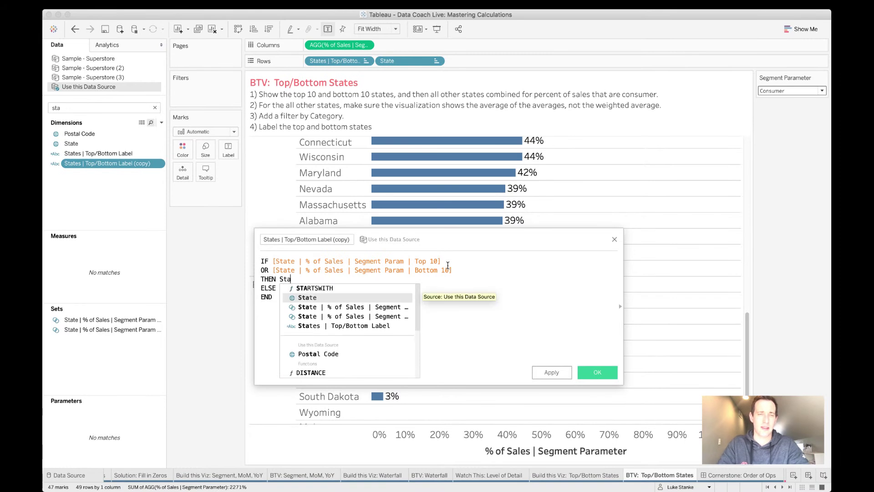
{"action": "key", "text": "Return"}
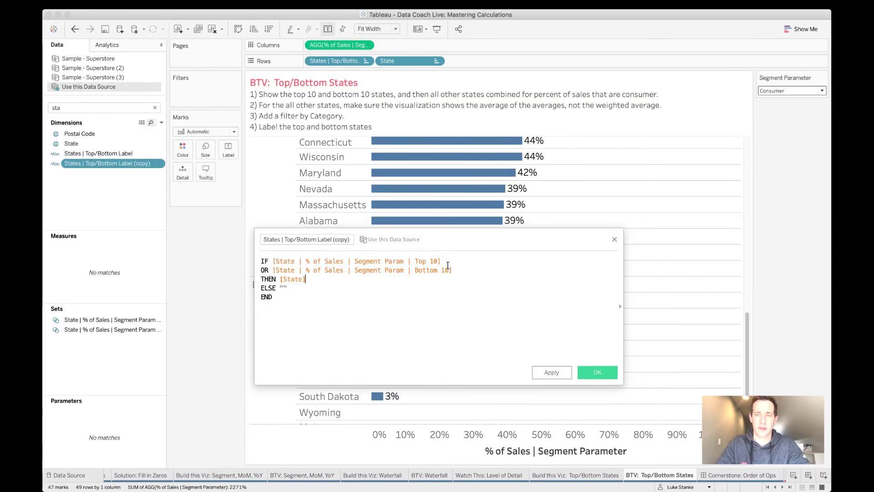
Step: Consult the Build this Viz: Top/Bottom States sheet and make the formula's ELSE branch return "Middle State"
{"action": "key", "text": "BackSpace"}
{"action": "key", "text": "BackSpace"}
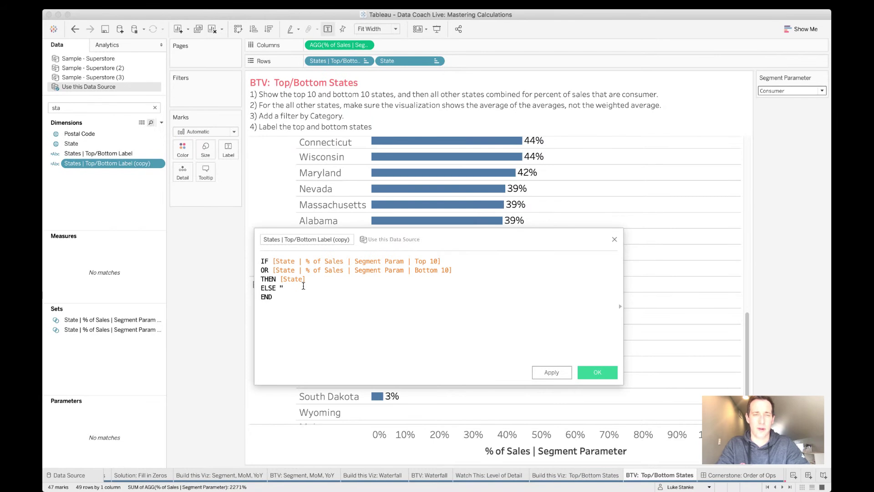
{"action": "left_click", "coordinate": [590, 478]}
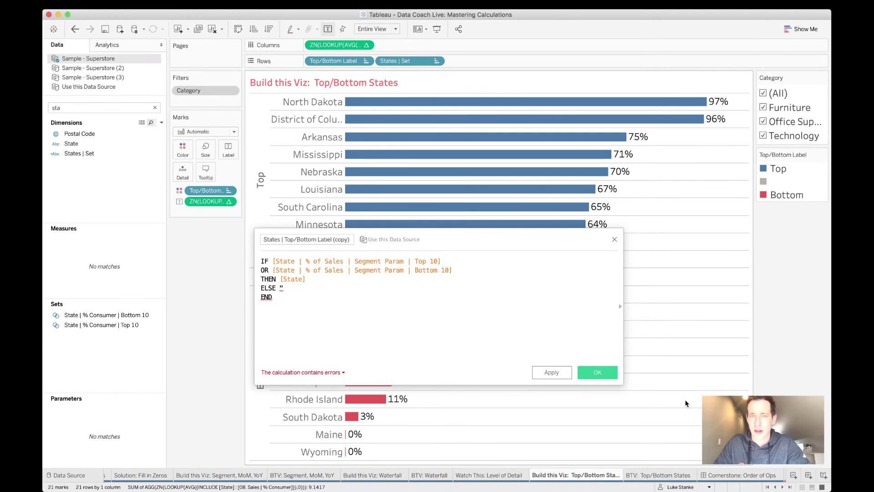
{"action": "left_click_drag", "start_coordinate": [475, 248], "coordinate": [252, 372]}
{"action": "type", "text": "Mi"}
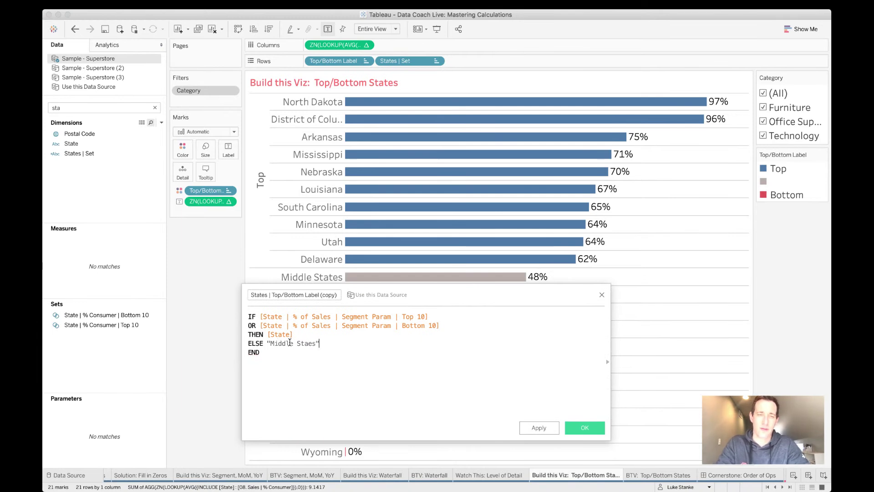
{"action": "type", "text": "ddle State\""}
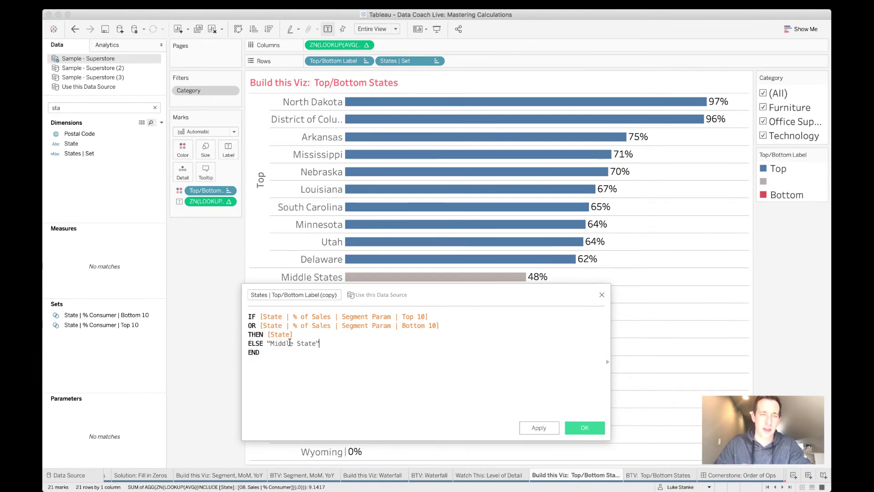
Step: Rename the copied calculation to States | State Label and save it
{"action": "left_click_drag", "start_coordinate": [323, 297], "coordinate": [337, 296]}
{"action": "key", "text": "BackSpace"}
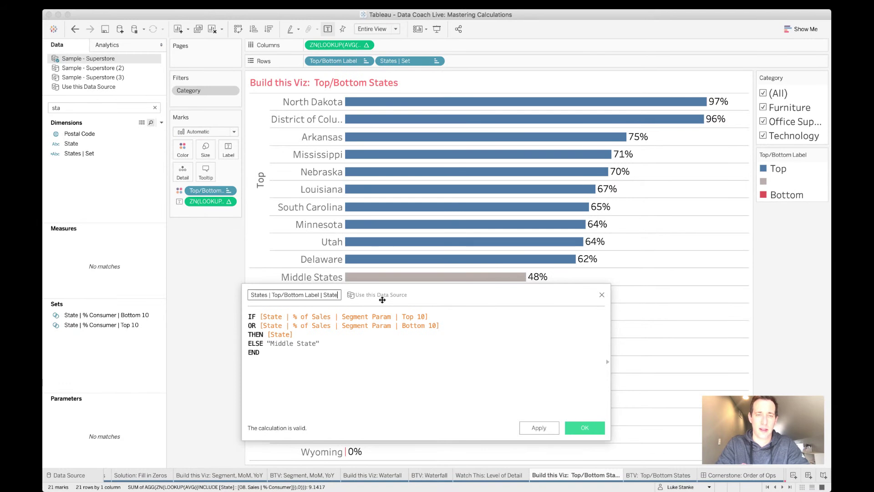
{"action": "key", "text": "BackSpace"}
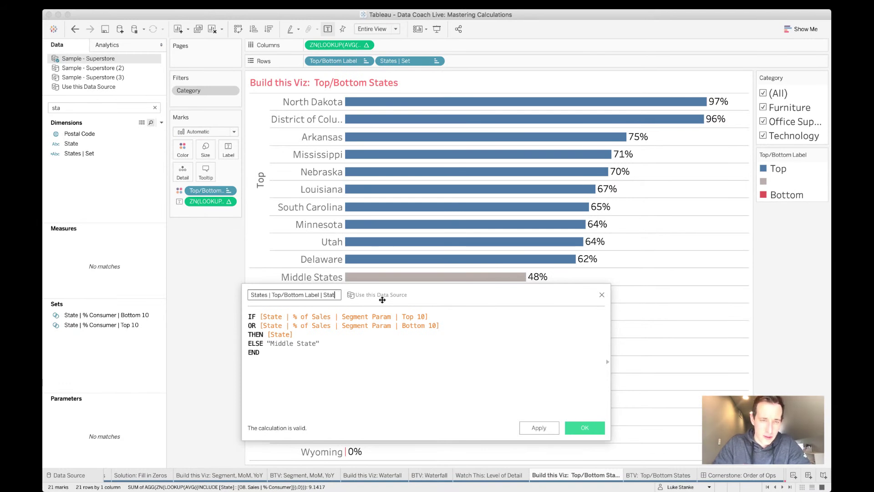
{"action": "key", "text": "alt+shift+Left"}
{"action": "key", "text": "alt+shift+Left"}
{"action": "key", "text": "alt+shift+Left"}
{"action": "key", "text": "alt+shift+Left"}
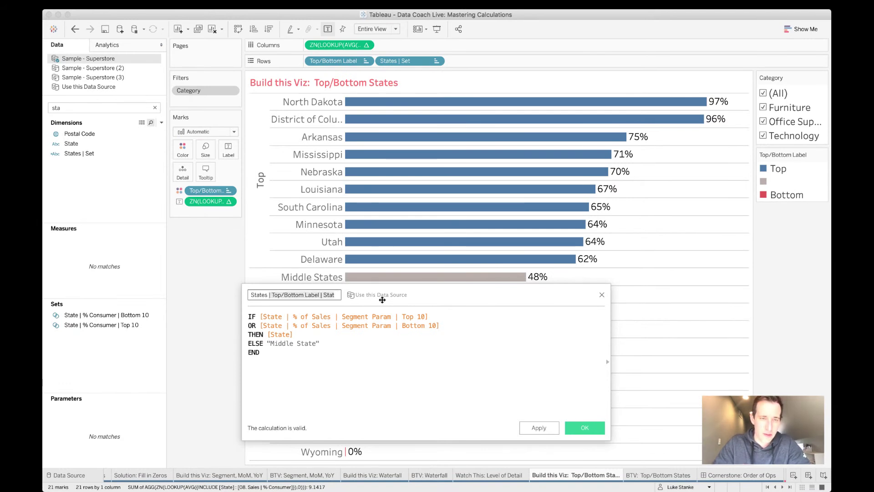
{"action": "type", "text": "States | State L"}
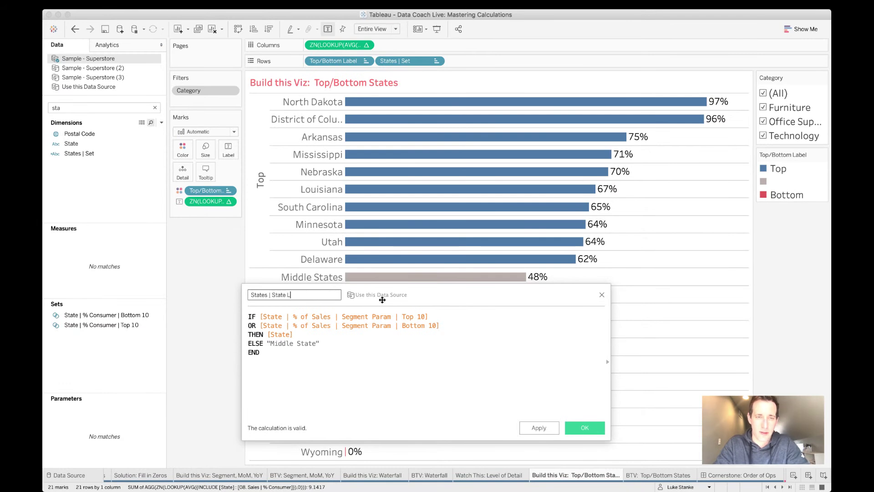
{"action": "left_click", "coordinate": [568, 431]}
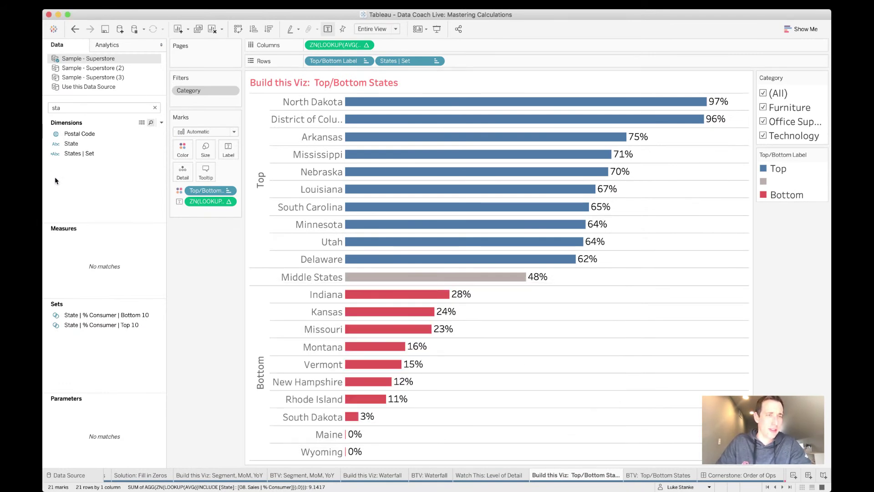
Step: Search the data fields for "label"
{"action": "left_click", "coordinate": [68, 111]}
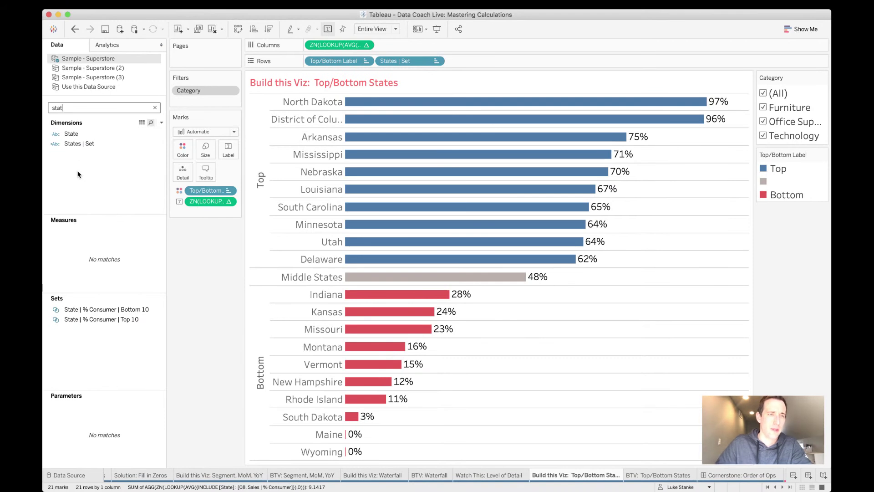
{"action": "left_click", "coordinate": [70, 148]}
{"action": "type", "text": "label"}
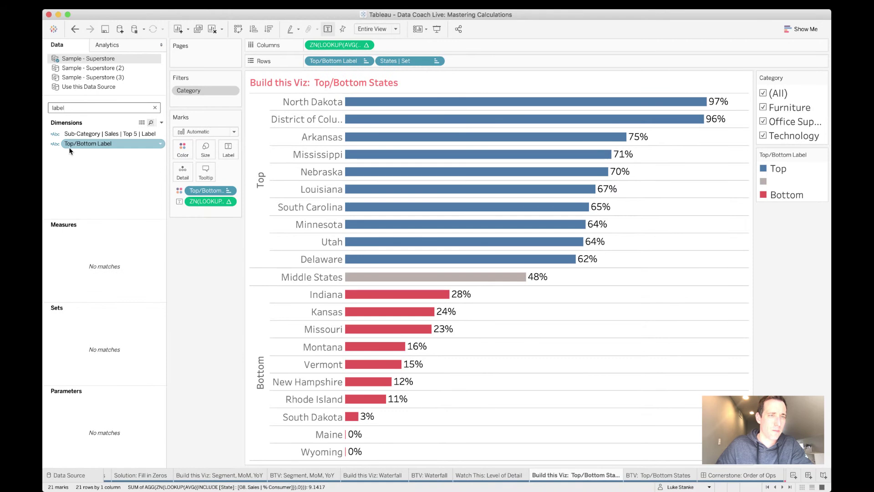
{"action": "left_click", "coordinate": [118, 136]}
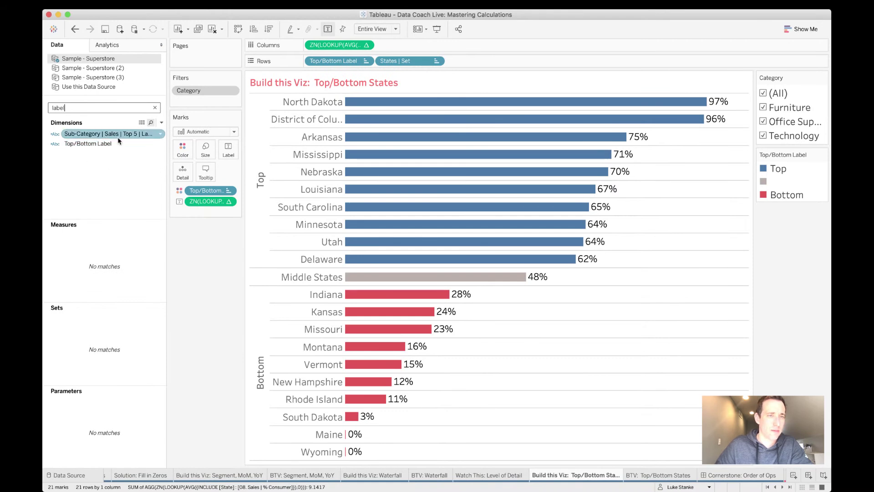
Step: Duplicate the Top/Bottom Label field in Sample - Superstore and open the copy's formula for editing
{"action": "left_click", "coordinate": [117, 144]}
{"action": "right_click", "coordinate": [117, 145]}
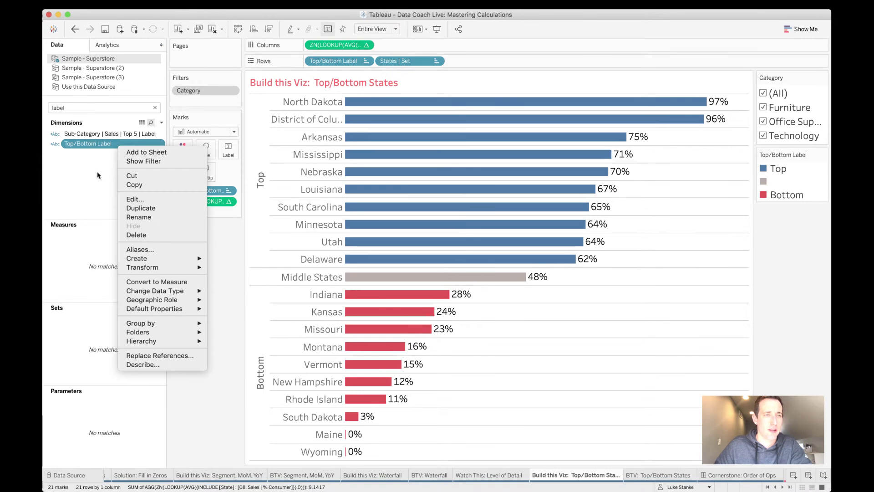
{"action": "left_click", "coordinate": [142, 208]}
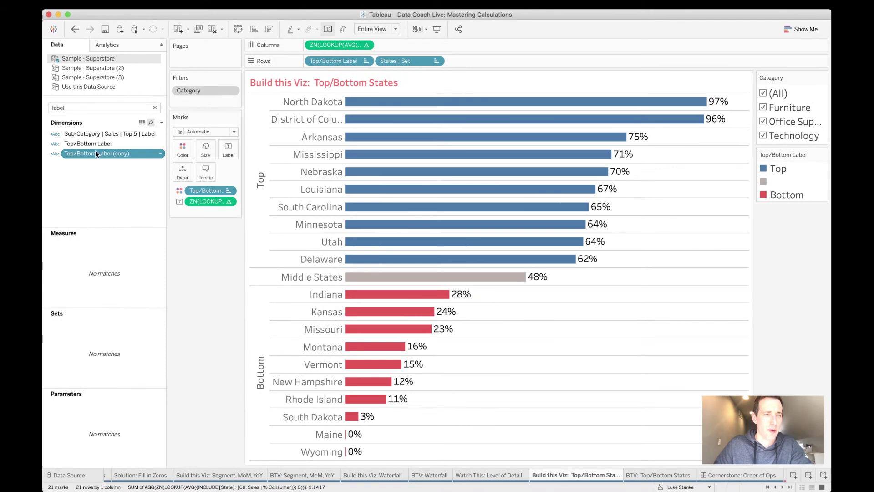
{"action": "right_click", "coordinate": [95, 158]}
{"action": "left_click", "coordinate": [116, 209]}
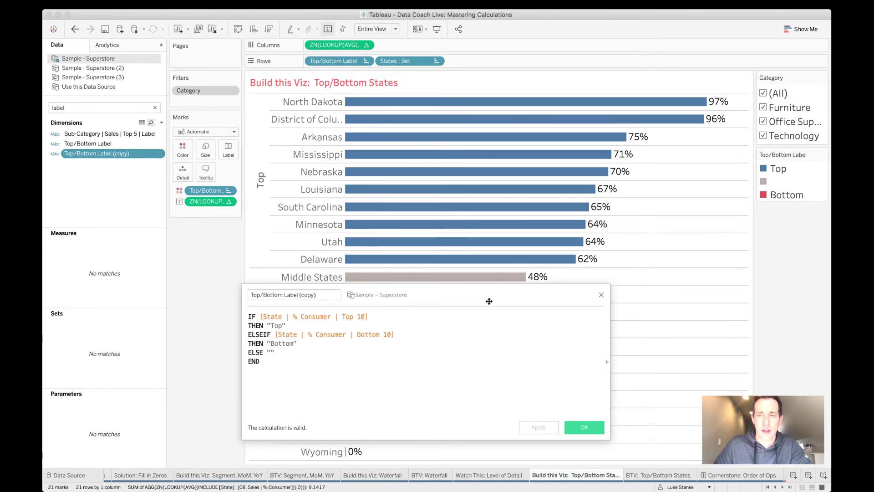
{"action": "double_click", "coordinate": [331, 315]}
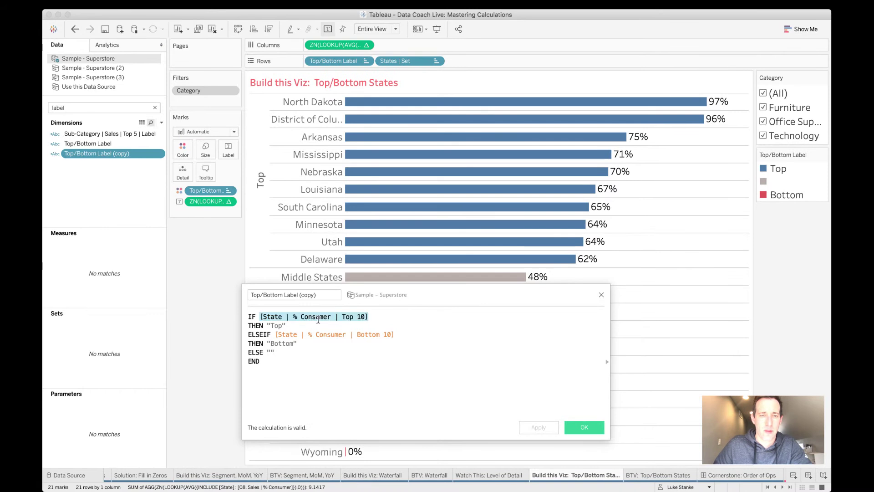
{"action": "left_click", "coordinate": [303, 325]}
{"action": "key", "text": "shift+Home"}
{"action": "key", "text": "BackSpace"}
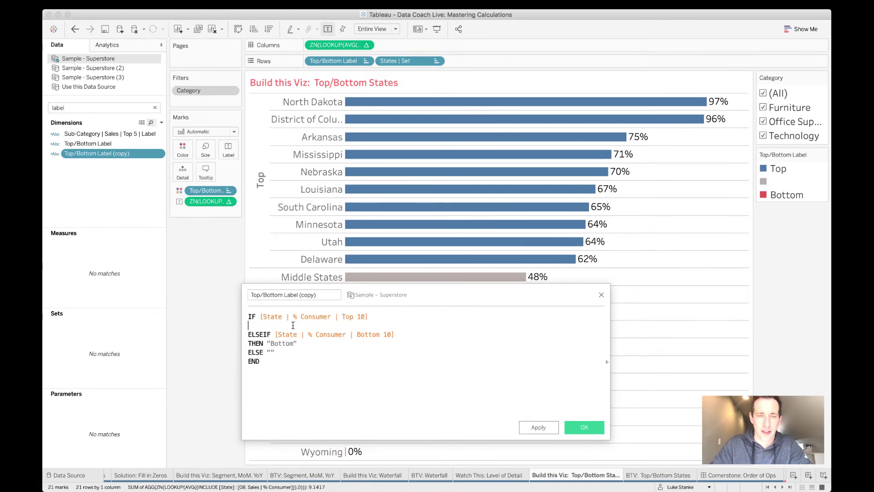
{"action": "key", "text": "BackSpace"}
{"action": "type", "text": "OR"}
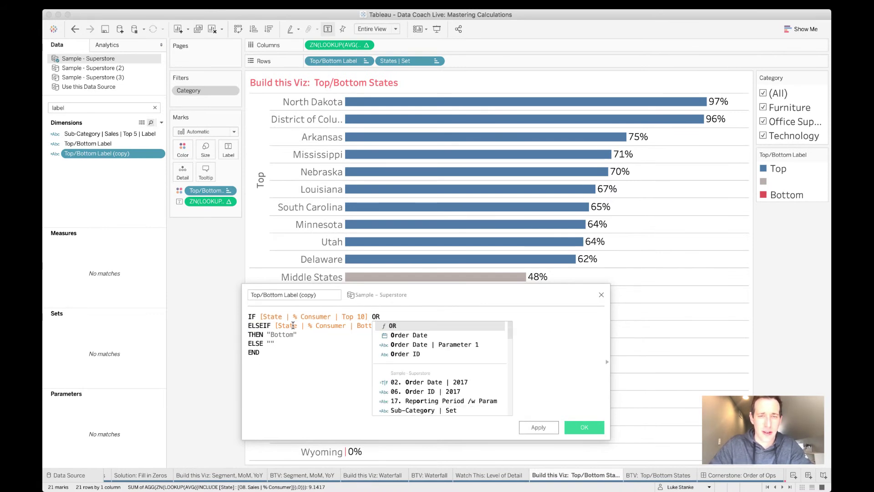
{"action": "key", "text": "Escape"}
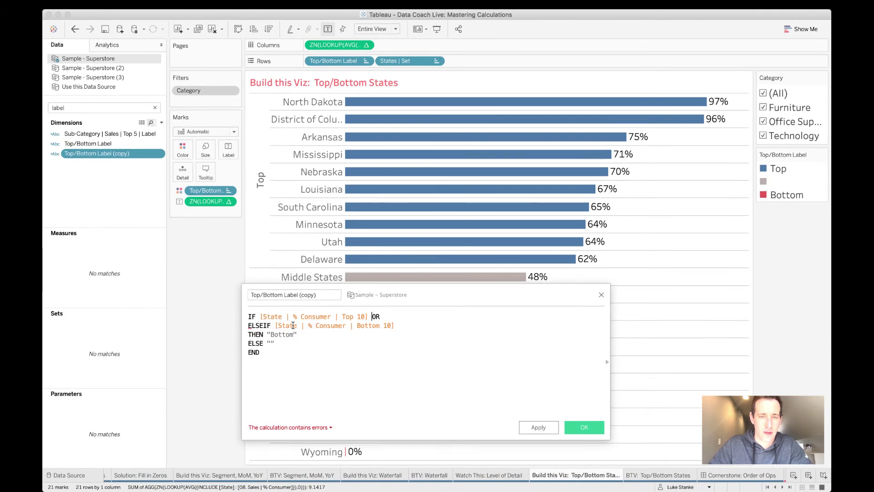
{"action": "key", "text": "Return"}
{"action": "key", "text": "alt+shift+Right"}
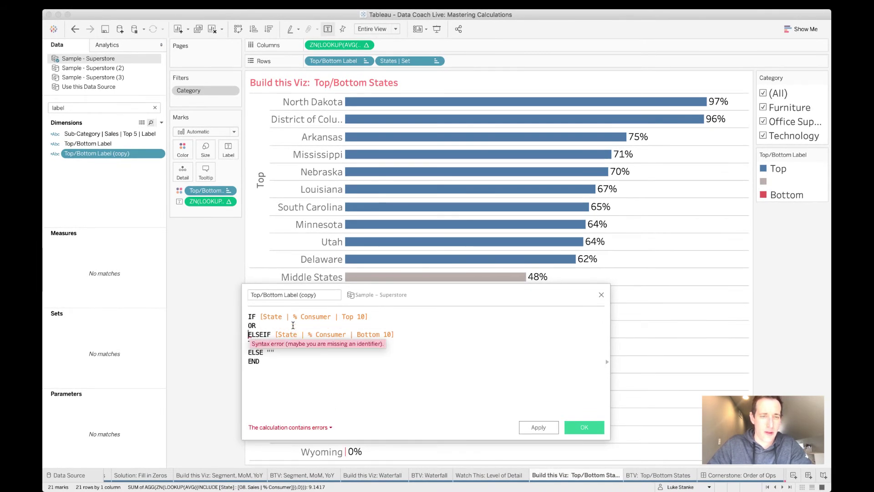
{"action": "key", "text": "BackSpace"}
{"action": "key", "text": "BackSpace"}
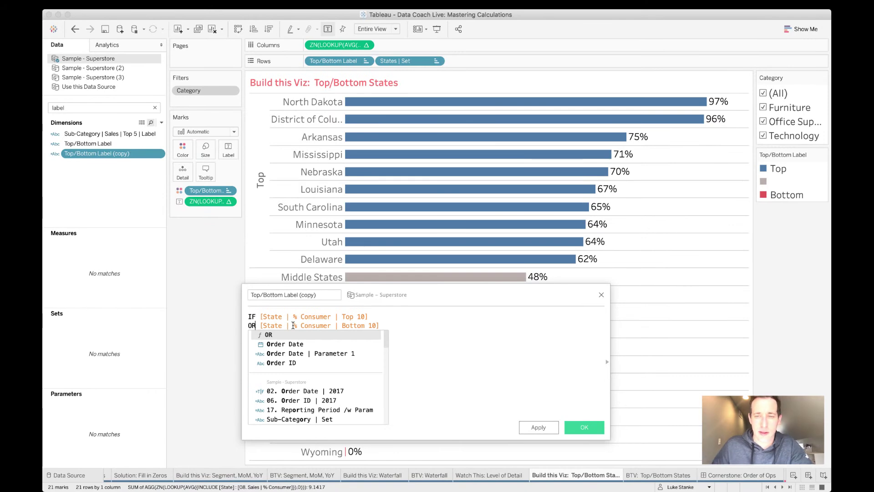
{"action": "left_click", "coordinate": [601, 295]}
{"action": "left_click", "coordinate": [601, 294]}
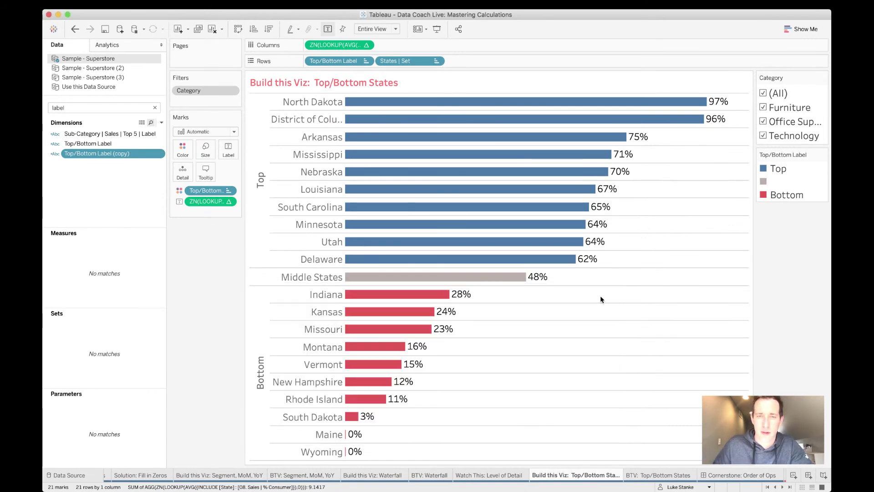
Step: Return to the BTV: Top/Bottom States sheet and replace State on the rows with States | State Label
{"action": "left_click", "coordinate": [660, 475]}
{"action": "left_click", "coordinate": [87, 144]}
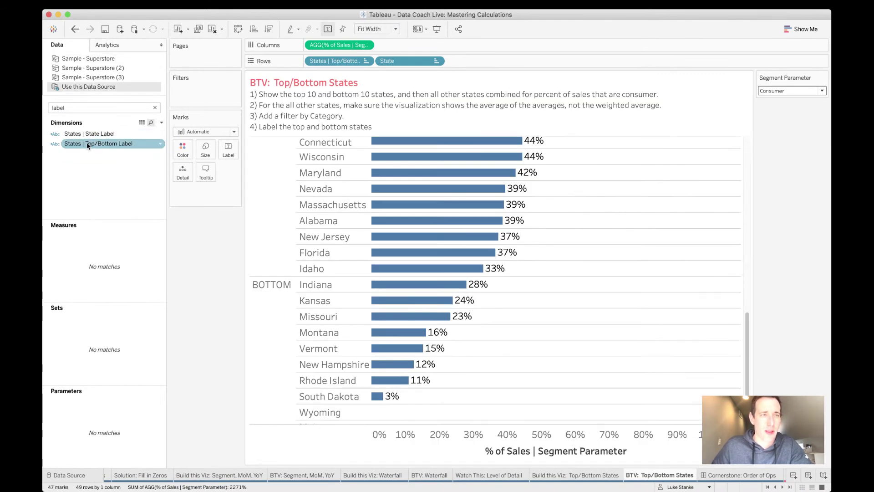
{"action": "left_click", "coordinate": [109, 135]}
{"action": "left_click_drag", "start_coordinate": [109, 138], "coordinate": [410, 63]}
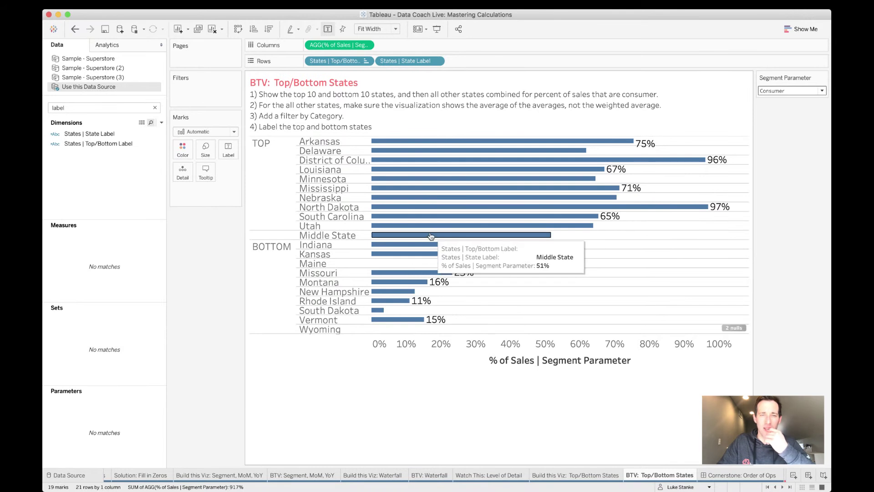
Step: Increase the height of the state rows in the bar chart
{"action": "left_click", "coordinate": [323, 142]}
{"action": "left_click", "coordinate": [319, 160]}
{"action": "left_click", "coordinate": [279, 162]}
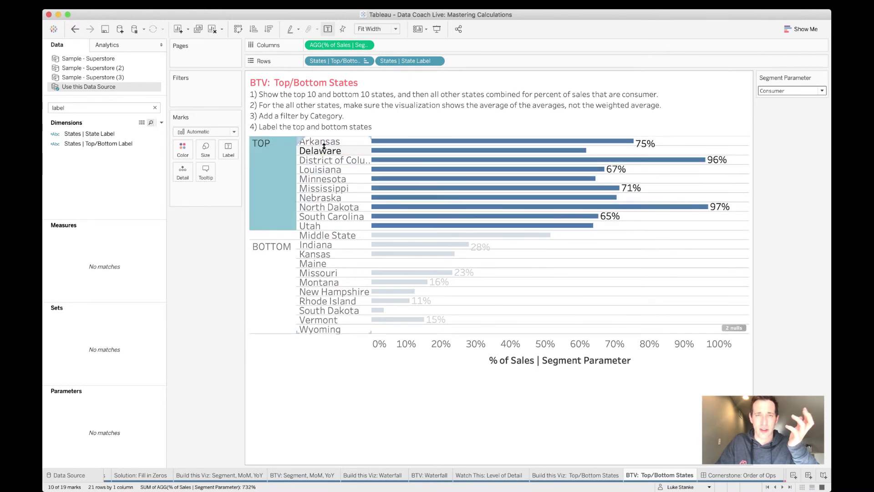
{"action": "left_click_drag", "start_coordinate": [324, 146], "coordinate": [324, 152]}
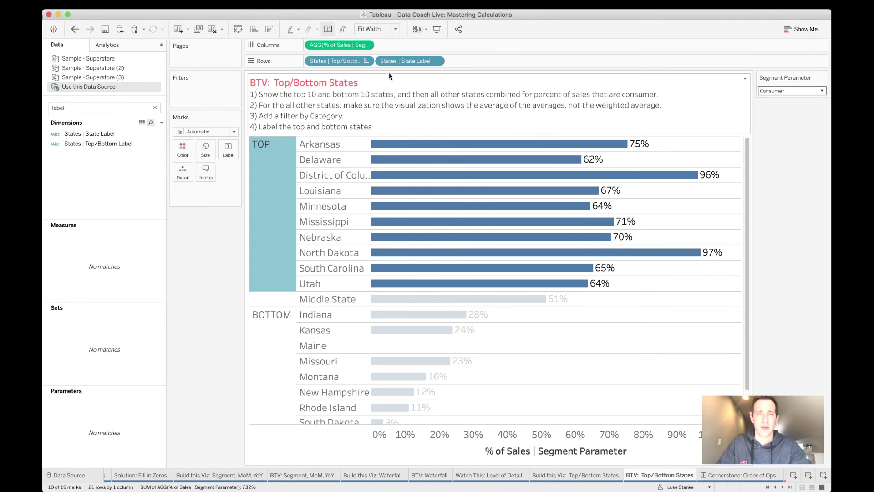
Step: Sort States | State Label by the field % of Sales | Segment Parameter in descending order
{"action": "right_click", "coordinate": [395, 61]}
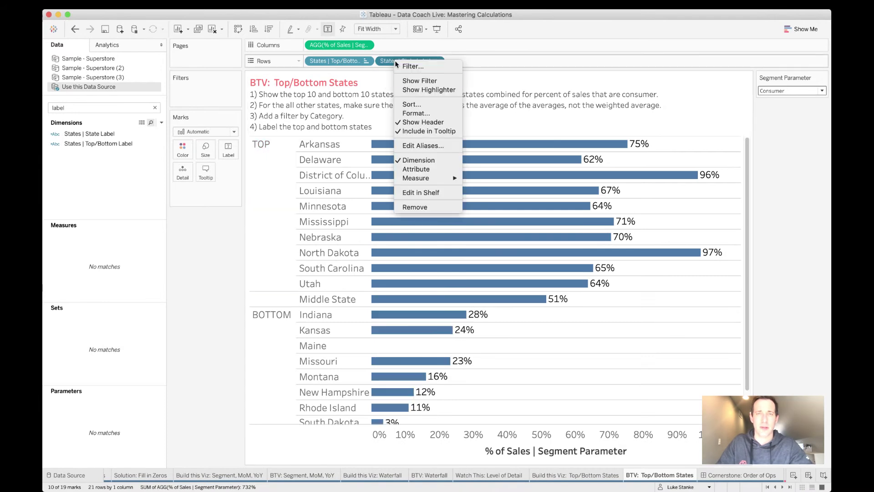
{"action": "left_click", "coordinate": [433, 108]}
{"action": "left_click", "coordinate": [441, 242]}
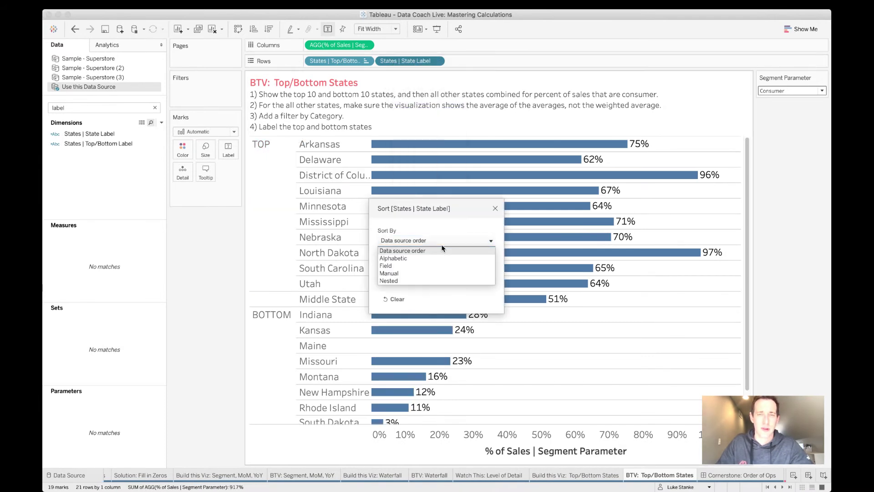
{"action": "left_click", "coordinate": [411, 265]}
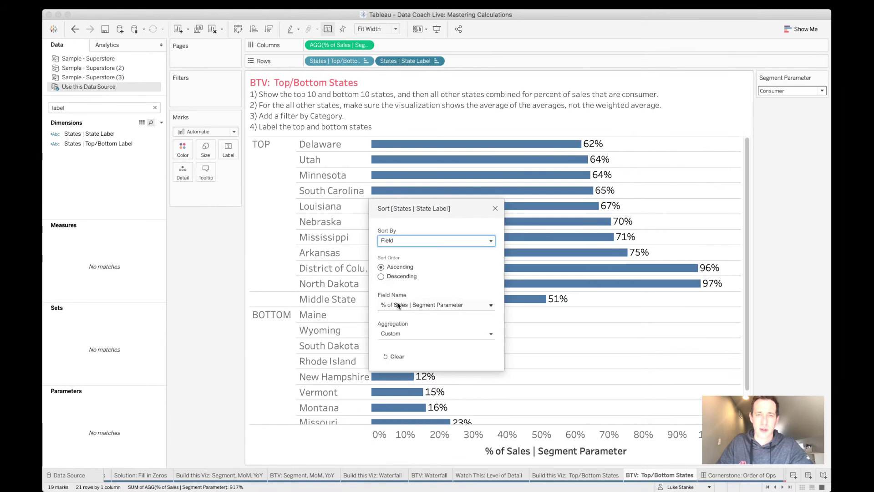
{"action": "left_click", "coordinate": [400, 277]}
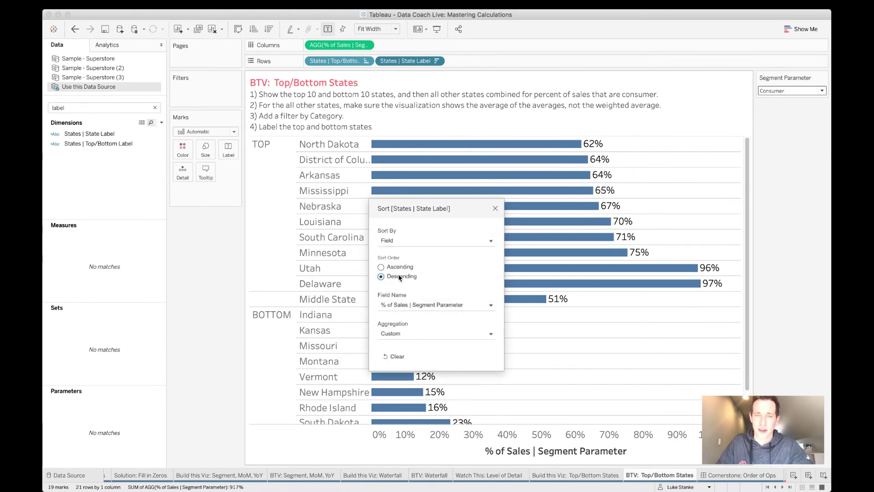
{"action": "left_click", "coordinate": [495, 209]}
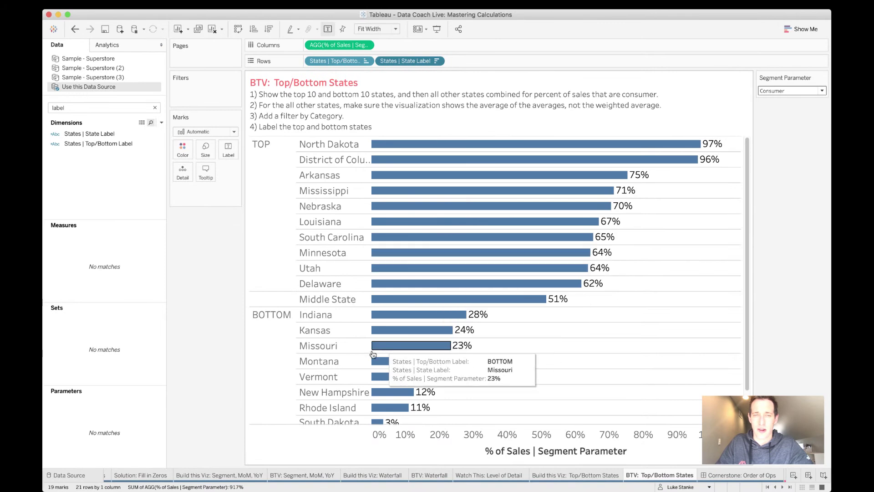
Step: Consult the Build this Viz: Top/Bottom States sheet and color the BTV chart's bars by States | Top/Bottom Label
{"action": "left_click", "coordinate": [596, 473]}
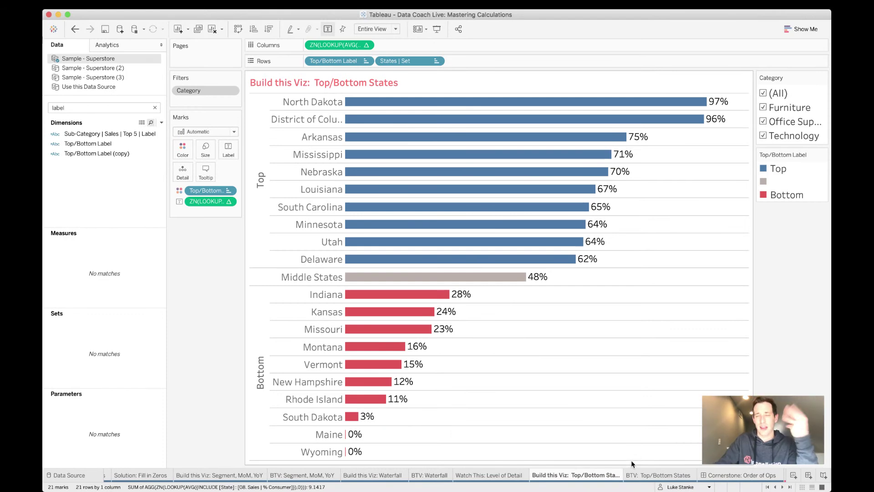
{"action": "left_click", "coordinate": [661, 476]}
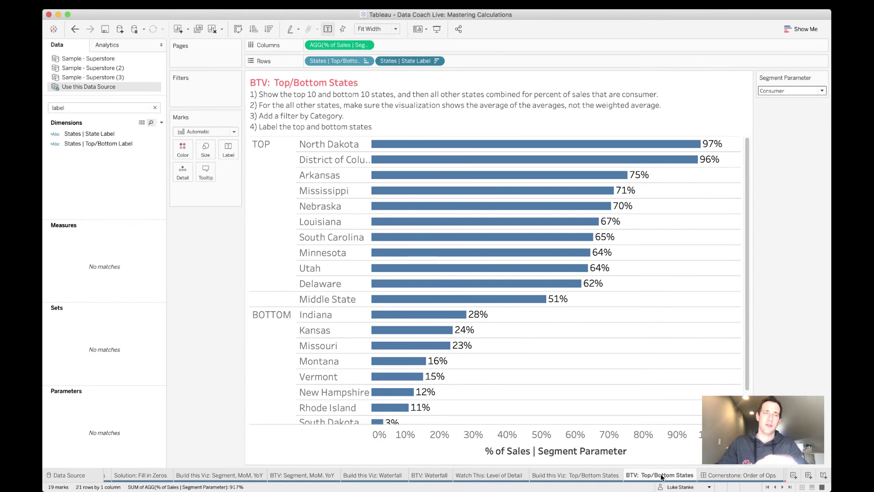
{"action": "left_click", "coordinate": [104, 135]}
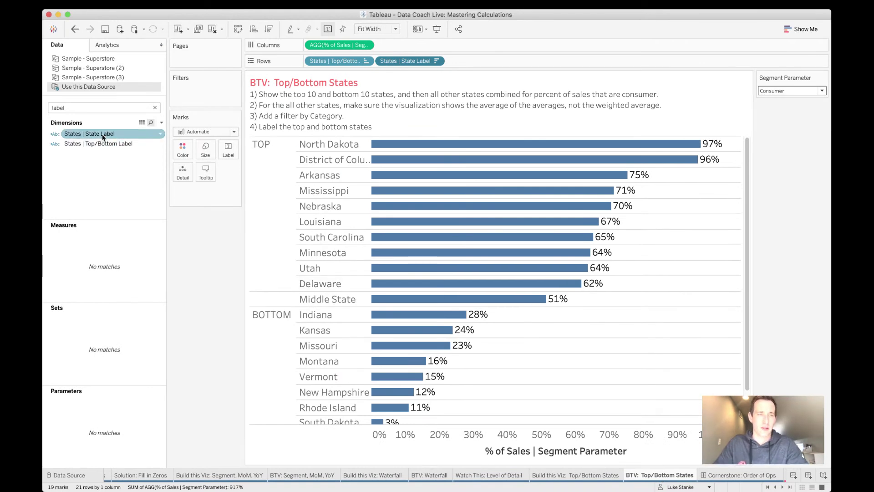
{"action": "left_click_drag", "start_coordinate": [103, 137], "coordinate": [183, 151]}
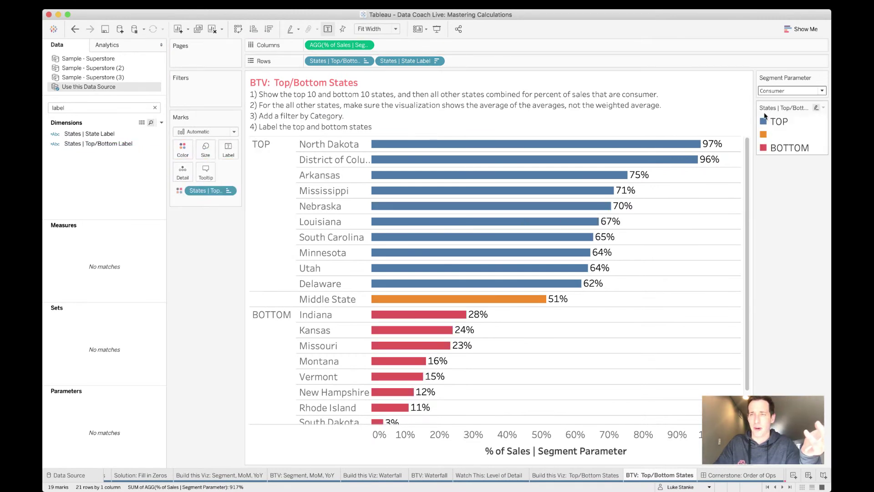
Step: Edit the States | Top/Bottom Label colors, assigning teal to TOP and gray to the unlabelled middle group
{"action": "left_click", "coordinate": [775, 121]}
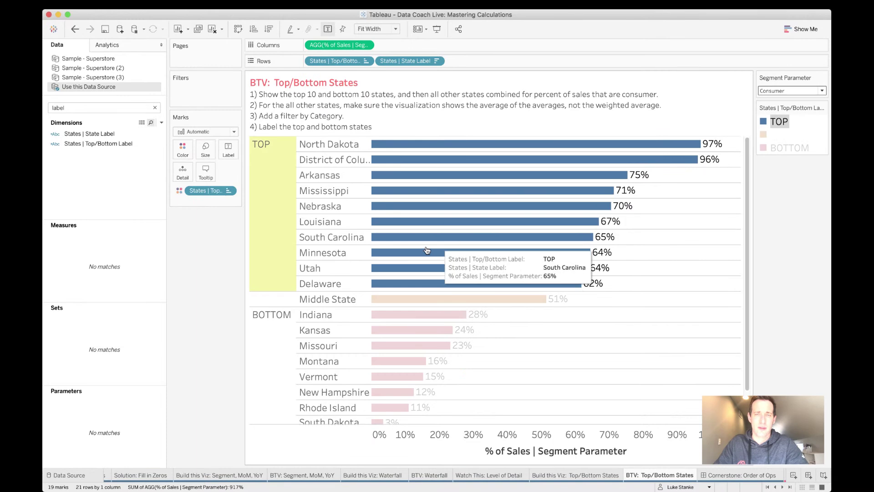
{"action": "double_click", "coordinate": [790, 122]}
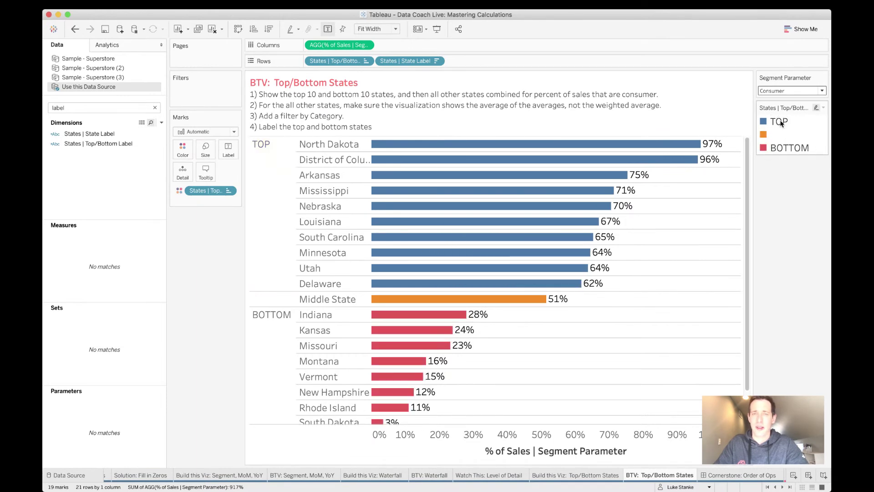
{"action": "left_click", "coordinate": [454, 267]}
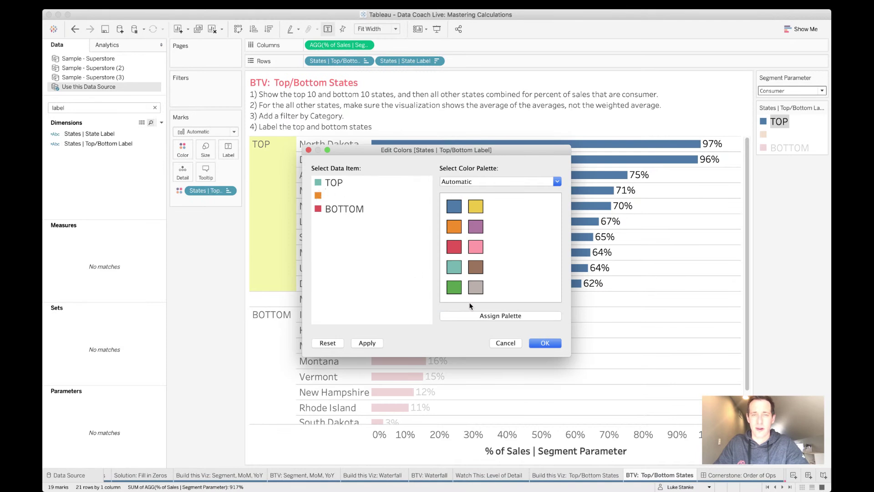
{"action": "double_click", "coordinate": [321, 197]}
{"action": "left_click", "coordinate": [660, 332]}
{"action": "left_click", "coordinate": [475, 288]}
{"action": "left_click", "coordinate": [545, 343]}
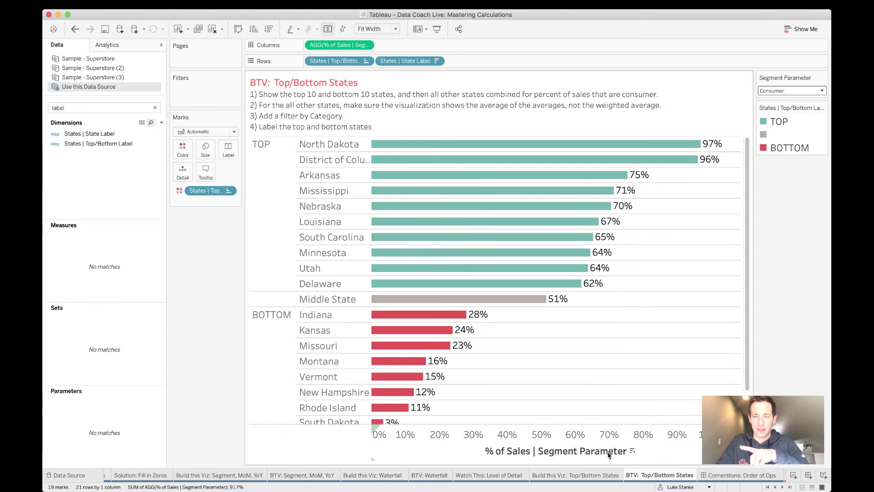
Step: Check the reference sheet's middle-states bar and rewrite the BTV sheet's column measure as {INCLUDE [State] : [% of Sales | Segment Parameter]}
{"action": "left_click", "coordinate": [594, 475]}
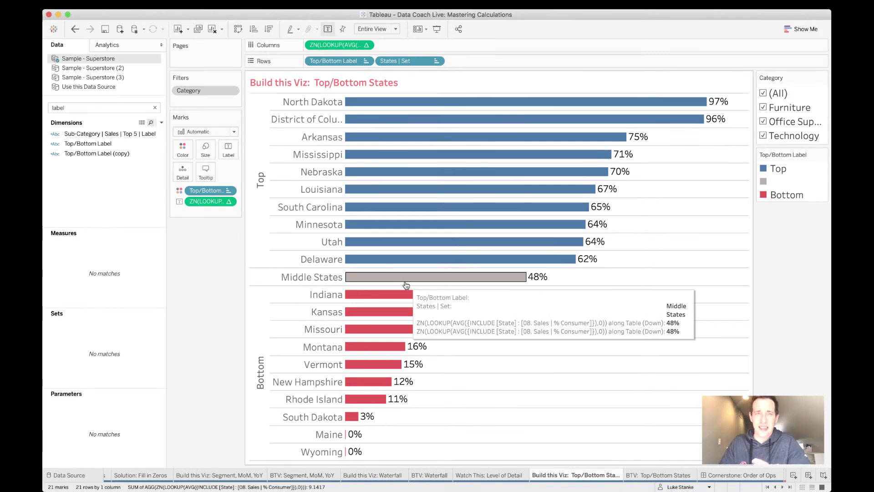
{"action": "left_click", "coordinate": [644, 476]}
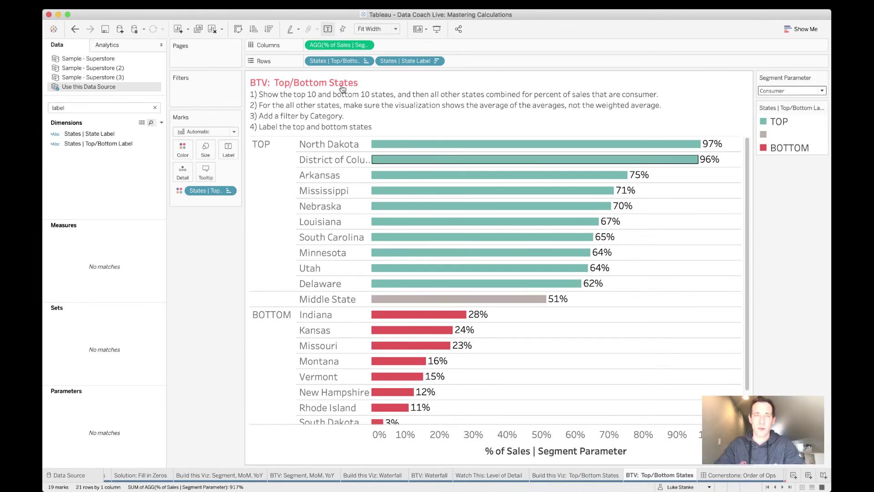
{"action": "double_click", "coordinate": [318, 45]}
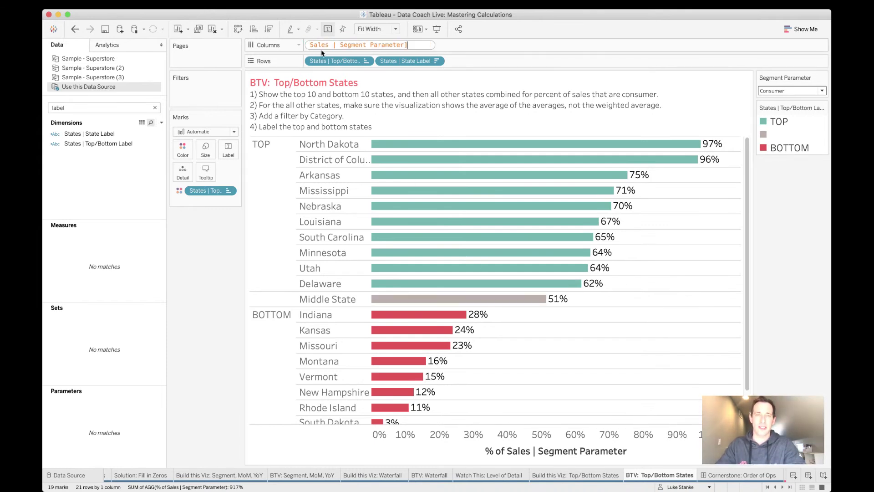
{"action": "key", "text": "Home"}
{"action": "type", "text": "{IN"}
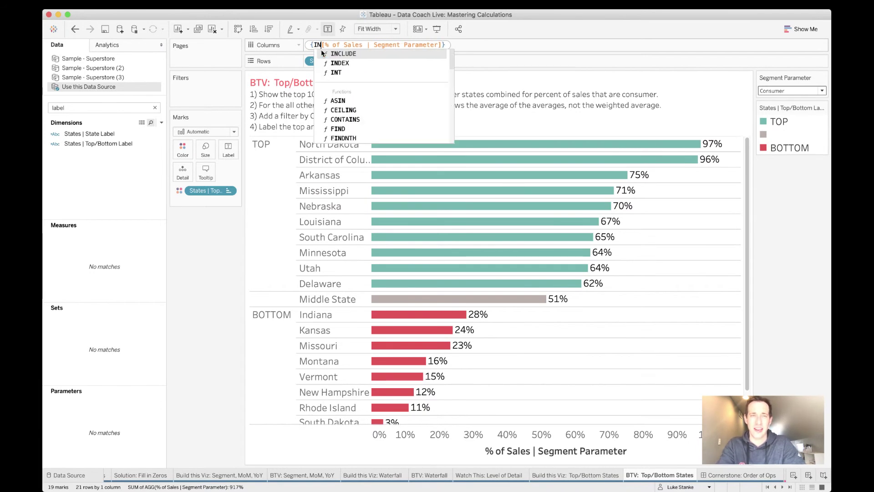
{"action": "left_click", "coordinate": [321, 53]}
{"action": "type", "text": ": [Sta"}
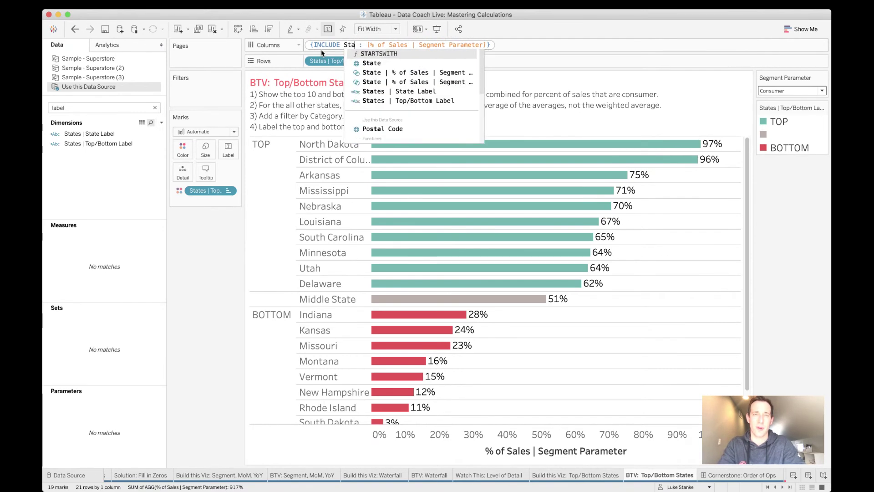
{"action": "key", "text": "Return"}
{"action": "key", "text": "End"}
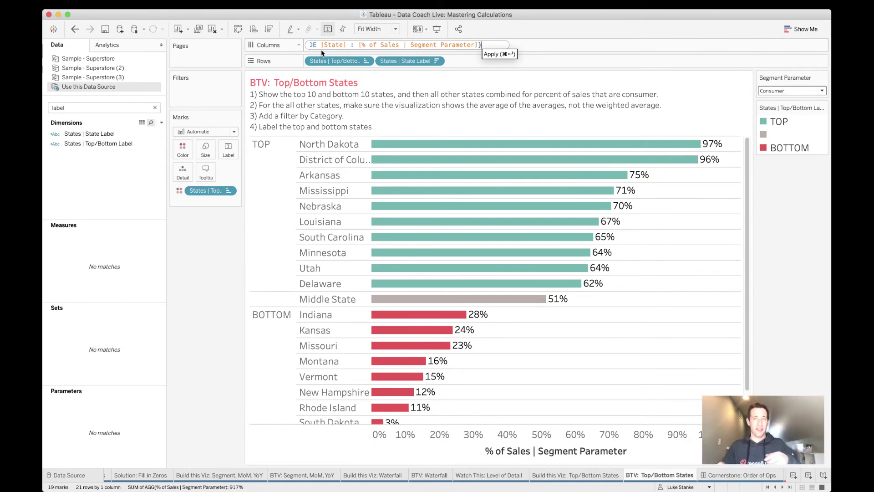
Step: Review the measure and INCLUDE [State] parts of the column expression, then apply it to the chart
{"action": "double_click", "coordinate": [393, 46]}
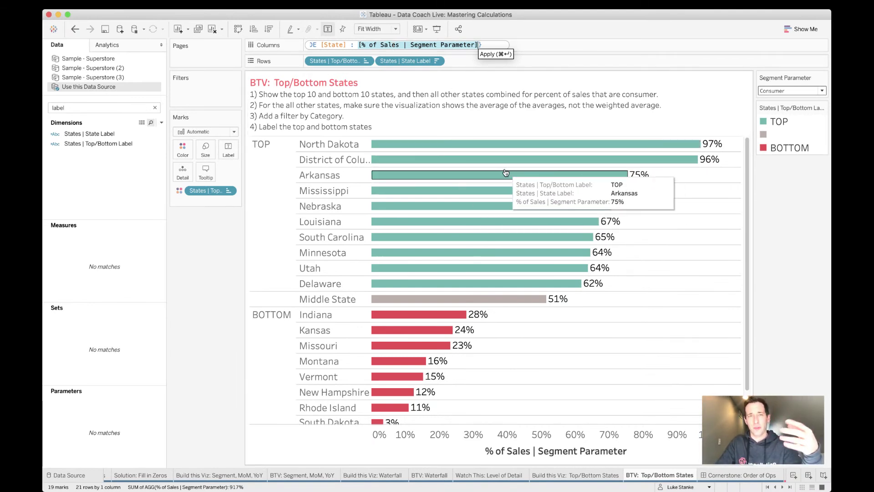
{"action": "key", "text": "alt+Left"}
{"action": "key", "text": "alt+Left"}
{"action": "key", "text": "alt+Left"}
{"action": "key", "text": "alt+Left"}
{"action": "key", "text": "alt+Left"}
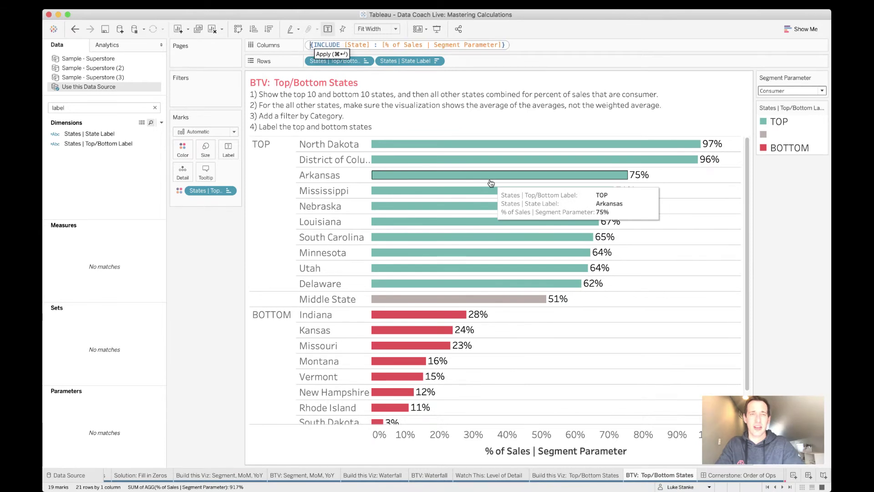
{"action": "key", "text": "shift+alt+Right"}
{"action": "key", "text": "shift+alt+Right"}
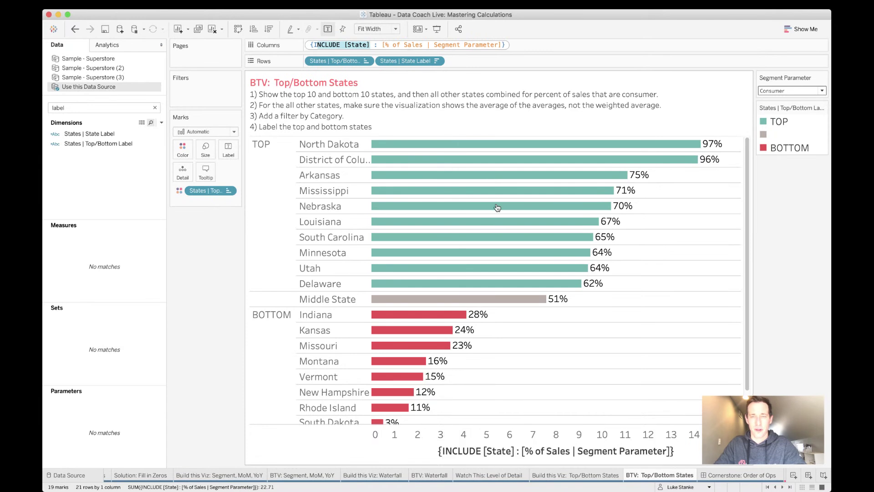
{"action": "key", "text": "Return"}
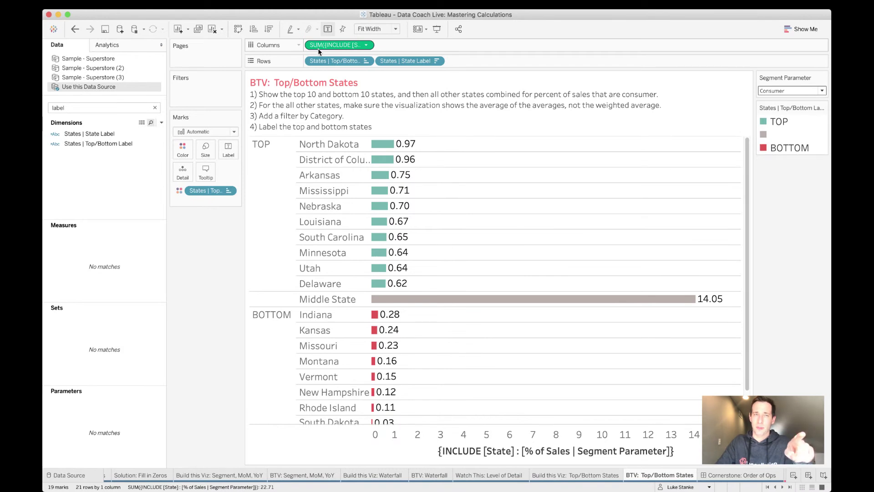
Step: Change the aggregation of the INCLUDE expression on the columns to Average and inspect the Middle State bar
{"action": "left_click", "coordinate": [365, 45]}
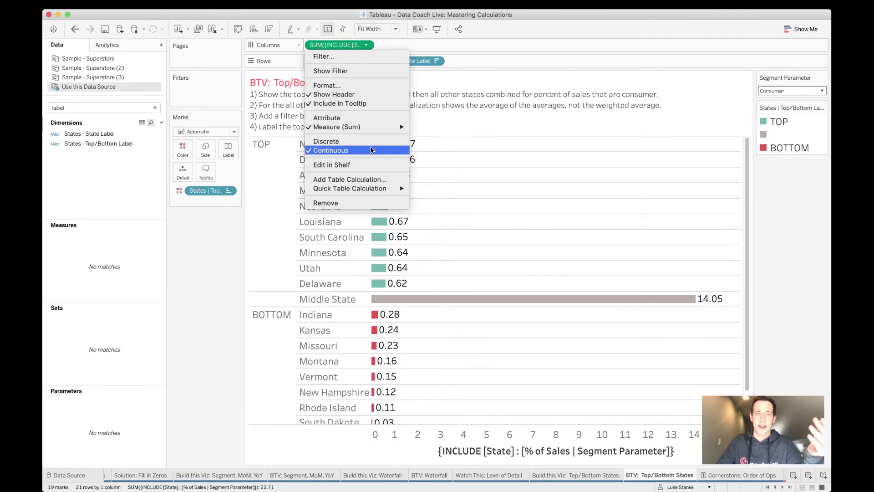
{"action": "mouse_move", "coordinate": [407, 128]}
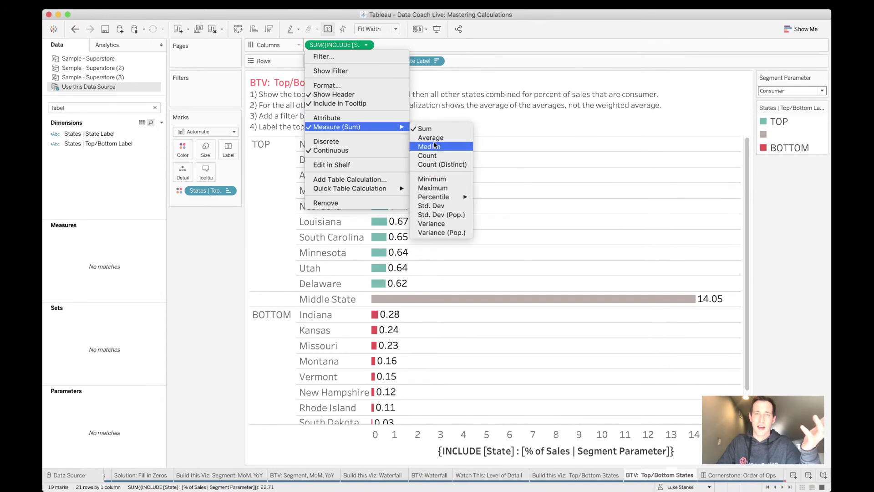
{"action": "left_click", "coordinate": [426, 137]}
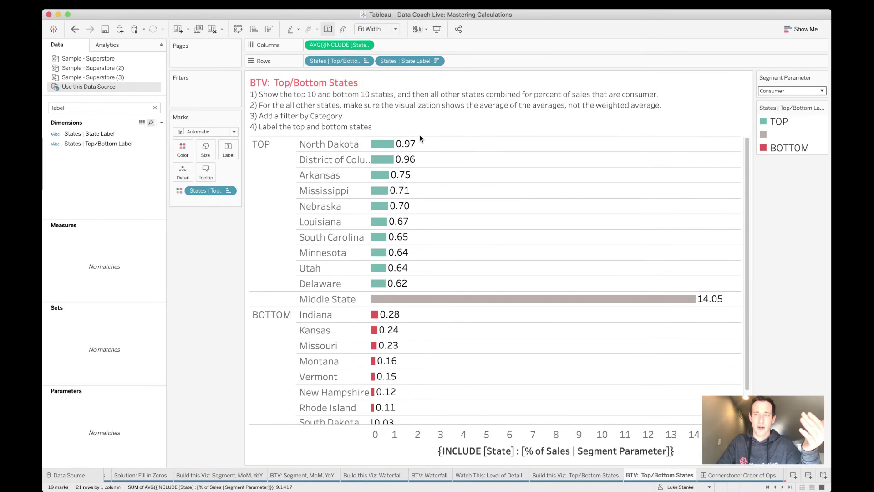
{"action": "mouse_move", "coordinate": [547, 306]}
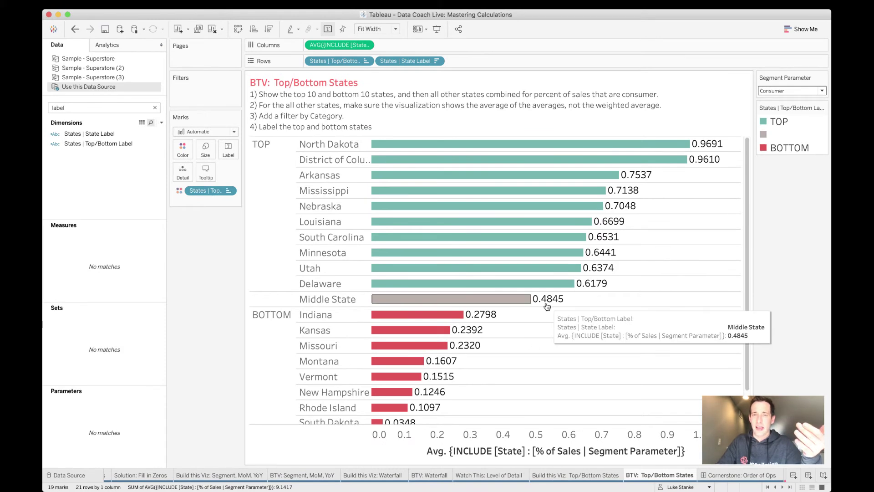
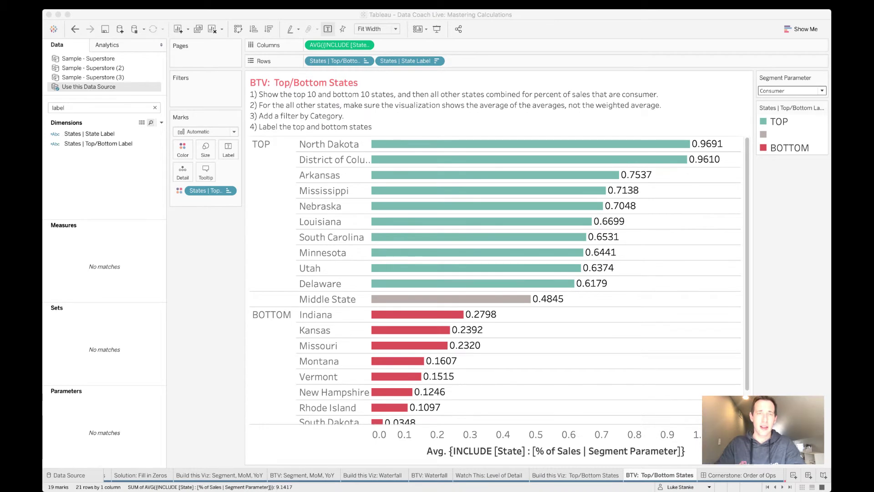
Step: Find and open the Team up: Rolling 12 months sheet further along in the workbook
{"action": "left_click", "coordinate": [574, 166]}
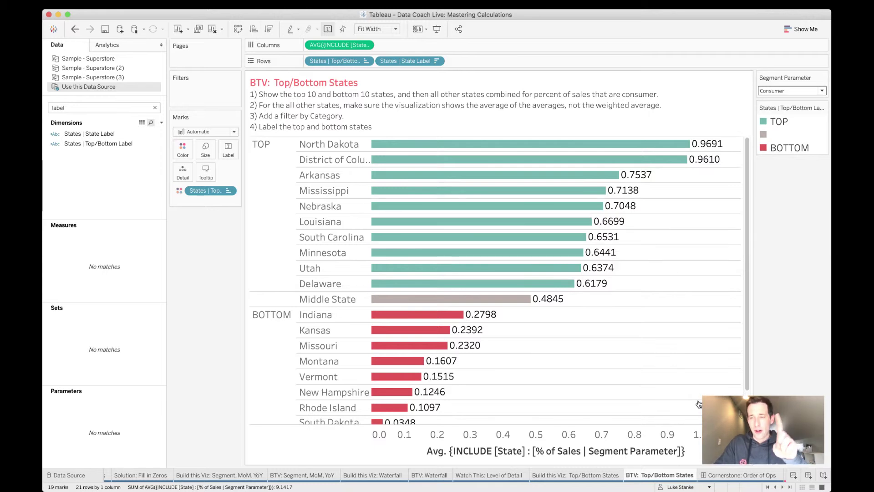
{"action": "left_click", "coordinate": [783, 487]}
{"action": "left_click", "coordinate": [783, 487]}
{"action": "left_click", "coordinate": [783, 487]}
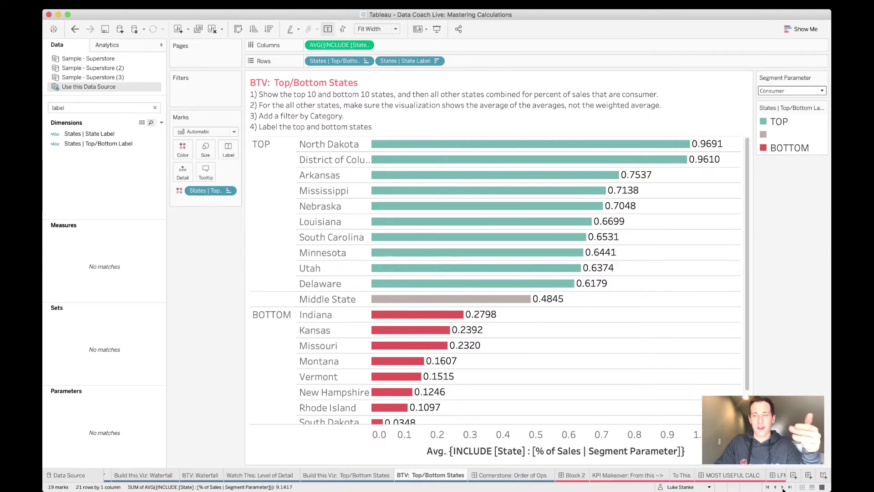
{"action": "left_click", "coordinate": [783, 486]}
{"action": "left_click", "coordinate": [783, 487]}
{"action": "left_click", "coordinate": [783, 487]}
{"action": "left_click", "coordinate": [783, 487]}
{"action": "left_click", "coordinate": [783, 487]}
{"action": "left_click", "coordinate": [783, 487]}
{"action": "left_click", "coordinate": [782, 487]}
{"action": "left_click", "coordinate": [783, 487]}
{"action": "left_click", "coordinate": [783, 487]}
{"action": "left_click", "coordinate": [783, 486]}
{"action": "left_click", "coordinate": [783, 487]}
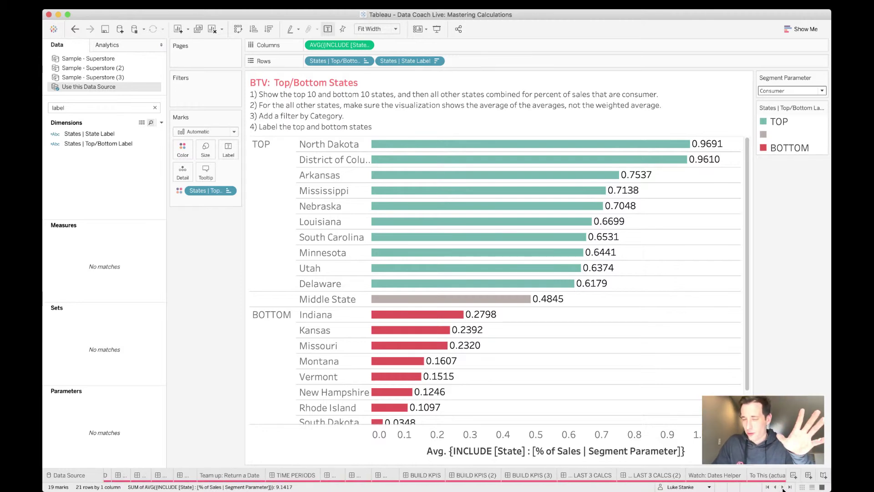
{"action": "left_click", "coordinate": [783, 488]}
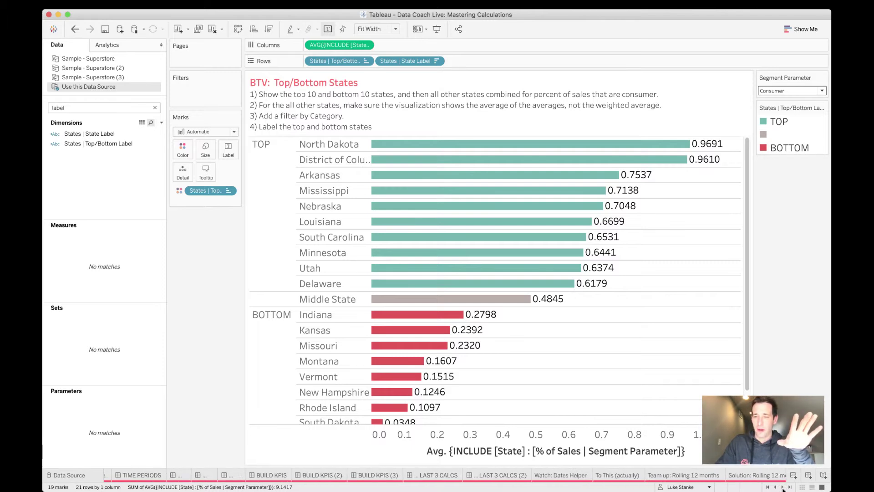
{"action": "left_click", "coordinate": [670, 477]}
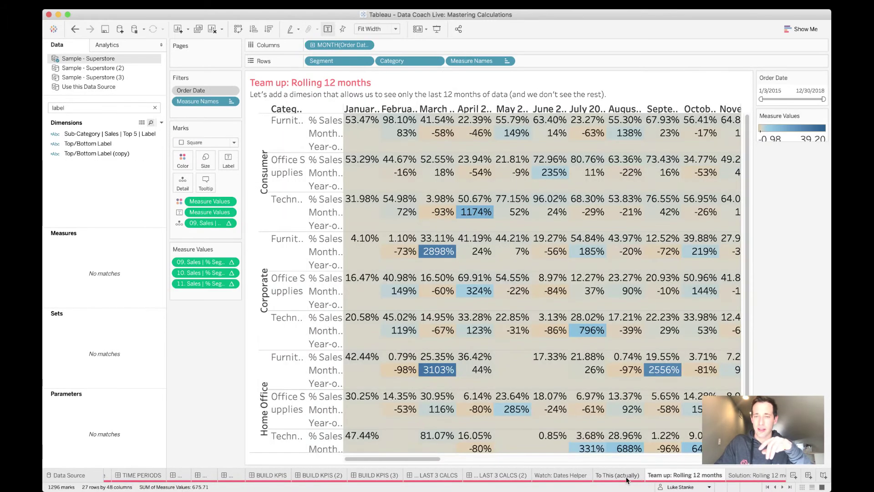
Step: Check the To This (actually) sheet, and compare Team up: Rolling 12 months with the Solution: Rolling 12 months target
{"action": "left_click", "coordinate": [627, 478]}
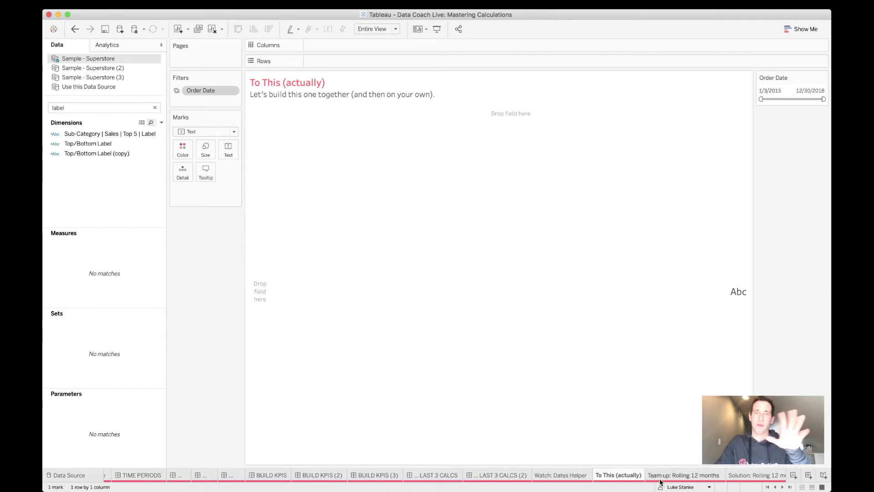
{"action": "left_click", "coordinate": [660, 479]}
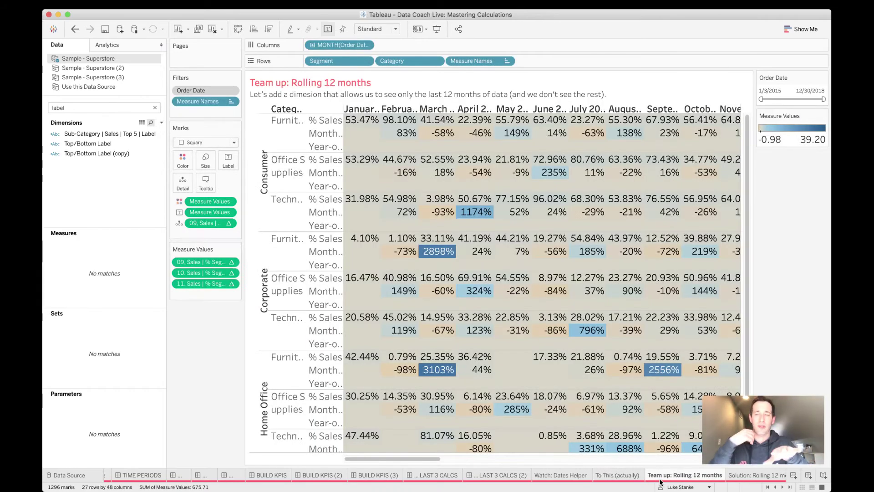
{"action": "mouse_move", "coordinate": [445, 137]}
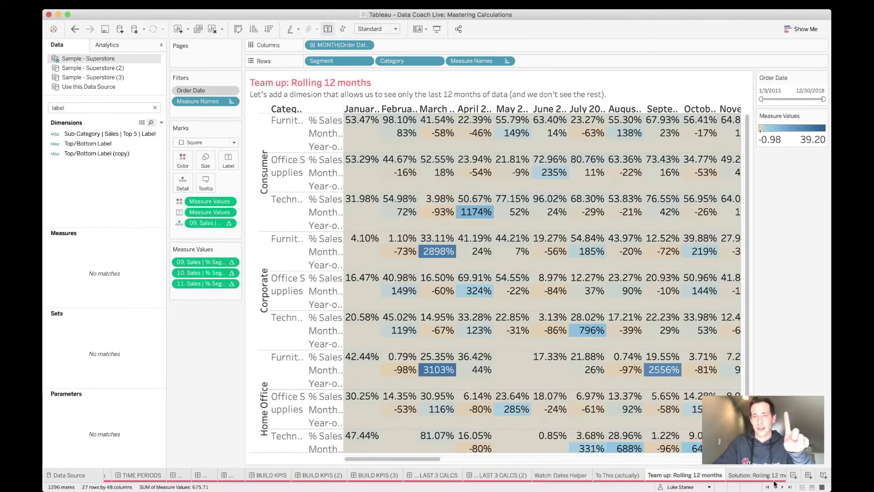
{"action": "left_click", "coordinate": [740, 475]}
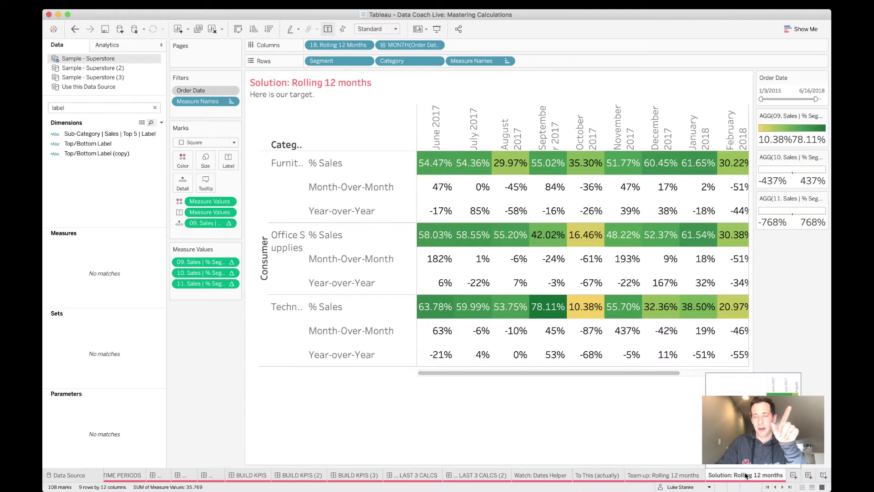
Step: Open the BTV: Segment, MoM, YoY sheet from the workbook's sheet overview and review its months from 2015 to December 2018
{"action": "left_click", "coordinate": [802, 487]}
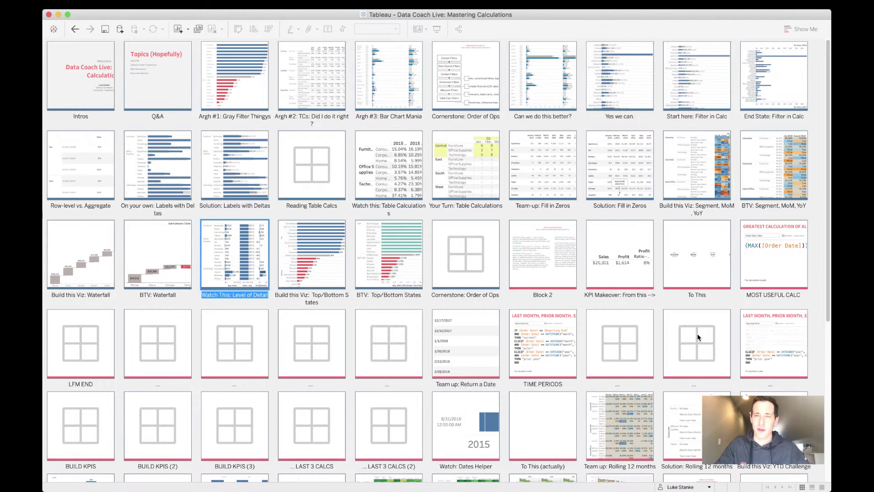
{"action": "left_click", "coordinate": [785, 196]}
{"action": "double_click", "coordinate": [784, 196]}
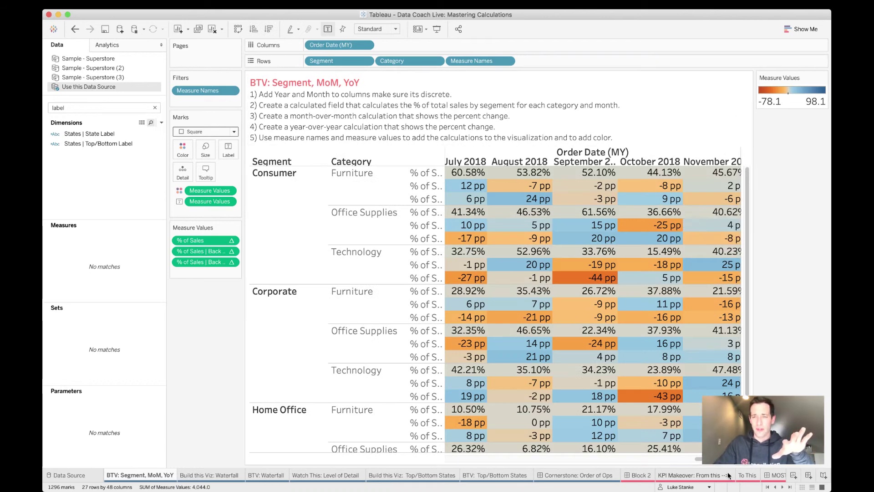
{"action": "scroll", "coordinate": [725, 463], "scroll_direction": "right", "scroll_amount": 3}
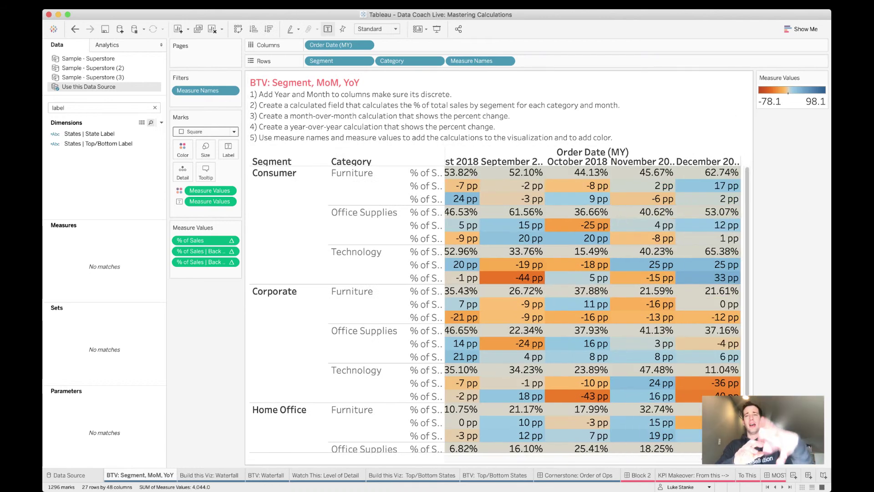
{"action": "mouse_move", "coordinate": [724, 464]}
{"action": "left_mouse_down"}
{"action": "mouse_move", "coordinate": [611, 466]}
{"action": "mouse_move", "coordinate": [724, 465]}
{"action": "left_mouse_up"}
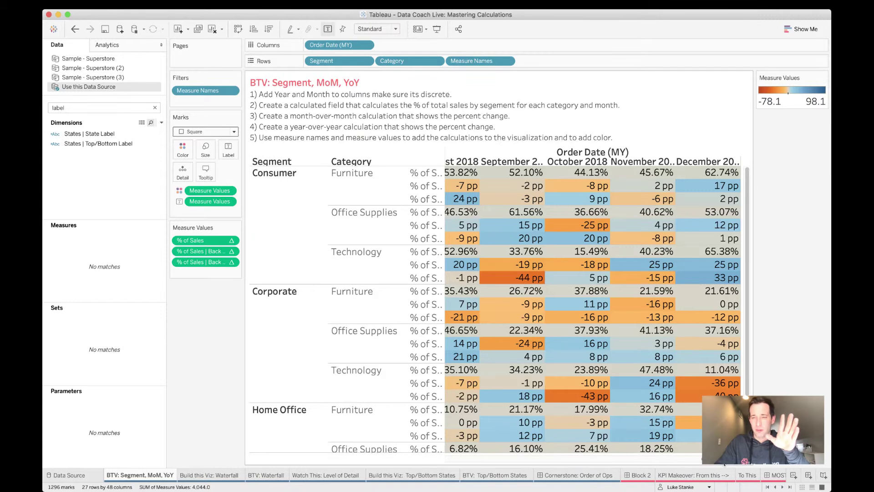
{"action": "left_click_drag", "start_coordinate": [724, 464], "coordinate": [681, 413]}
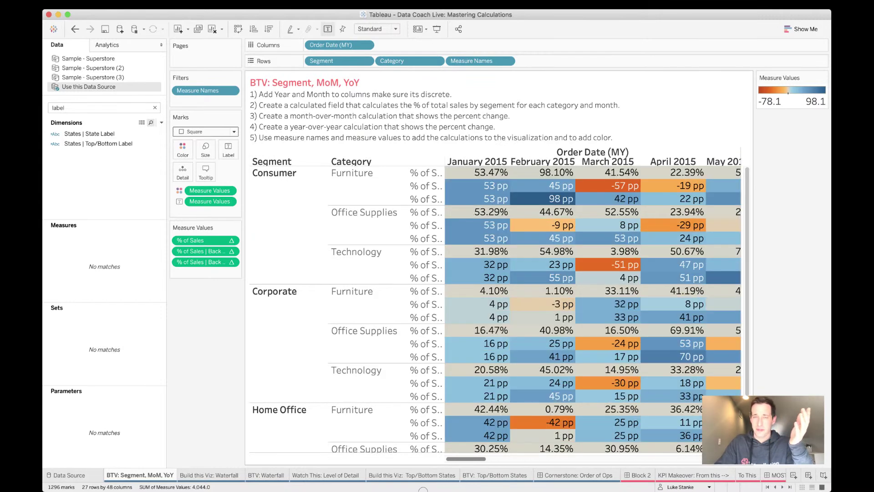
{"action": "scroll", "coordinate": [681, 412], "scroll_direction": "right", "scroll_amount": 5}
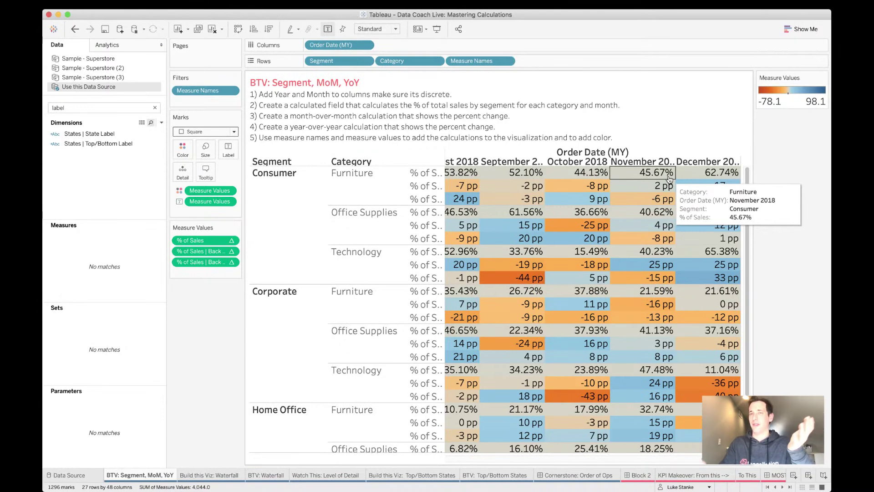
Step: Search the data fields for "or" and show a filter for Order Date on the BTV: Segment, MoM, YoY sheet
{"action": "left_click", "coordinate": [71, 109]}
{"action": "key", "text": "BackSpace"}
{"action": "key", "text": "BackSpace"}
{"action": "key", "text": "BackSpace"}
{"action": "key", "text": "BackSpace"}
{"action": "key", "text": "BackSpace"}
{"action": "type", "text": "or"}
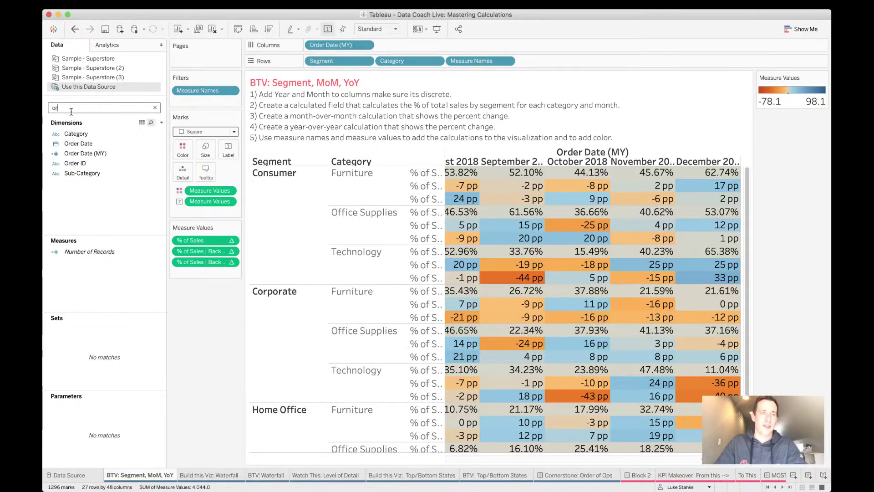
{"action": "right_click", "coordinate": [79, 144]}
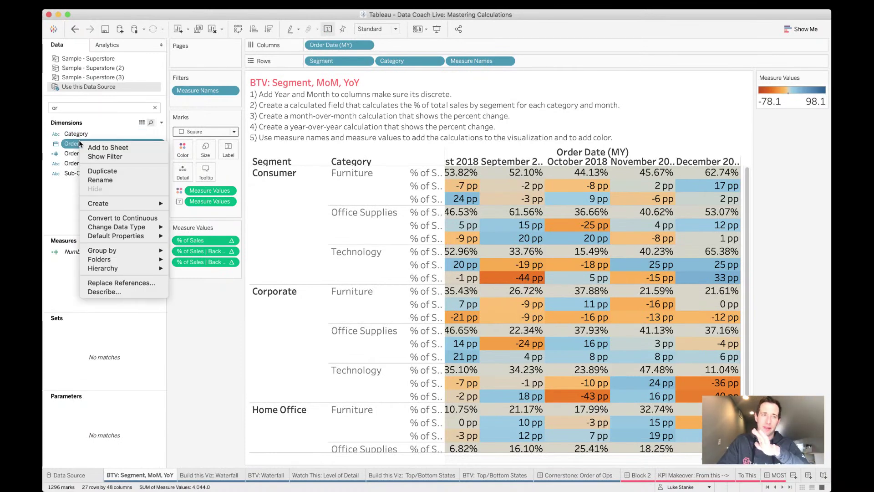
{"action": "left_click", "coordinate": [101, 157]}
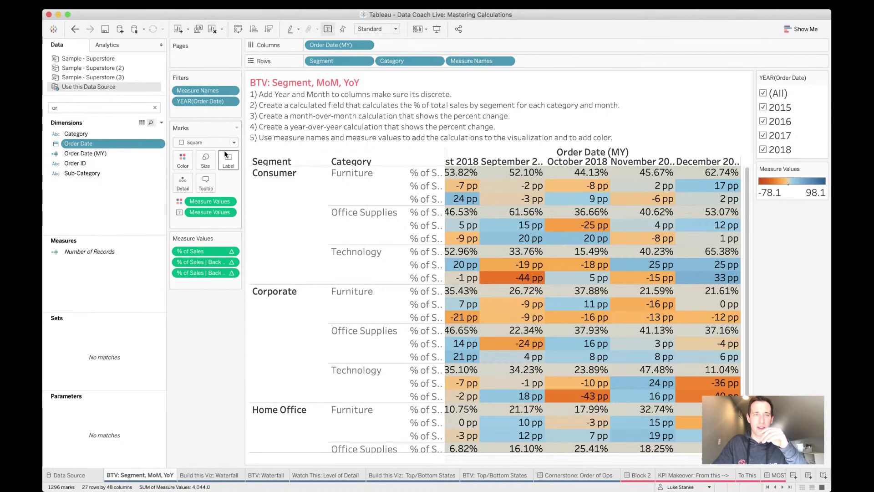
Step: Change the Order Date filter from years to exact dates, keeping the full date range, and show its filter control
{"action": "right_click", "coordinate": [208, 102]}
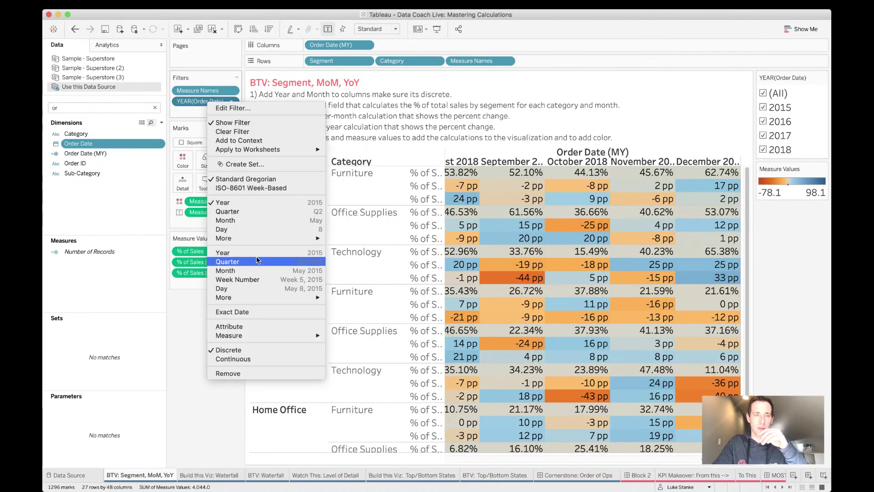
{"action": "left_click", "coordinate": [256, 314]}
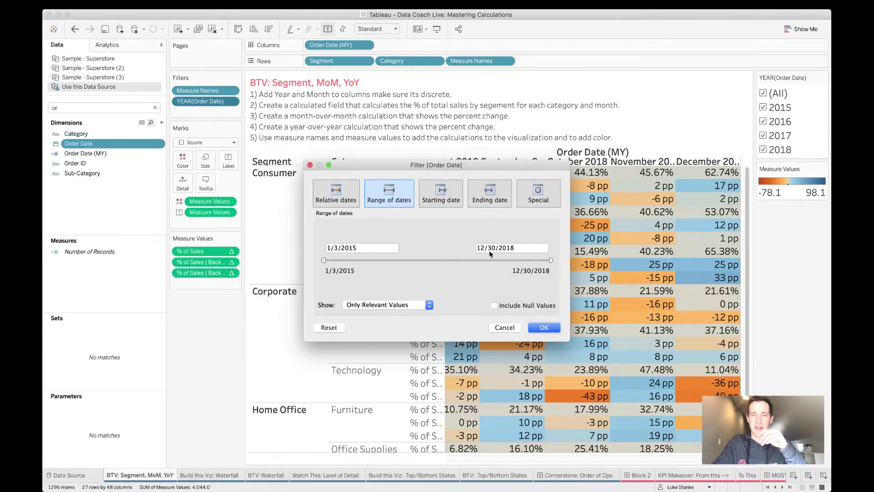
{"action": "left_click", "coordinate": [545, 328]}
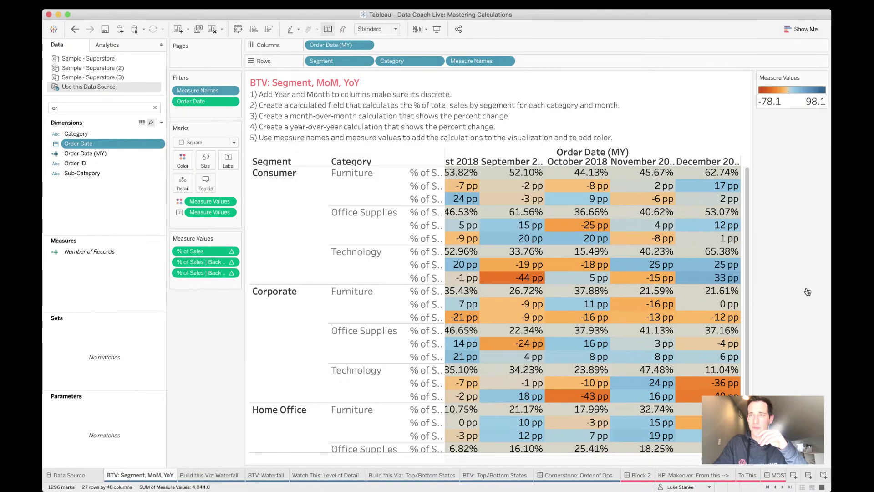
{"action": "right_click", "coordinate": [189, 101]}
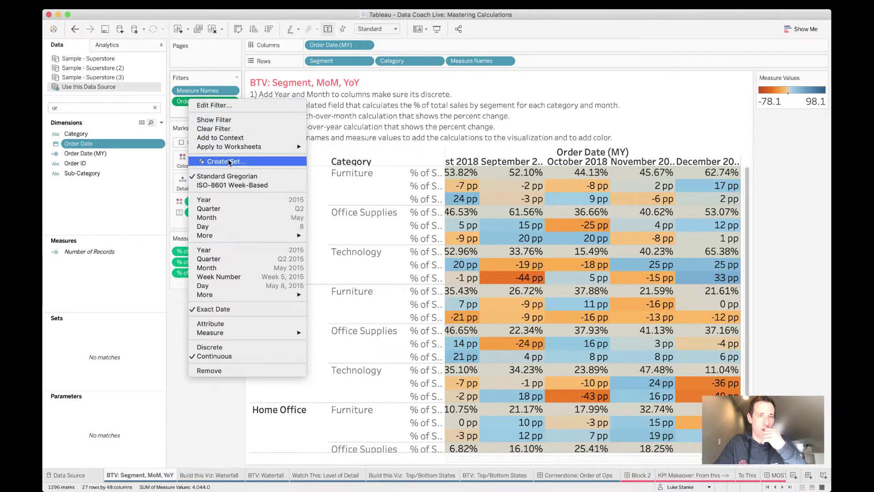
{"action": "left_click", "coordinate": [235, 120]}
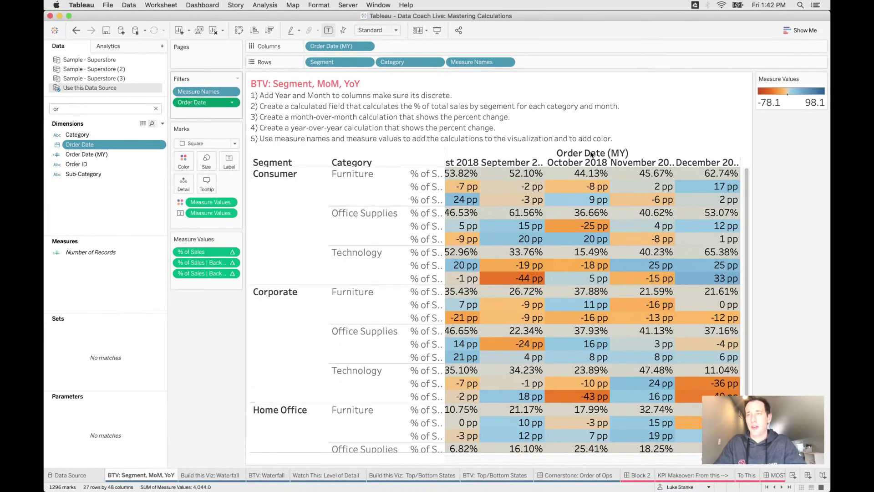
Step: Set the end date of the Order Date filter to 4/16/2018 and correct it to 4/17/2018
{"action": "left_click", "coordinate": [811, 91]}
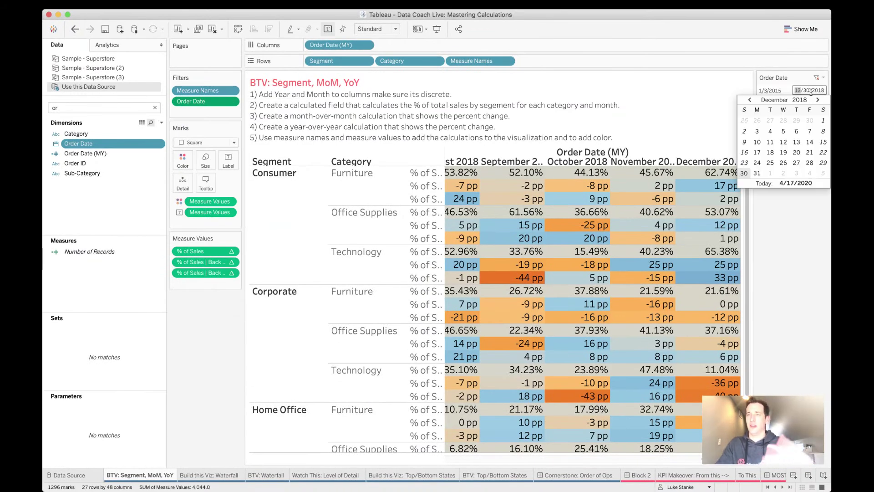
{"action": "left_click", "coordinate": [750, 100]}
{"action": "left_click", "coordinate": [750, 100]}
{"action": "left_click", "coordinate": [751, 99]}
{"action": "left_click", "coordinate": [750, 100]}
{"action": "left_click", "coordinate": [750, 100]}
{"action": "left_click", "coordinate": [750, 100]}
{"action": "left_click", "coordinate": [751, 101]}
{"action": "left_click", "coordinate": [751, 100]}
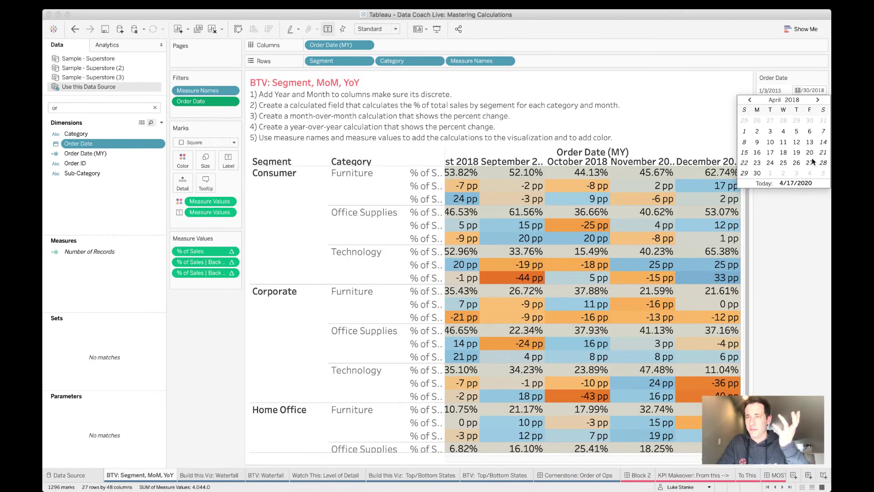
{"action": "left_click", "coordinate": [761, 153]}
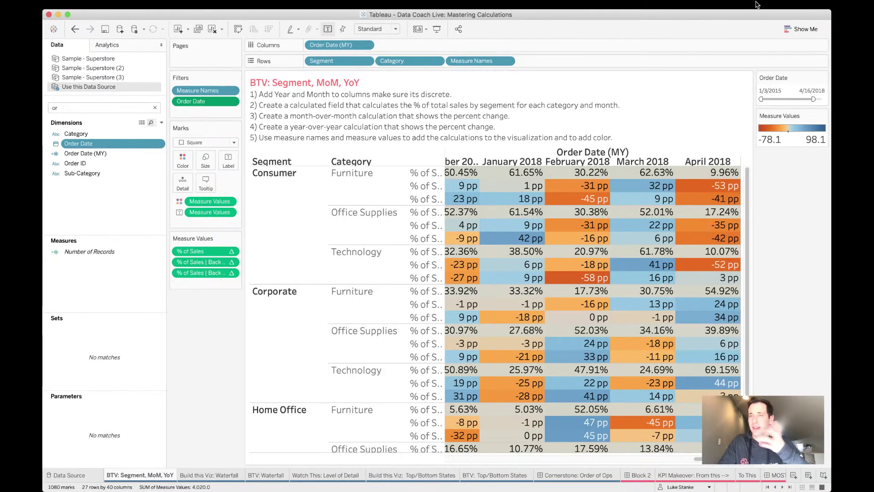
{"action": "left_click", "coordinate": [810, 90]}
{"action": "left_click", "coordinate": [774, 153]}
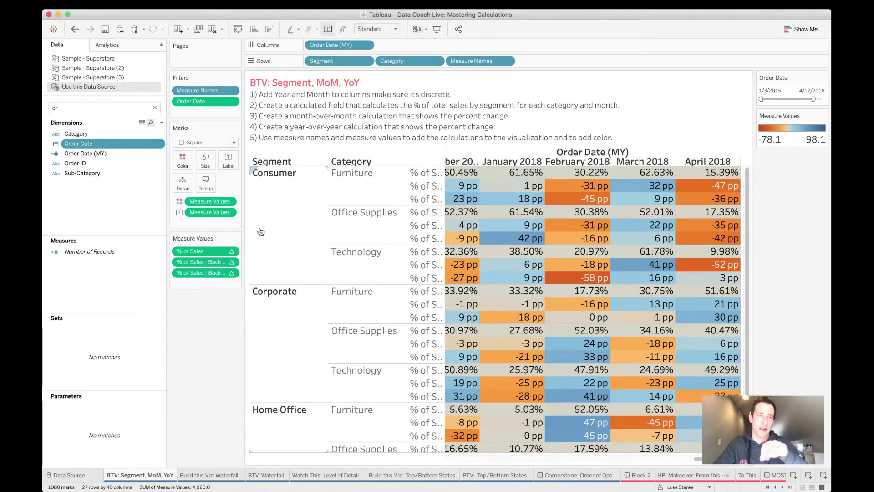
Step: Use separate color legends for the measure values and inspect the Consumer Furniture cells for April 2018
{"action": "right_click", "coordinate": [209, 203]}
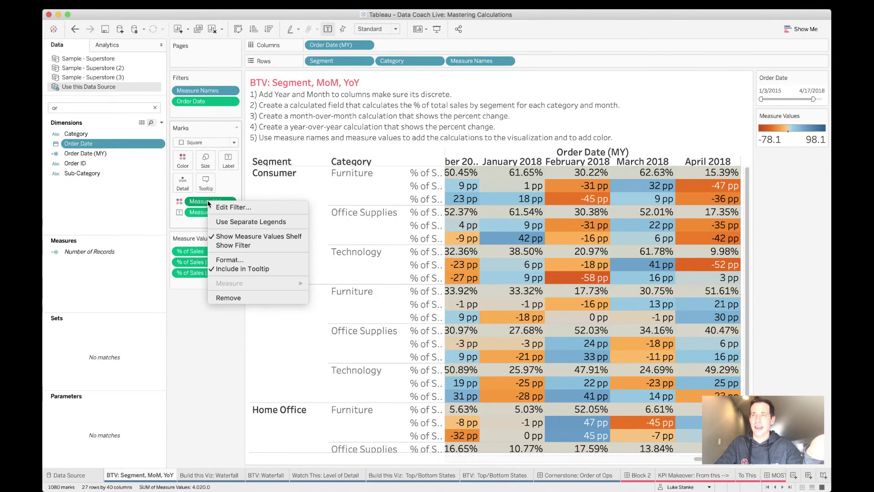
{"action": "left_click", "coordinate": [228, 221]}
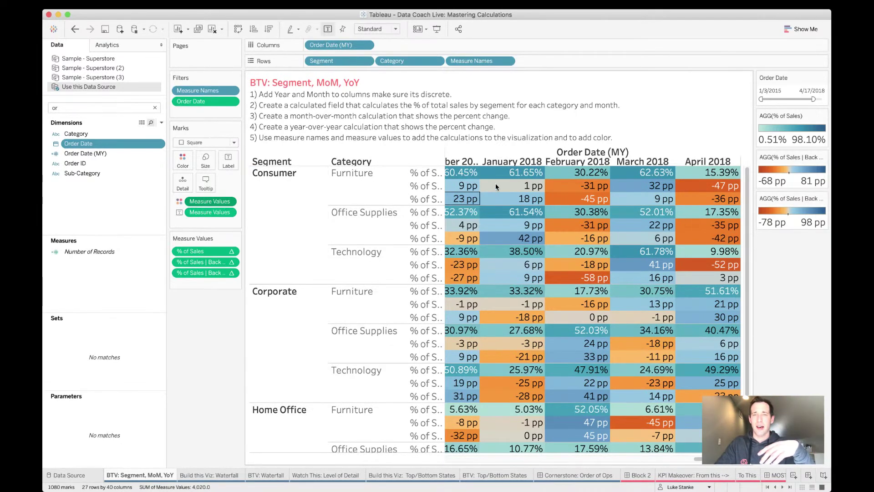
{"action": "mouse_move", "coordinate": [491, 188]}
{"action": "mouse_move", "coordinate": [704, 199]}
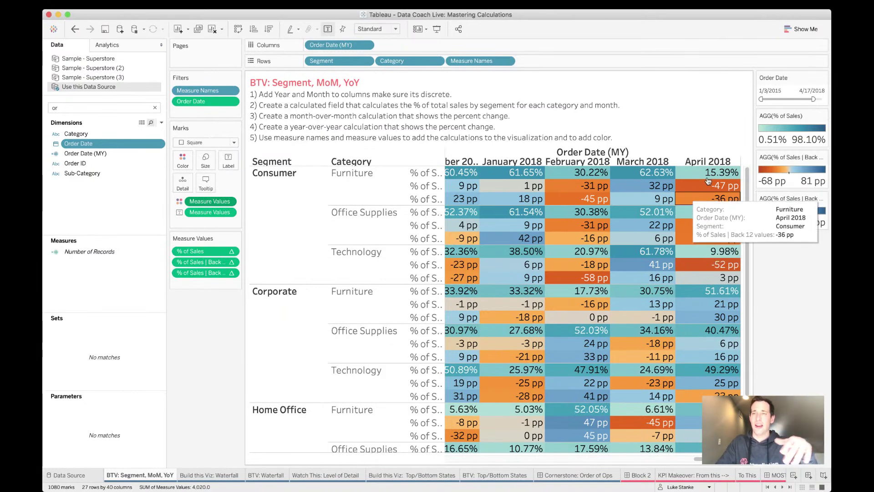
Step: Change the color palette of the % of Sales measure to Green-Gold
{"action": "double_click", "coordinate": [773, 130]}
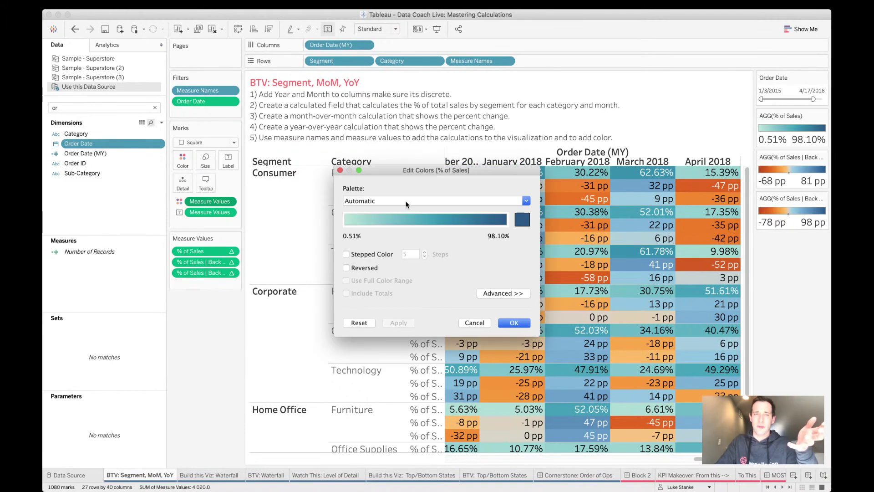
{"action": "left_click", "coordinate": [406, 201]}
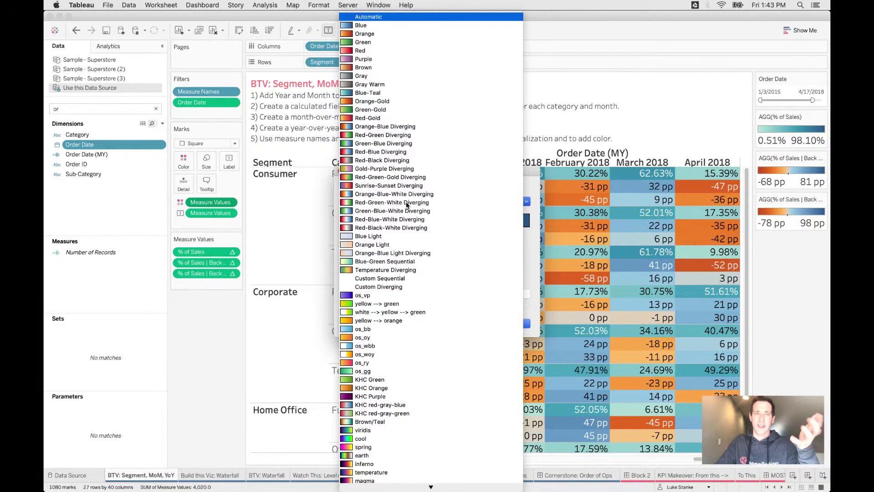
{"action": "left_click", "coordinate": [767, 124]}
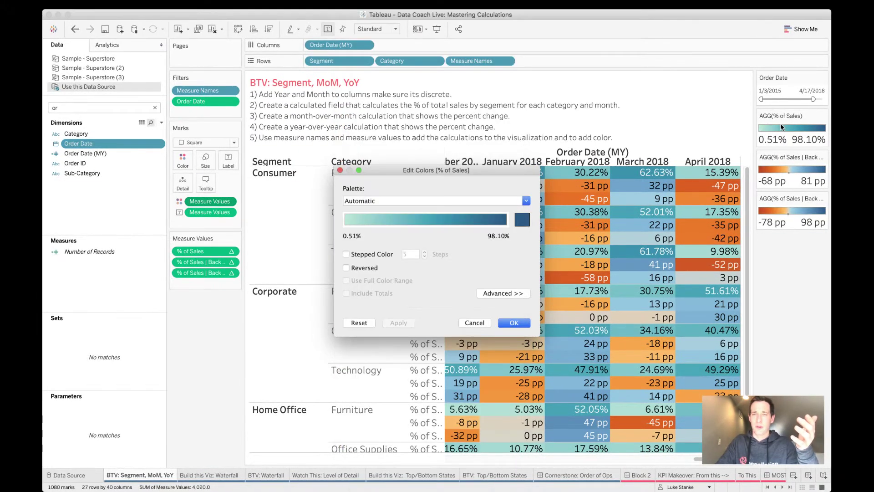
{"action": "left_click", "coordinate": [379, 200]}
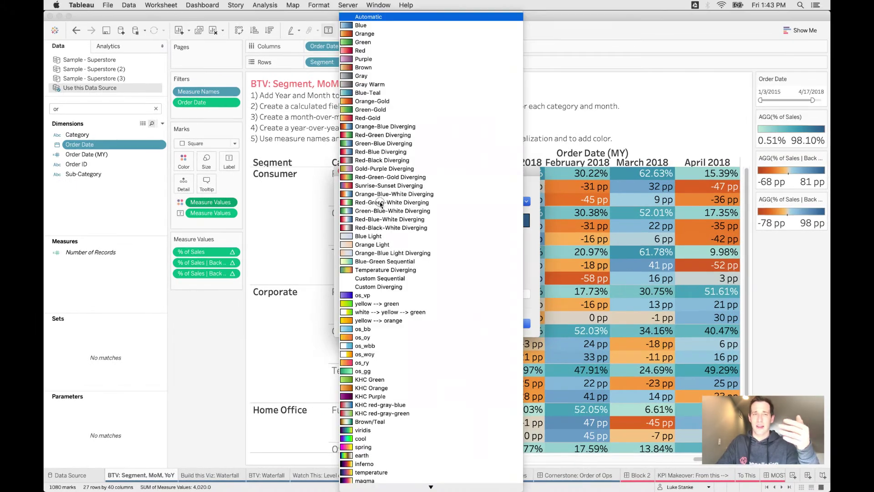
{"action": "left_click", "coordinate": [370, 111]}
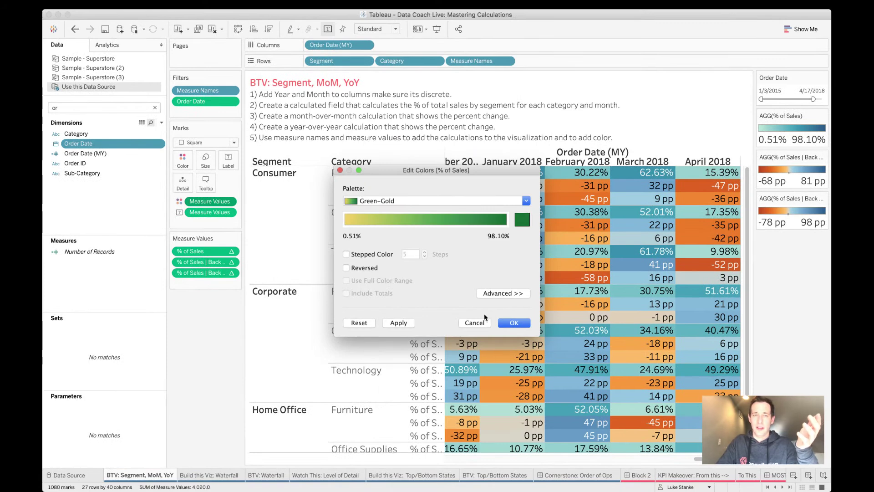
{"action": "left_click", "coordinate": [409, 322]}
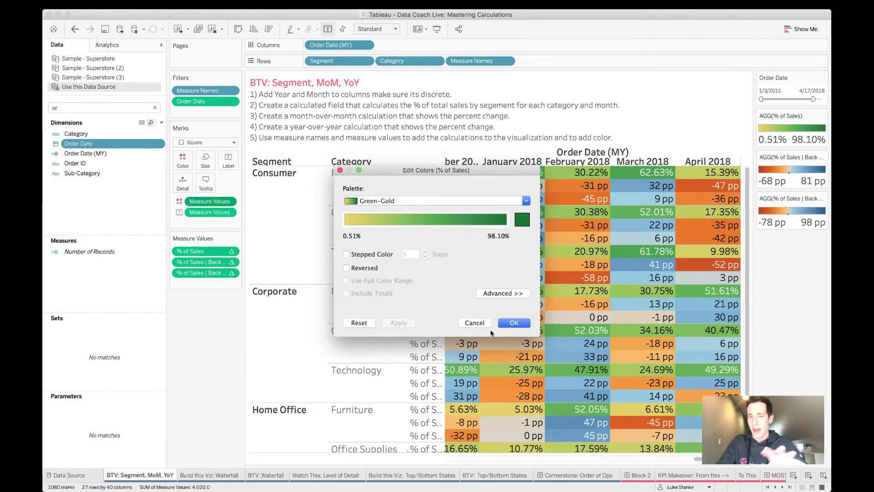
{"action": "left_click", "coordinate": [512, 324]}
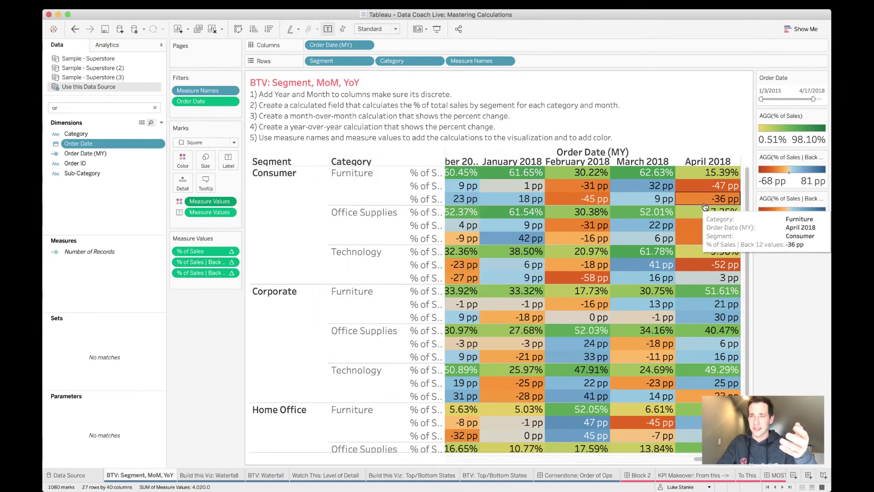
Step: Use stepped color with 2 steps for the % of Sales | Back 1 value measure
{"action": "double_click", "coordinate": [804, 175]}
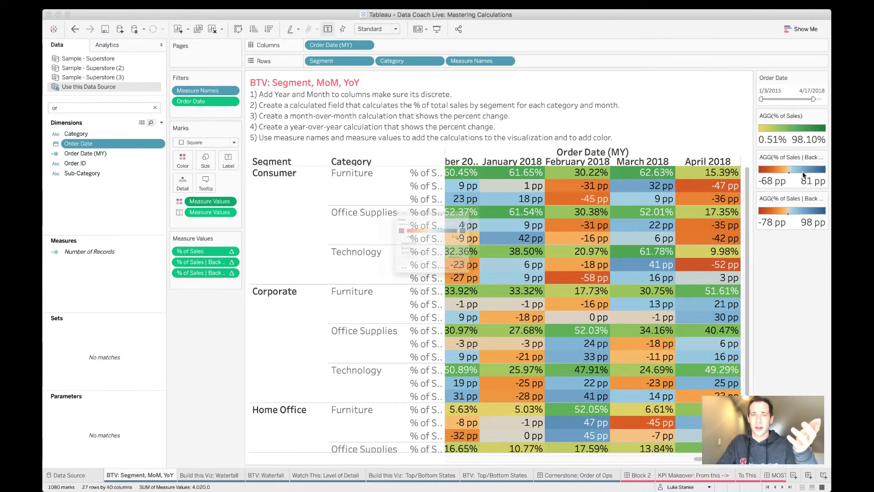
{"action": "left_click", "coordinate": [347, 254]}
{"action": "left_click", "coordinate": [425, 257]}
{"action": "left_click", "coordinate": [425, 257]}
{"action": "left_click", "coordinate": [425, 258]}
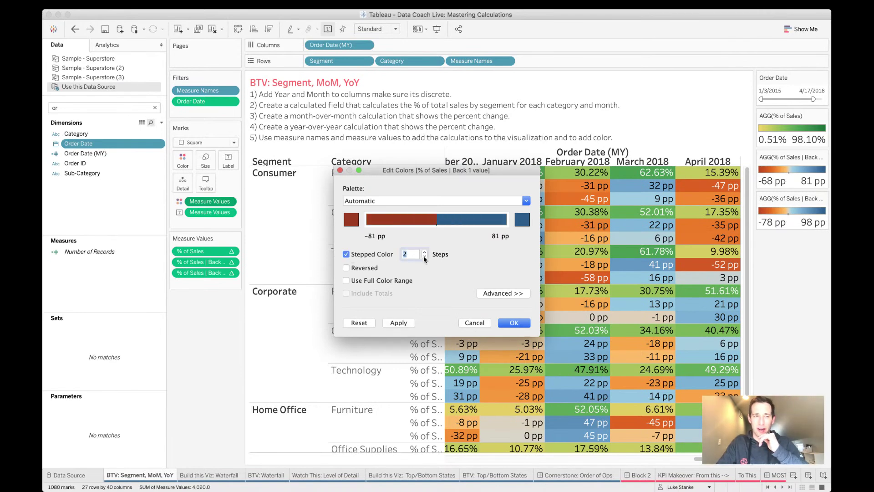
Step: Set the negative end color of the % of Sales | Back 1 value palette to white, hex FFFFFF
{"action": "left_click", "coordinate": [352, 223]}
{"action": "double_click", "coordinate": [702, 273]}
{"action": "type", "text": "FFFFFF"}
{"action": "key", "text": "Return"}
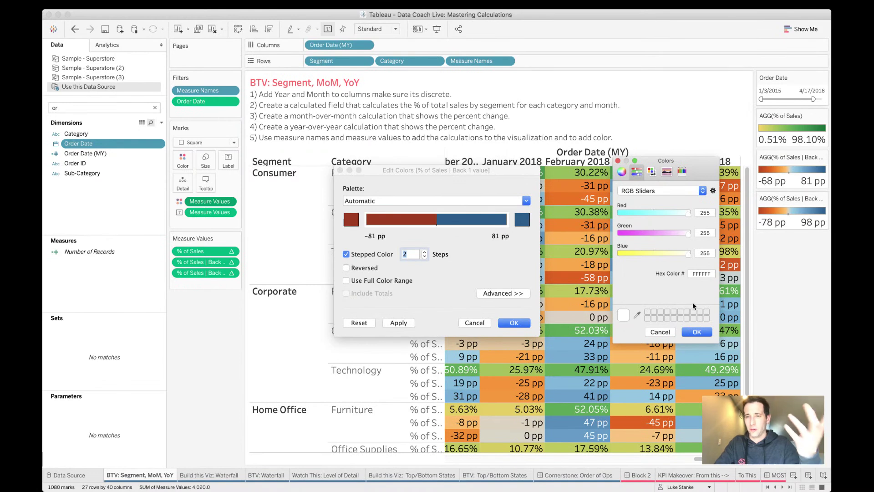
{"action": "left_click", "coordinate": [698, 332]}
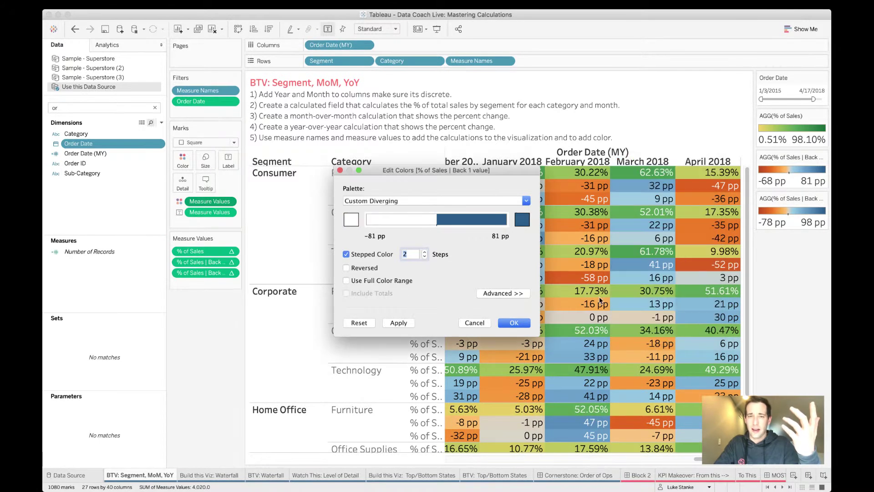
Step: Set the positive end color of the % of Sales | Back 1 value palette to white and accept the color settings
{"action": "left_click", "coordinate": [526, 222]}
{"action": "left_click", "coordinate": [701, 194]}
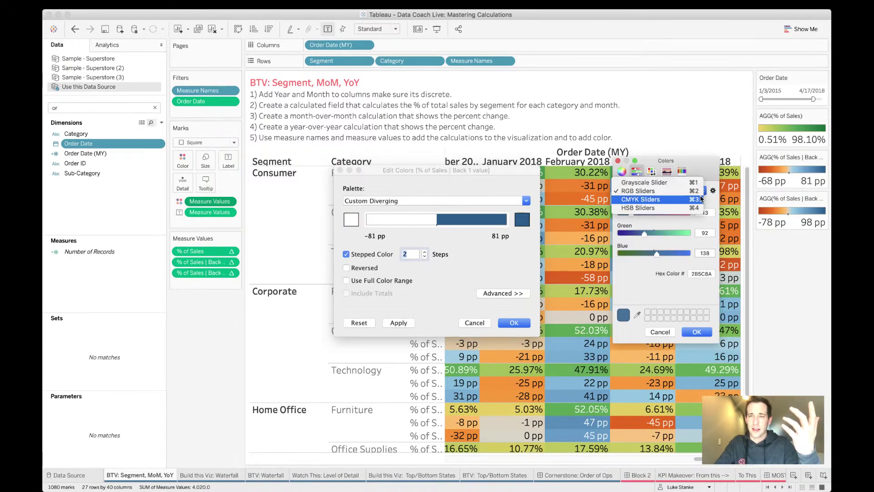
{"action": "left_click", "coordinate": [673, 173]}
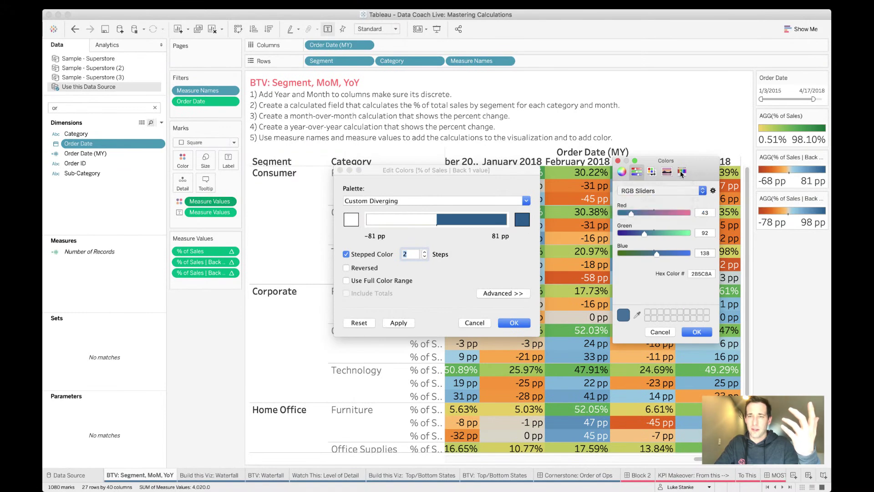
{"action": "left_click", "coordinate": [681, 171]}
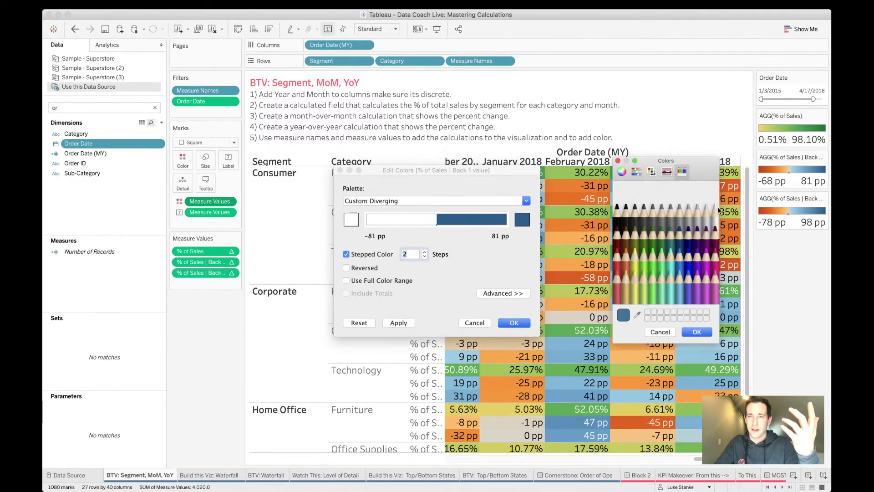
{"action": "left_click", "coordinate": [667, 171]}
{"action": "left_click", "coordinate": [651, 173]}
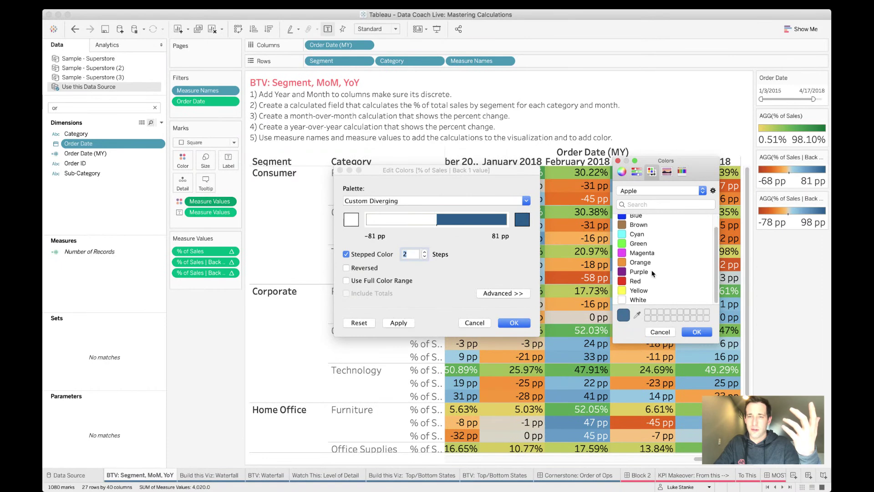
{"action": "left_click", "coordinate": [635, 299]}
{"action": "left_click", "coordinate": [697, 331]}
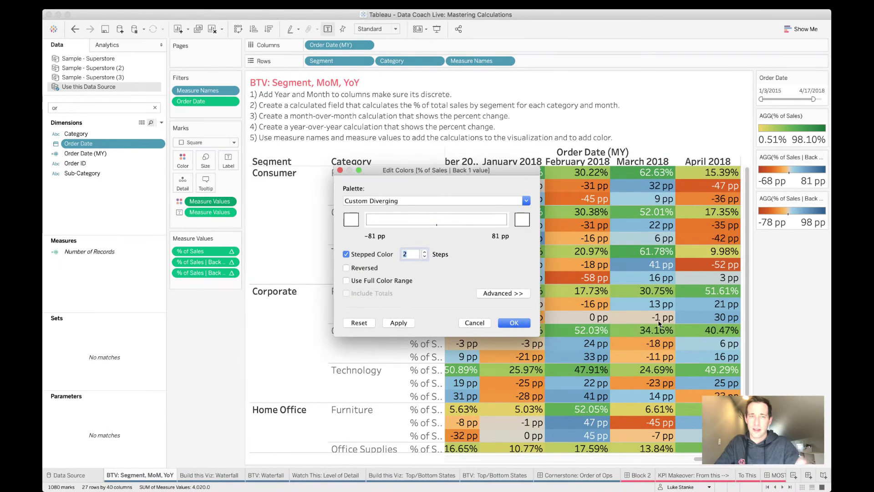
{"action": "left_click", "coordinate": [514, 322]}
{"action": "left_click_drag", "start_coordinate": [514, 321], "coordinate": [710, 175]}
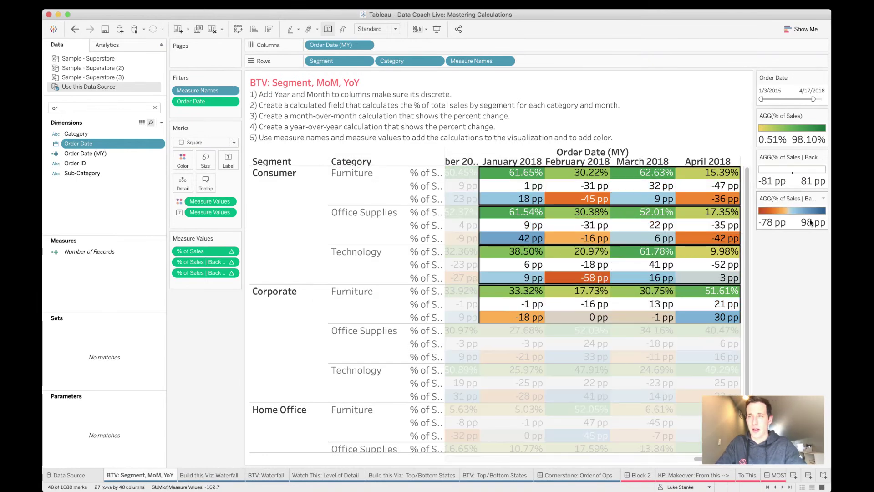
Step: Use stepped color with 2 steps for the % of Sales | Back 12 values measure
{"action": "double_click", "coordinate": [793, 211]}
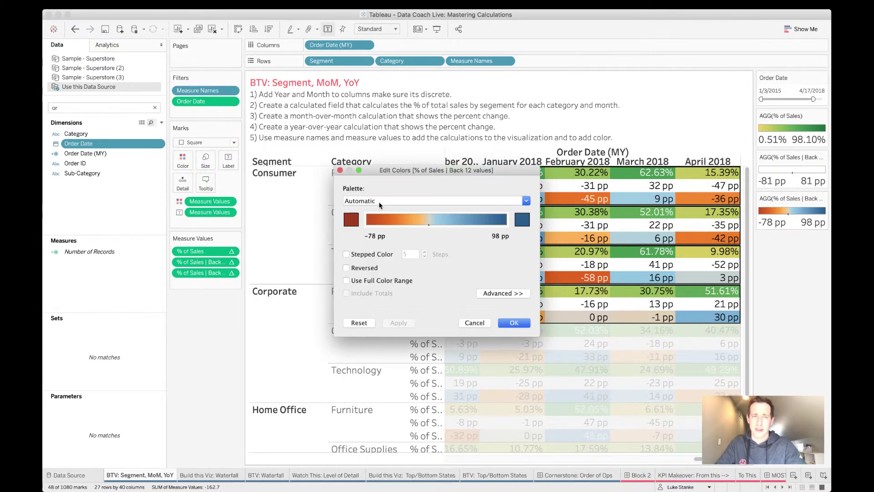
{"action": "left_click", "coordinate": [347, 254]}
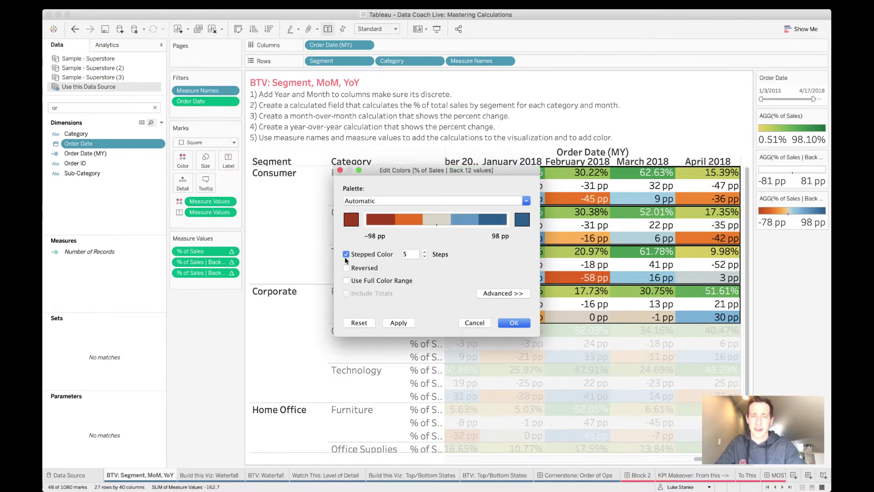
{"action": "double_click", "coordinate": [403, 255]}
{"action": "type", "text": "2"}
Step: Make both end colors of the % of Sales | Back 12 values palette white, accept them and clear the cell selection
{"action": "left_click", "coordinate": [351, 220]}
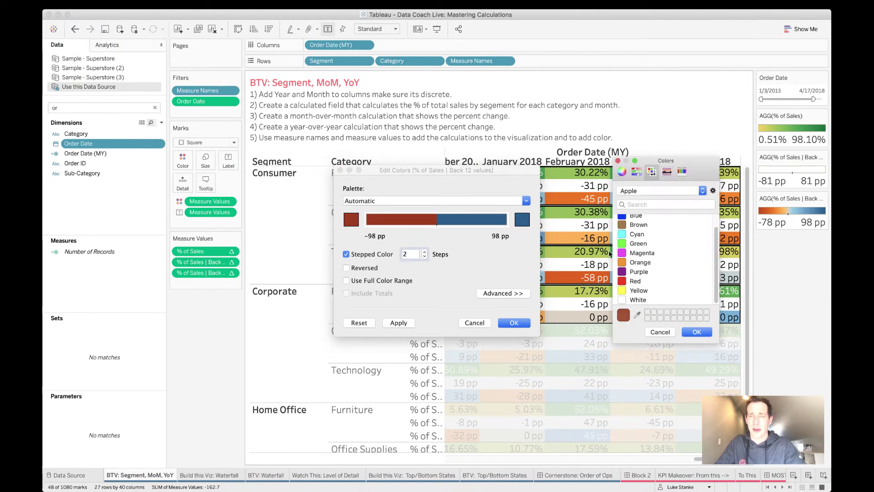
{"action": "left_click", "coordinate": [638, 300]}
{"action": "left_click", "coordinate": [693, 334]}
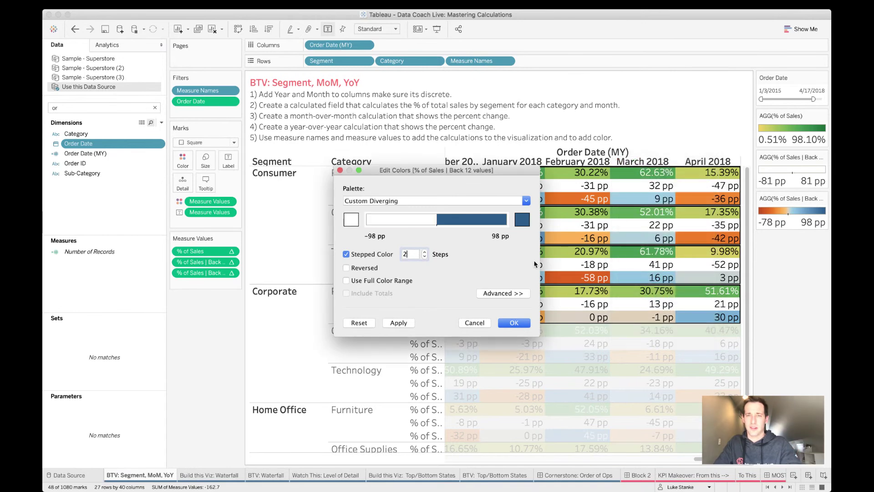
{"action": "left_click", "coordinate": [523, 220]}
{"action": "left_click", "coordinate": [642, 302]}
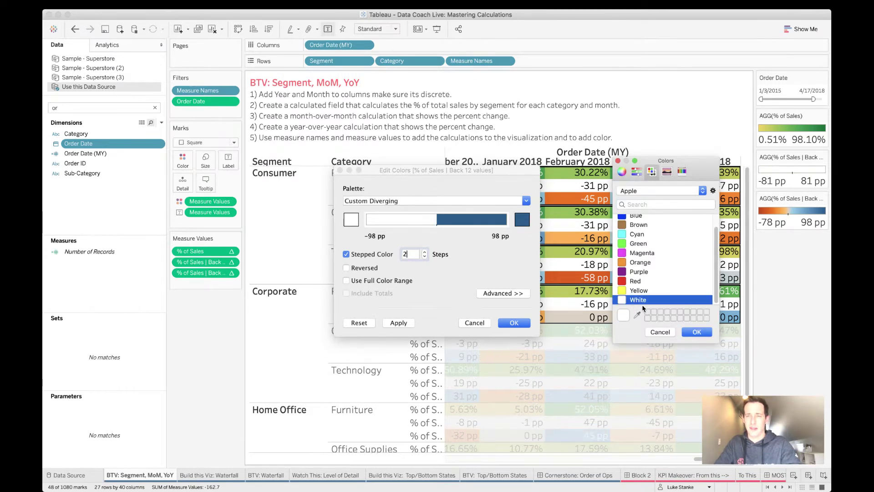
{"action": "left_click", "coordinate": [691, 331]}
{"action": "left_click", "coordinate": [514, 322]}
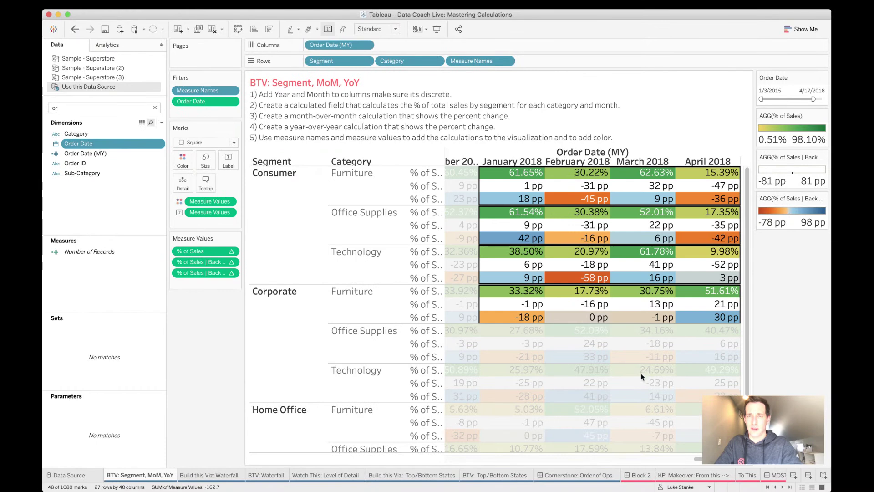
{"action": "key", "text": "Escape"}
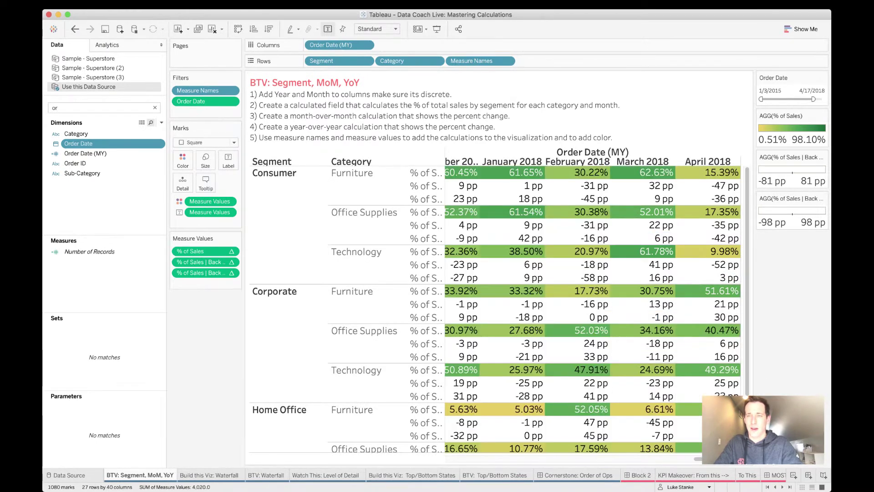
Step: Widen the measure names column of the table so its row labels have more room
{"action": "mouse_move", "coordinate": [683, 336]}
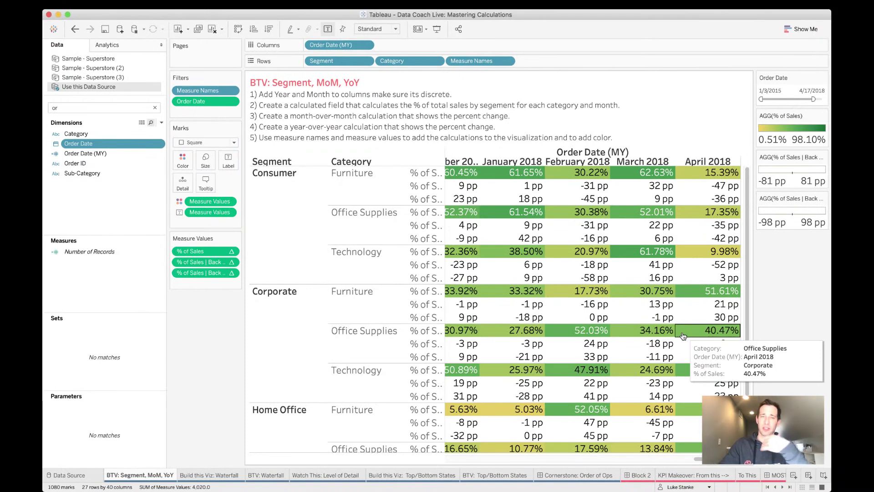
{"action": "mouse_move", "coordinate": [446, 199]}
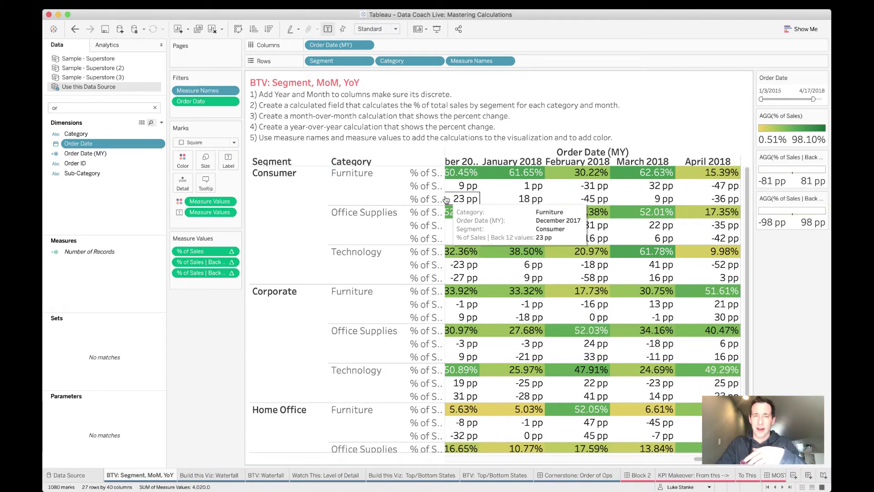
{"action": "left_click_drag", "start_coordinate": [446, 200], "coordinate": [477, 199]}
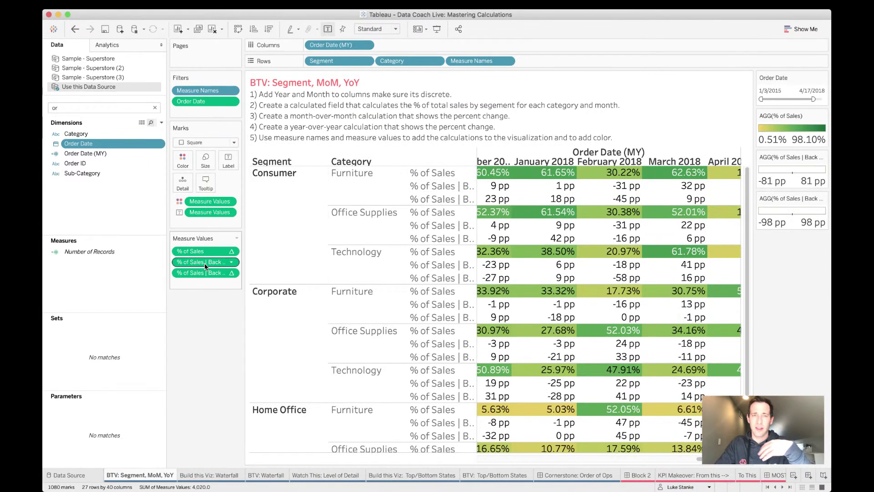
Step: Give the % of Sales | Back 1 value row label the alias MoM and place it directly below % of Sales
{"action": "right_click", "coordinate": [441, 188]}
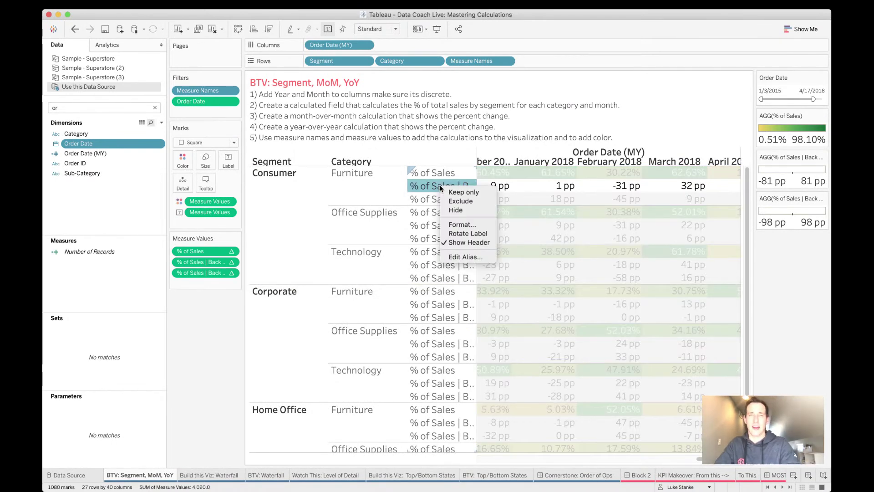
{"action": "left_click", "coordinate": [464, 257]}
{"action": "type", "text": "Mom"}
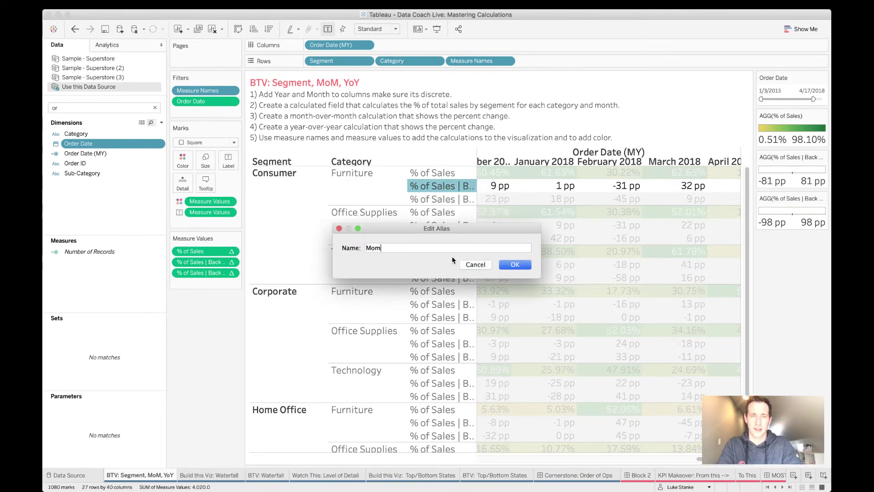
{"action": "key", "text": "Return"}
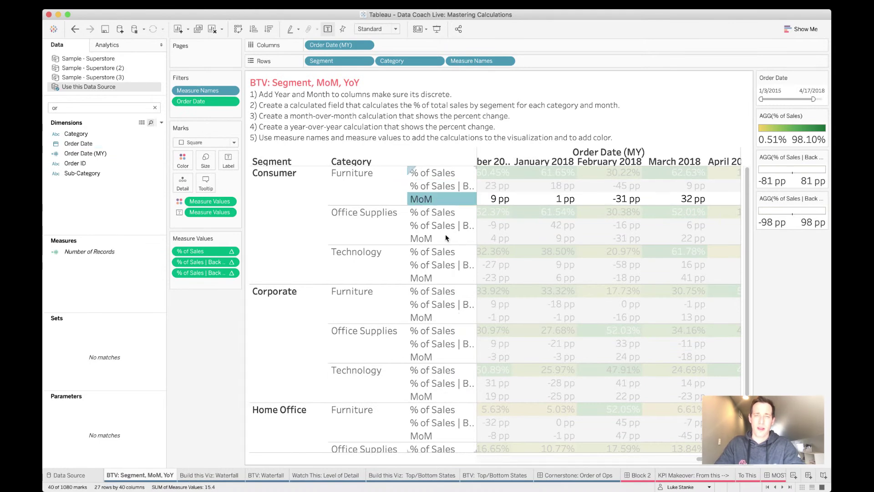
{"action": "left_click_drag", "start_coordinate": [437, 196], "coordinate": [440, 189]}
Step: Give the % of Sales | Back 12 values row label the alias YoY and clear the selection
{"action": "right_click", "coordinate": [431, 199]}
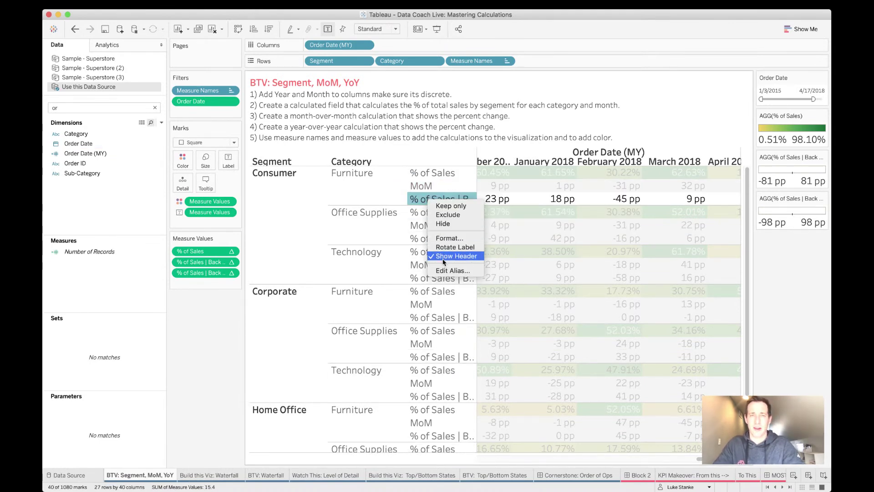
{"action": "left_click", "coordinate": [442, 272]}
{"action": "type", "text": "YoY"}
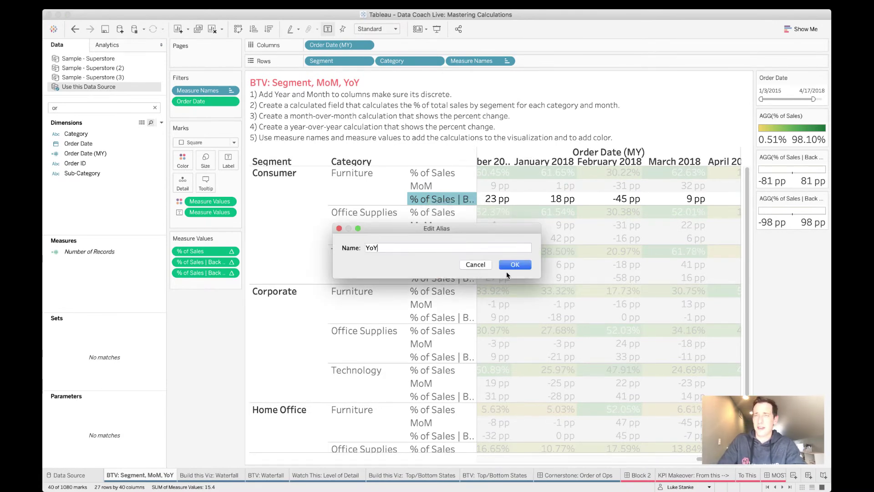
{"action": "left_click", "coordinate": [512, 266]}
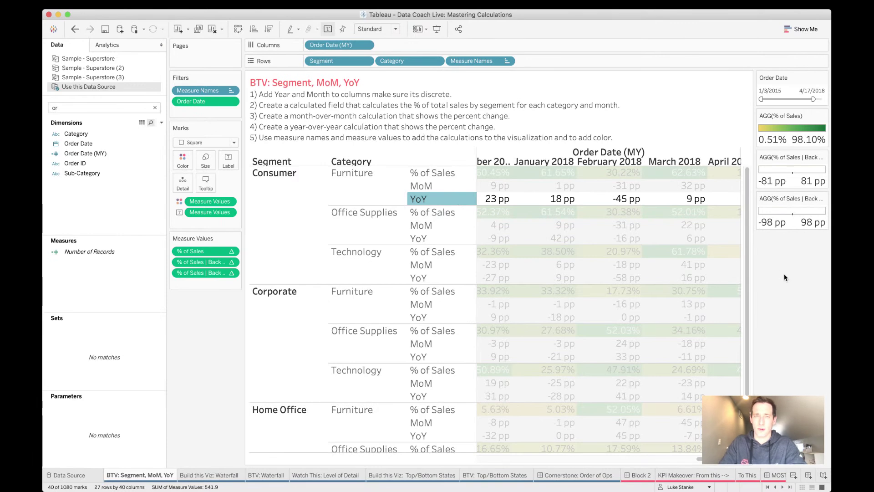
{"action": "left_click", "coordinate": [784, 275]}
{"action": "scroll", "coordinate": [699, 457], "scroll_direction": "right", "scroll_amount": 2}
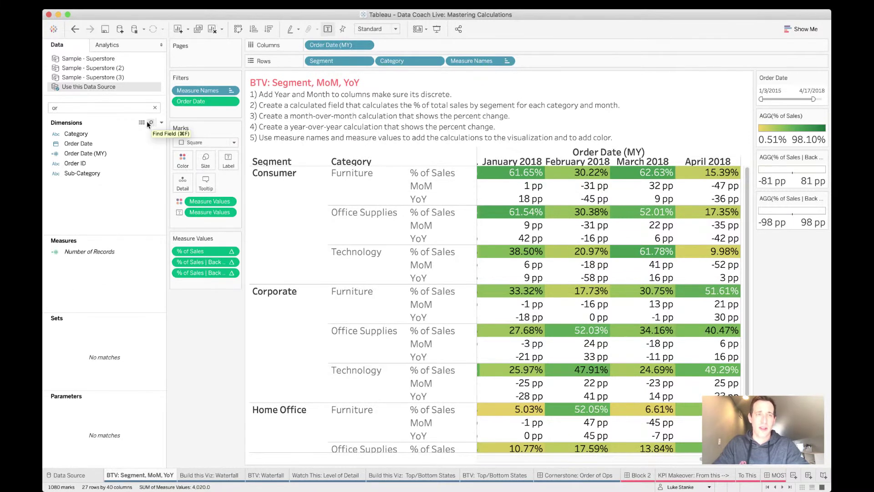
Step: Create a calculated field named Order Date | Max with the formula {MAX([Order Date])}
{"action": "left_click", "coordinate": [161, 122]}
{"action": "left_click", "coordinate": [158, 144]}
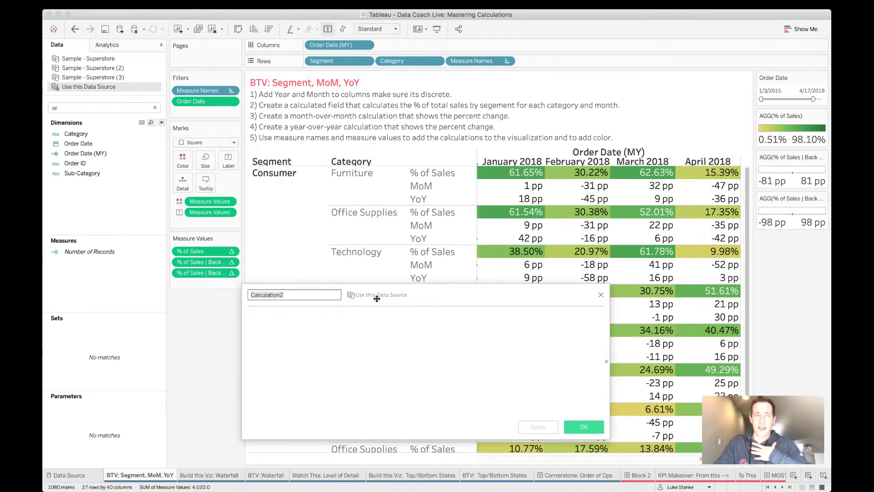
{"action": "key", "text": "BackSpace"}
{"action": "type", "text": "Order Date | Max"}
{"action": "key", "text": "Tab"}
{"action": "type", "text": "{"}
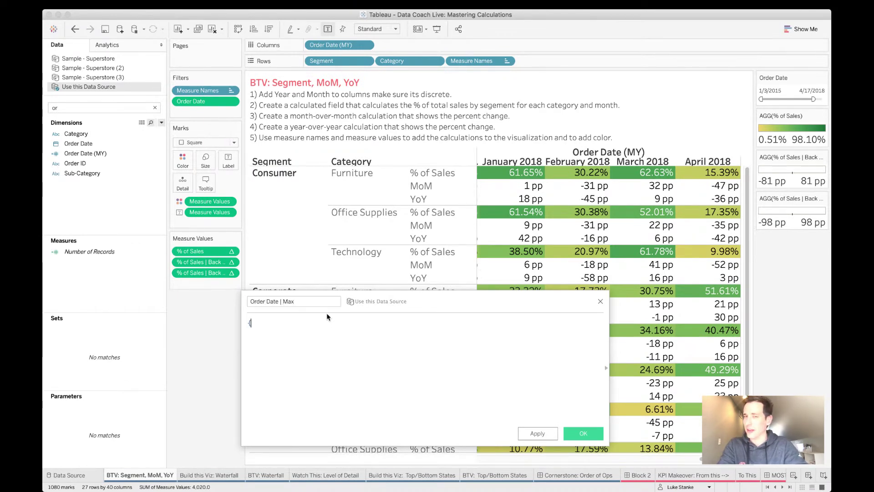
{"action": "type", "text": "MAX(Or"}
{"action": "key", "text": "Down"}
{"action": "key", "text": "Return"}
{"action": "type", "text": ")}"}
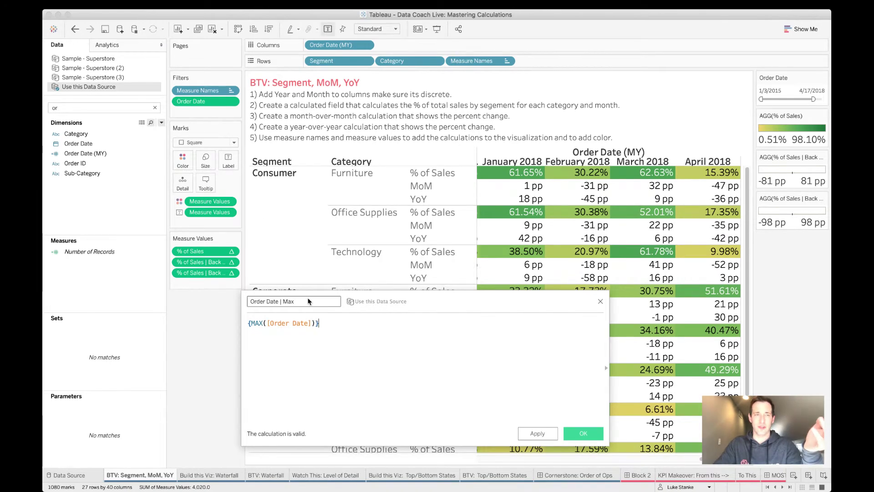
Step: Add the Order Date filter to context and save the Order Date | Max calculation
{"action": "right_click", "coordinate": [200, 103]}
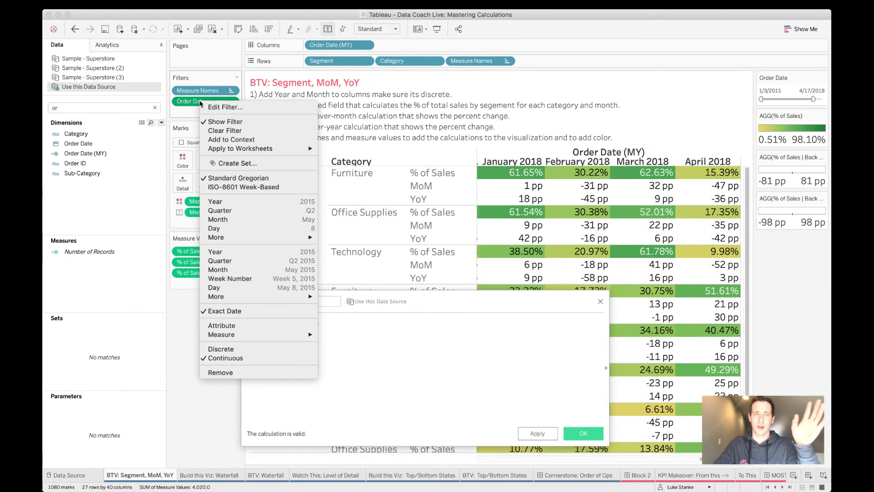
{"action": "left_click", "coordinate": [217, 139]}
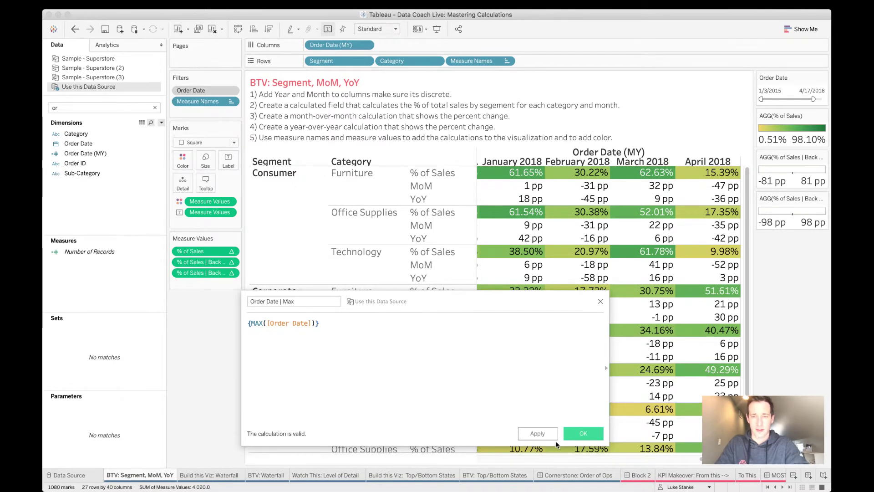
{"action": "left_click", "coordinate": [583, 434]}
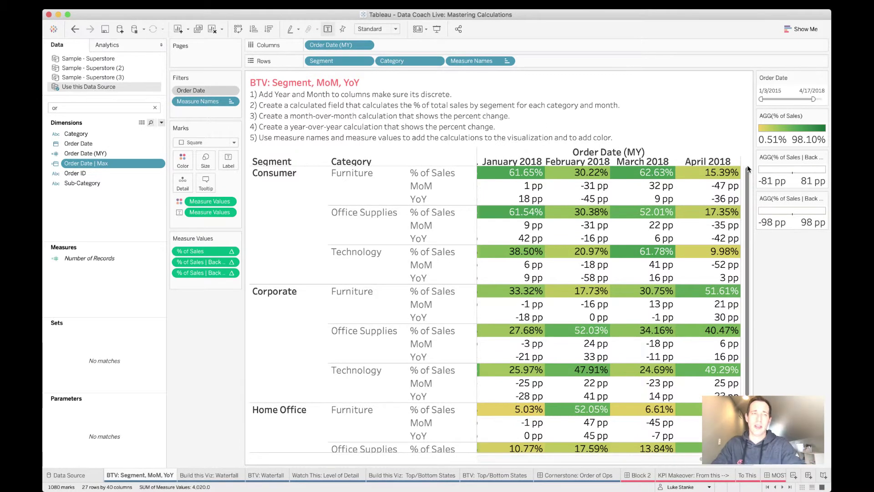
Step: Begin another calculated field whose formula starts with [Order Date] <
{"action": "left_click", "coordinate": [161, 123]}
{"action": "left_click", "coordinate": [151, 135]}
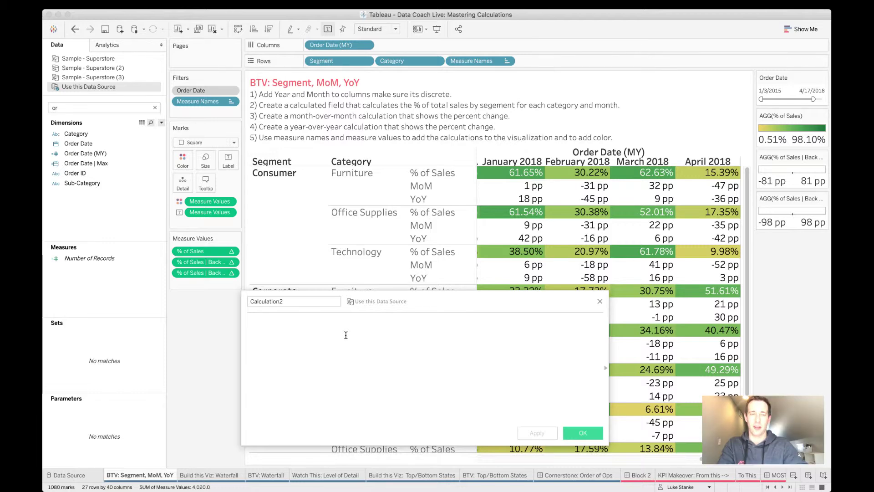
{"action": "type", "text": "ORd"}
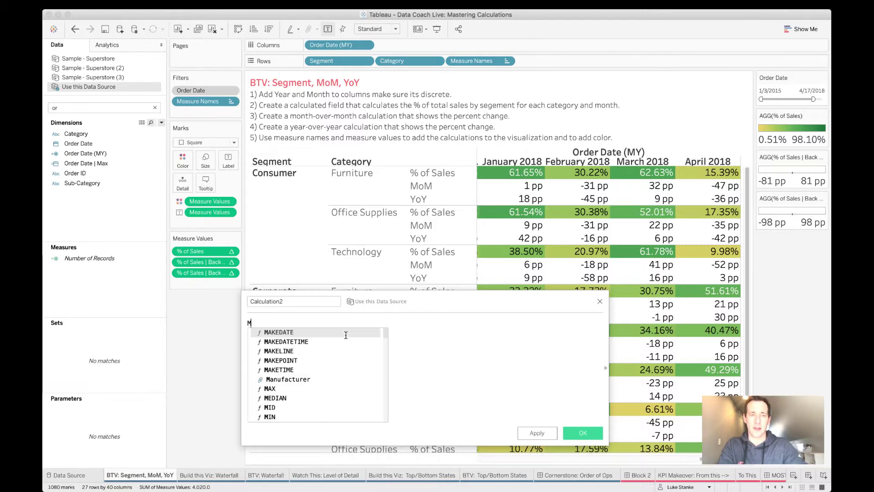
{"action": "key", "text": "Return"}
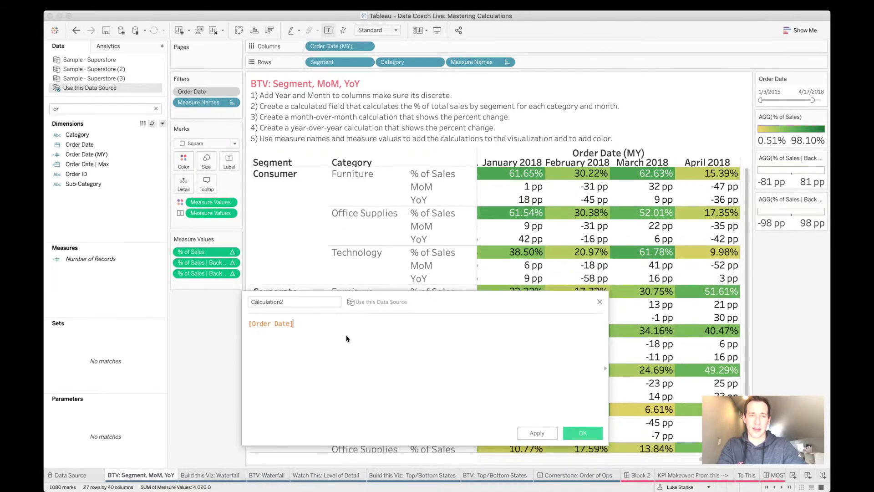
{"action": "type", "text": "<"}
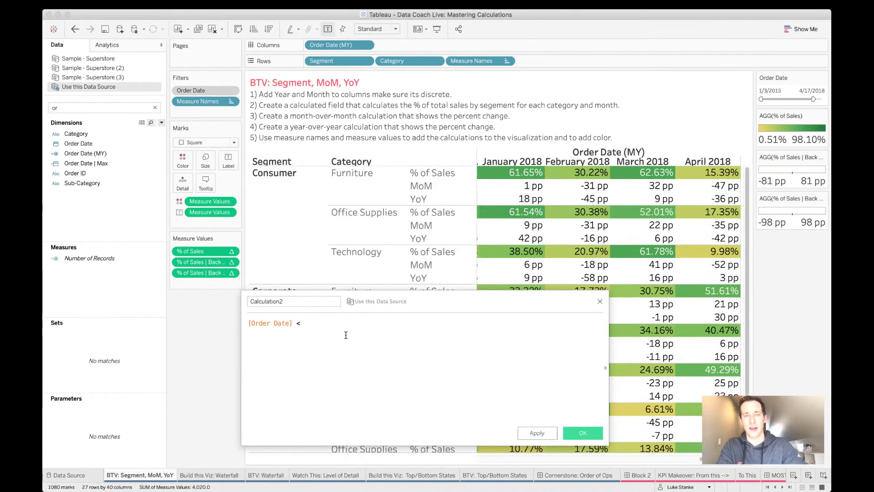
Step: Add a DATETRUNC function with "month" as its date part after the less-than sign
{"action": "type", "text": " DATET"}
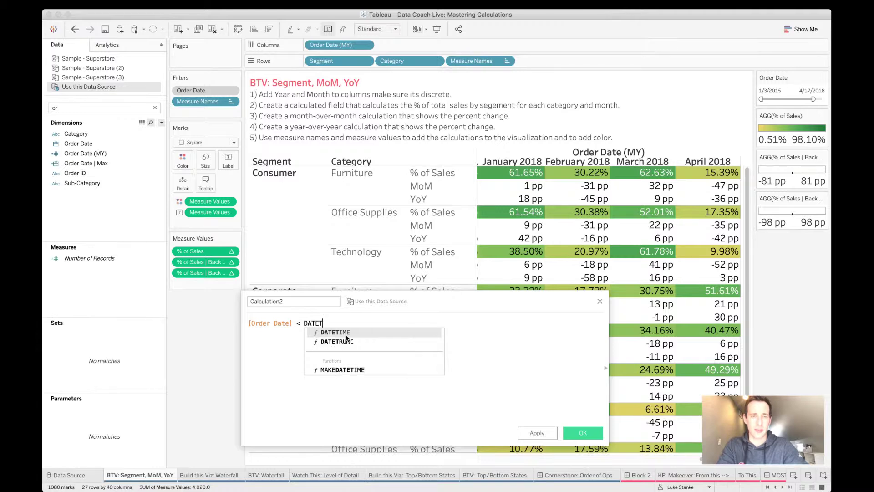
{"action": "key", "text": "Left"}
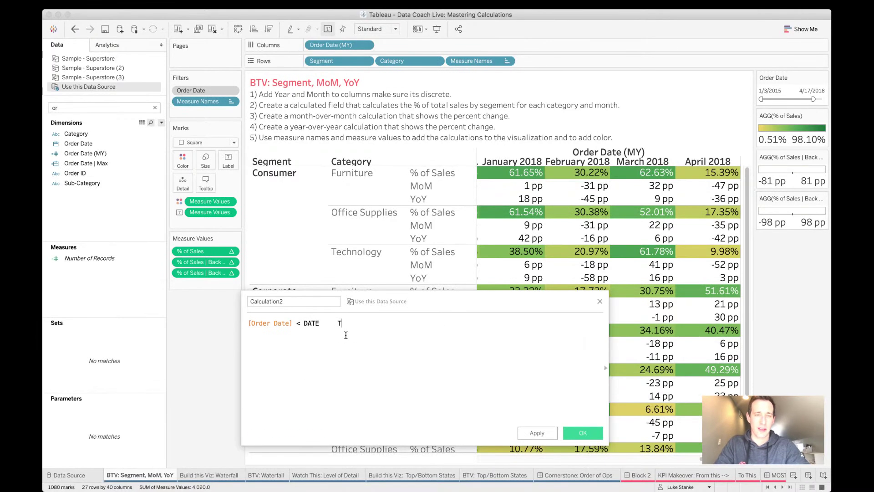
{"action": "key", "text": "BackSpace"}
{"action": "key", "text": "BackSpace"}
{"action": "key", "text": "BackSpace"}
{"action": "key", "text": "BackSpace"}
{"action": "key", "text": "BackSpace"}
{"action": "key", "text": "BackSpace"}
{"action": "type", "text": "TR"}
{"action": "key", "text": "Return"}
{"action": "type", "text": "'"}
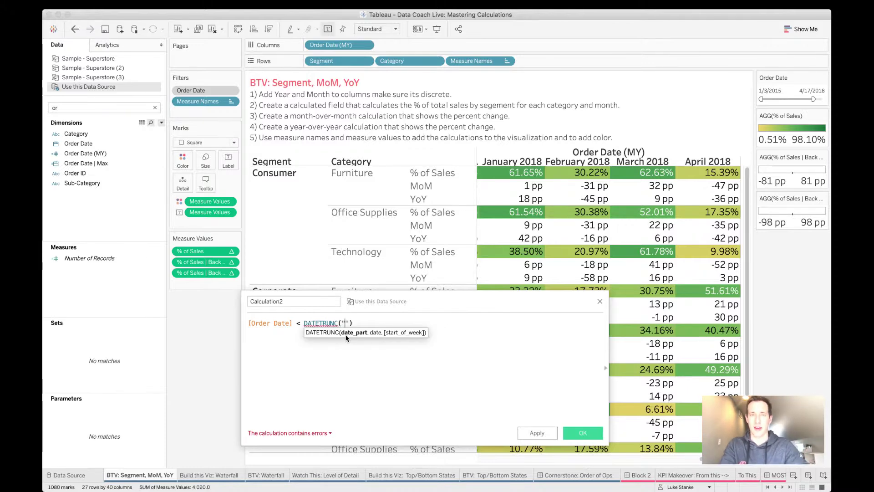
{"action": "type", "text": "month"}
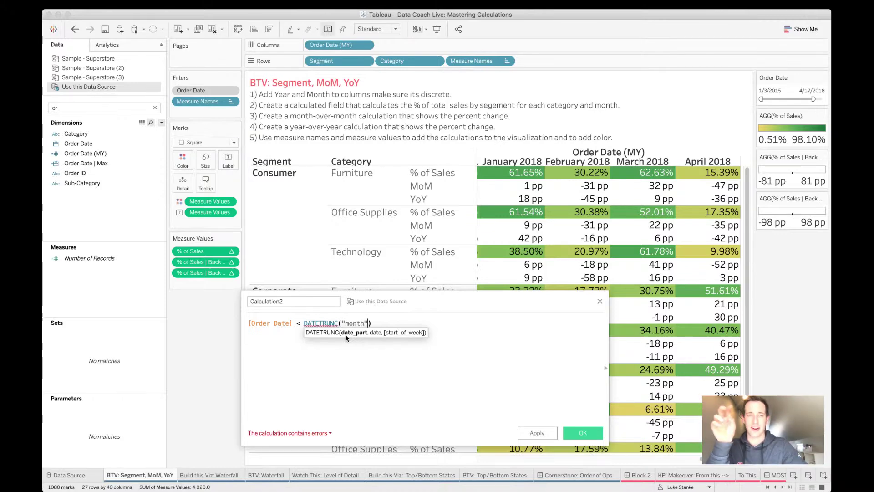
{"action": "type", "text": "\", "}
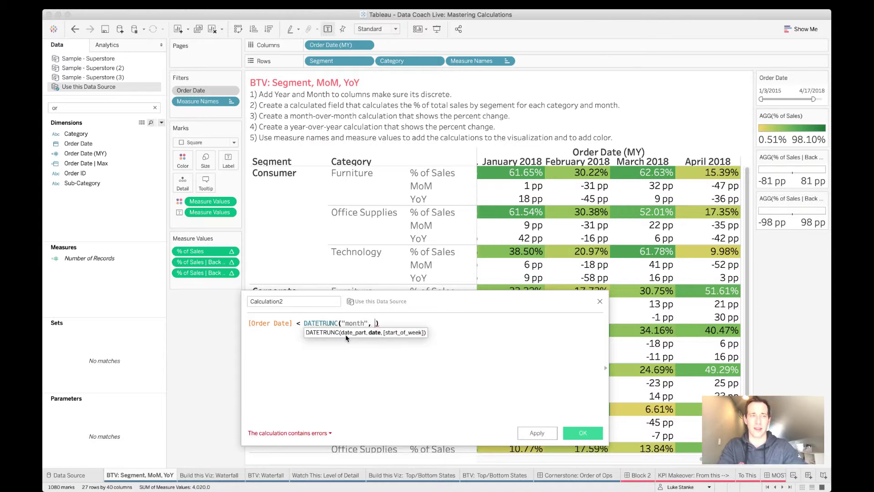
Step: Use [Order Date | Max] as the date argument of the DATETRUNC function
{"action": "type", "text": "[or"}
{"action": "key", "text": "Down"}
{"action": "key", "text": "Down"}
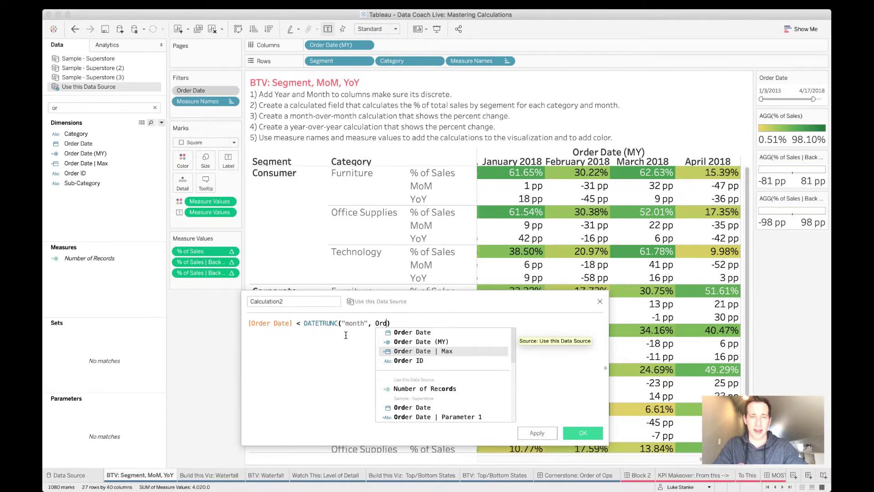
{"action": "key", "text": "Return"}
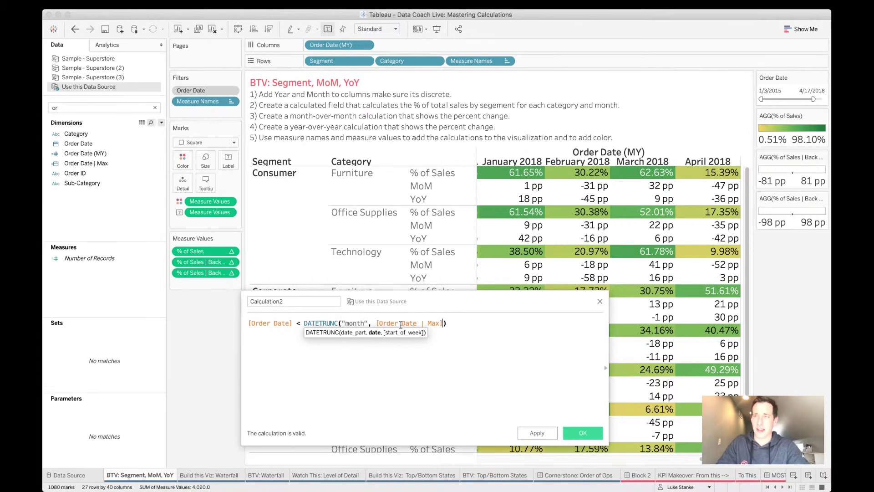
Step: Try week and year as the date part of DATETRUNC and return it to month
{"action": "double_click", "coordinate": [319, 324]}
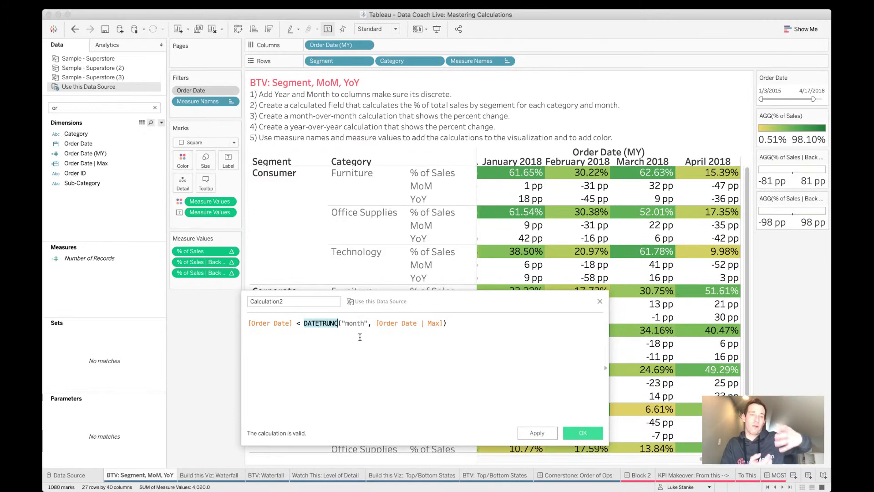
{"action": "double_click", "coordinate": [356, 323]}
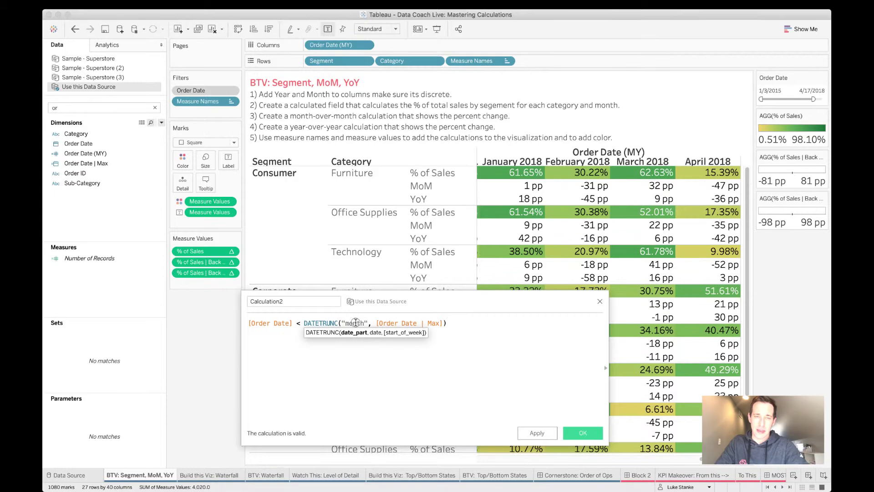
{"action": "type", "text": "wee"}
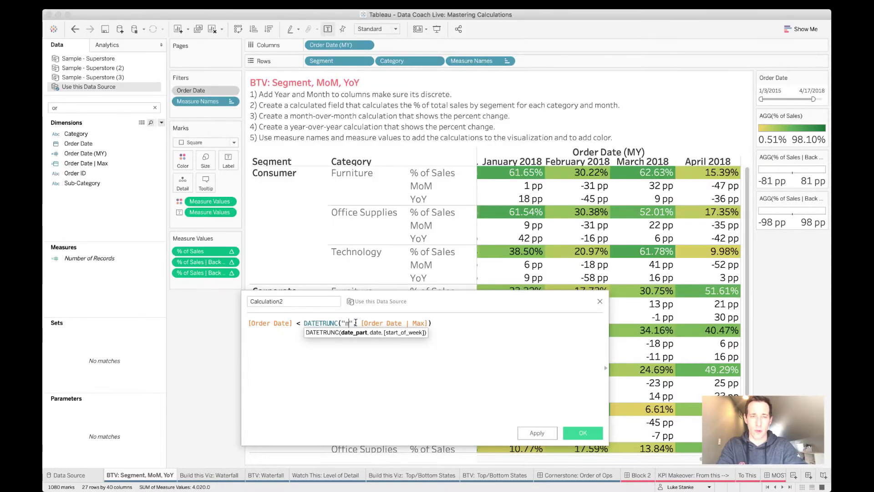
{"action": "type", "text": "k"}
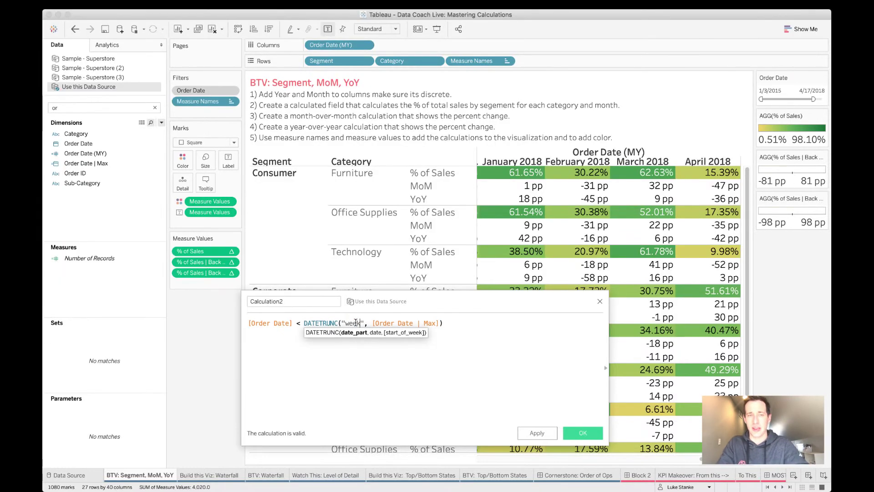
{"action": "double_click", "coordinate": [356, 323]}
{"action": "type", "text": "year"}
{"action": "double_click", "coordinate": [356, 322]}
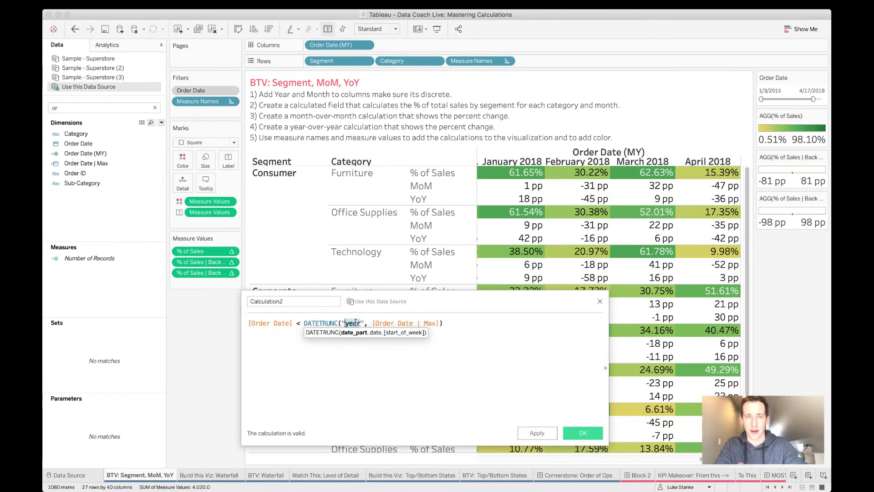
{"action": "type", "text": "month"}
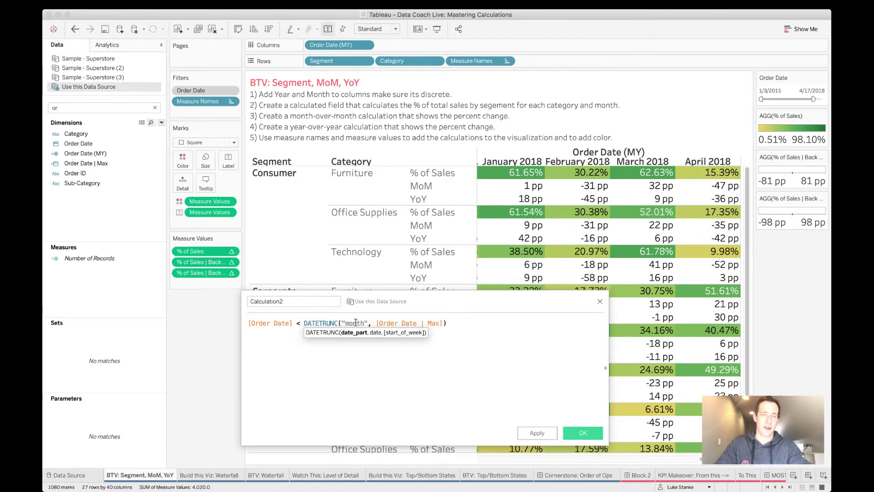
Step: Name the calculated field Full Months | TF and save it
{"action": "double_click", "coordinate": [297, 301]}
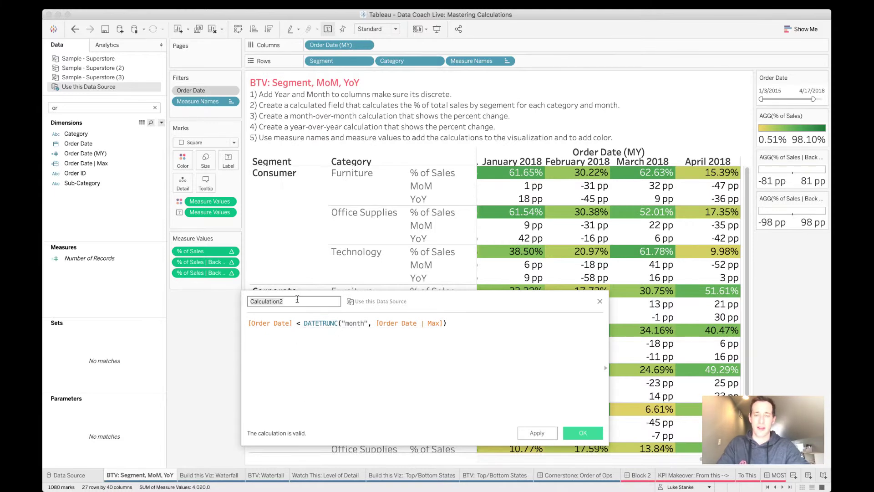
{"action": "type", "text": "Full Months | TF"}
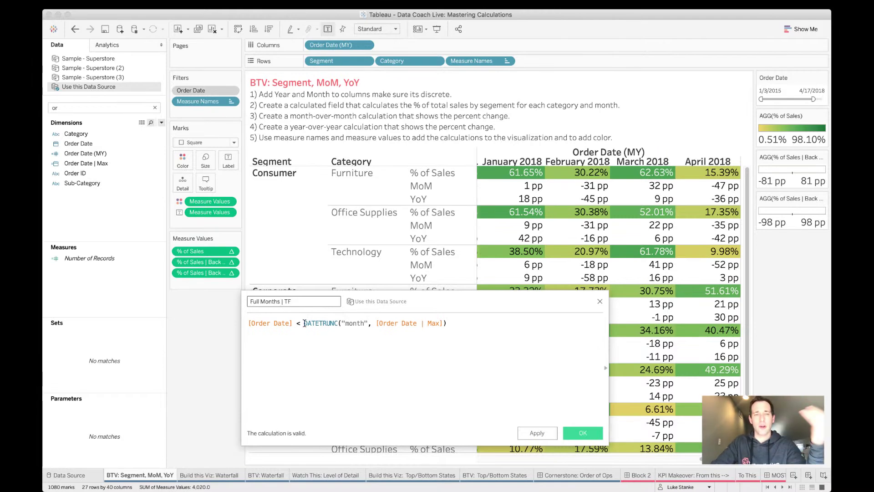
{"action": "left_click", "coordinate": [581, 435]}
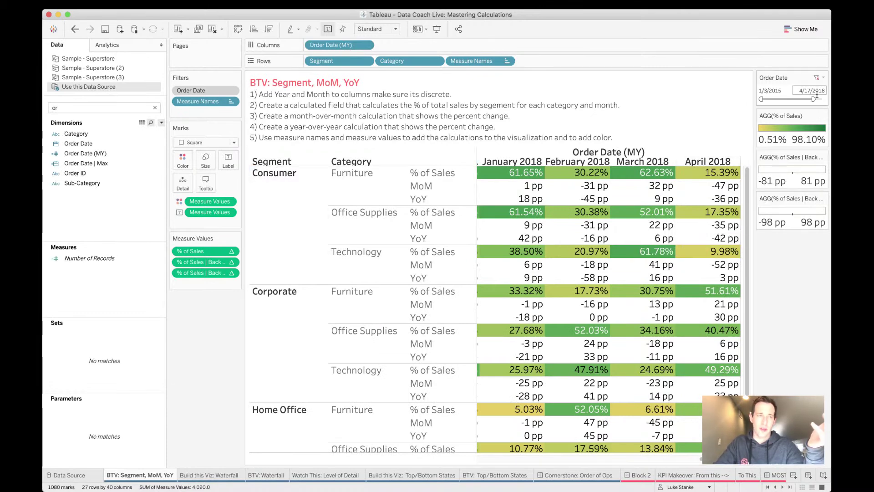
Step: Search the fields for full and filter the view to Full Months | TF values that are True
{"action": "left_click", "coordinate": [97, 108]}
{"action": "key", "text": "BackSpace"}
{"action": "key", "text": "BackSpace"}
{"action": "type", "text": "full"}
{"action": "left_click_drag", "start_coordinate": [85, 134], "coordinate": [200, 114]}
{"action": "left_click", "coordinate": [341, 182]}
{"action": "key", "text": "Return"}
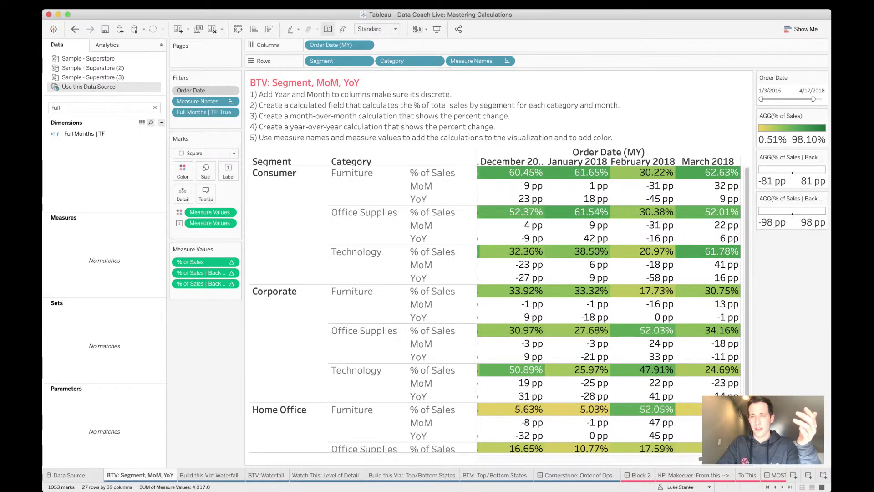
Step: Add an ad hoc LAST() calculation to Columns after Order Date (MY) and make it discrete
{"action": "mouse_move", "coordinate": [719, 464]}
{"action": "left_mouse_down"}
{"action": "mouse_move", "coordinate": [469, 459]}
{"action": "mouse_move", "coordinate": [710, 460]}
{"action": "left_mouse_up"}
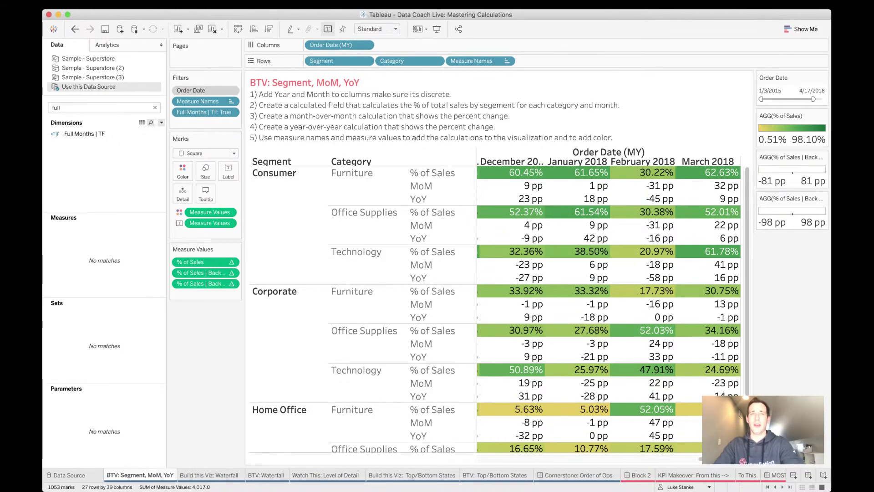
{"action": "double_click", "coordinate": [389, 41]}
{"action": "type", "text": "M"}
{"action": "key", "text": "BackSpace"}
{"action": "type", "text": "LAST()"}
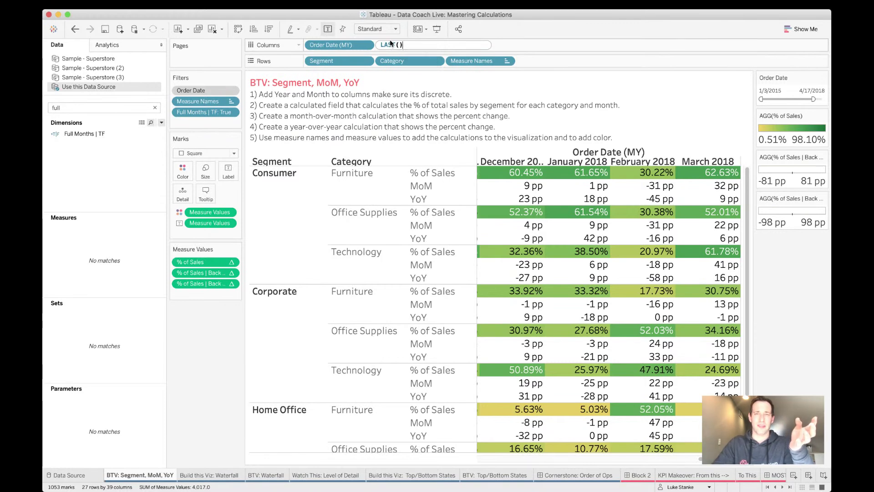
{"action": "key", "text": "Return"}
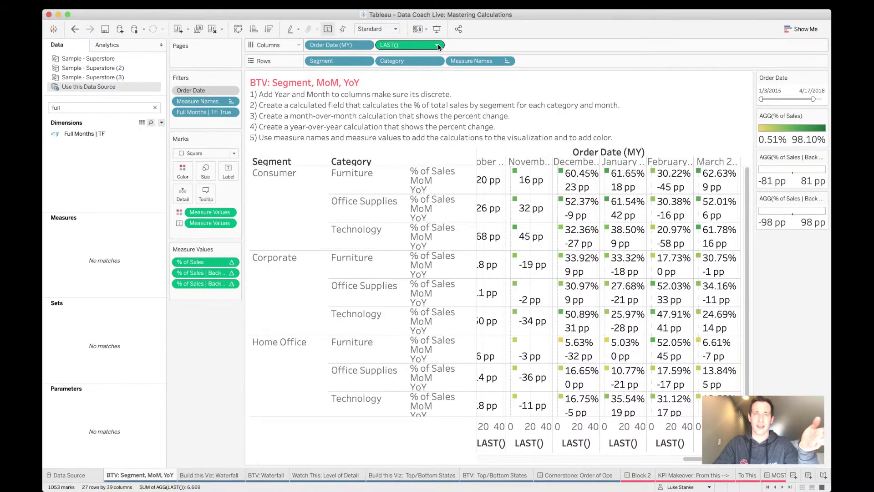
{"action": "left_click", "coordinate": [437, 45]}
{"action": "left_click", "coordinate": [428, 133]}
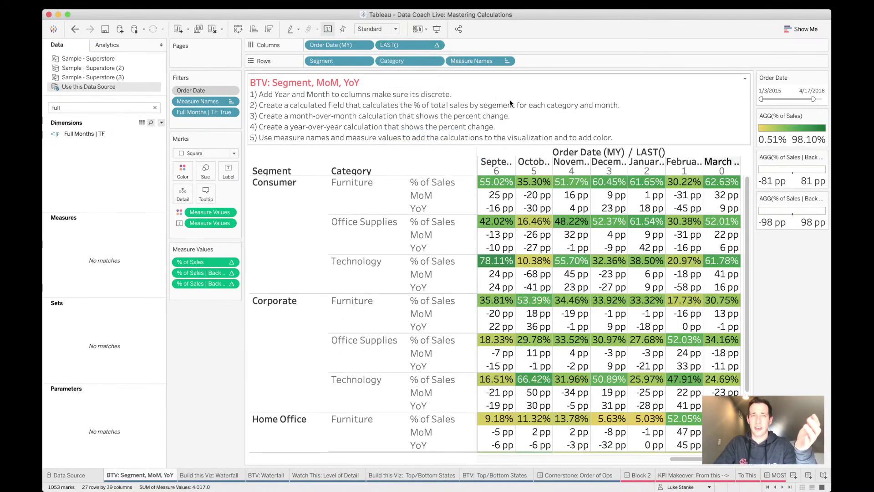
Step: Try placing LAST() ahead of Order Date (MY) on Columns, look through the indexed months, and undo the move
{"action": "left_click_drag", "start_coordinate": [401, 45], "coordinate": [310, 50]}
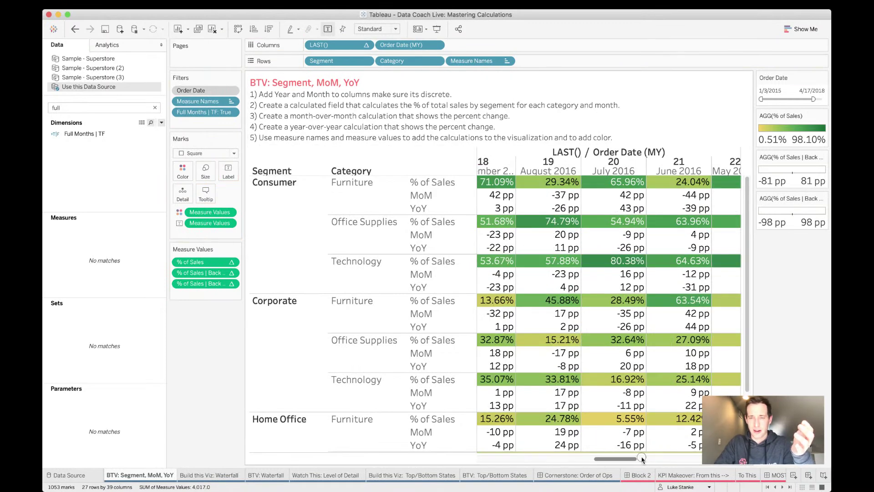
{"action": "scroll", "coordinate": [560, 460], "scroll_direction": "right", "scroll_amount": 10}
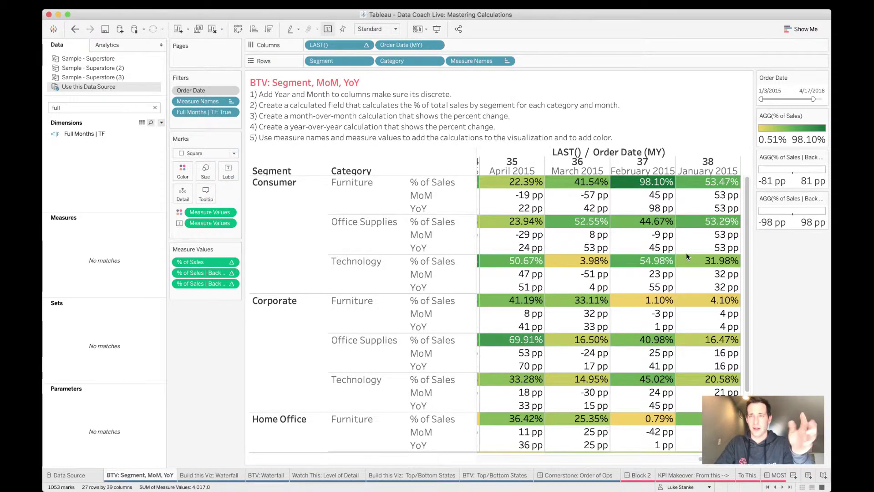
{"action": "left_click_drag", "start_coordinate": [628, 152], "coordinate": [518, 143]}
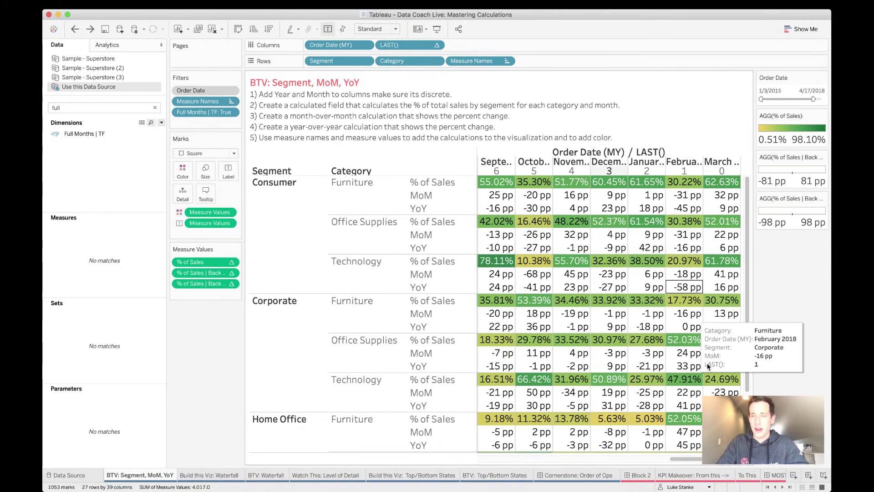
{"action": "scroll", "coordinate": [716, 463], "scroll_direction": "left", "scroll_amount": 5}
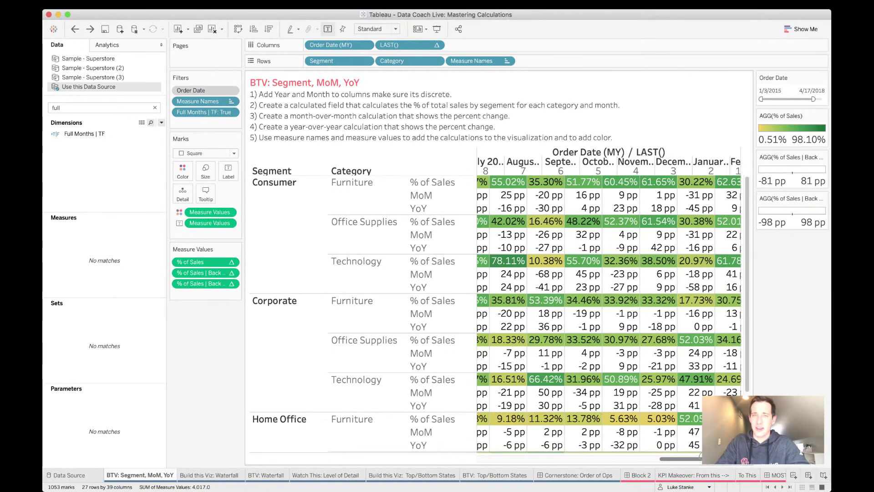
Step: Check the LAST() index across the months and change the calculation on Columns to LAST() <= 12
{"action": "scroll", "coordinate": [716, 464], "scroll_direction": "right", "scroll_amount": 5}
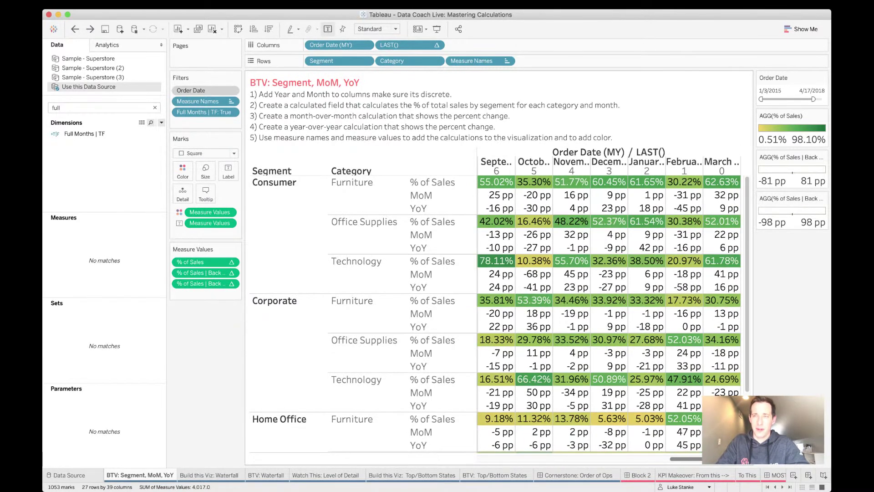
{"action": "scroll", "coordinate": [671, 444], "scroll_direction": "left", "scroll_amount": 7}
{"action": "scroll", "coordinate": [670, 444], "scroll_direction": "left", "scroll_amount": 1}
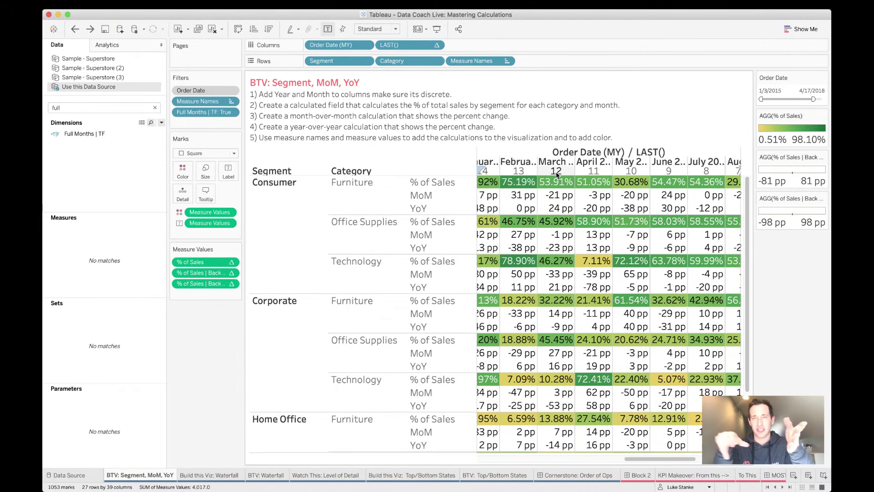
{"action": "double_click", "coordinate": [402, 45]}
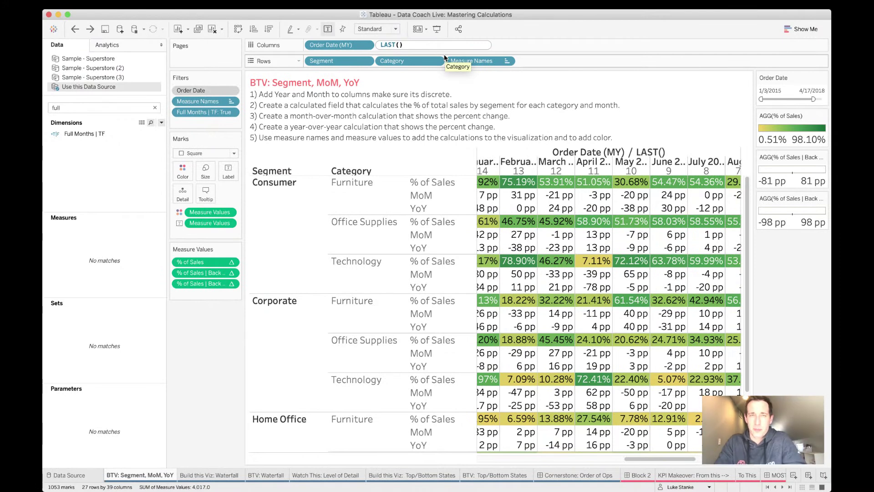
{"action": "type", "text": "<"}
{"action": "key", "text": "BackSpace"}
{"action": "type", "text": "<= 12"}
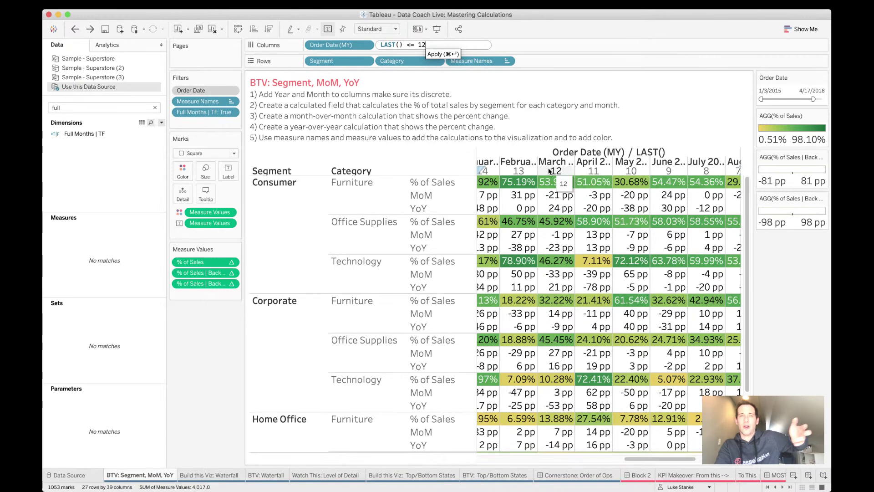
{"action": "key", "text": "Return"}
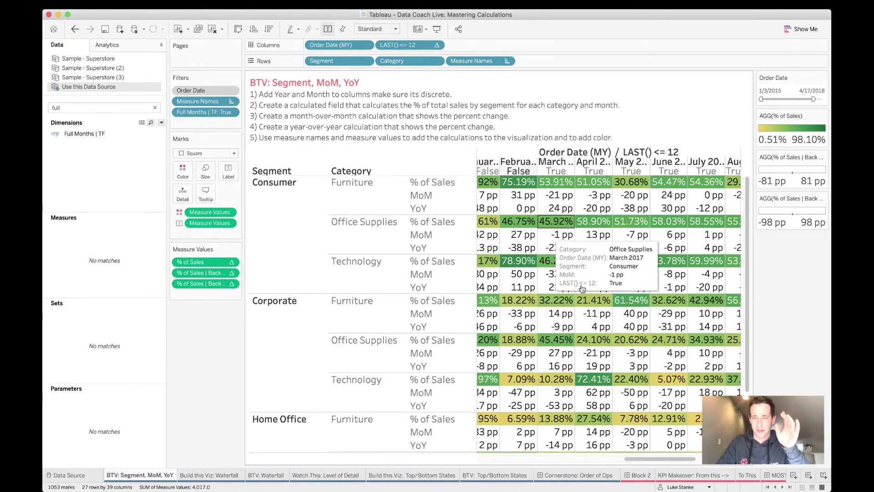
Step: Try filtering the view to LAST() <= 12 values that are True, and return the calculation to Columns
{"action": "scroll", "coordinate": [643, 468], "scroll_direction": "right", "scroll_amount": 10}
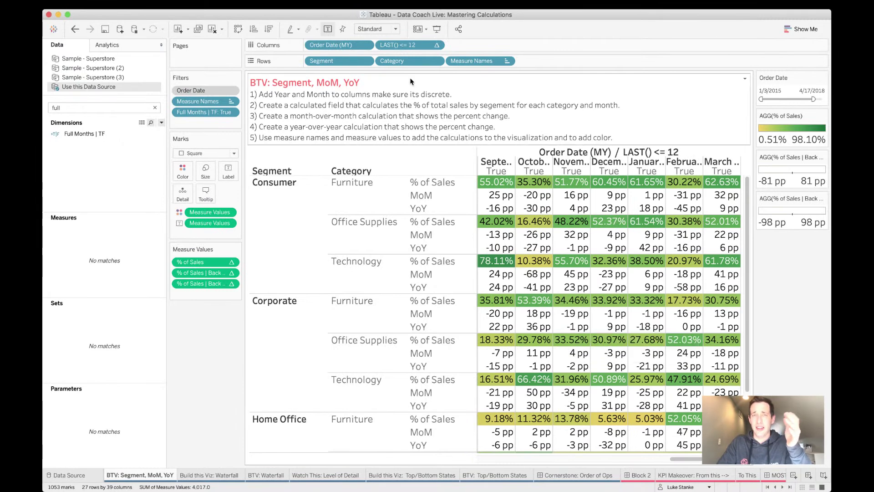
{"action": "left_click_drag", "start_coordinate": [411, 46], "coordinate": [230, 128]}
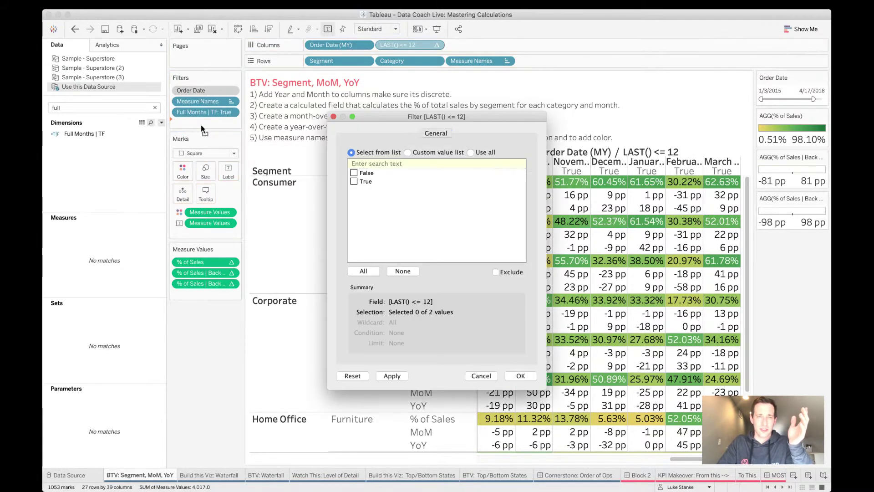
{"action": "left_click", "coordinate": [522, 376]}
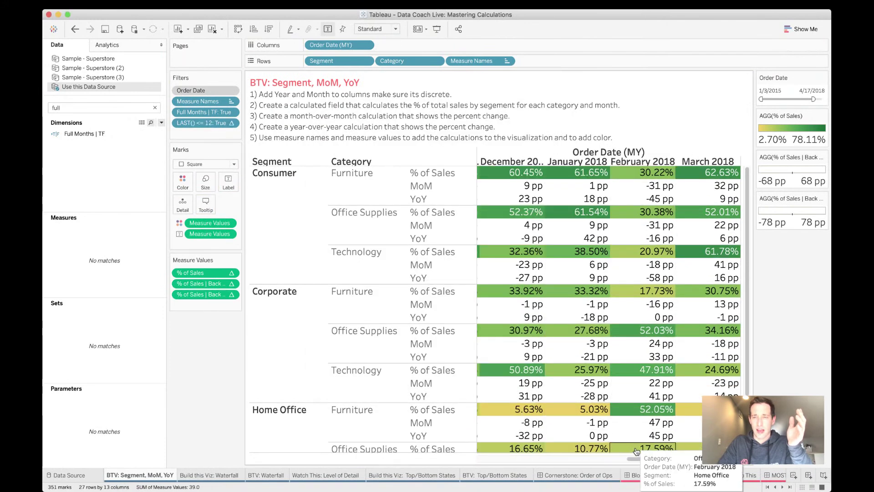
{"action": "mouse_move", "coordinate": [637, 458]}
{"action": "left_mouse_down"}
{"action": "mouse_move", "coordinate": [506, 461]}
{"action": "mouse_move", "coordinate": [636, 460]}
{"action": "left_mouse_up"}
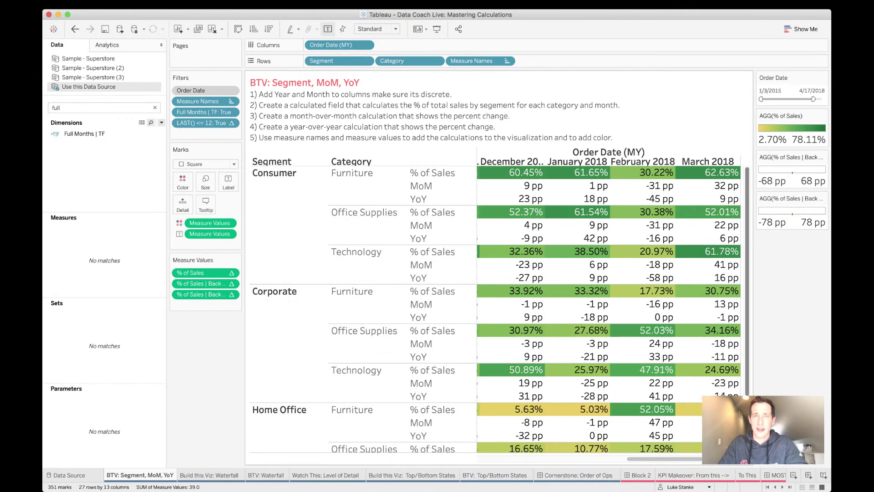
{"action": "left_click_drag", "start_coordinate": [205, 123], "coordinate": [408, 45]}
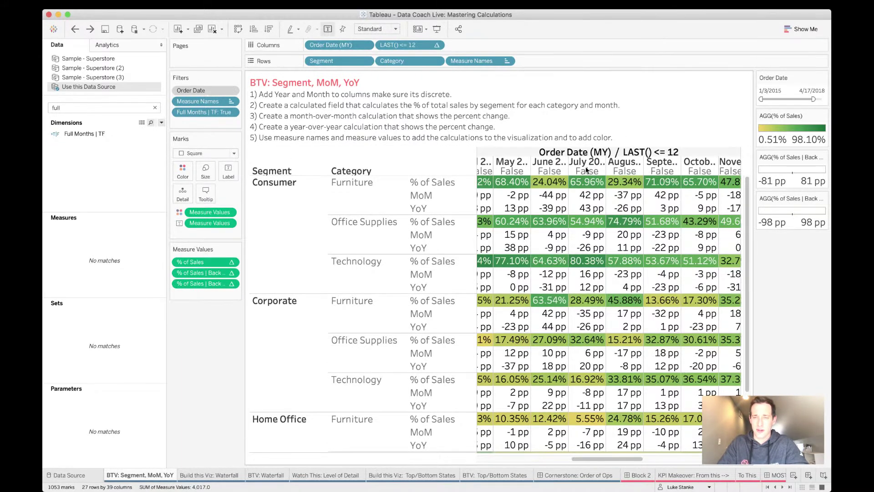
Step: Try hiding the False months of LAST() <= 12, and go back to the unhidden table with that calculation on Columns
{"action": "left_click_drag", "start_coordinate": [608, 460], "coordinate": [745, 470]}
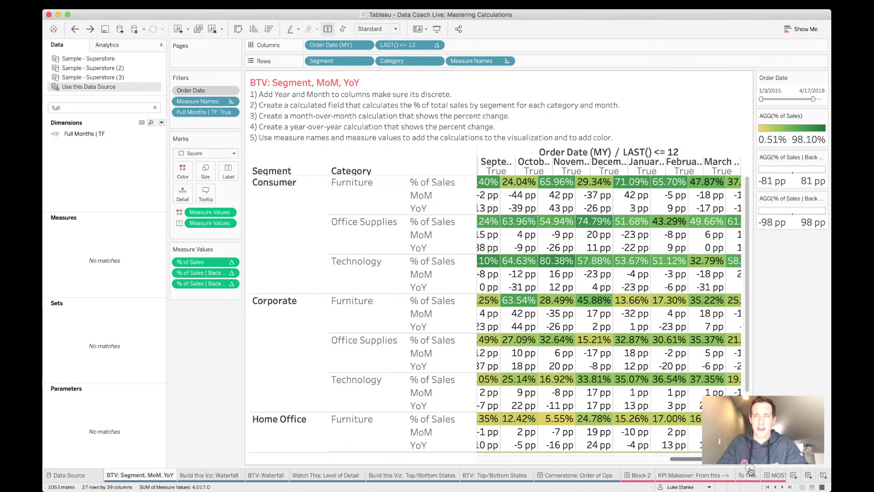
{"action": "right_click", "coordinate": [643, 172]}
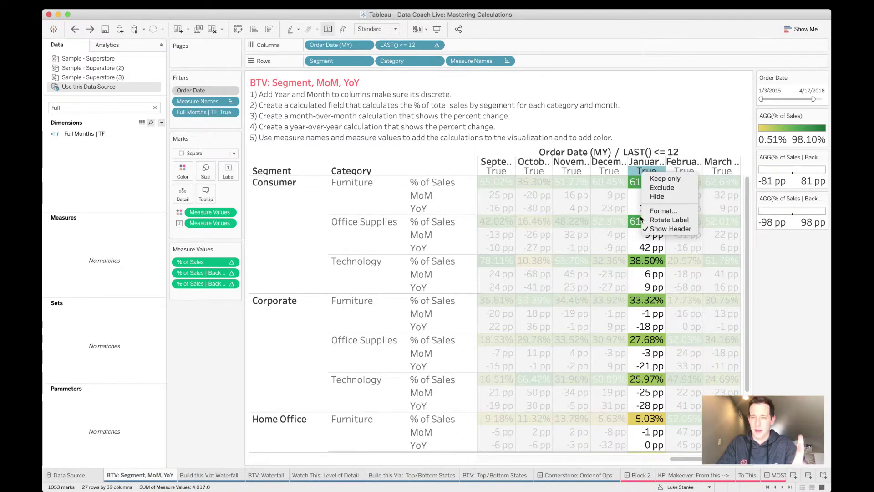
{"action": "left_click", "coordinate": [639, 459]}
{"action": "left_click", "coordinate": [633, 458]}
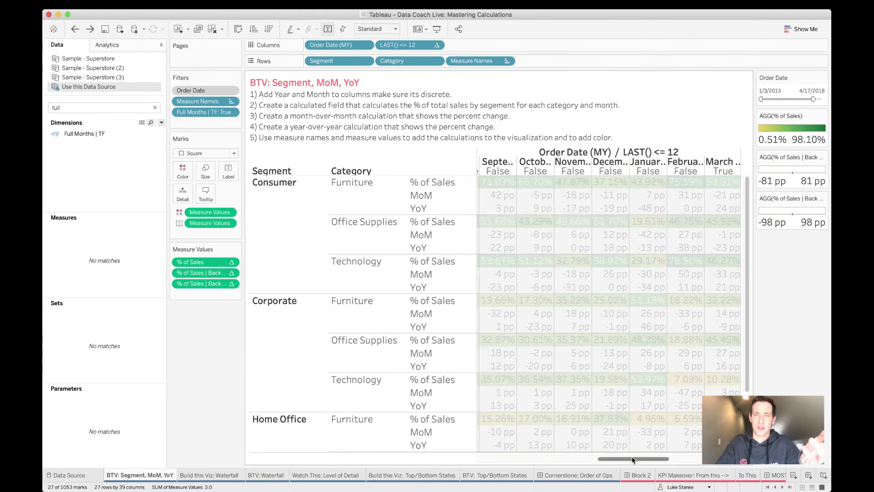
{"action": "right_click", "coordinate": [561, 172]}
{"action": "left_click", "coordinate": [575, 196]}
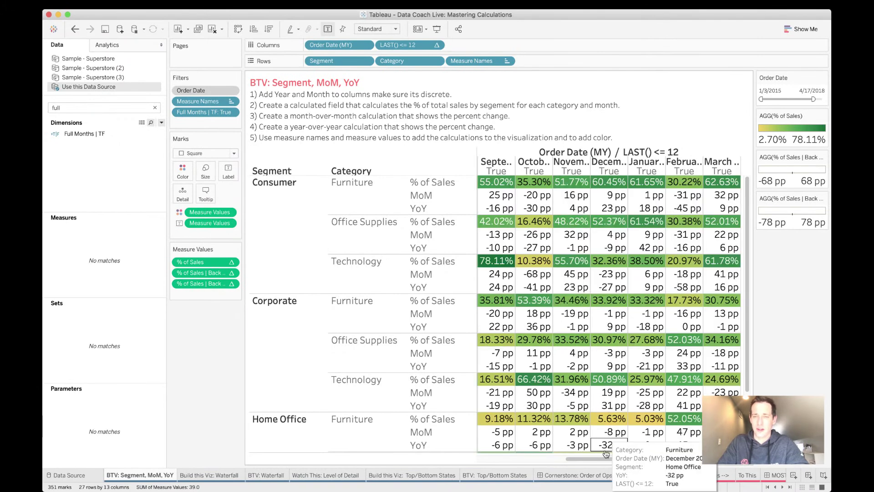
{"action": "left_click_drag", "start_coordinate": [670, 461], "coordinate": [393, 454]}
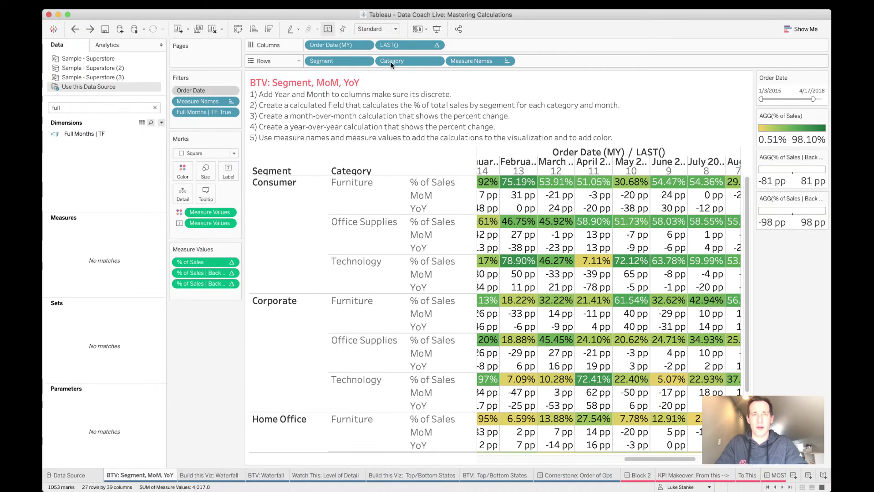
{"action": "key", "text": "shift+super+z"}
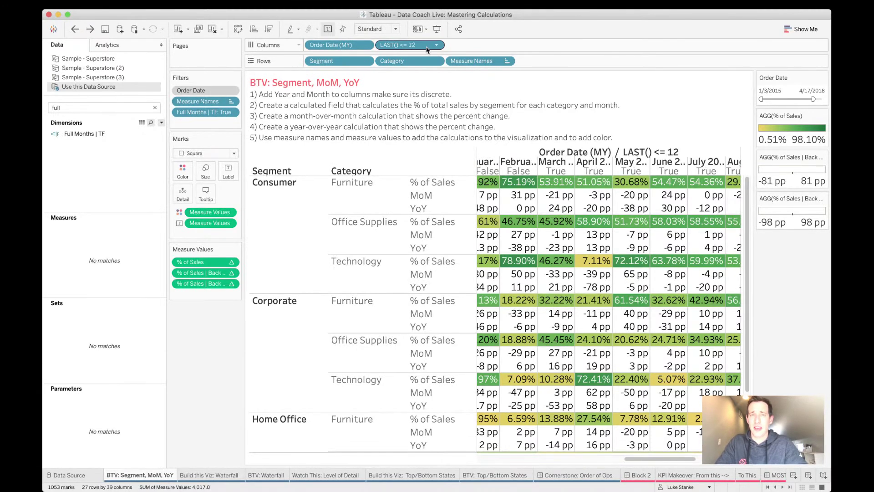
Step: Filter the view to LAST() <= 12 values that are True and fit the table to Entire View
{"action": "left_click_drag", "start_coordinate": [397, 45], "coordinate": [216, 129]}
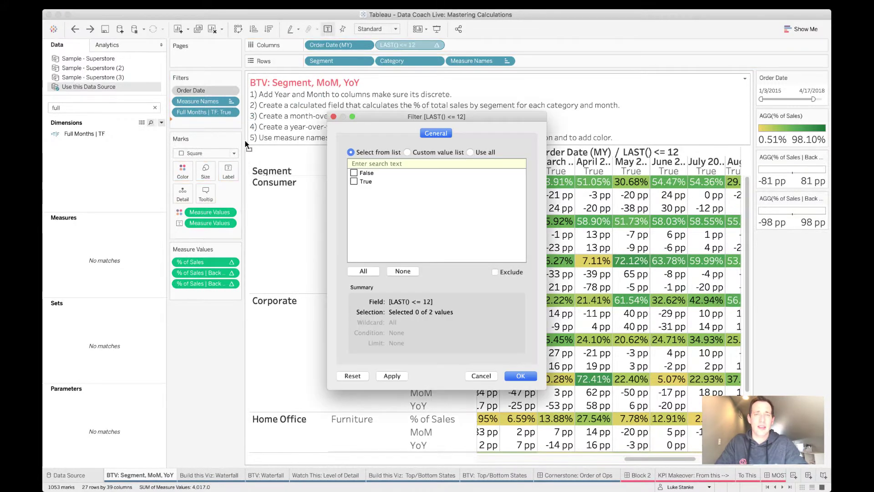
{"action": "left_click", "coordinate": [522, 378]}
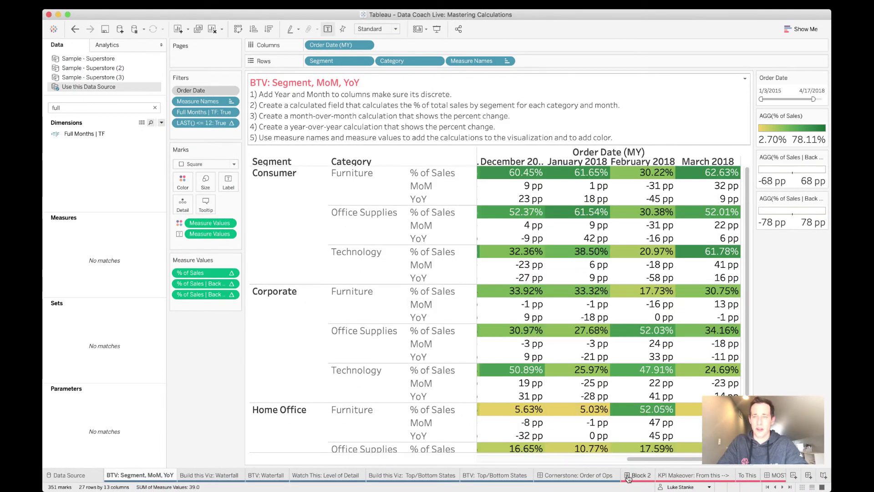
{"action": "left_click_drag", "start_coordinate": [640, 460], "coordinate": [491, 460]}
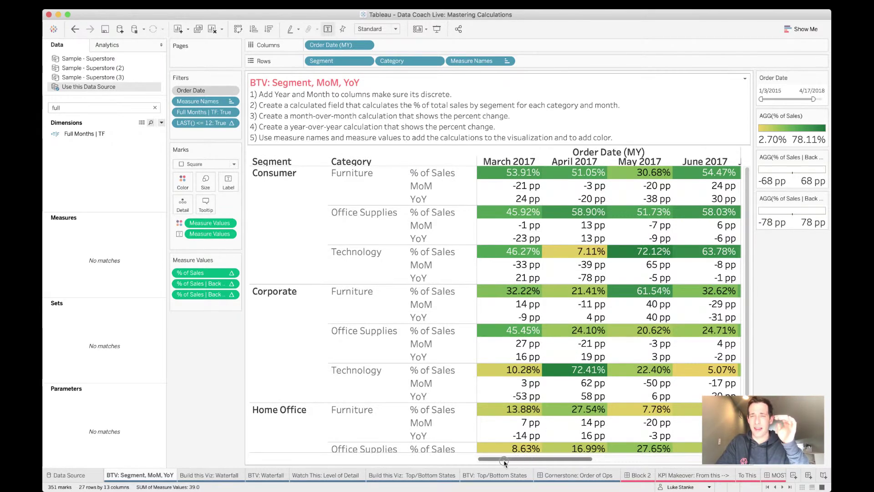
{"action": "left_click", "coordinate": [386, 29]}
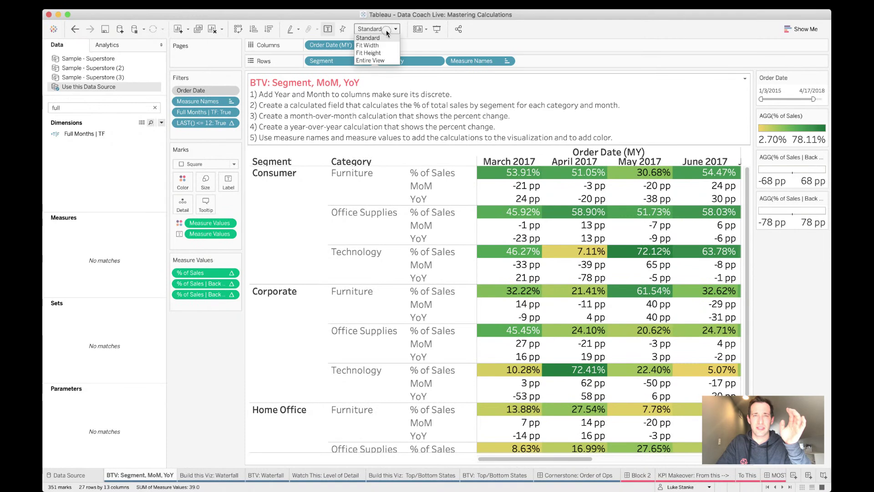
{"action": "left_click", "coordinate": [384, 60]}
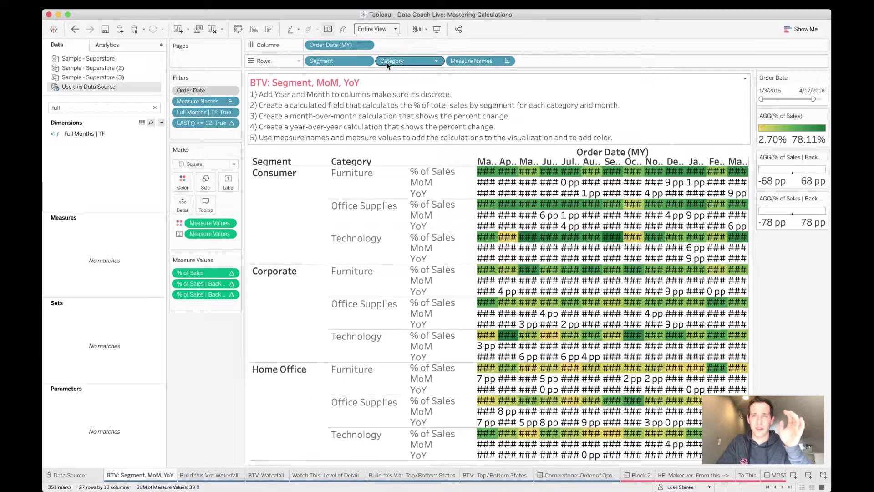
Step: Try keeping only the Consumer segment, and undo it
{"action": "right_click", "coordinate": [269, 189]}
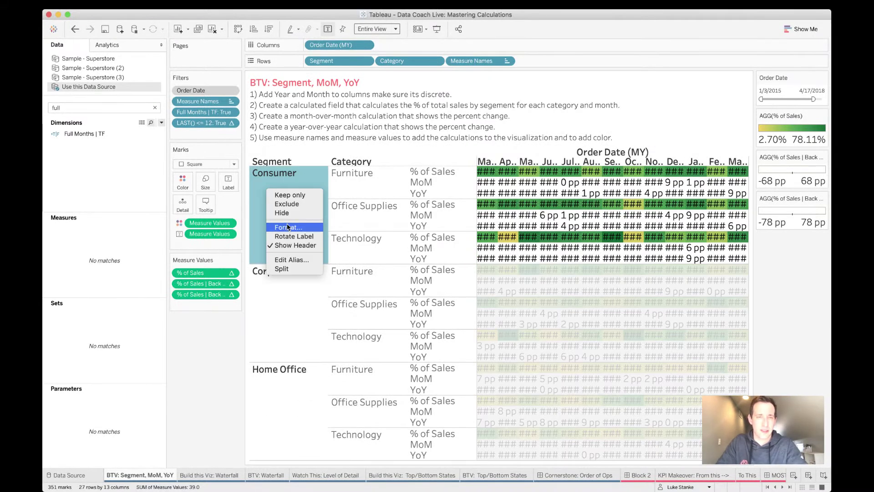
{"action": "left_click", "coordinate": [293, 196]}
{"action": "key", "text": "super+z"}
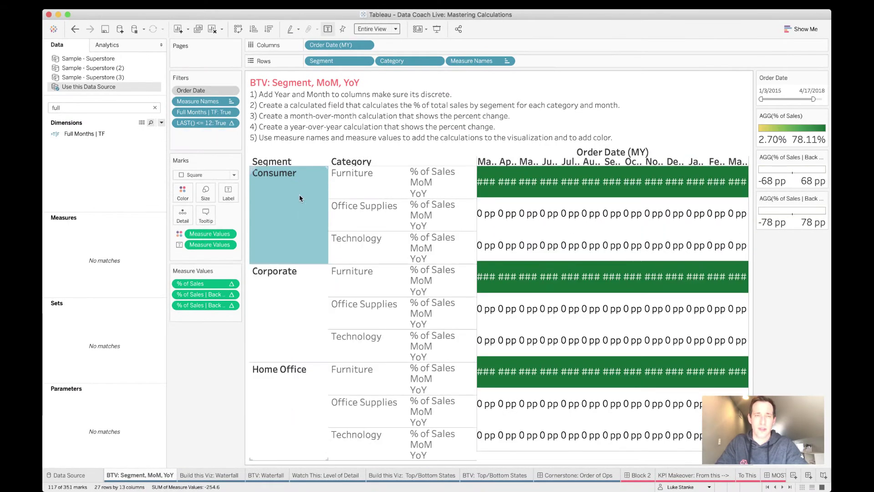
Step: Hide the Corporate and Home Office segments in the table
{"action": "left_click", "coordinate": [281, 296]}
{"action": "left_click", "coordinate": [271, 394], "text": "super"}
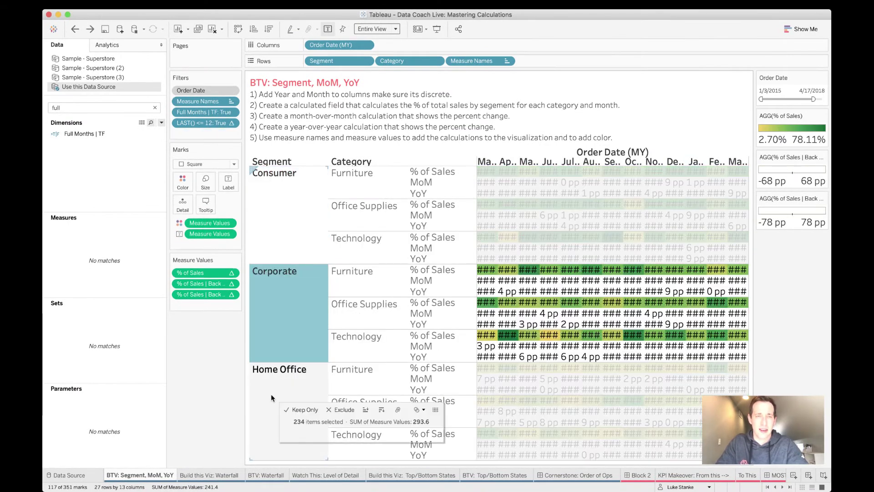
{"action": "right_click", "coordinate": [271, 395]}
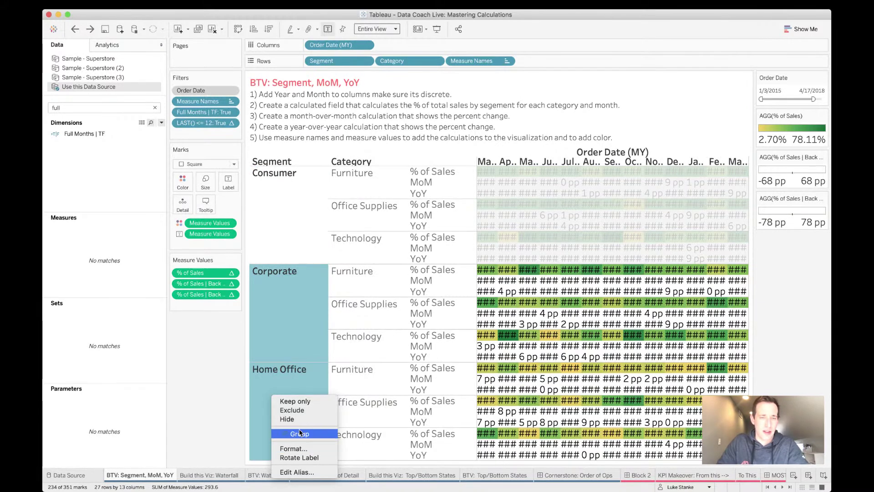
{"action": "left_click", "coordinate": [297, 419]}
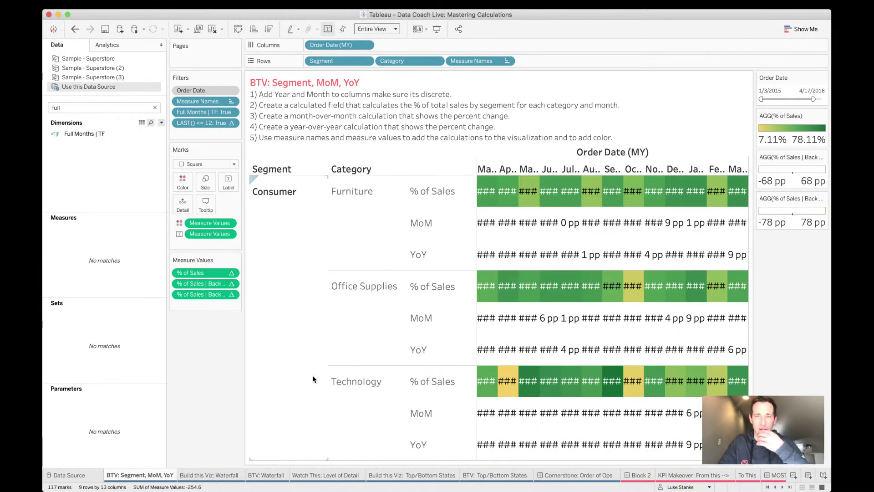
Step: Narrow the Category column and hide the Segment row header
{"action": "left_click_drag", "start_coordinate": [407, 214], "coordinate": [362, 213]}
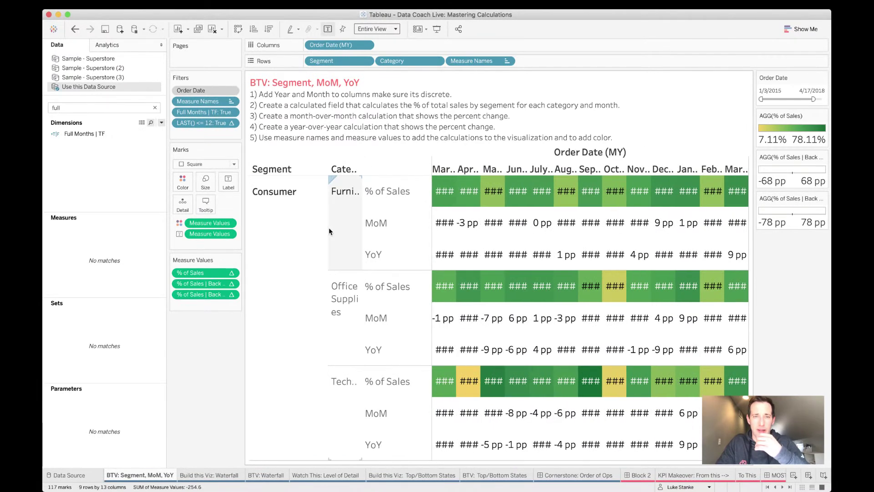
{"action": "right_click", "coordinate": [315, 225]}
{"action": "left_click", "coordinate": [326, 288]}
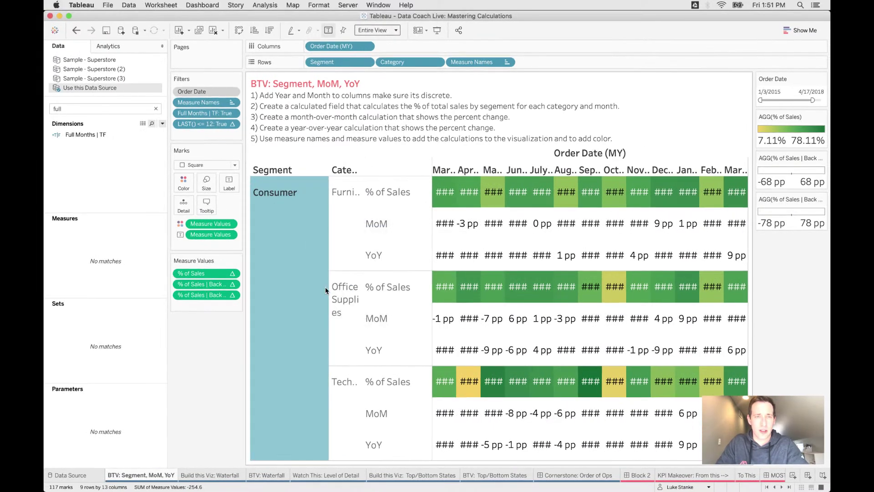
Step: Try hiding the Category row header, and undo it
{"action": "right_click", "coordinate": [268, 228]}
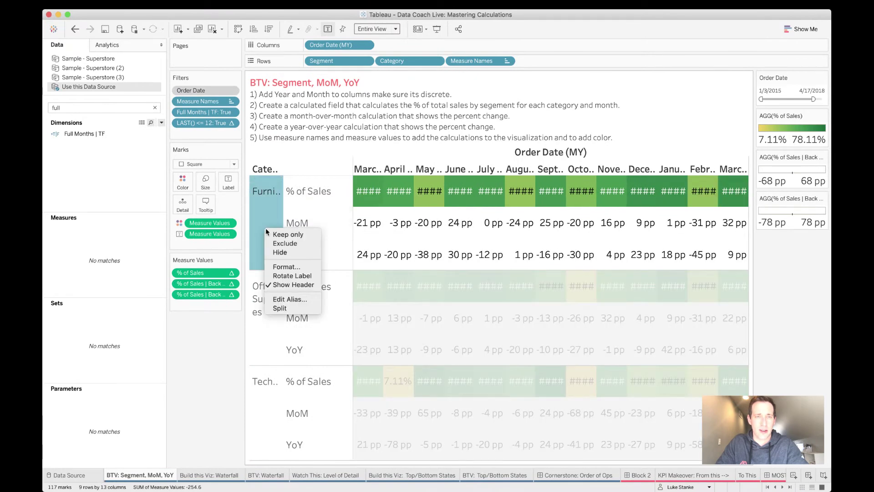
{"action": "left_click", "coordinate": [302, 286]}
{"action": "key", "text": "super+z"}
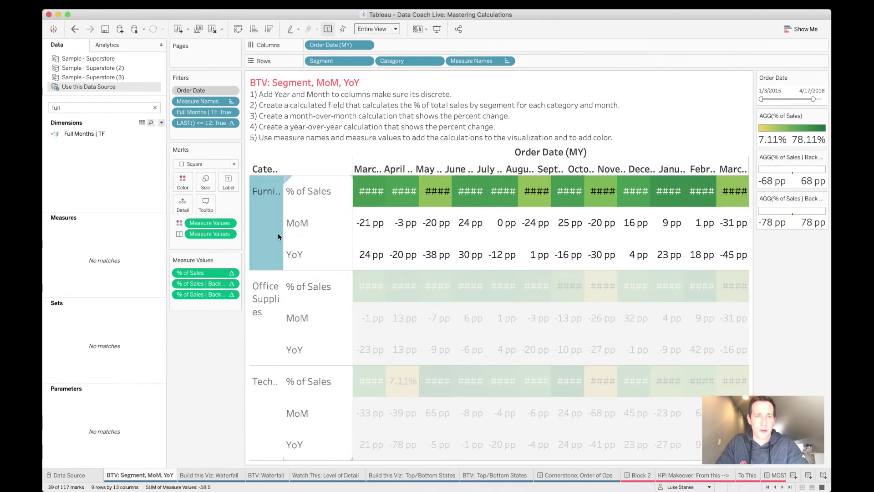
Step: Rotate the Category labels, clear the mark selection, and narrow the measure names column to widen the month cells
{"action": "right_click", "coordinate": [280, 236]}
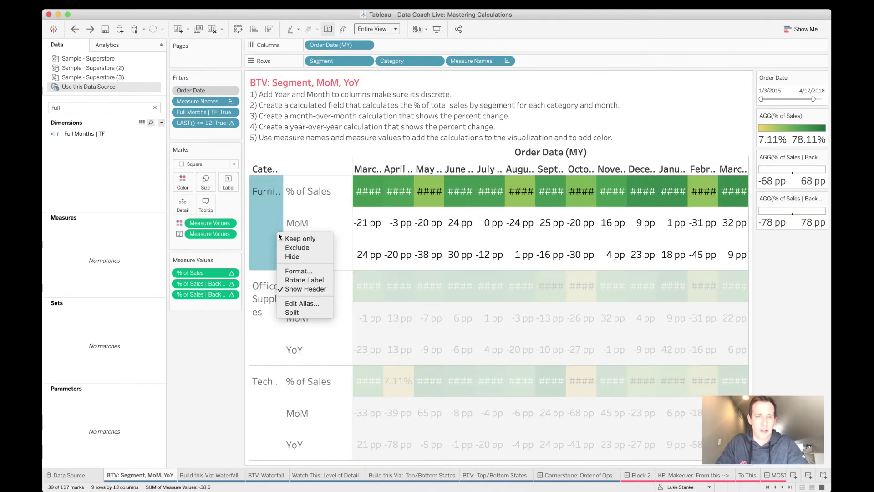
{"action": "left_click", "coordinate": [305, 280]}
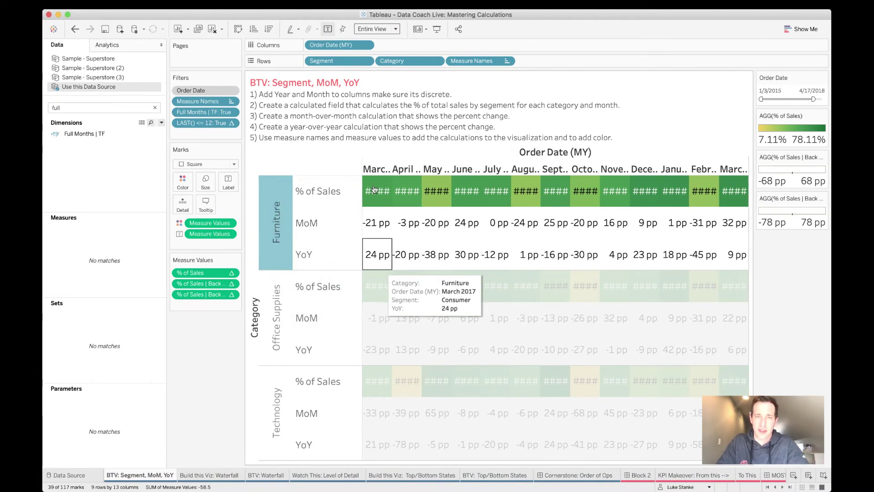
{"action": "left_click", "coordinate": [380, 290]}
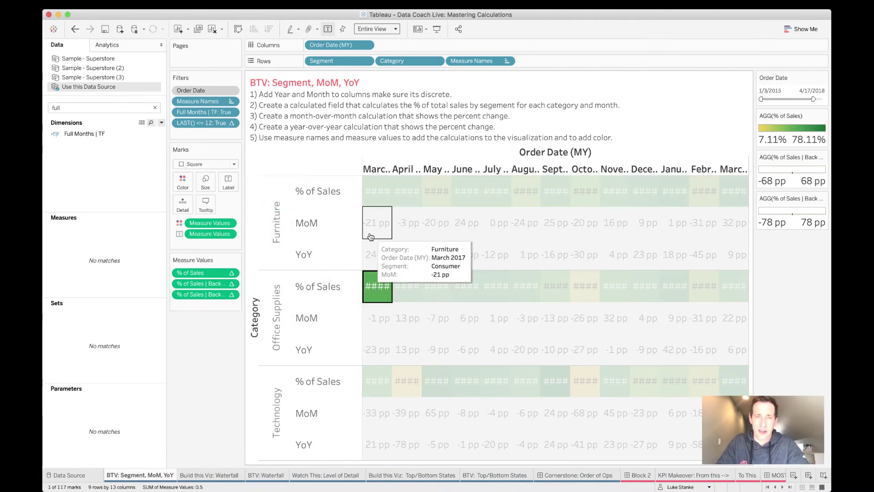
{"action": "left_click", "coordinate": [365, 235]}
{"action": "left_click", "coordinate": [365, 235]}
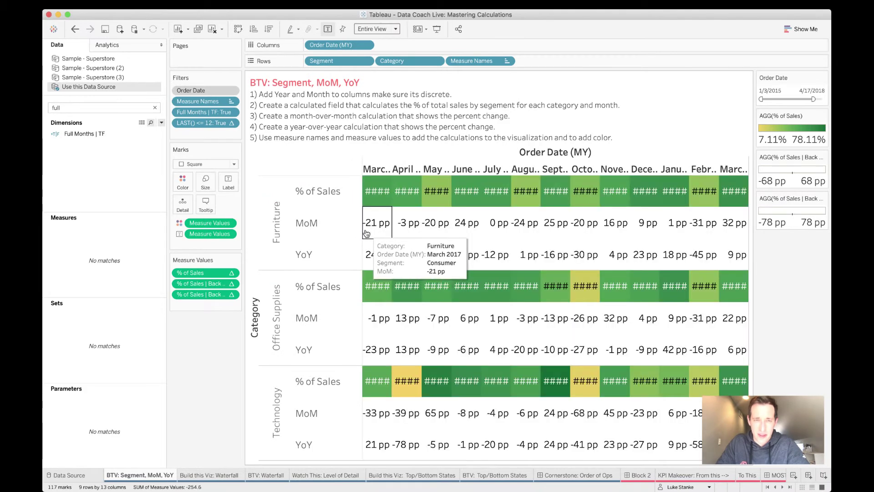
{"action": "left_click_drag", "start_coordinate": [324, 235], "coordinate": [324, 235]}
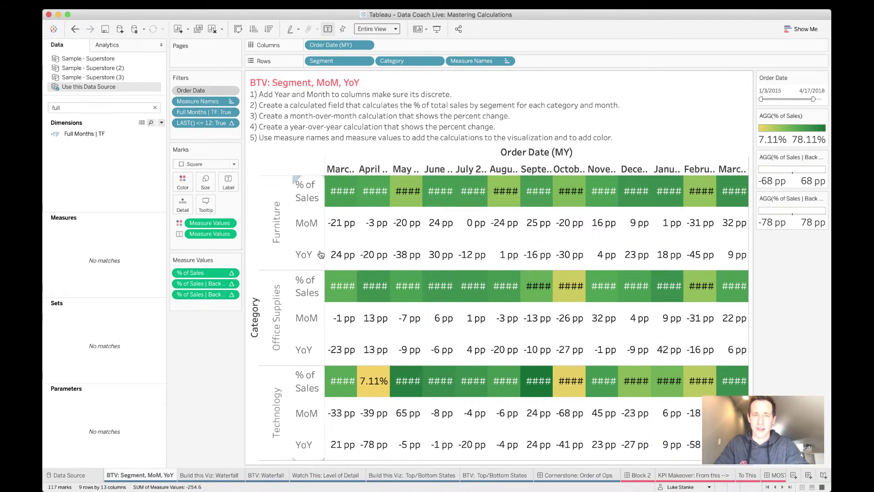
Step: Try widening the measure names column, and restore its narrower width
{"action": "left_click_drag", "start_coordinate": [324, 191], "coordinate": [363, 191]}
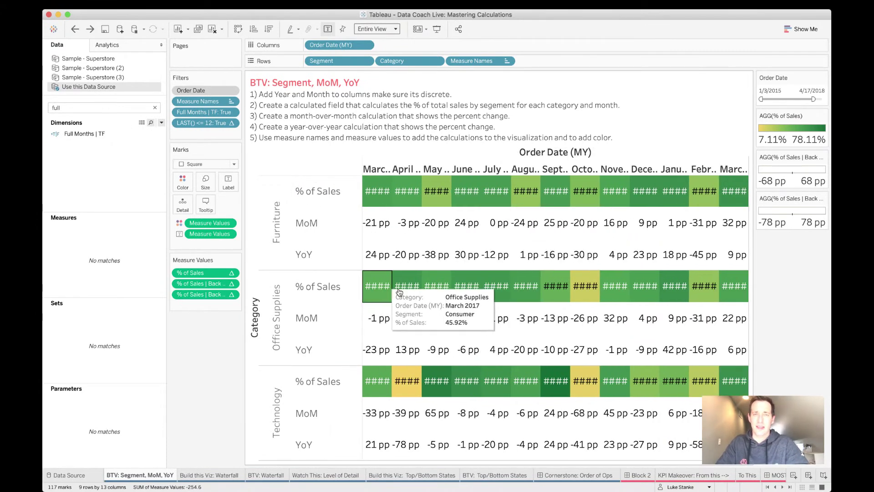
{"action": "key", "text": "ctrl+z"}
{"action": "key", "text": "ctrl+z"}
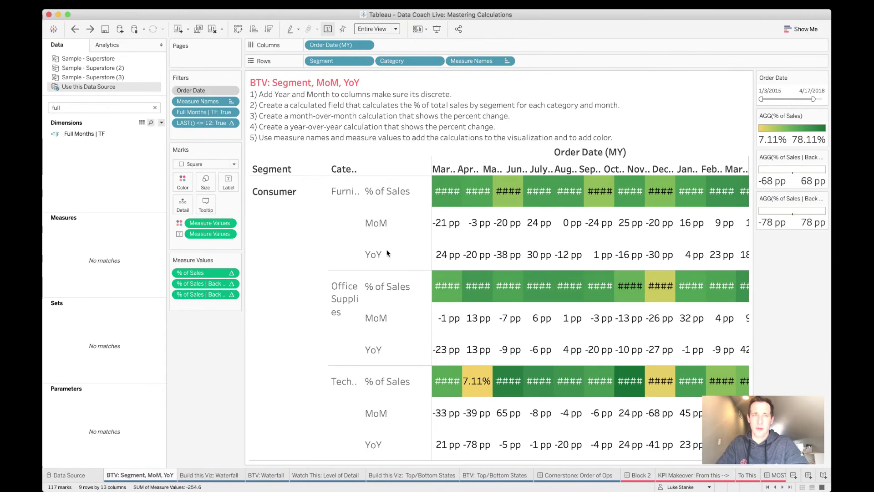
{"action": "key", "text": "ctrl+z"}
{"action": "key", "text": "ctrl+z"}
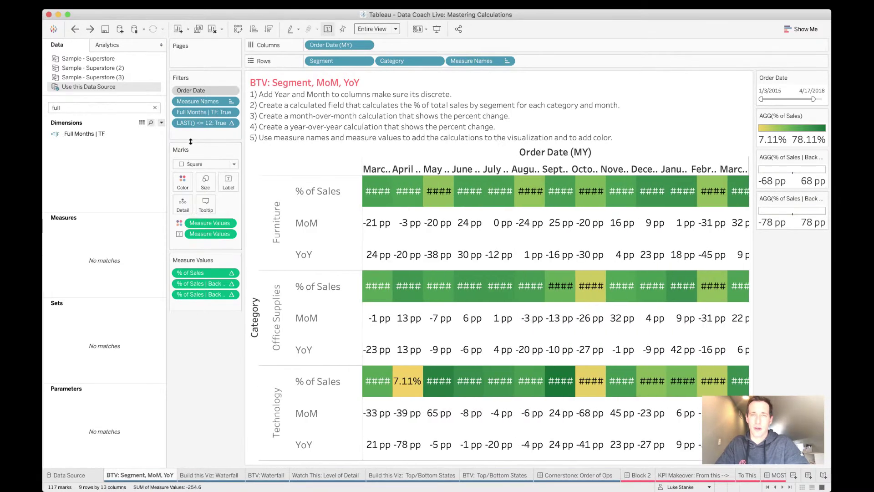
{"action": "left_click_drag", "start_coordinate": [196, 120], "coordinate": [287, 239]}
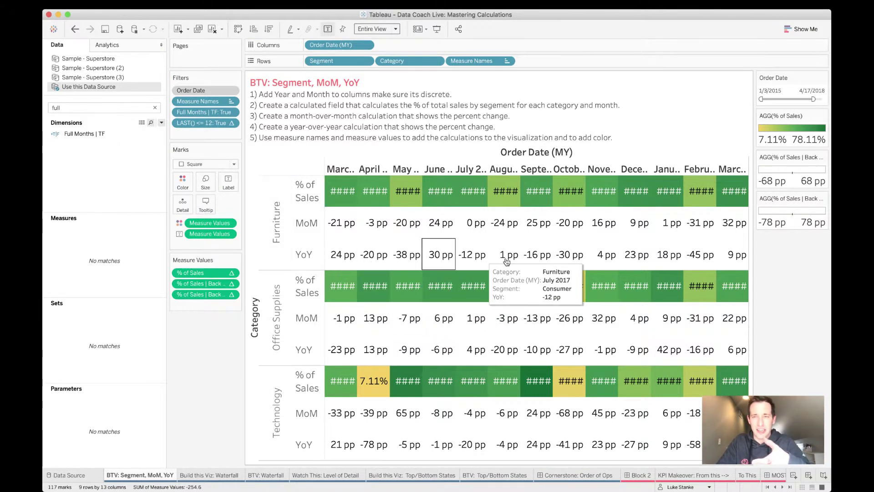
Step: Try removing the LAST() <= 12 filter from the table, and undo the removal
{"action": "left_click_drag", "start_coordinate": [188, 123], "coordinate": [92, 202]}
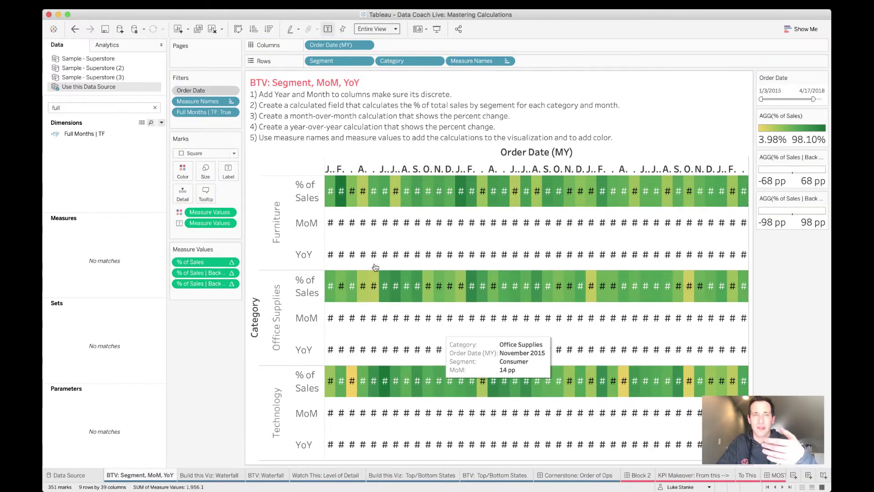
{"action": "left_click", "coordinate": [370, 29]}
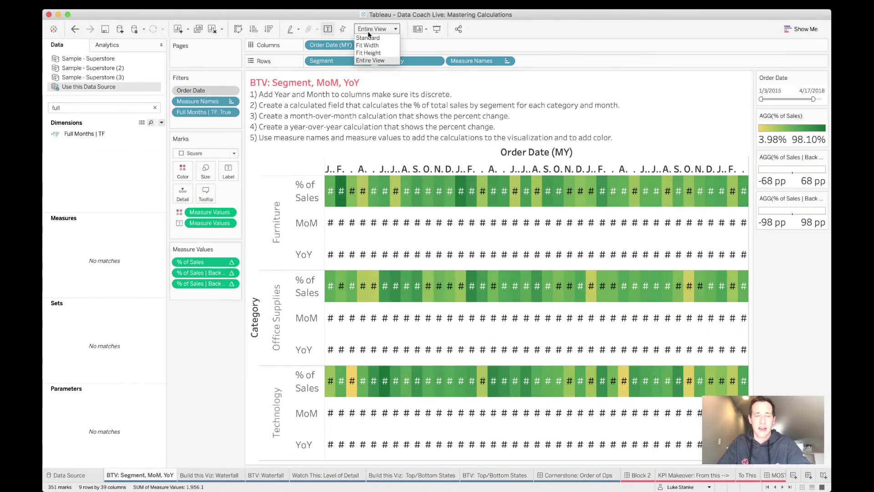
{"action": "left_click", "coordinate": [176, 413]}
{"action": "left_click", "coordinate": [294, 126]}
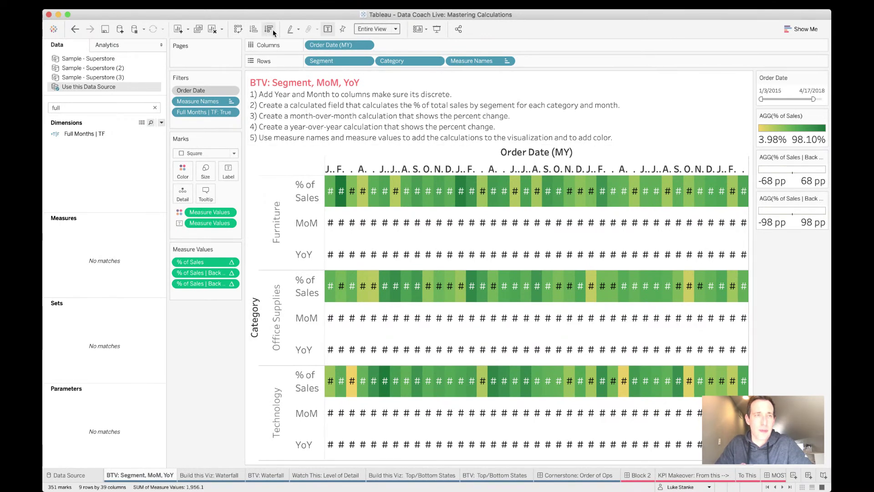
{"action": "left_click", "coordinate": [74, 30]}
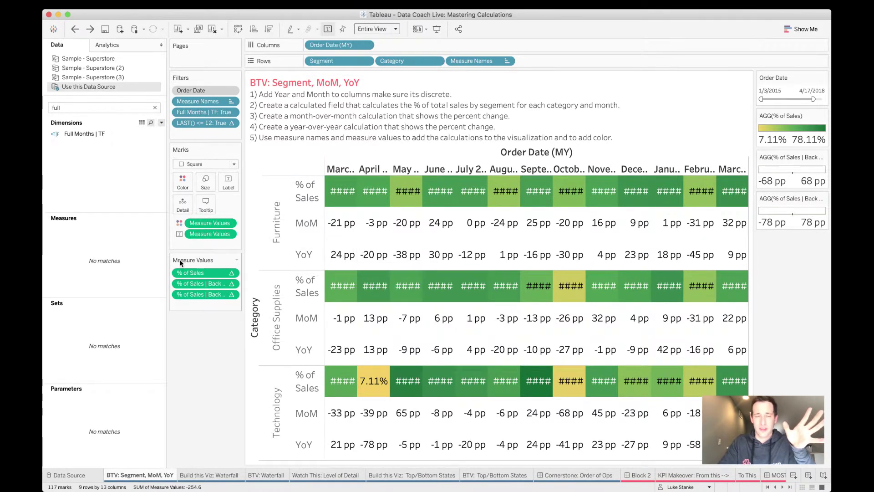
Step: Format the % of Sales measure's numbers as a percentage with 0 decimal places
{"action": "mouse_move", "coordinate": [336, 196]}
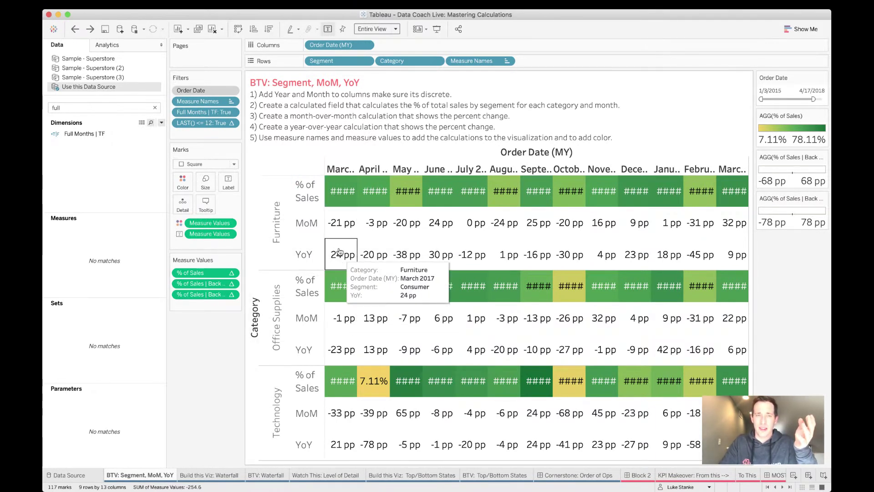
{"action": "mouse_move", "coordinate": [342, 230]}
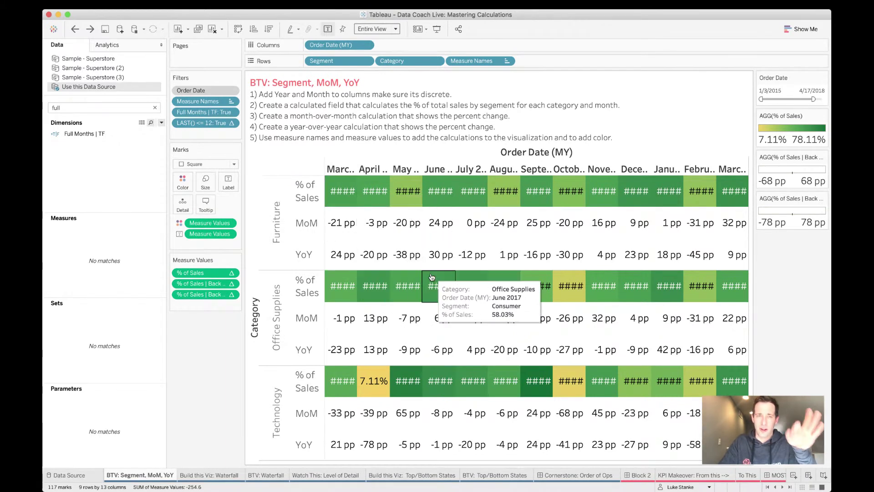
{"action": "mouse_move", "coordinate": [382, 215]}
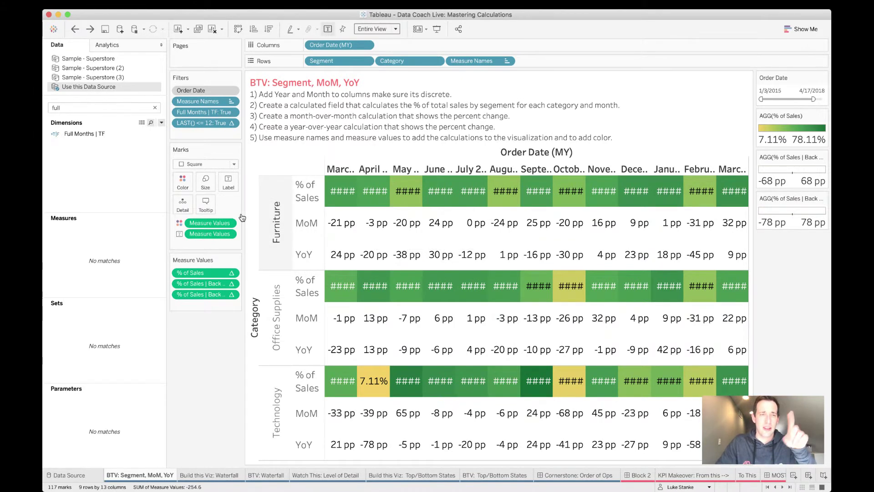
{"action": "right_click", "coordinate": [210, 273]}
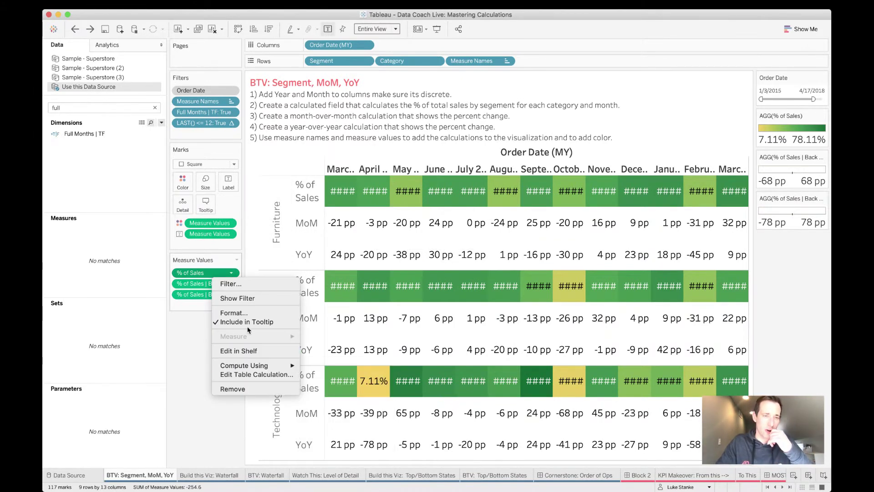
{"action": "left_click", "coordinate": [234, 313]}
{"action": "left_click", "coordinate": [129, 104]}
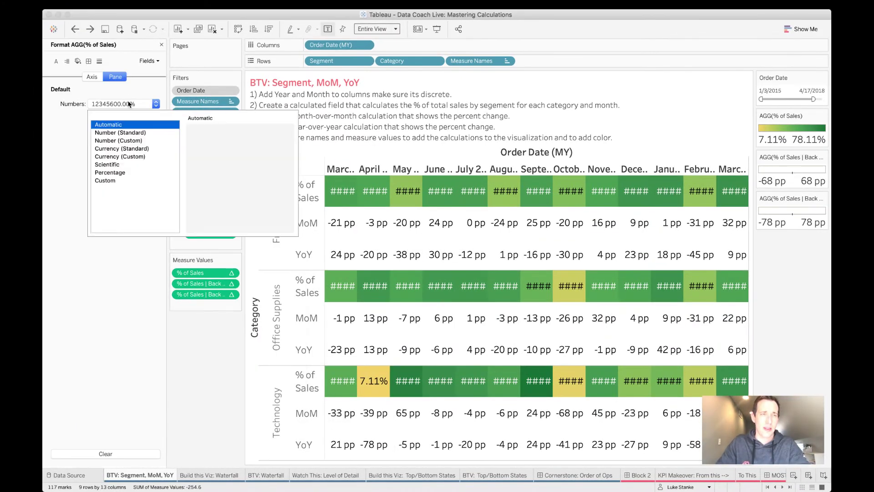
{"action": "left_click", "coordinate": [123, 141]}
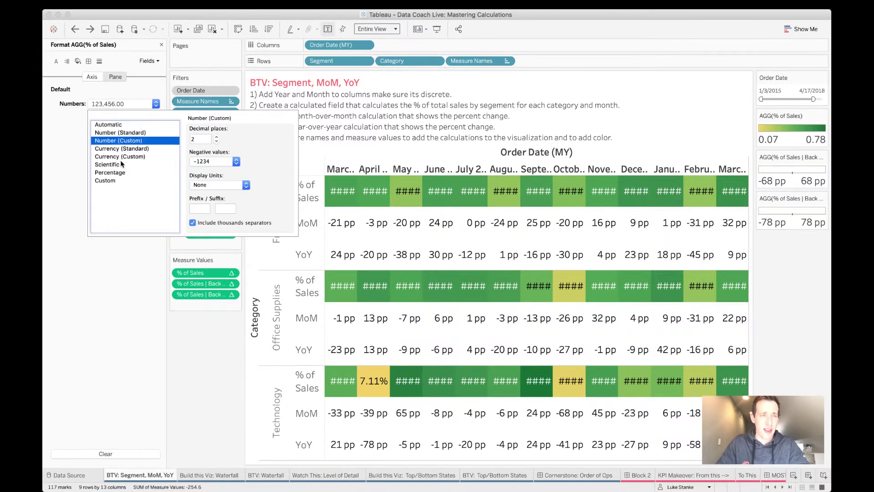
{"action": "left_click", "coordinate": [119, 165]}
{"action": "left_click", "coordinate": [120, 173]}
{"action": "left_click", "coordinate": [216, 142]}
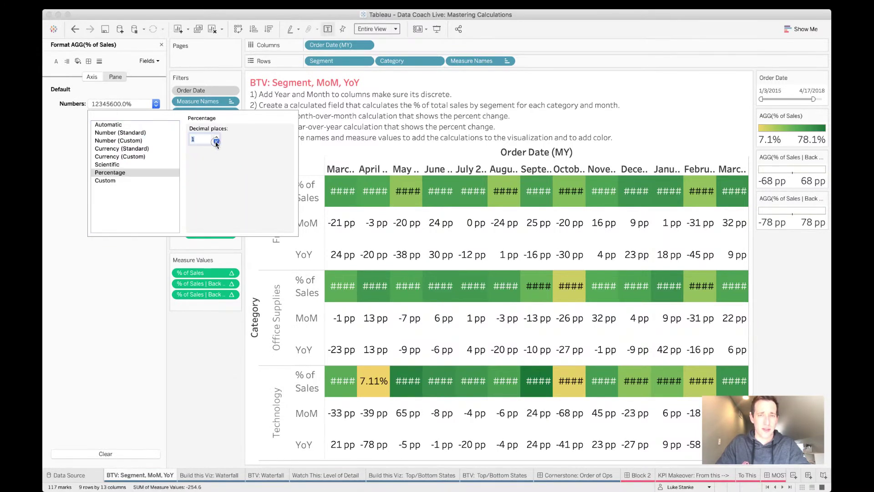
{"action": "left_click", "coordinate": [160, 390]}
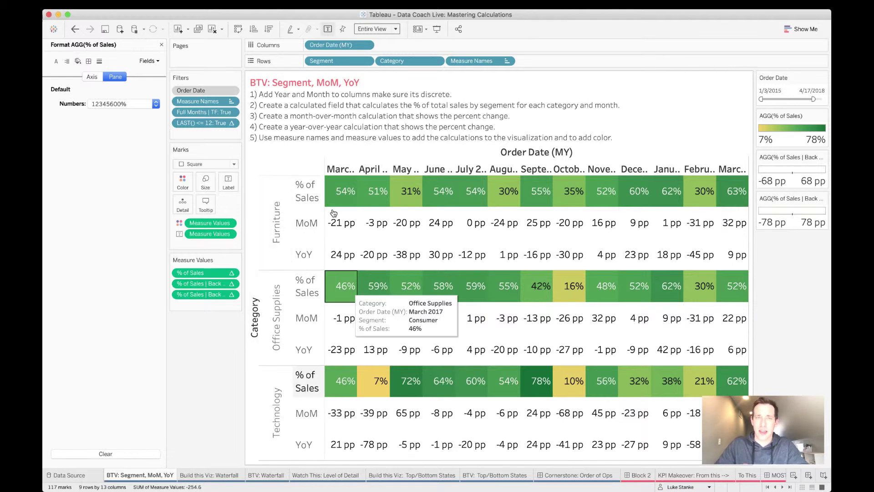
{"action": "right_click", "coordinate": [387, 63]}
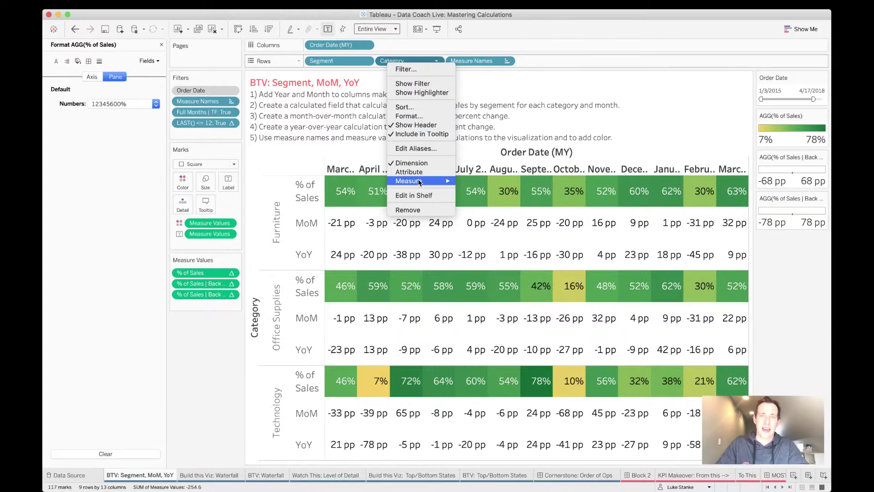
{"action": "left_click", "coordinate": [263, 264]}
{"action": "left_click", "coordinate": [254, 264]}
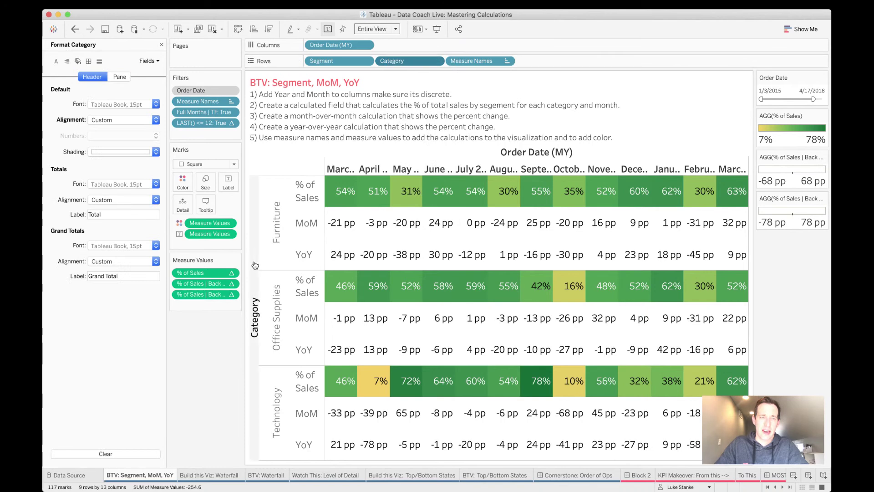
{"action": "right_click", "coordinate": [255, 264]}
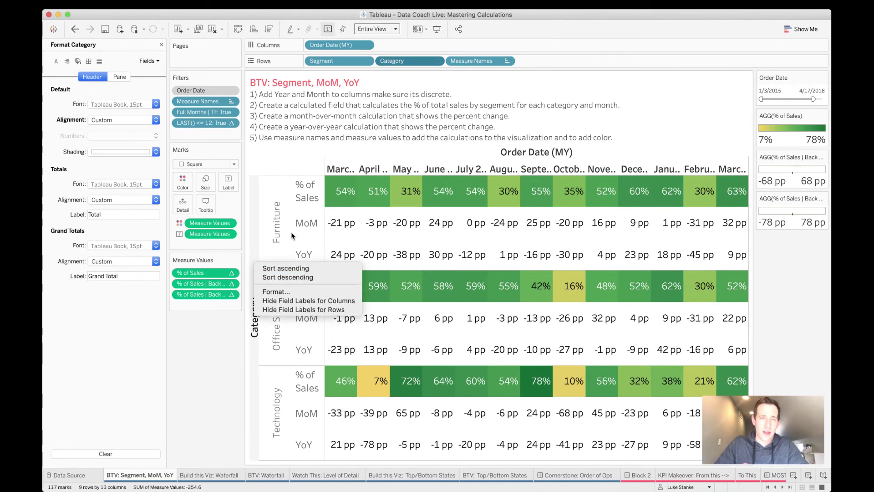
{"action": "left_click", "coordinate": [390, 73]}
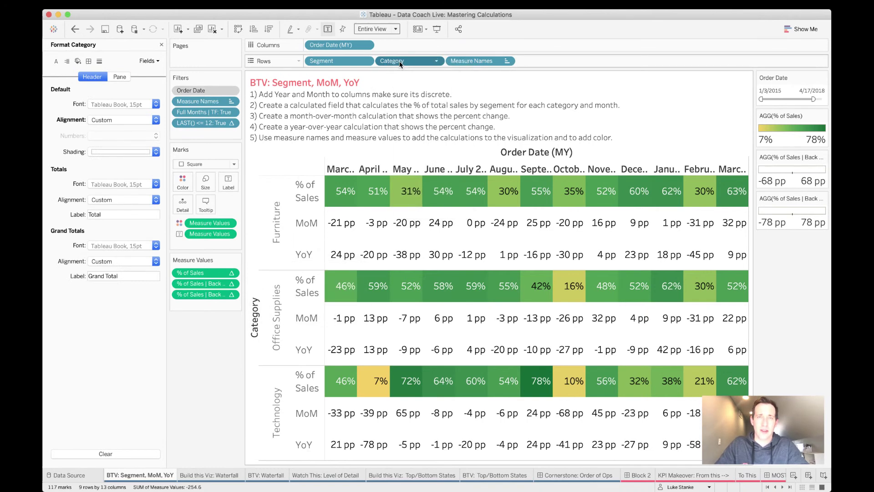
{"action": "right_click", "coordinate": [401, 62]}
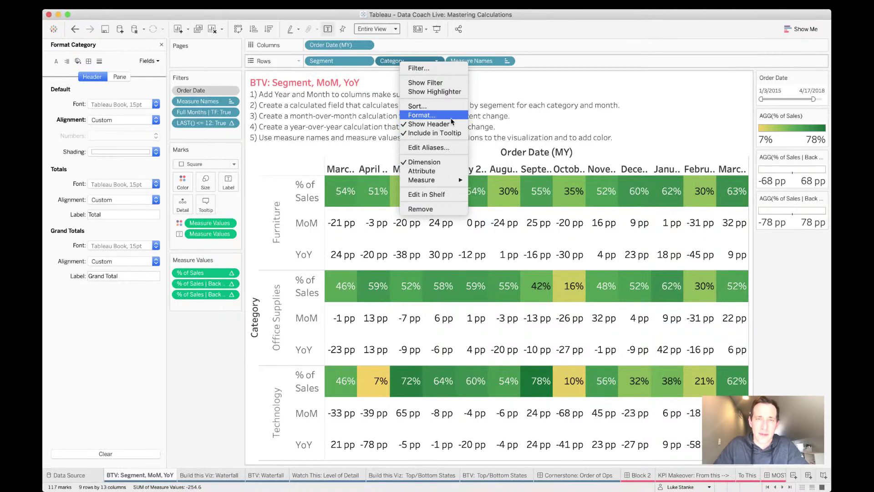
Step: Show the hidden data of the Segment field and turn its row header back on
{"action": "right_click", "coordinate": [346, 66]}
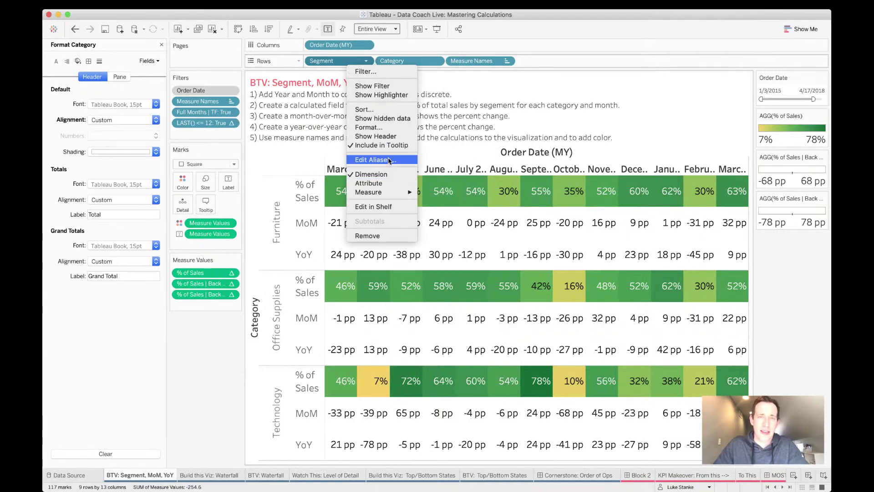
{"action": "left_click", "coordinate": [393, 119]}
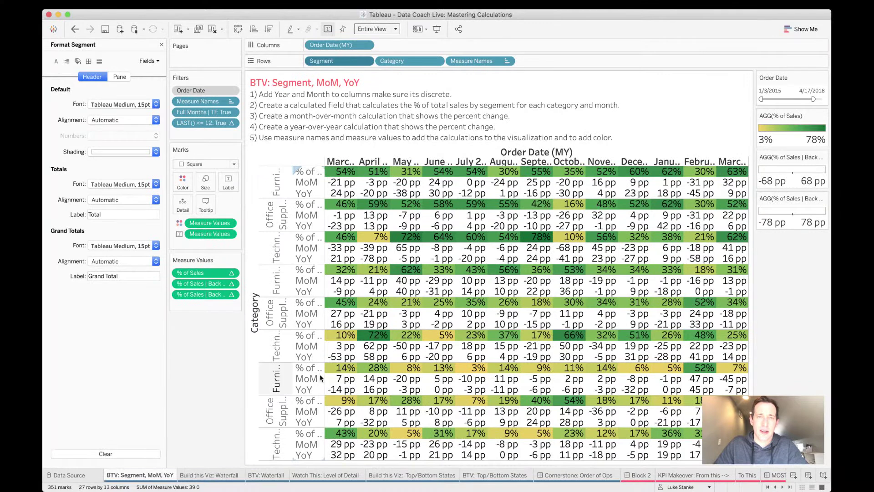
{"action": "right_click", "coordinate": [322, 62]}
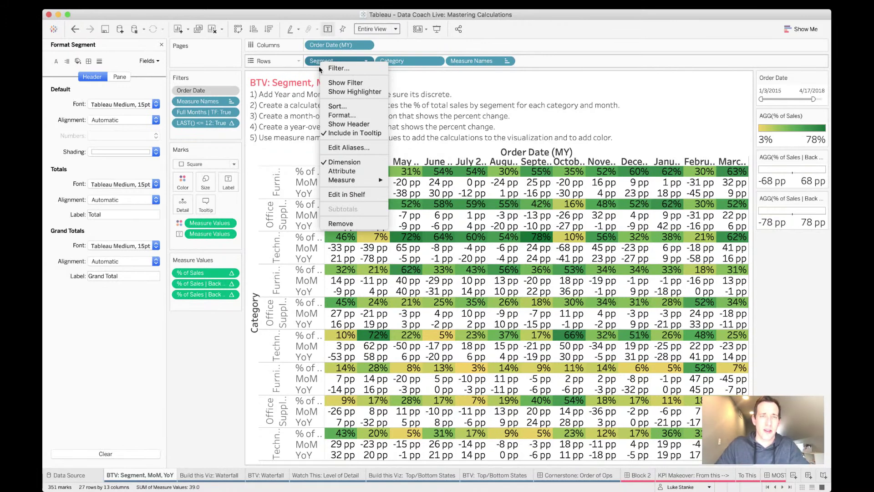
{"action": "left_click", "coordinate": [346, 124]}
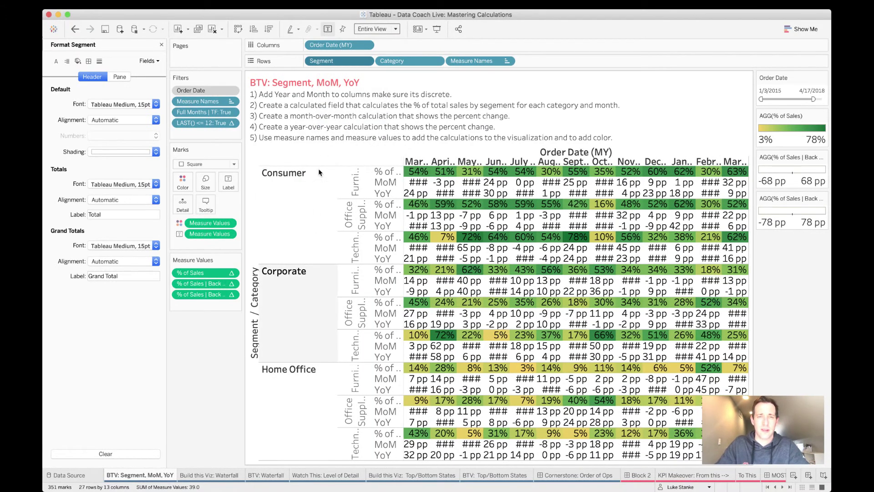
Step: Hide the Corporate and Home Office segments again, and hide the Segment row header
{"action": "left_click", "coordinate": [283, 312]}
{"action": "left_click", "coordinate": [278, 395], "text": "super"}
{"action": "right_click", "coordinate": [278, 399]}
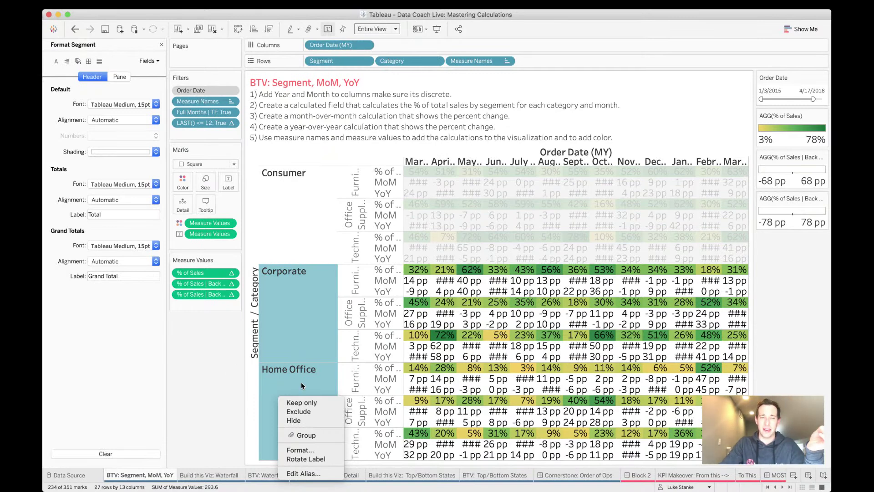
{"action": "left_click", "coordinate": [306, 419]}
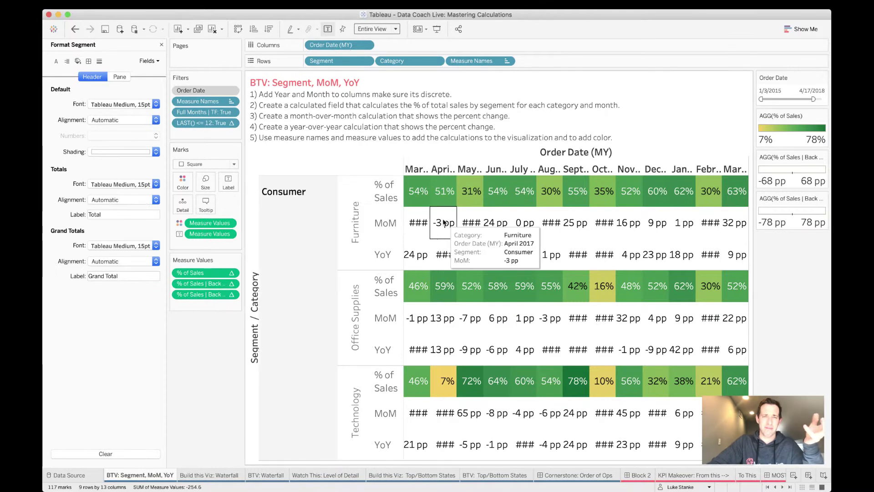
{"action": "right_click", "coordinate": [322, 225]}
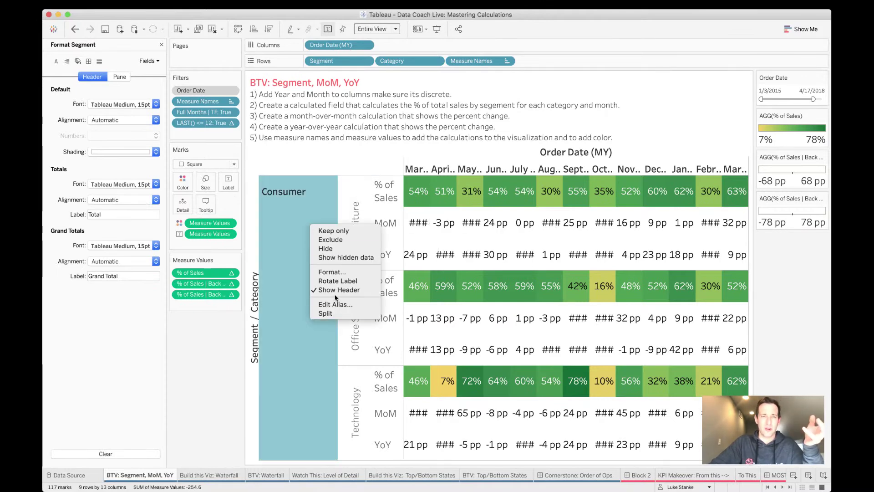
{"action": "left_click", "coordinate": [322, 291]}
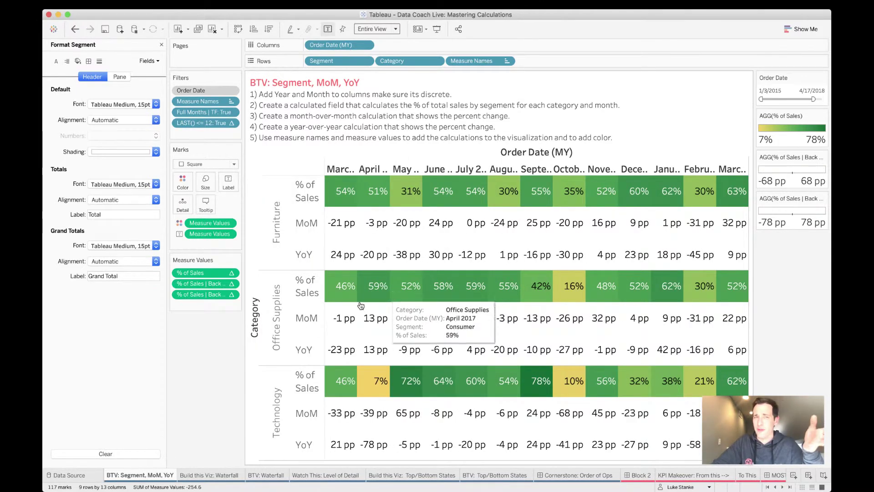
{"action": "mouse_move", "coordinate": [372, 286]}
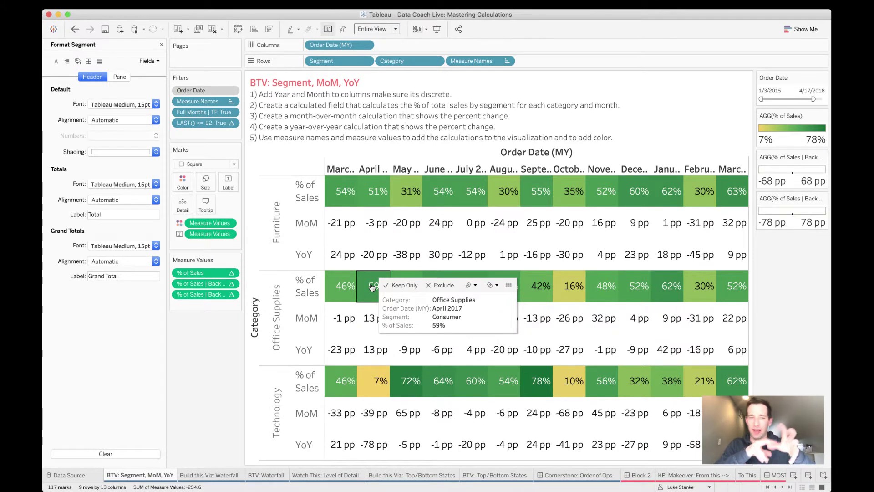
{"action": "key", "text": "super+Tab"}
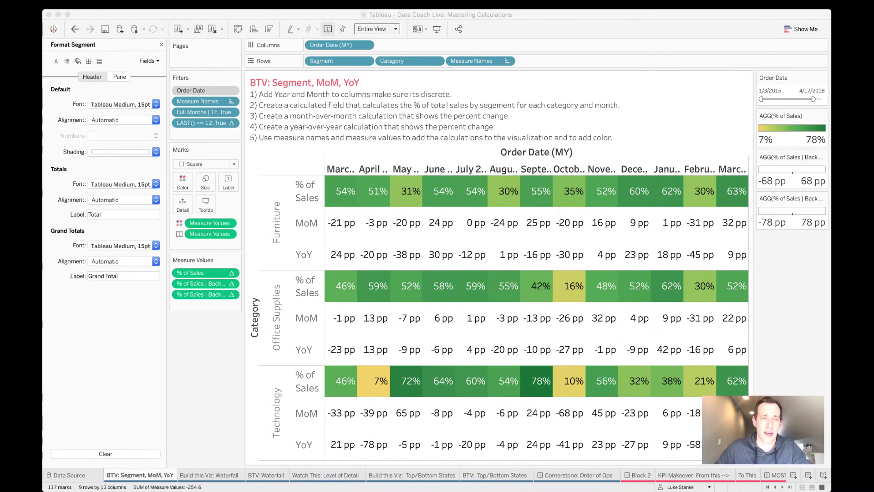
{"action": "left_click", "coordinate": [246, 345]}
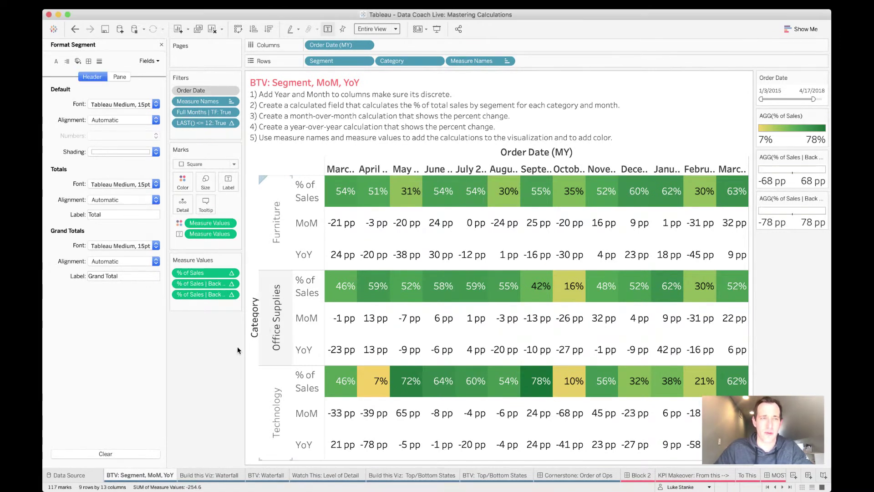
Step: Close the Segment formatting options and clear the "full" field search to list all data fields
{"action": "left_click", "coordinate": [162, 45]}
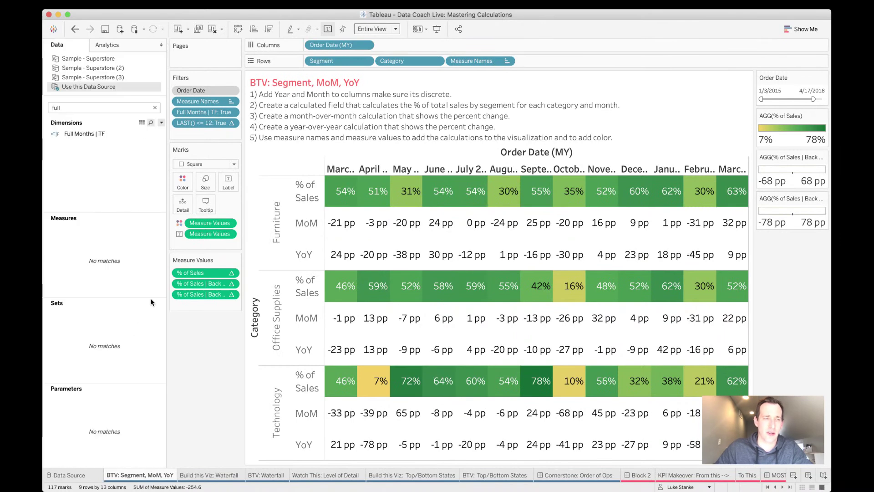
{"action": "left_click", "coordinate": [101, 110]}
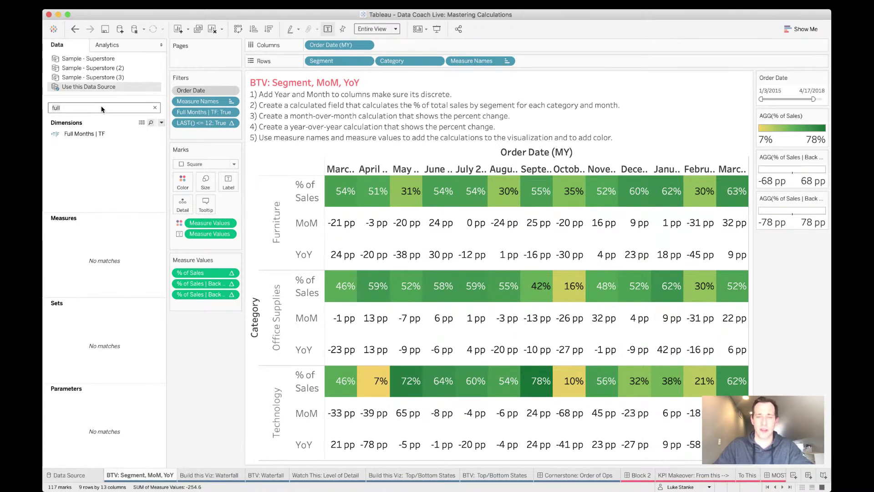
{"action": "key", "text": "BackSpace"}
{"action": "key", "text": "BackSpace"}
{"action": "key", "text": "BackSpace"}
{"action": "key", "text": "BackSpace"}
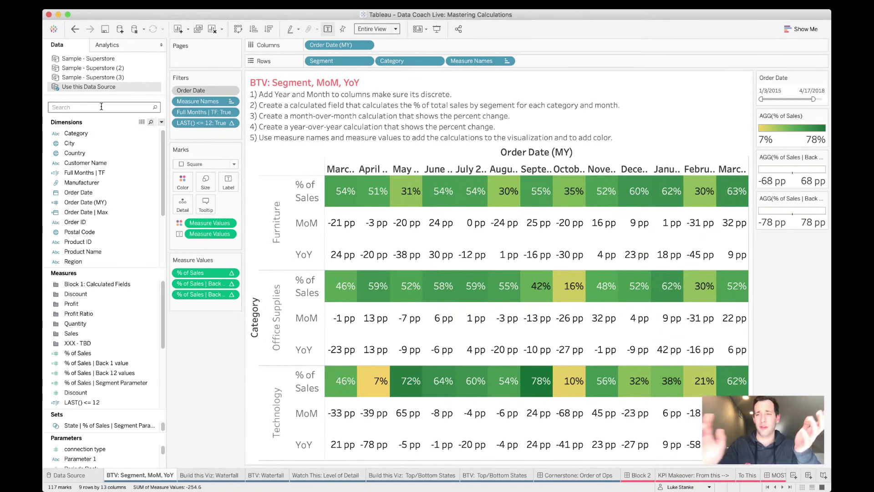
Step: View the fiscal year start options in the default properties of the Order Date dimension, and close them without choosing a month
{"action": "left_click", "coordinate": [91, 192]}
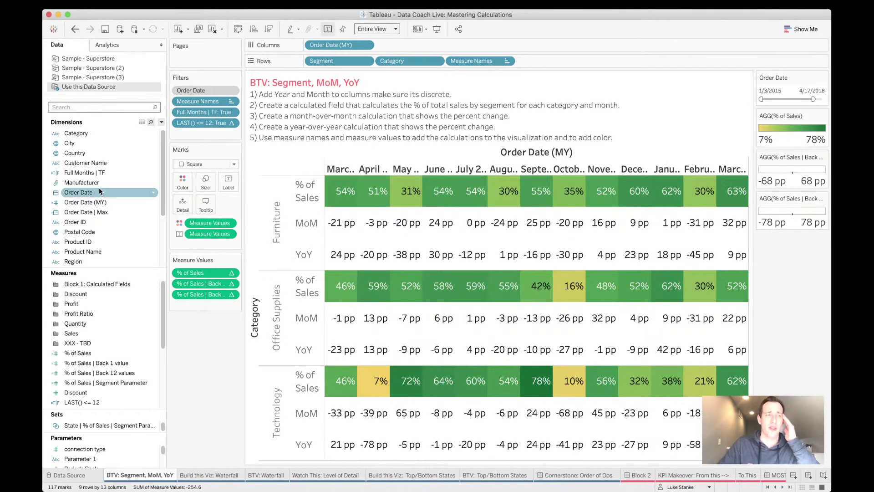
{"action": "right_click", "coordinate": [100, 193]}
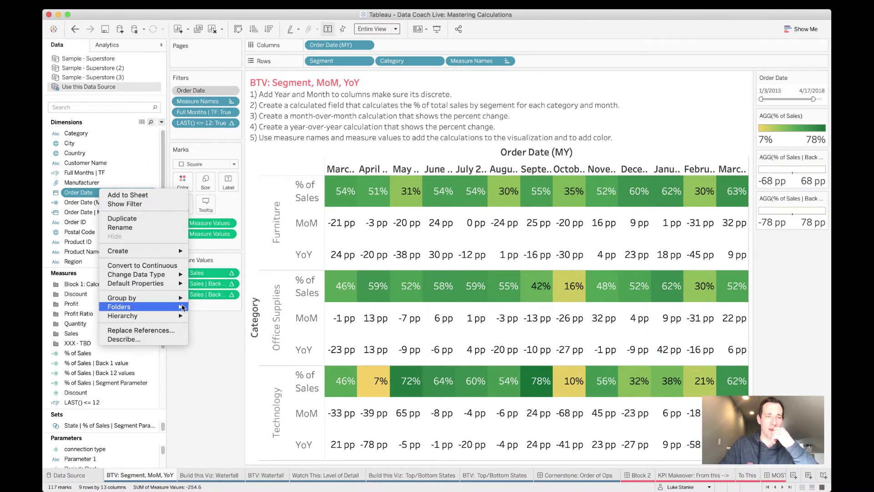
{"action": "mouse_move", "coordinate": [220, 330]}
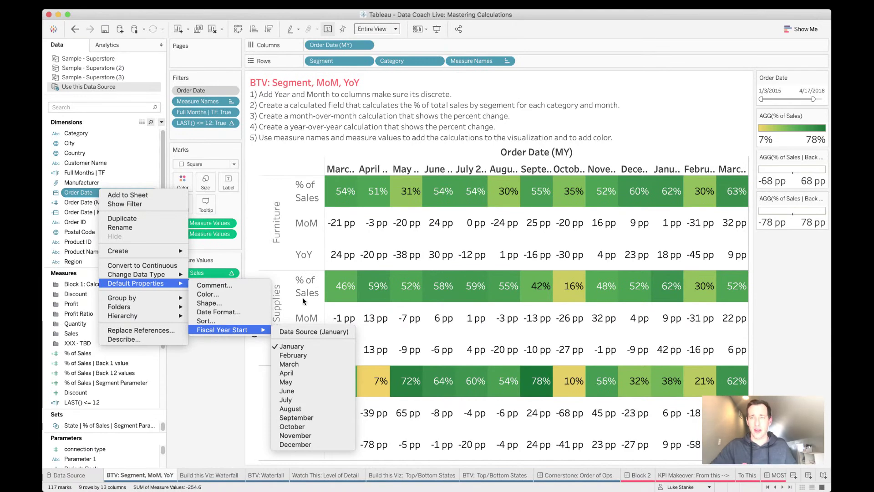
{"action": "left_click", "coordinate": [797, 318]}
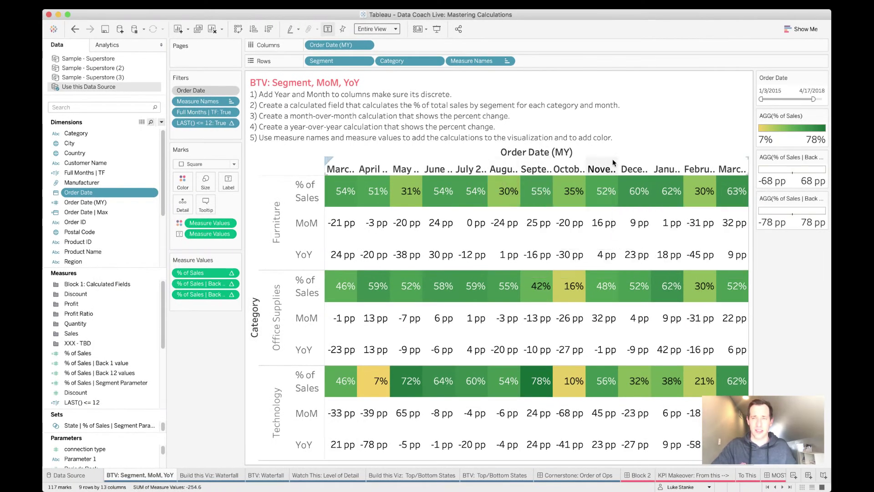
Step: Test the rolling months by moving the Order Date filter's end date to 4/30/2018 and on to 5/1/2018
{"action": "left_click", "coordinate": [805, 91]}
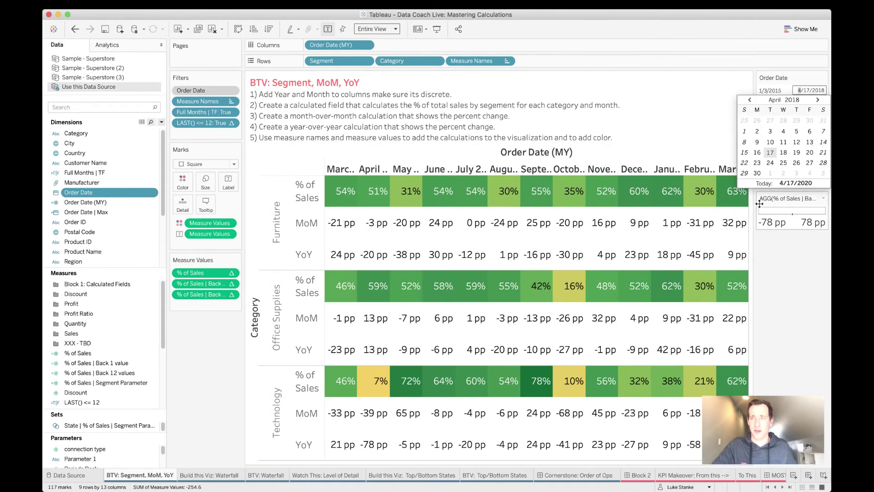
{"action": "left_click", "coordinate": [757, 173]}
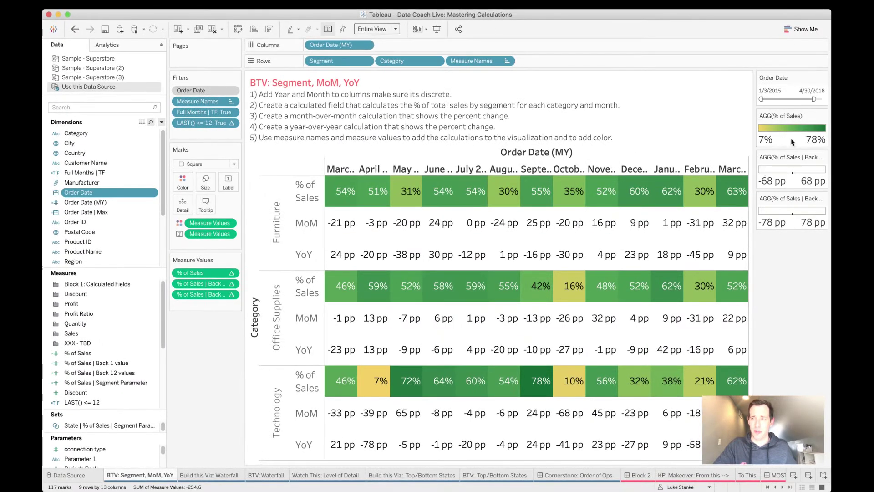
{"action": "left_click", "coordinate": [810, 89]}
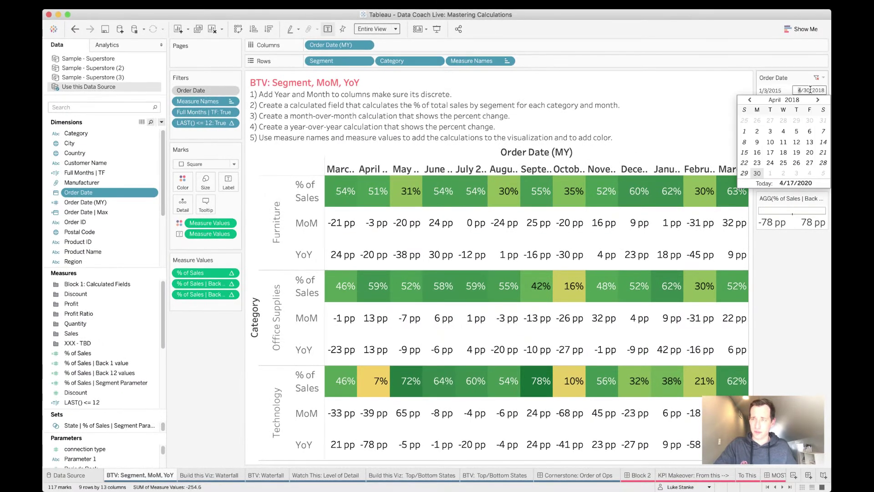
{"action": "left_click", "coordinate": [770, 173]}
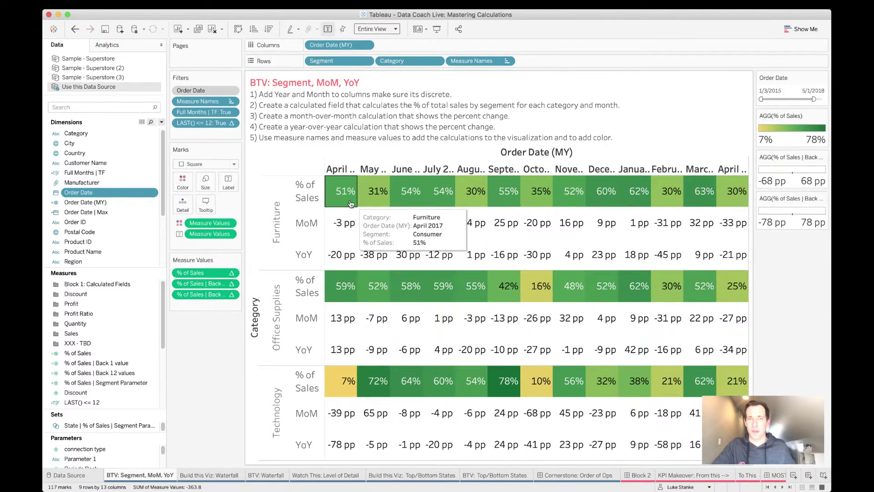
{"action": "mouse_move", "coordinate": [560, 268]}
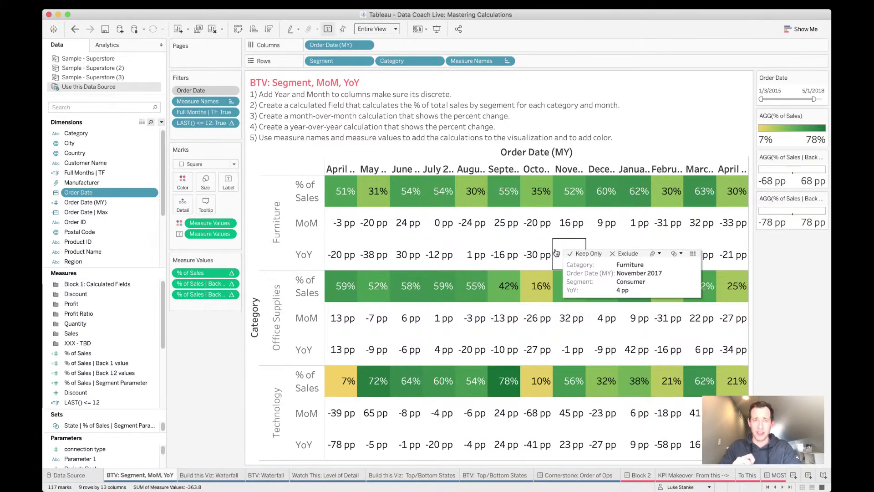
{"action": "key", "text": "super+Tab"}
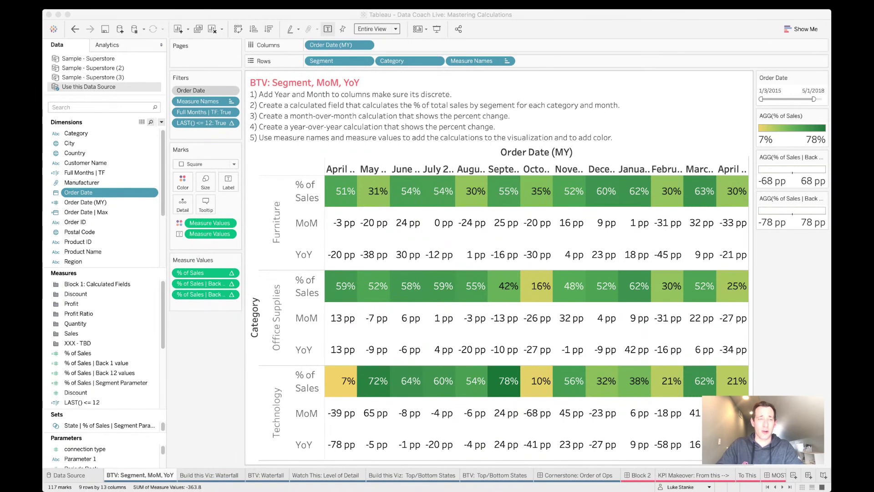